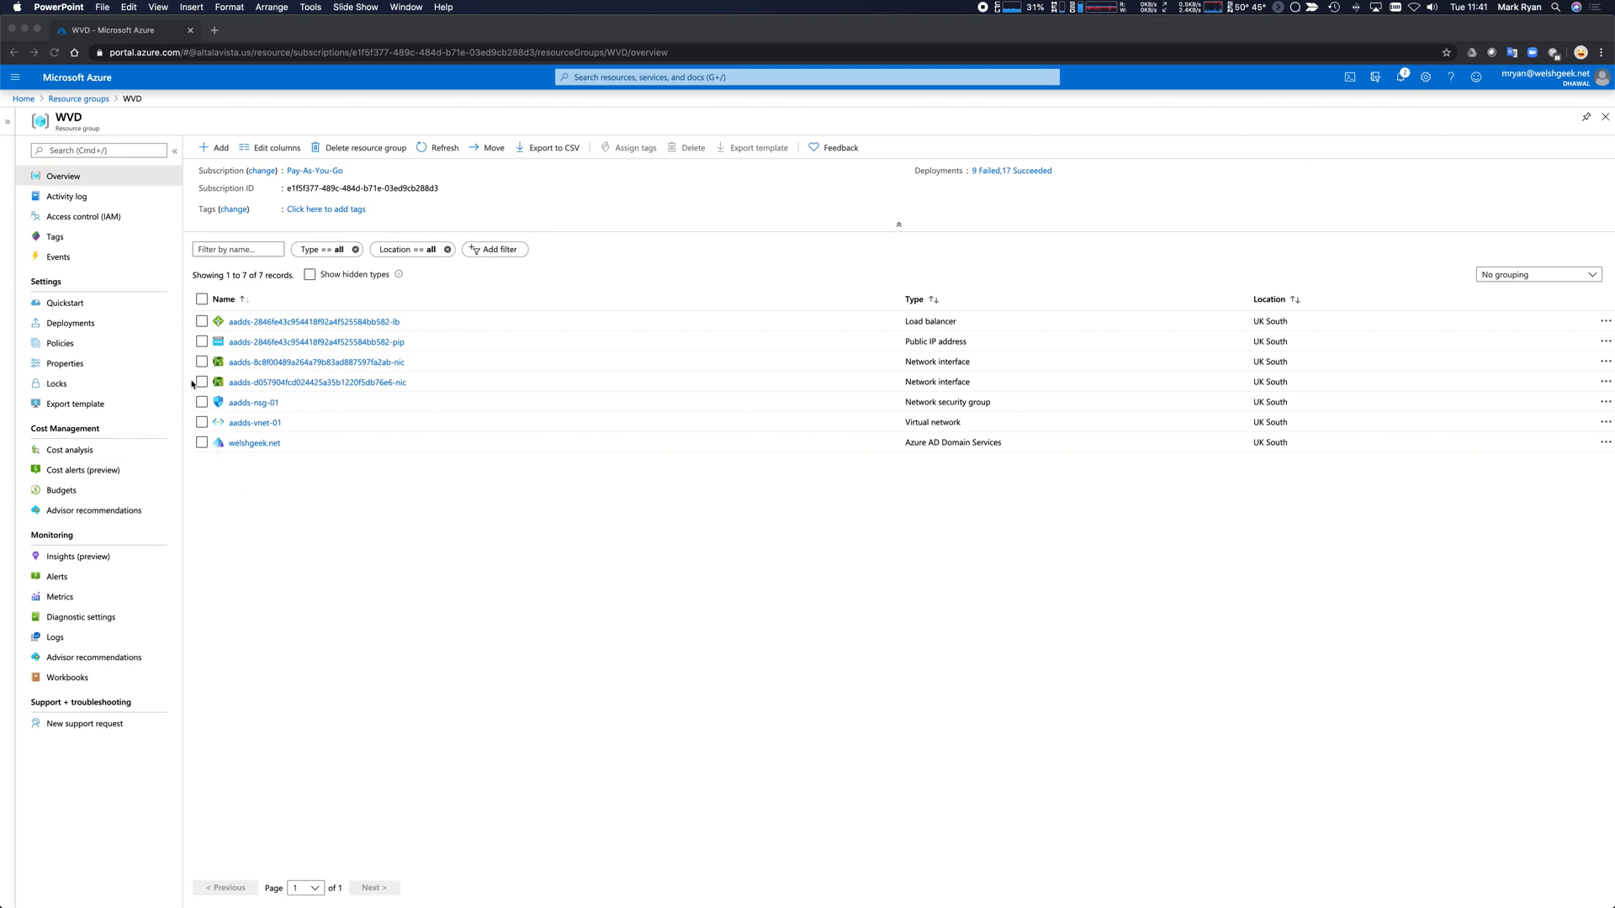
From the Azure home page, find the Windows Virtual Desktop host pool offering and start creating it.
click(26, 99)
click(502, 162)
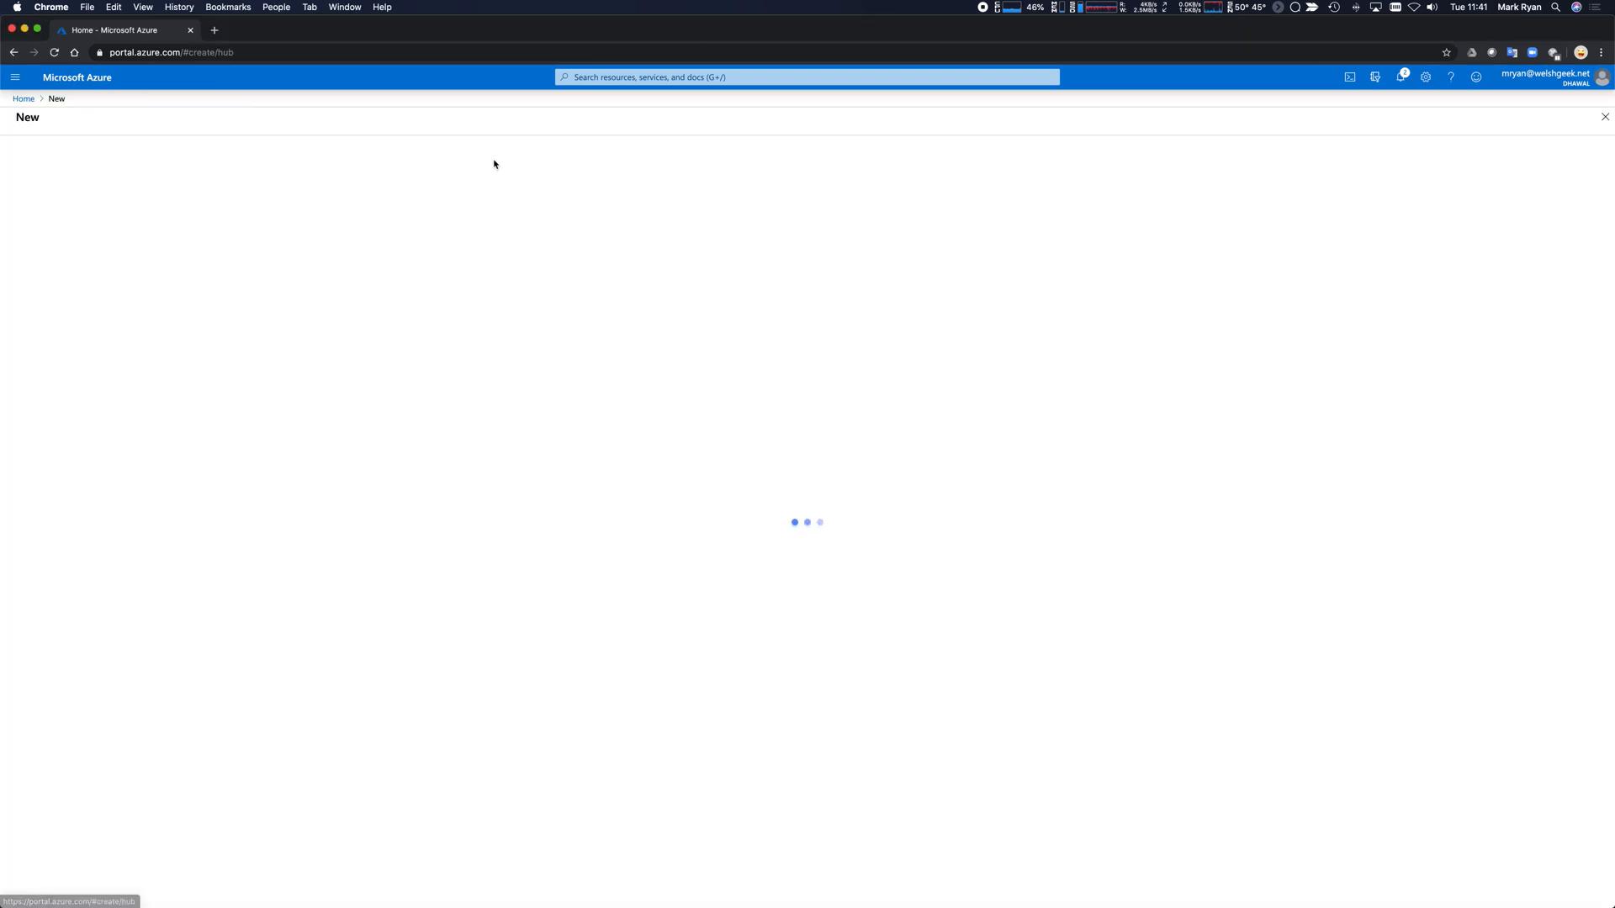
text(windows)
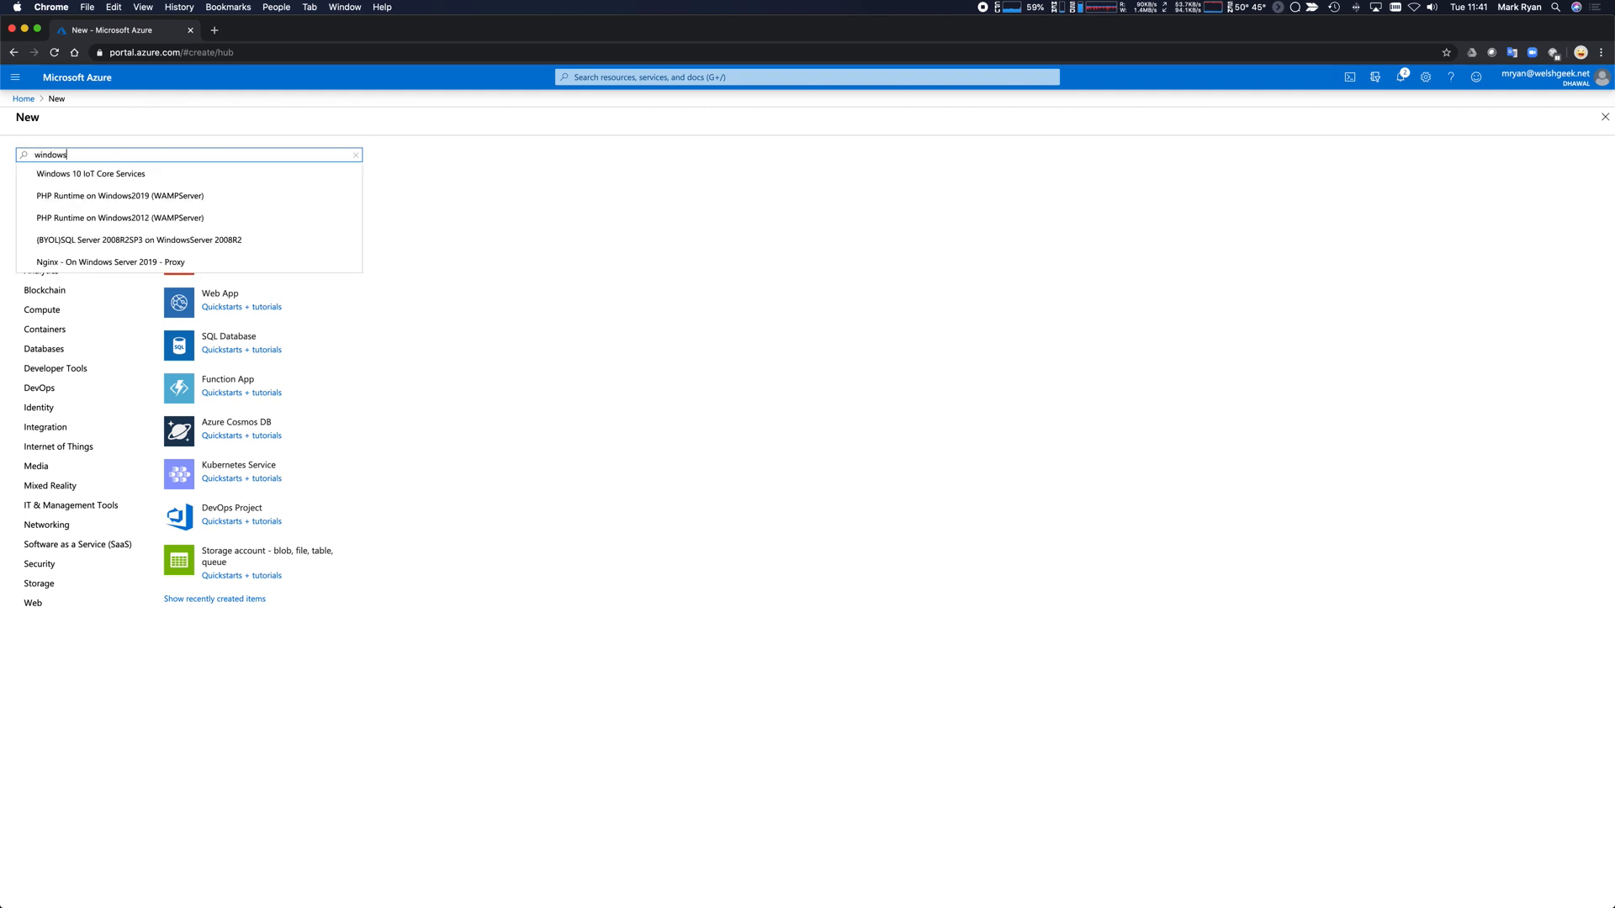
text( vi)
click(168, 173)
click(121, 199)
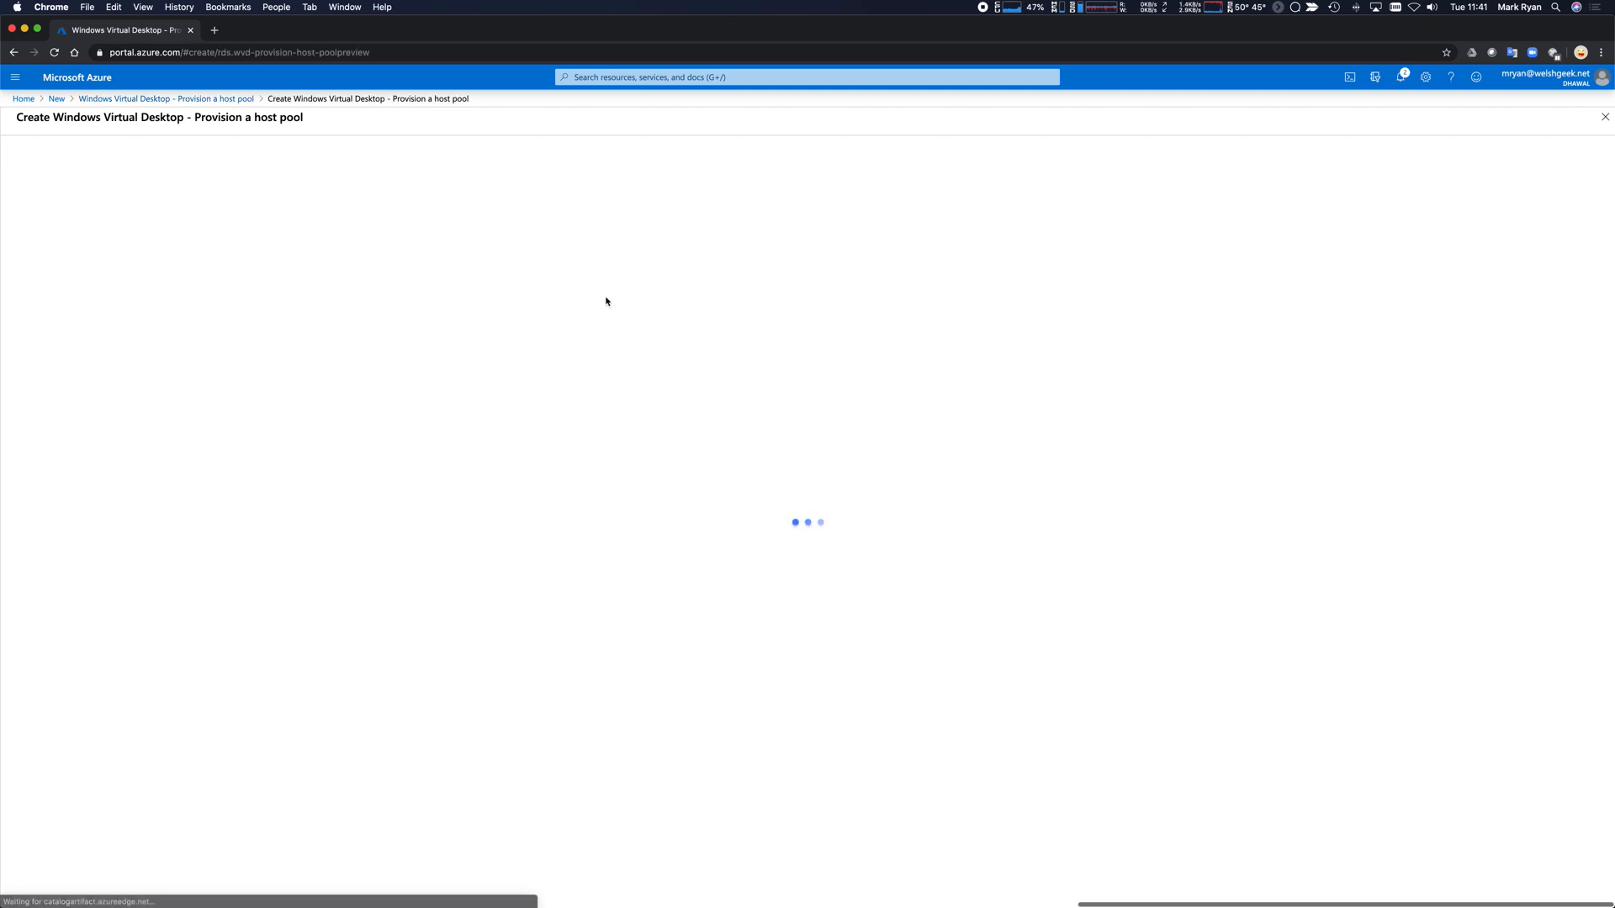
Keep the current subscription, put the host pool in resource group WVD, region UK South.
click(403, 266)
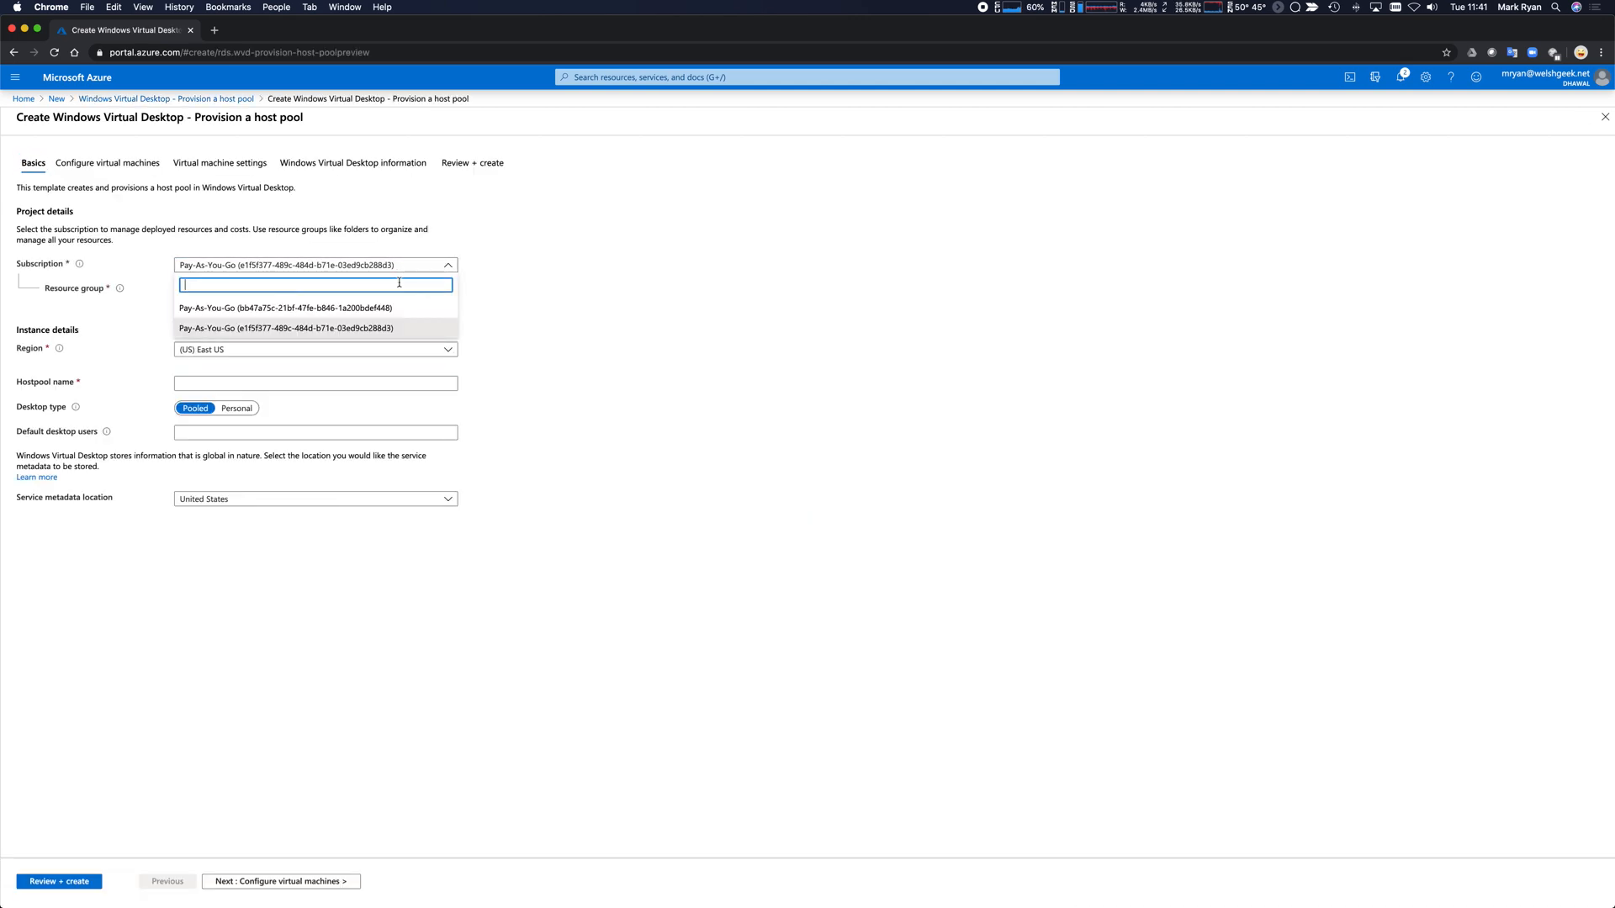
click(245, 328)
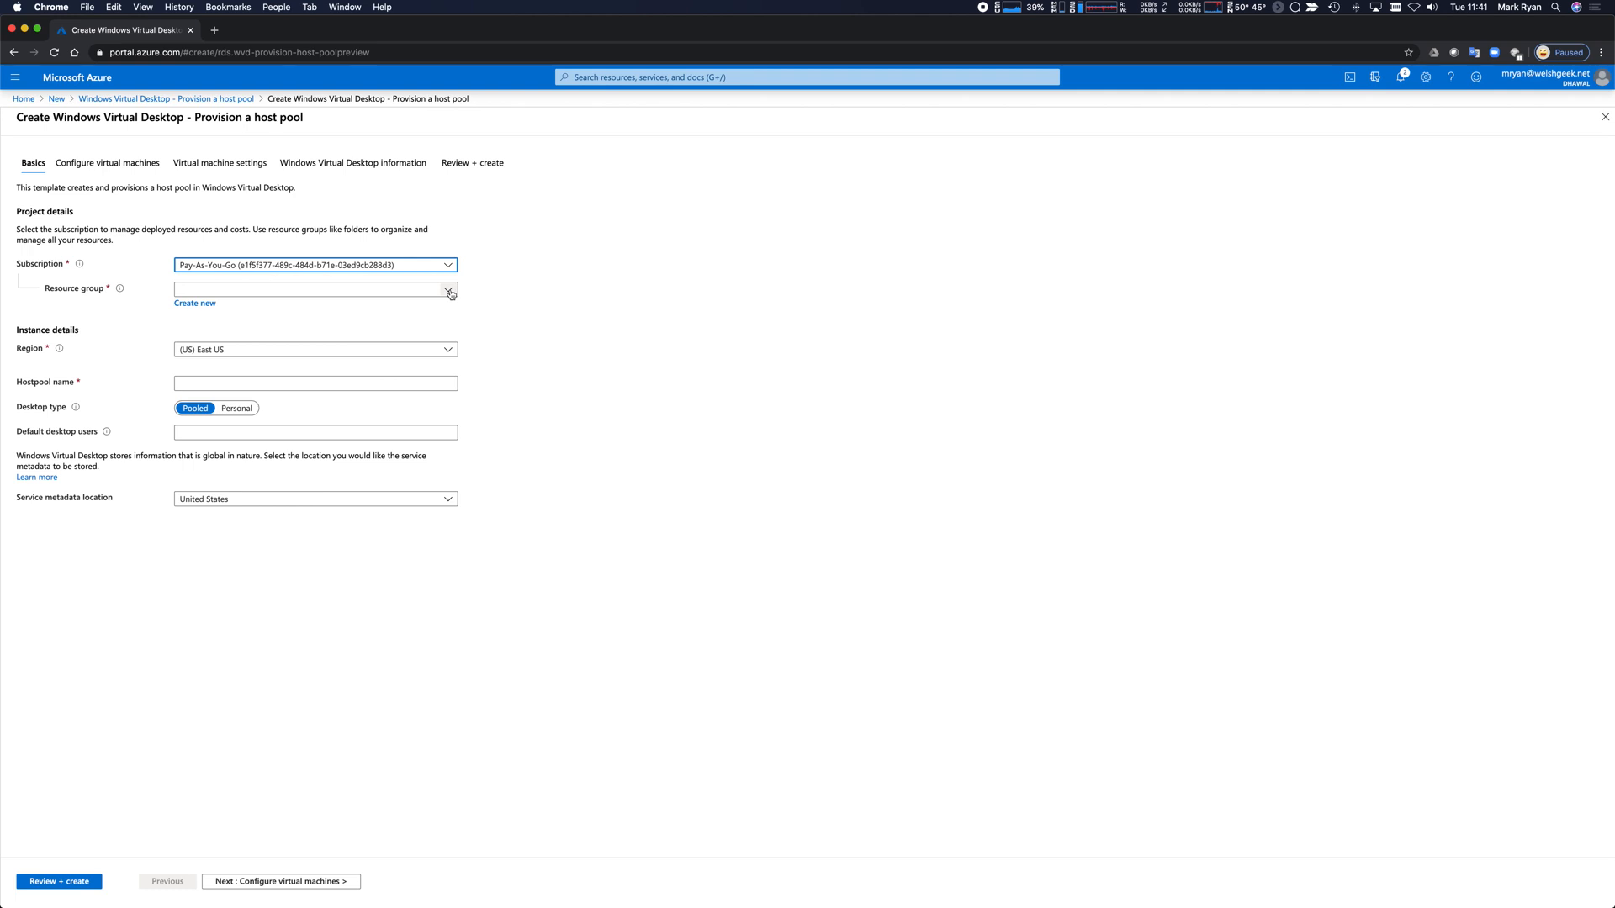
click(451, 293)
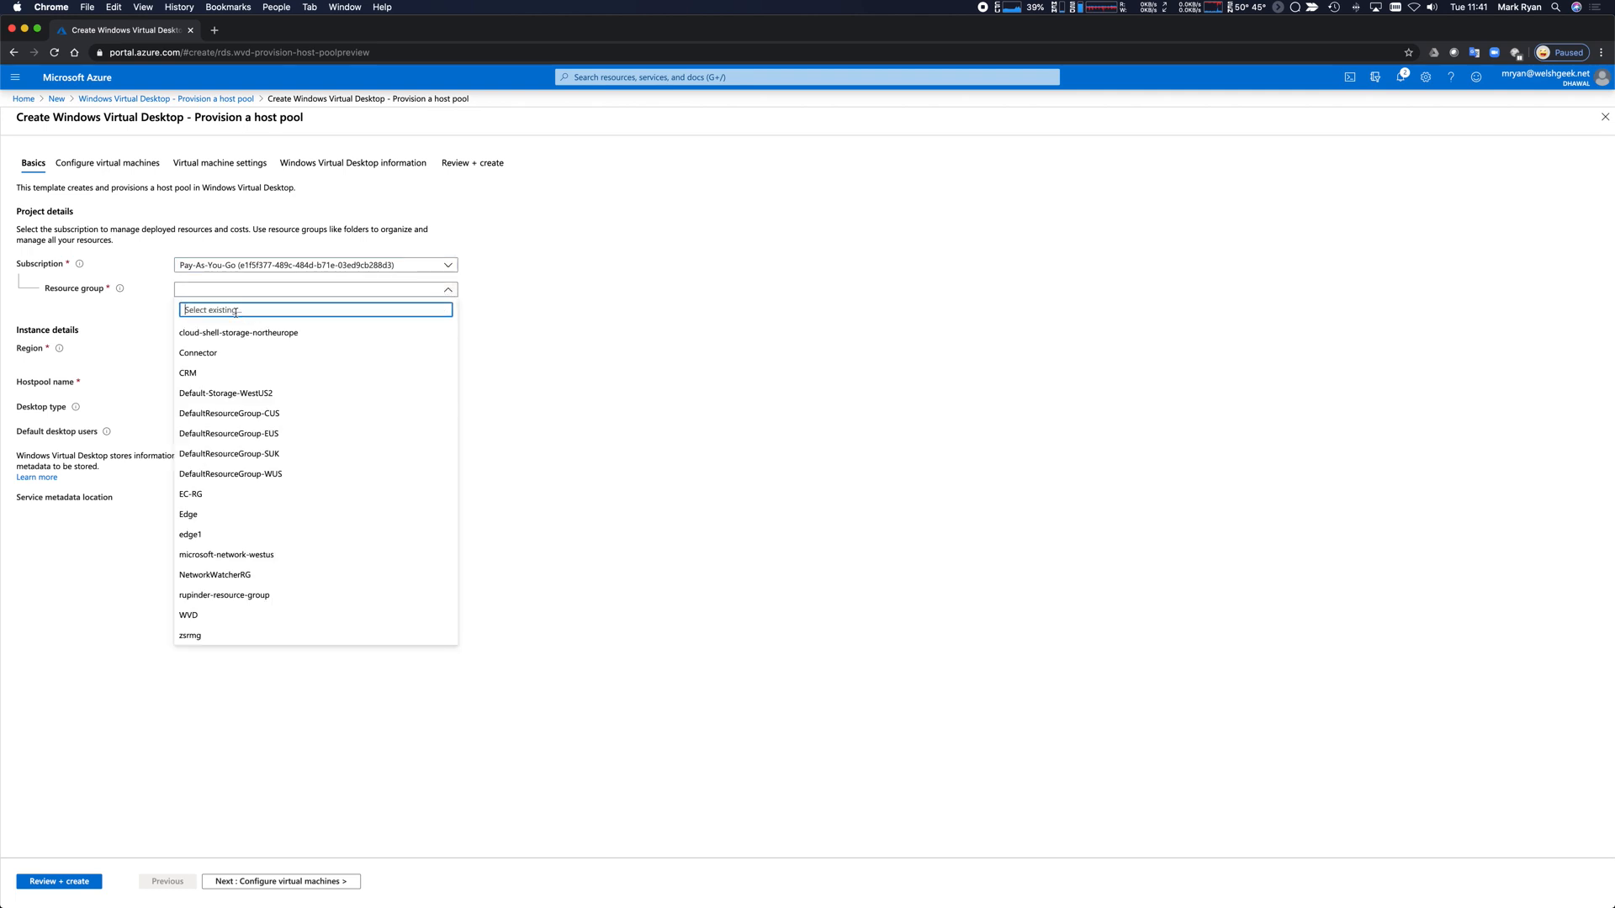
click(198, 623)
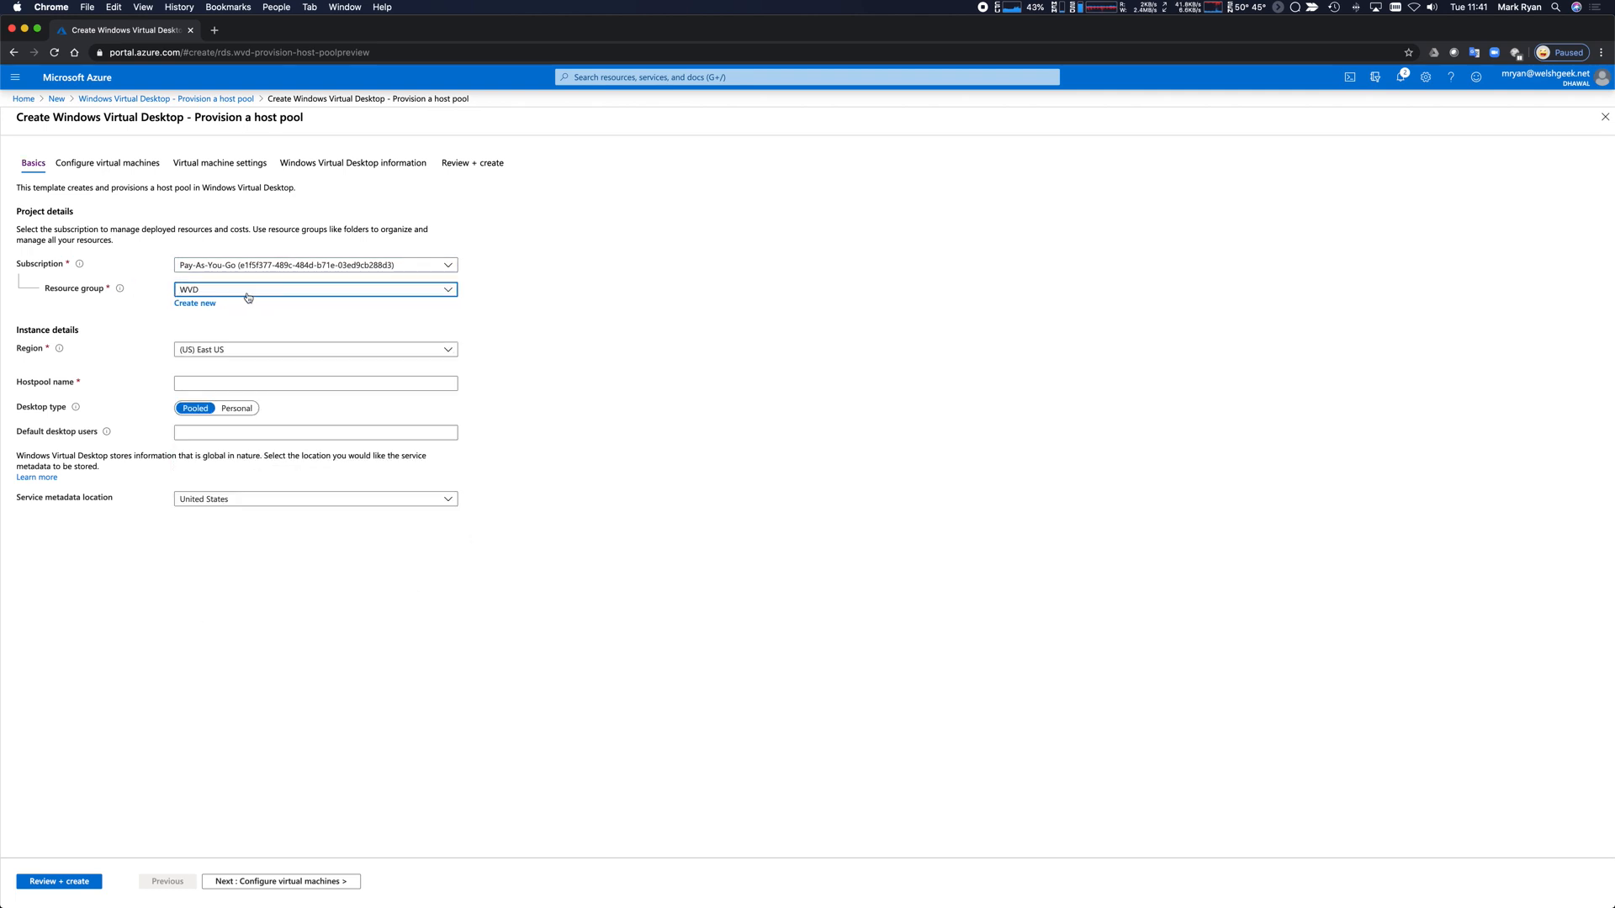
click(356, 352)
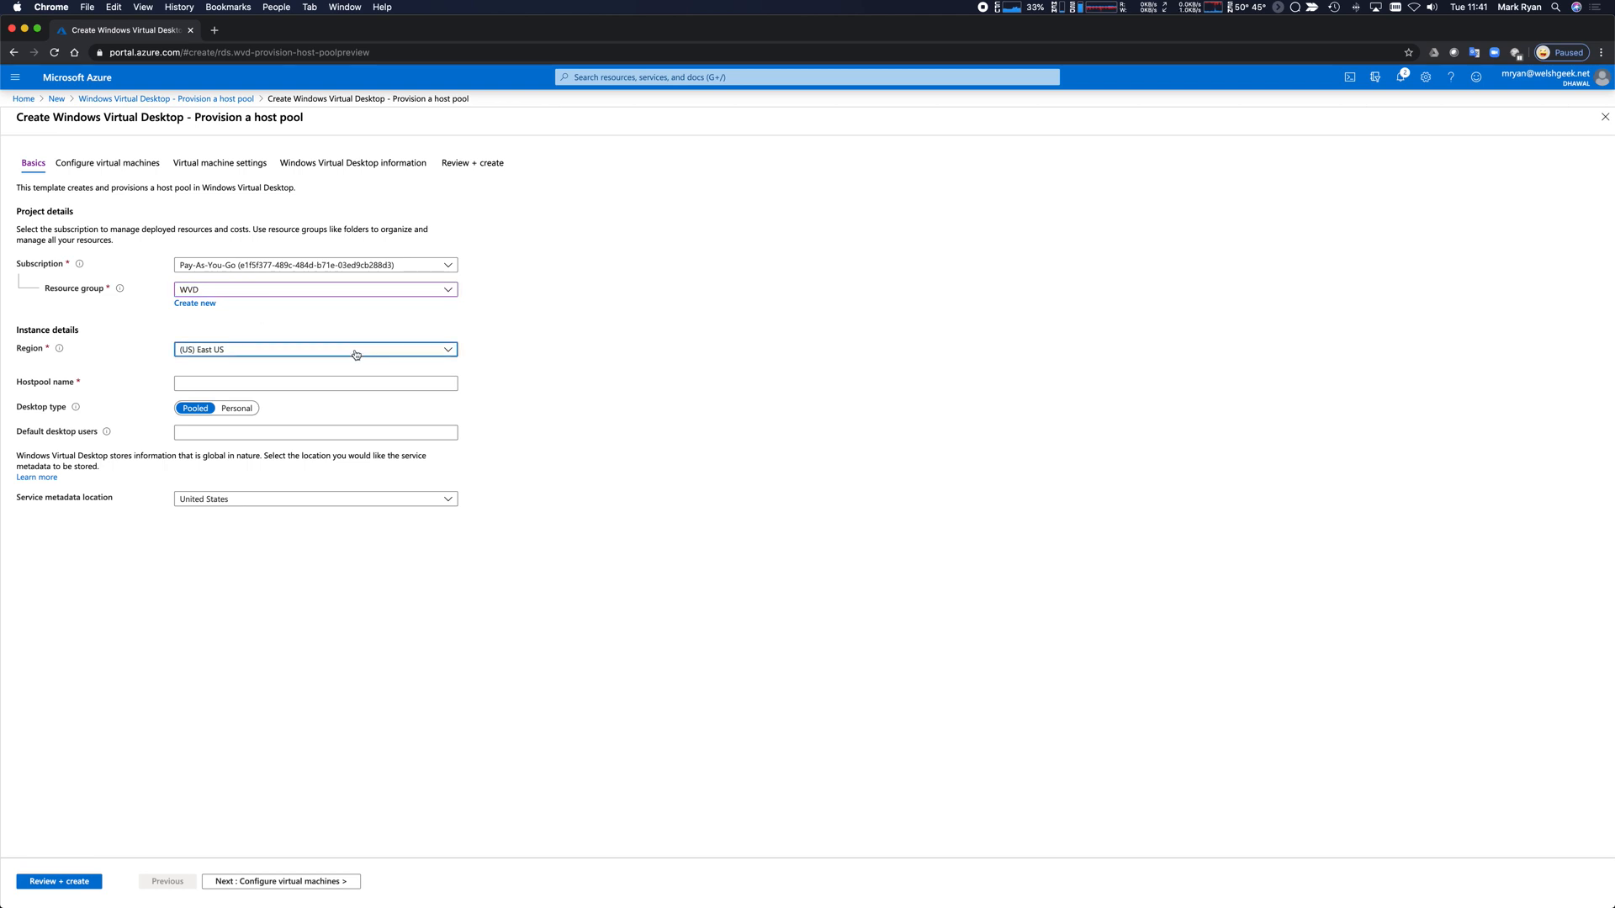
click(276, 556)
Name the host pool WVDPooled21, enter two users' e-mail addresses as default desktop users, and continue.
click(316, 382)
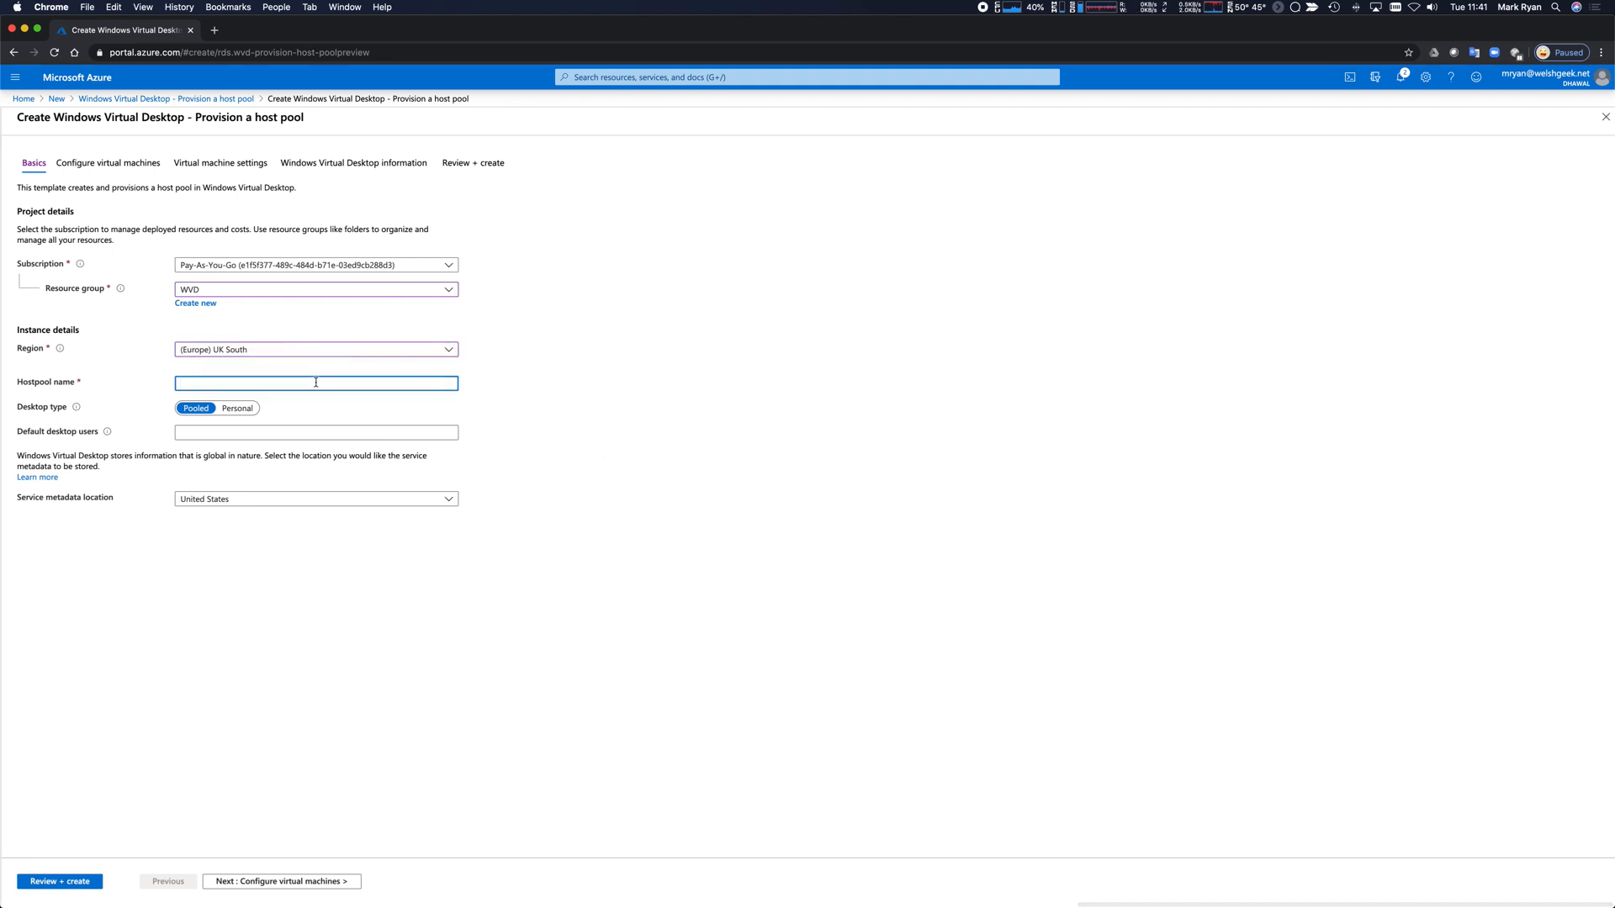
text(Pool)
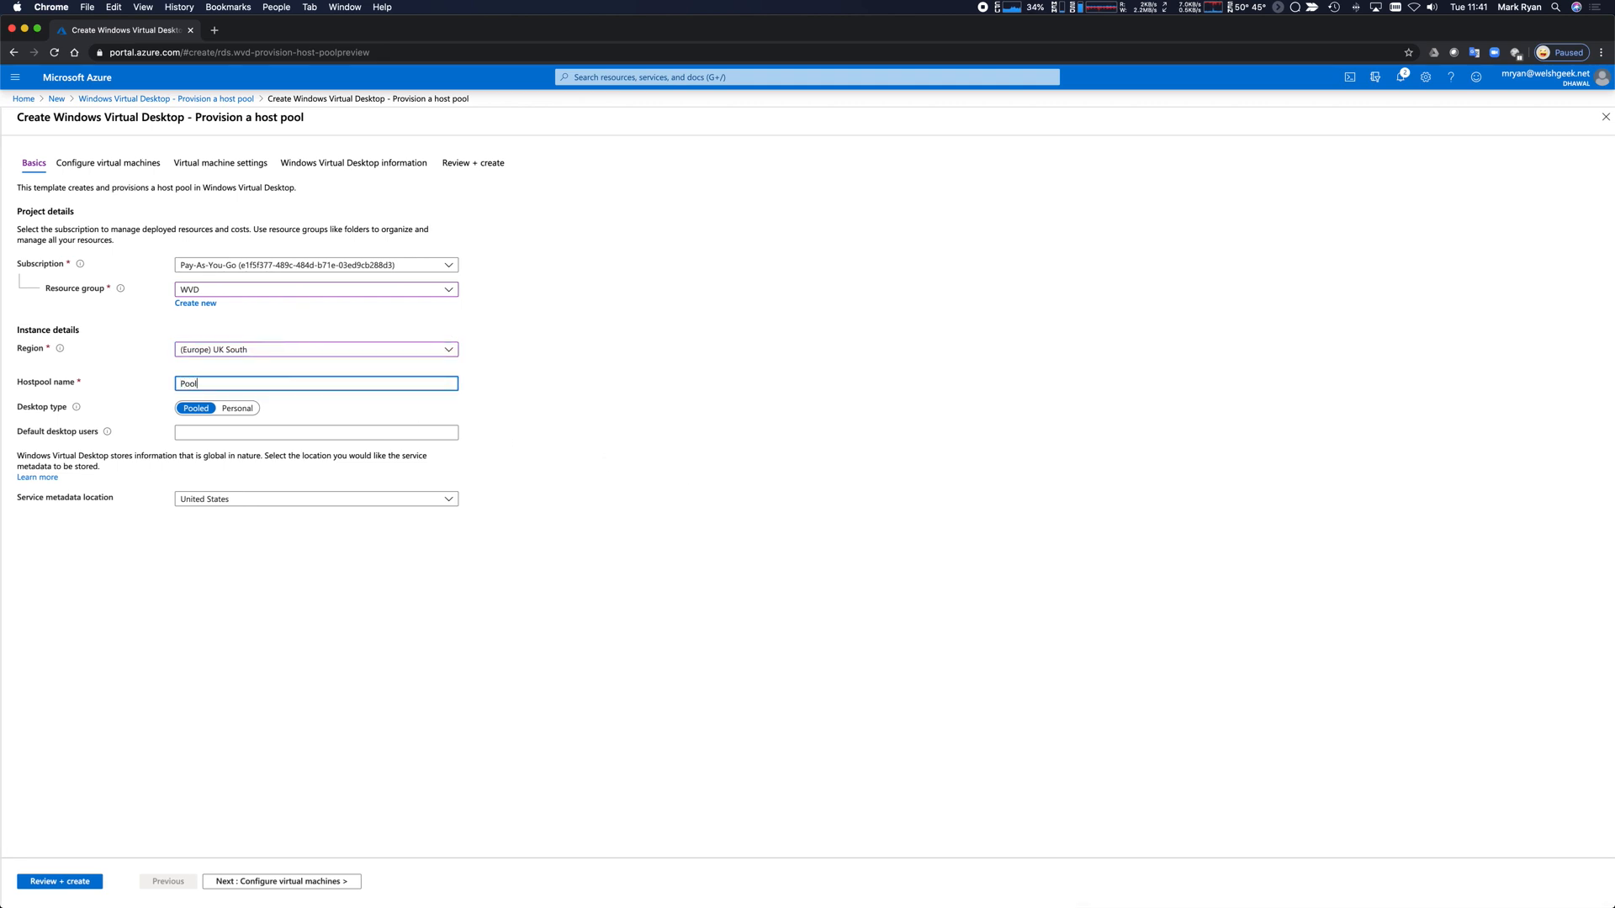
key(BackSpace)
key(BackSpace)
key(BackSpace)
text(WVDPooled21)
click(269, 434)
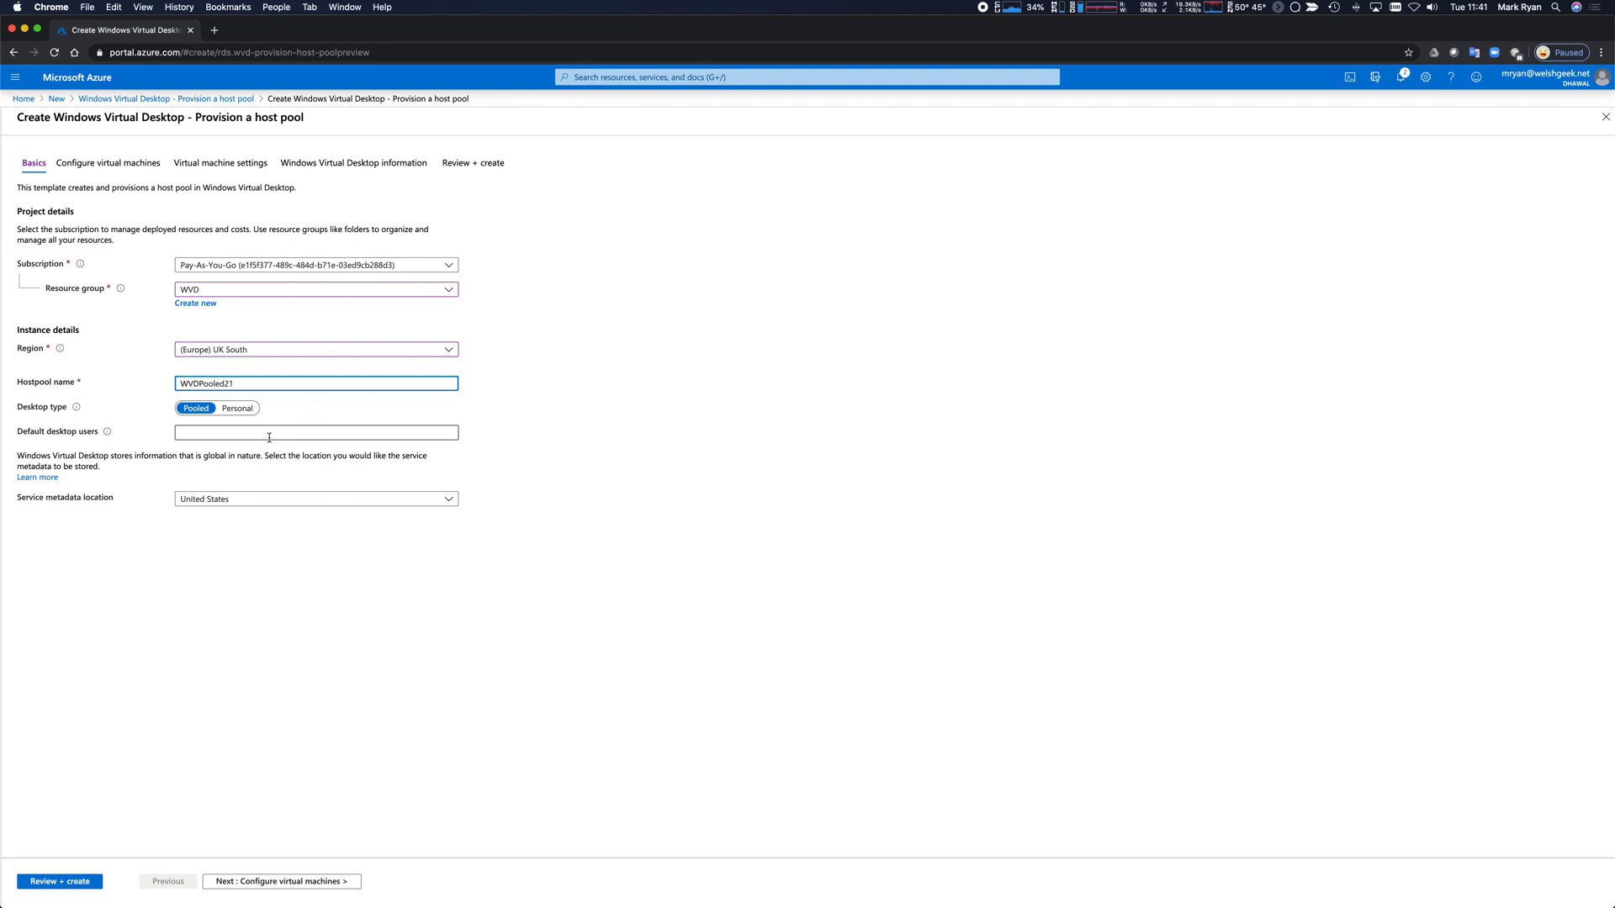
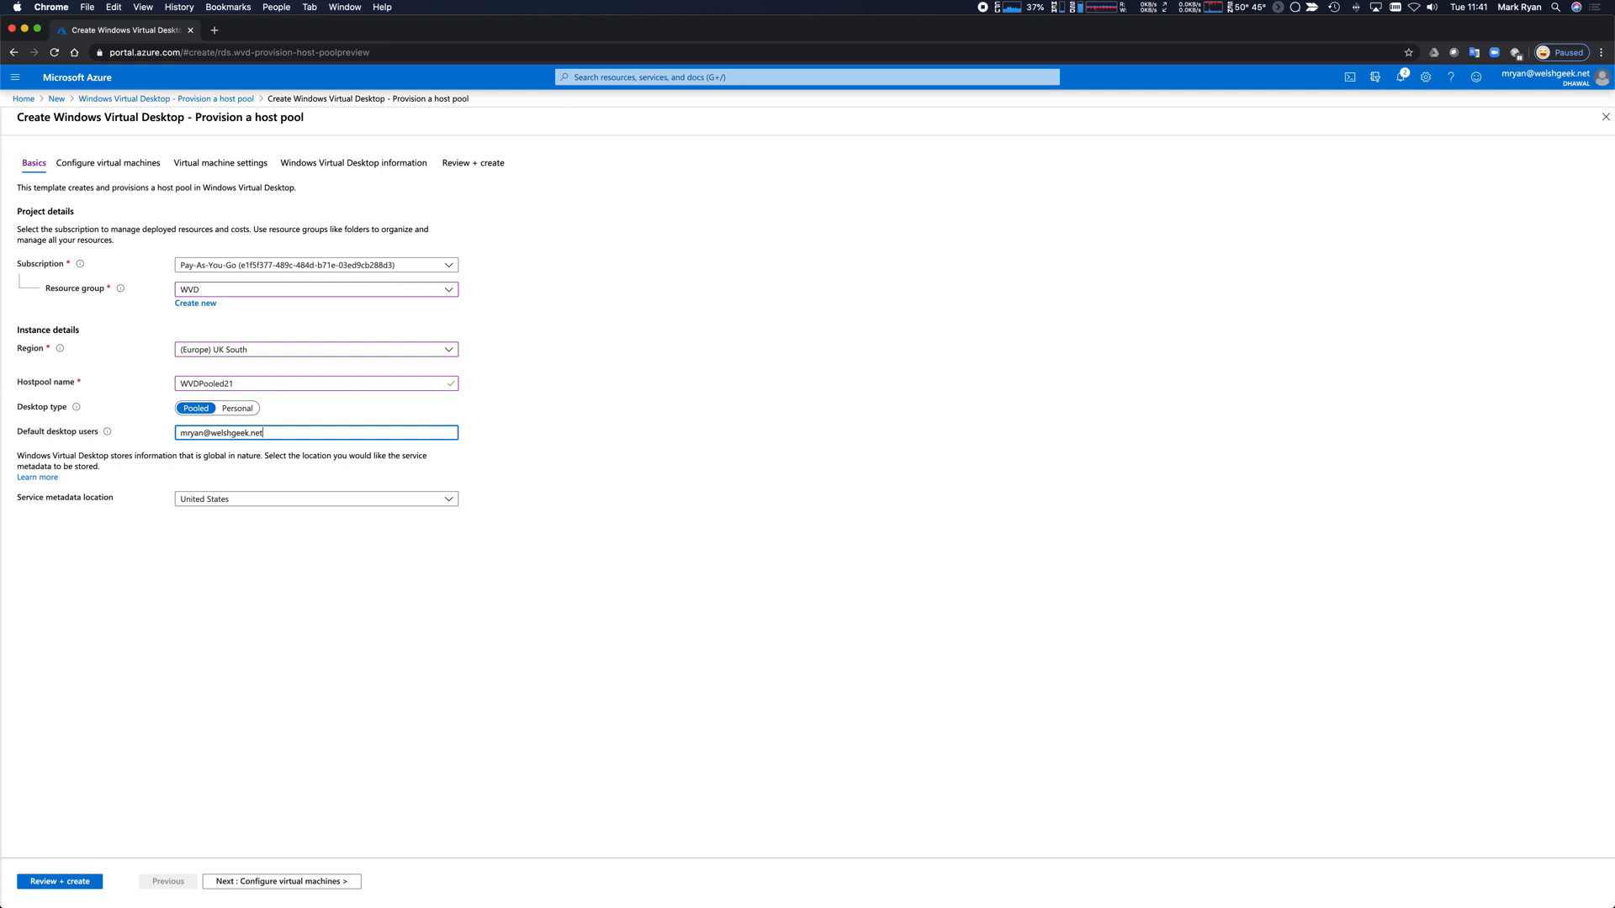
click(282, 881)
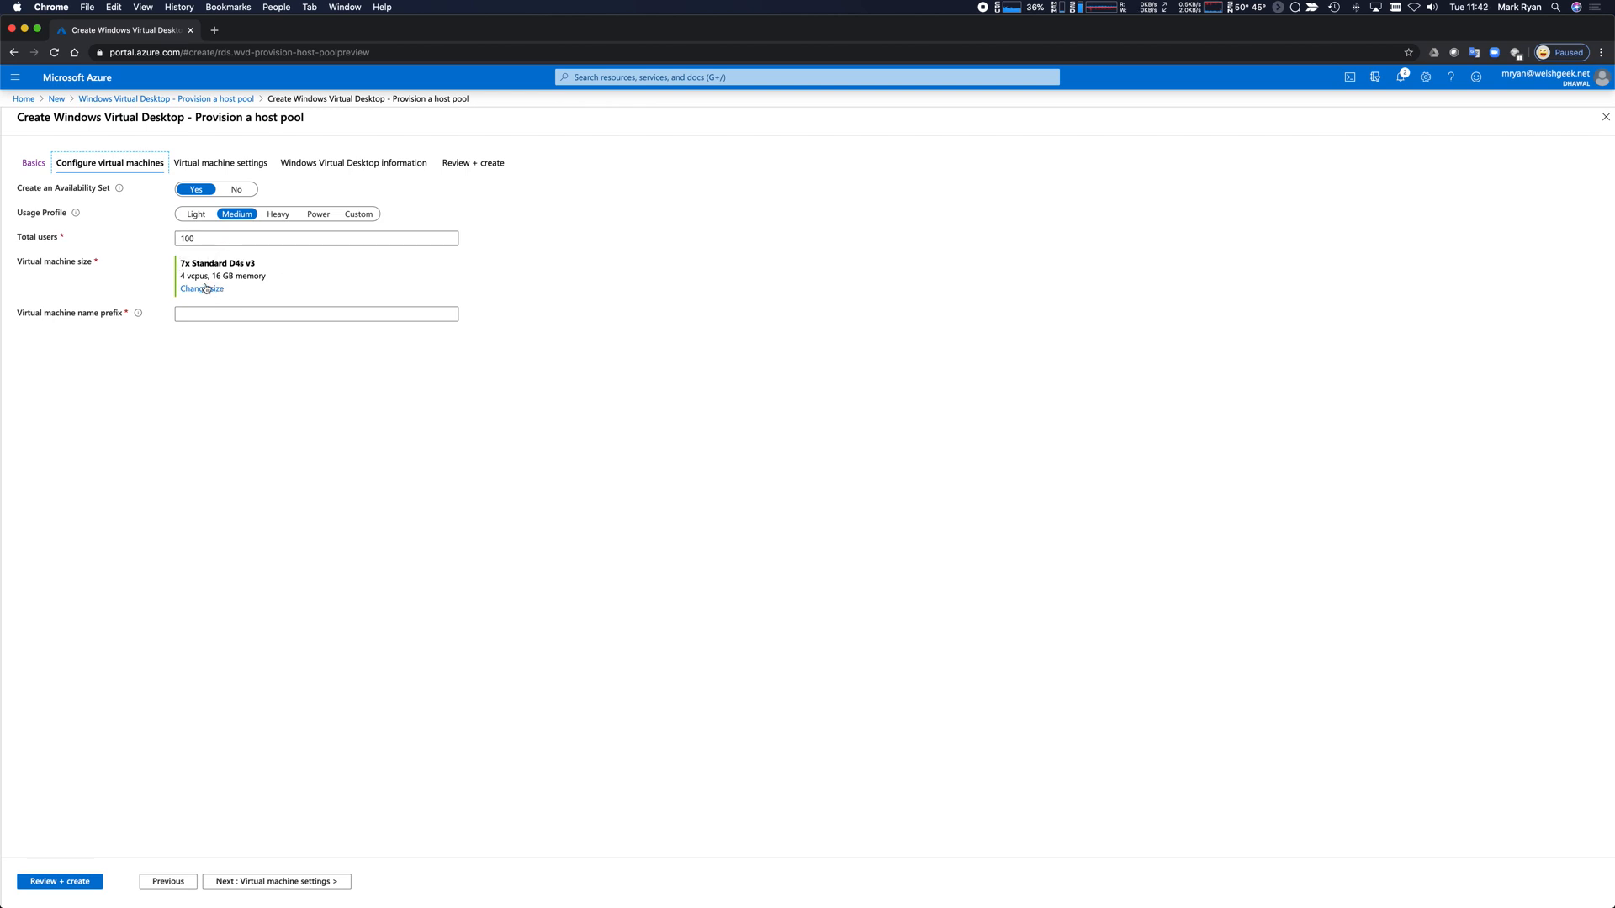
Size the VMs for 2 Light-profile users on Standard B2ms with name prefix WVDPool21, then continue.
click(196, 214)
key(Tab)
text(2)
click(310, 365)
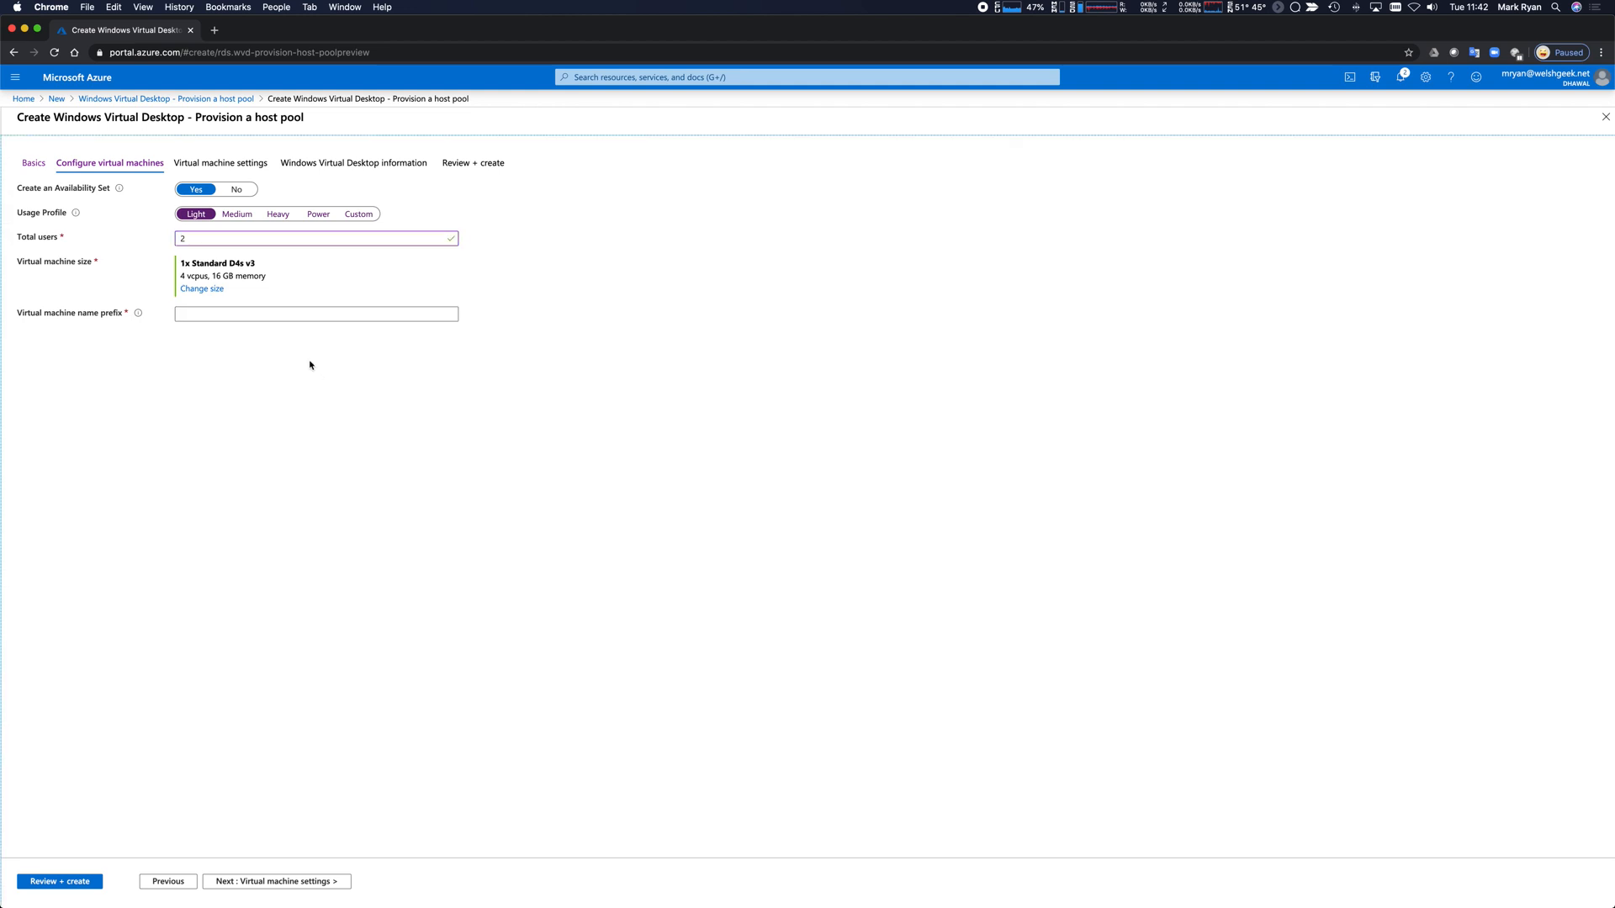
click(201, 291)
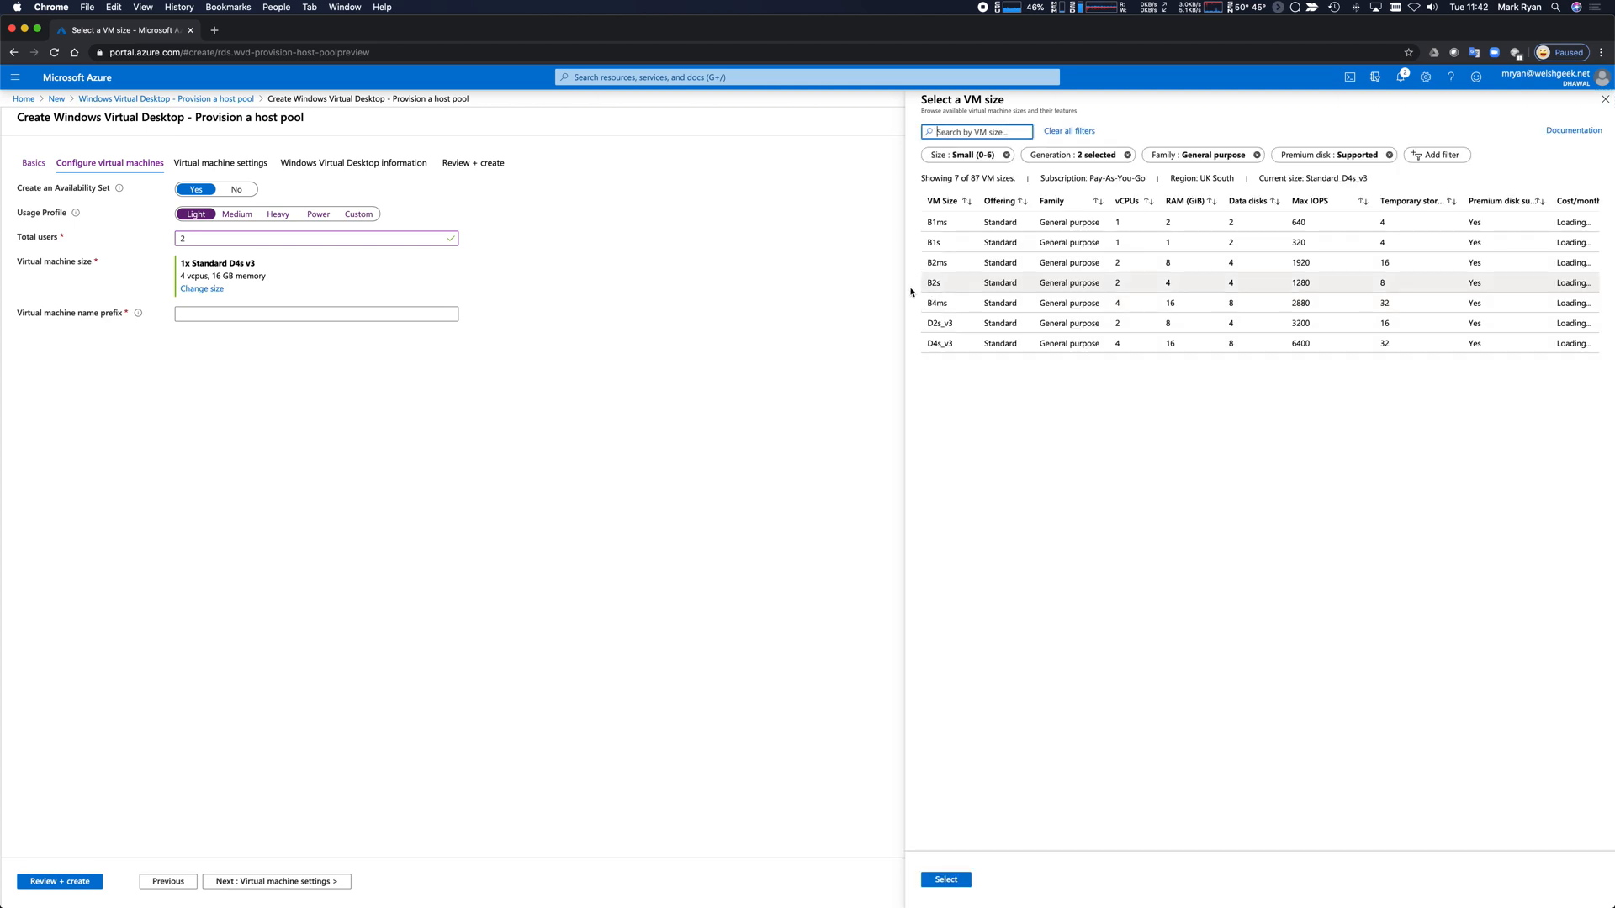
click(952, 264)
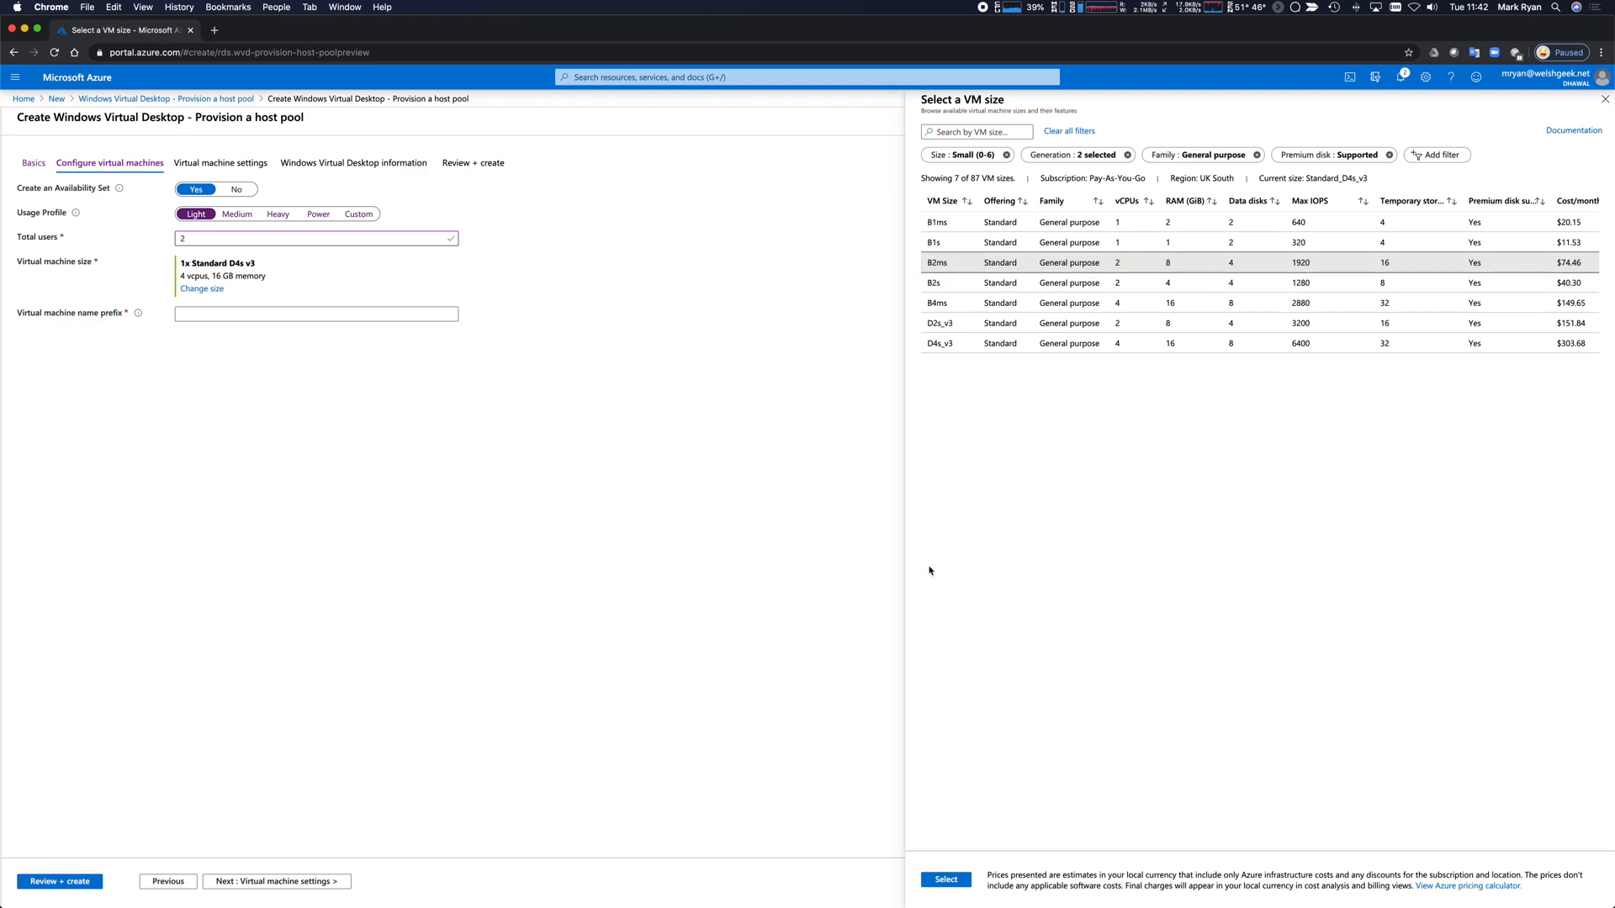
click(957, 883)
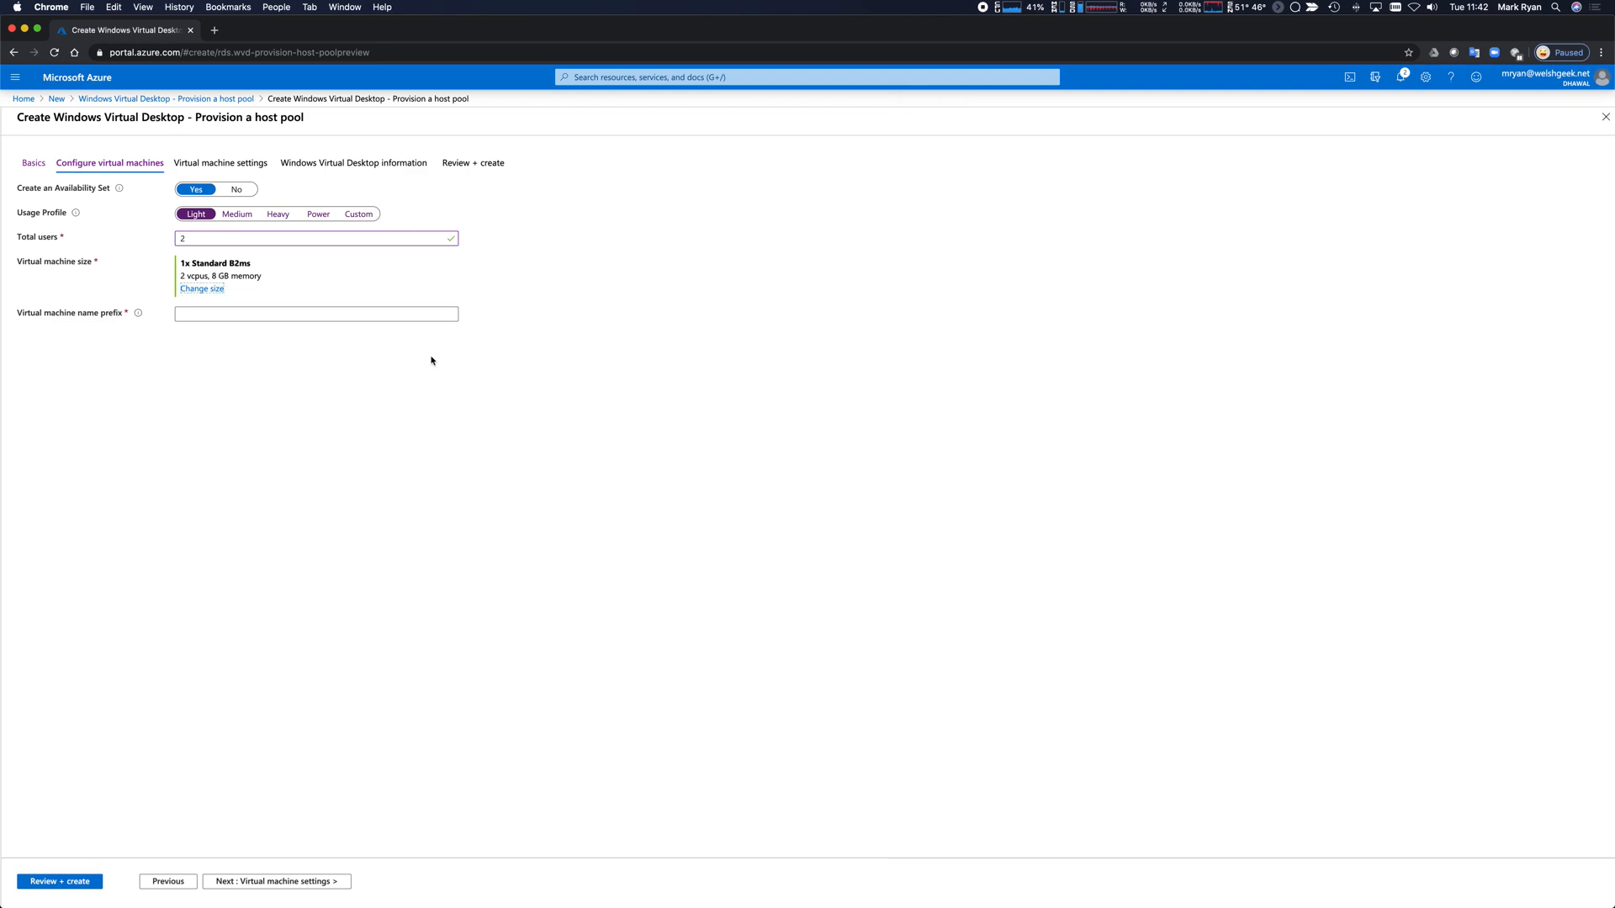
click(232, 312)
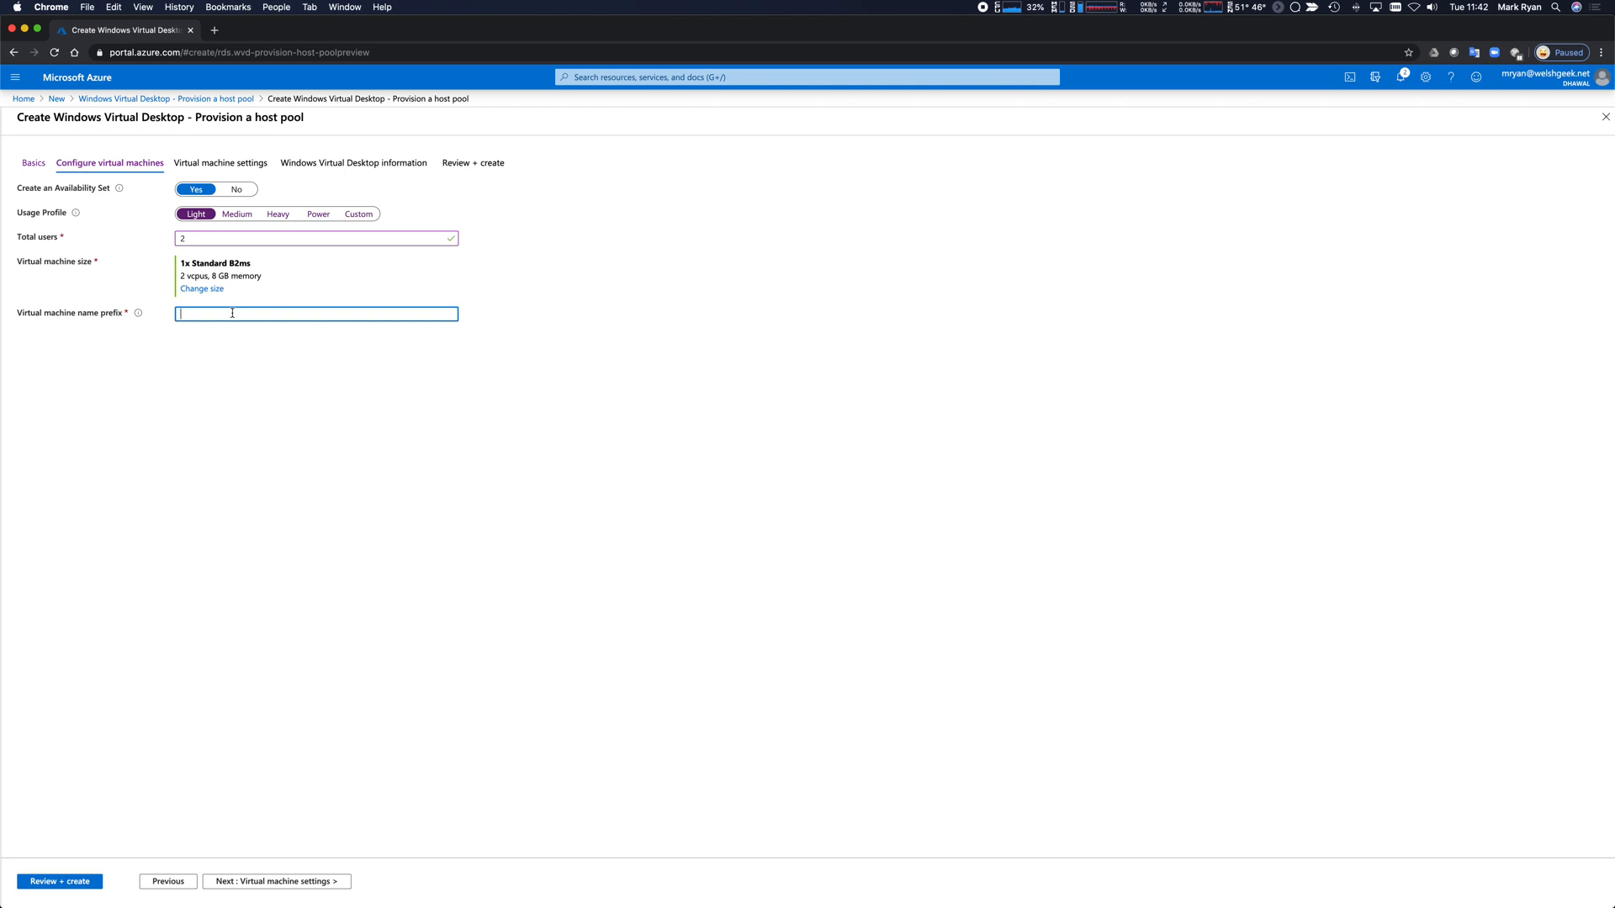
text(WVDPool21)
click(274, 881)
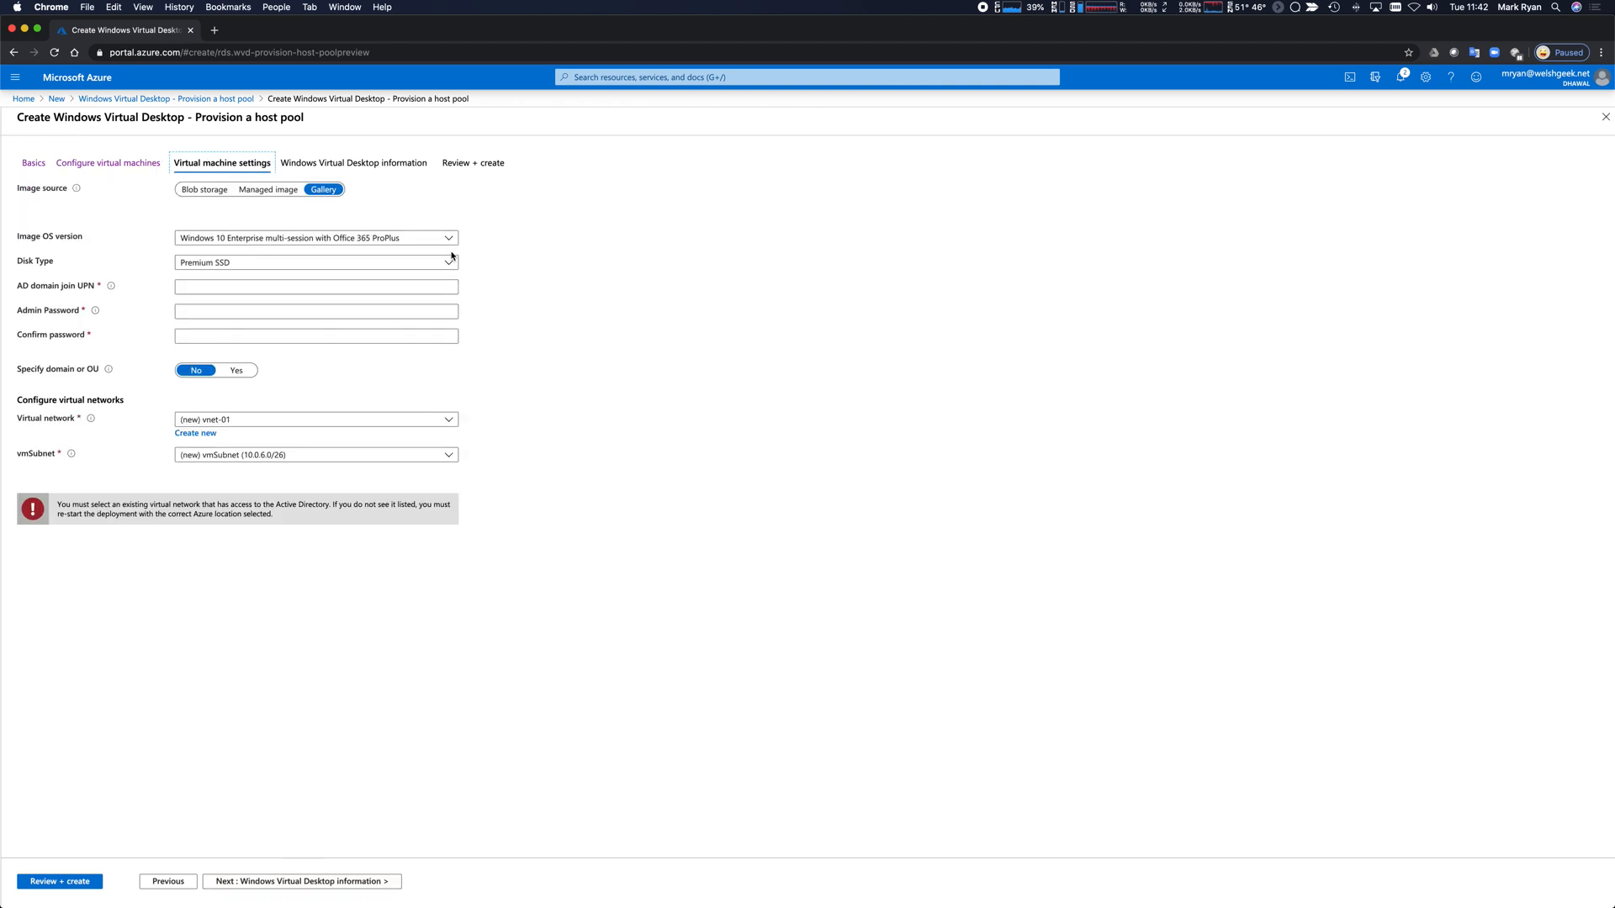
Use the Windows 10 Enterprise image and enter the domain join account's e-mail and password twice.
click(450, 240)
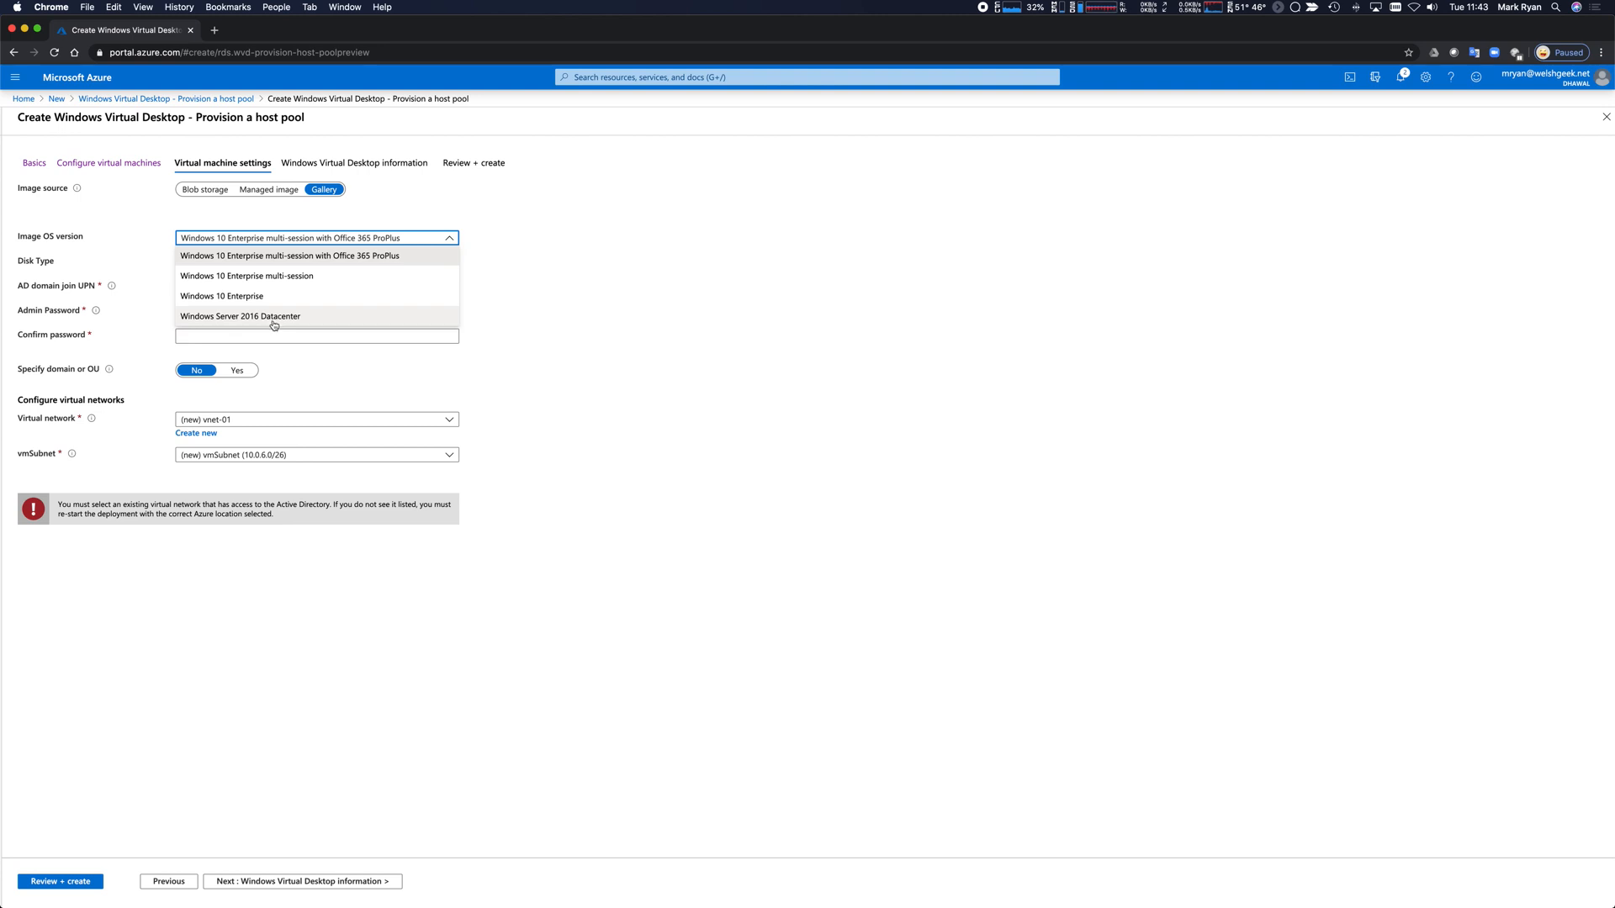
click(249, 301)
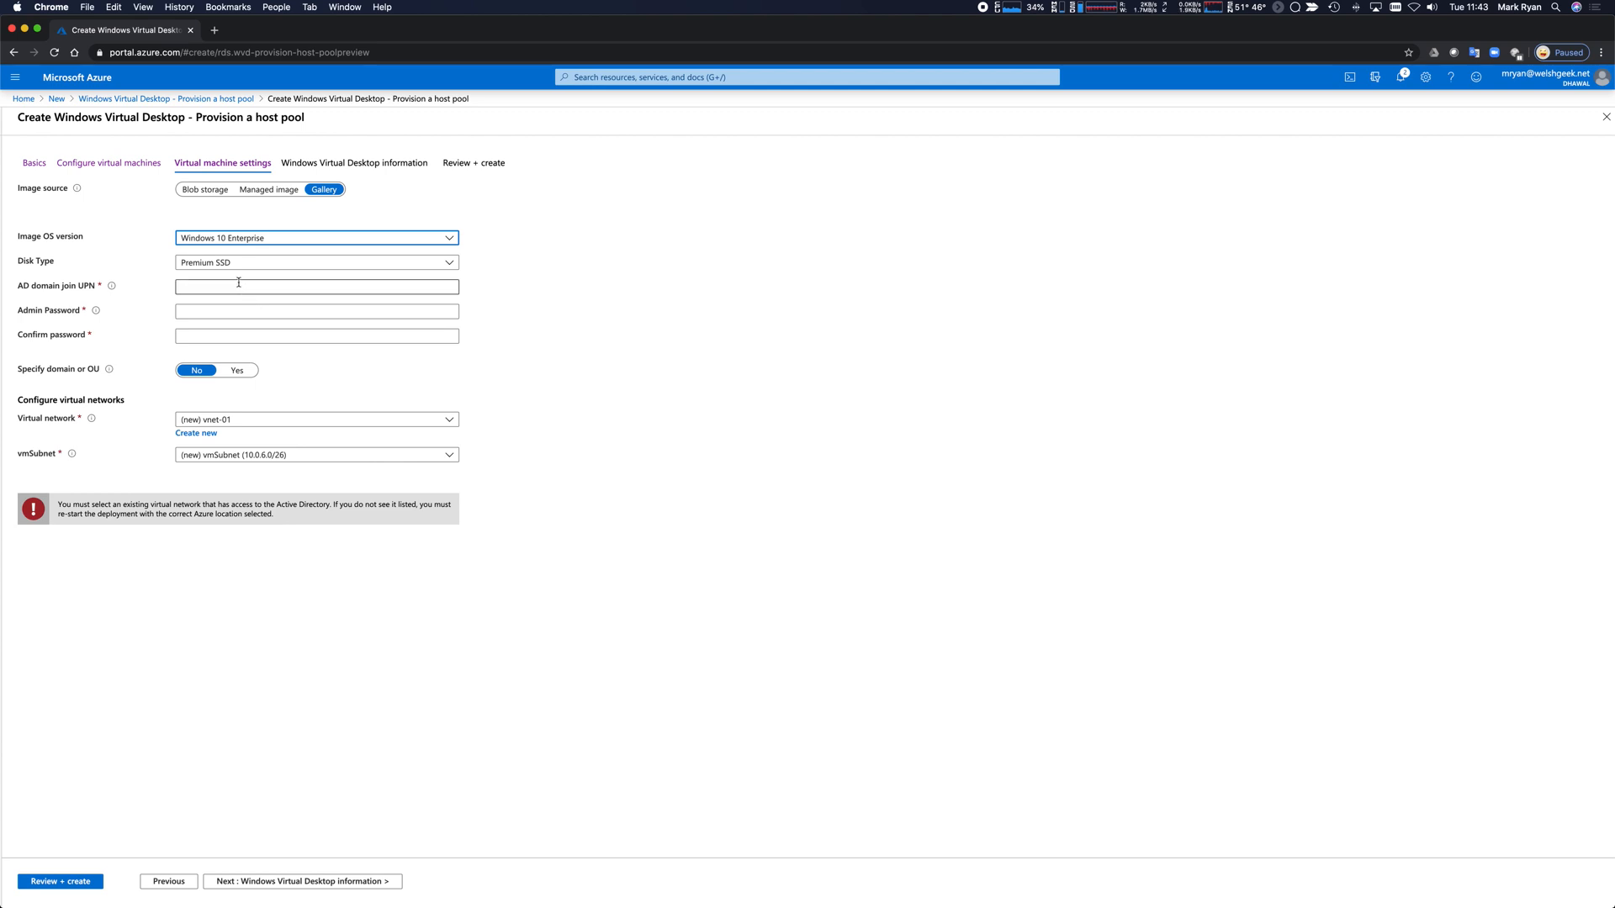
click(234, 288)
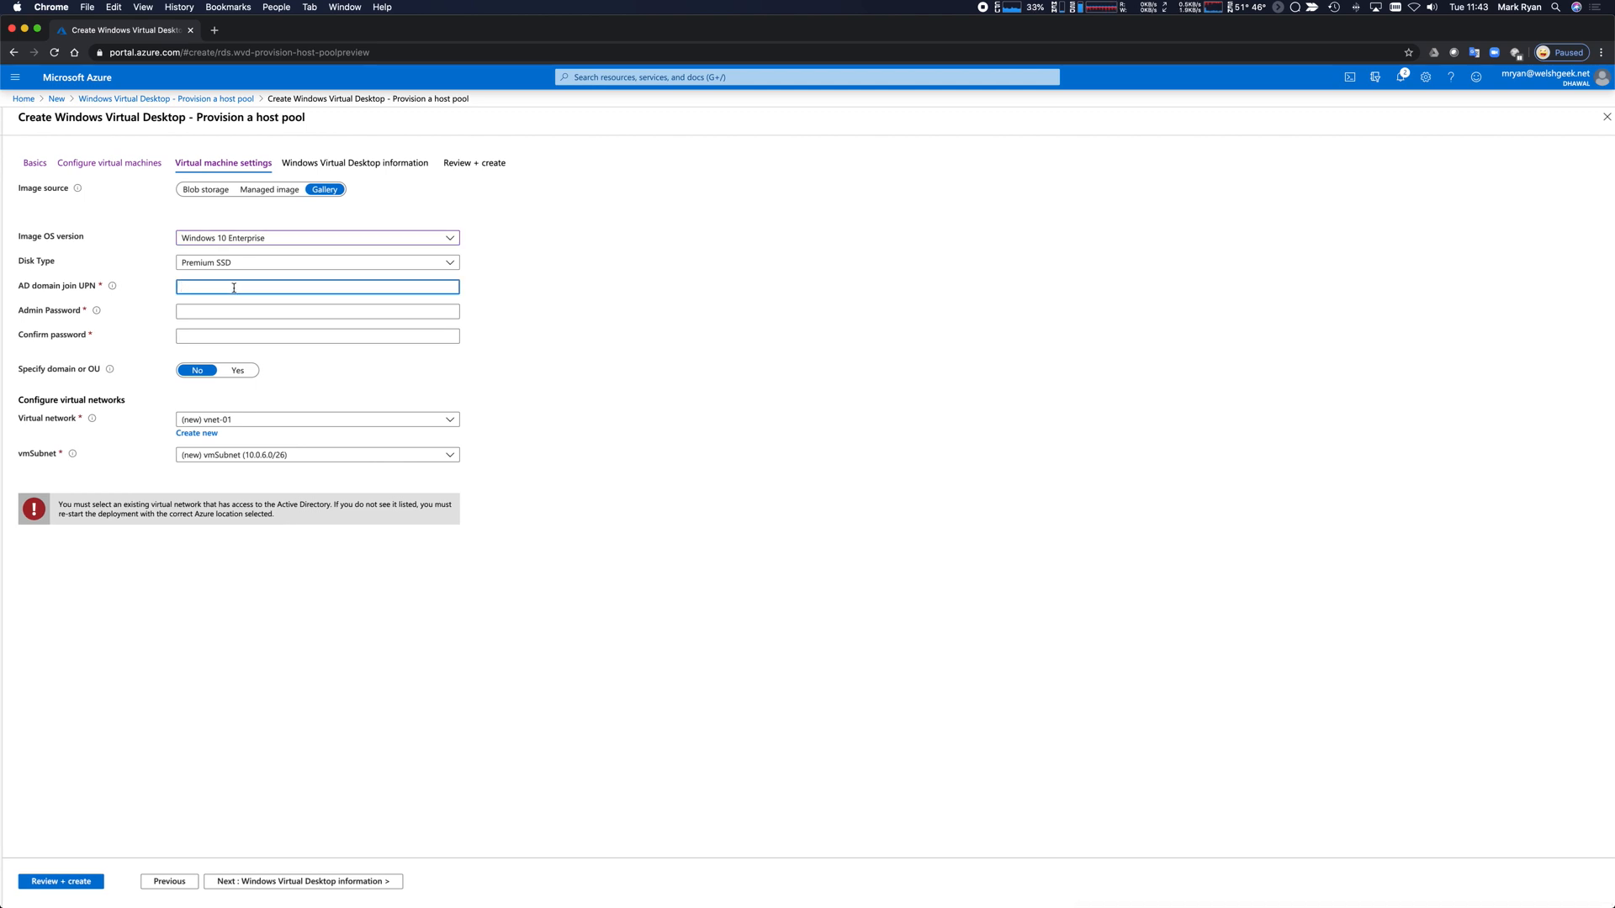
key(Tab)
text(•••••••••••••••••••••)
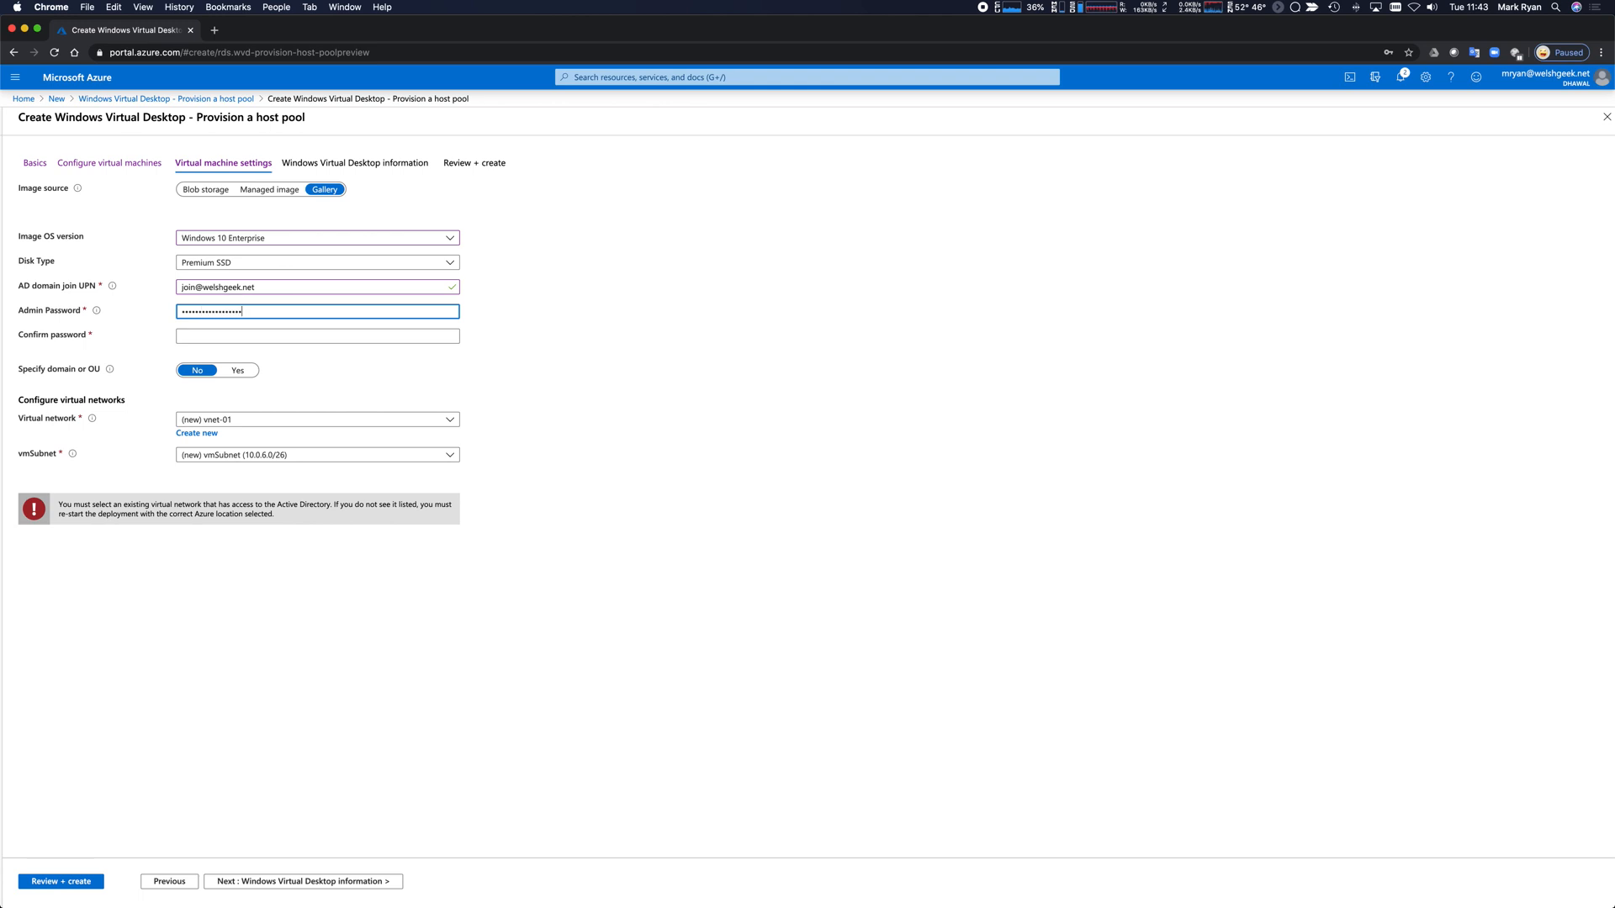
key(Tab)
text(••••)
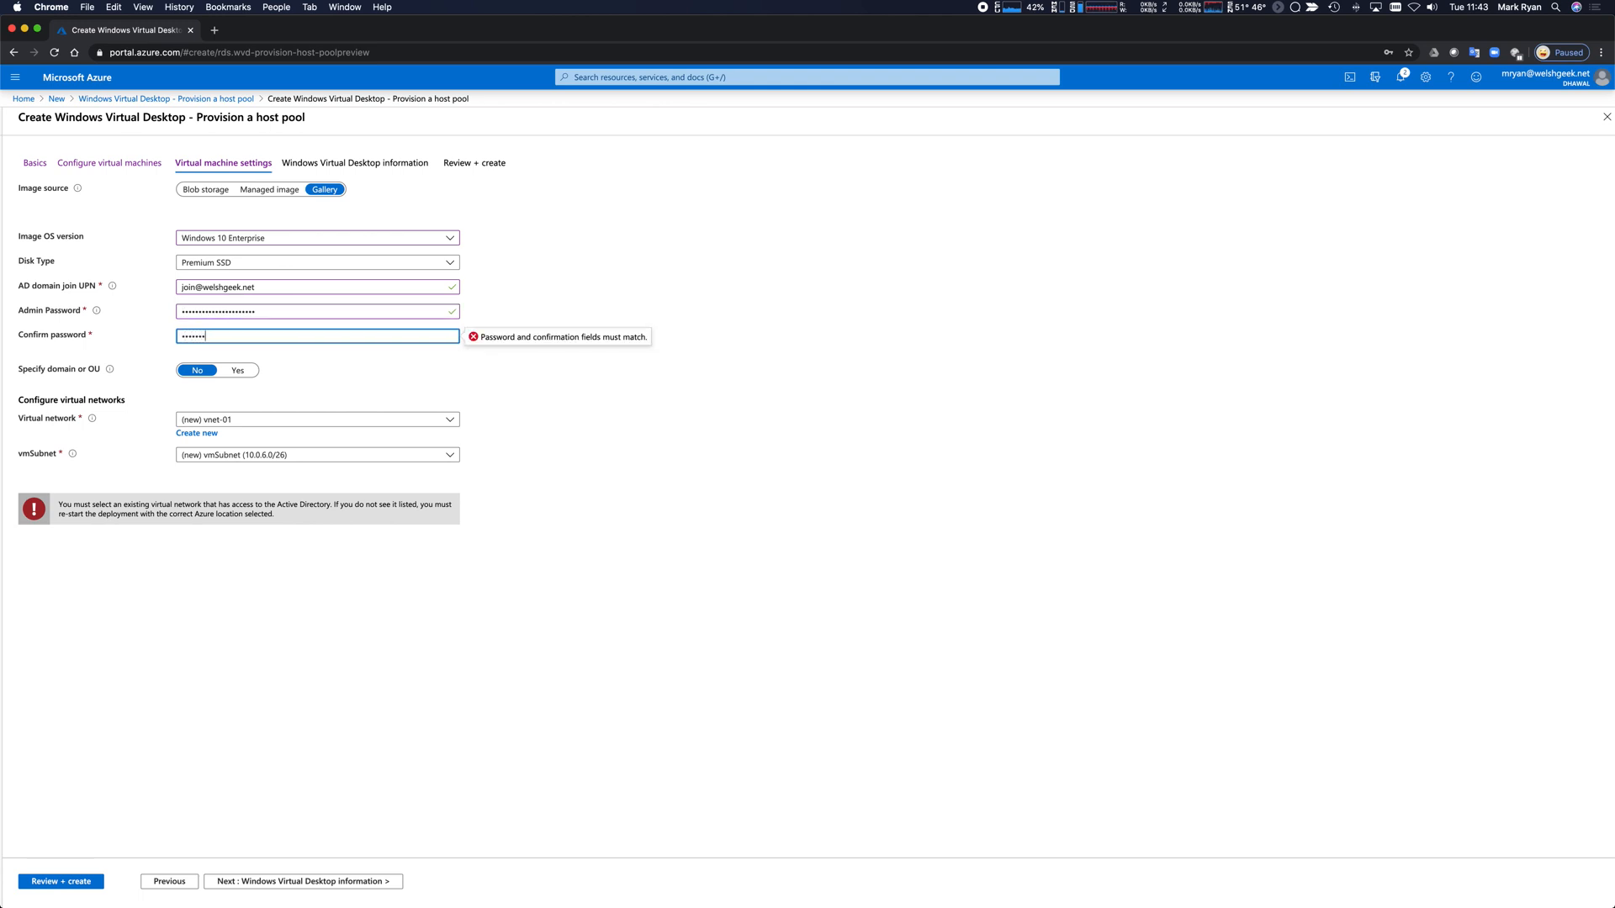
text(•••••••••••••••••)
click(351, 372)
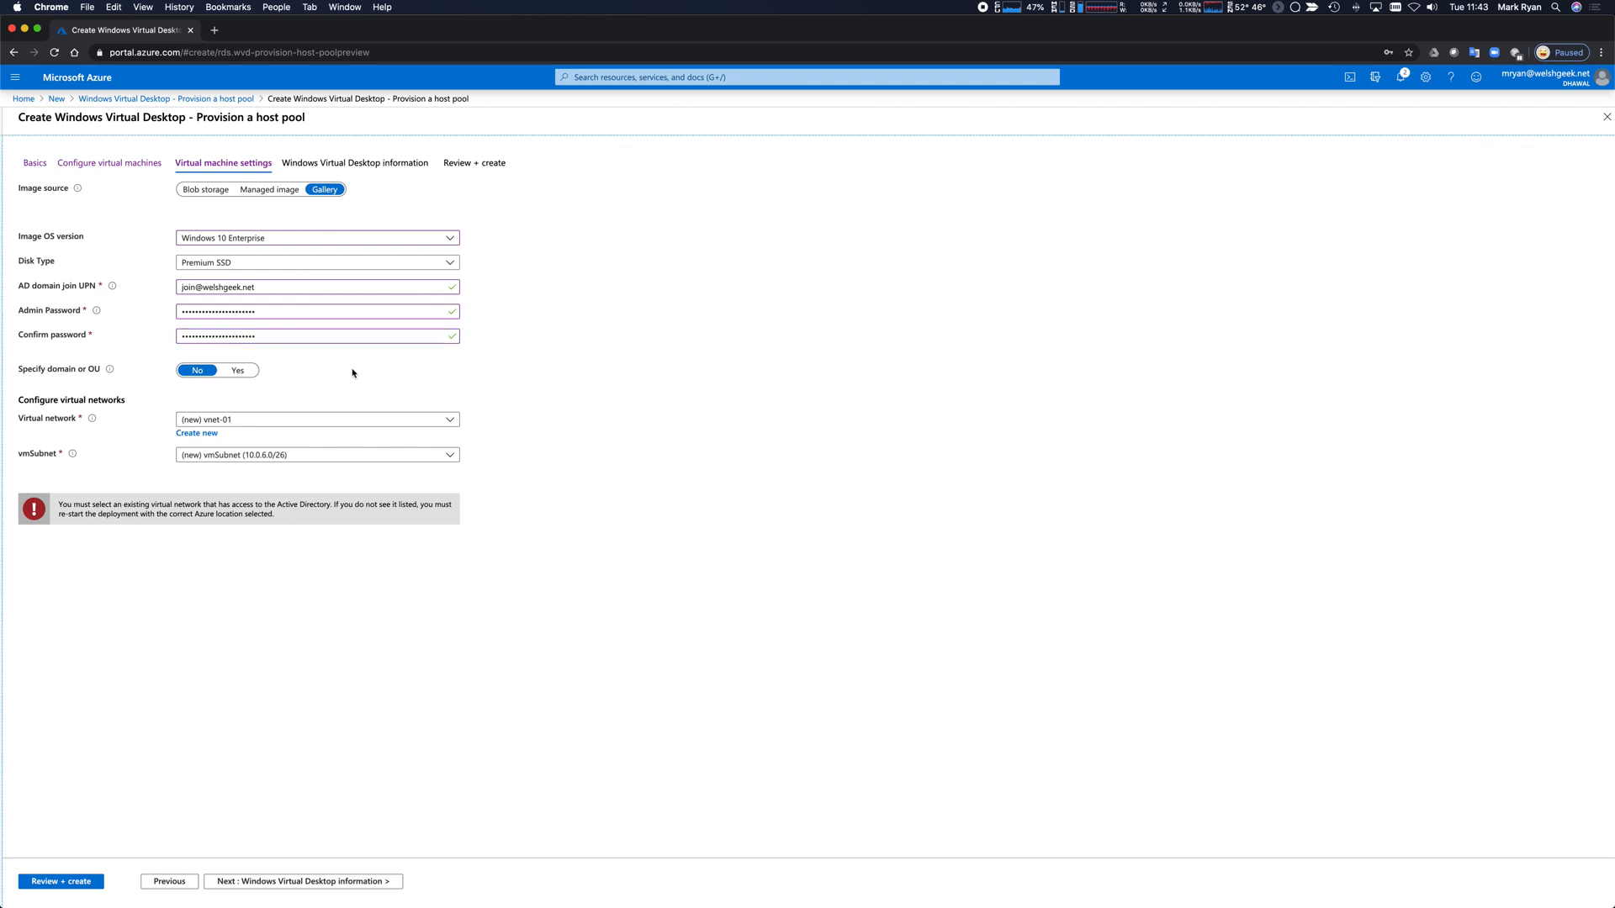
Attach the VMs to virtual network aadds-vnet-01 and subnet aadds-subnet-01, then continue.
click(311, 420)
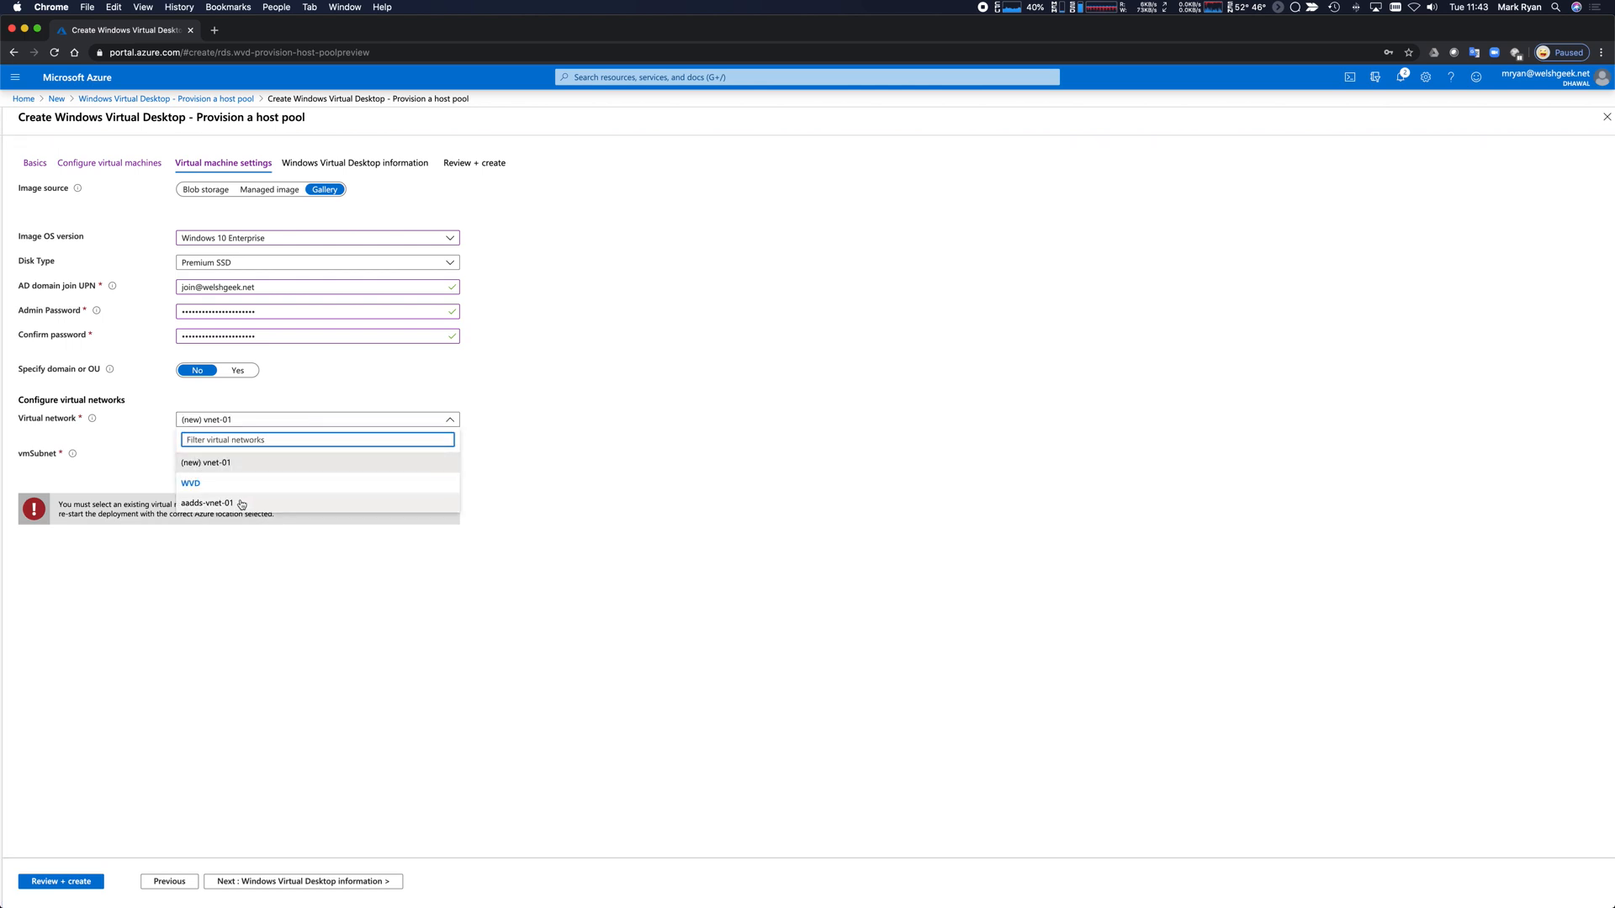
click(208, 504)
click(313, 459)
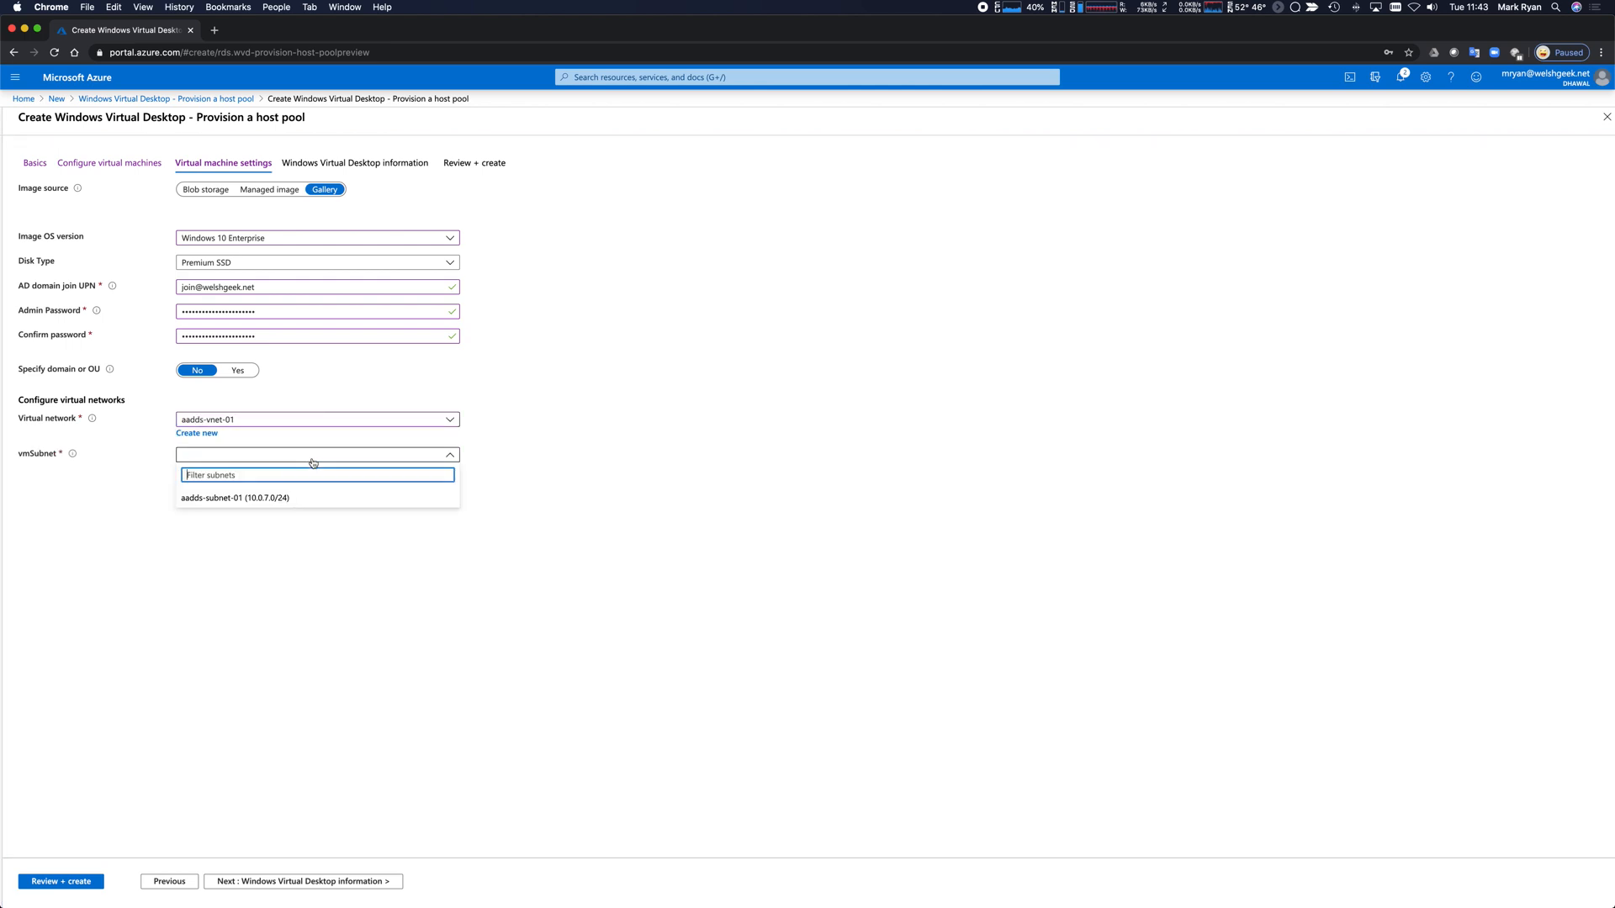
click(267, 499)
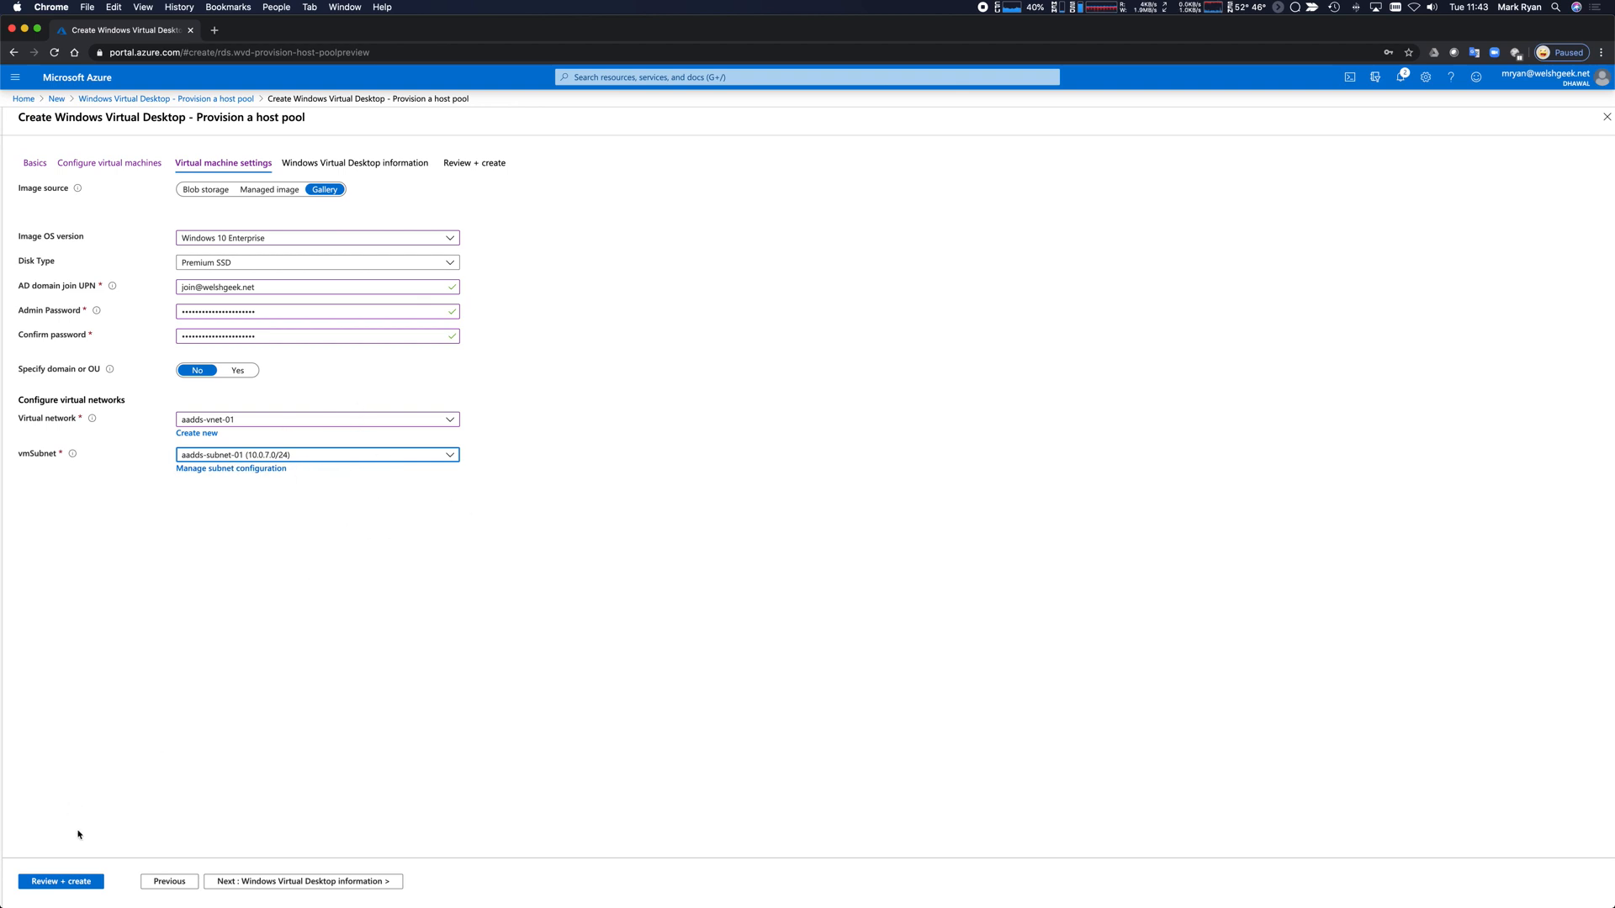
click(240, 881)
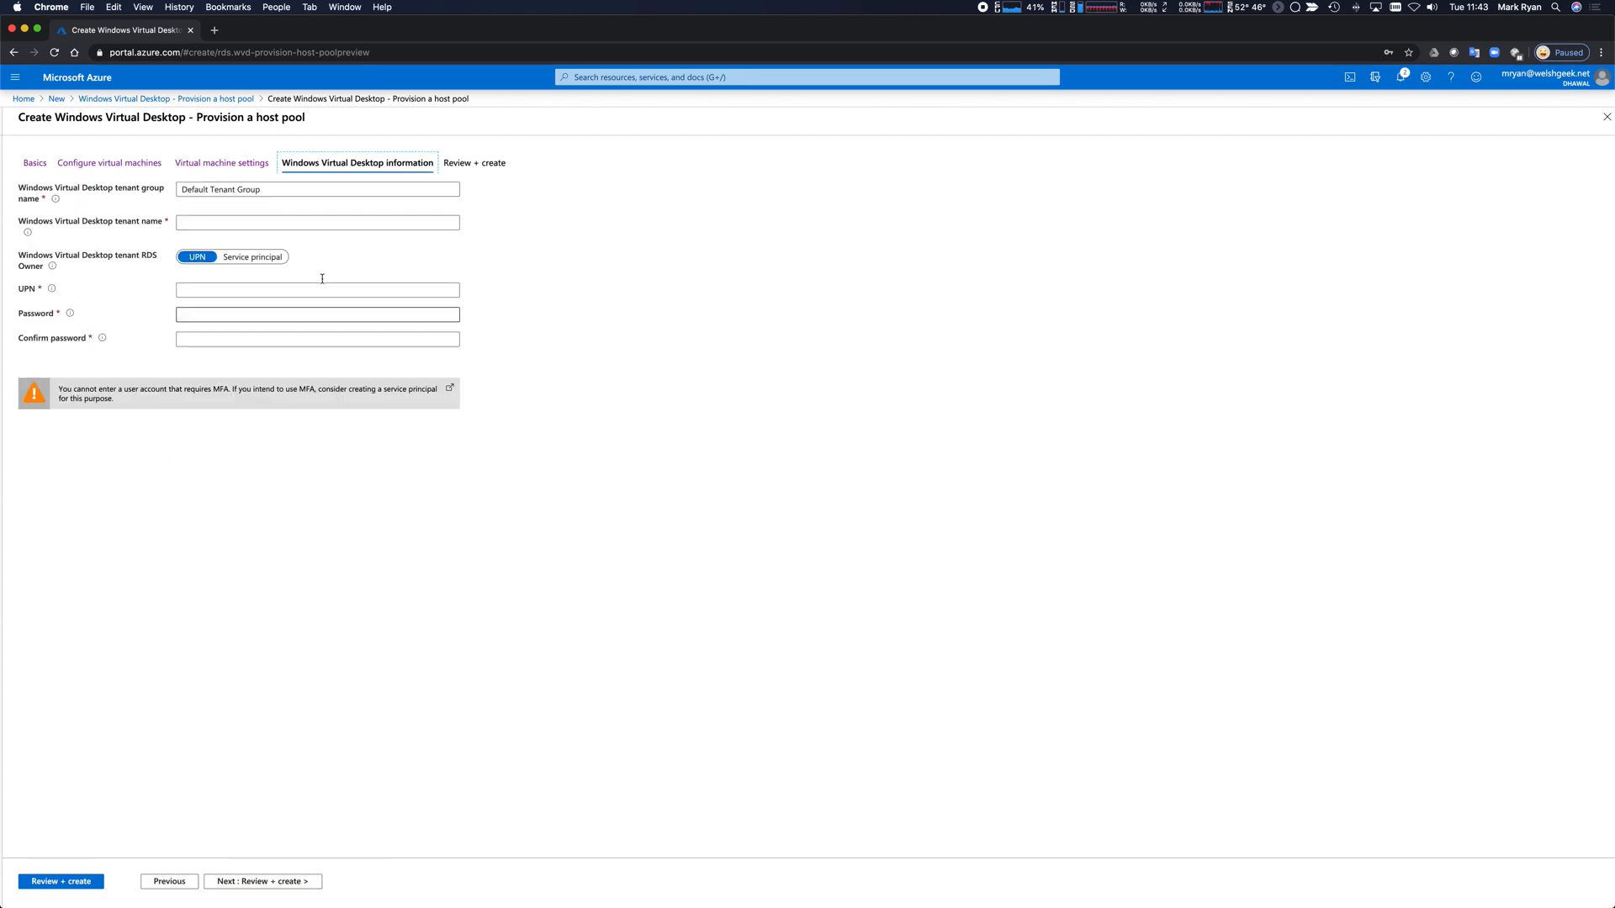
Enter tenant name WVD-Welshgeek, the owner's UPN and matching passwords, then go to Review + create.
click(263, 223)
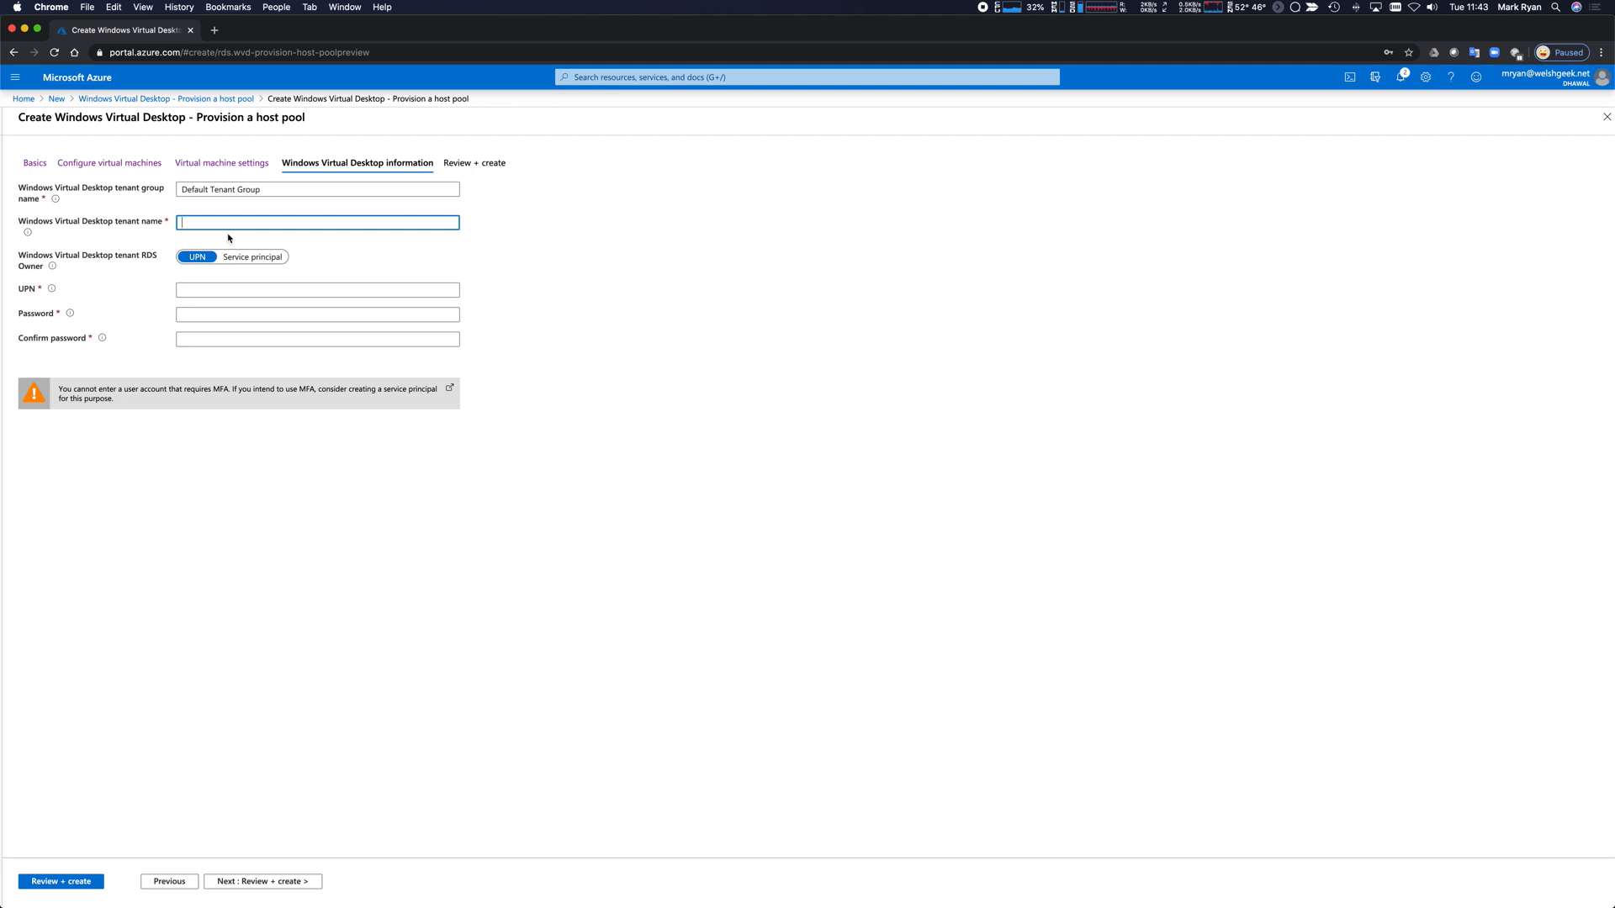
text(WVD-Welshgeek.)
key(BackSpace)
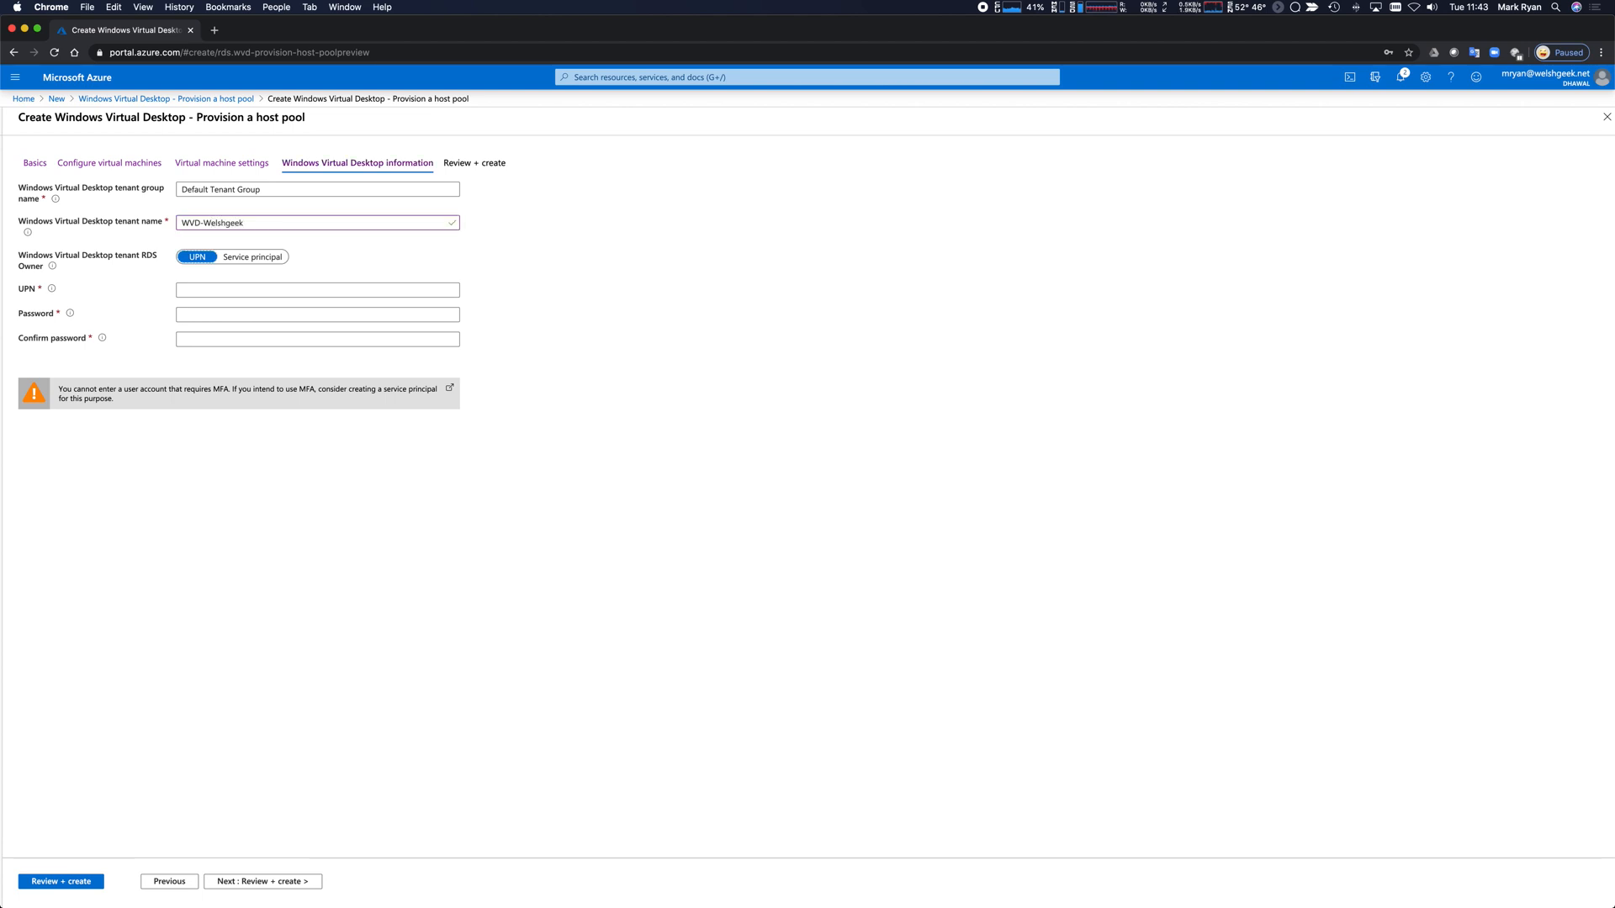
click(193, 290)
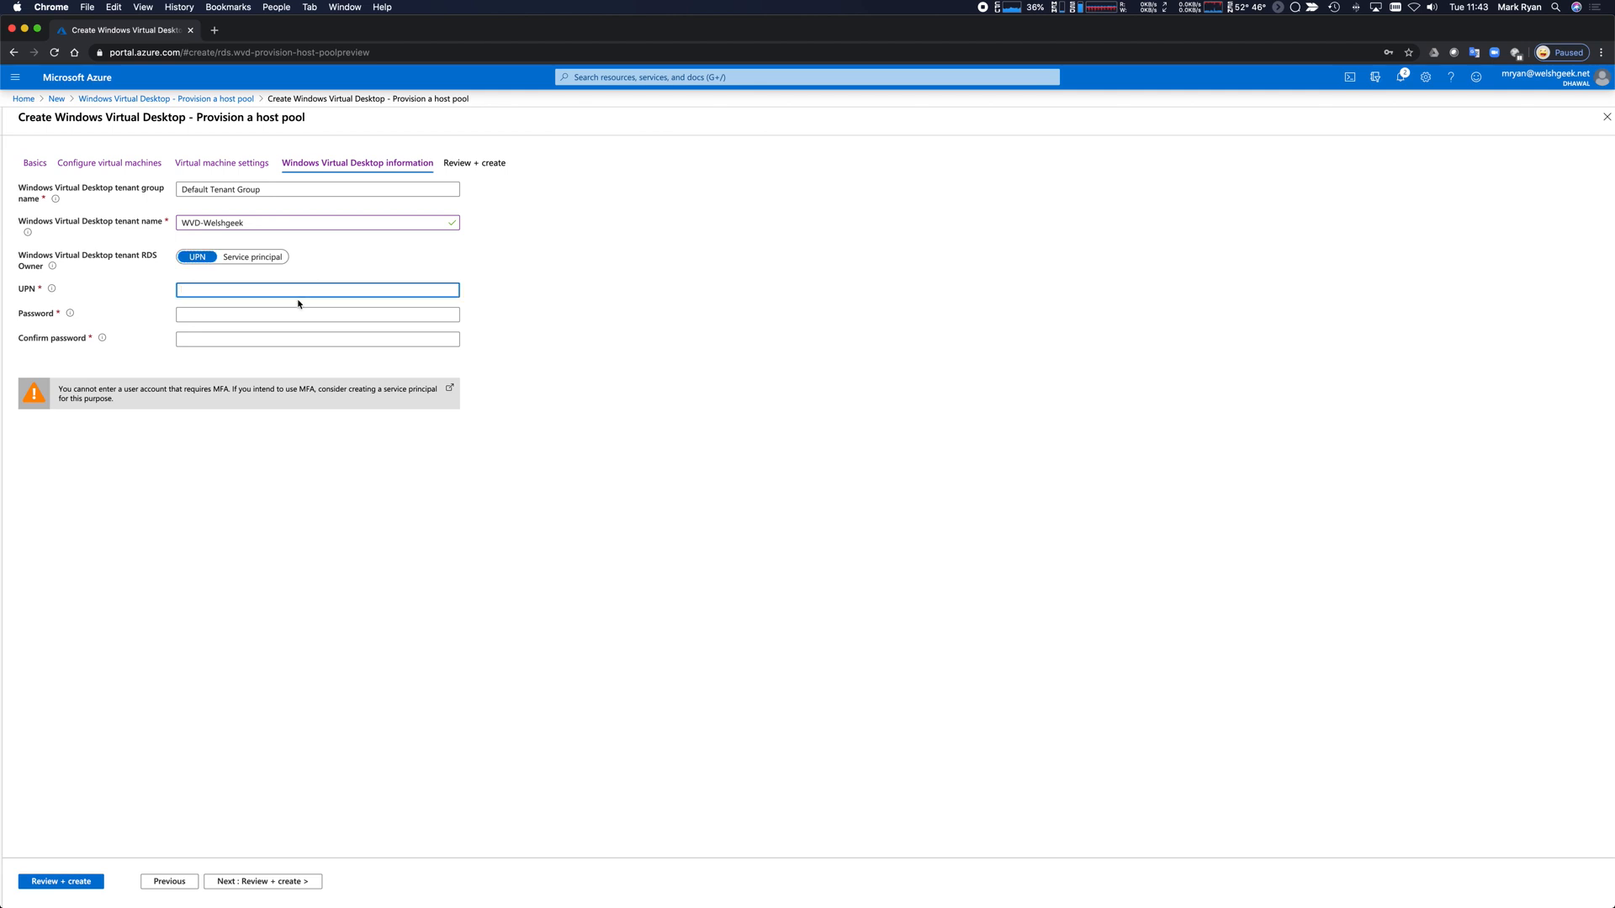
key(Tab)
text(•••••••••••)
key(Tab)
text(•••••••••••)
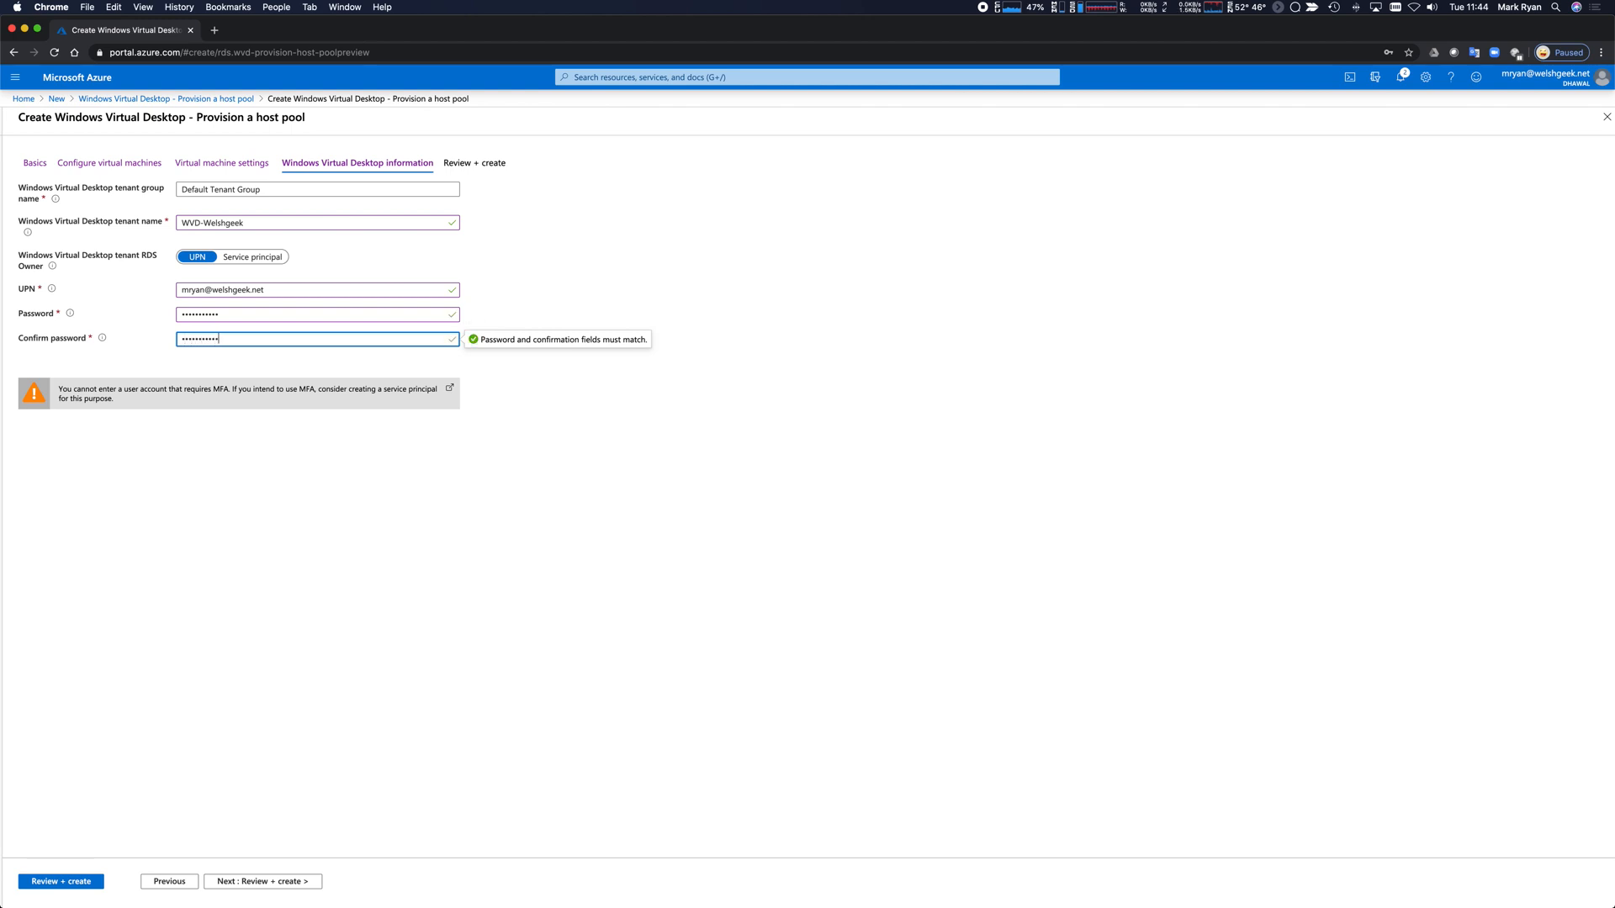
click(401, 455)
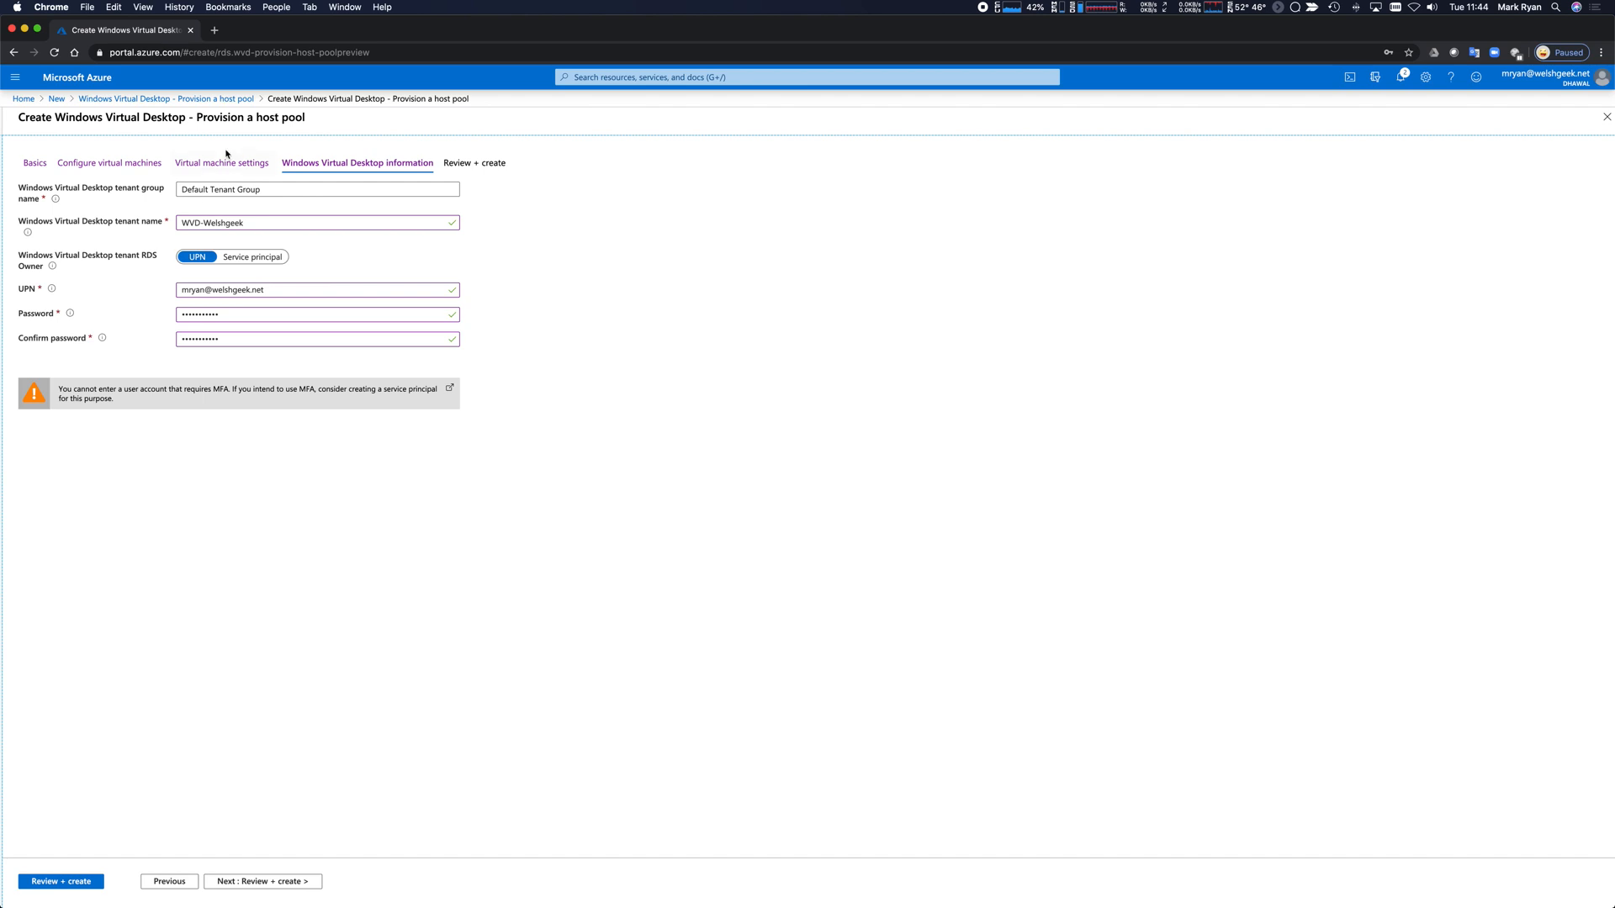
click(272, 883)
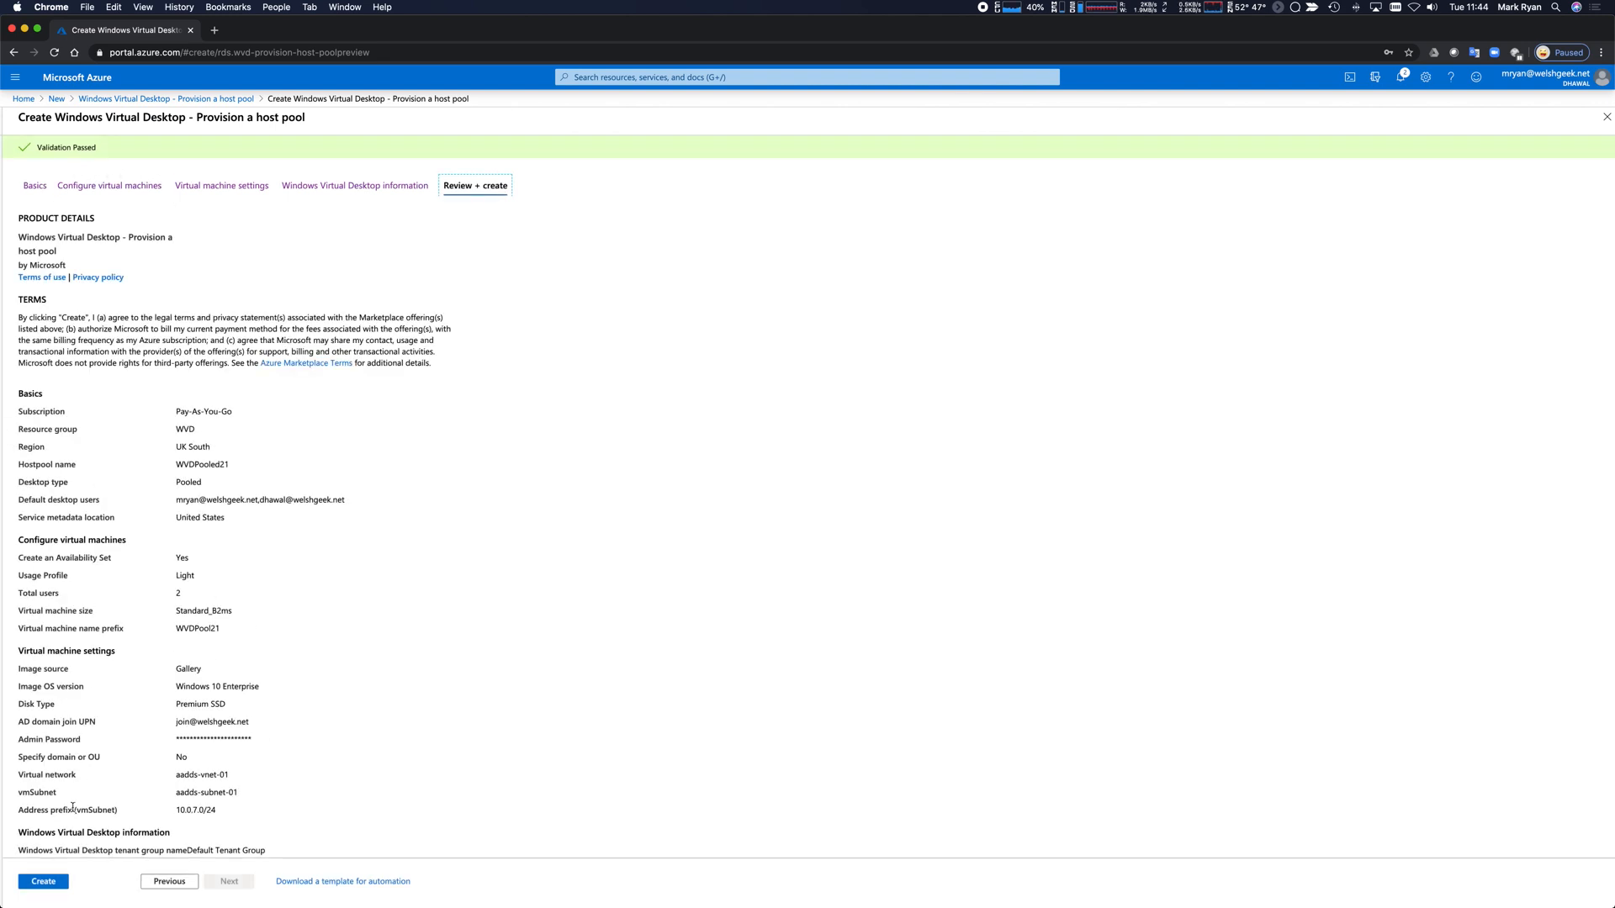
Create the WVDPooled21 host pool, refresh the deployment progress, and return to Home.
click(44, 881)
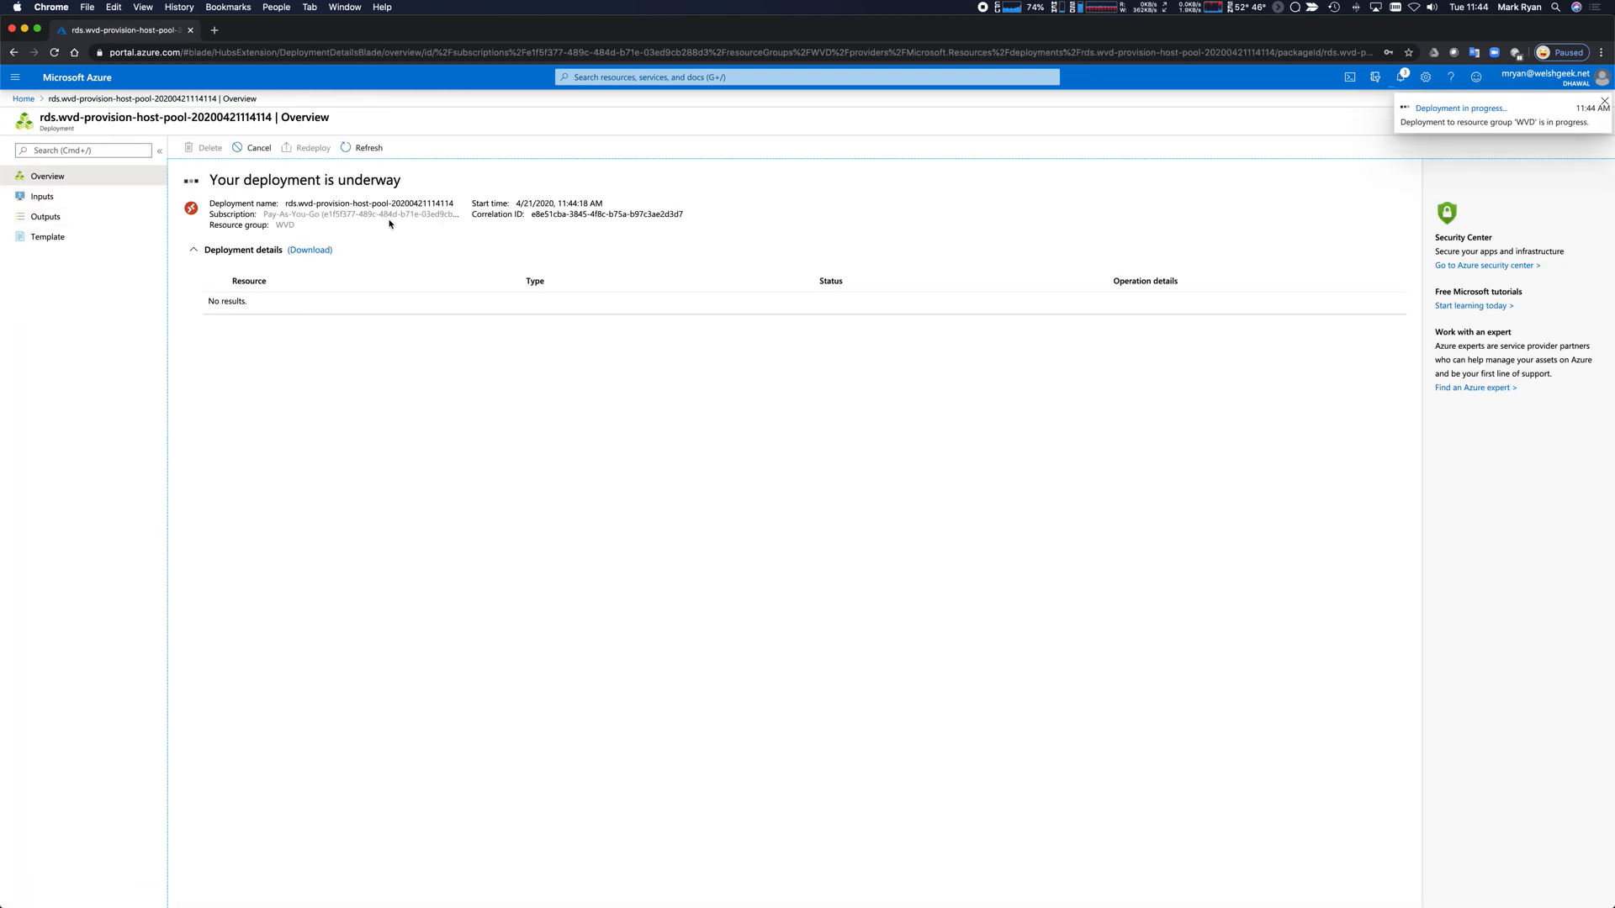
click(364, 147)
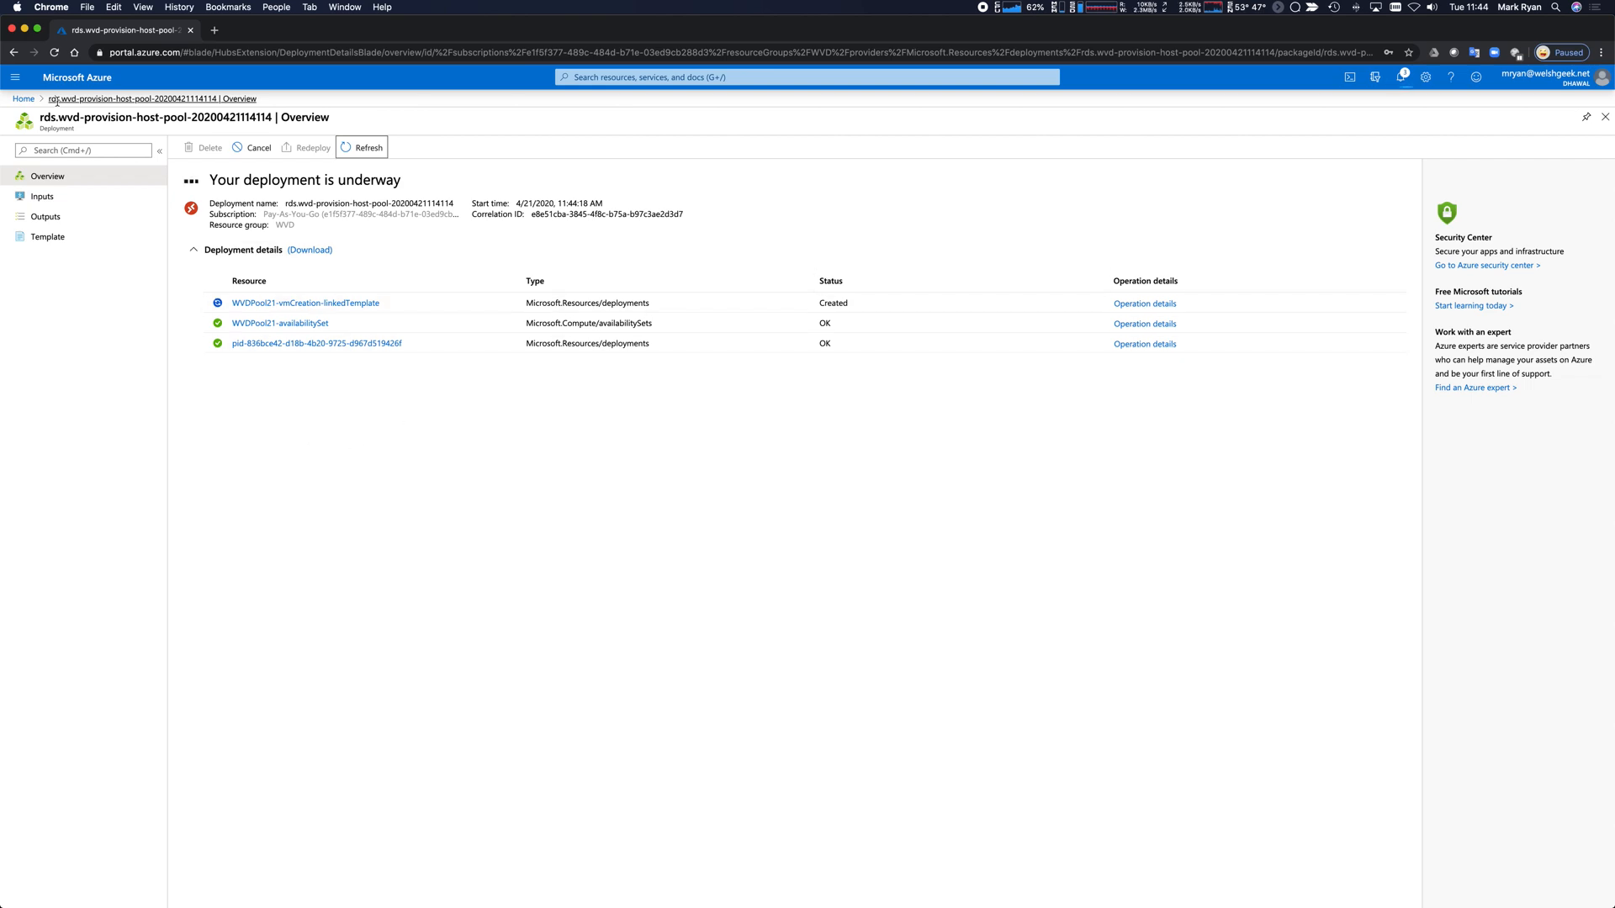
click(27, 107)
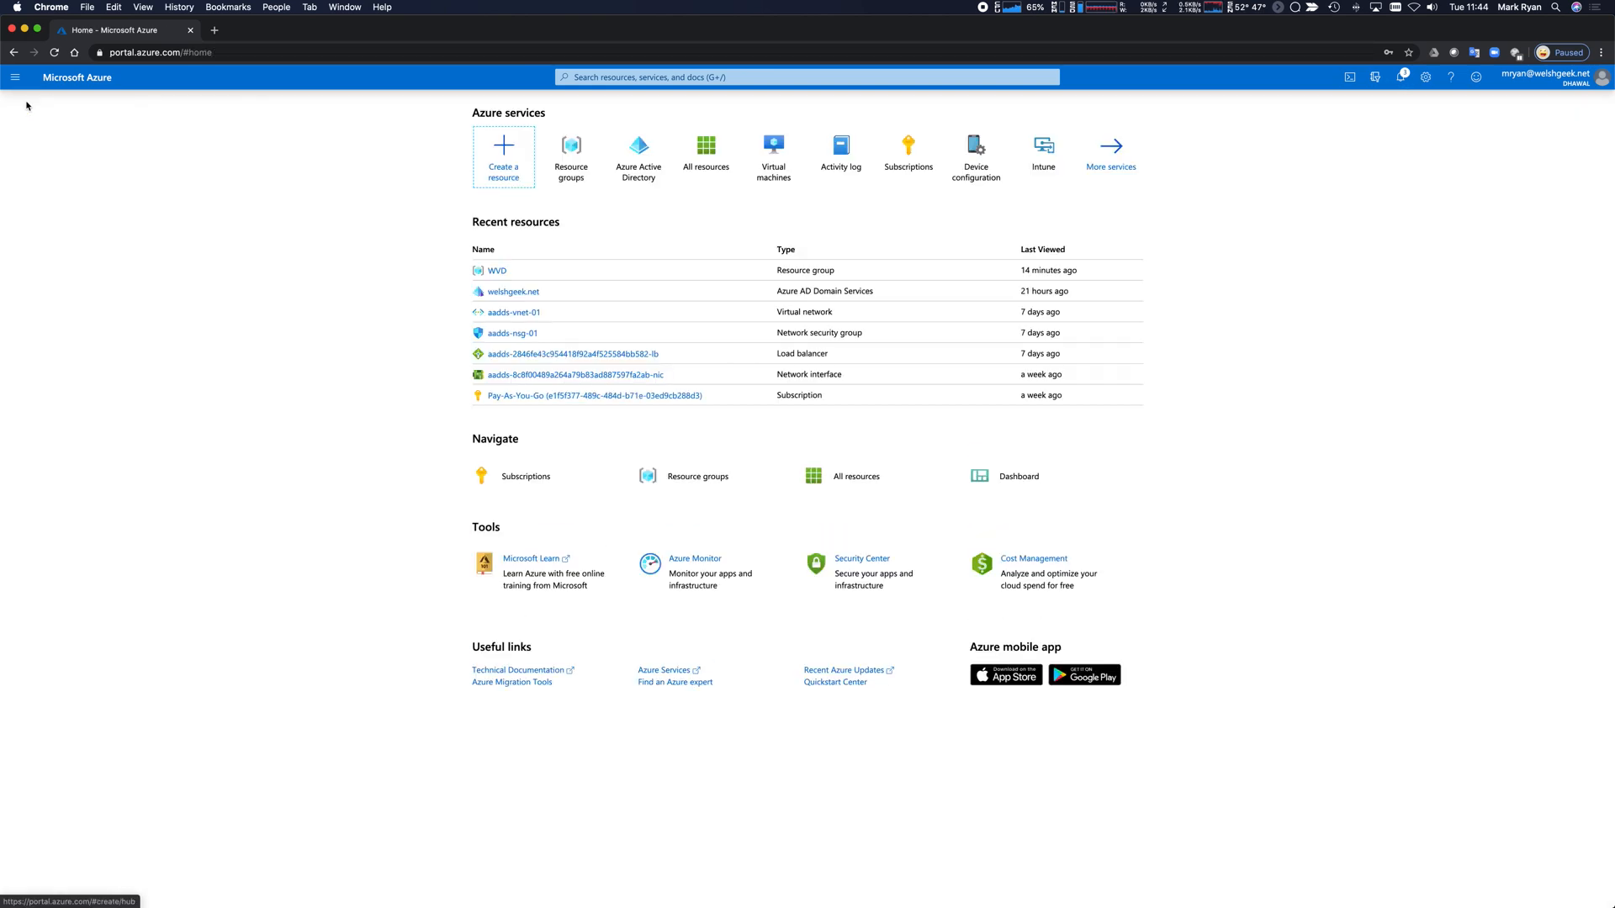
Search the Marketplace for 'windows virtual' and open the Windows Virtual Desktop host pool offer.
click(488, 160)
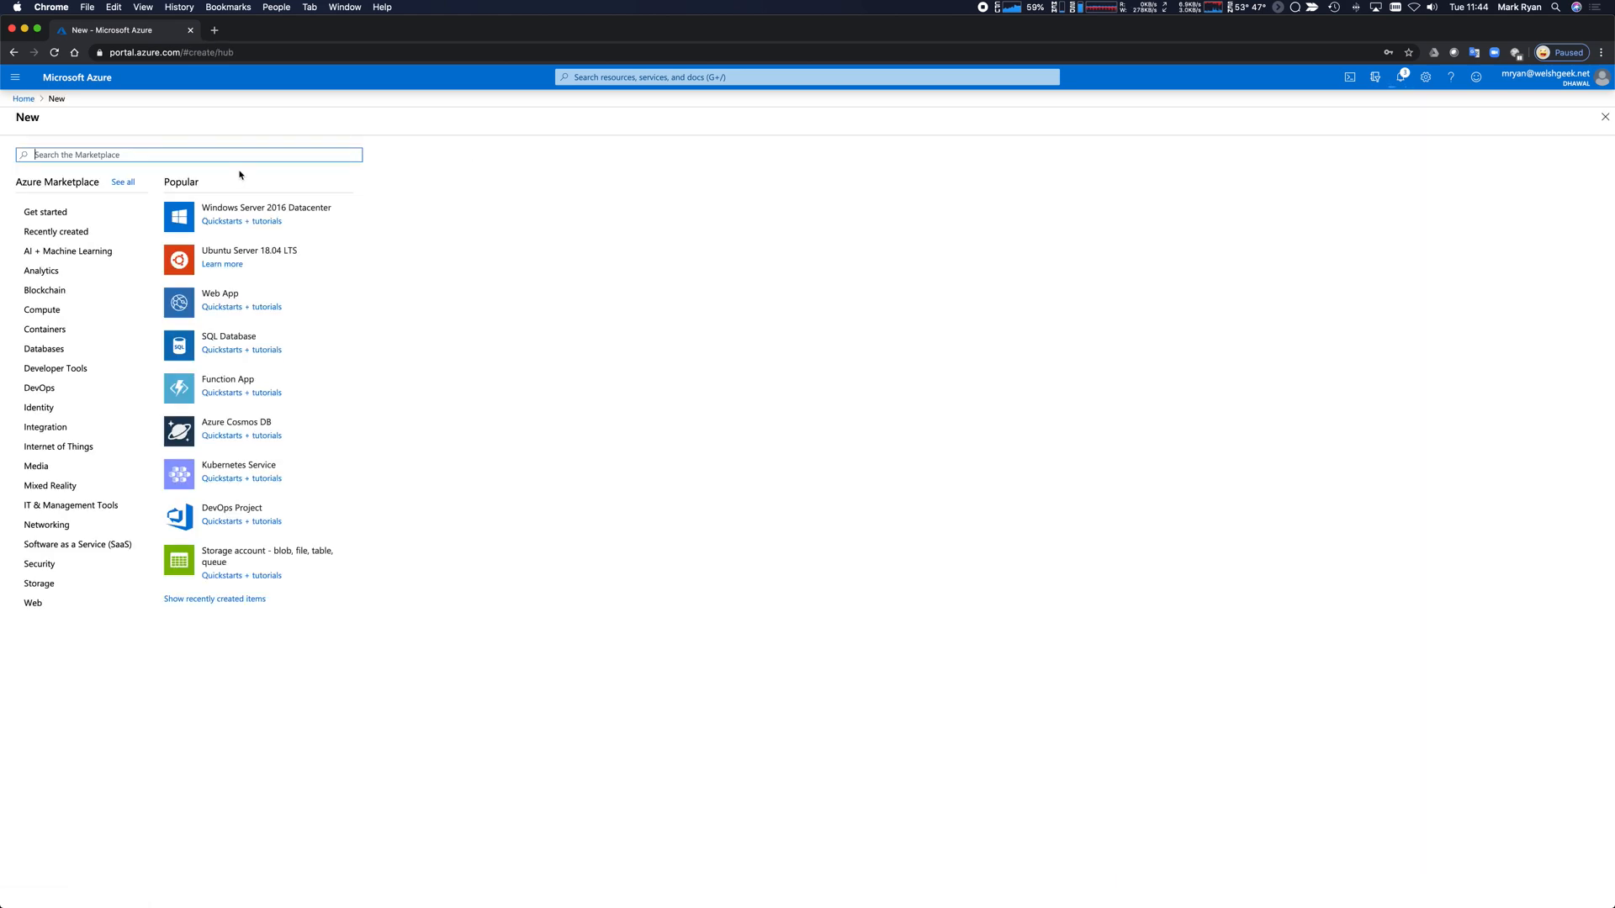
text(windows)
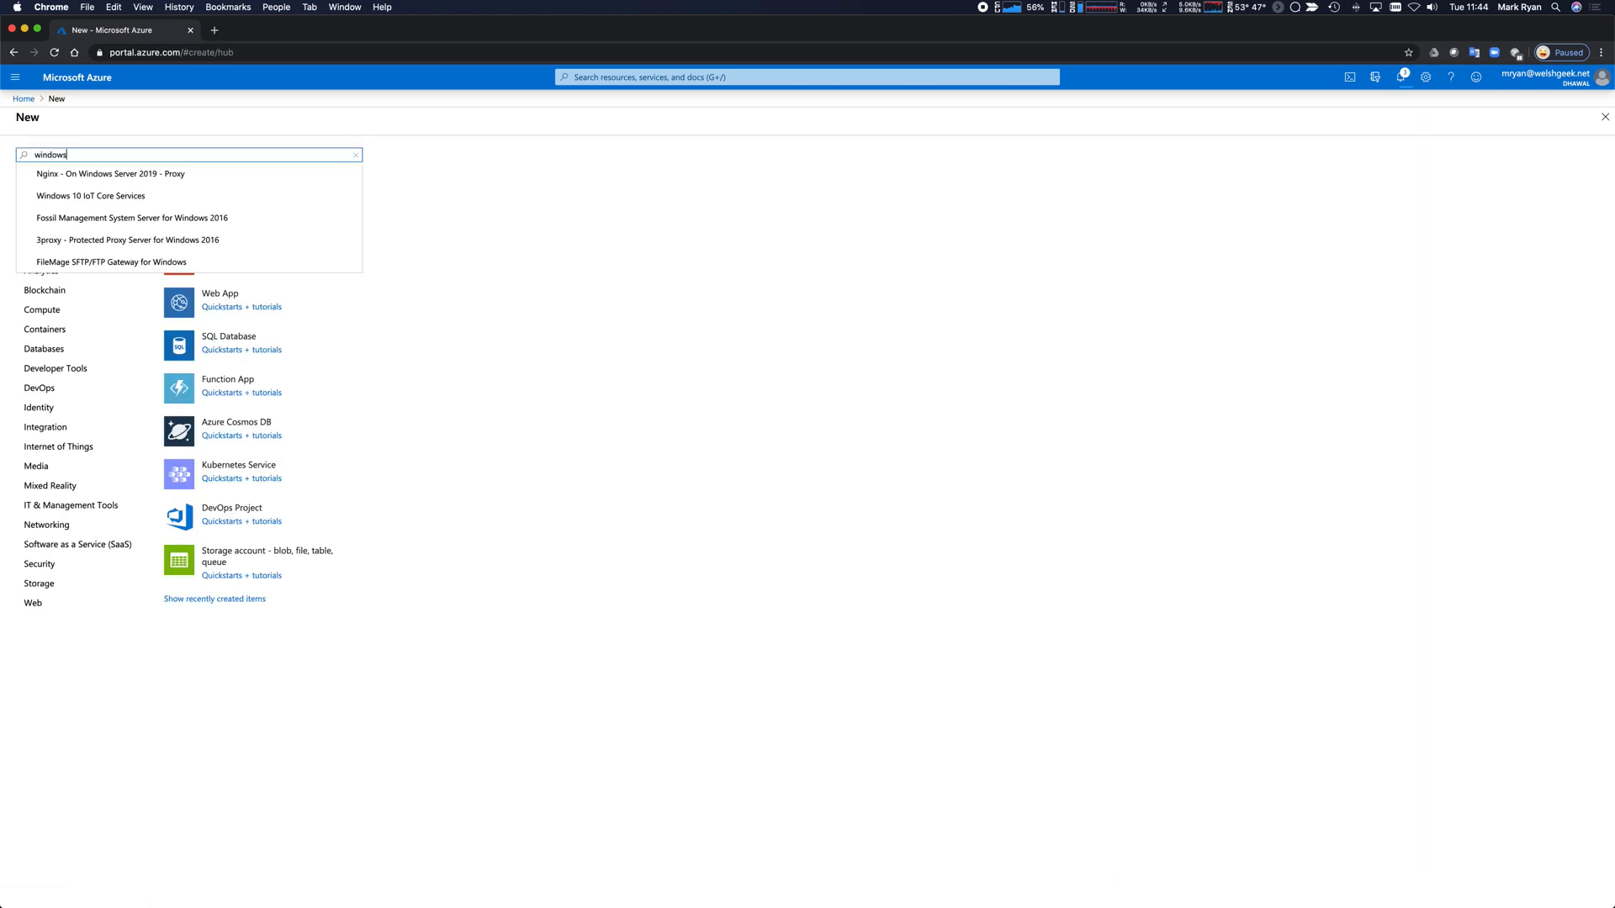
text( virtual)
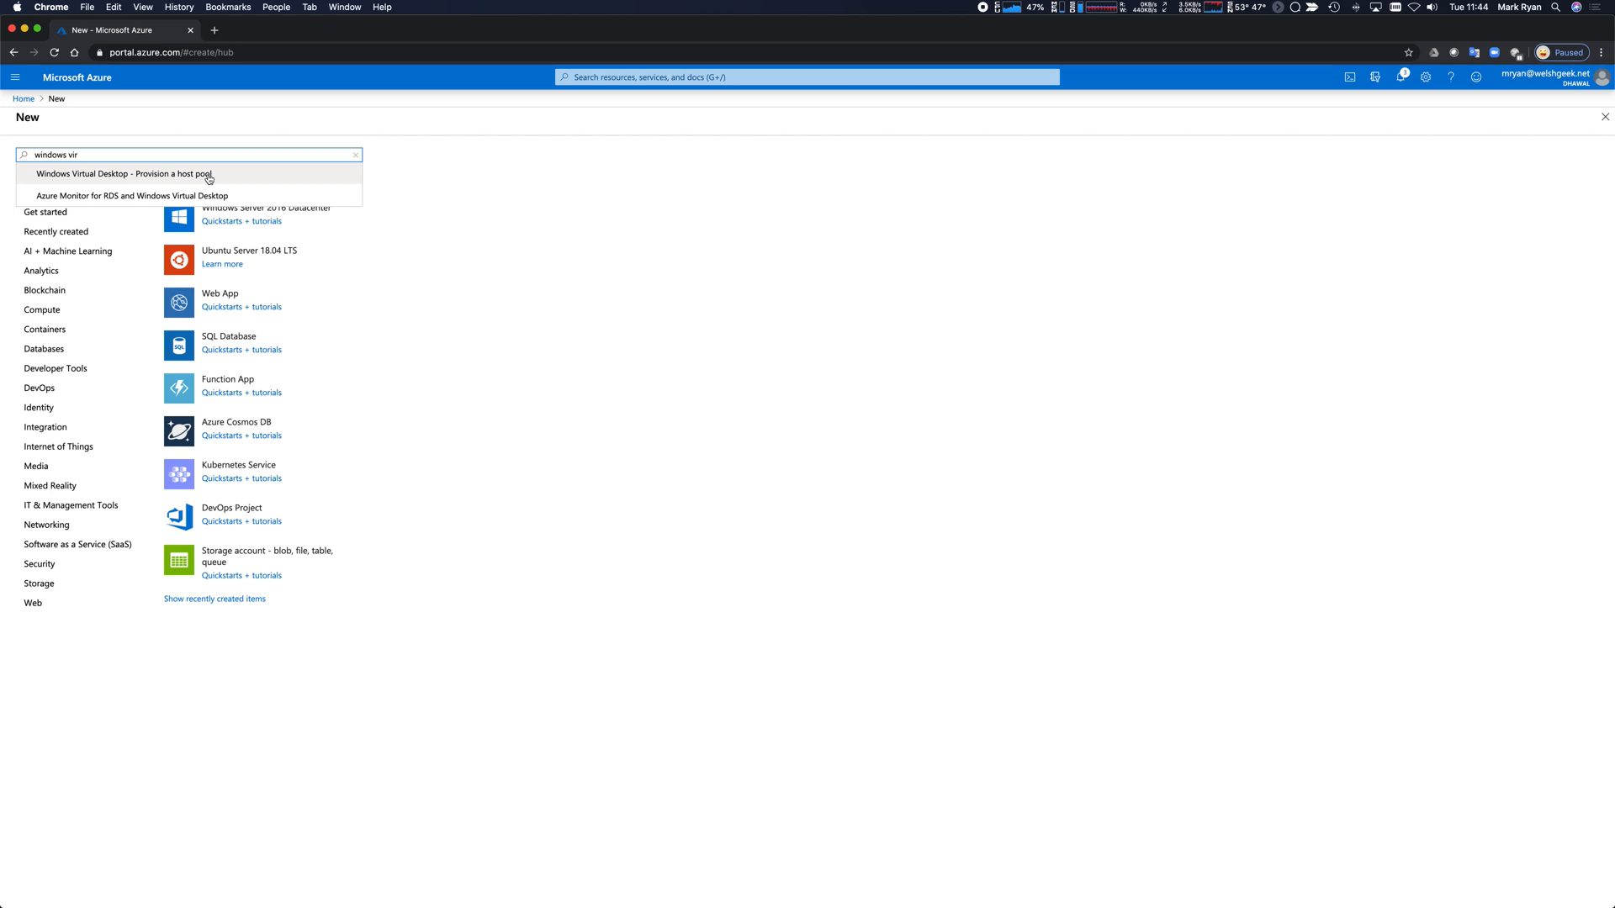
click(207, 174)
Start a Personal host pool in resource group WVD, region (Europe) UK South.
click(135, 198)
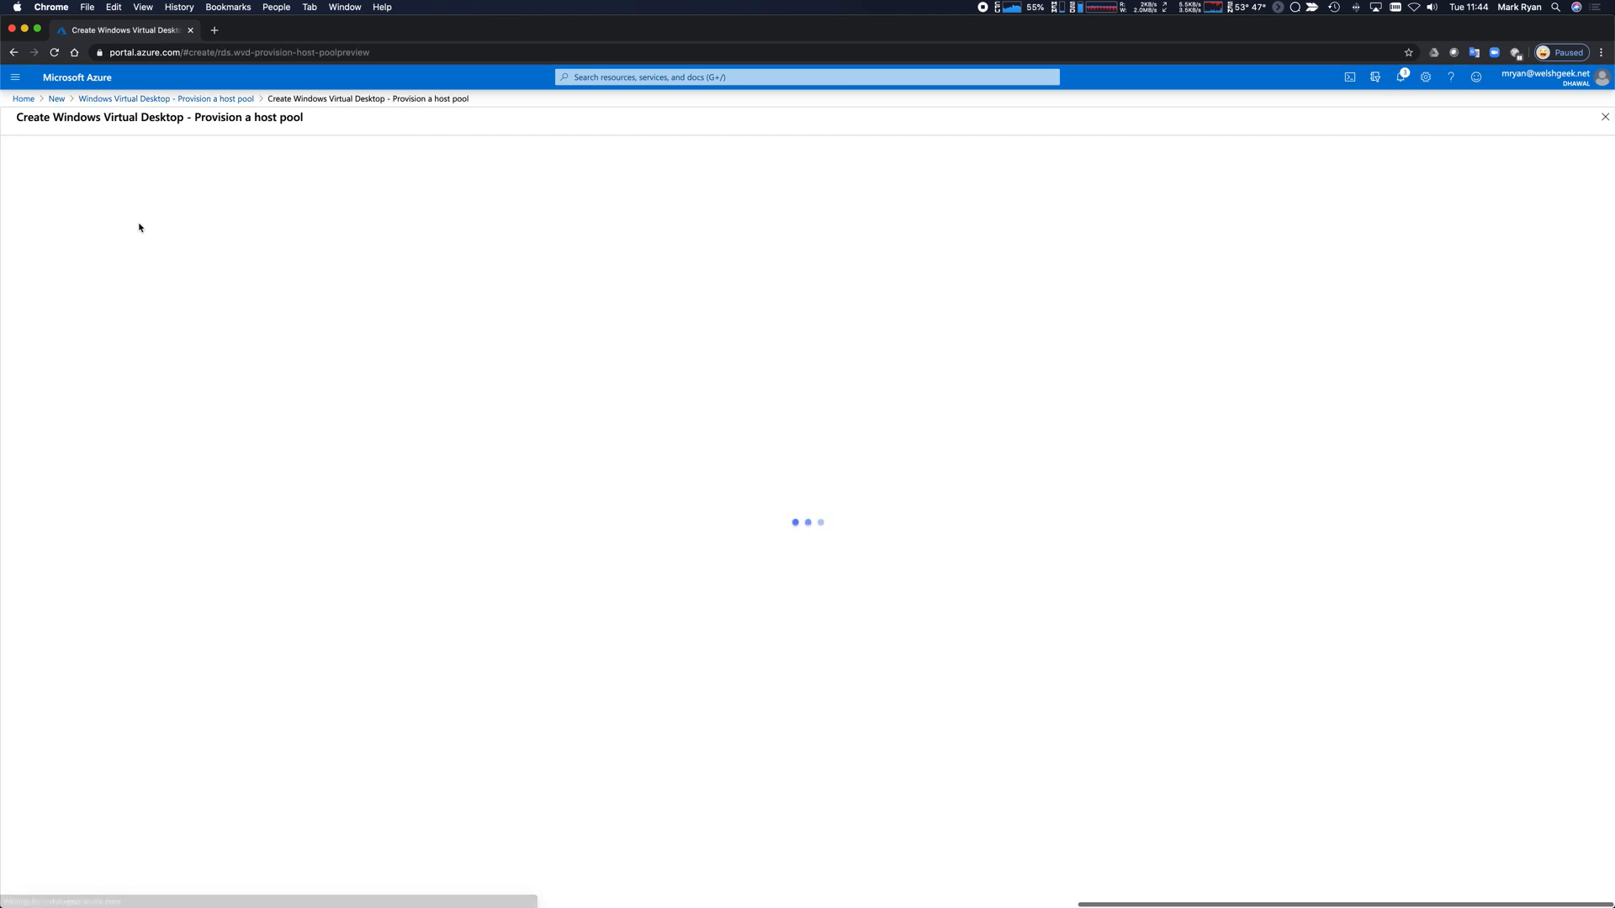
click(237, 410)
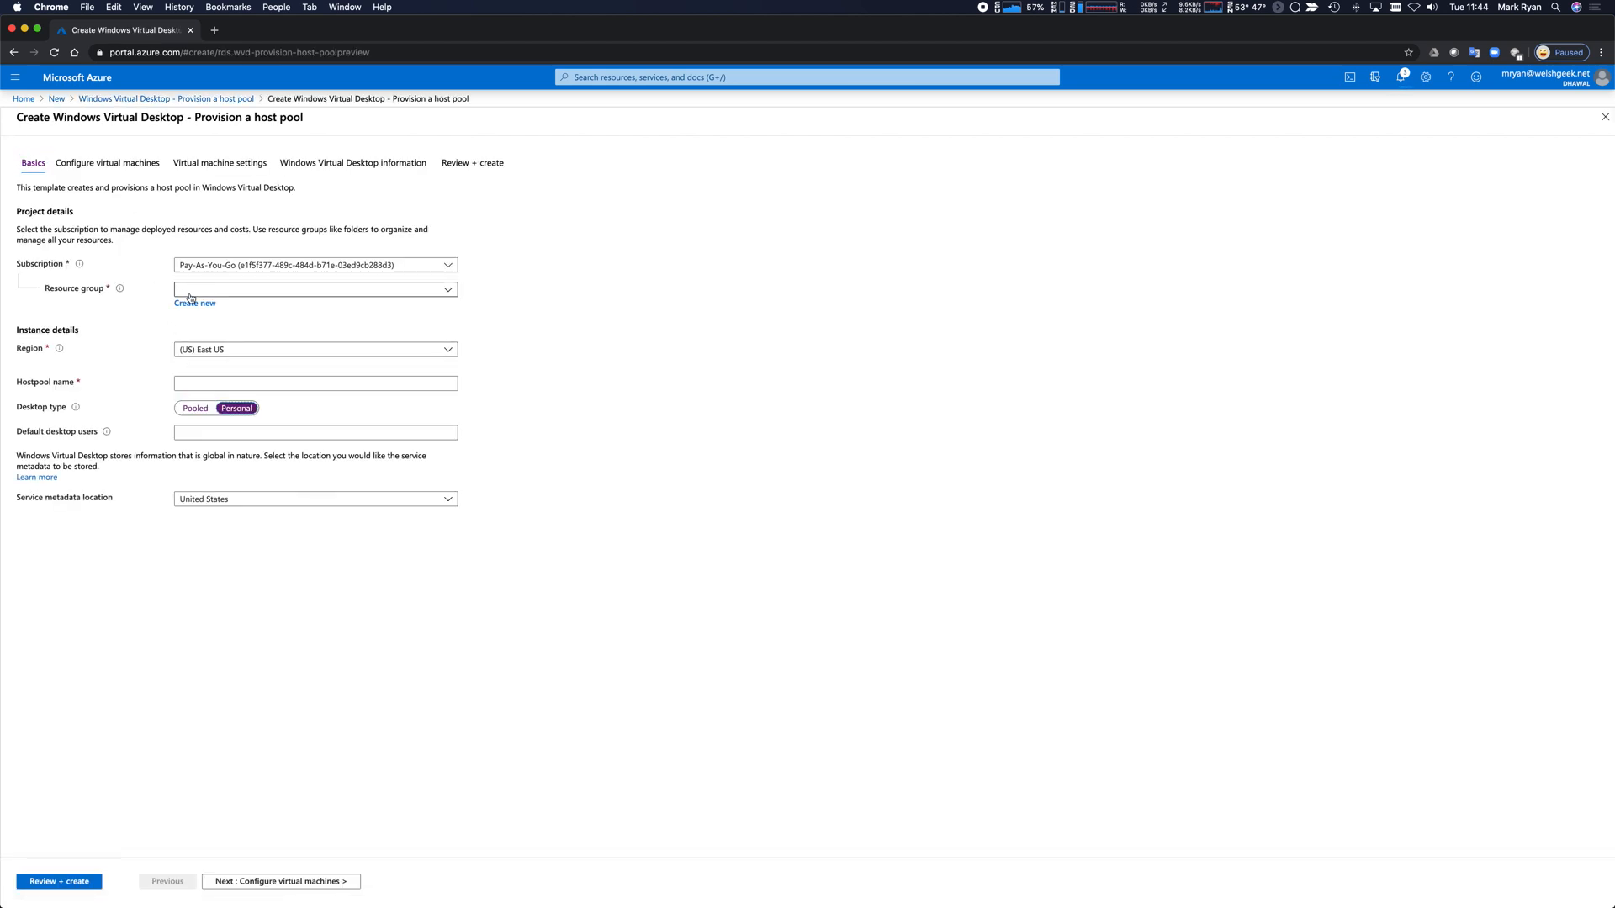
click(218, 290)
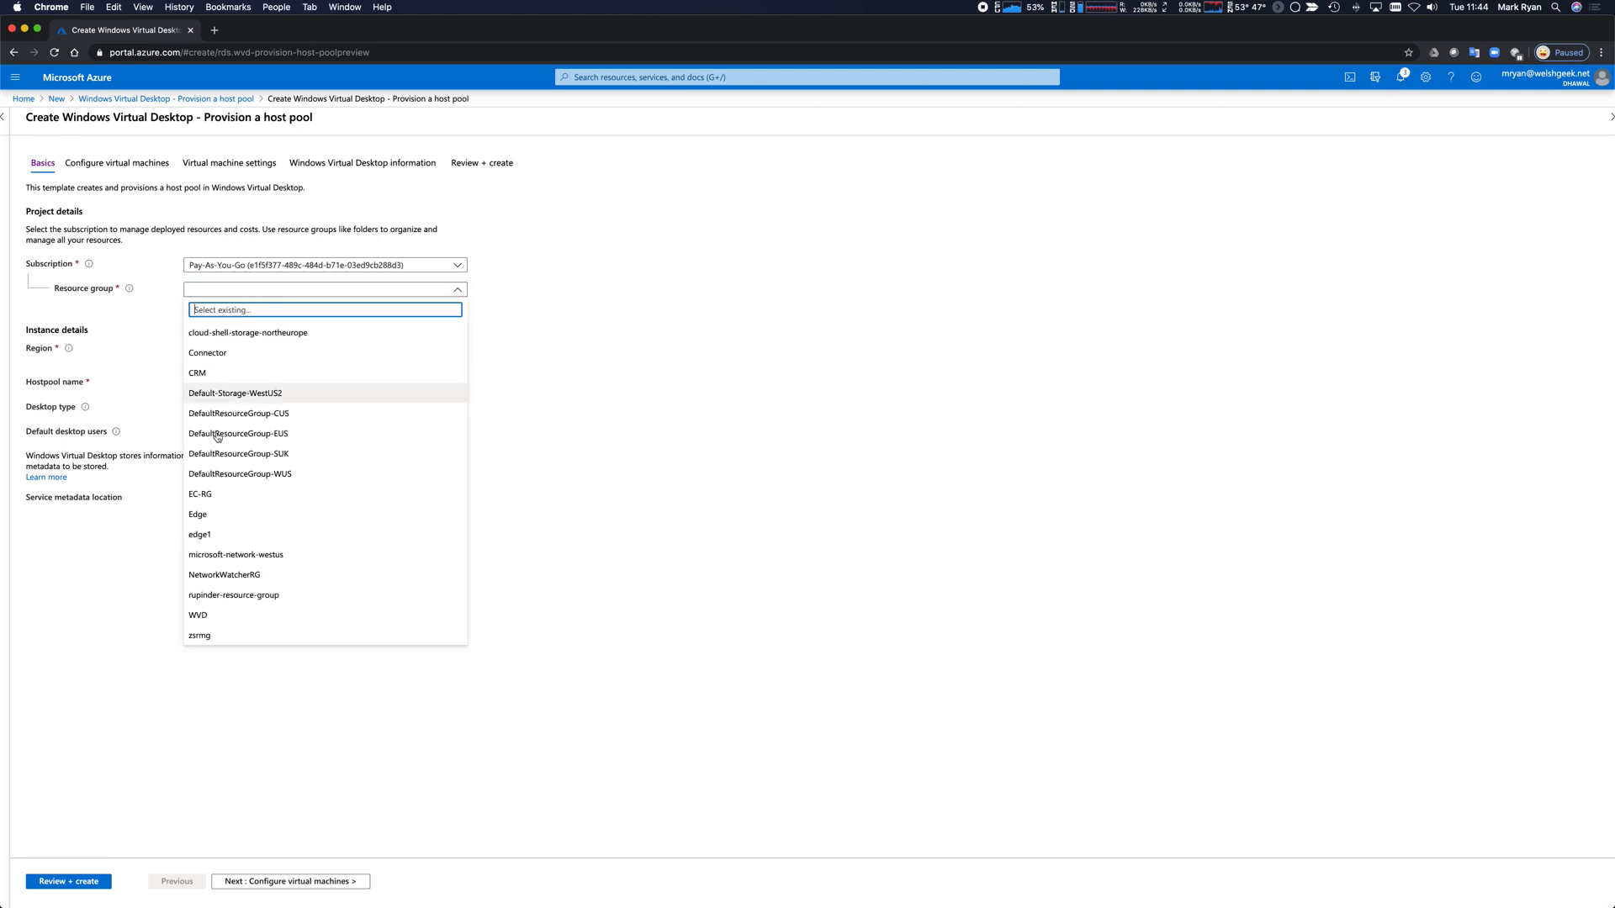
click(217, 617)
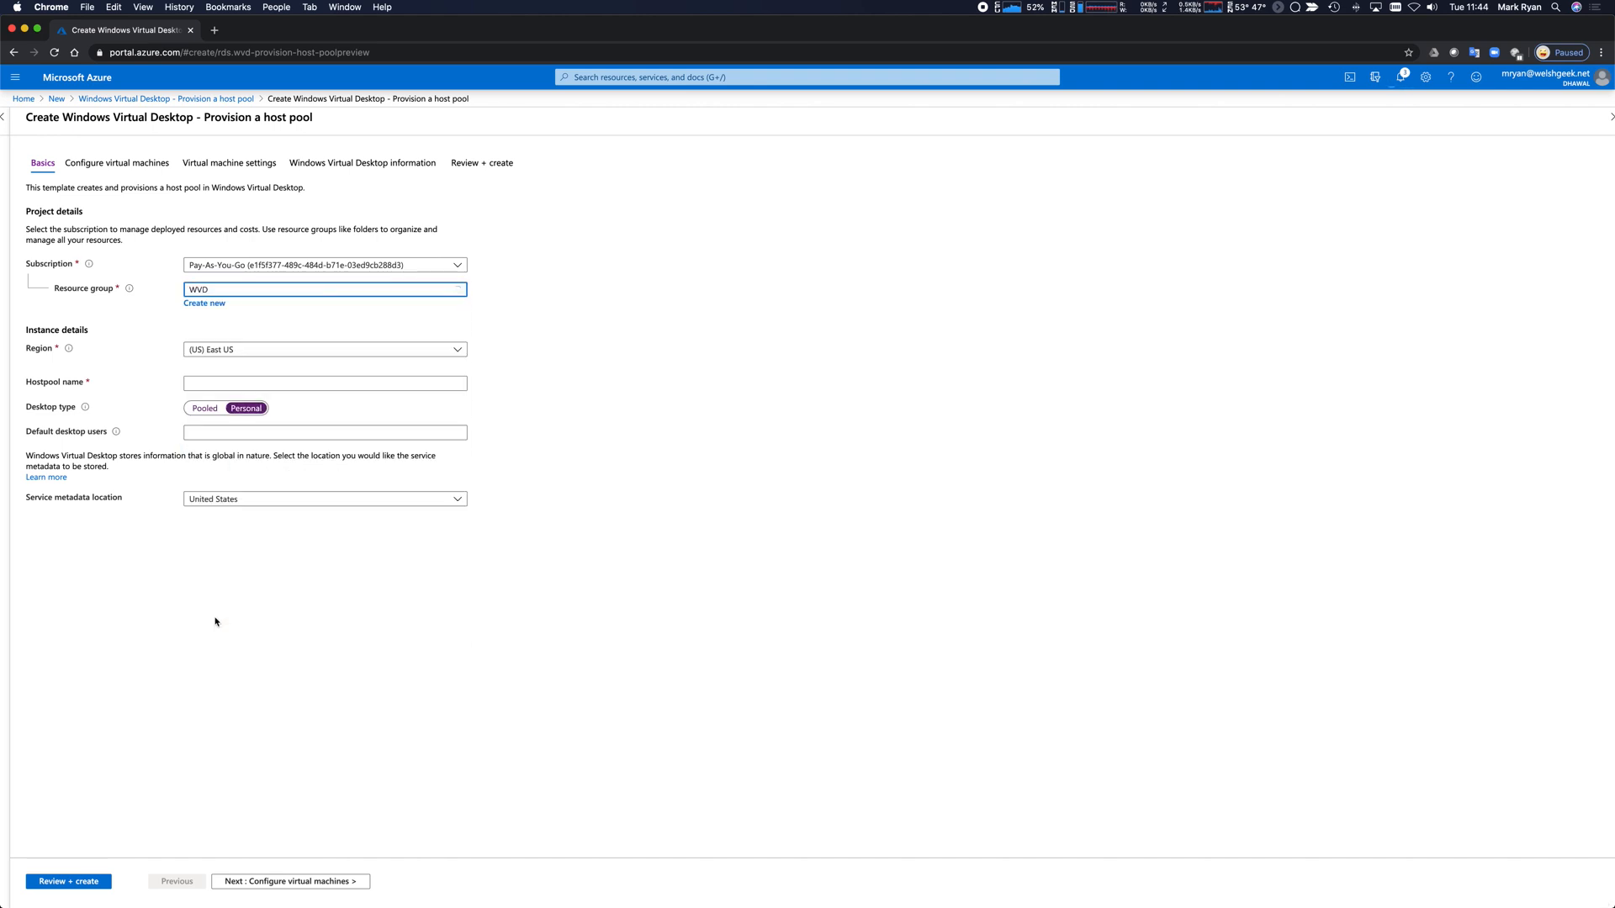
click(244, 352)
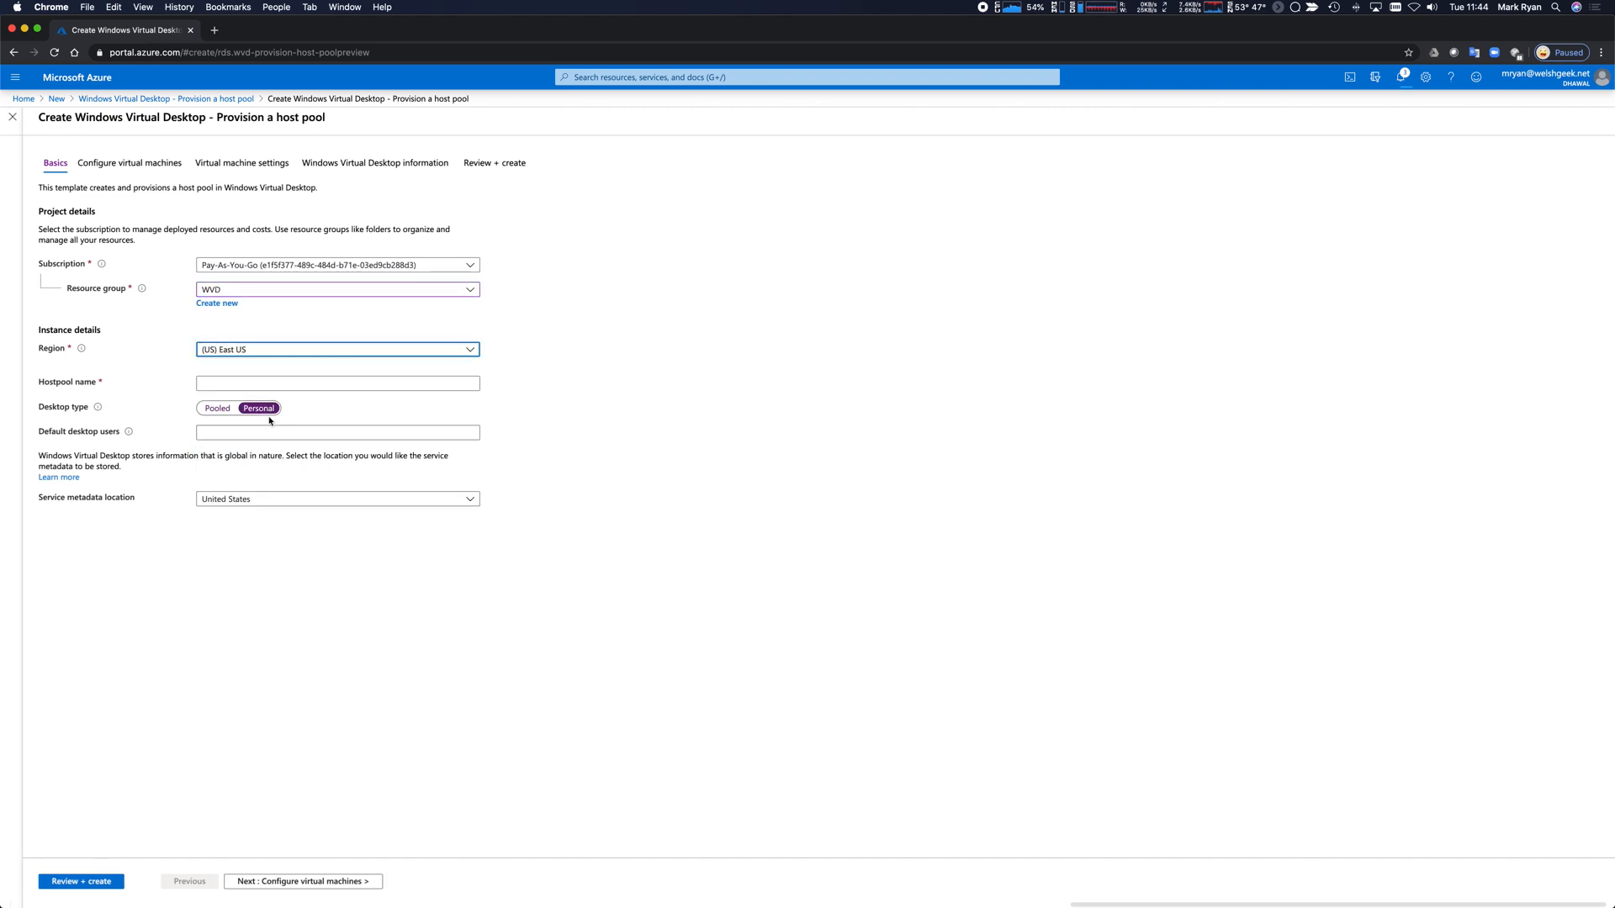
click(273, 355)
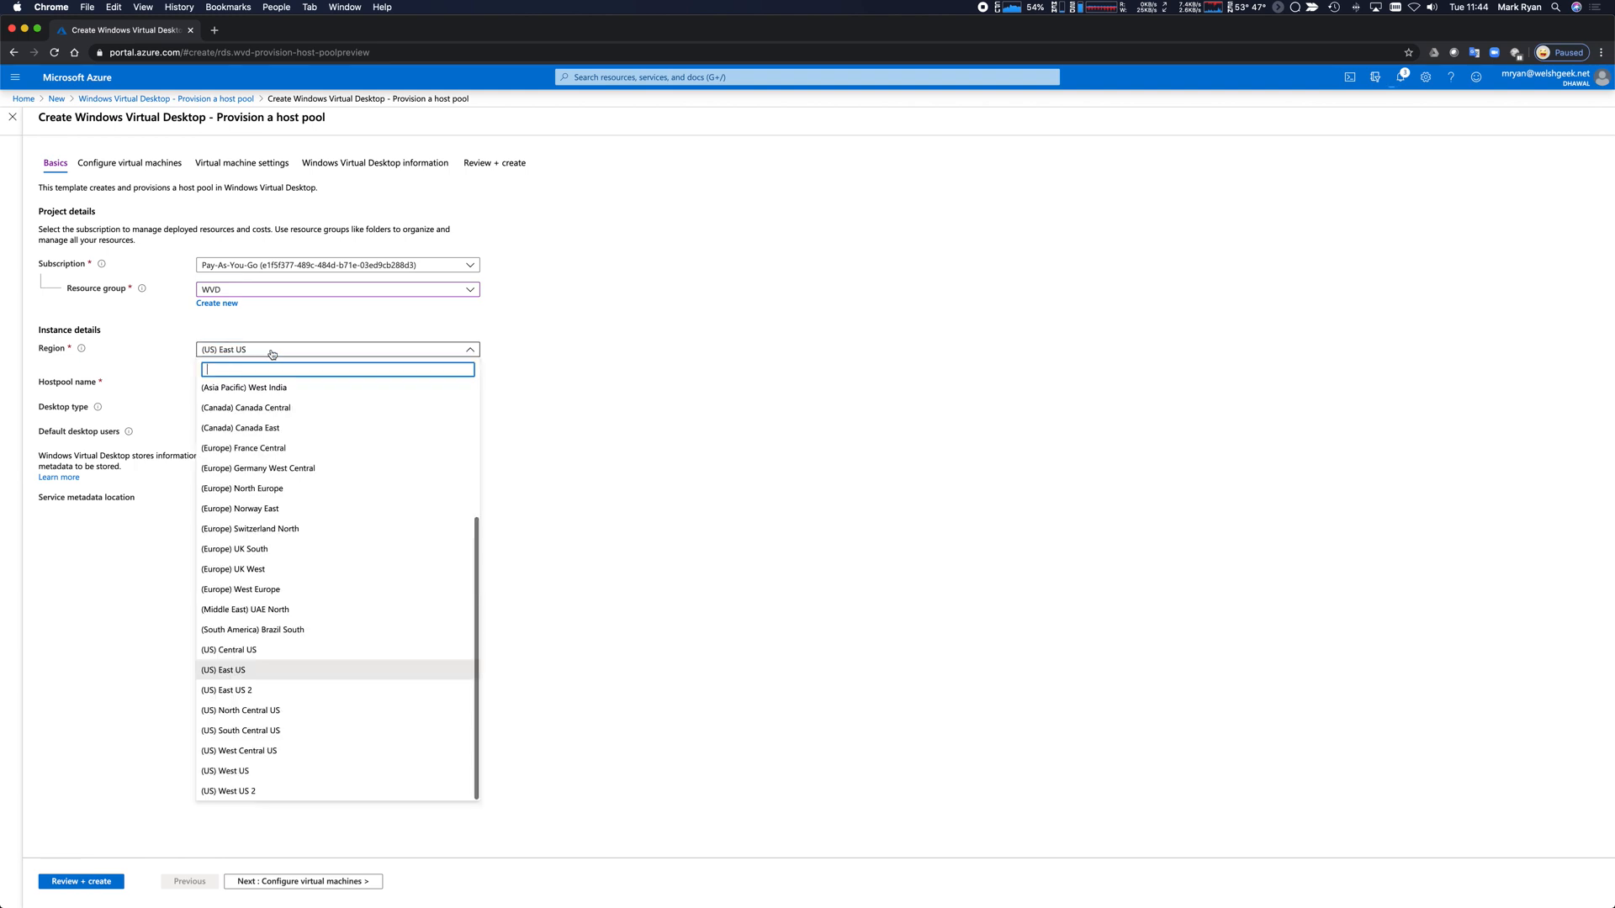
click(253, 550)
Name it WVDPers, enter two users' e-mail addresses as default users, and continue.
click(226, 384)
text(WVDPers21)
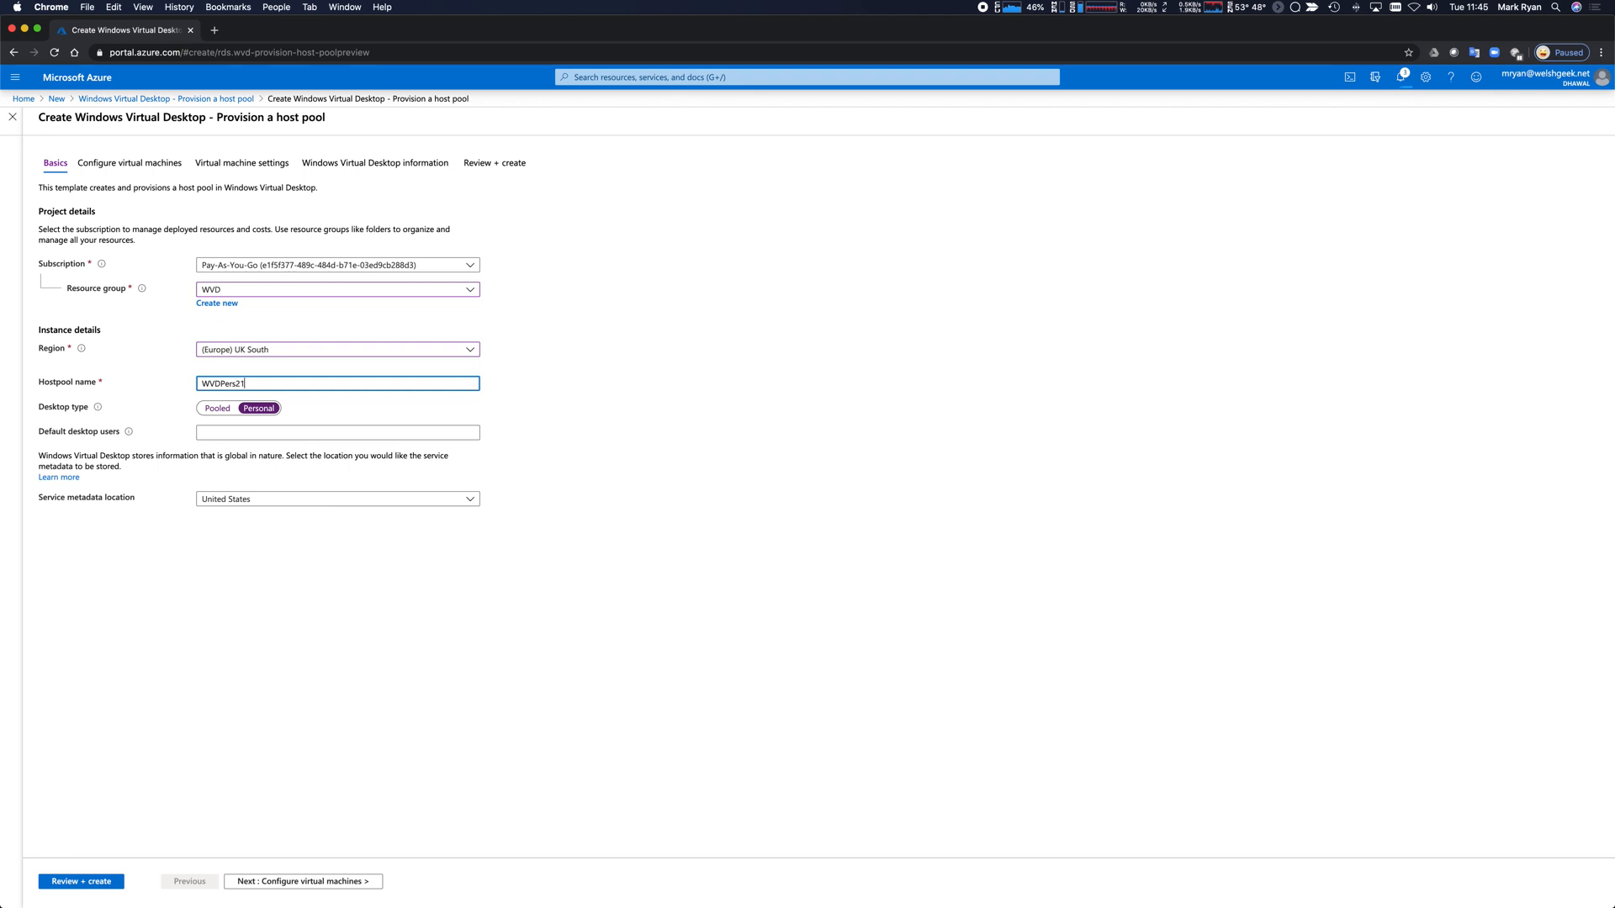
click(247, 433)
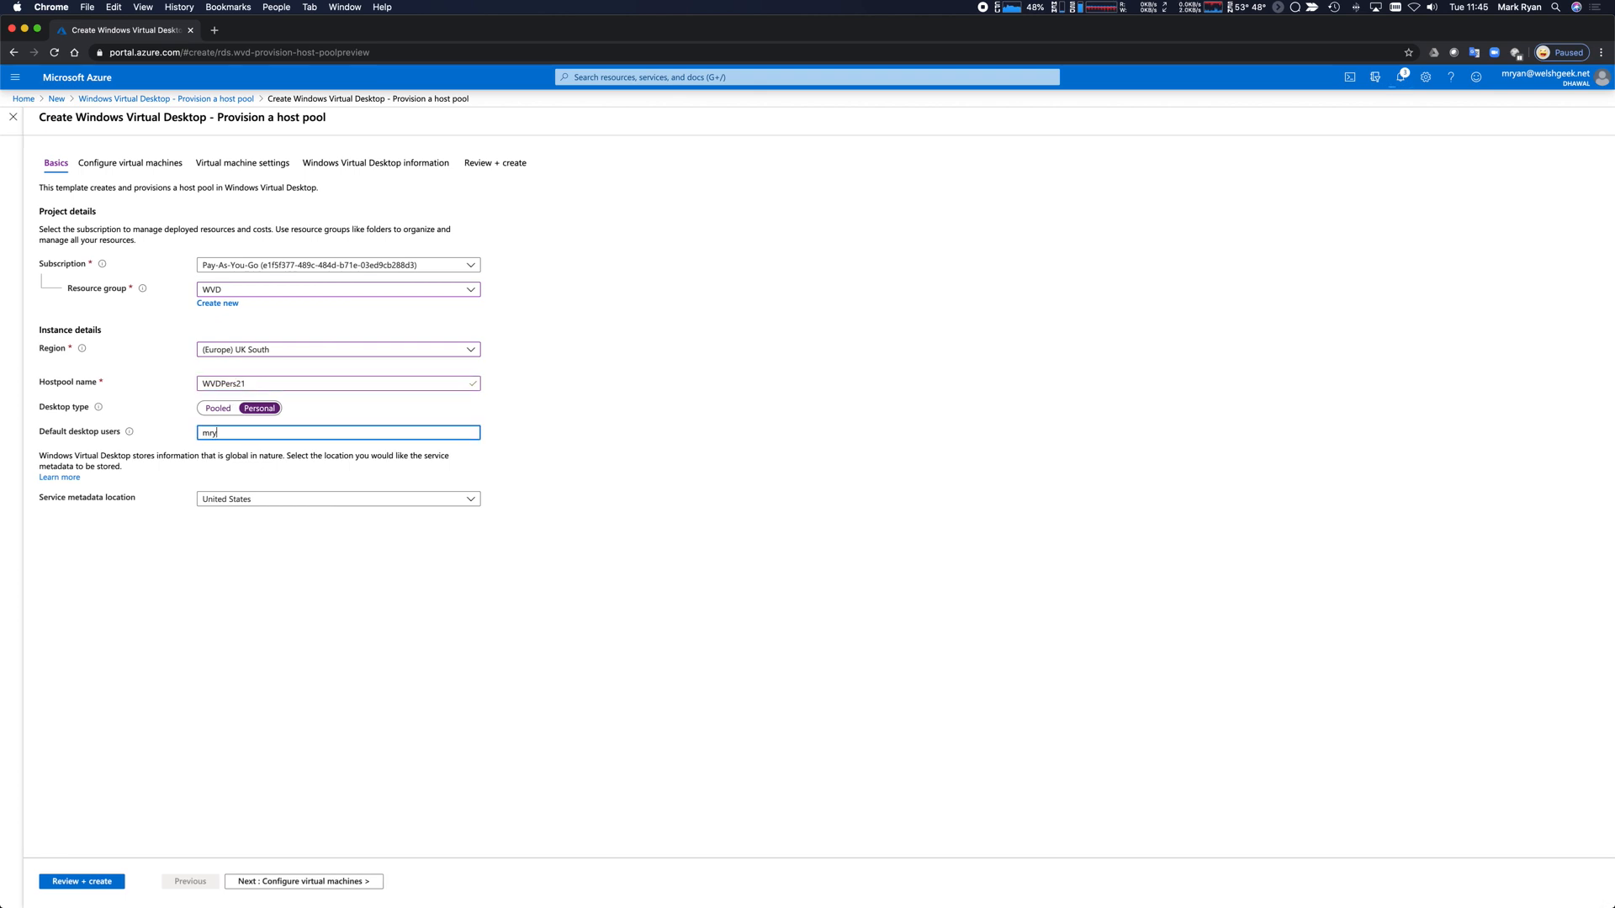
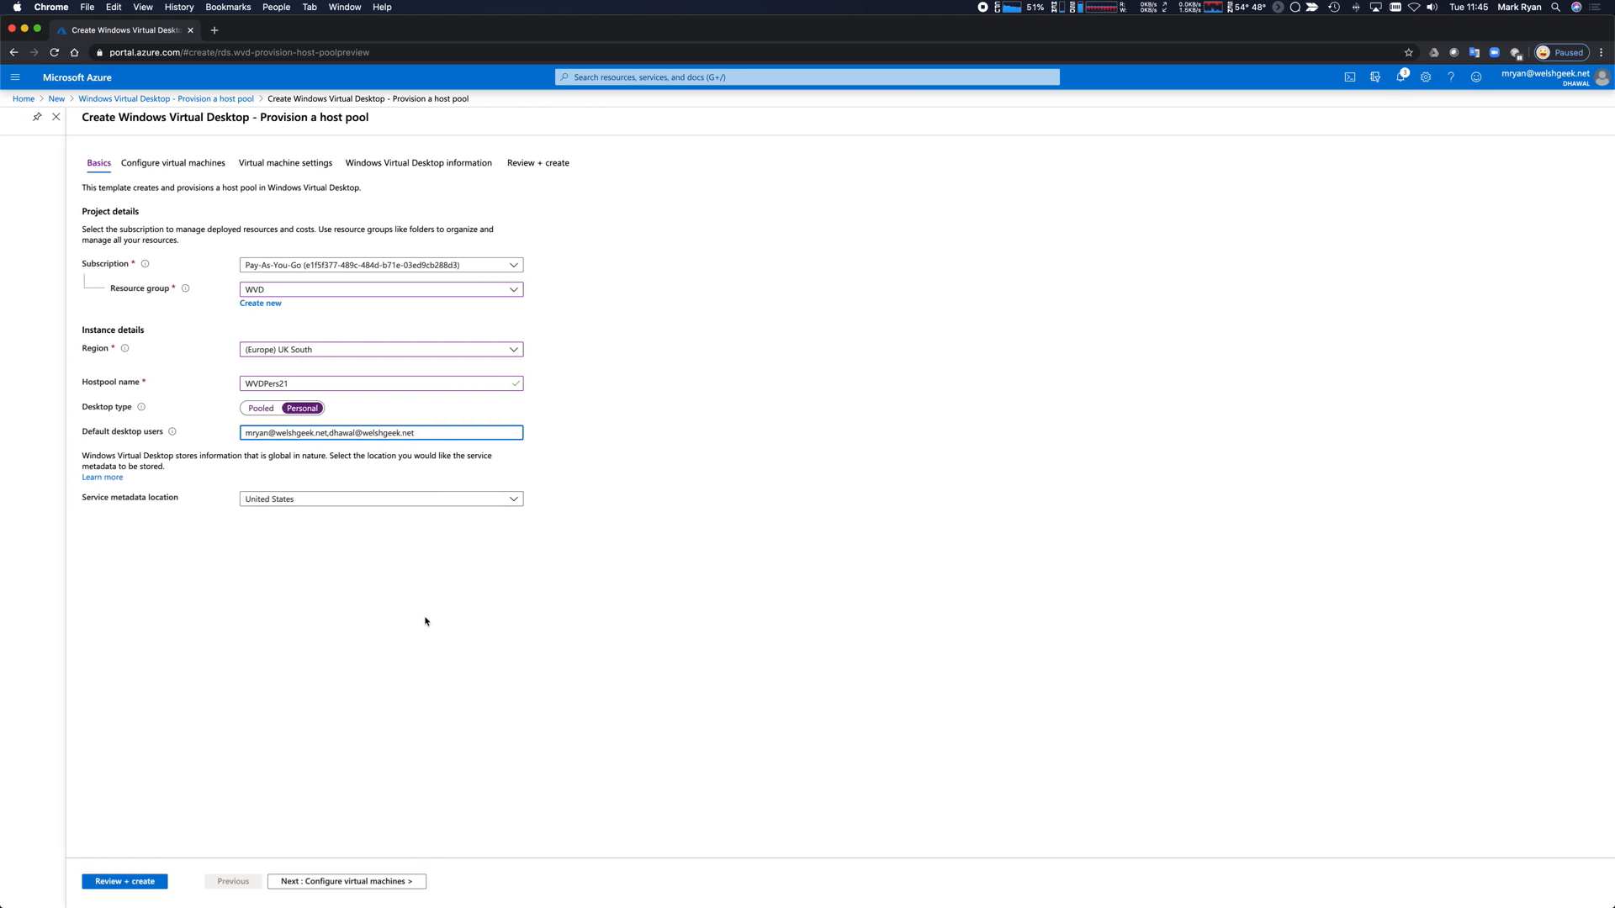
click(362, 881)
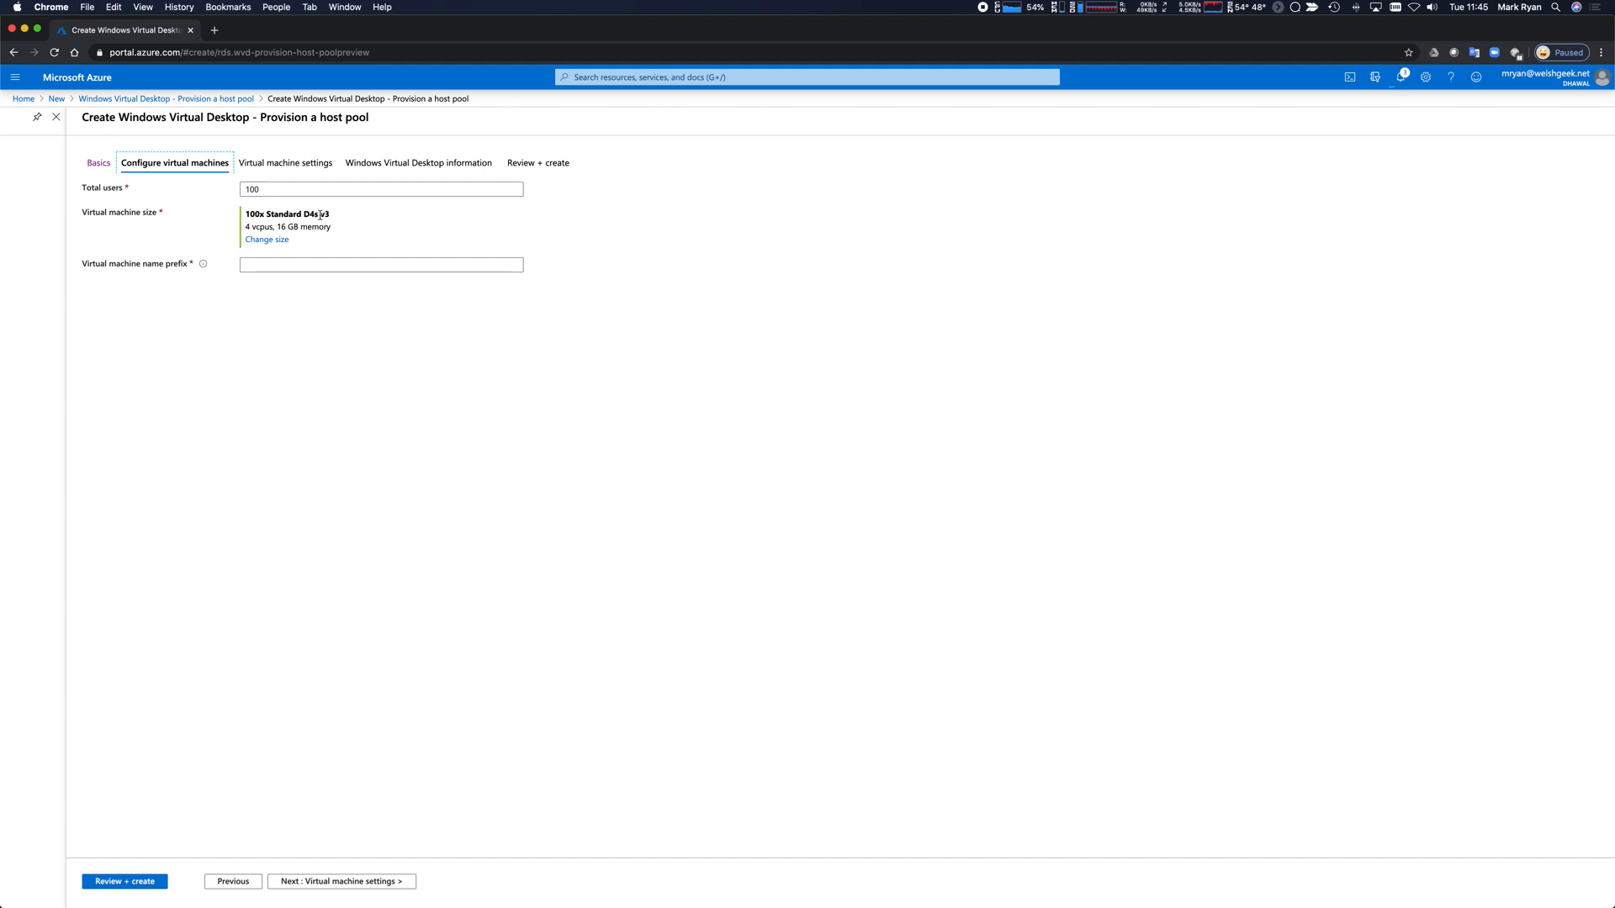
Size the personal host pool for 2 users on Standard B2ms with VM prefix WVD, then continue.
key(Tab)
text(2)
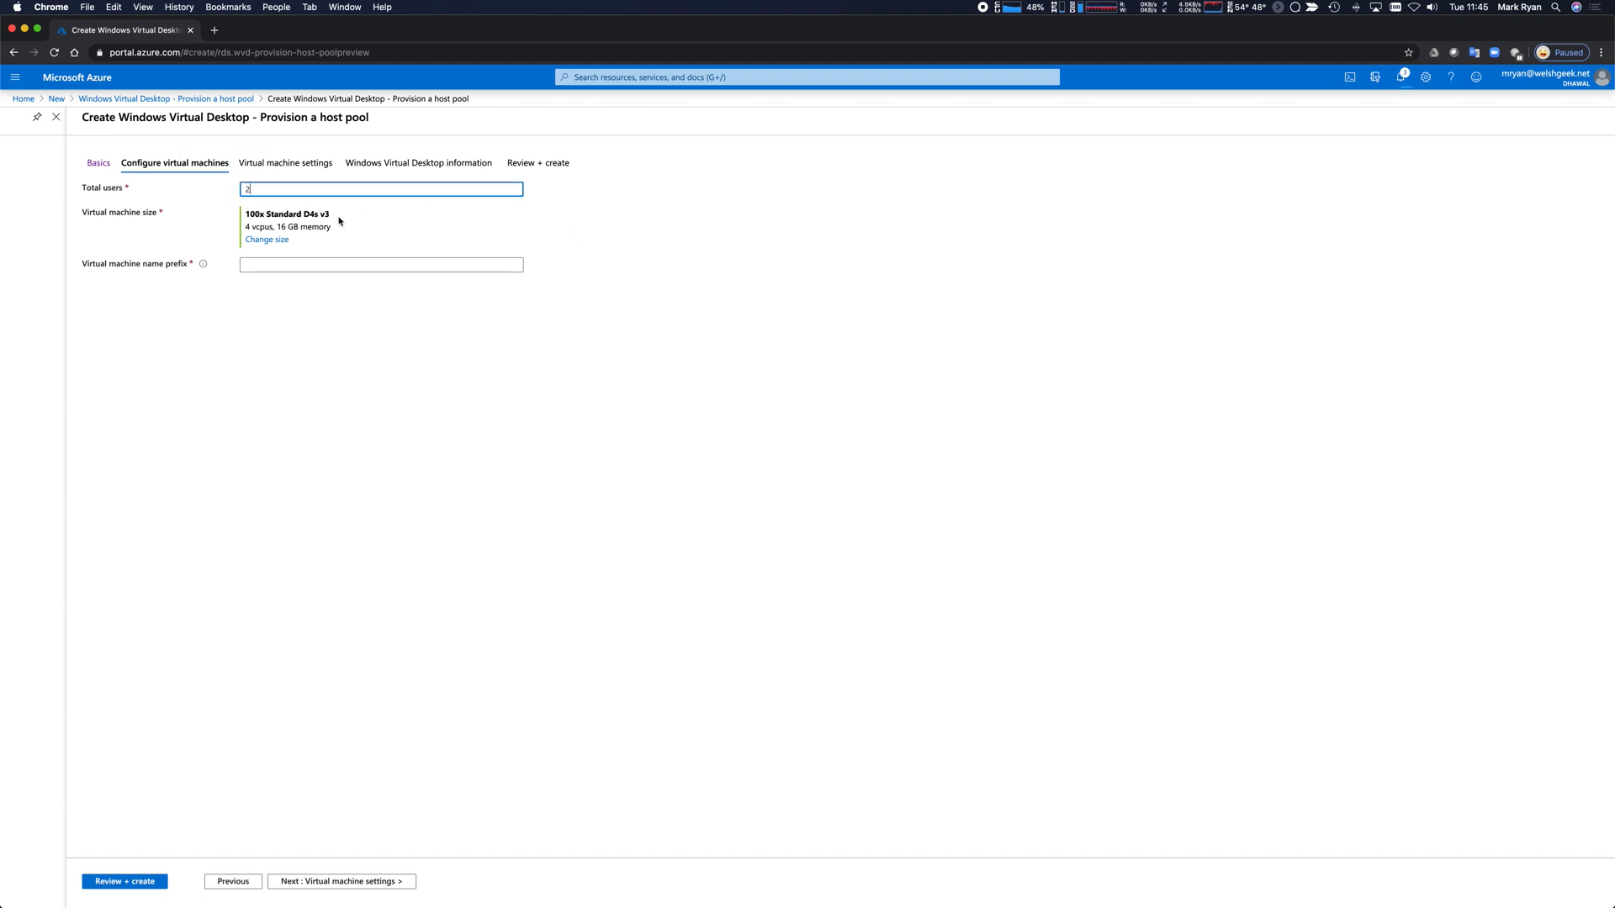
click(368, 251)
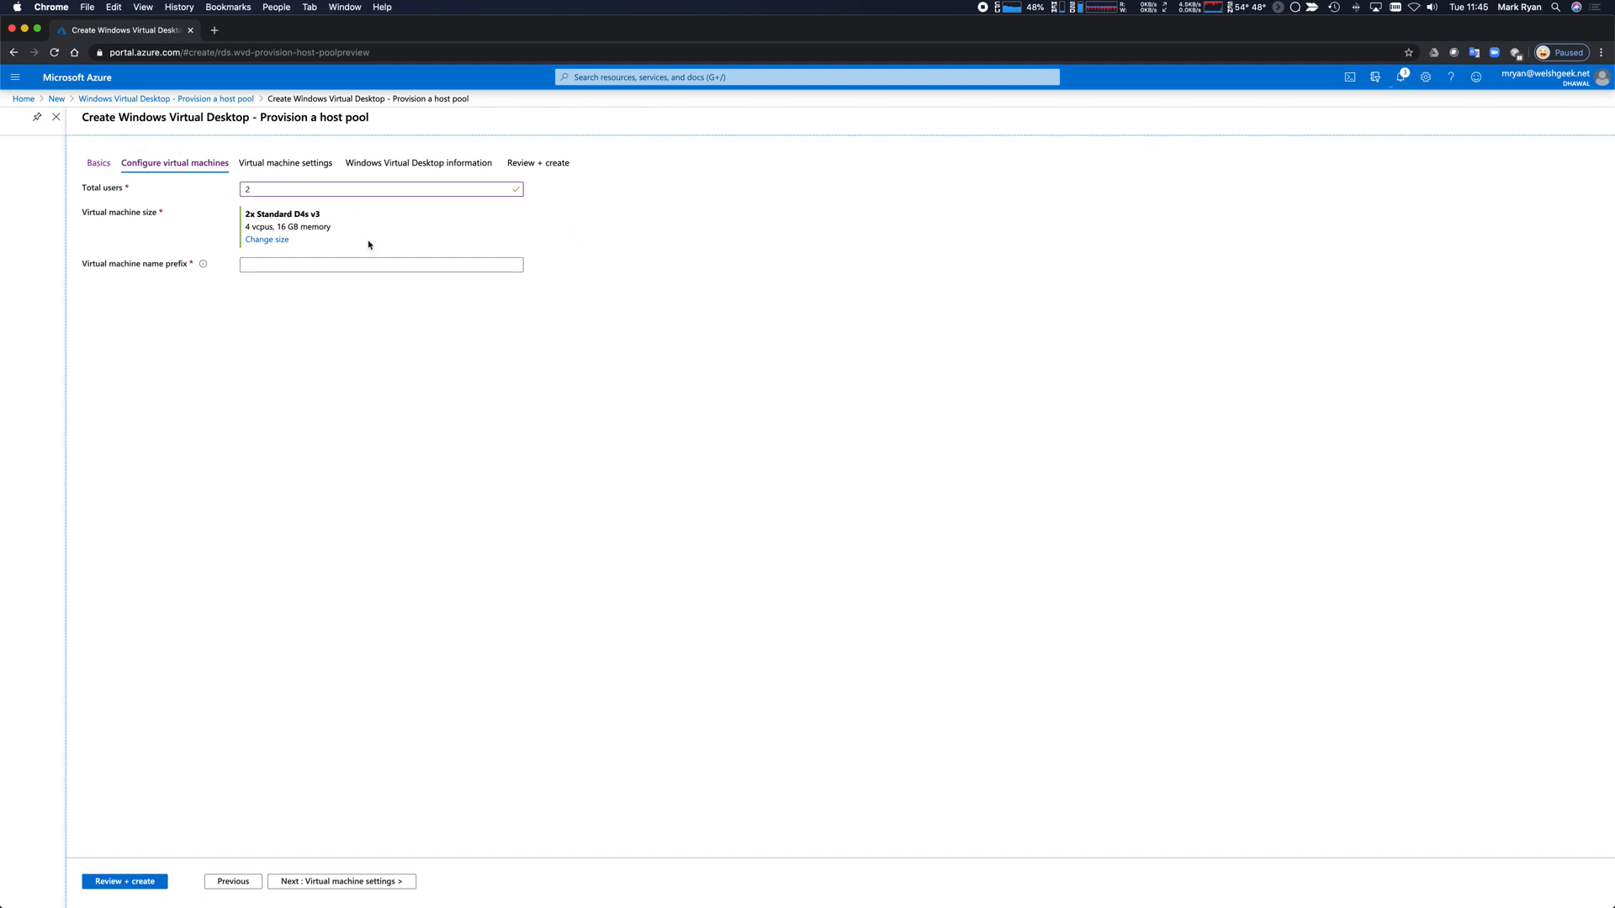
click(267, 241)
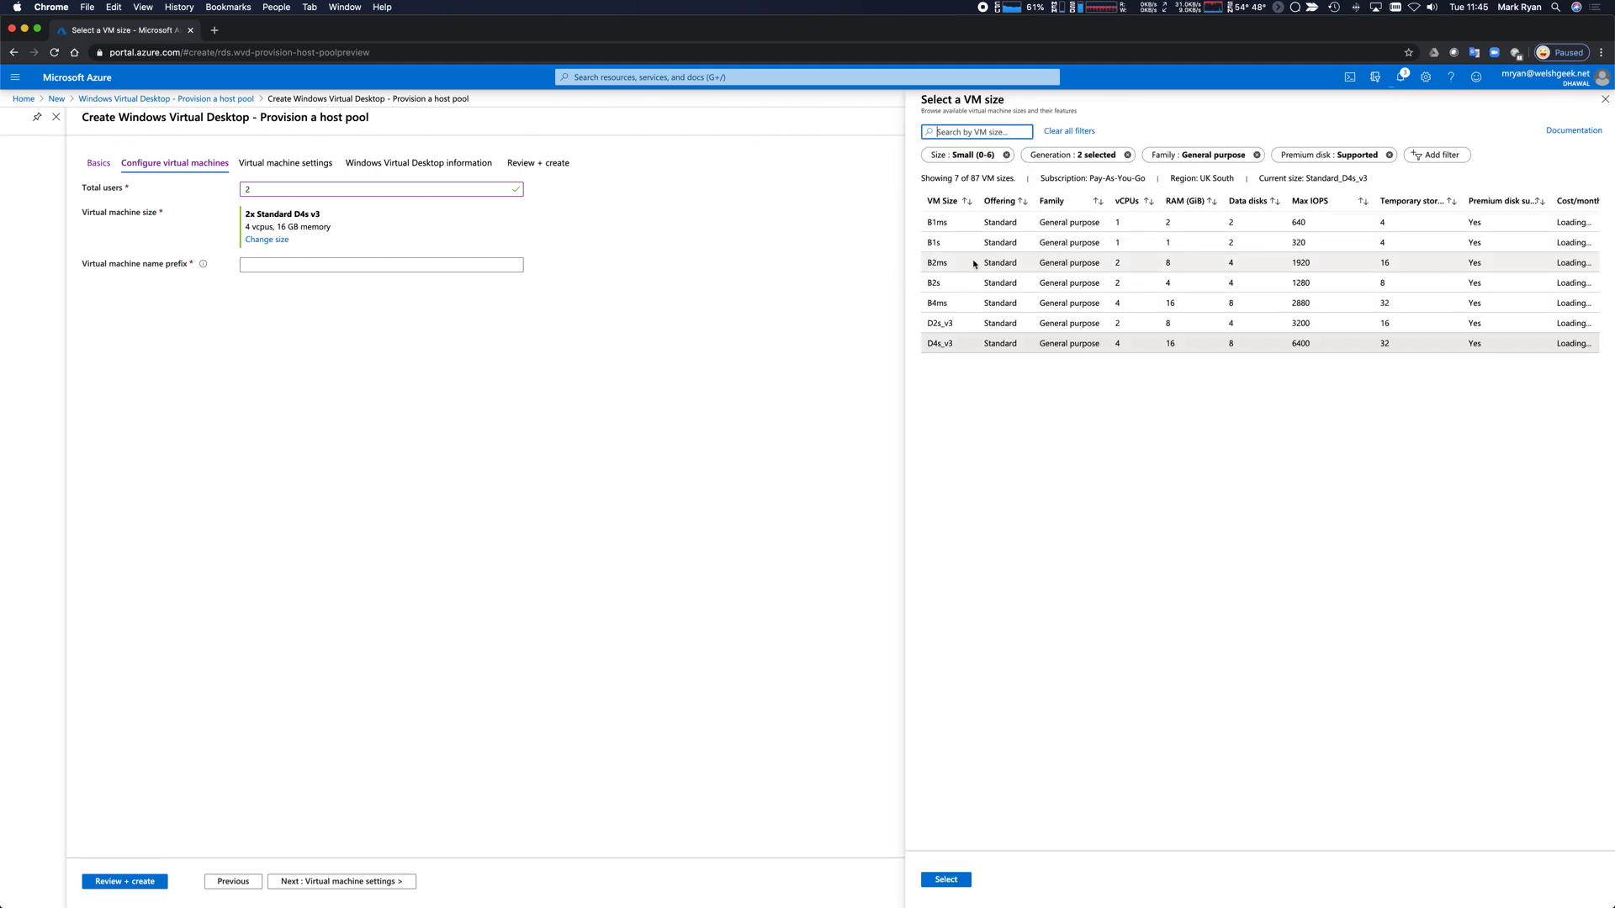
click(974, 264)
click(944, 877)
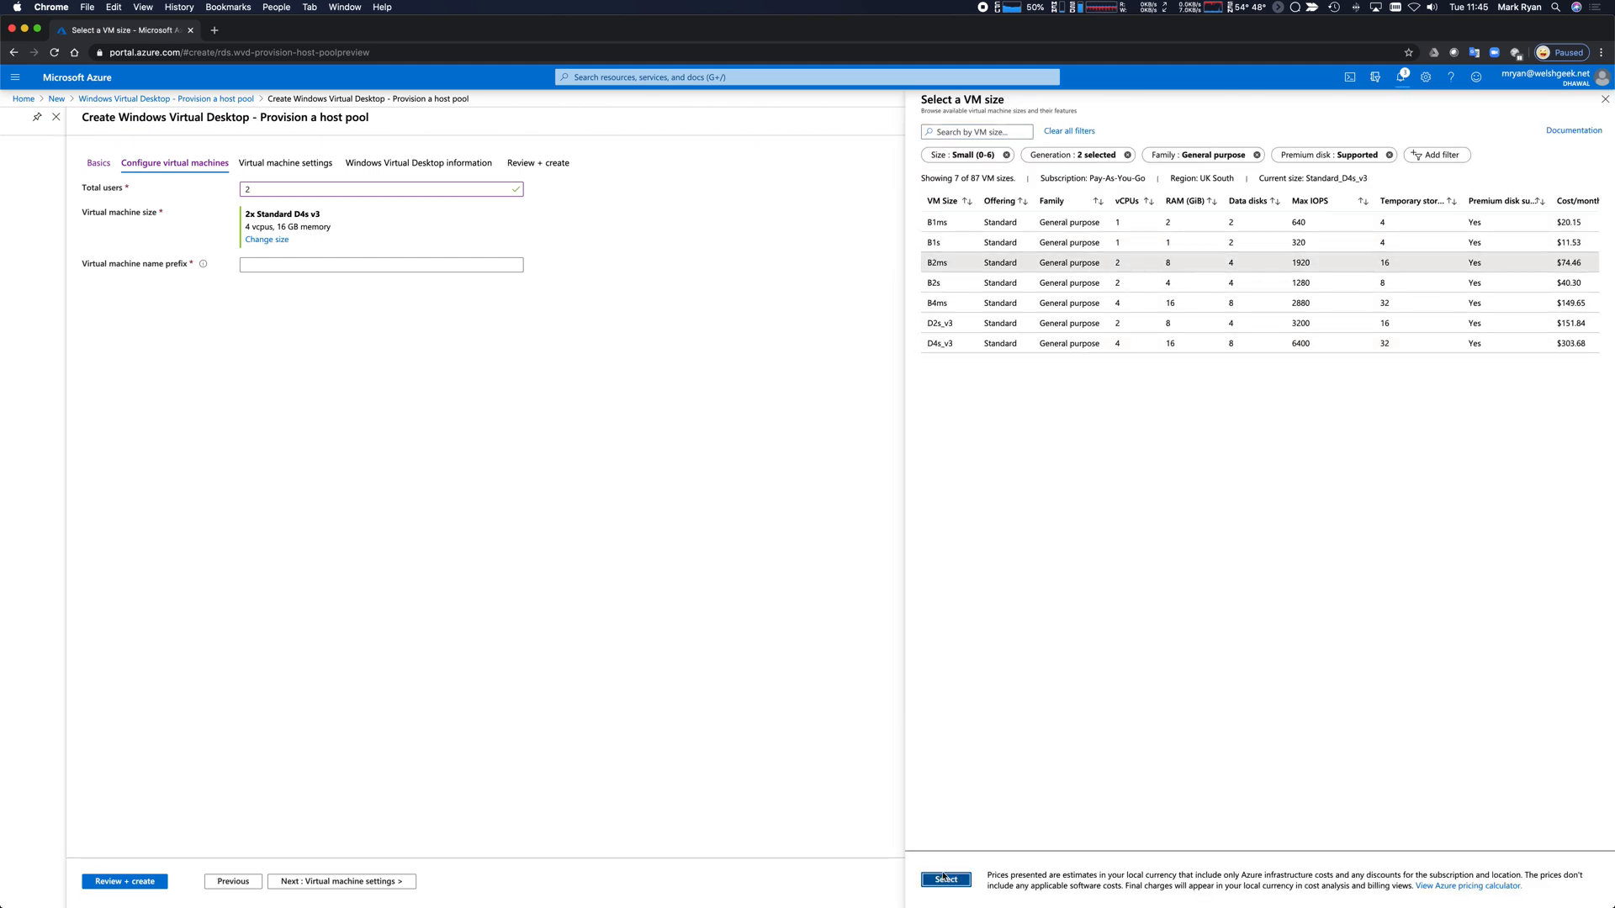
click(266, 265)
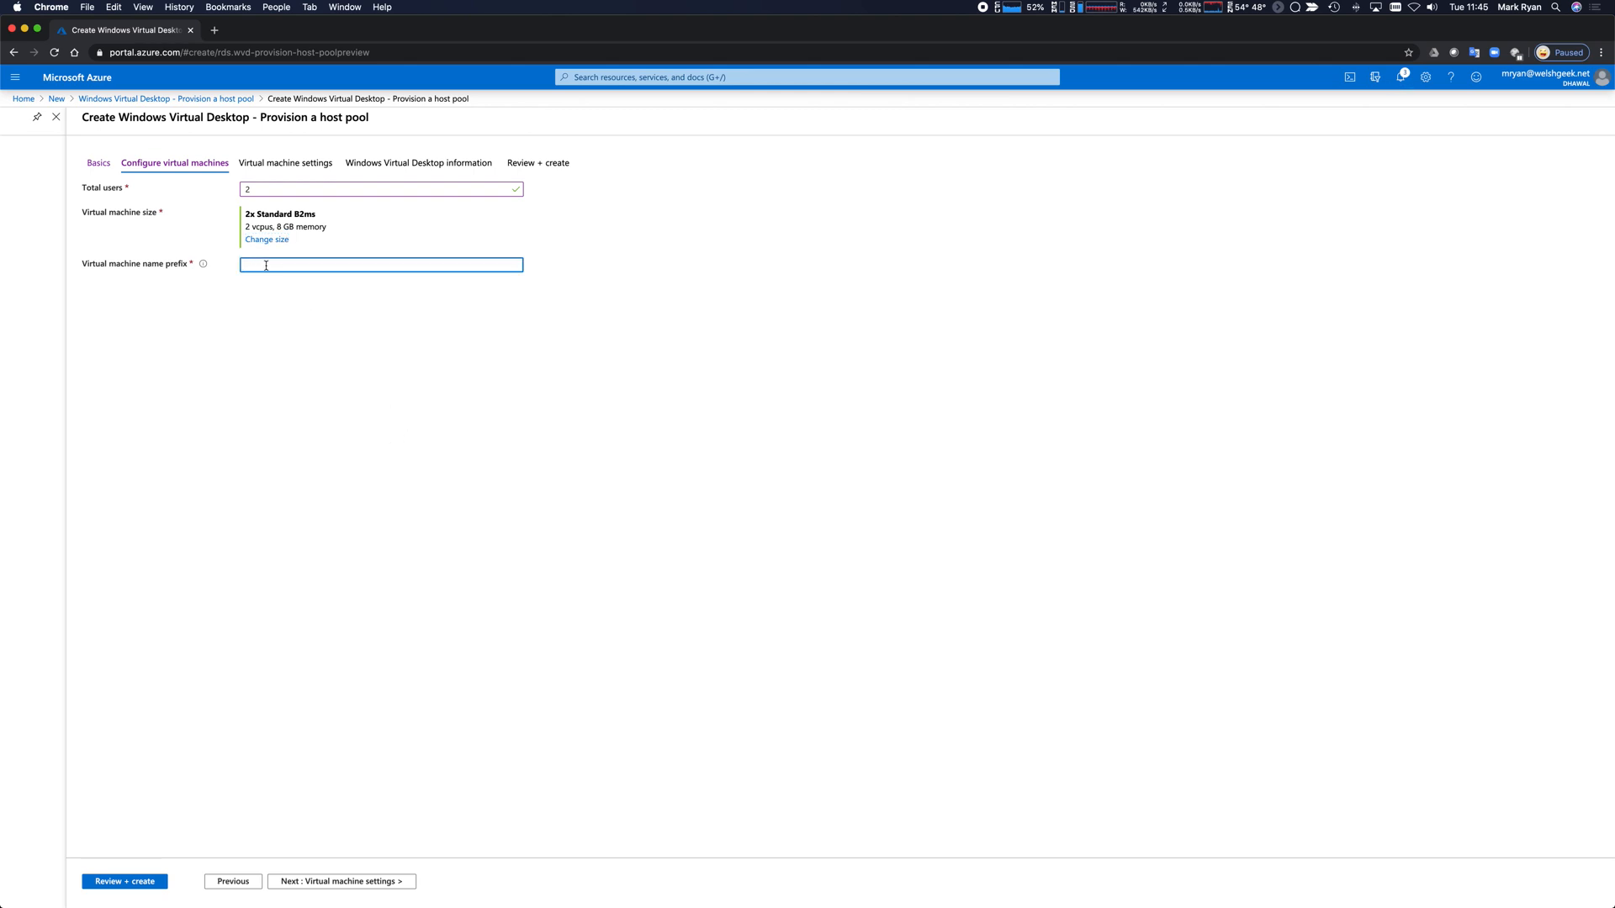
text(WVDPers21)
click(328, 883)
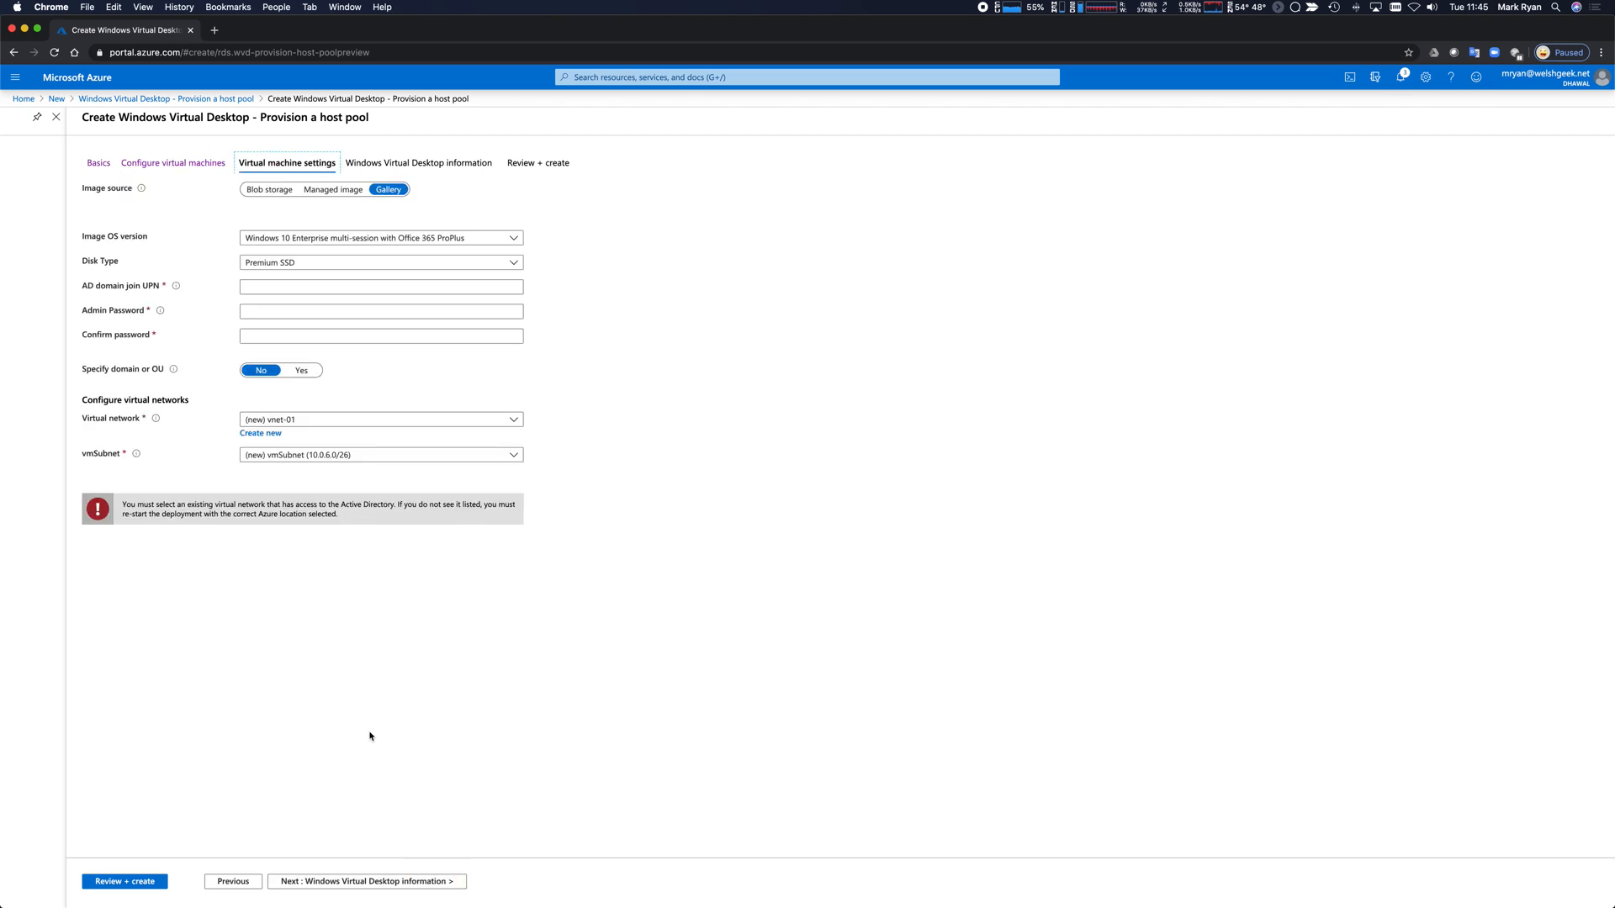
Choose the Windows 10 Enterprise image and enter the domain join account's e-mail and password twice.
click(320, 239)
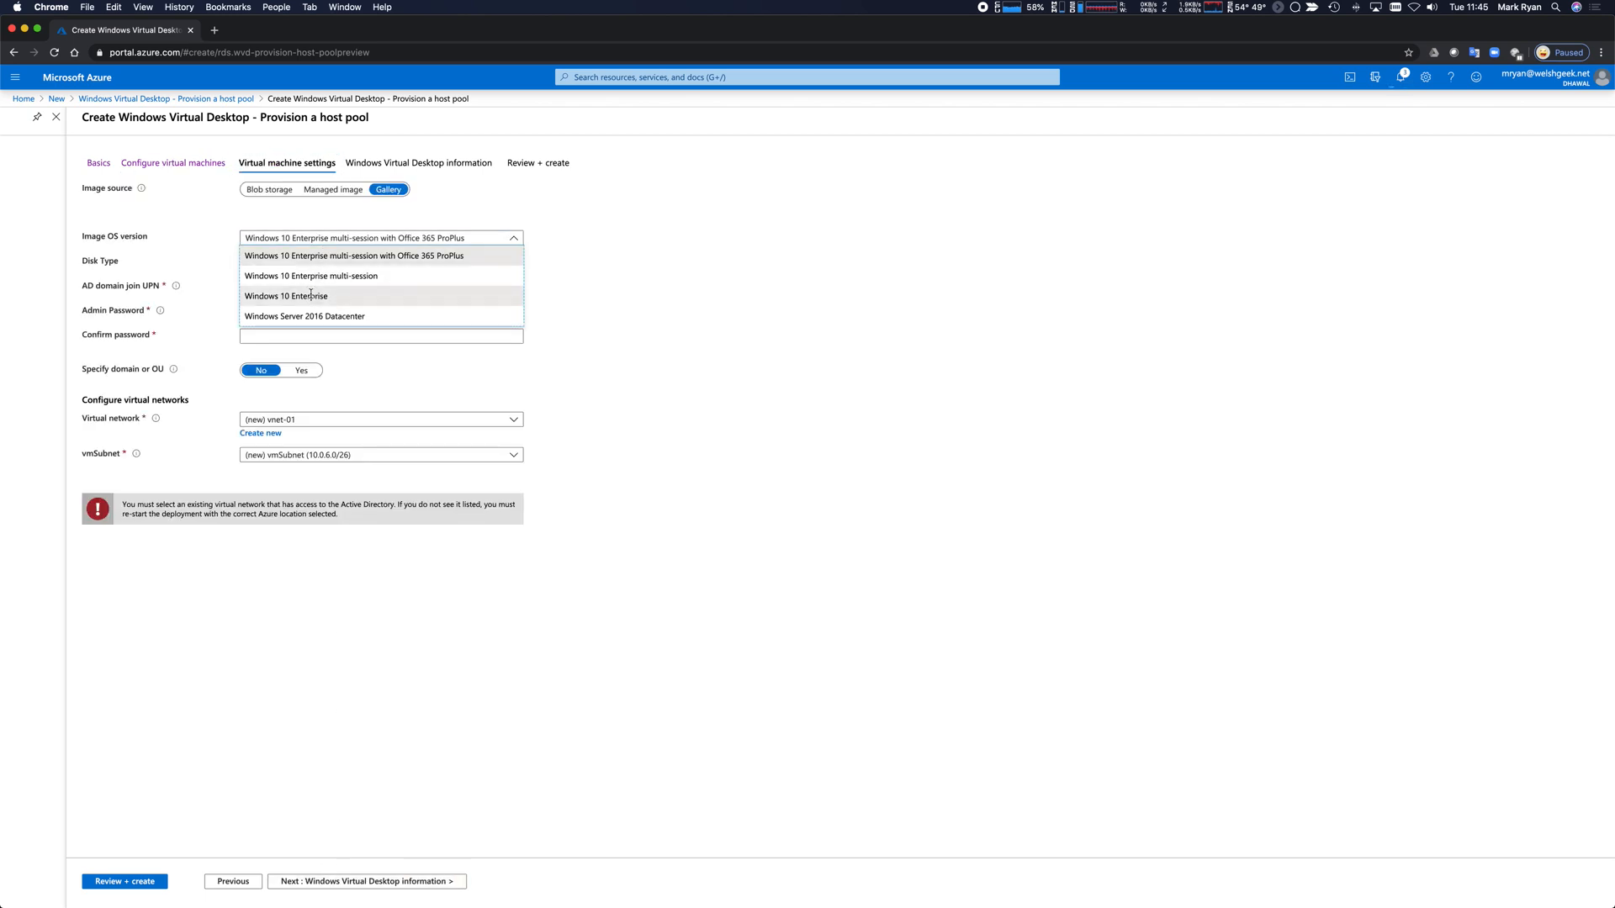
click(308, 296)
click(305, 288)
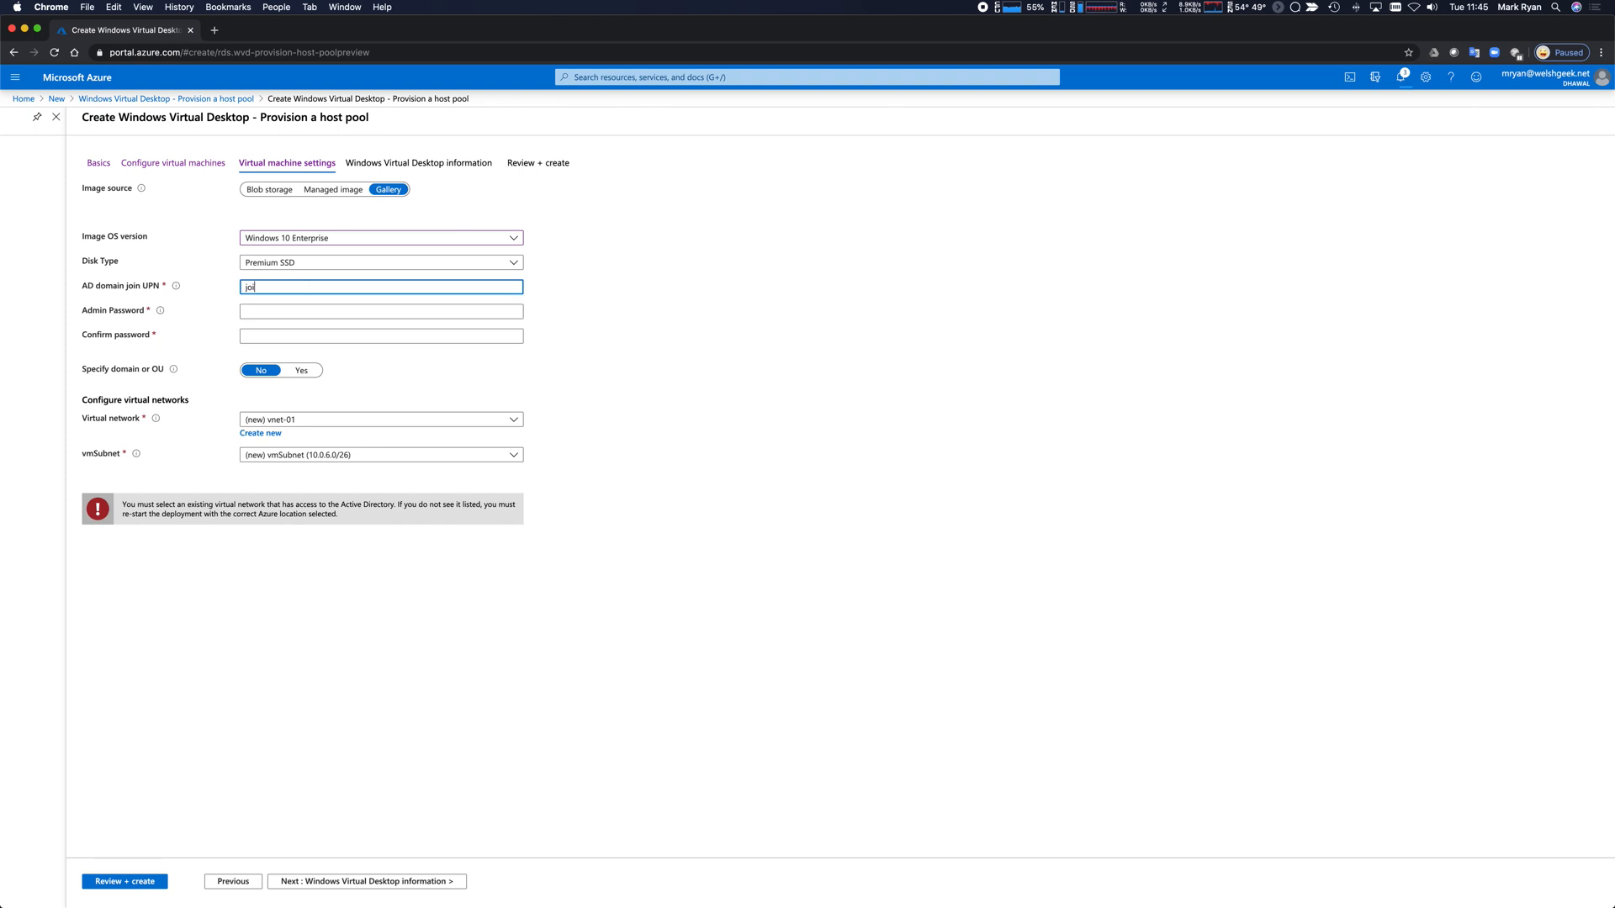
key(Tab)
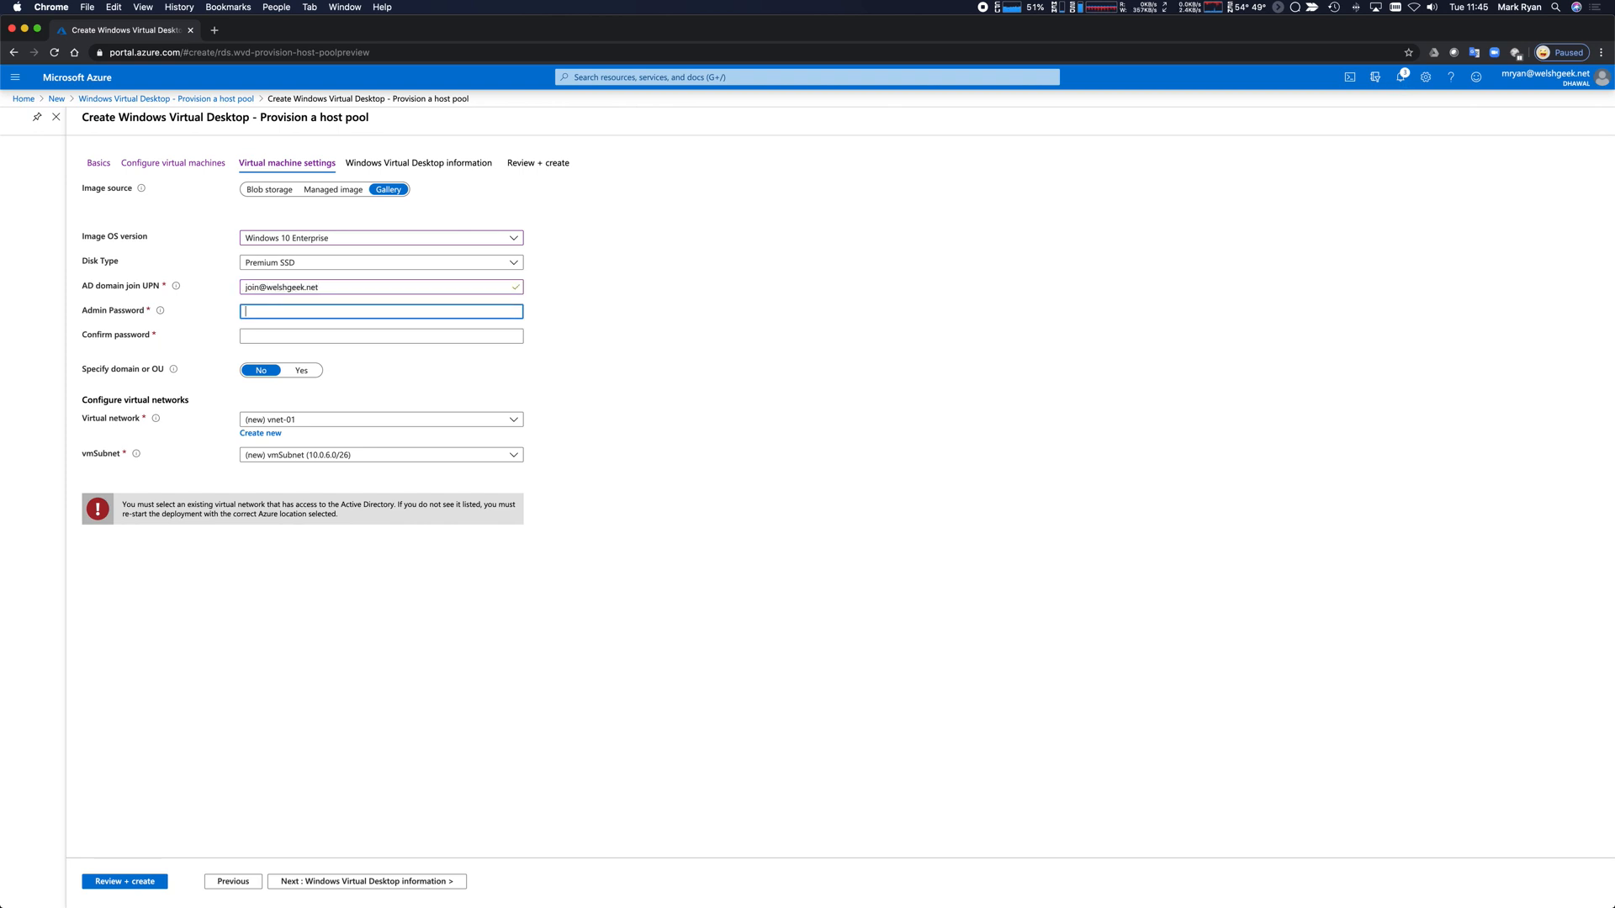
text(••••••••••••••••••••••)
key(Tab)
text(••••••••••••••••••••••)
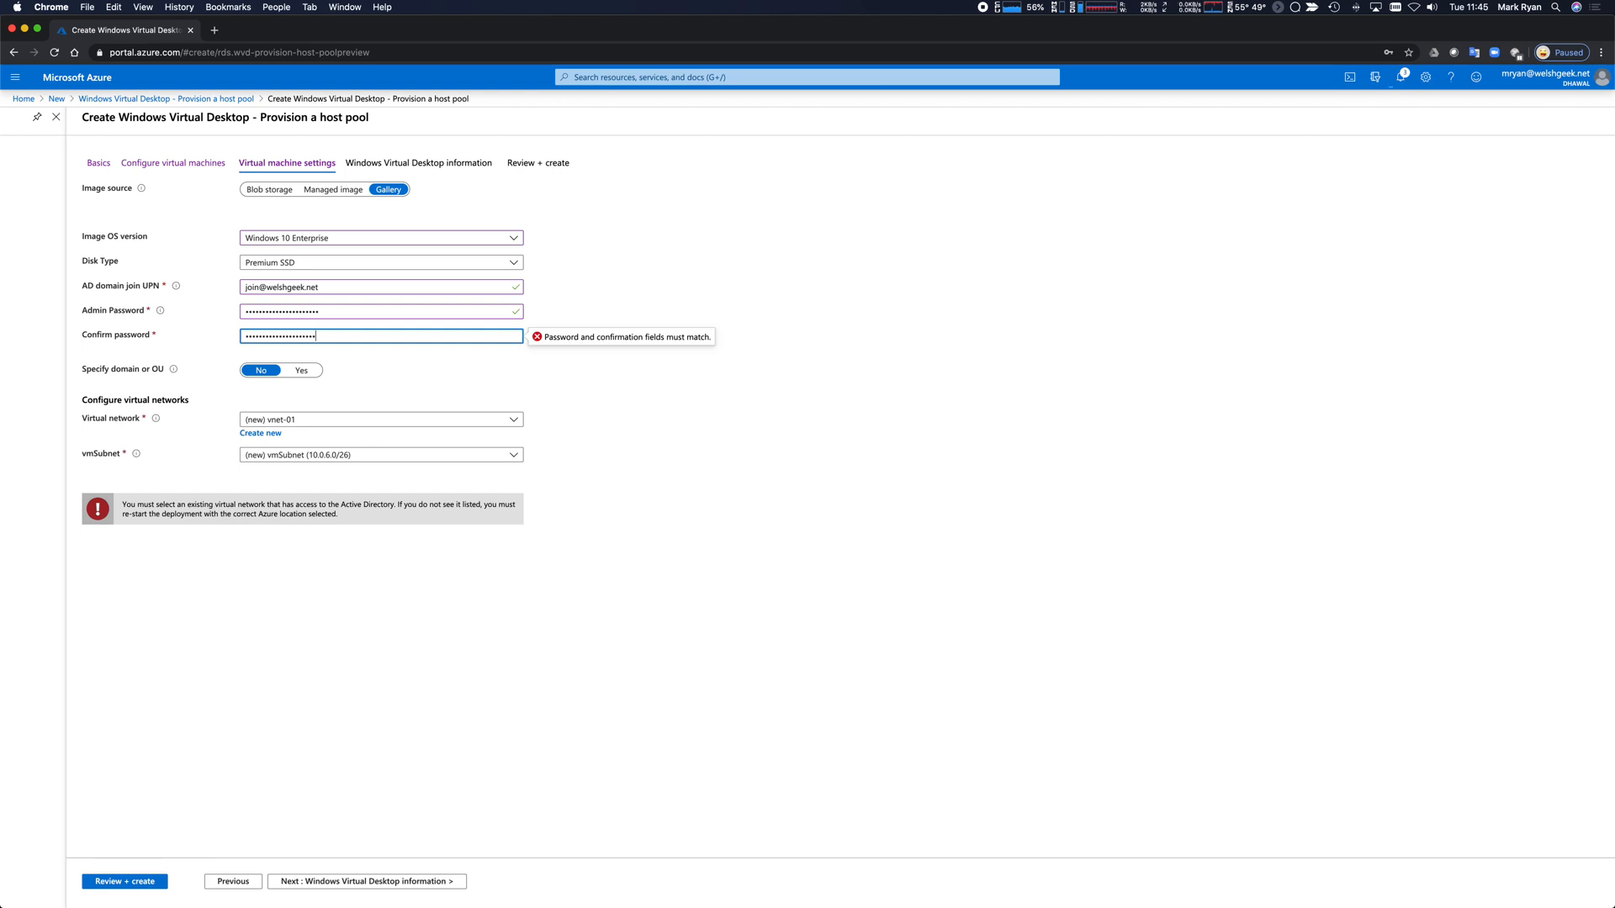
Connect the VMs to aadds-vnet-01 and aadds-subnet-01, then continue.
click(367, 419)
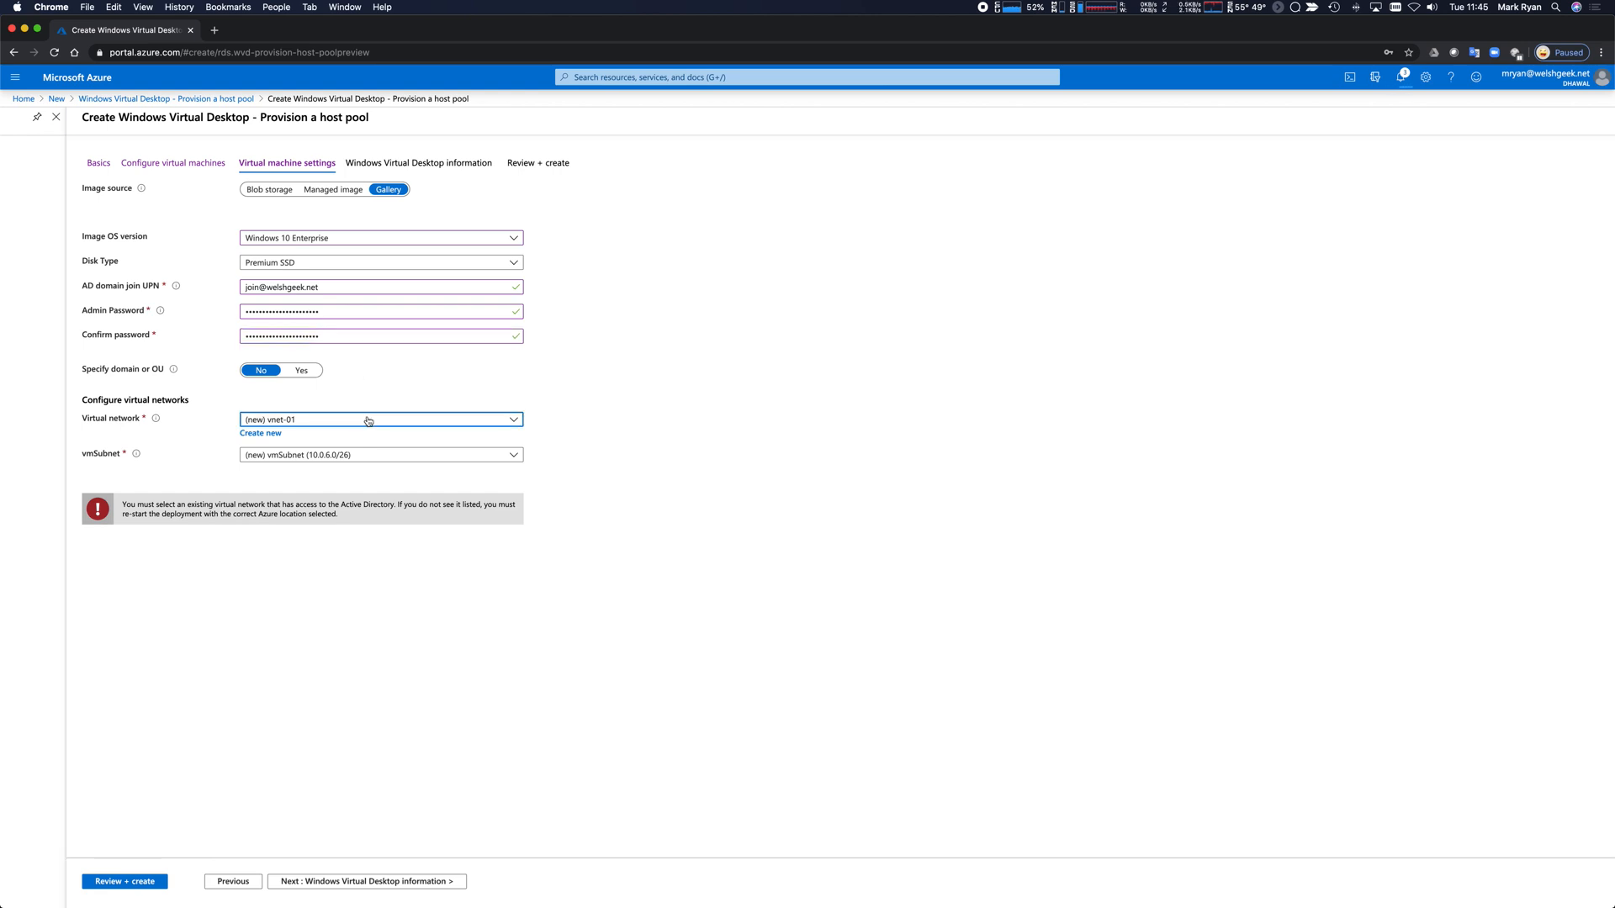
click(318, 508)
click(325, 457)
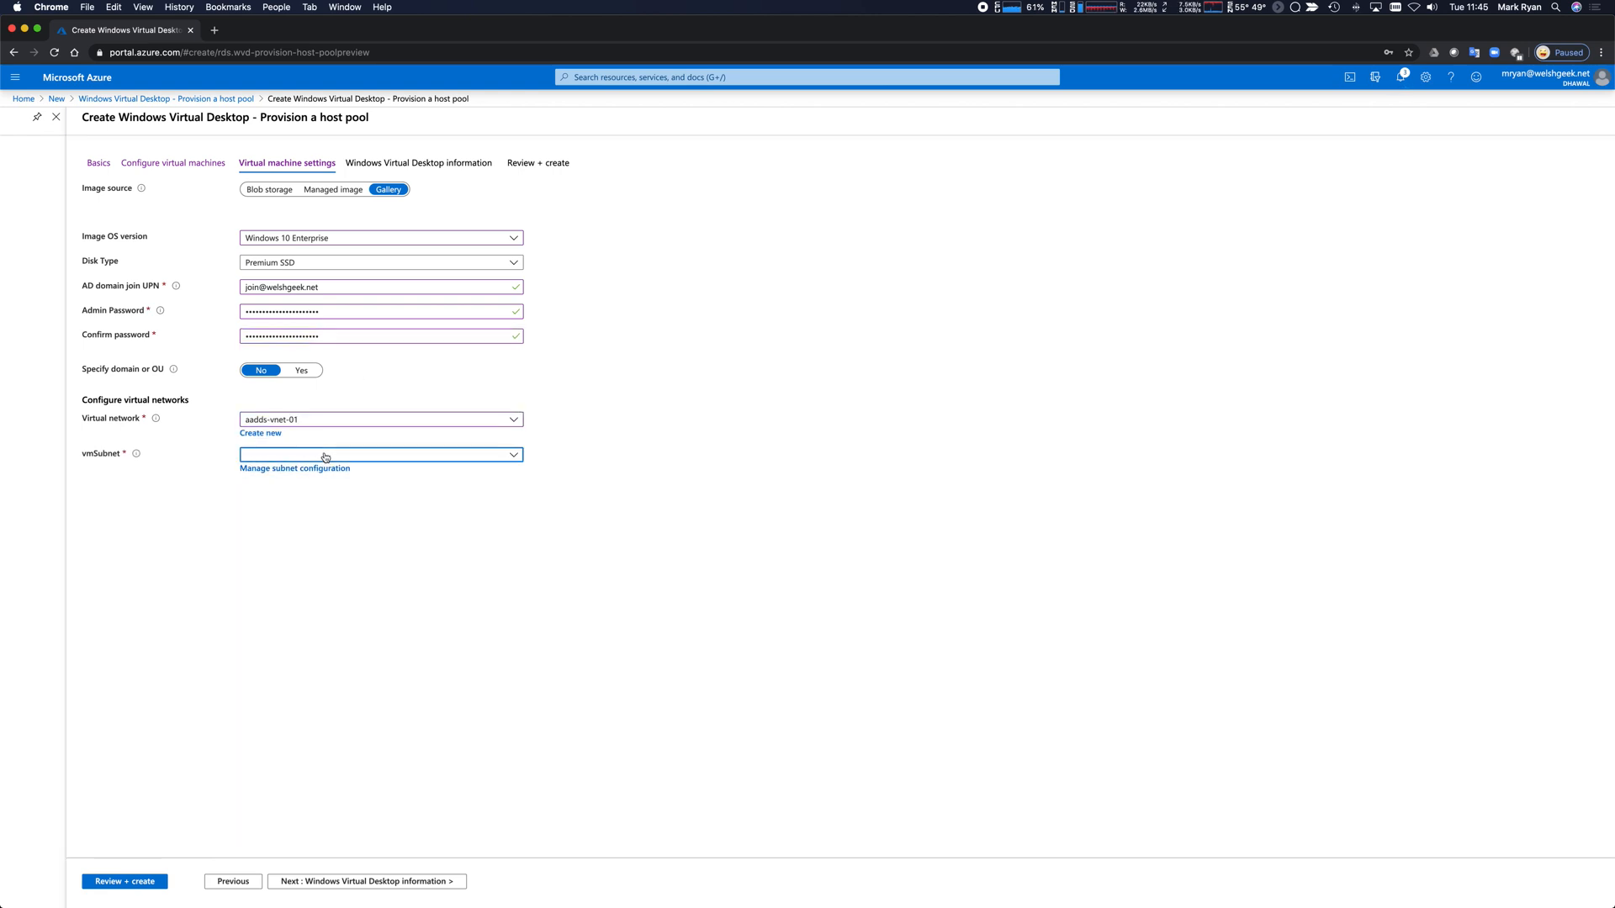
click(312, 499)
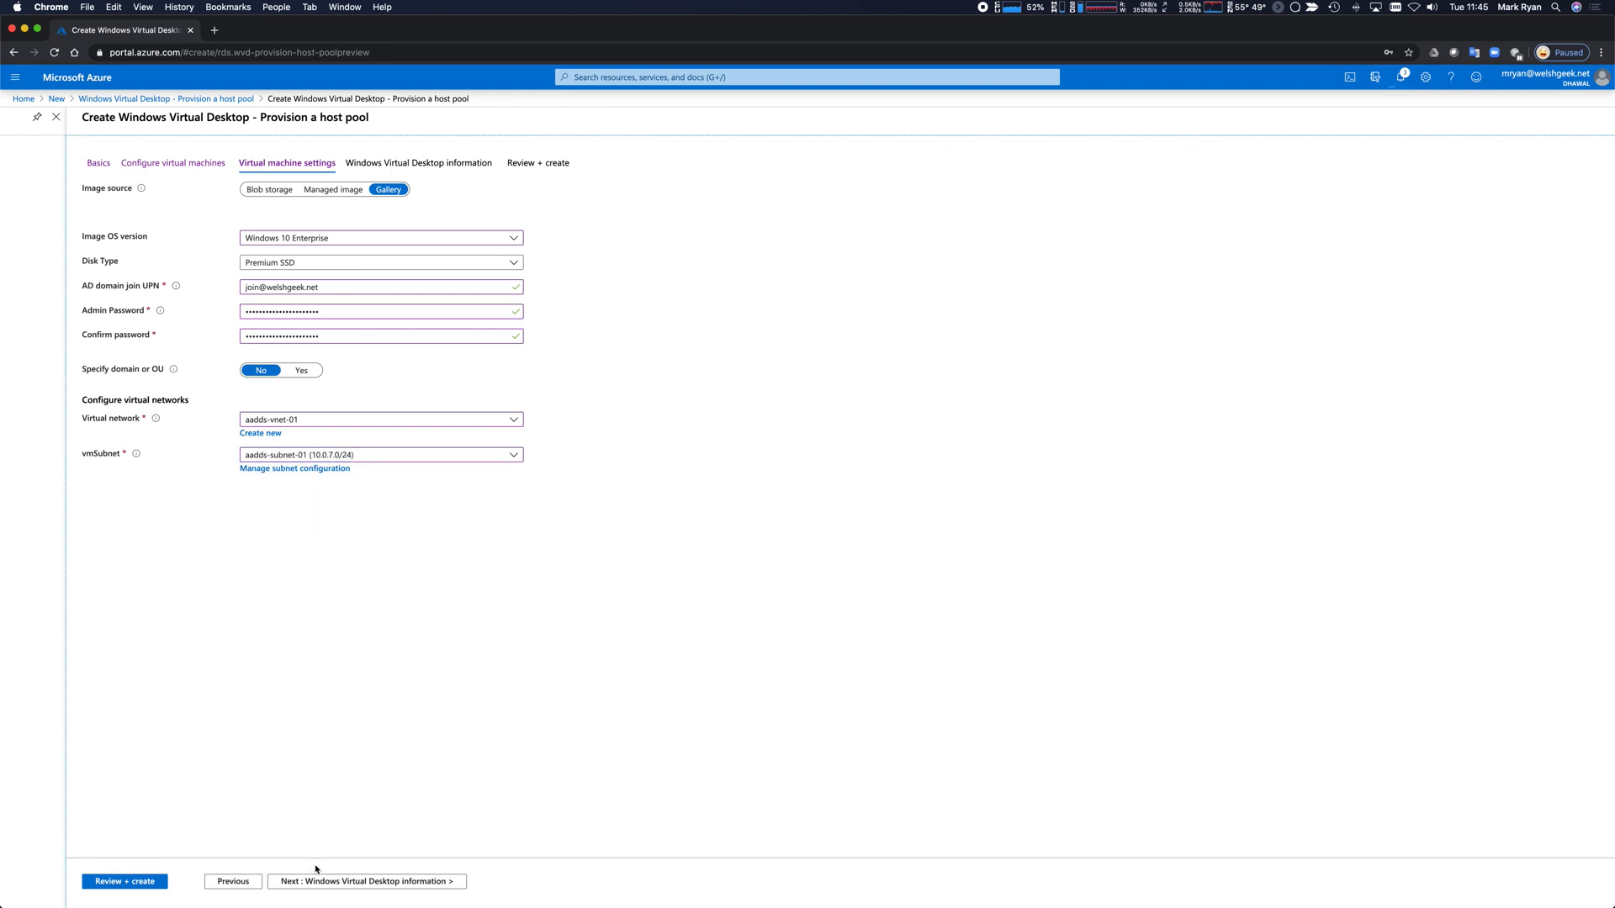
click(367, 882)
Enter WVD-Welshgeek as the tenant name, correcting the typos.
click(267, 220)
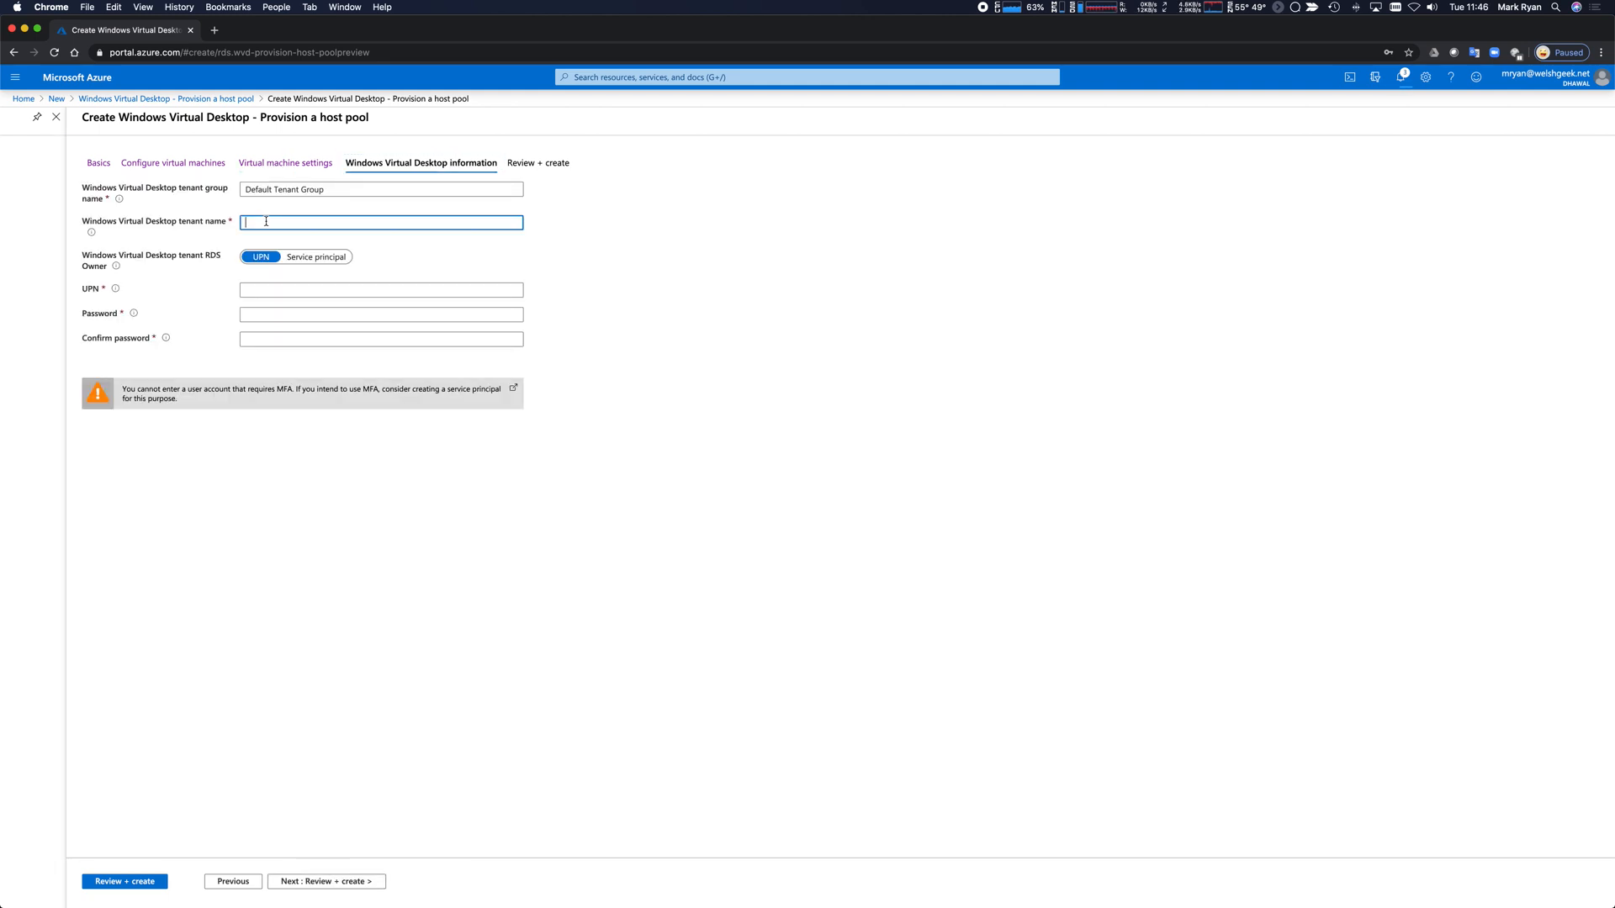
text(WVD-Weslhs)
key(BackSpace)
key(BackSpace)
text(lshgeek.)
key(BackSpace)
key(BackSpace)
text(.net)
key(Tab)
key(Tab)
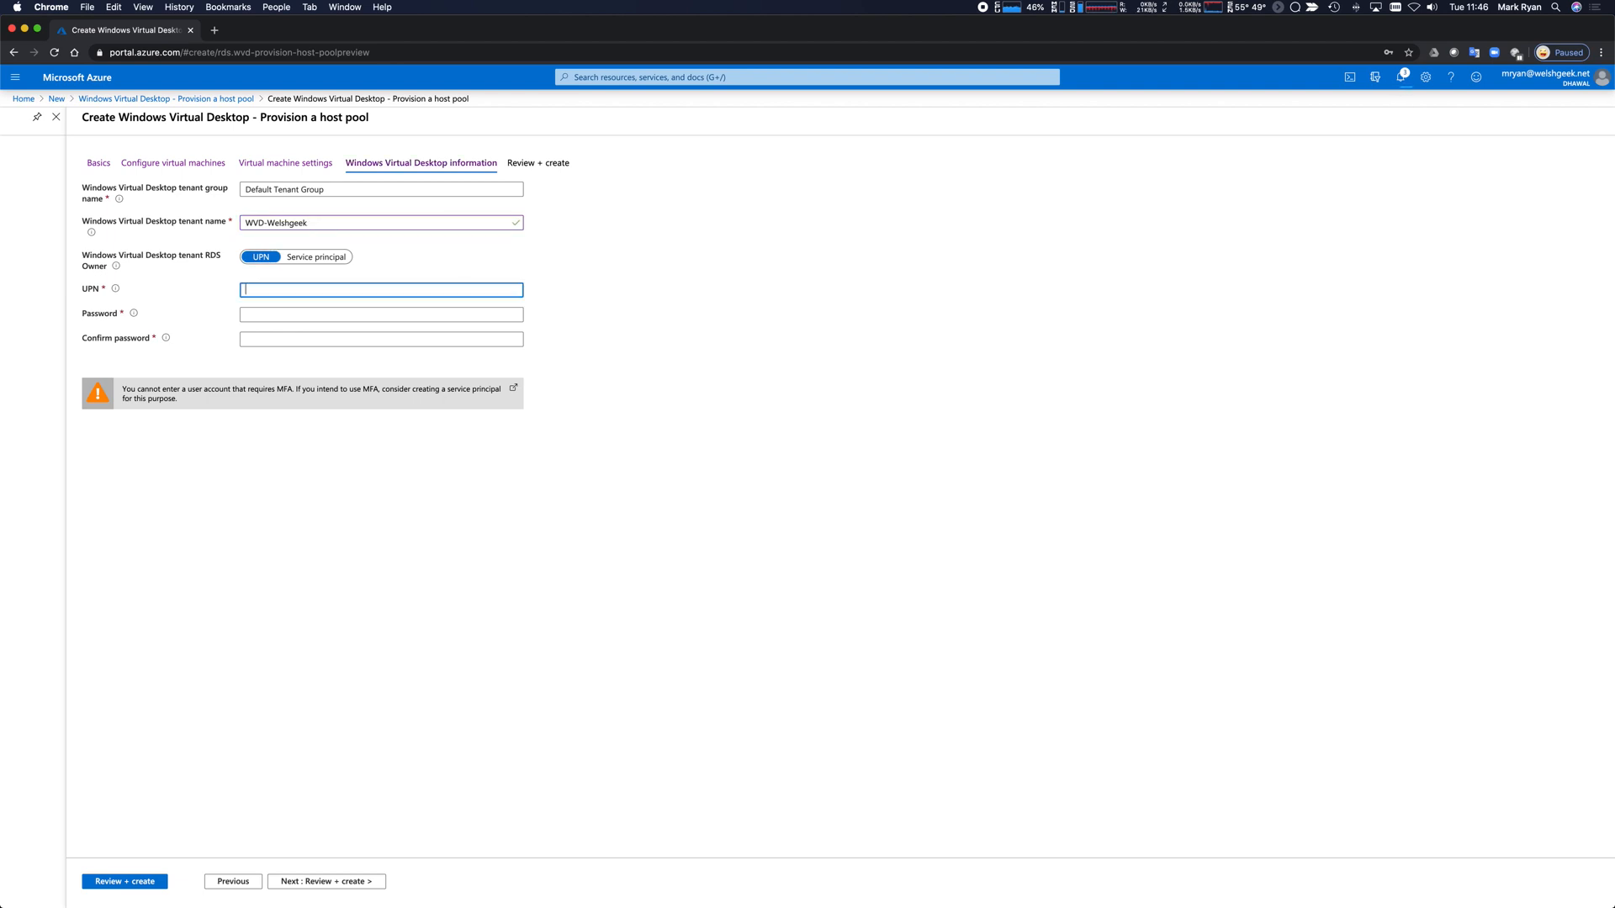
Fill in the RDS owner's UPN and password twice, then proceed to Review + create.
key(Tab)
text(•••••••••••)
key(Tab)
text(••••••••)
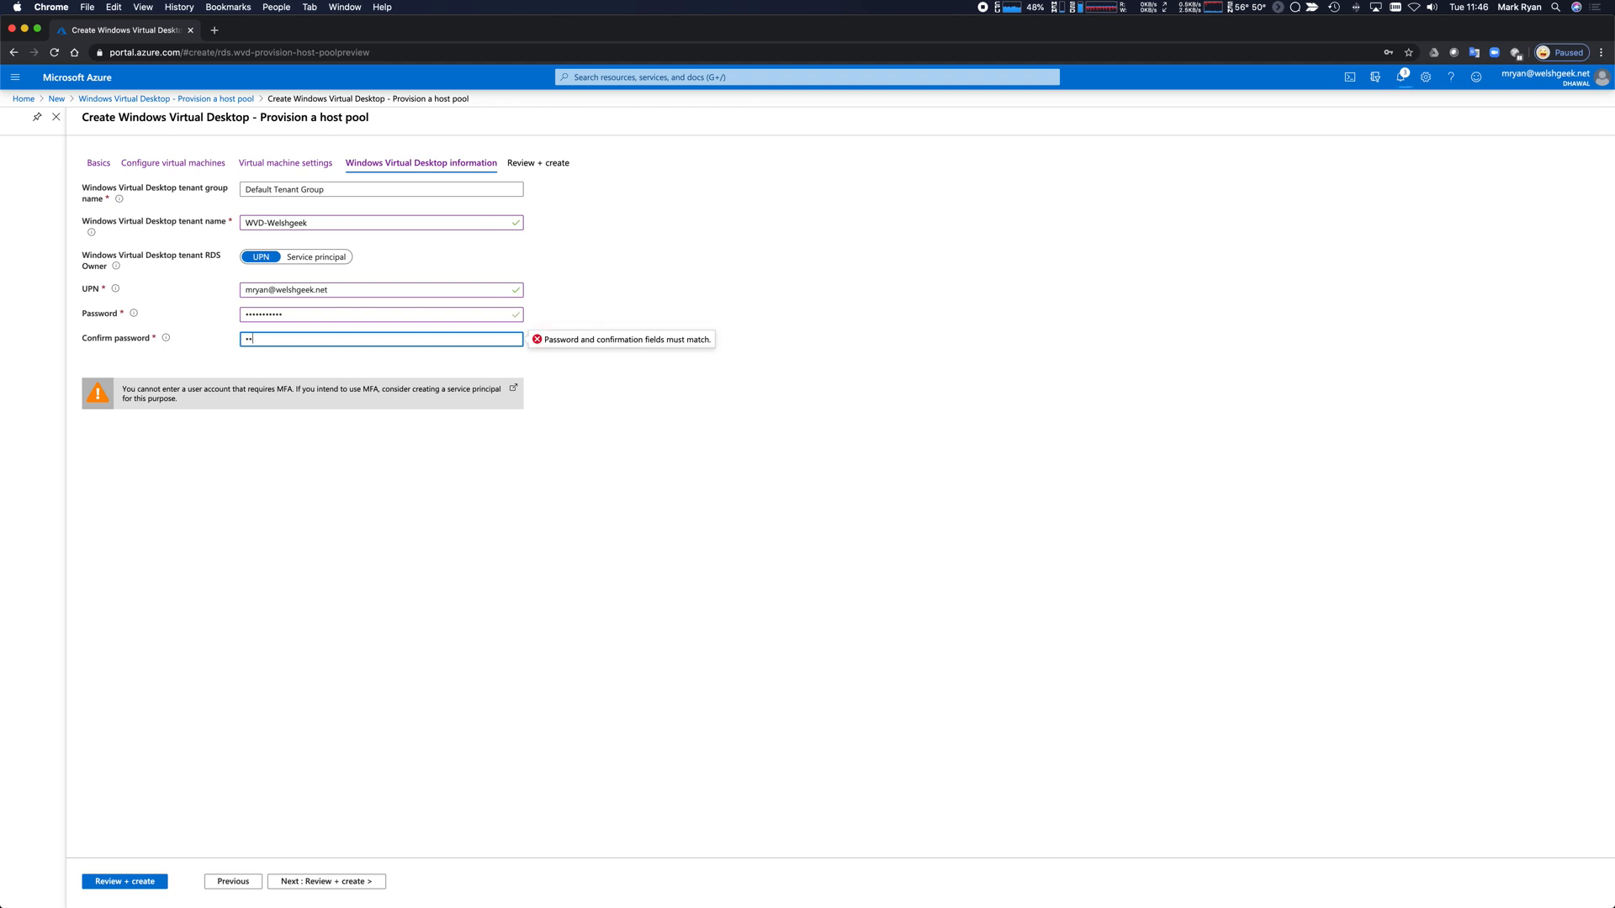
text(•••)
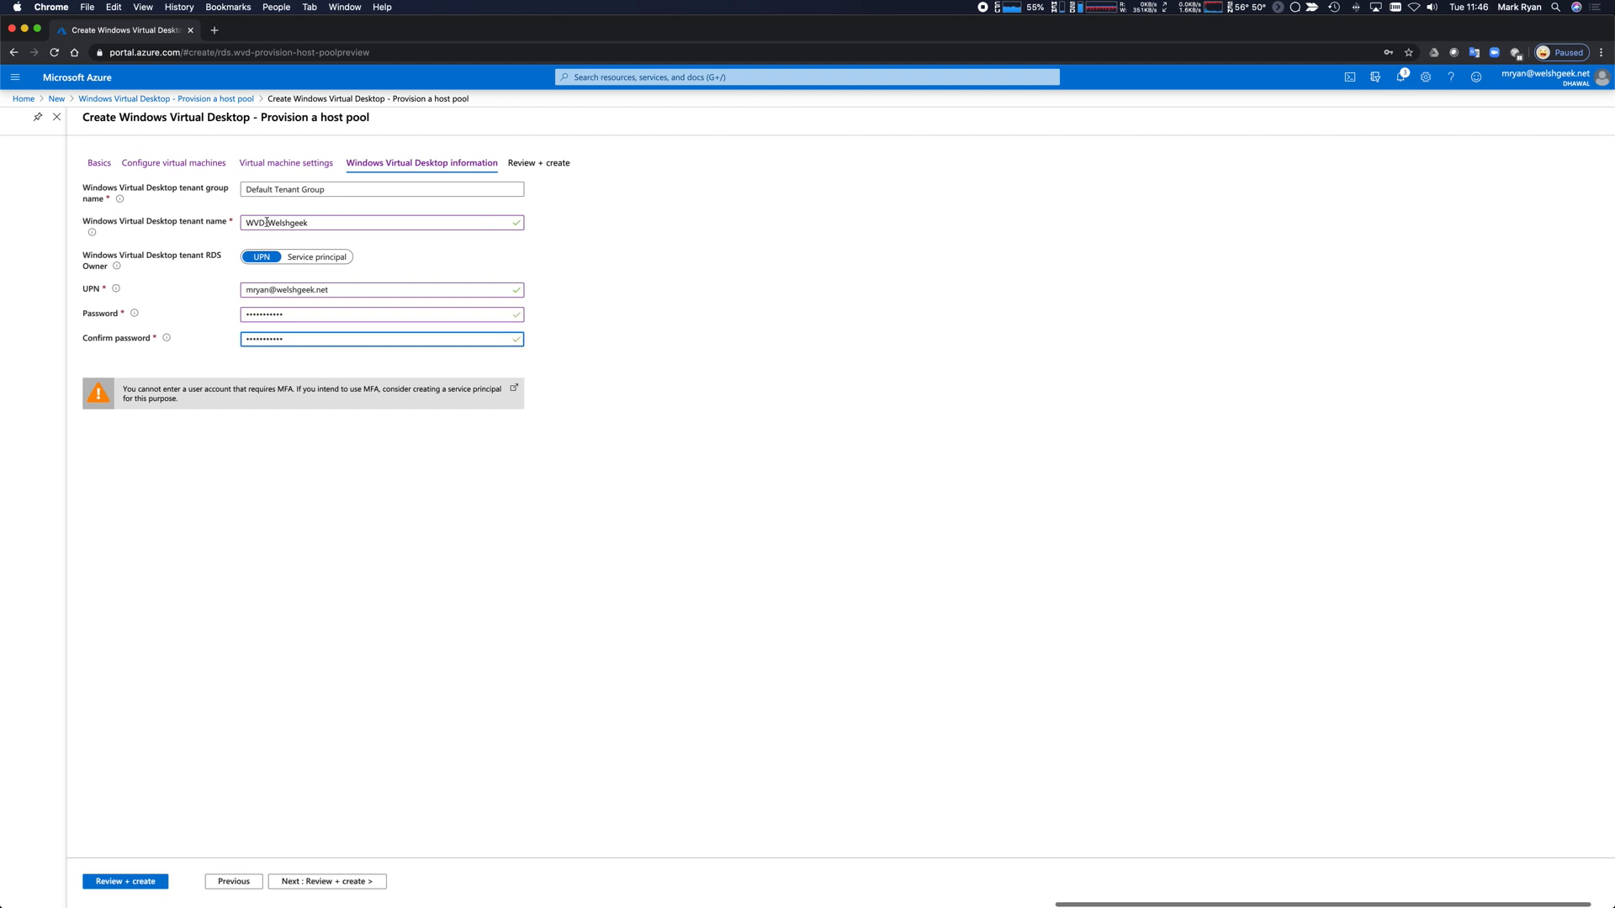
click(259, 791)
click(321, 880)
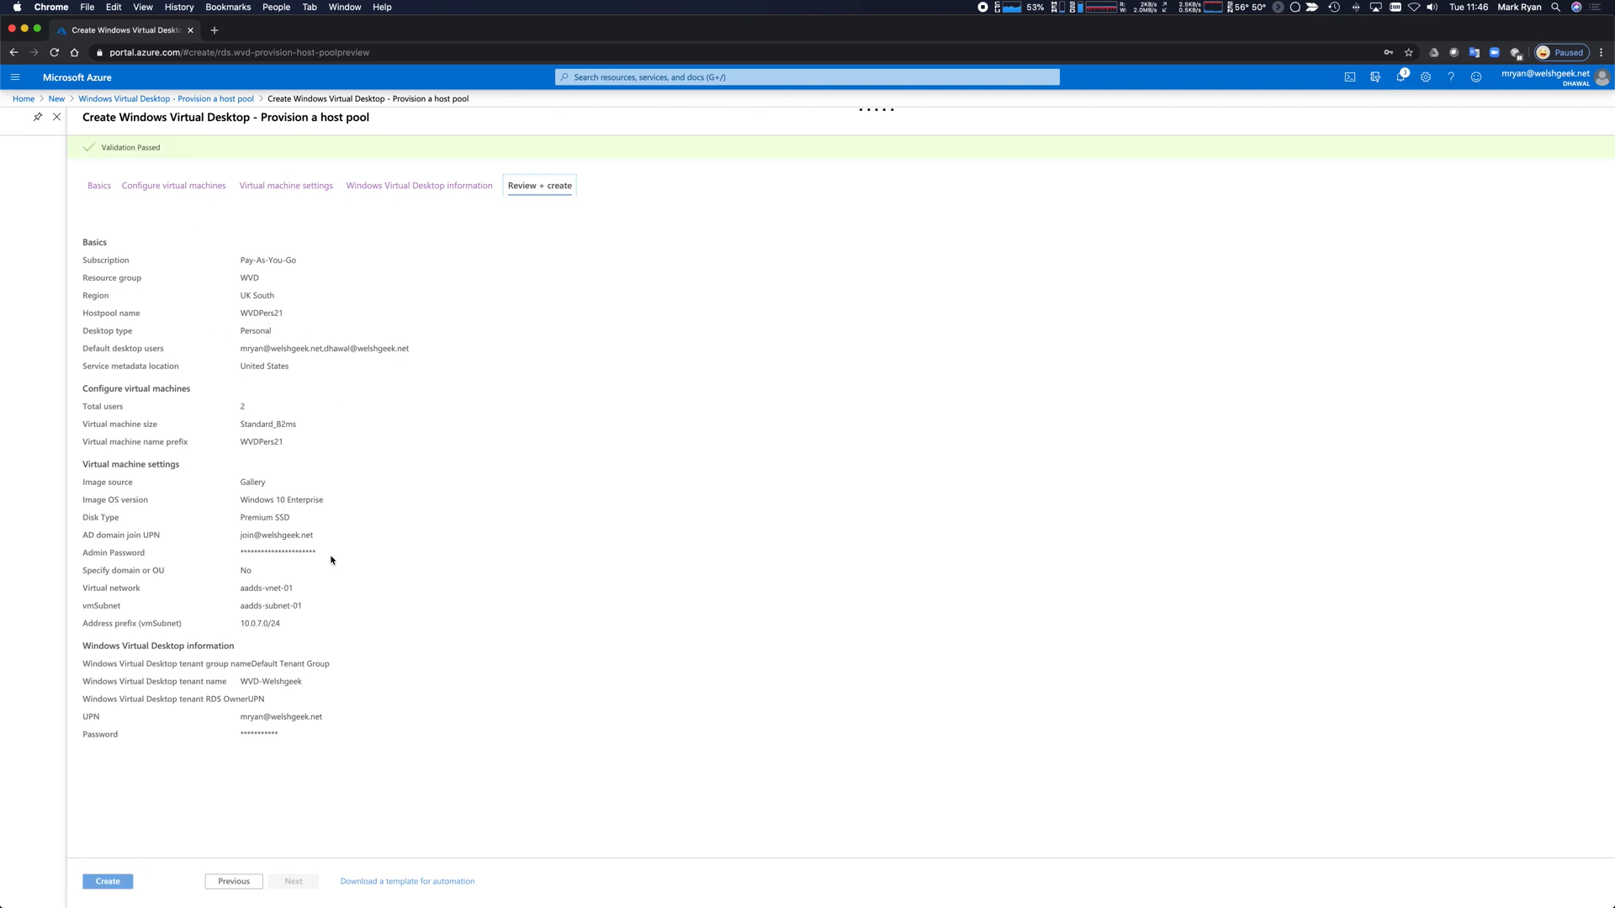
Submit the WVDPers21 host pool deployment from the Review + create summary.
scroll(449, 566, down, 2)
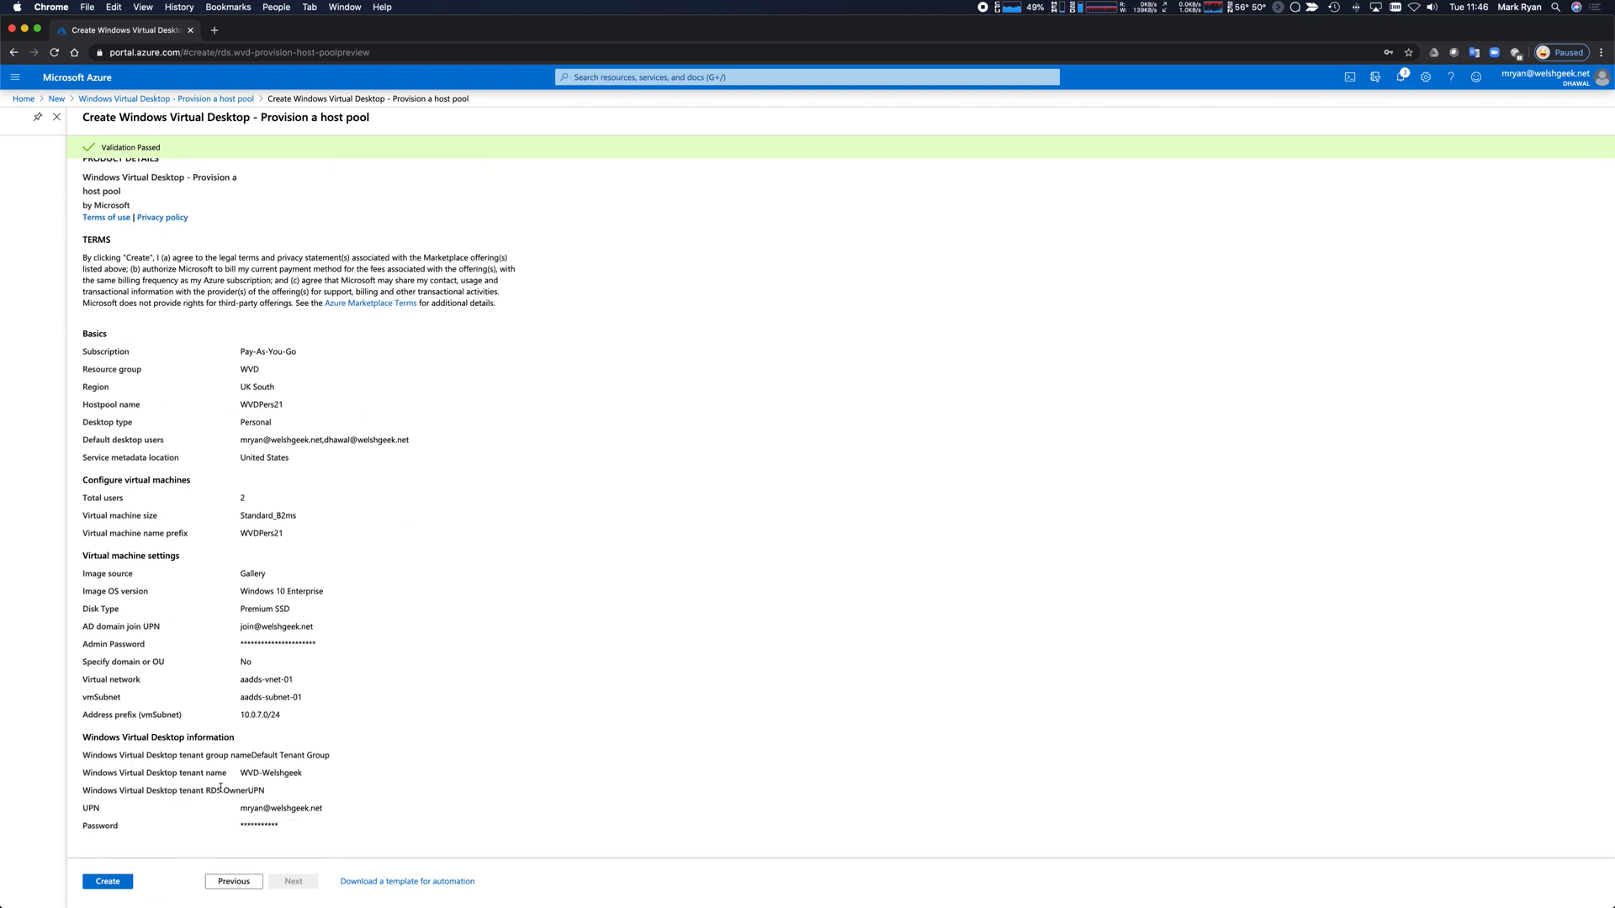
click(109, 882)
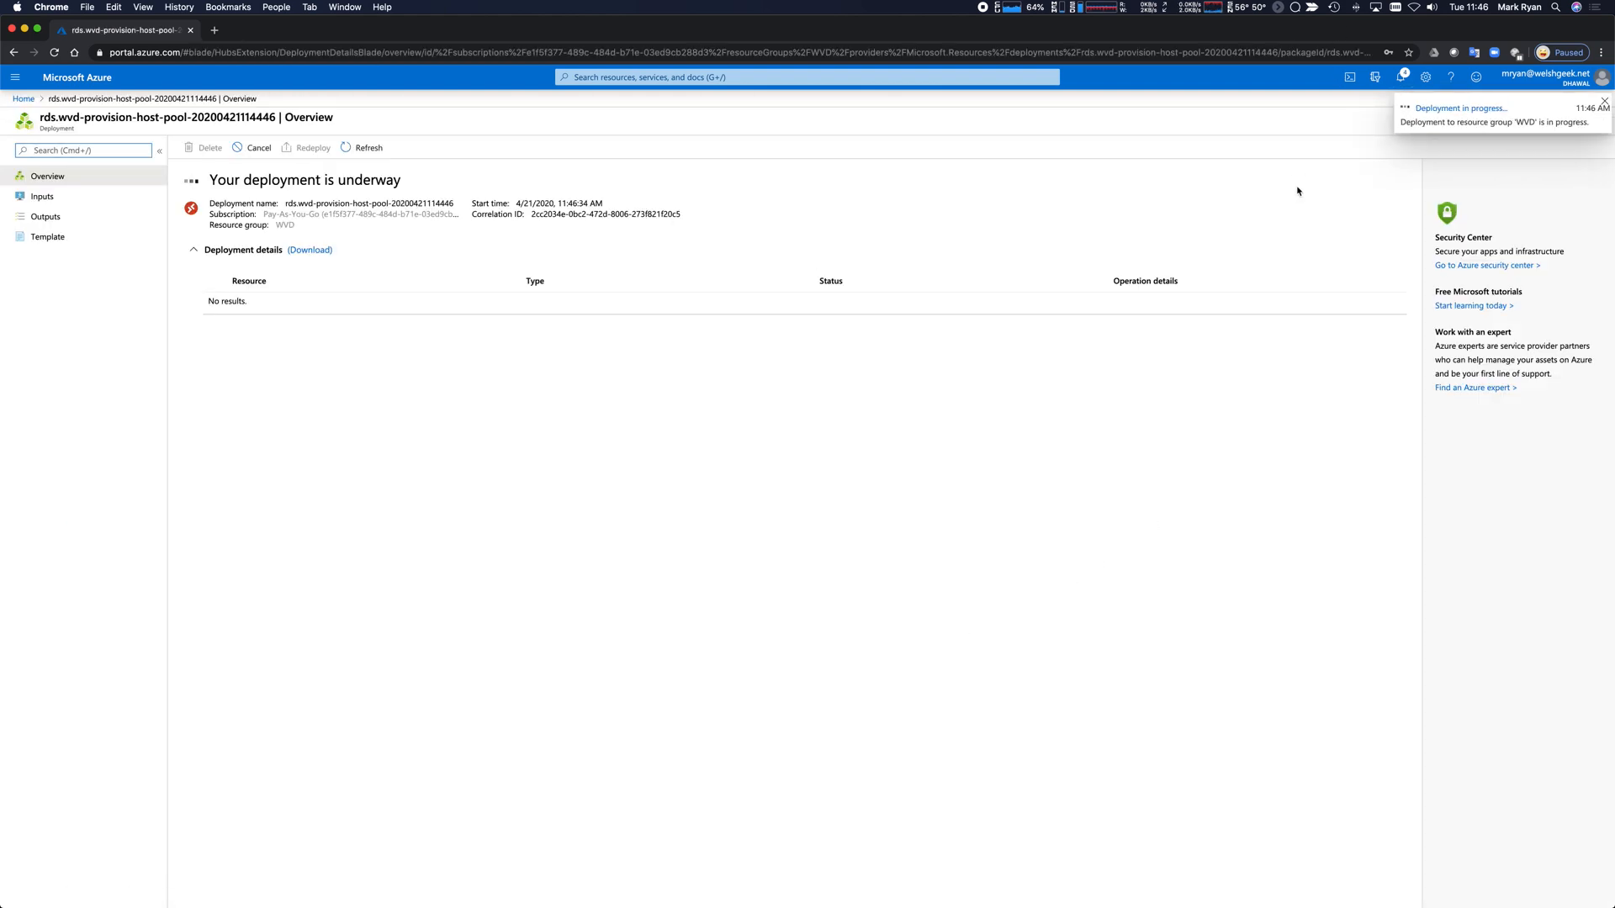
Check both in-progress host pool deployments from notifications, then return to Azure Home.
click(1404, 82)
click(1408, 222)
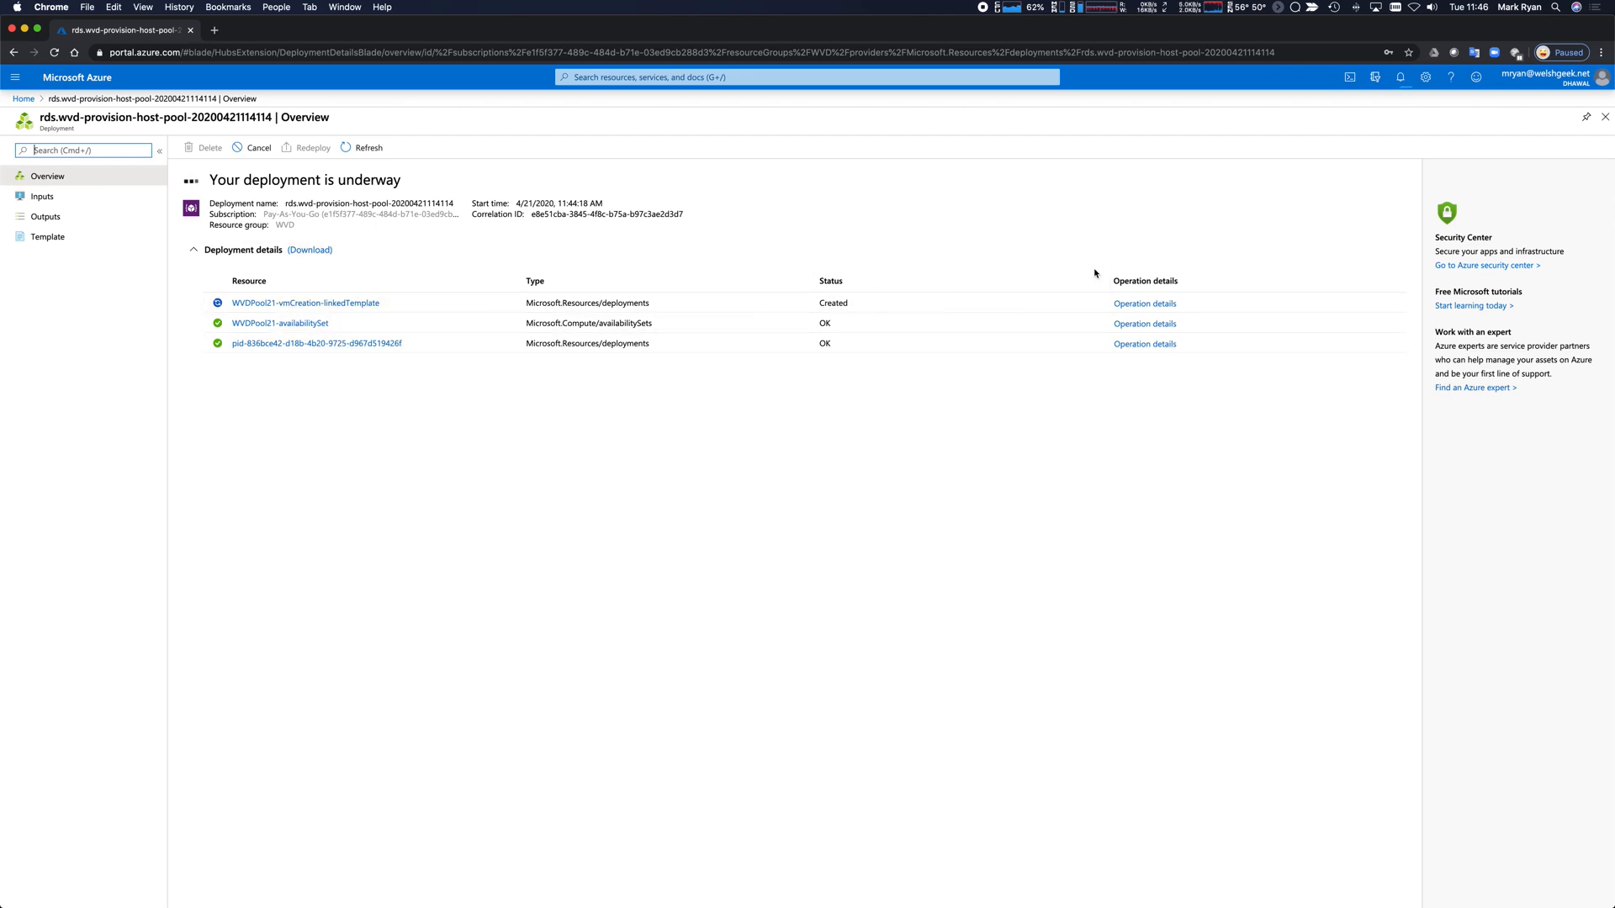
click(1401, 78)
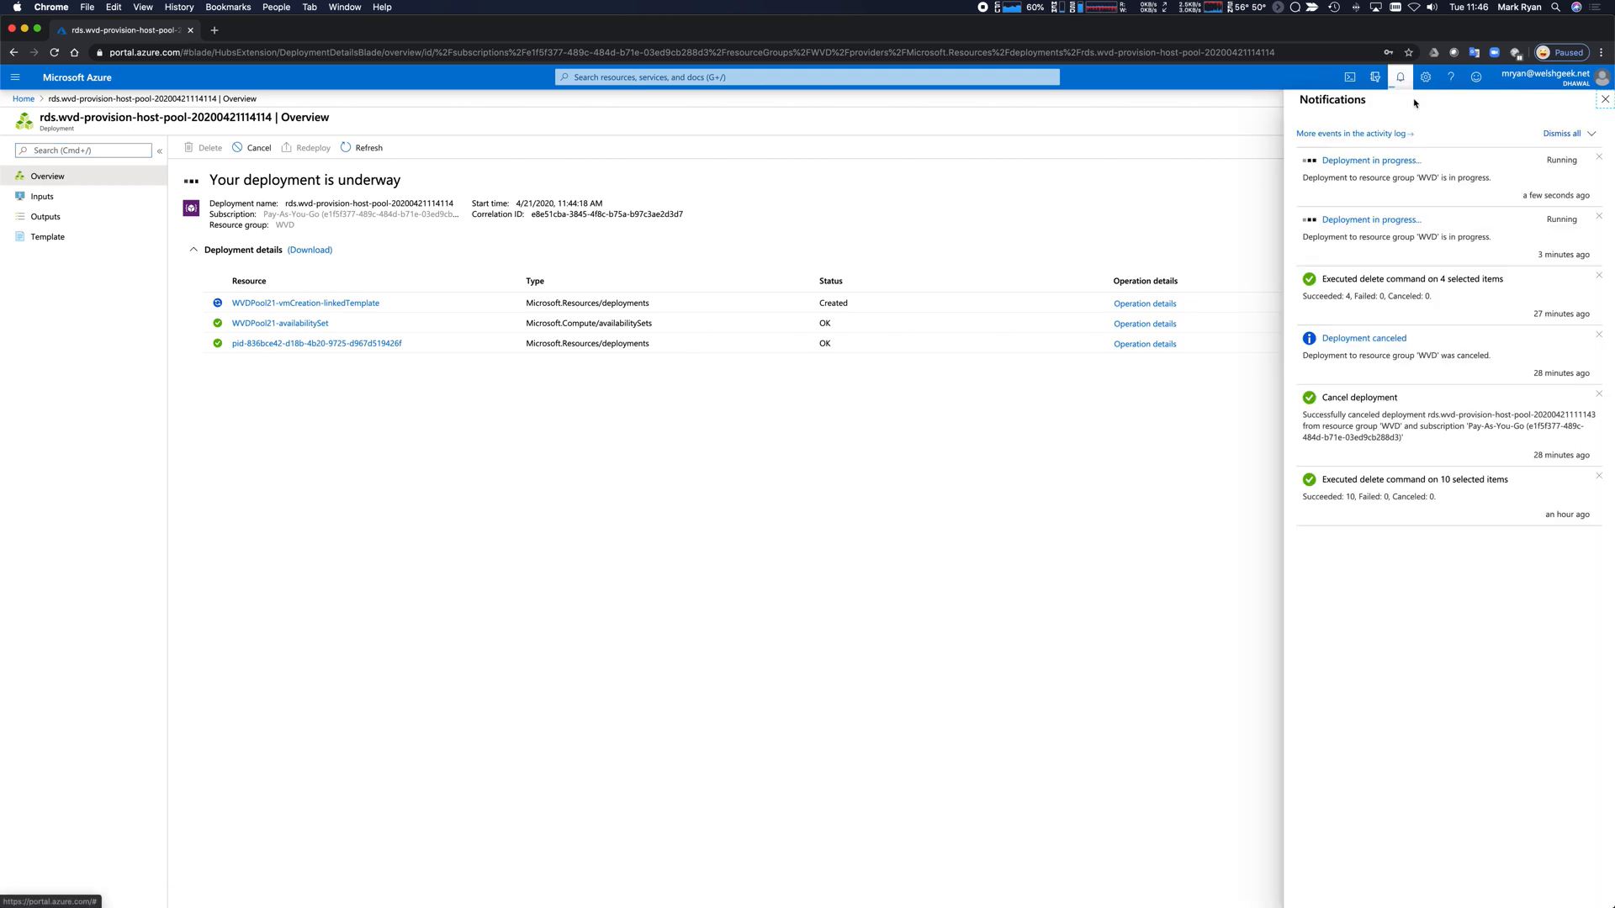
click(1372, 161)
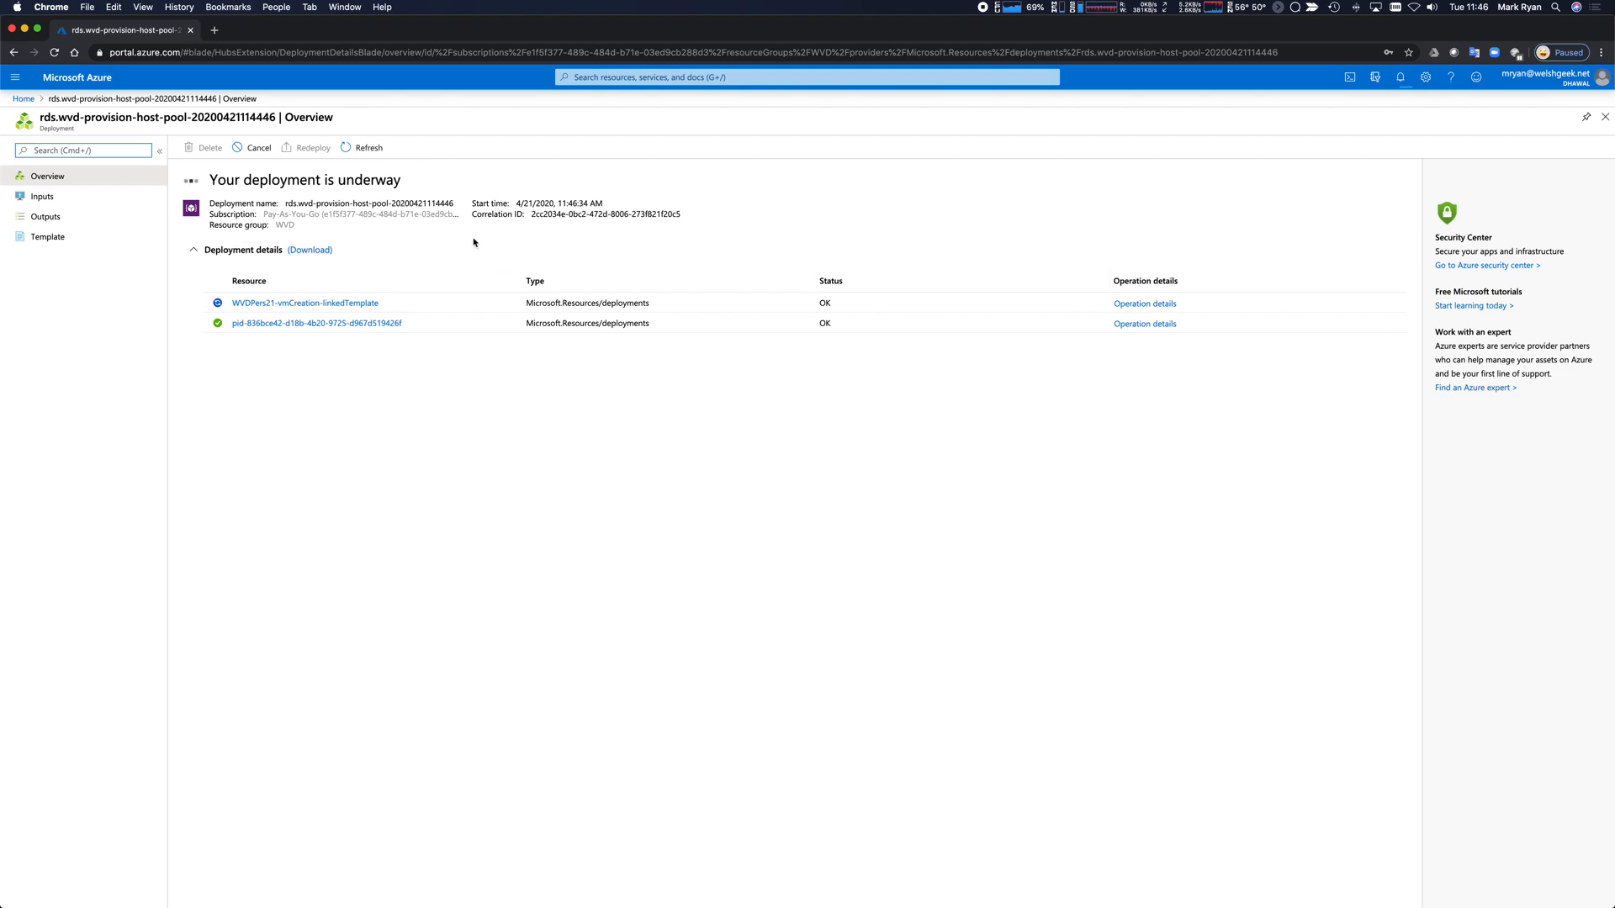
click(24, 98)
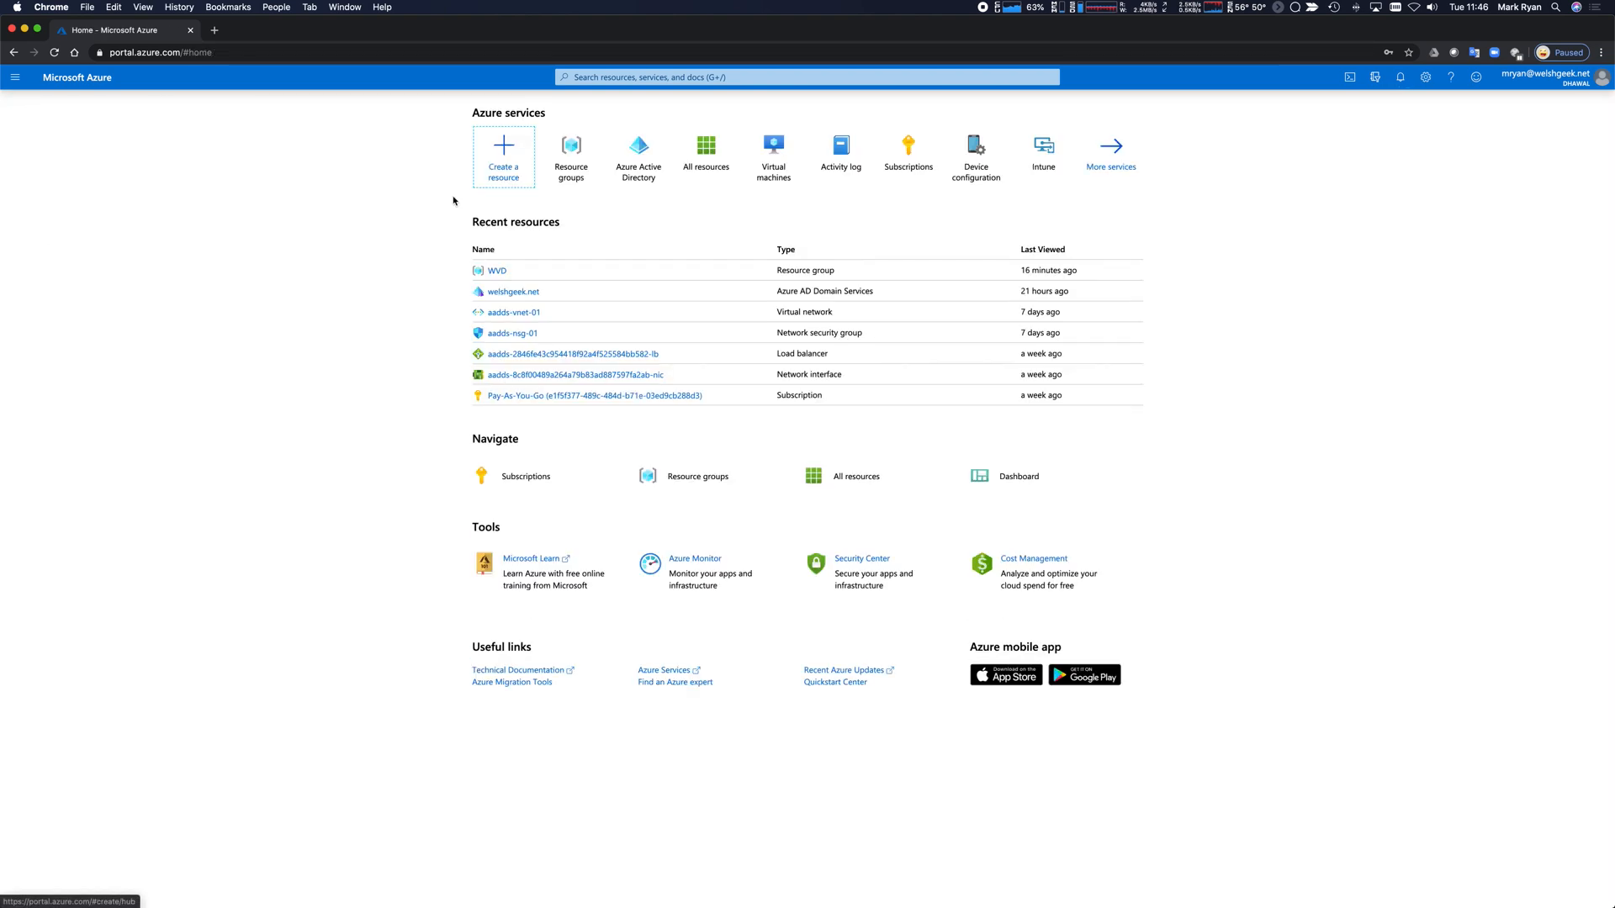
Open the WVD resource group and refresh its resource list.
click(583, 172)
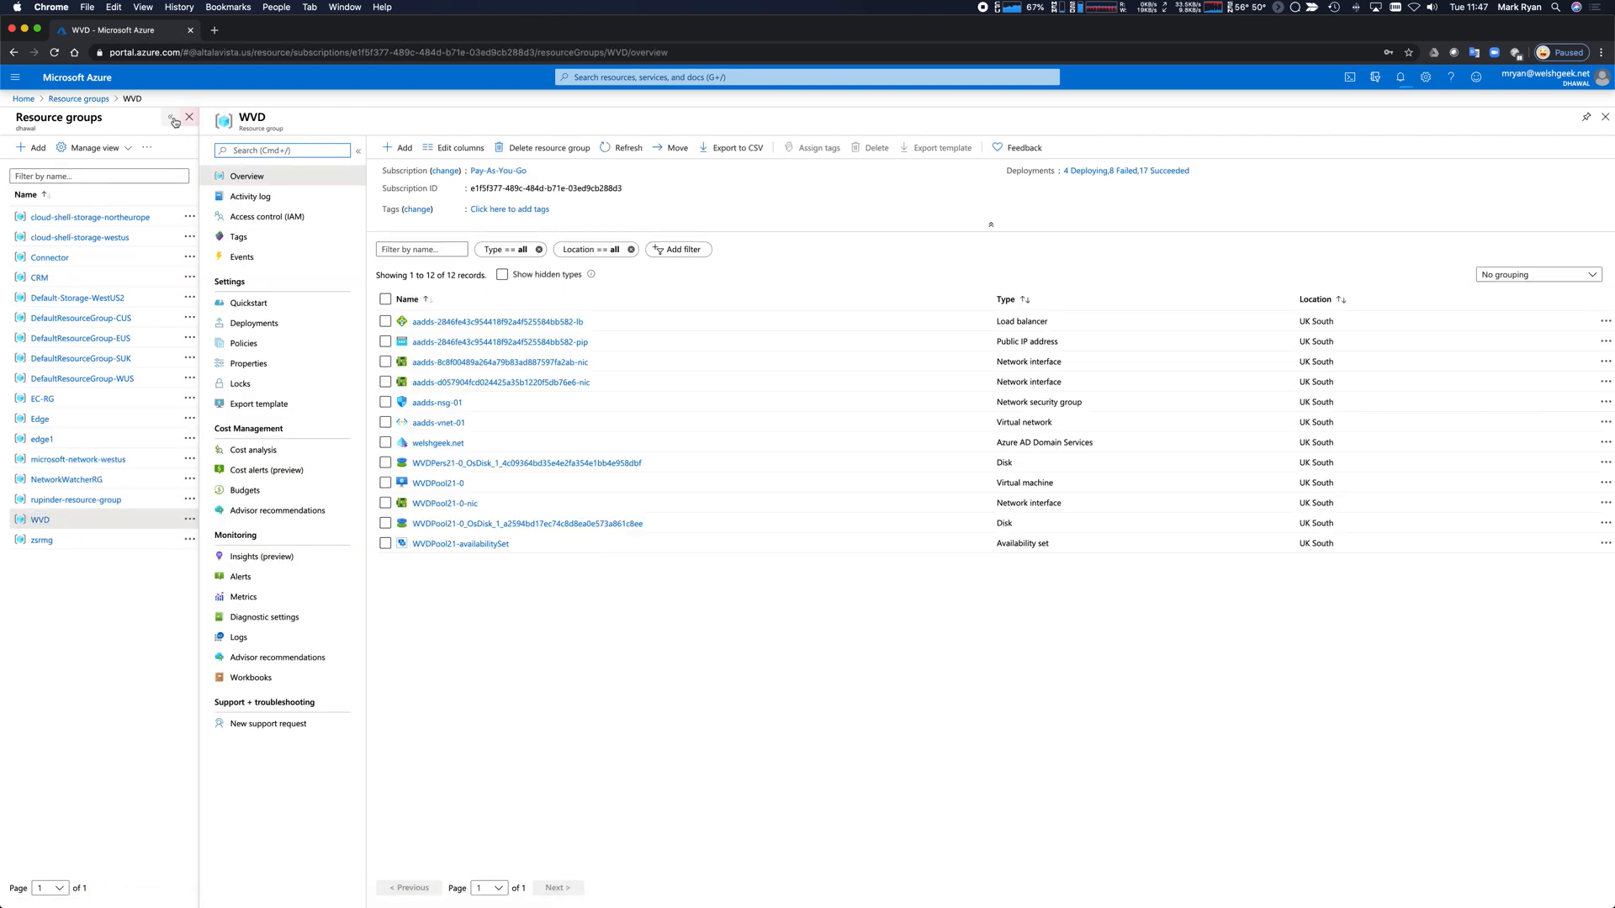
click(170, 117)
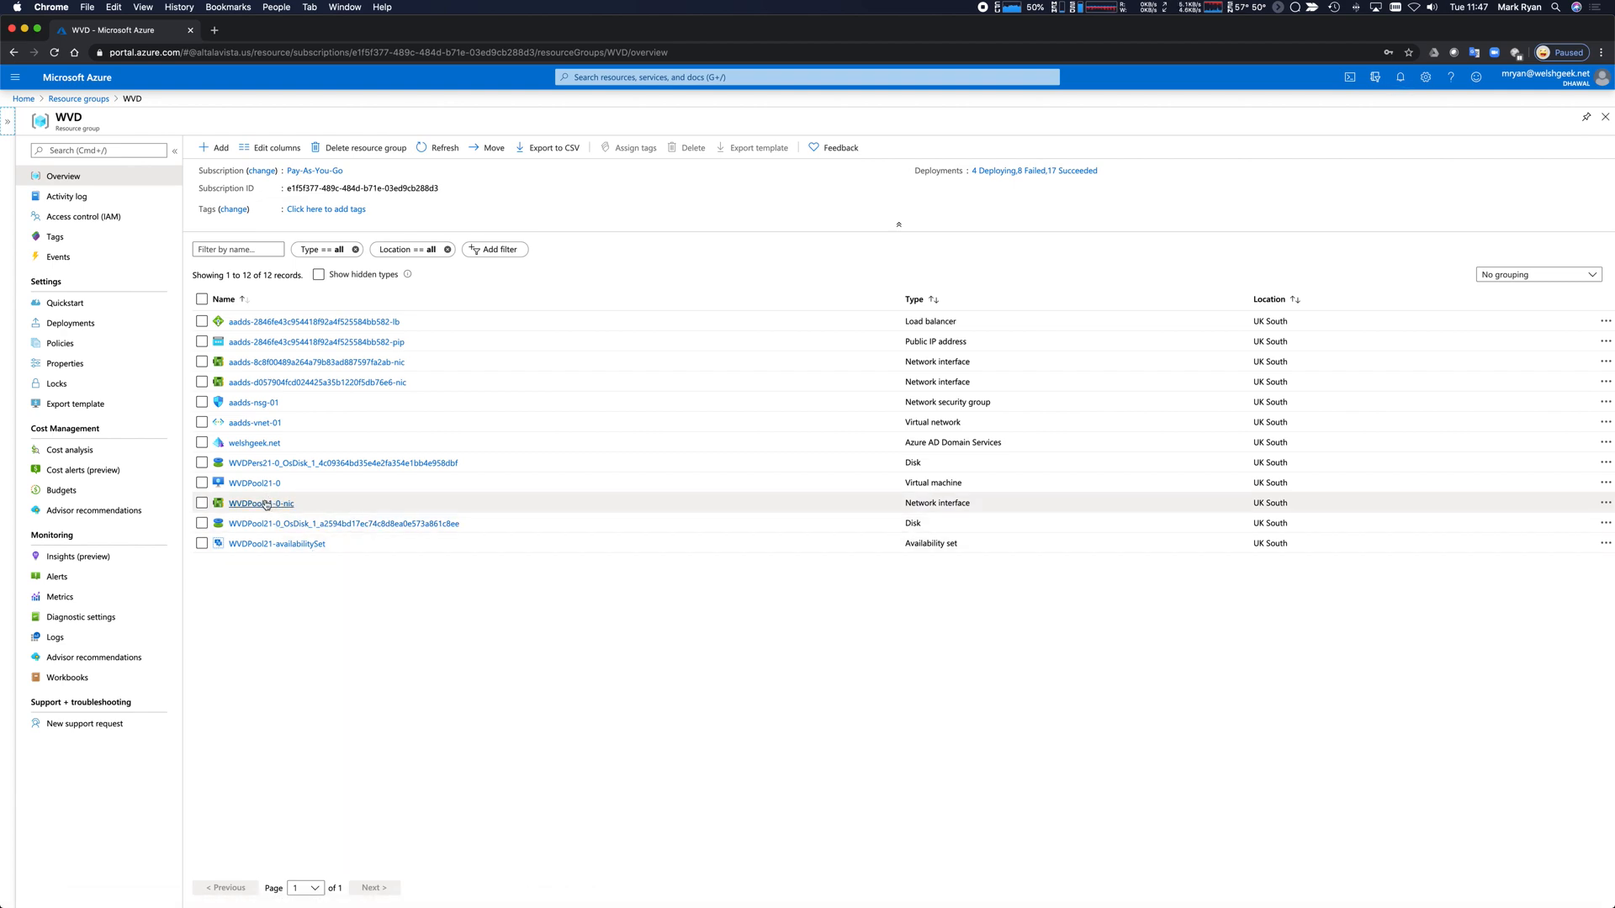
click(441, 149)
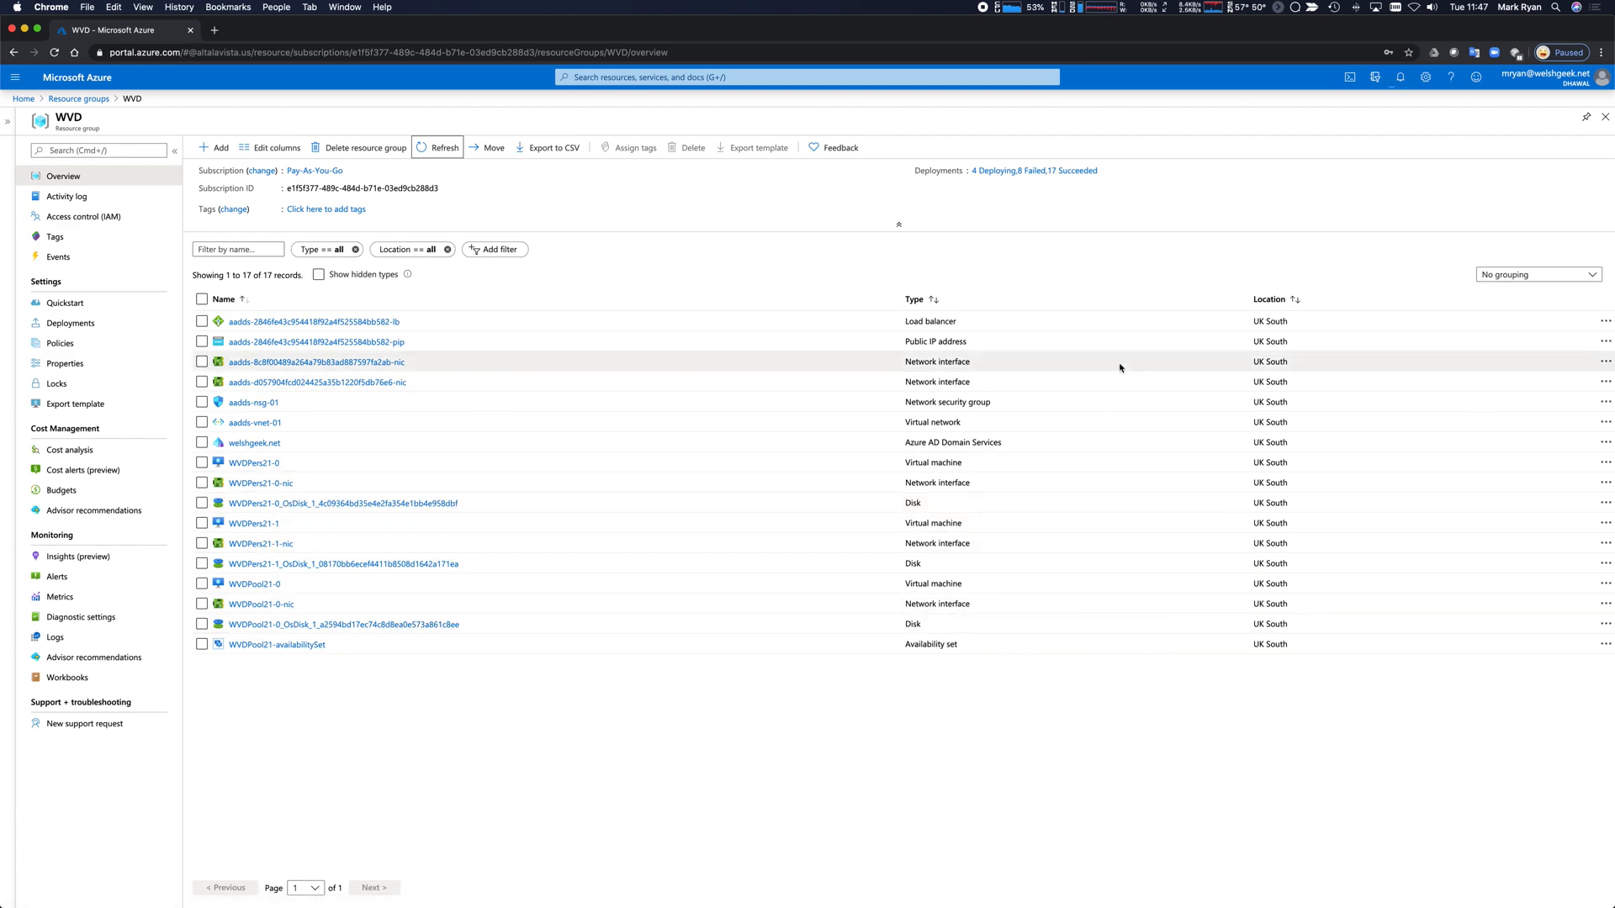
View the deployment's overview from its notification and close a Remote Desktop Web Client tab.
click(1401, 80)
click(1384, 222)
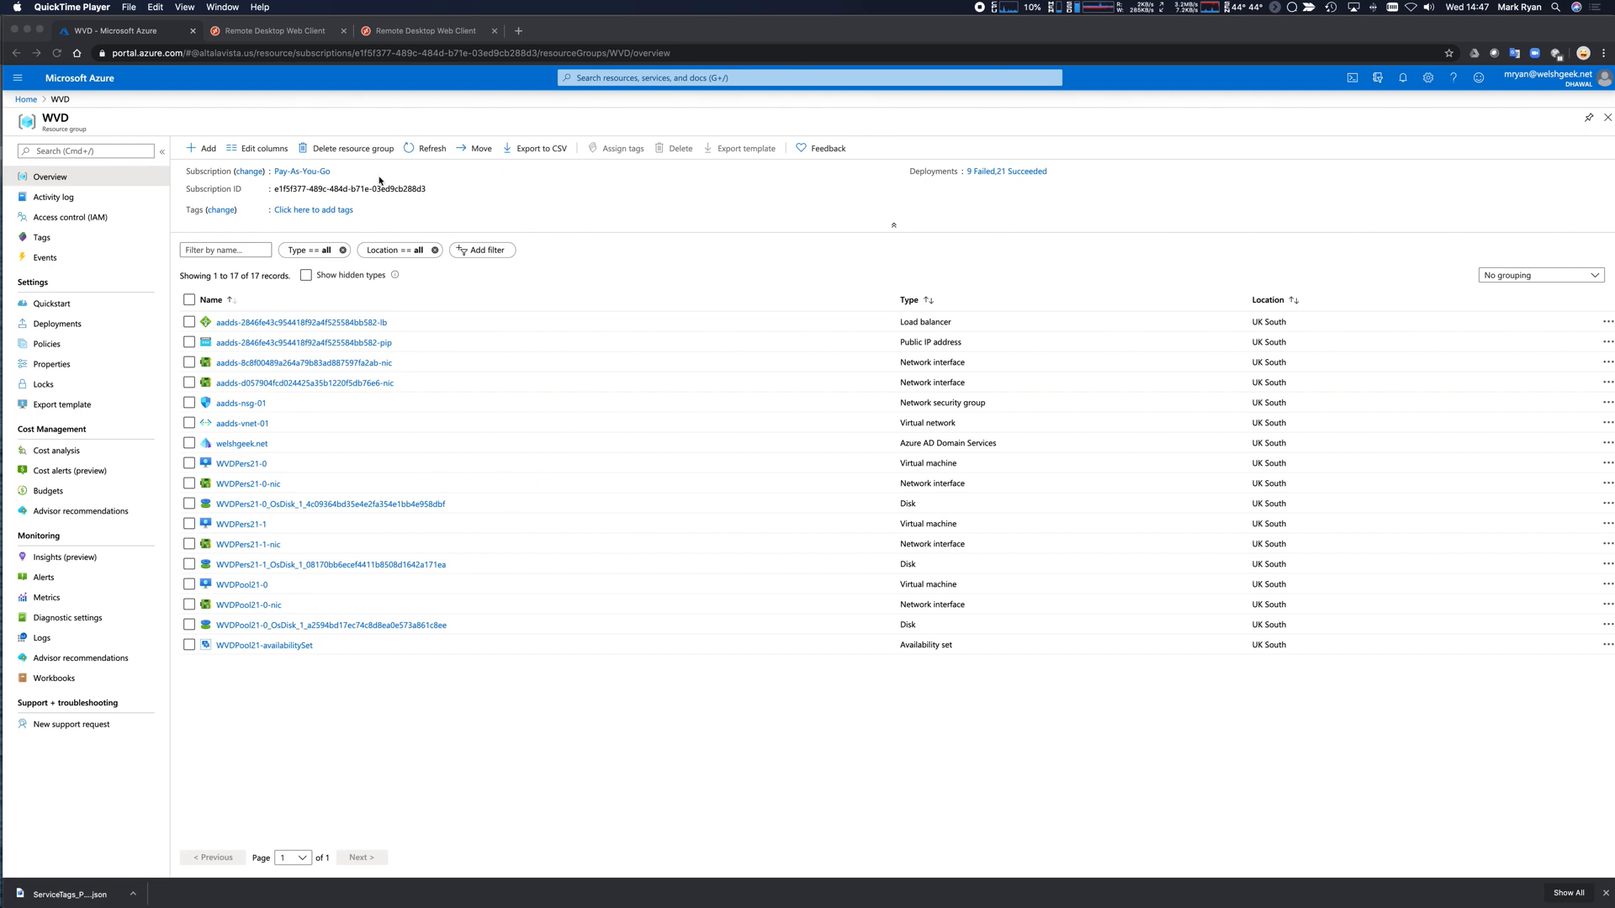
click(494, 30)
Close the old Remote Desktop tabs and load the rdweb web client in a new tab.
click(344, 31)
click(217, 30)
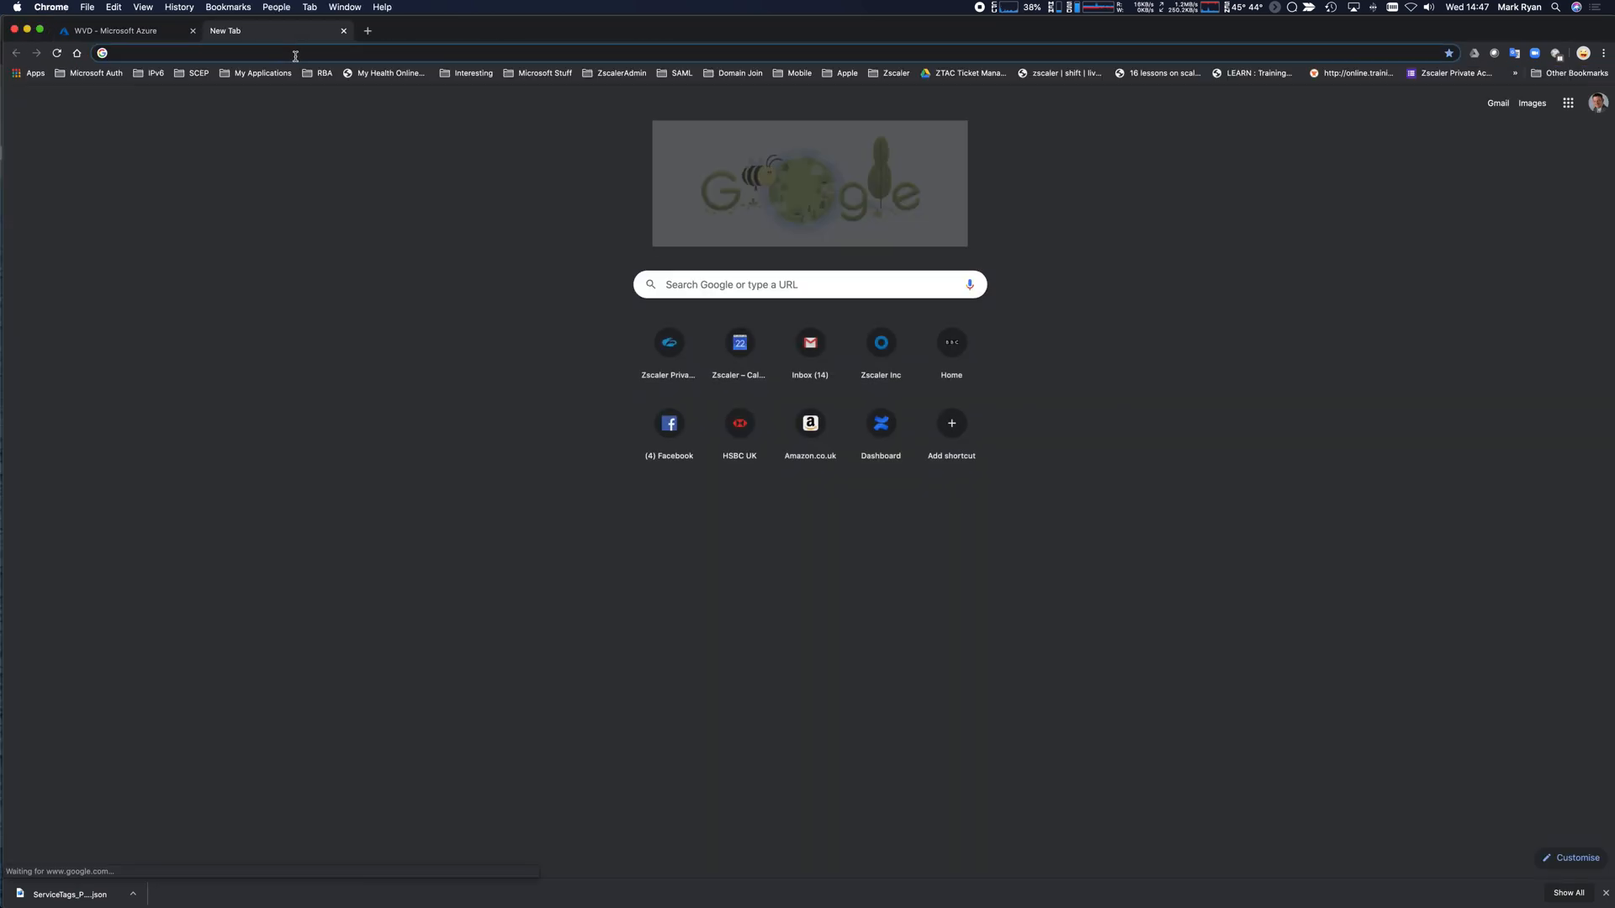
text(rdweb.wvd.microsoft.com)
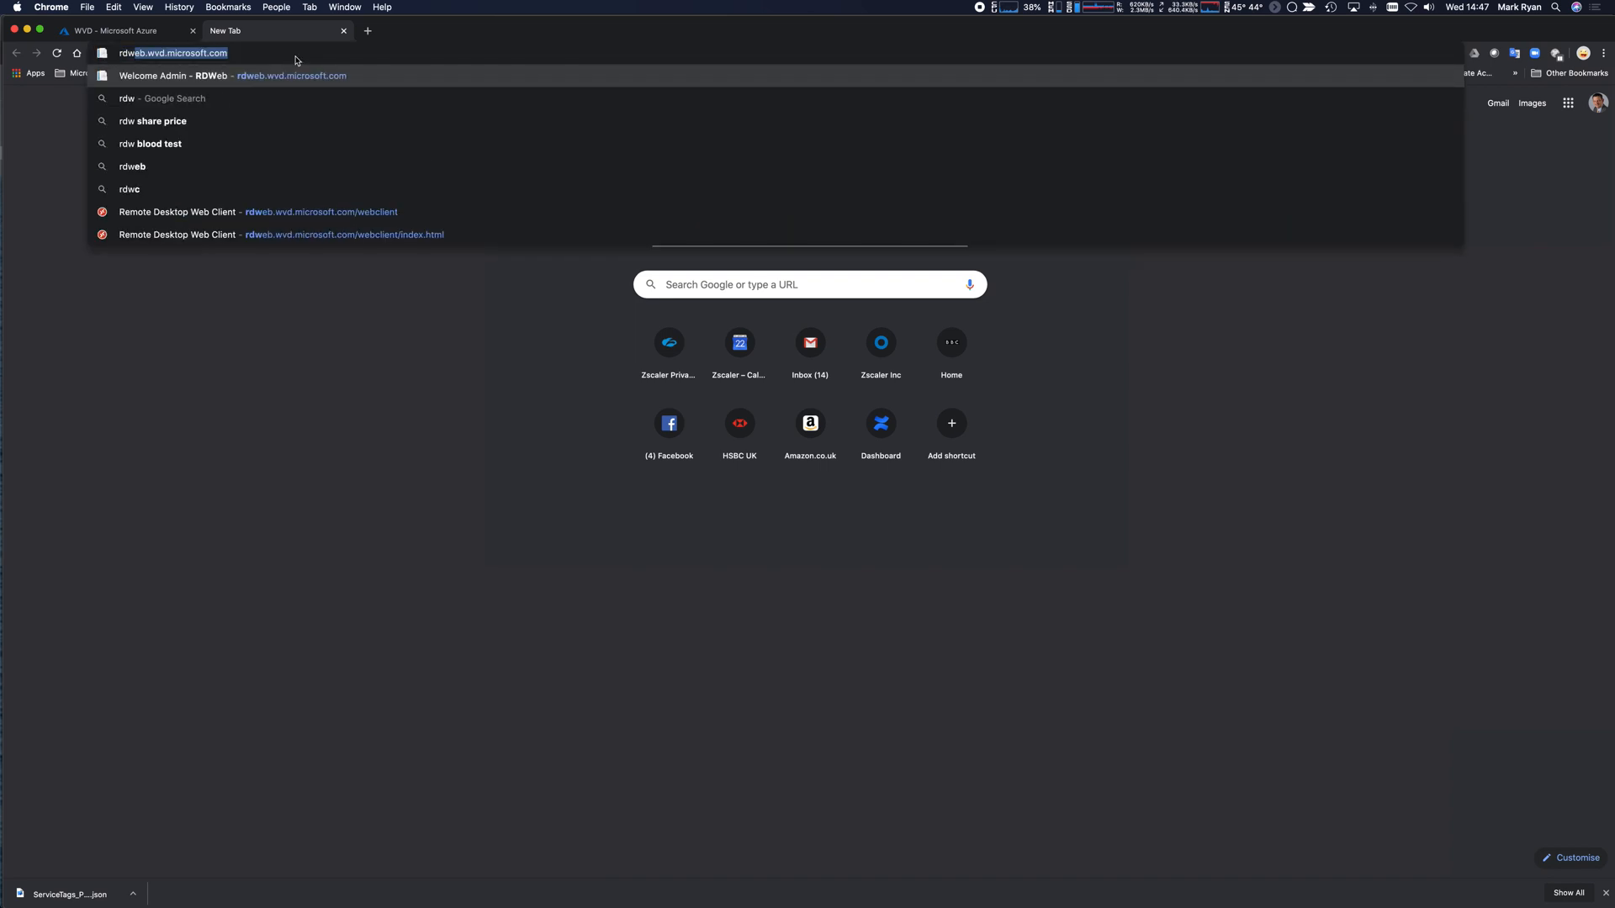
key(Up)
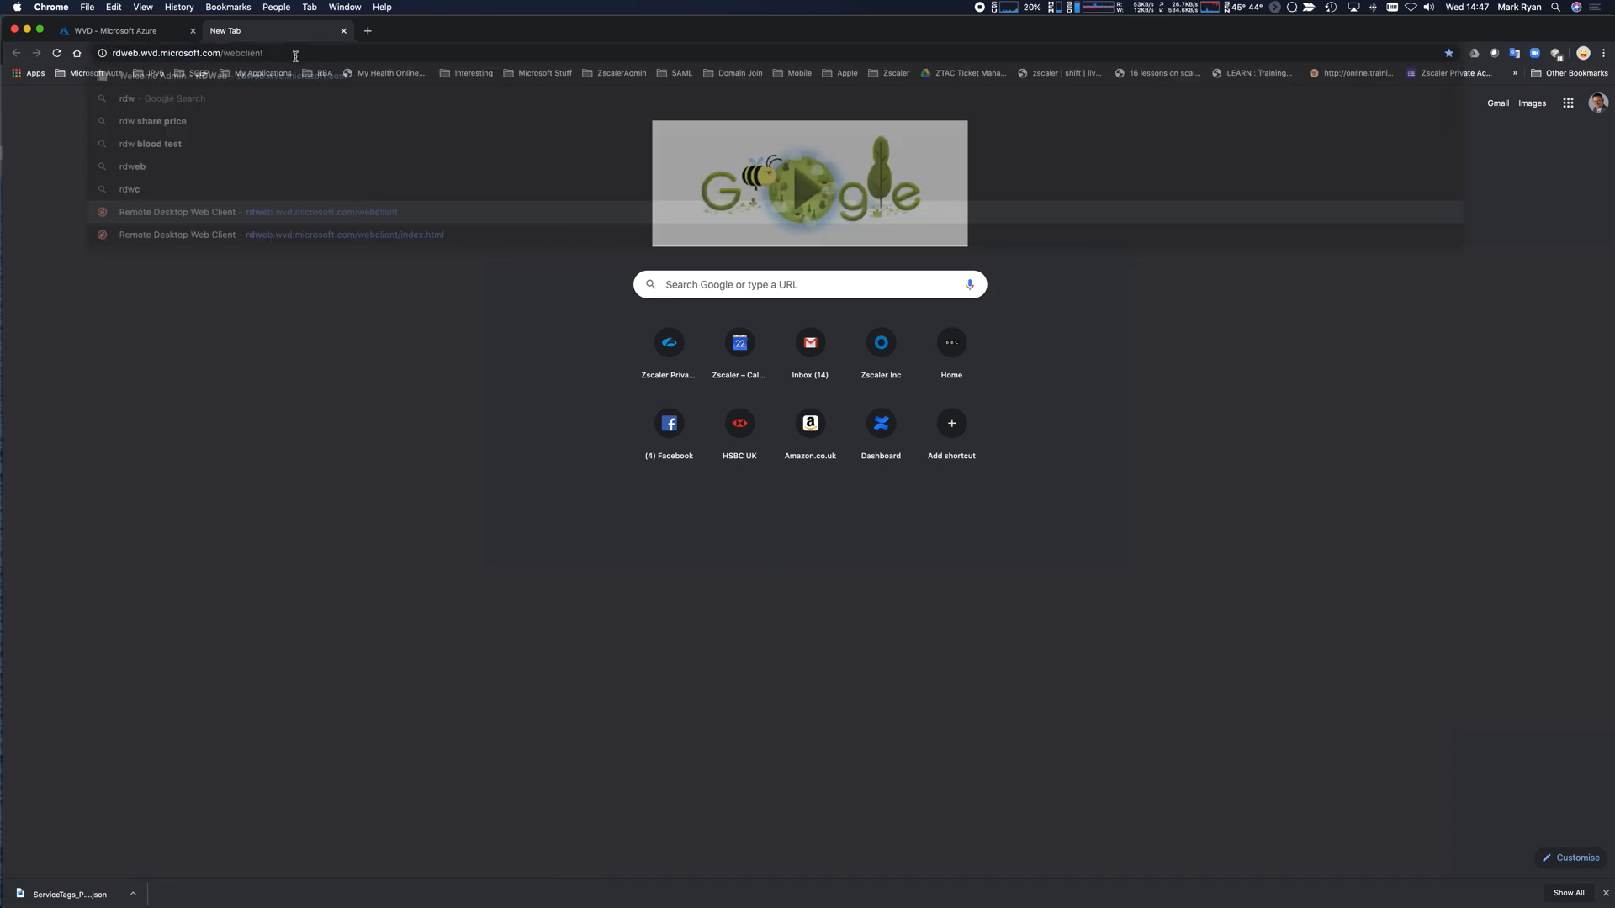
key(Return)
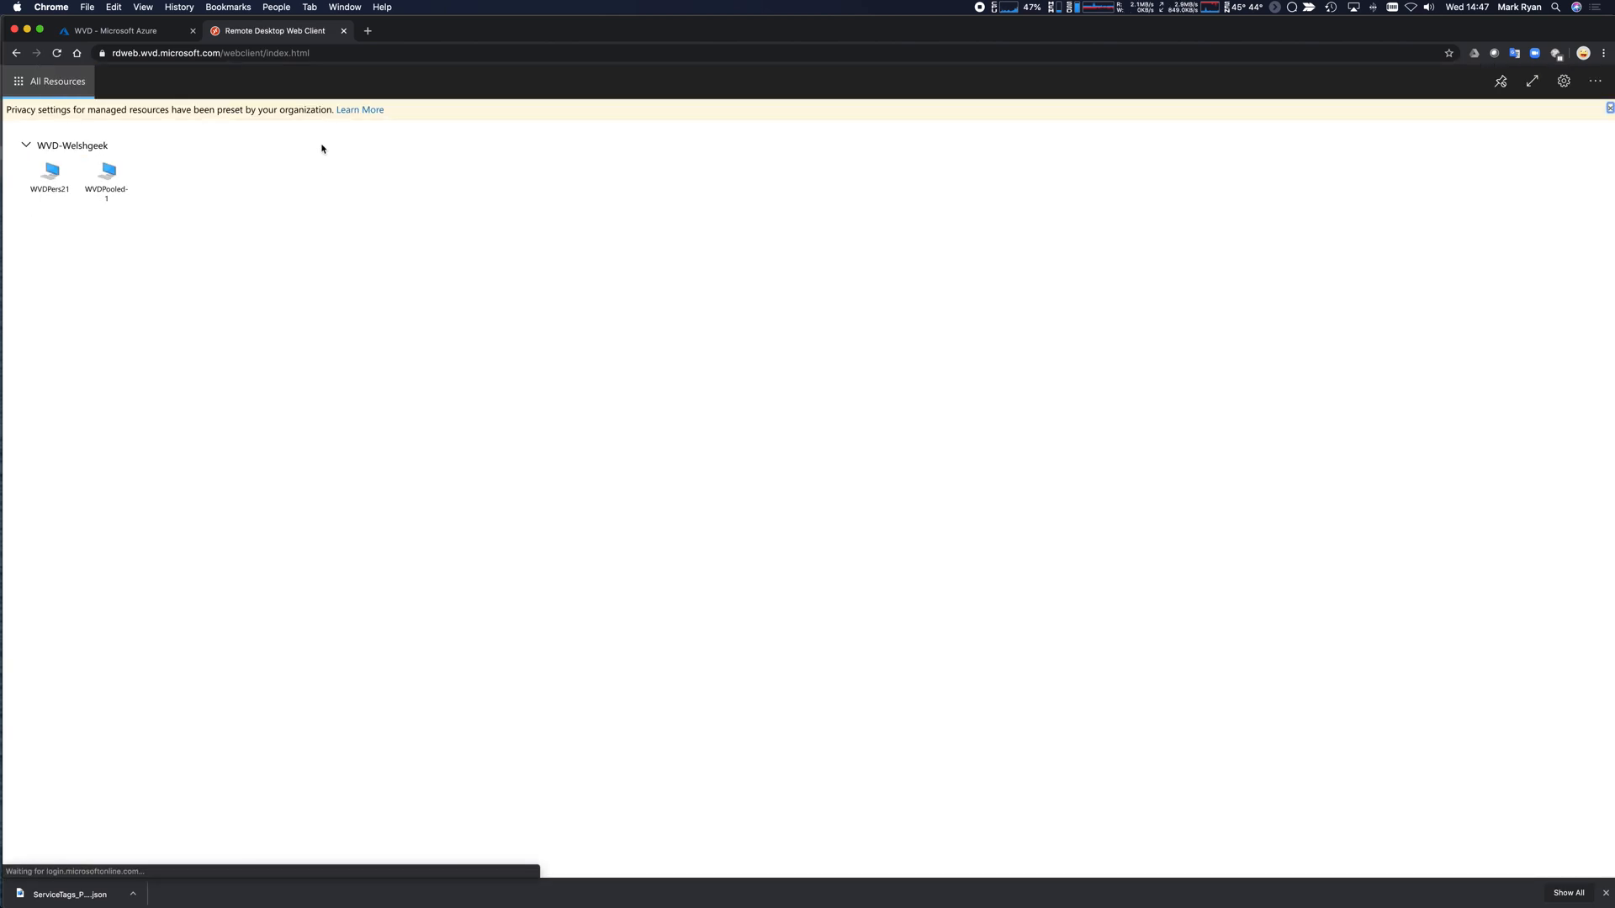
click(1593, 85)
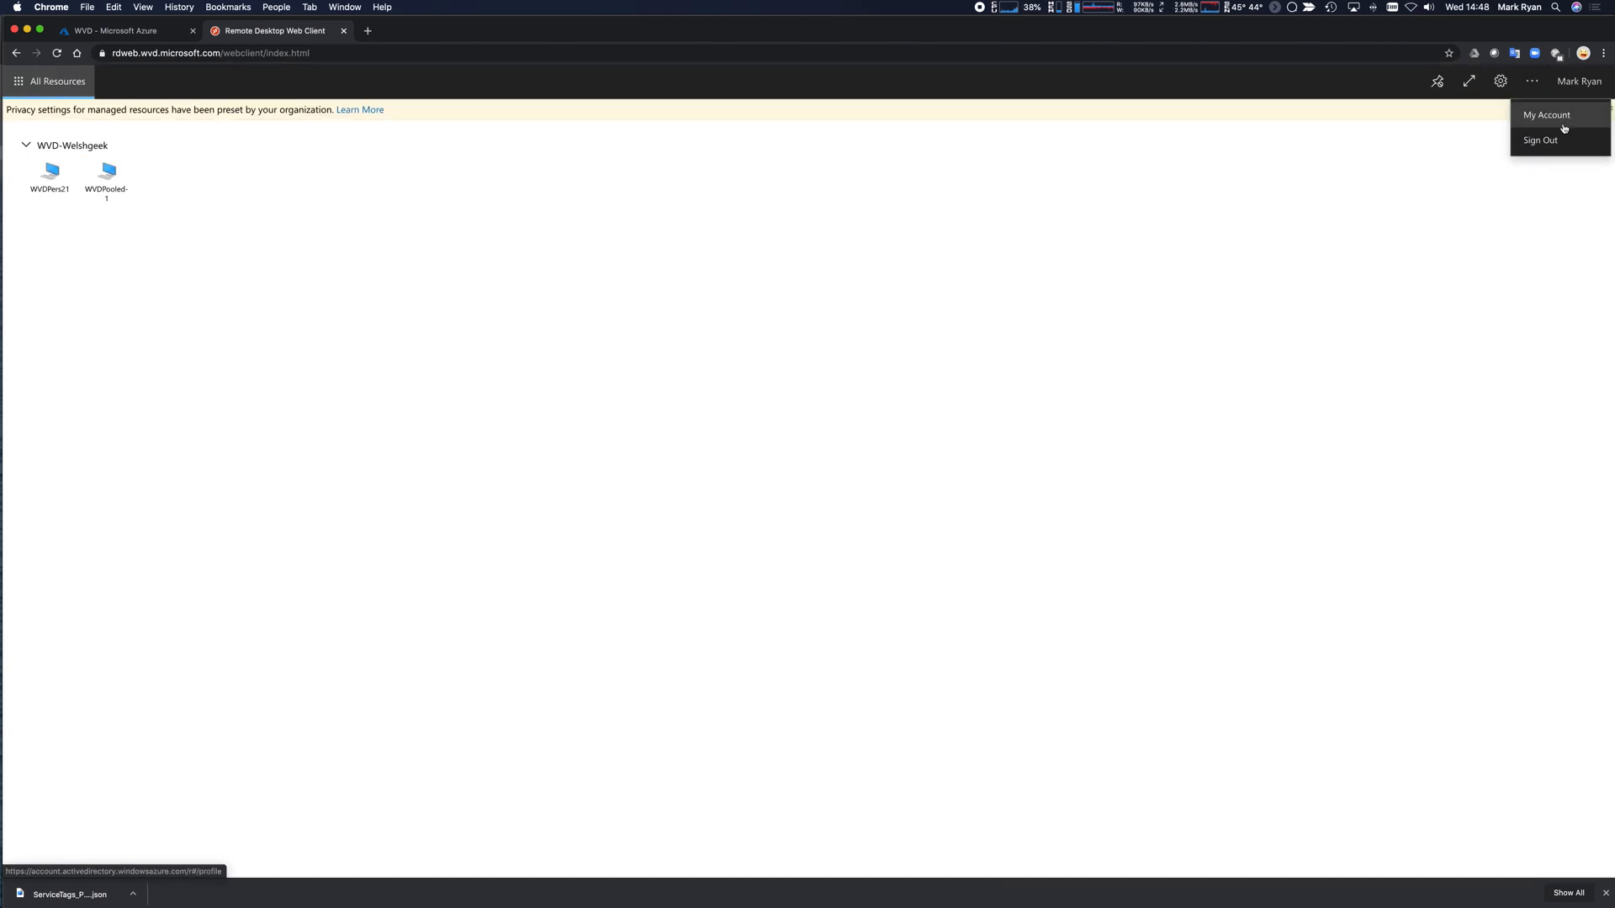
click(949, 307)
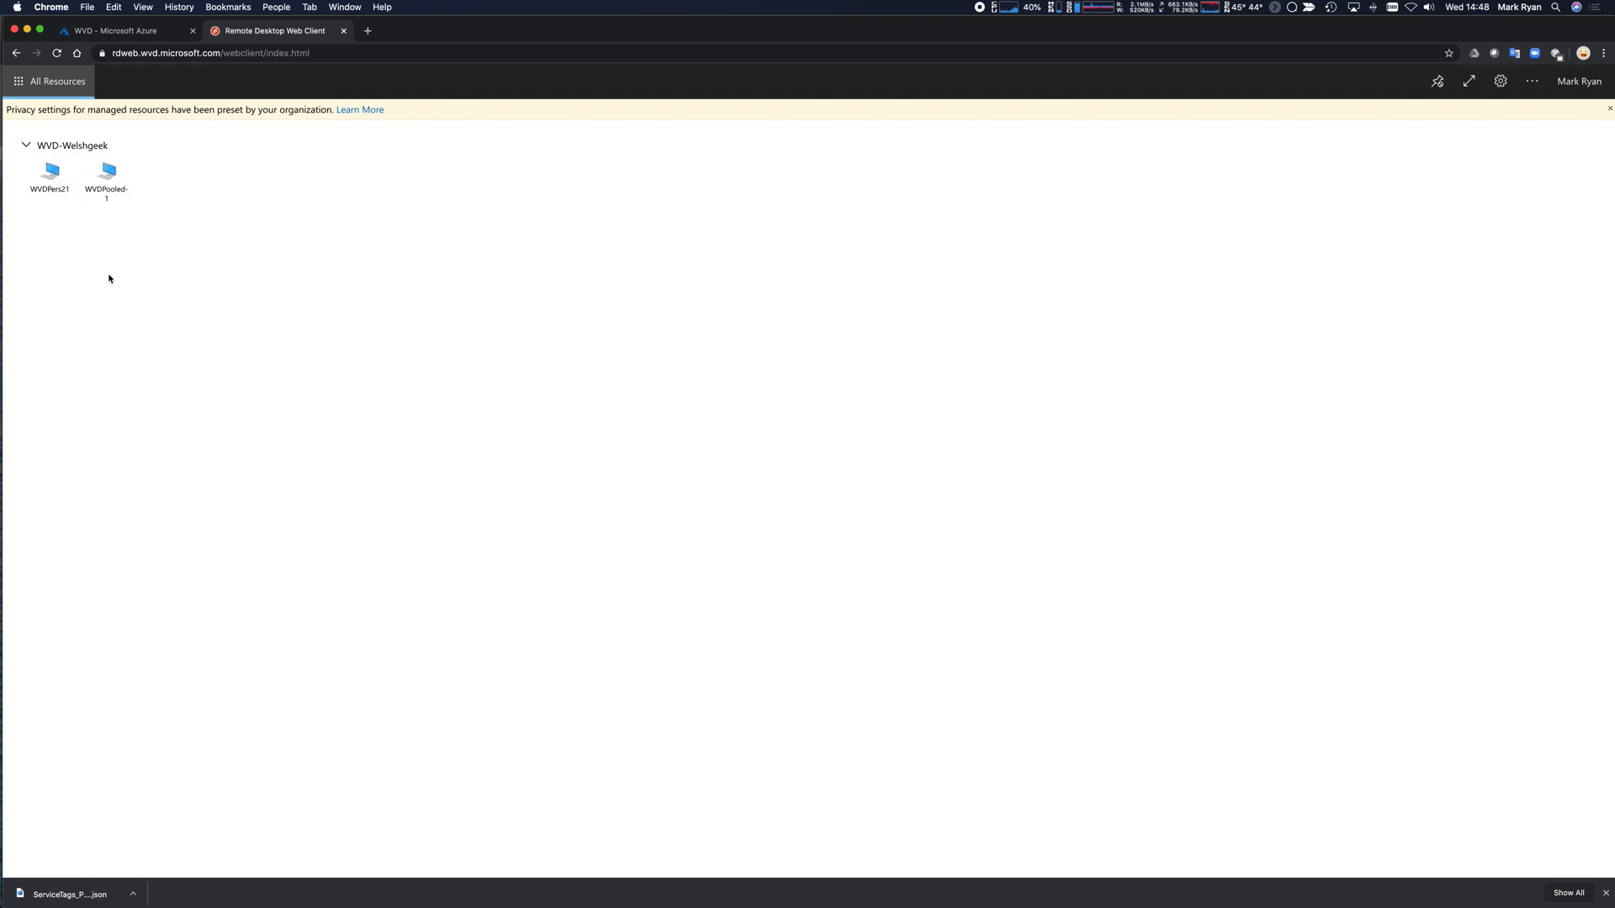
Sign in to the WVDPooled-1 desktop as the first user, then switch to Safari.
click(115, 180)
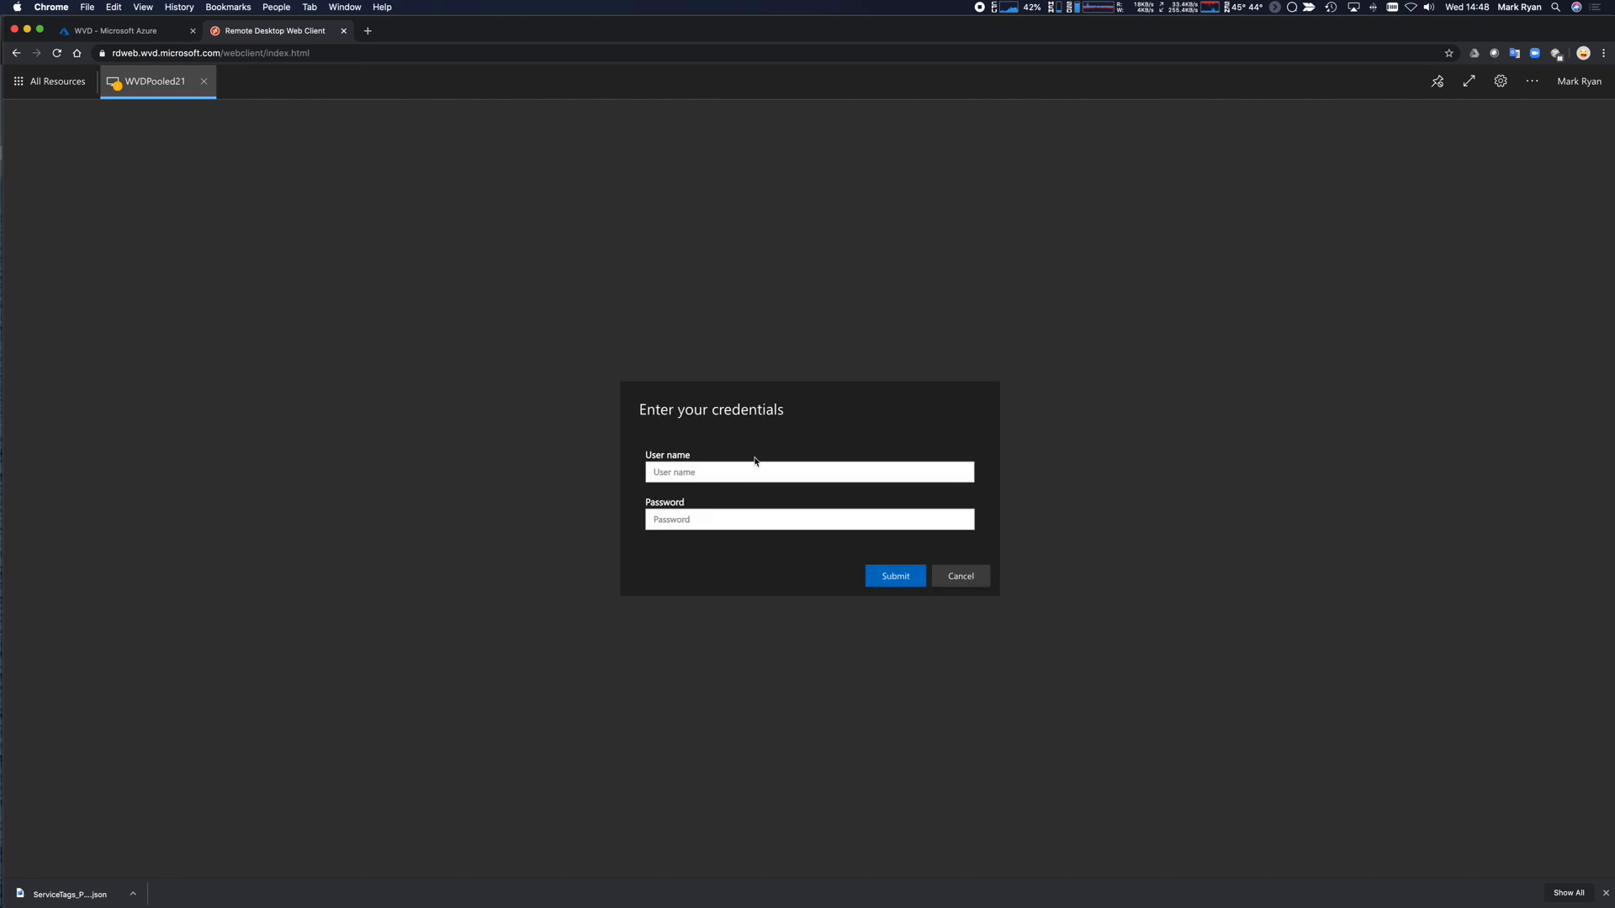
key(Tab)
text(●●●●●●●●●●●)
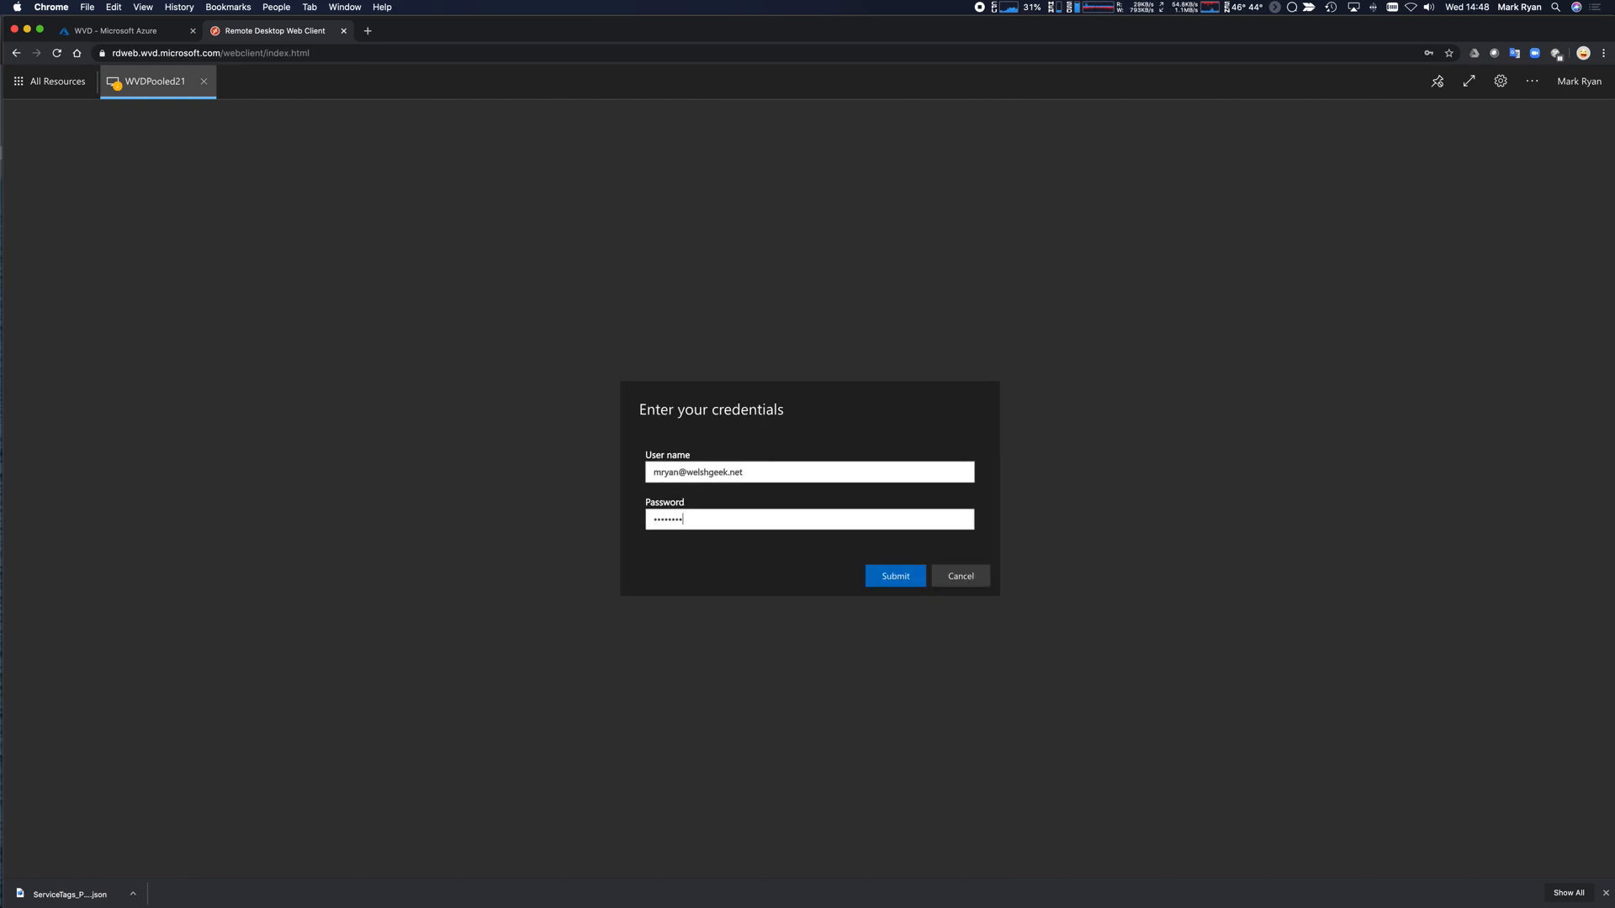
key(Return)
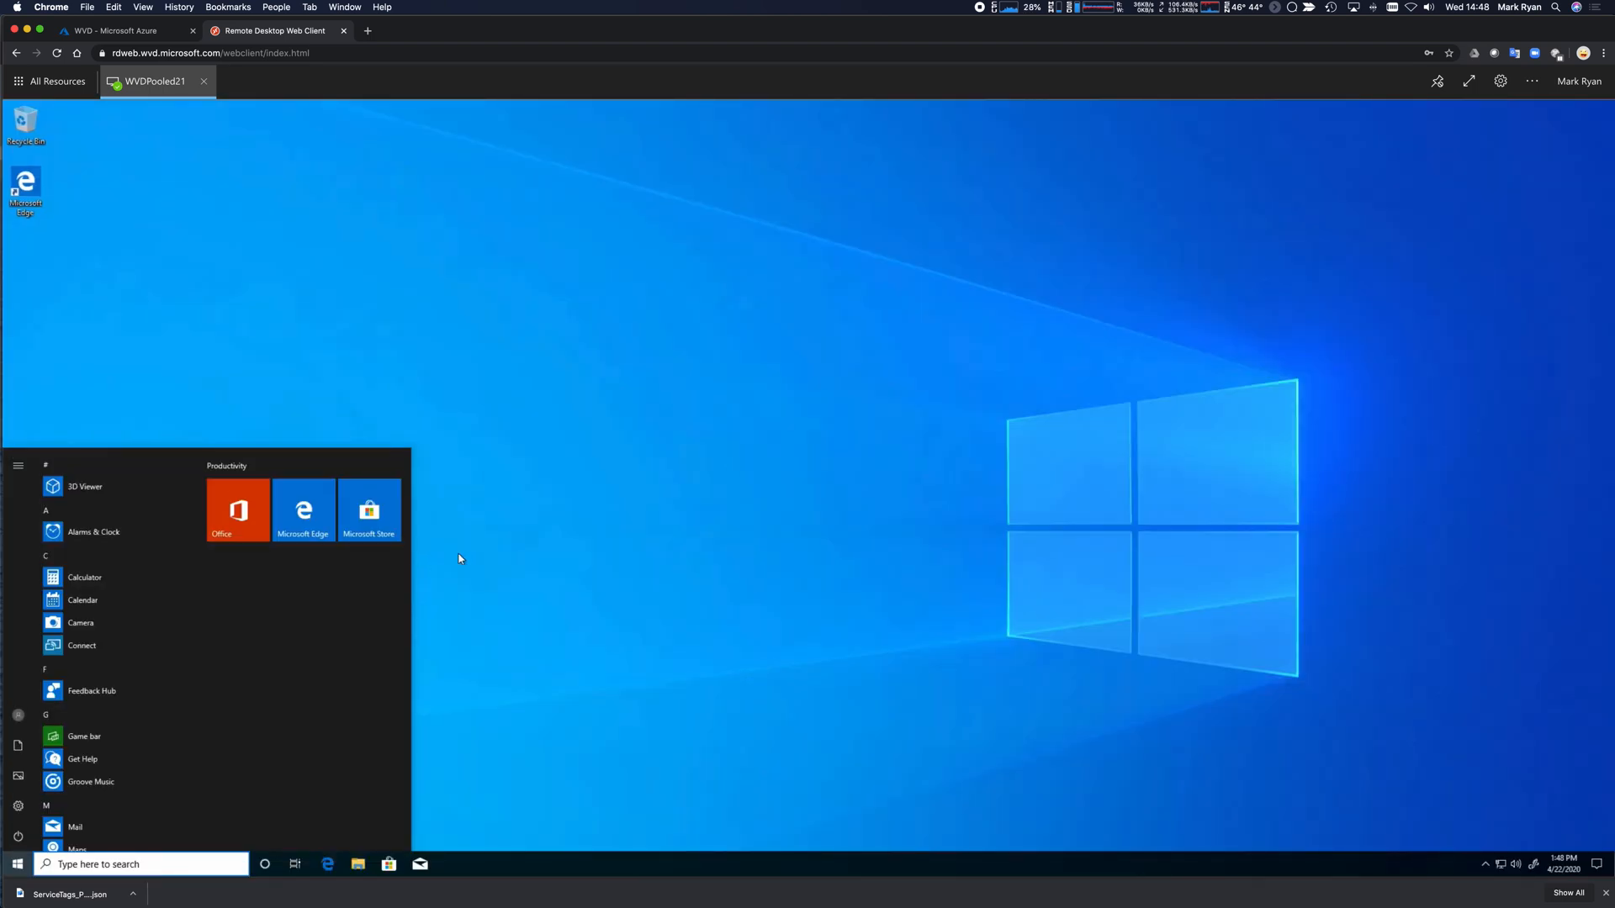
click(669, 517)
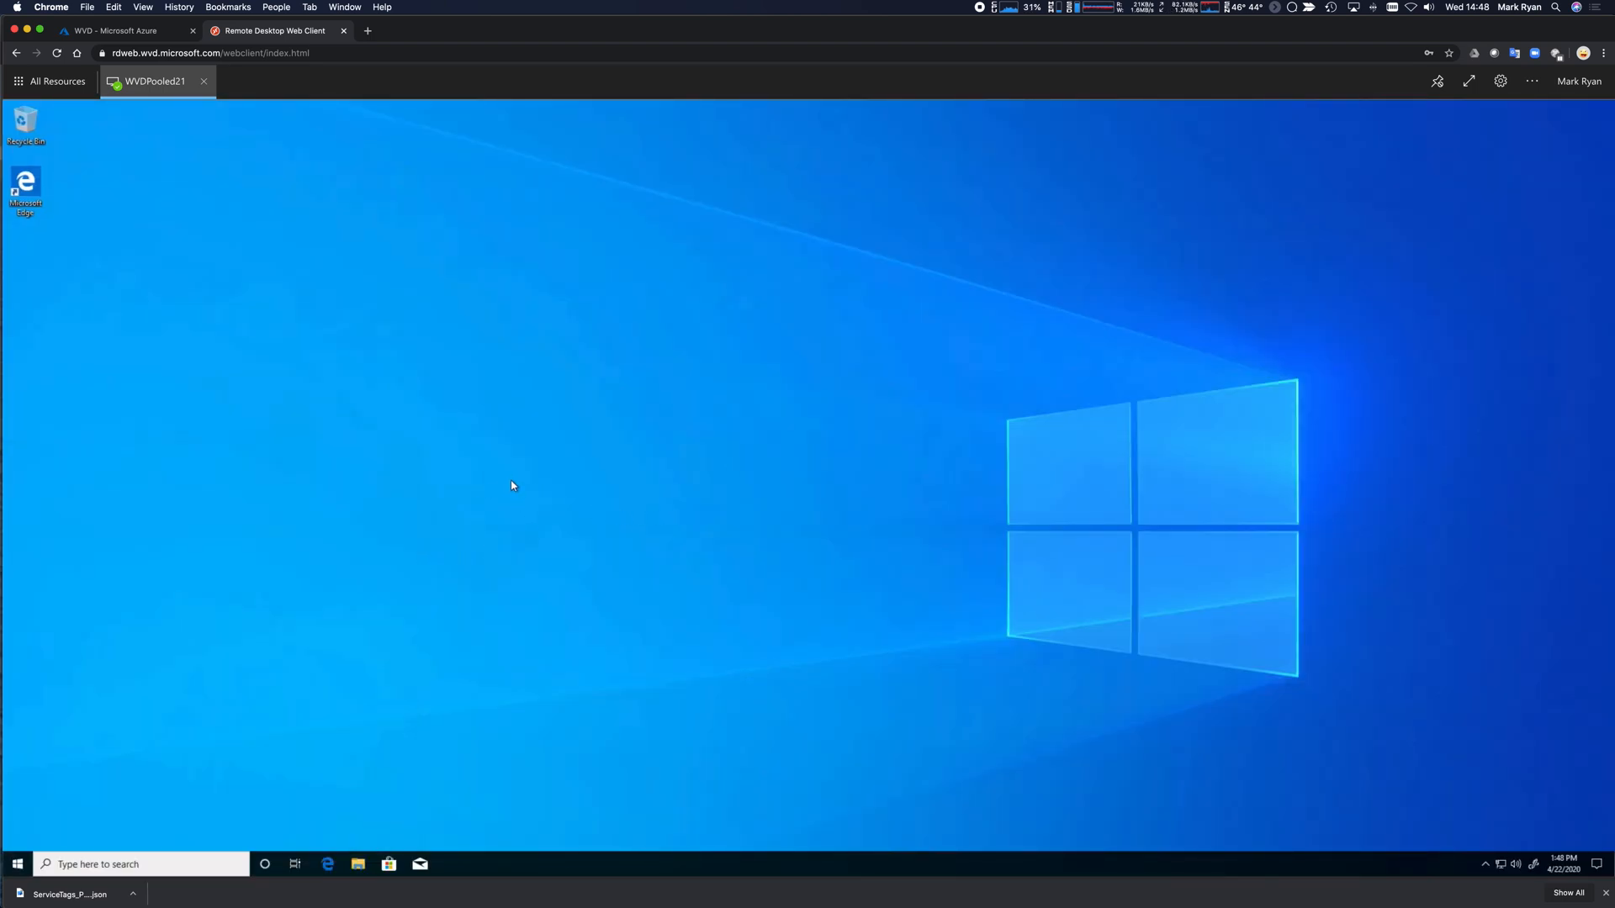
key(super+Tab)
key(super+Tab)
key(super+Tab)
key(super+Tab)
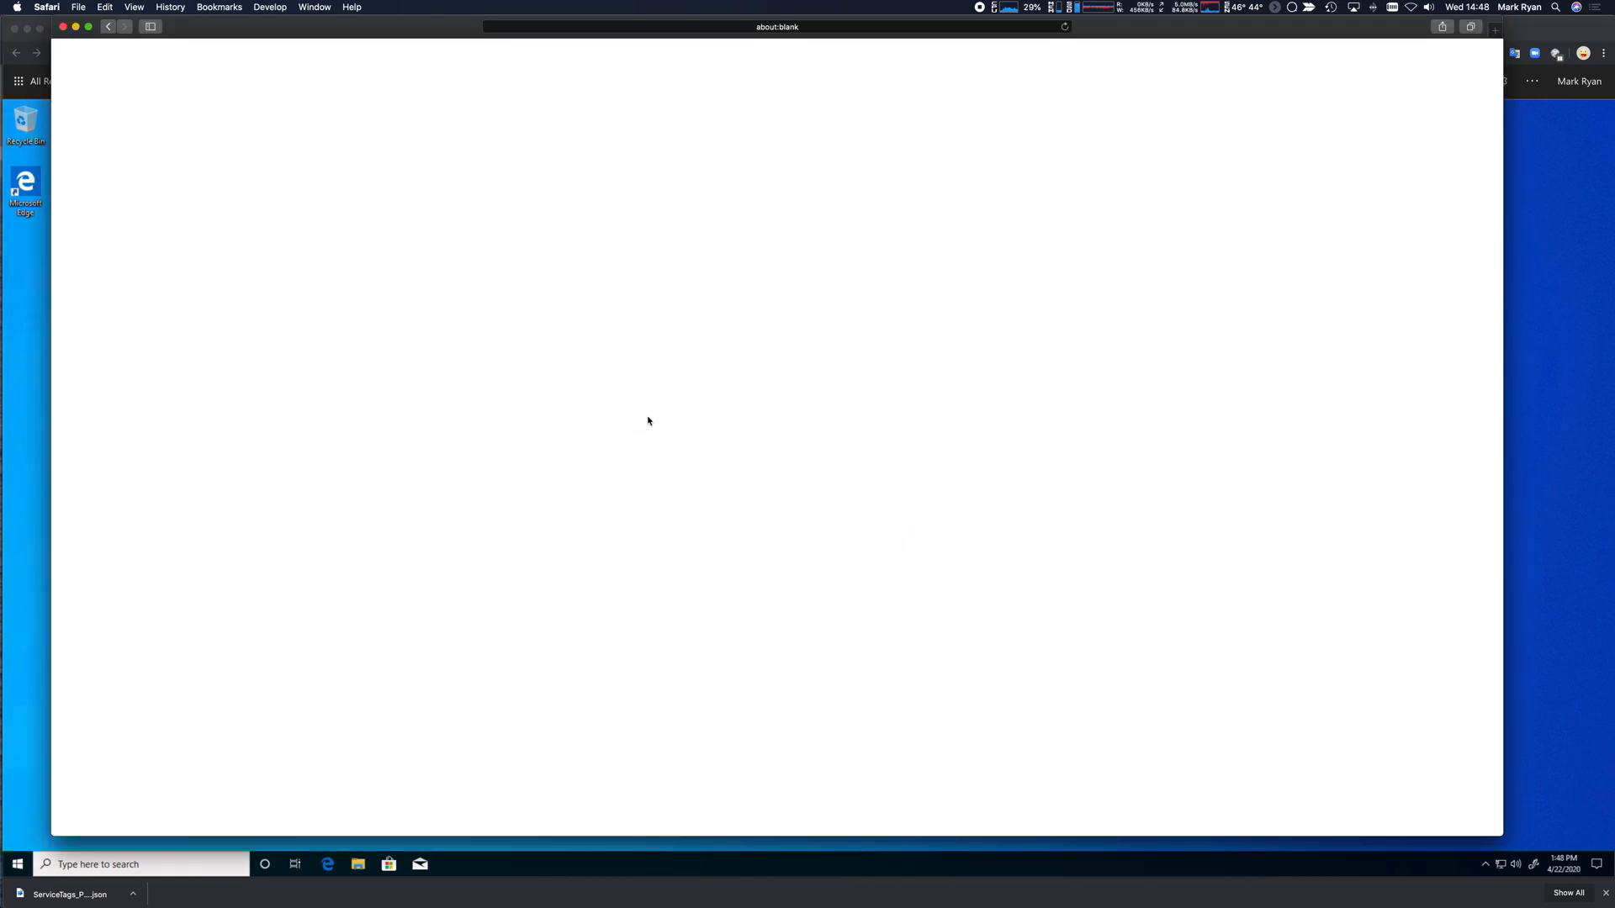
Load the rdwe web client in Safari, sign in with the second account, and launch WVDPooled-1.
key(super+l)
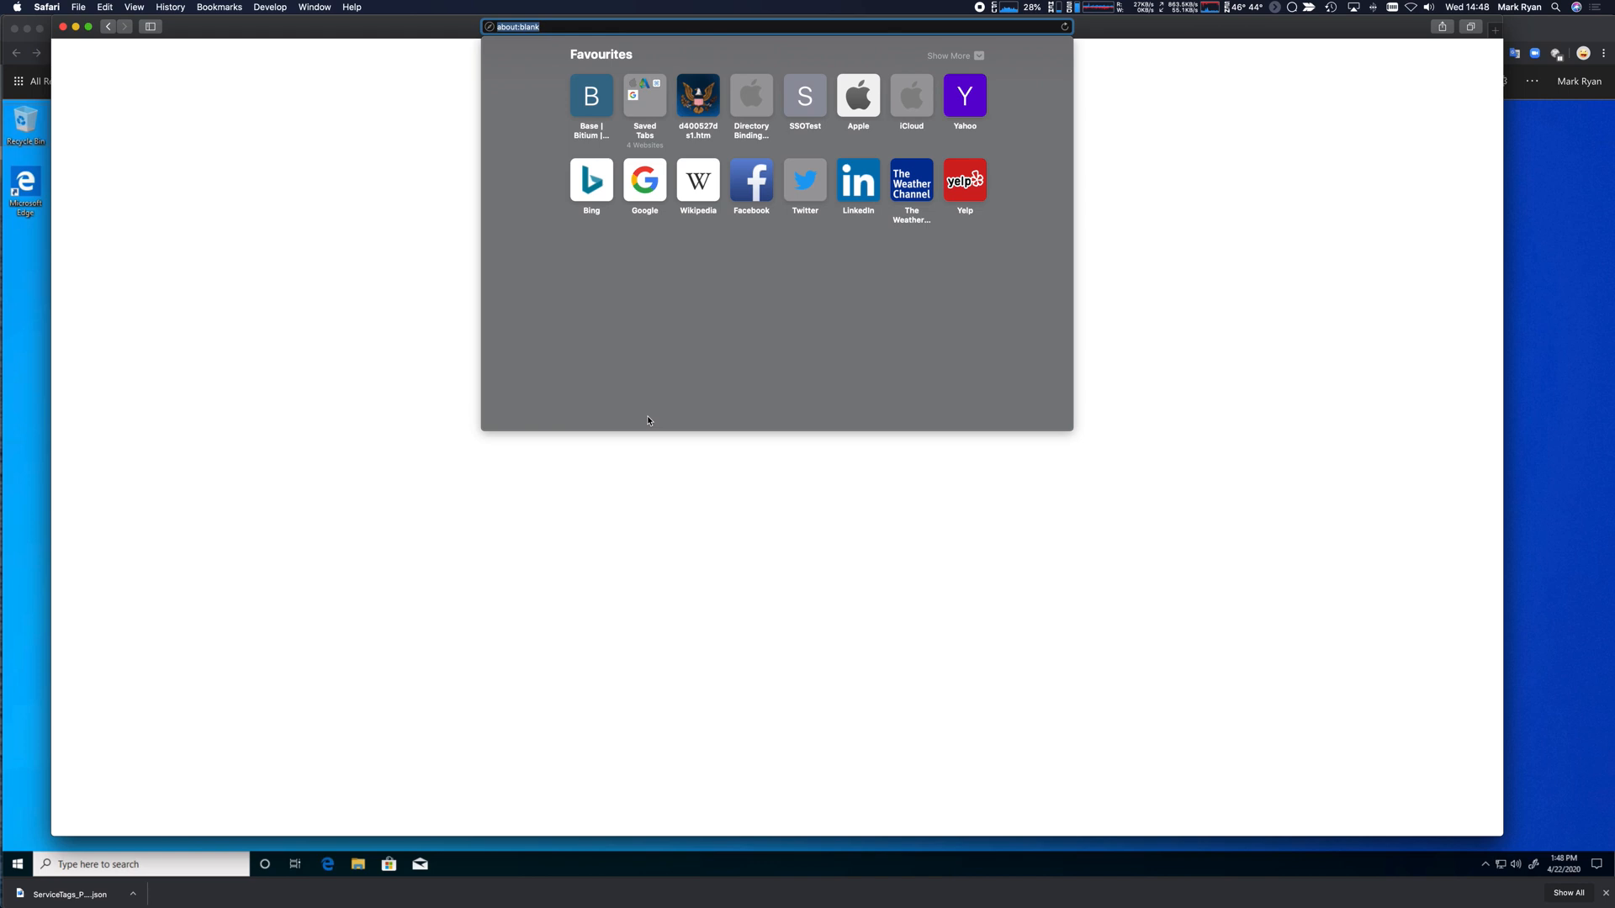
text(rdweb.wvd.microsoft.com/webclient/index.html)
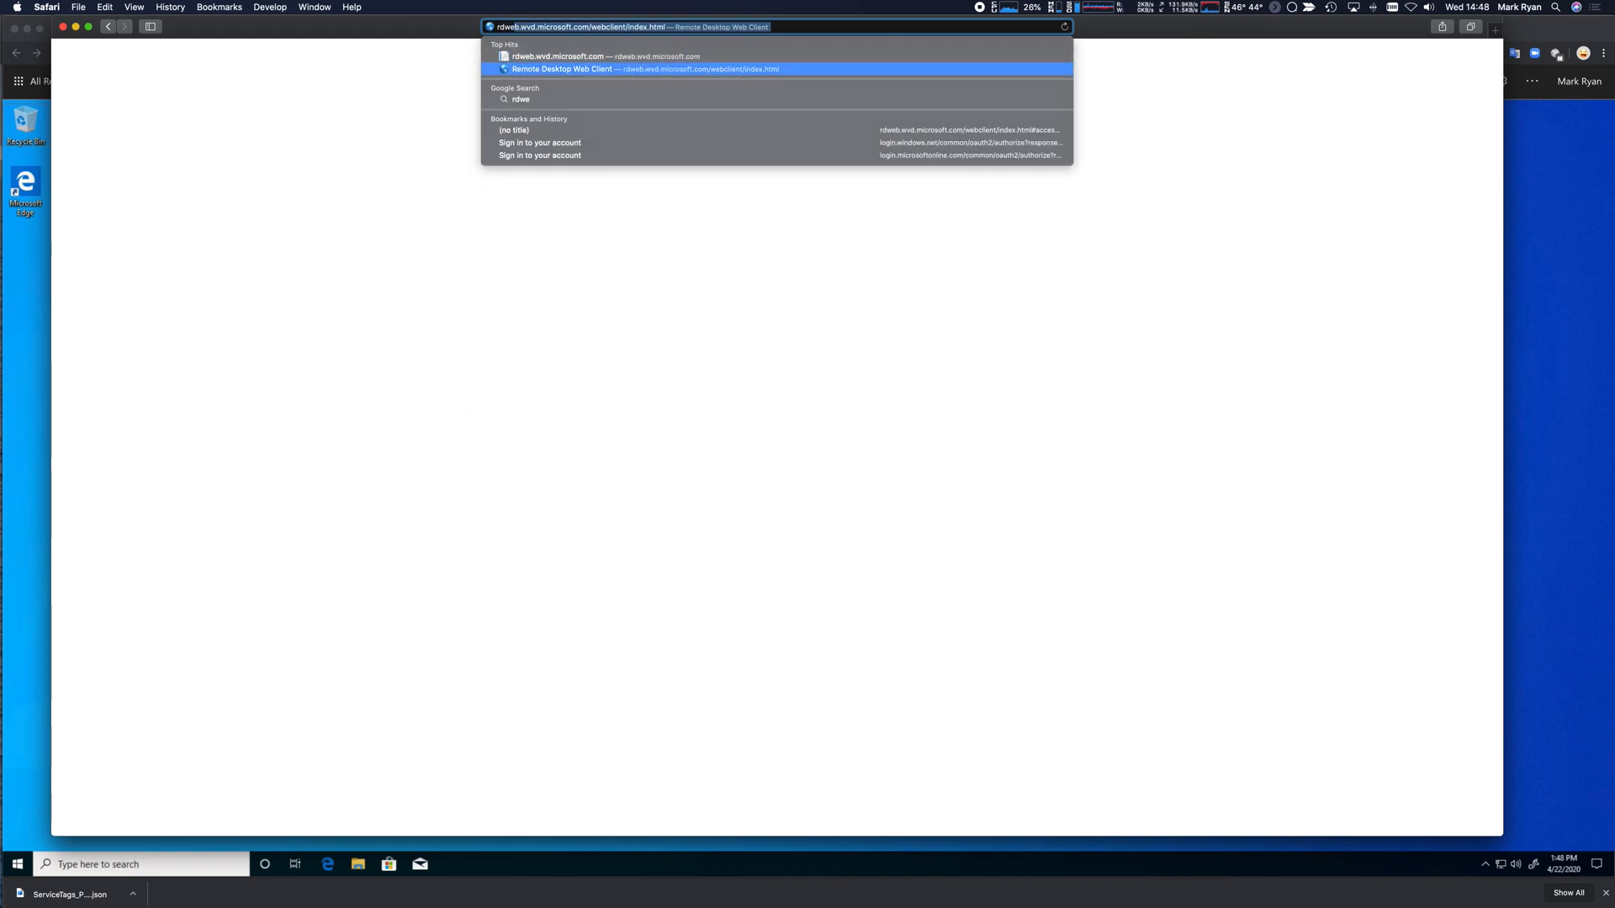
key(Return)
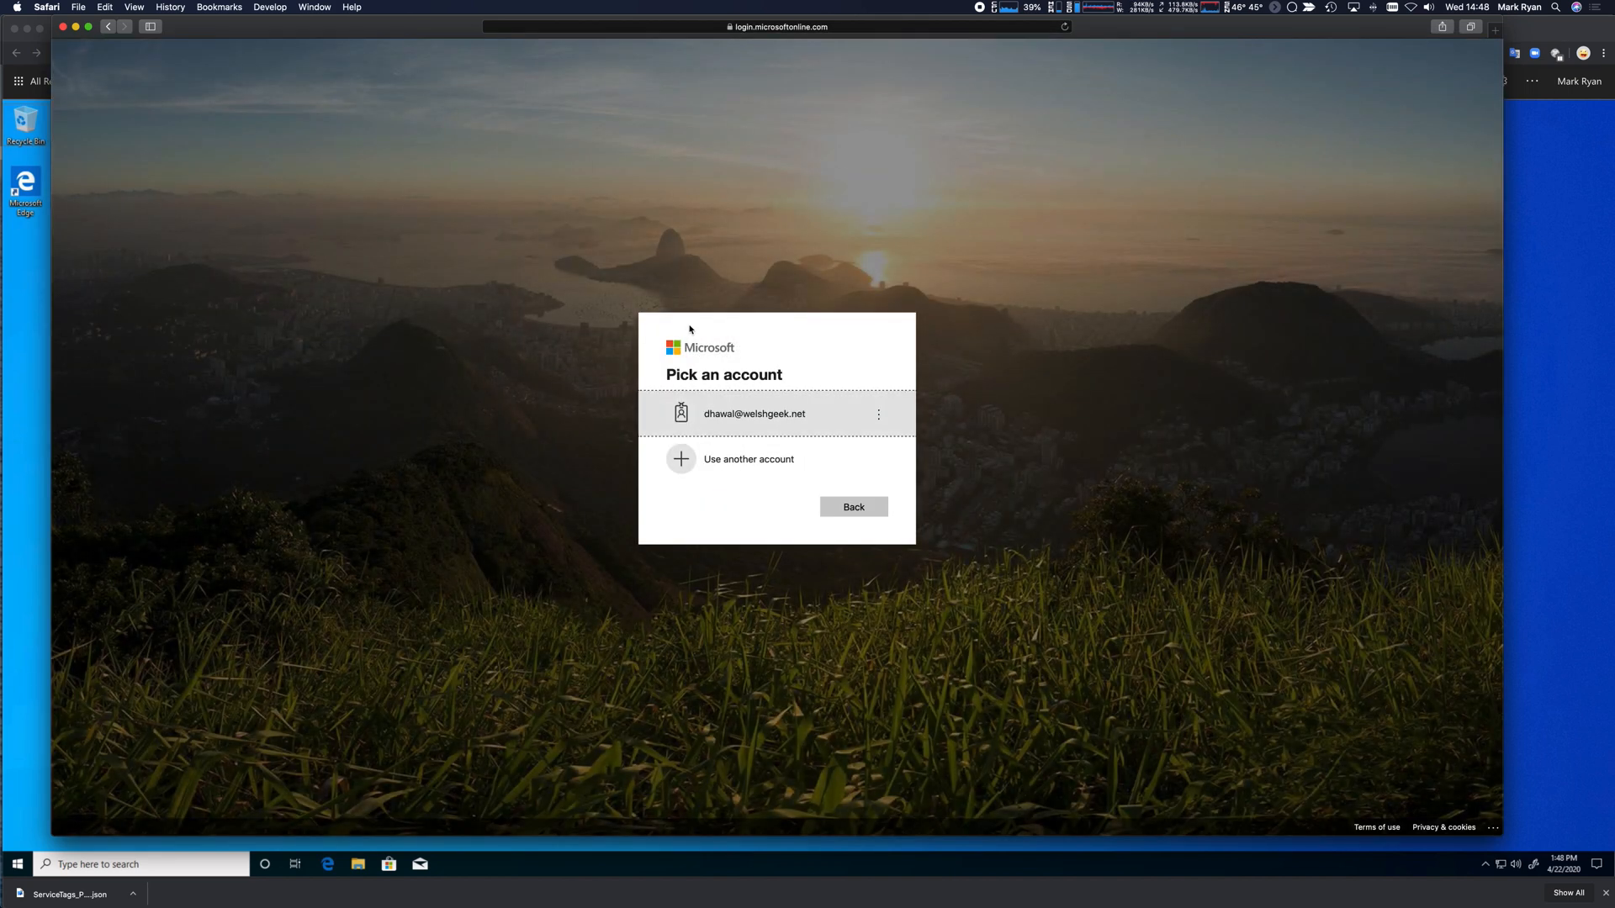
click(748, 408)
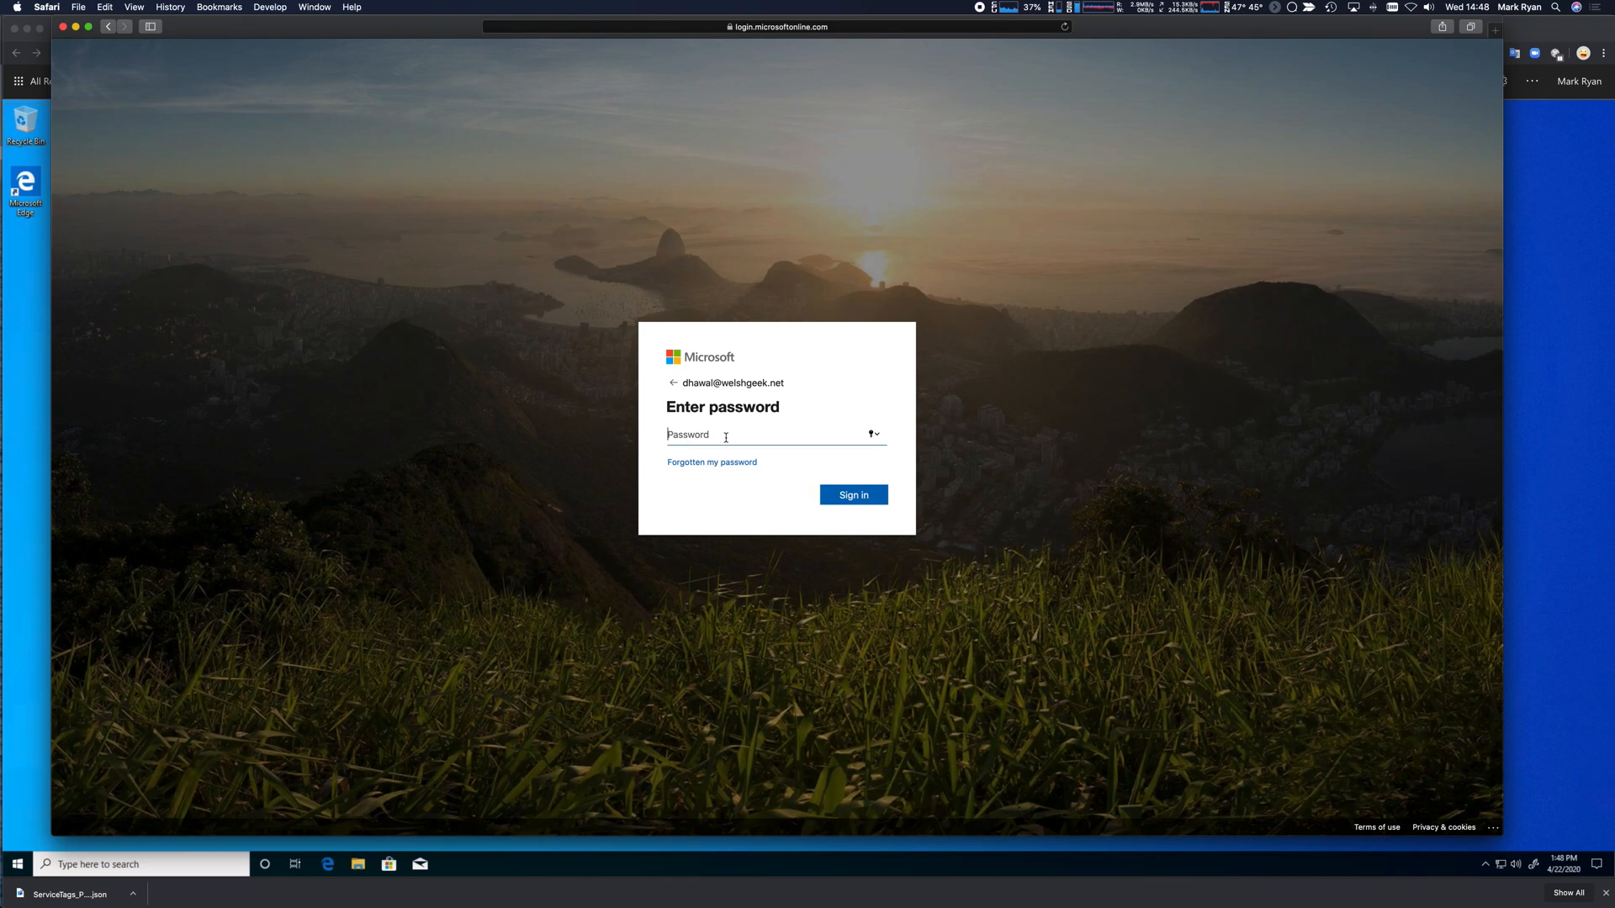
text(••••••••••)
key(Return)
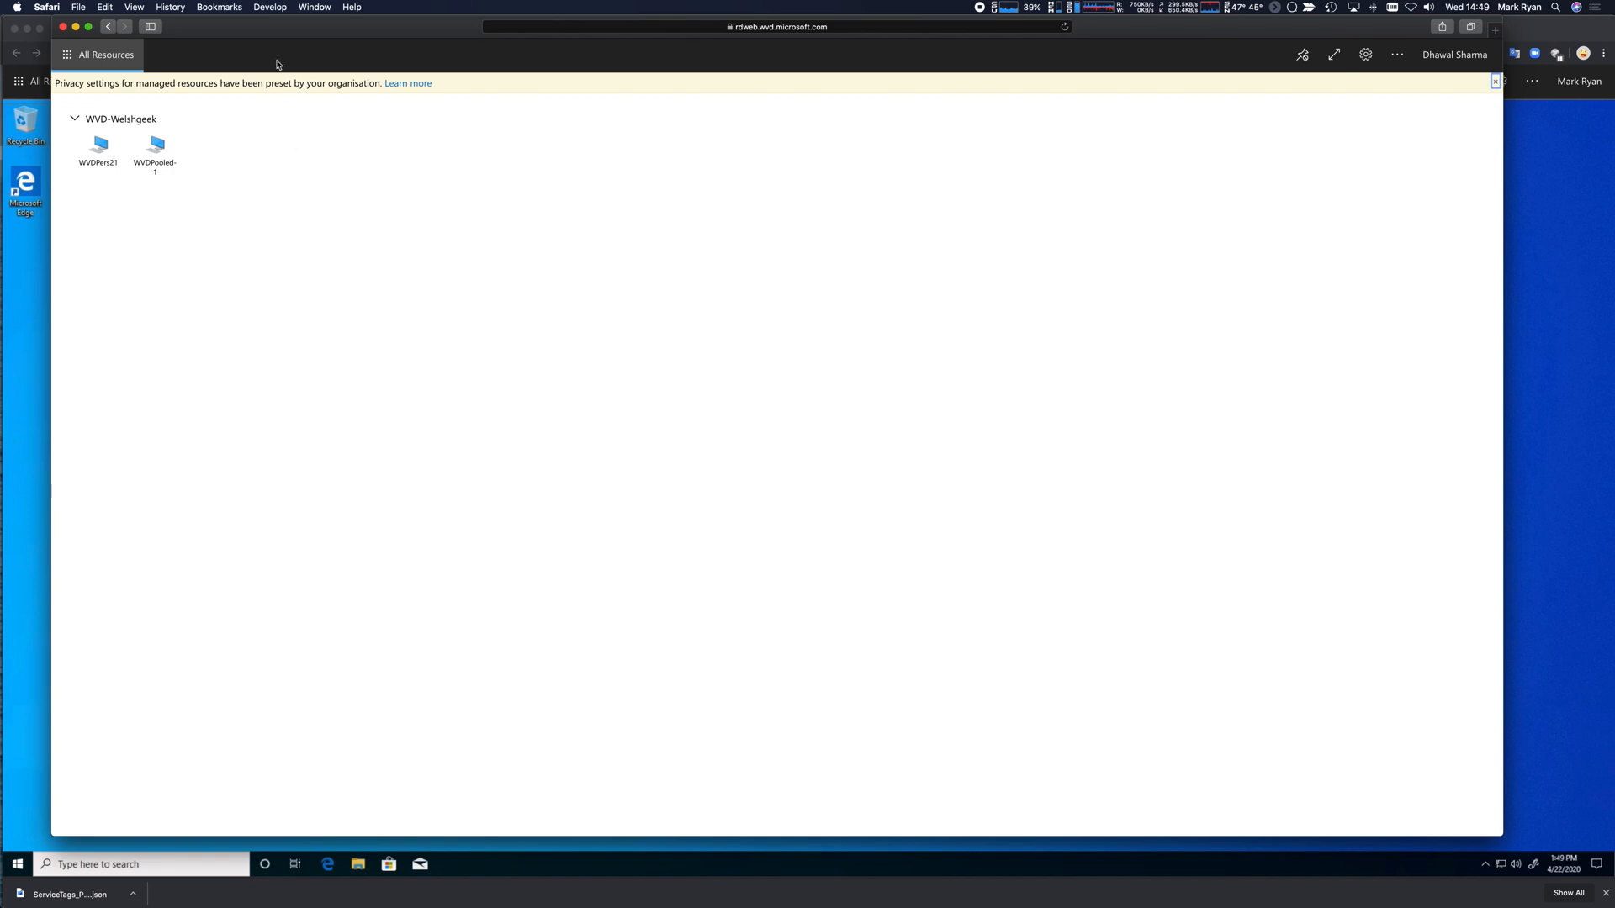
click(164, 151)
Allow local resources and sign in to WVDPooled21 as the second user, choosing to sign in anyway.
click(622, 469)
click(865, 505)
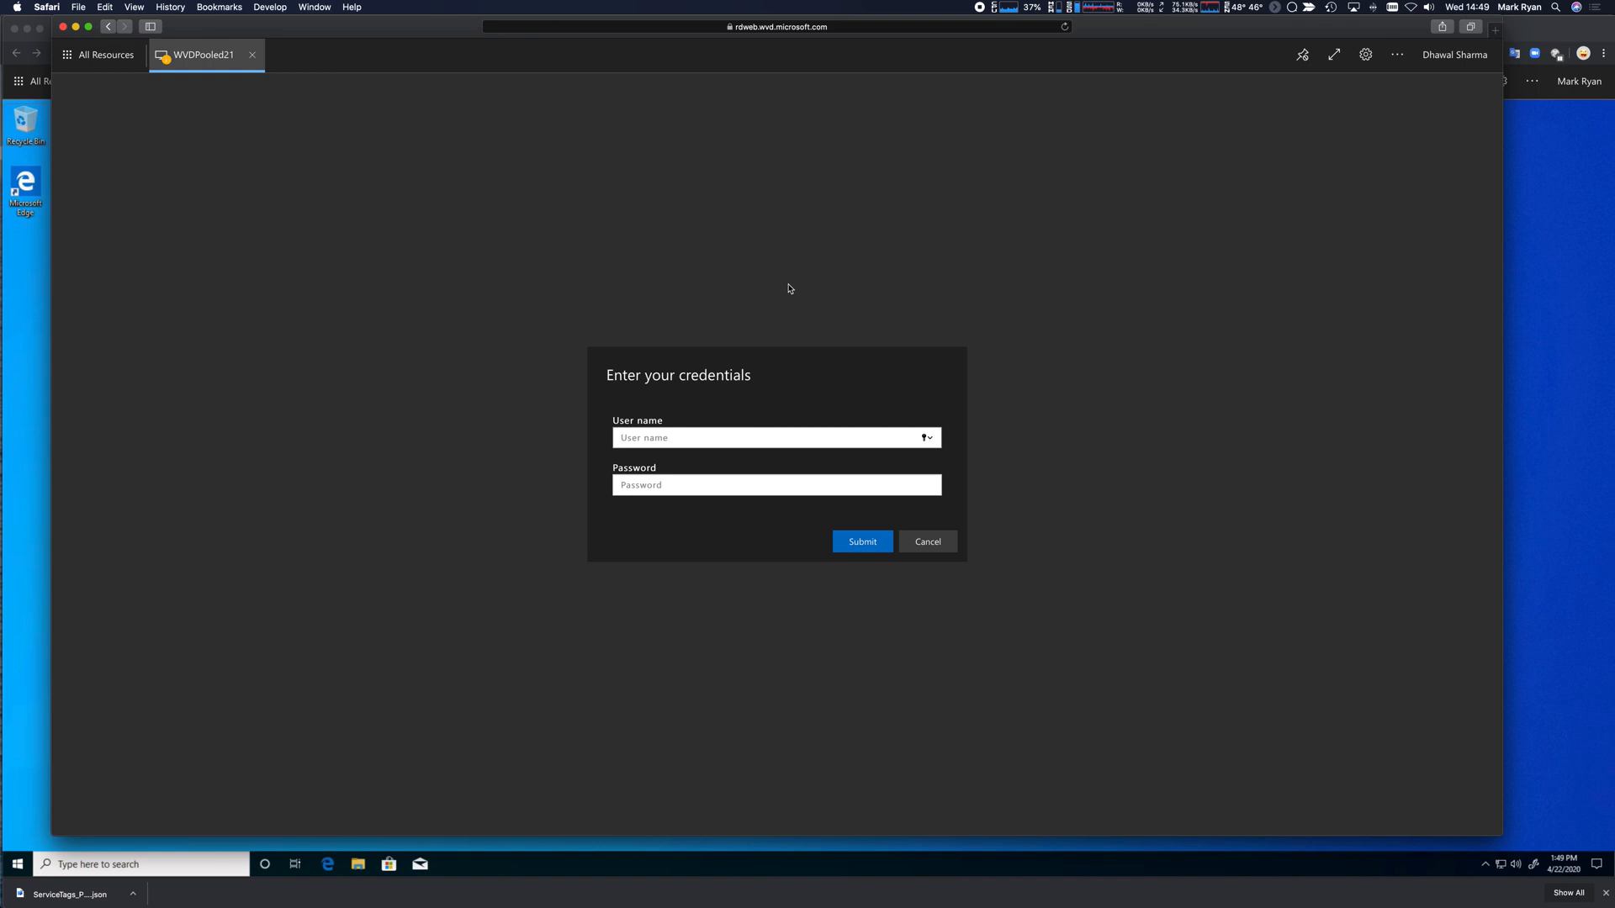
key(Tab)
text(••••••••••)
key(Return)
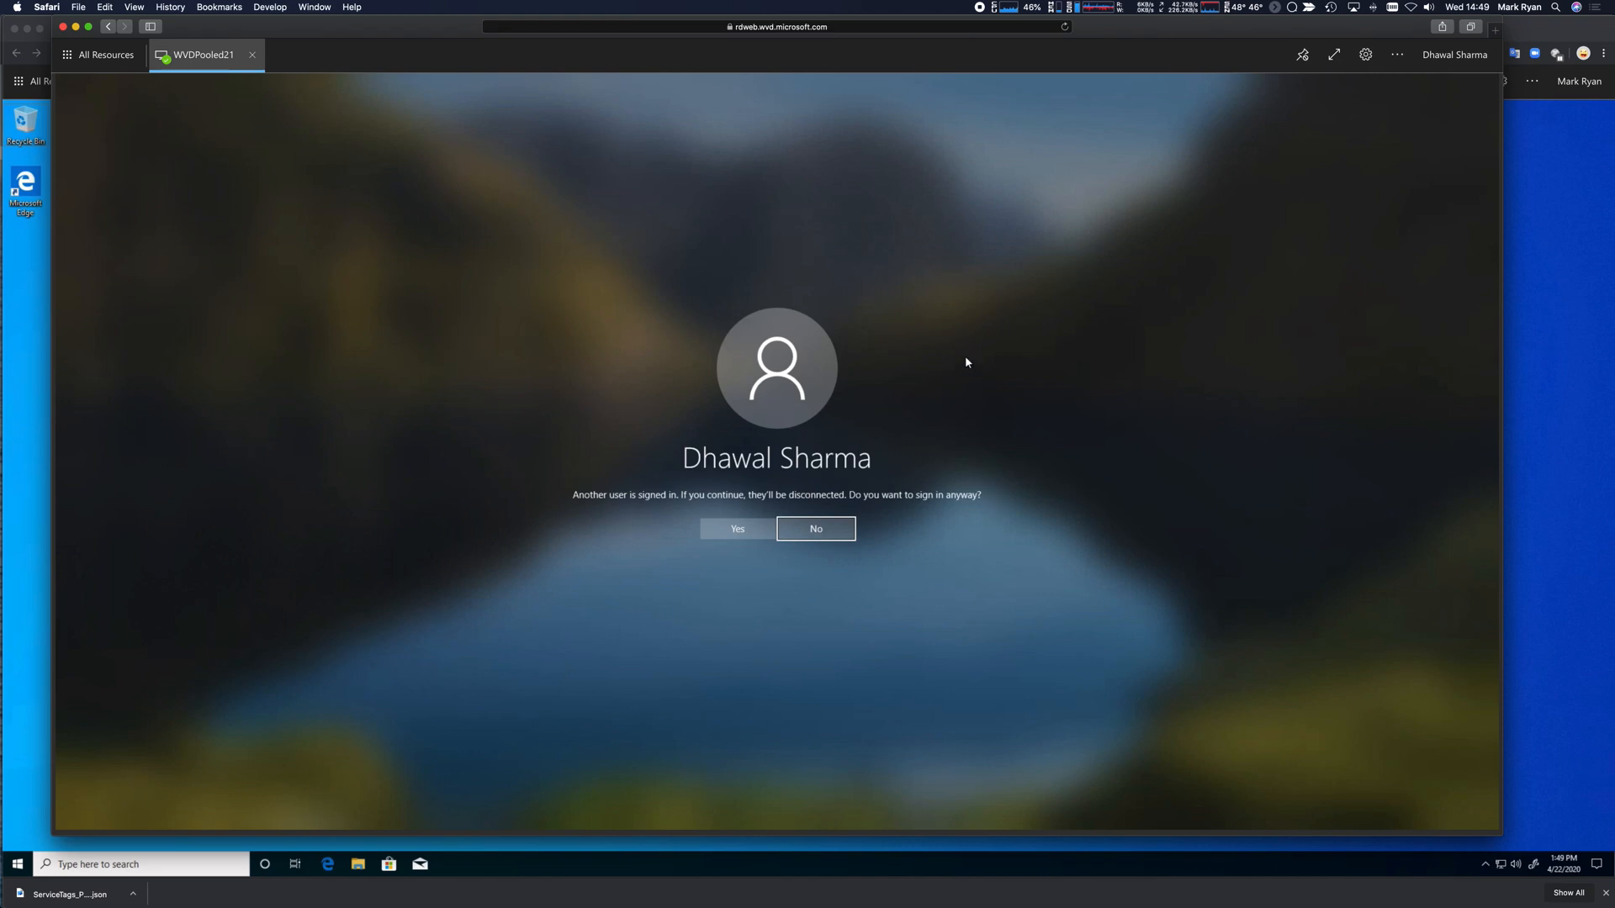
mouse_move(384, 33)
mouse_down()
mouse_move(1431, 357)
mouse_move(699, 52)
mouse_move(378, 33)
mouse_up()
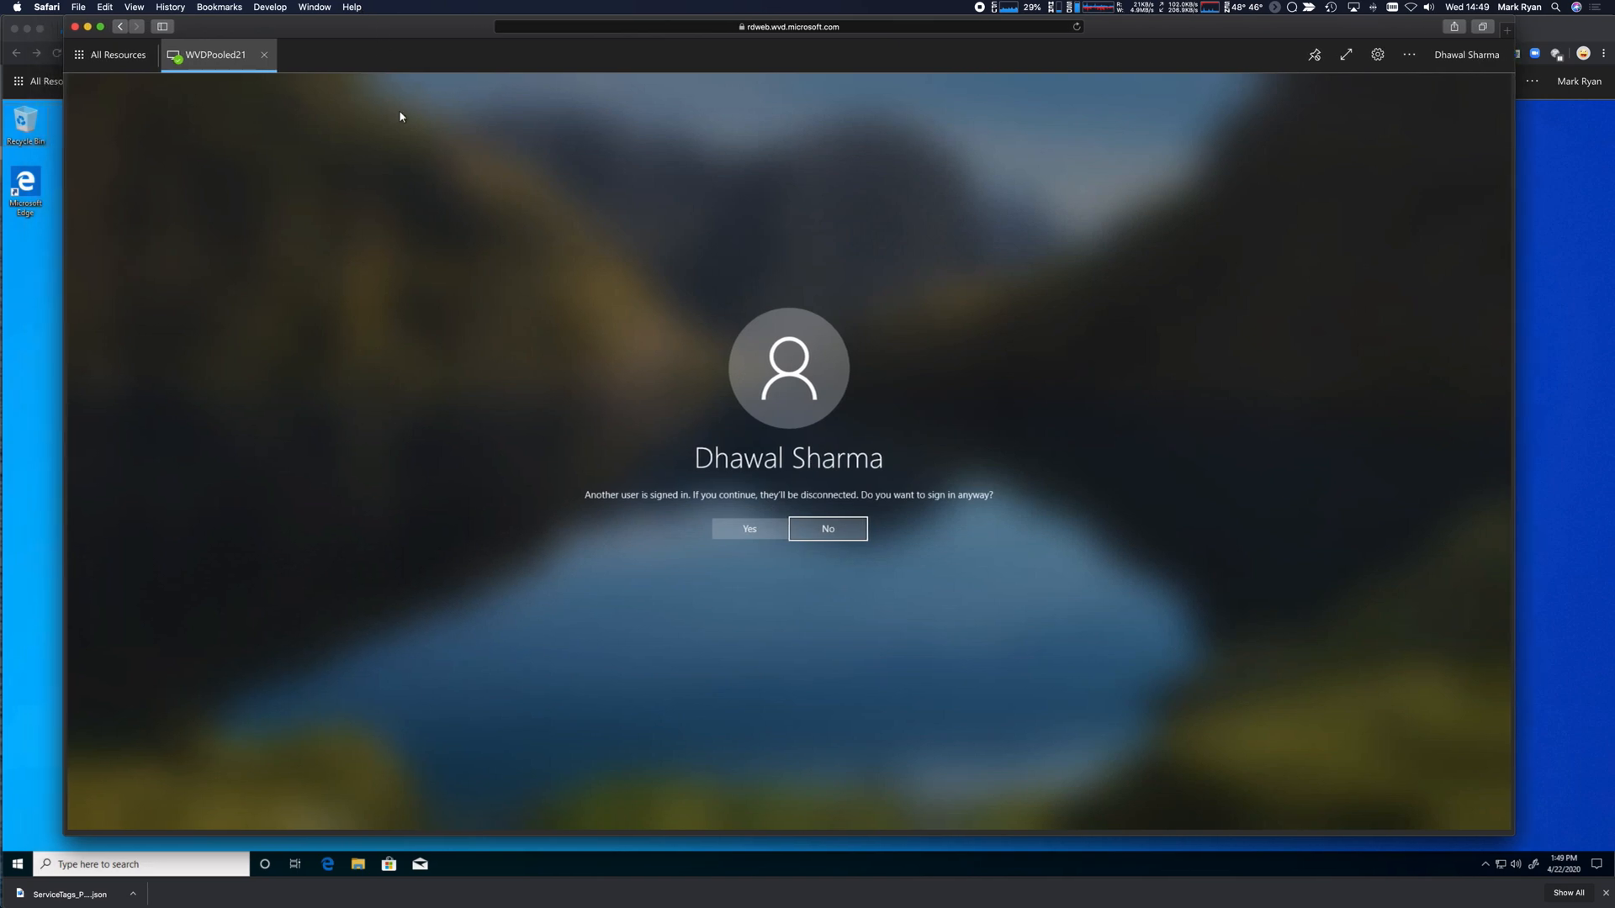
click(751, 530)
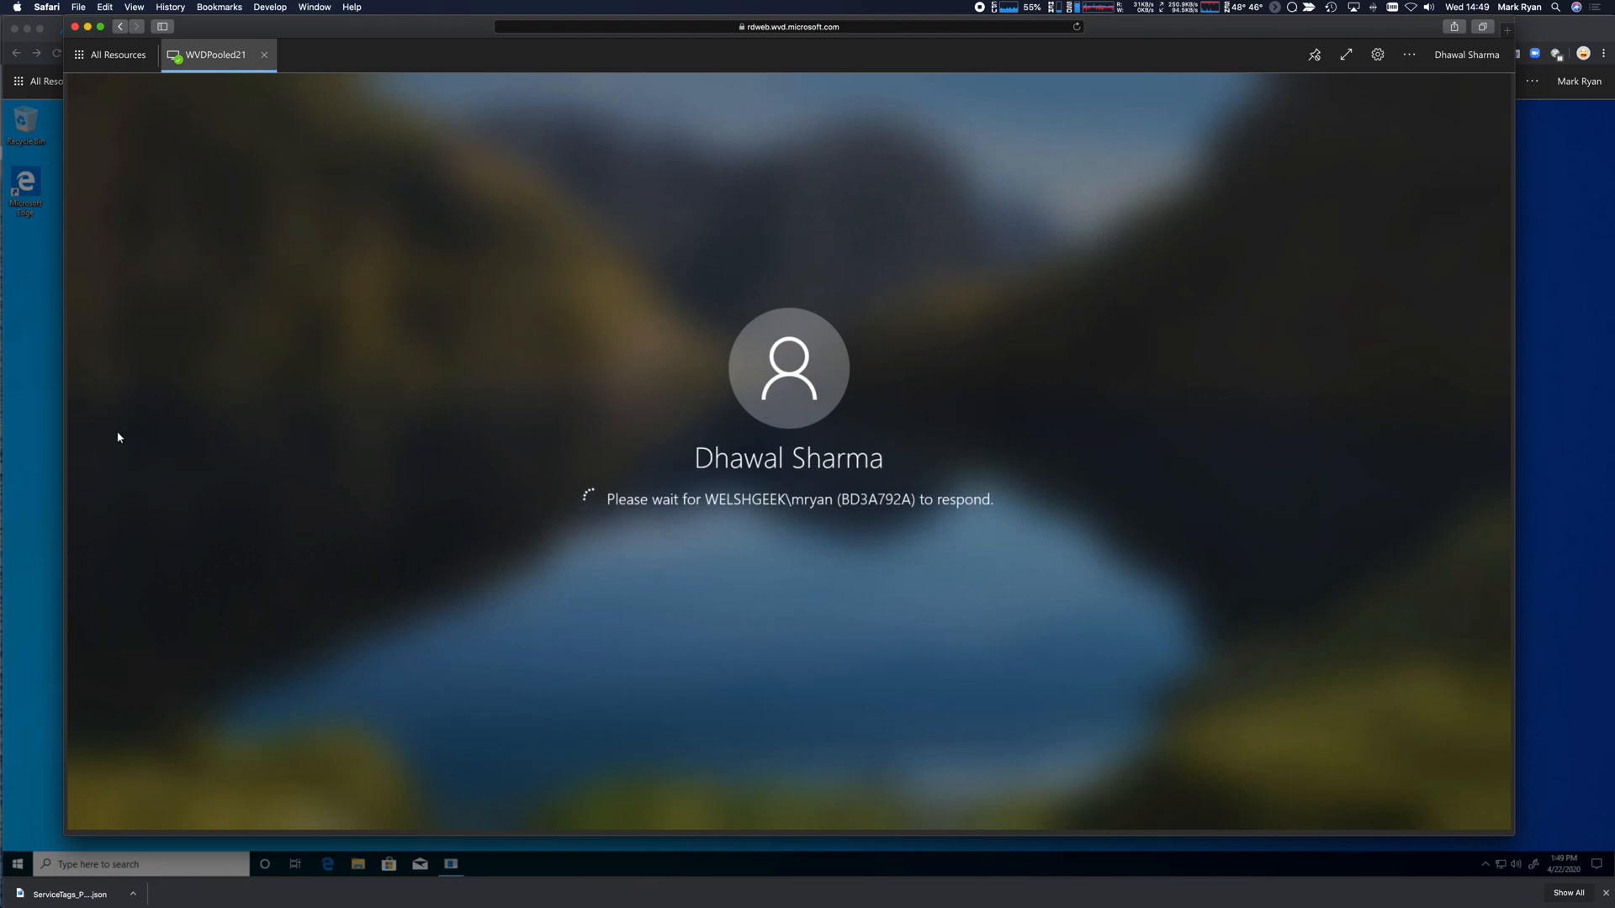
Deny the disconnect request in the first user's session and acknowledge the denial.
click(38, 417)
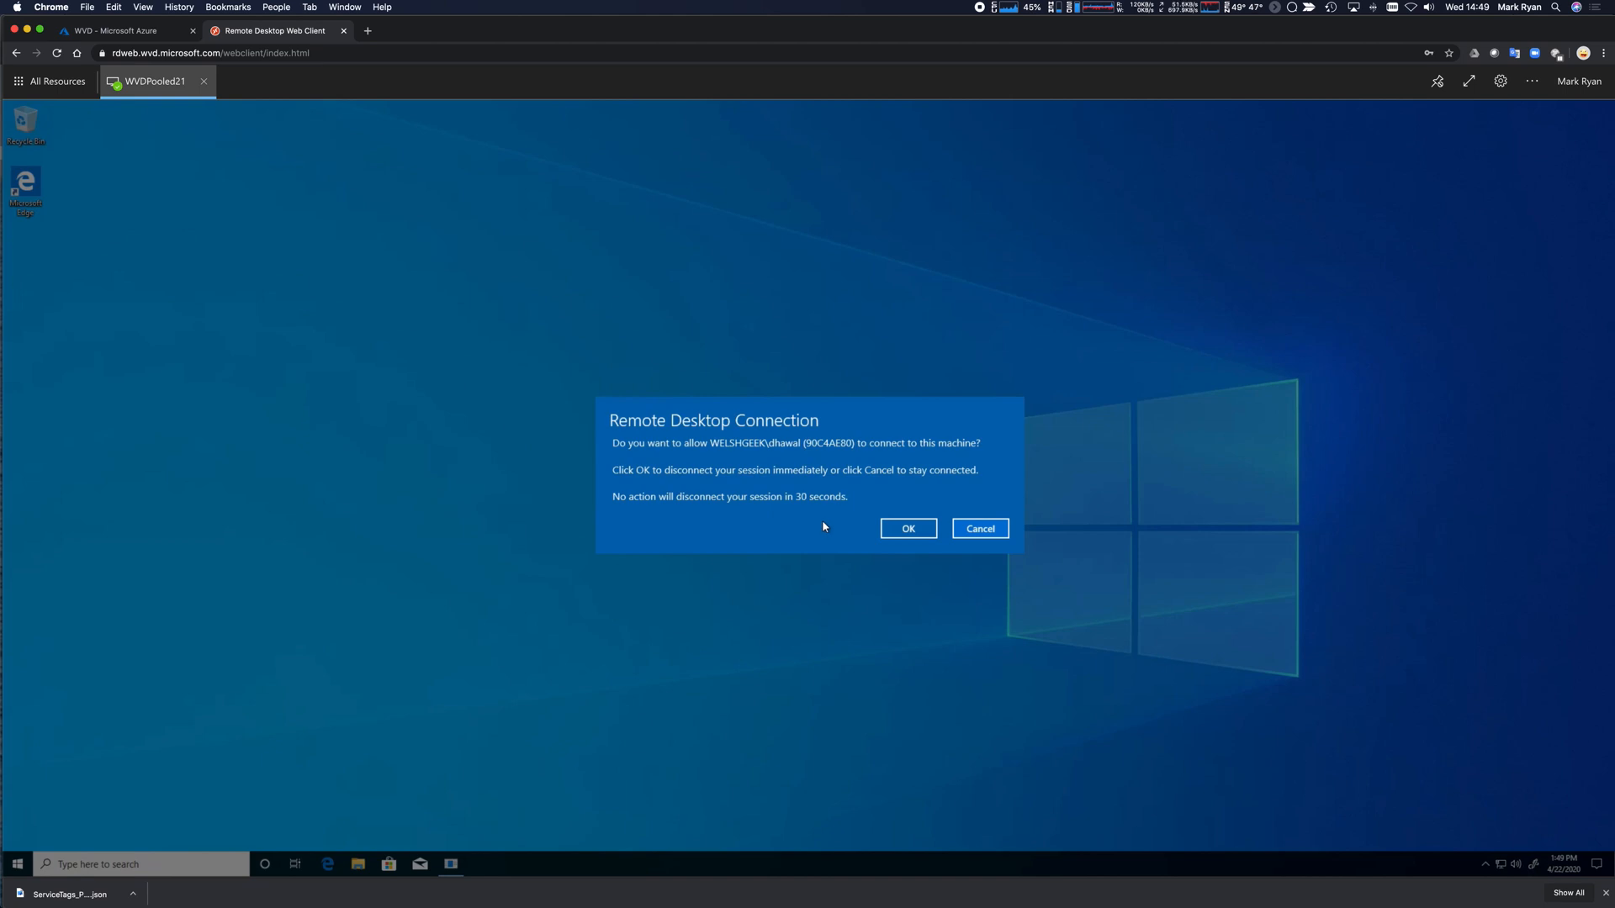
click(978, 530)
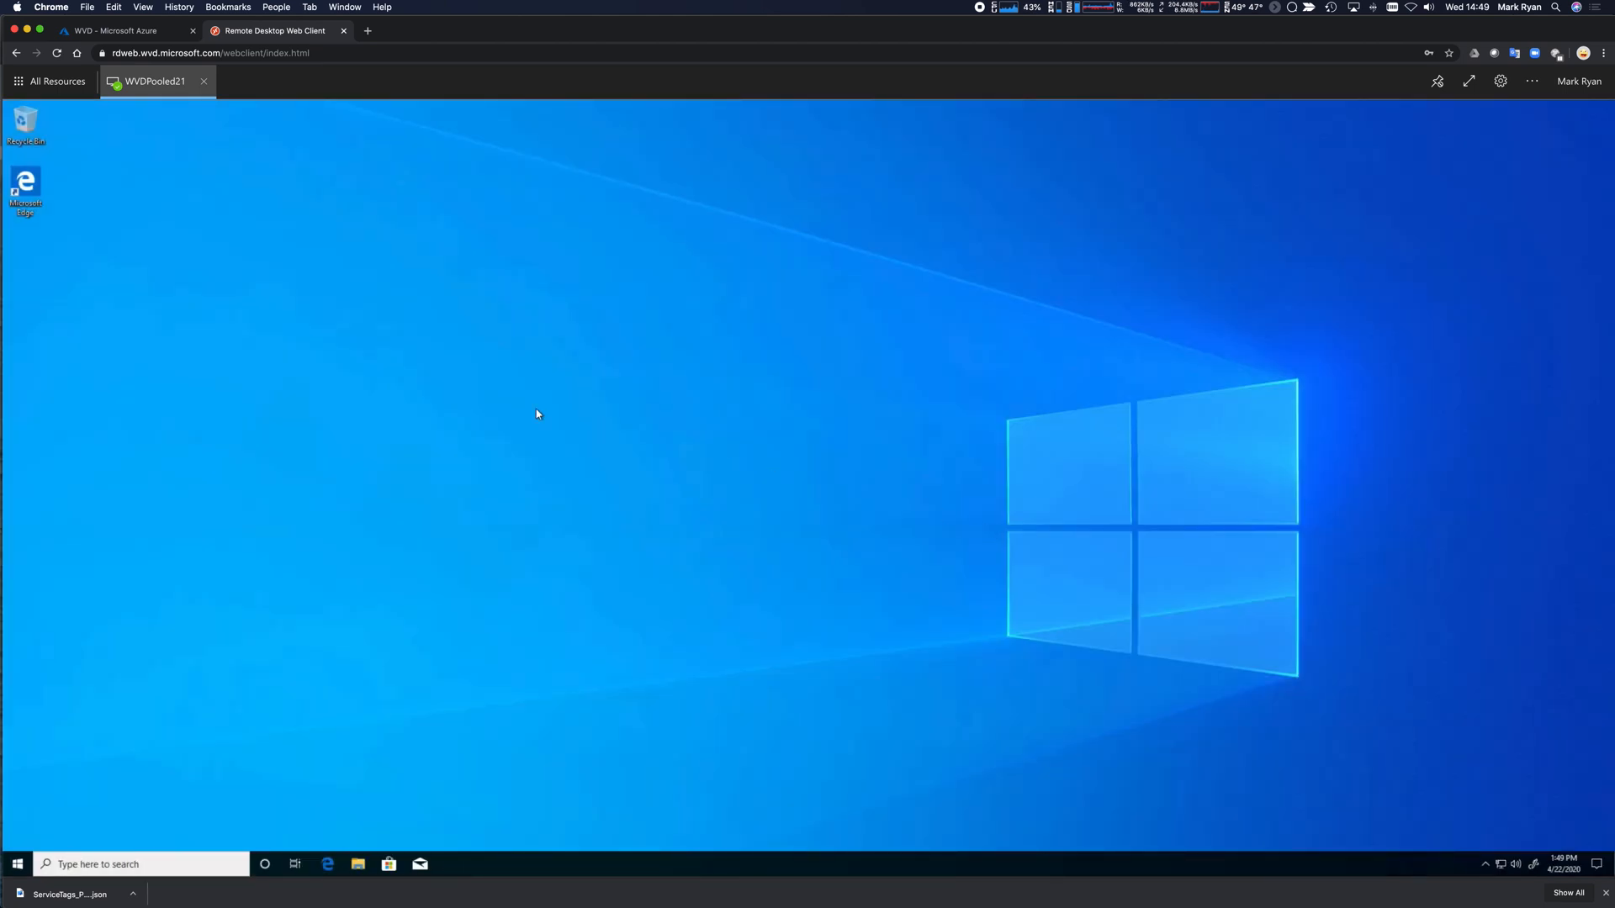
key(super+Tab)
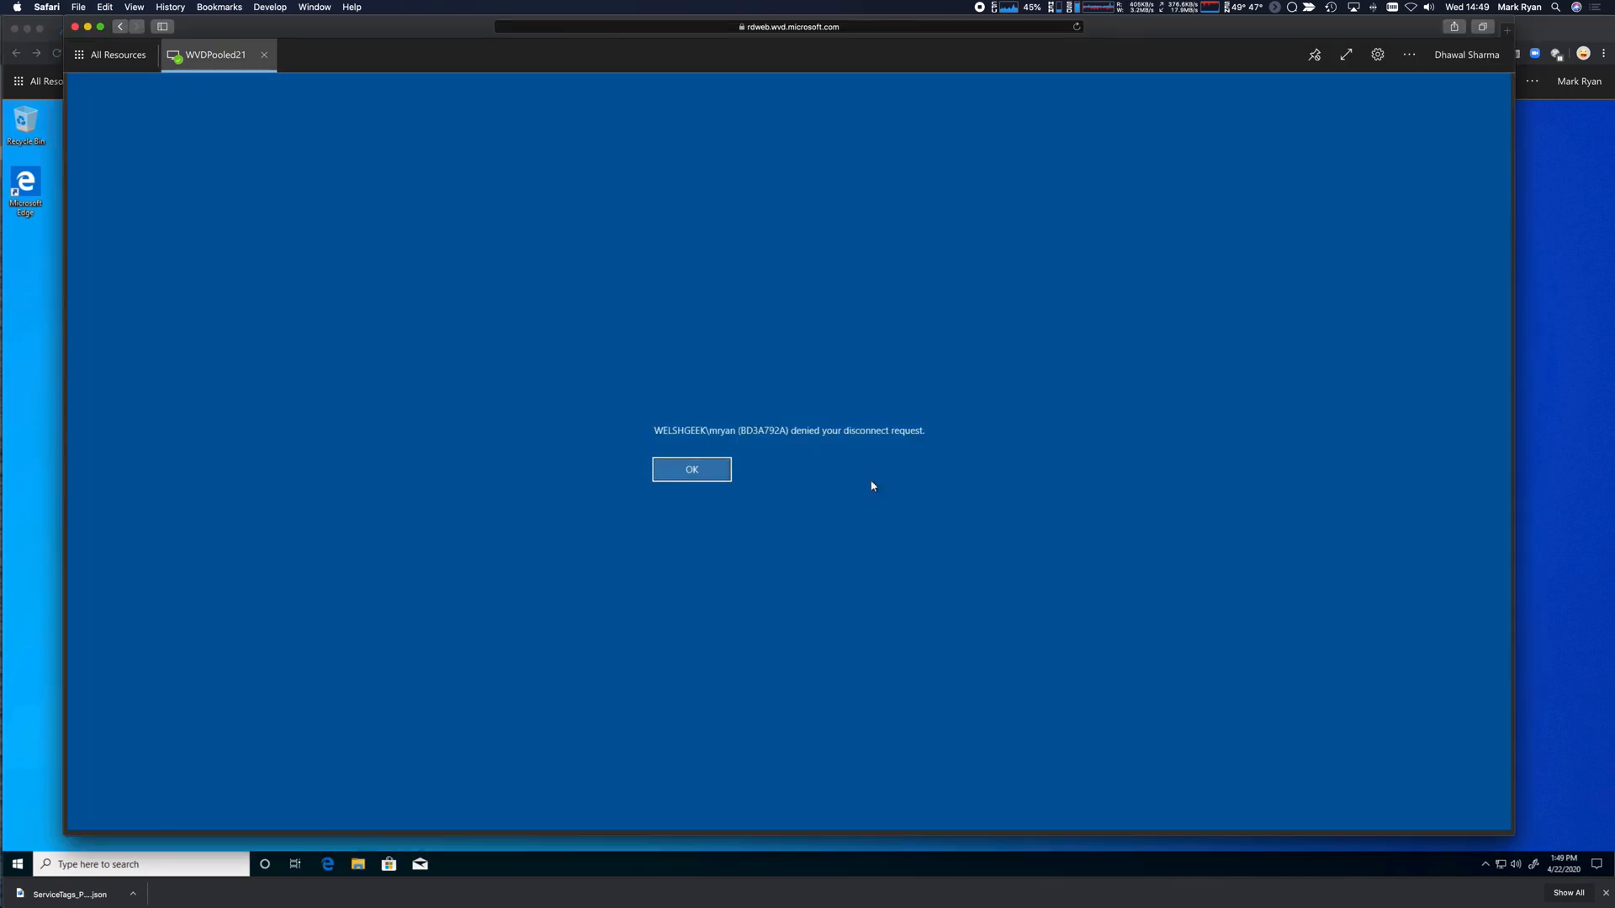
click(705, 477)
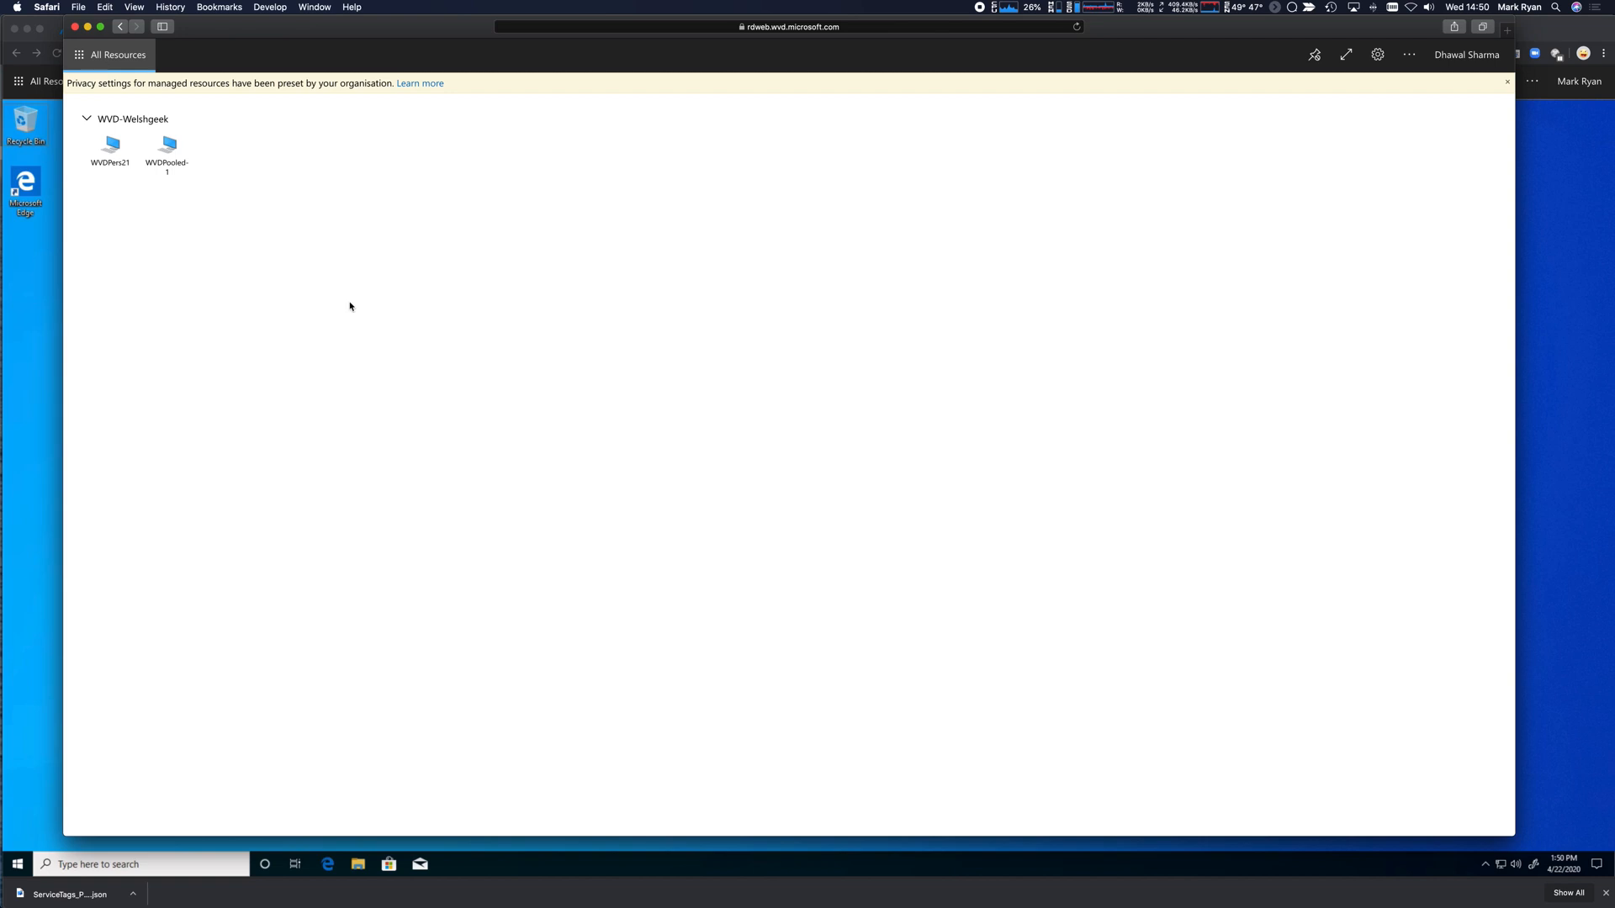
Sign in to the WVDPers21 personal desktop as the second user, then bring WVDPooled21 forward.
click(114, 161)
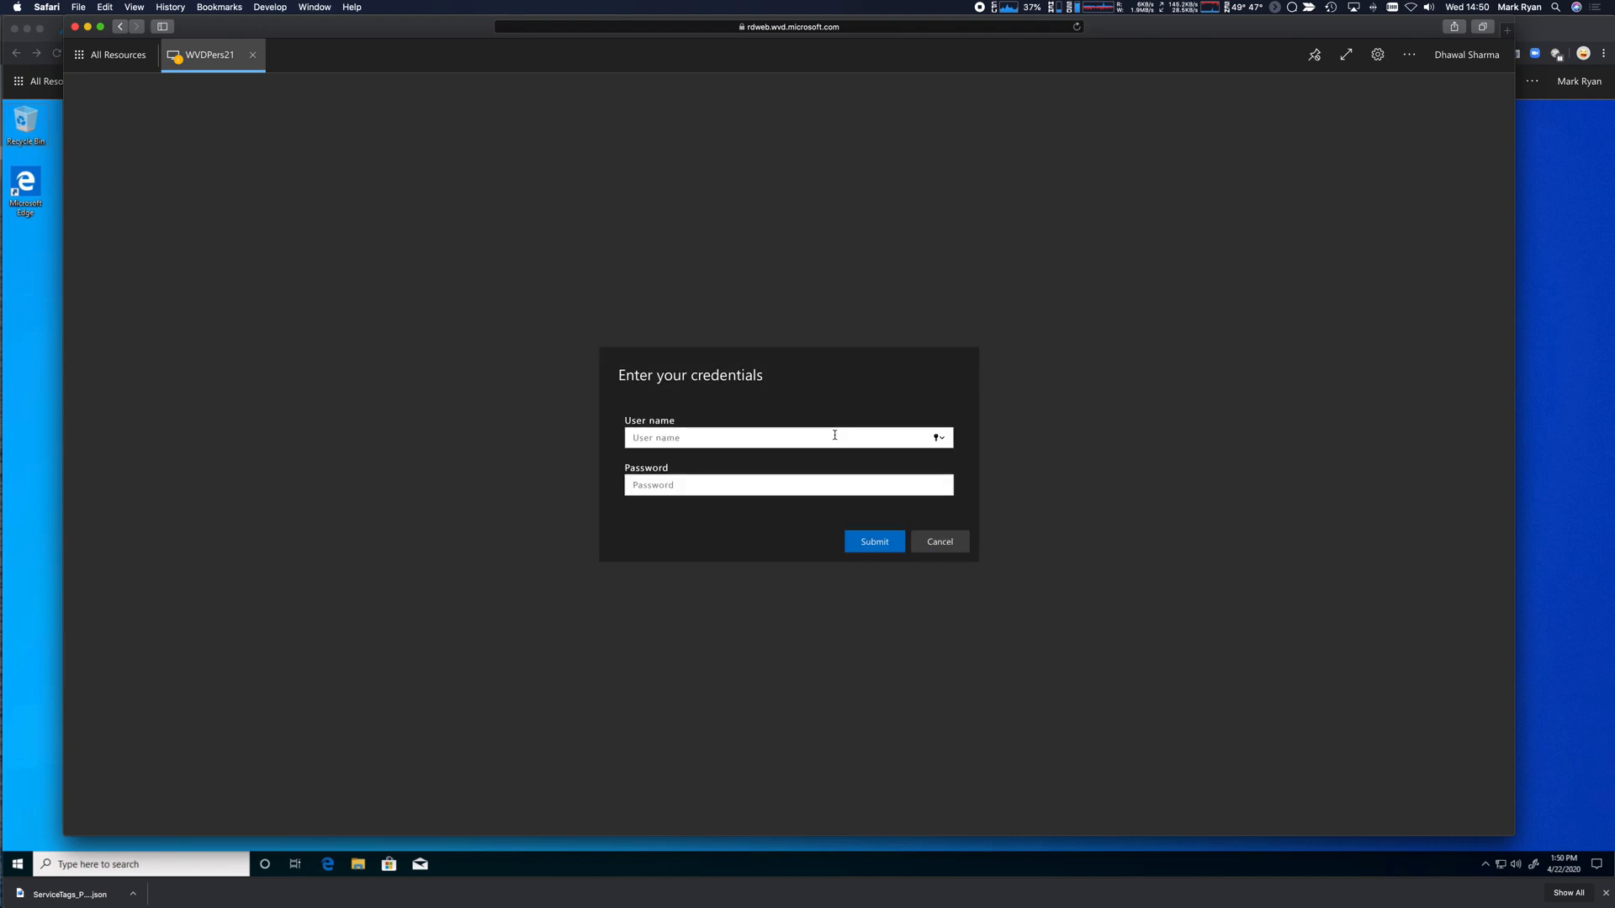
key(Tab)
text(•••••••••••)
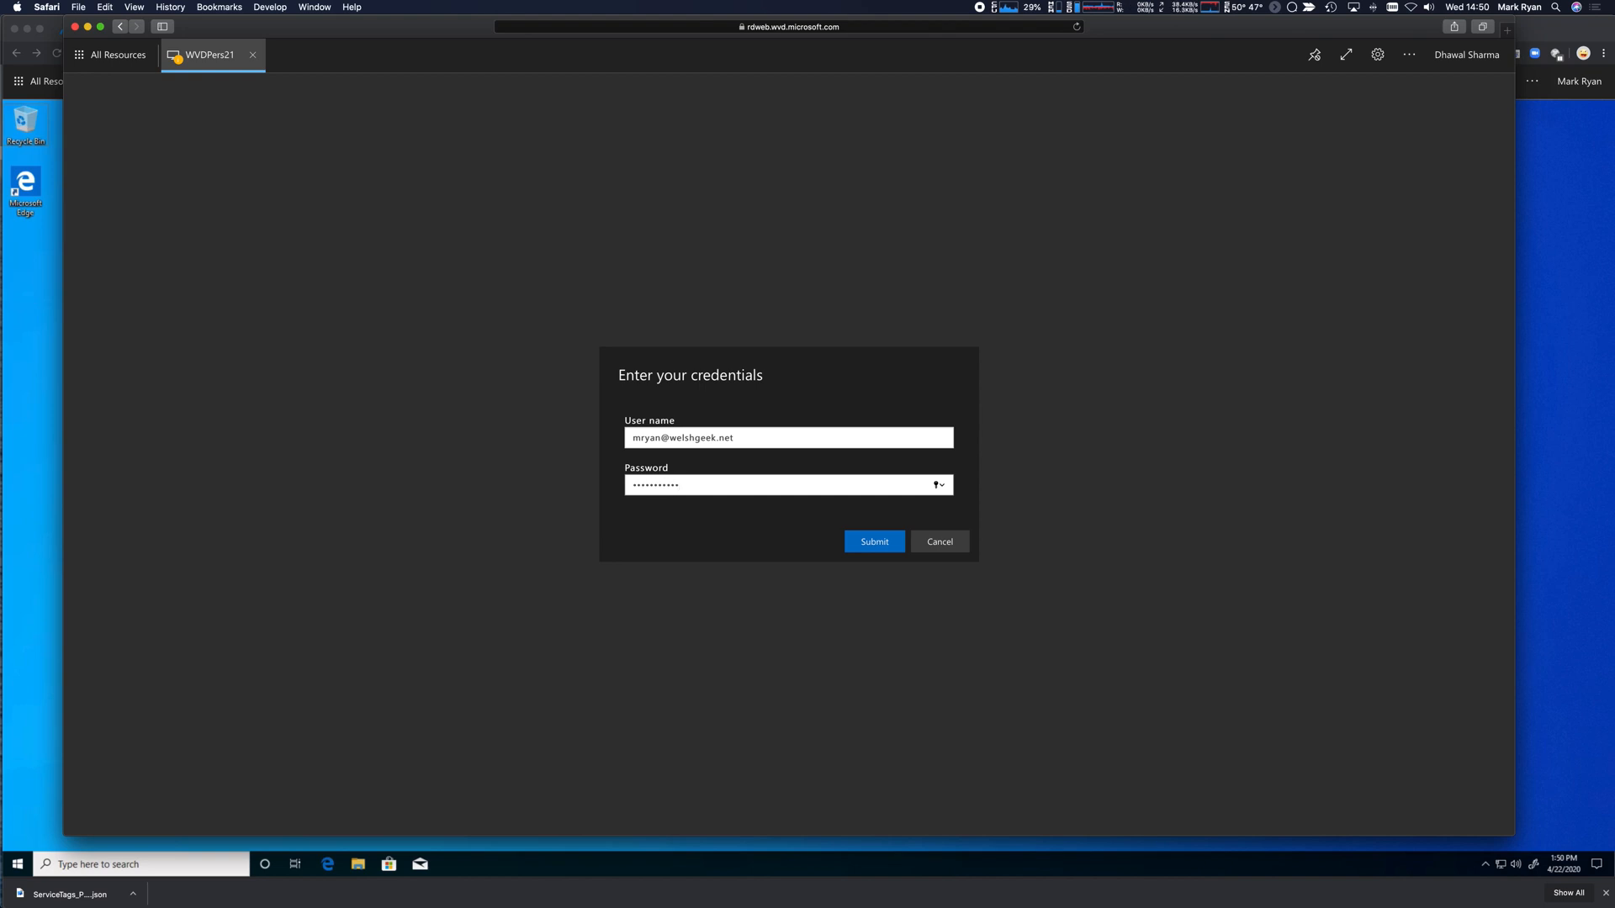
key(shift+Tab)
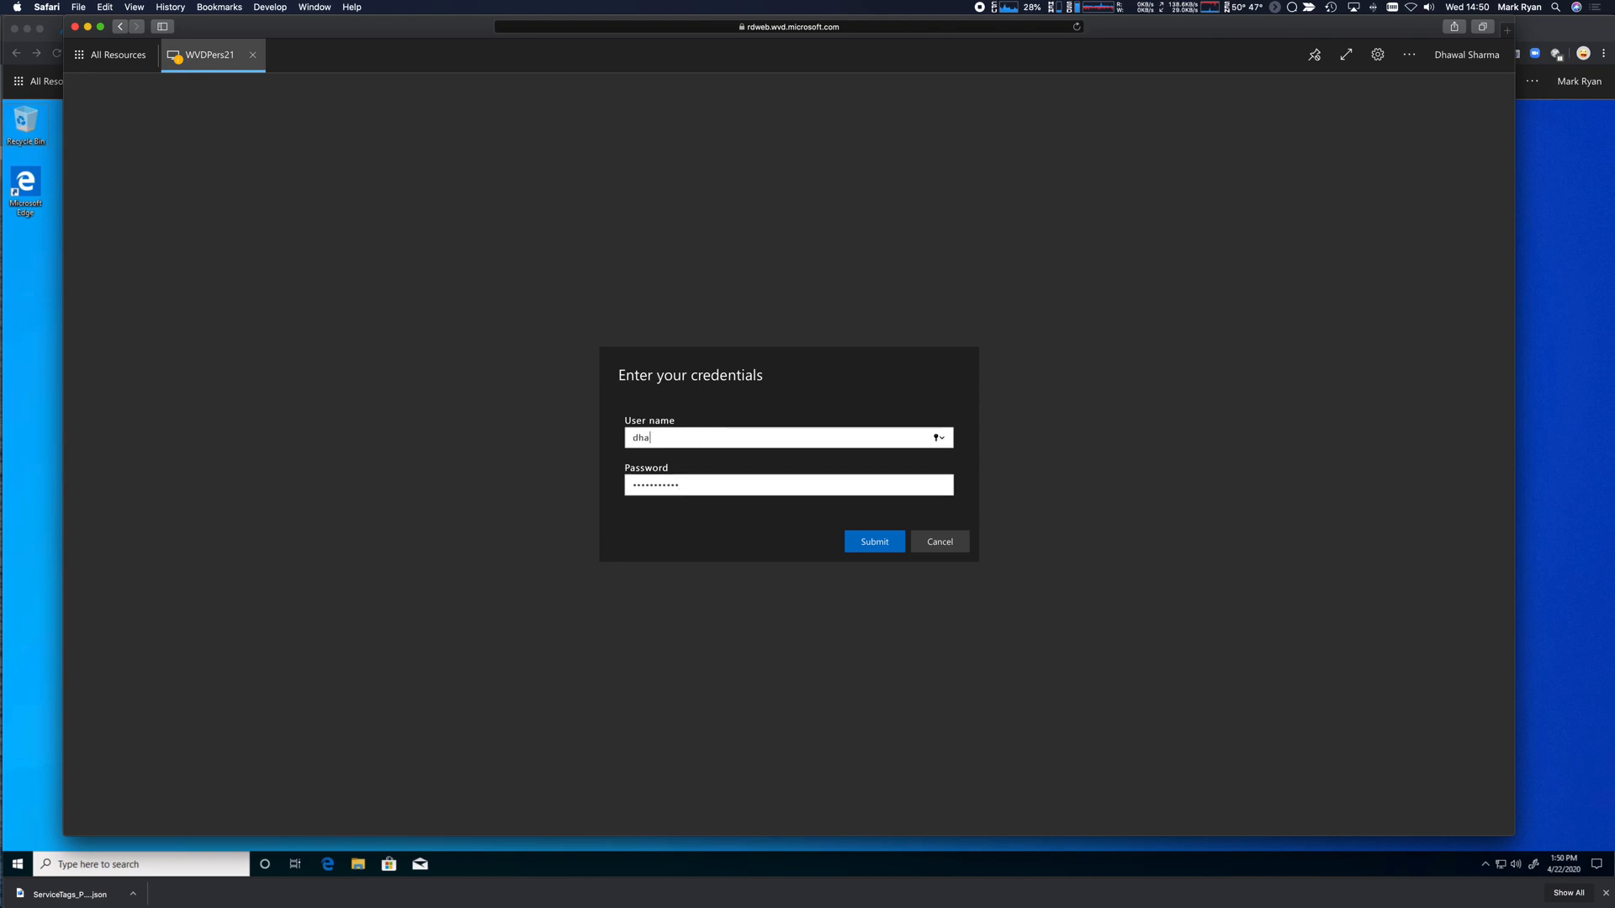
key(Tab)
text(•••••••)
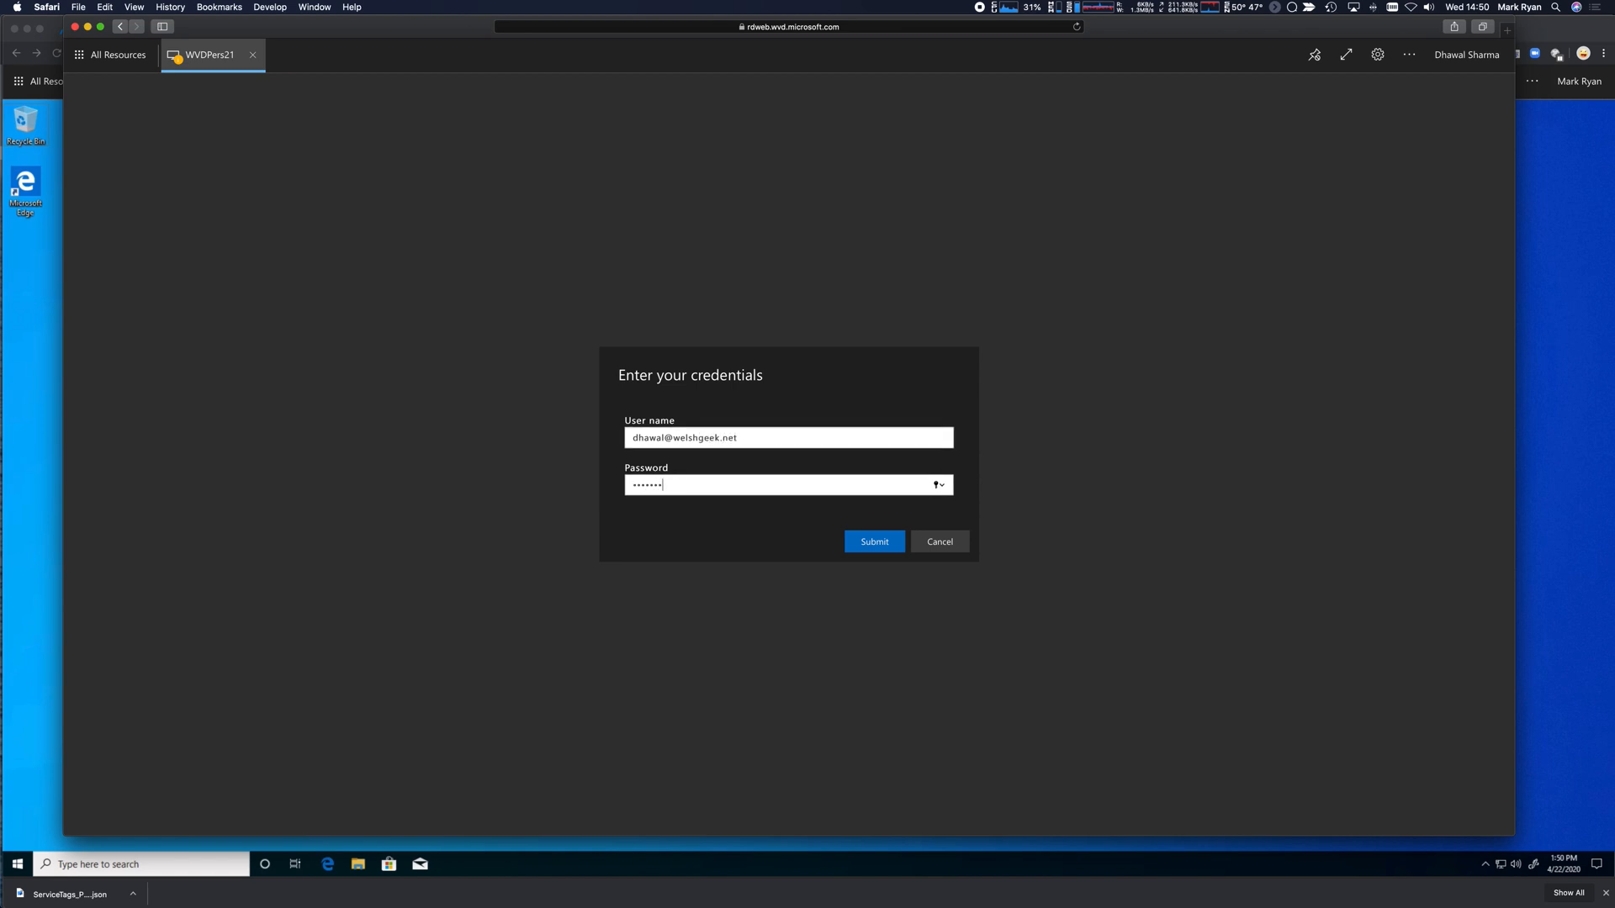
text(•••)
key(Return)
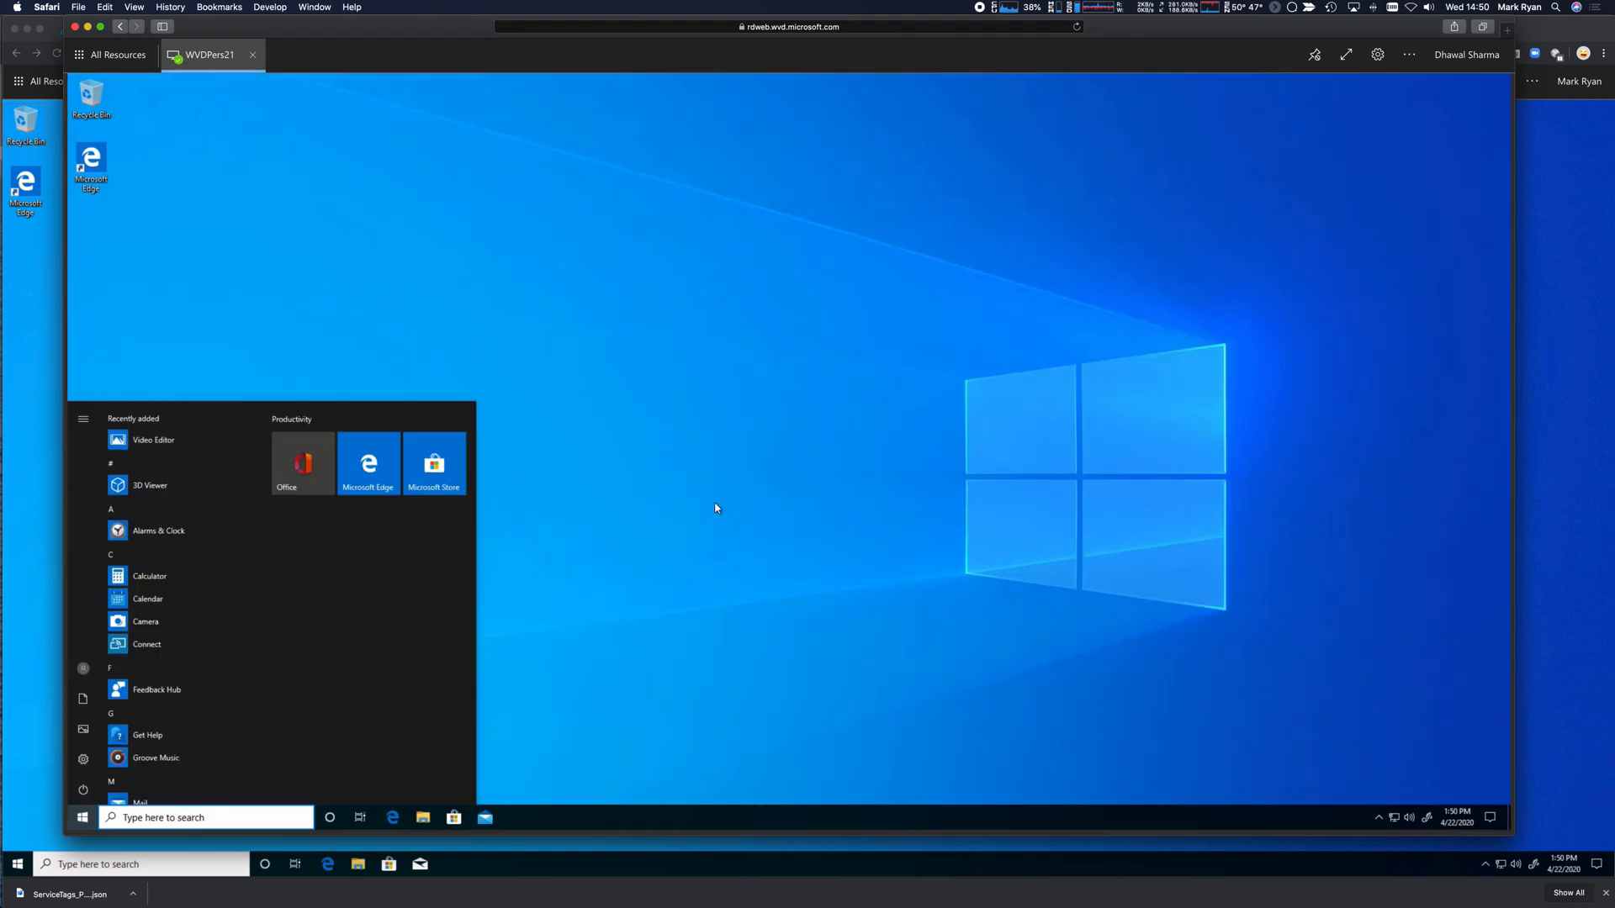
click(716, 508)
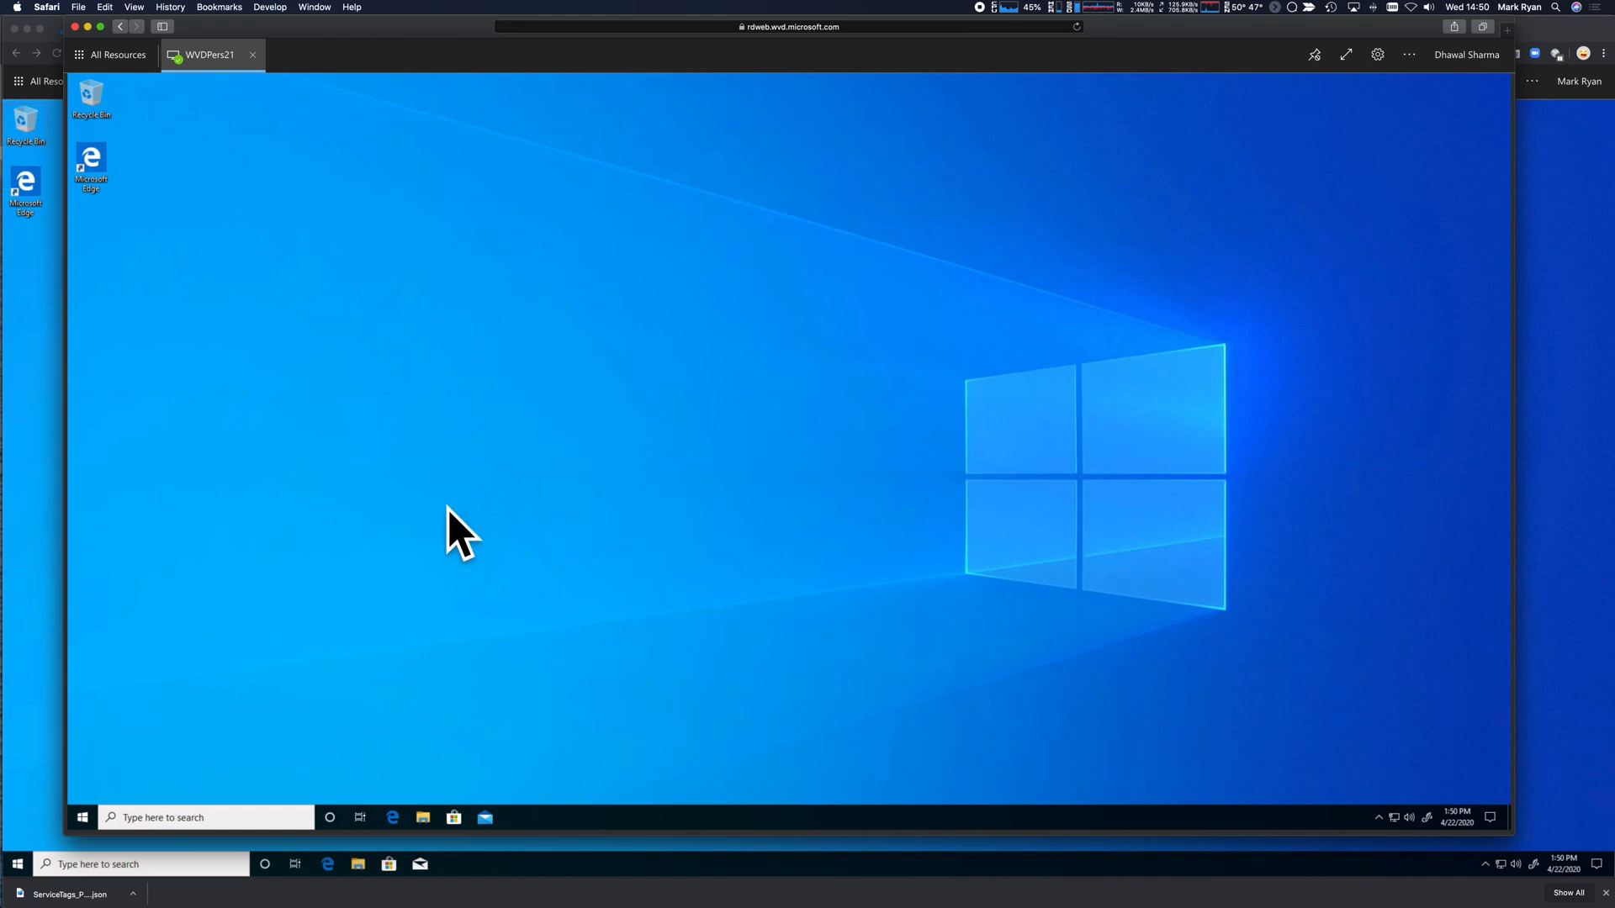
click(29, 436)
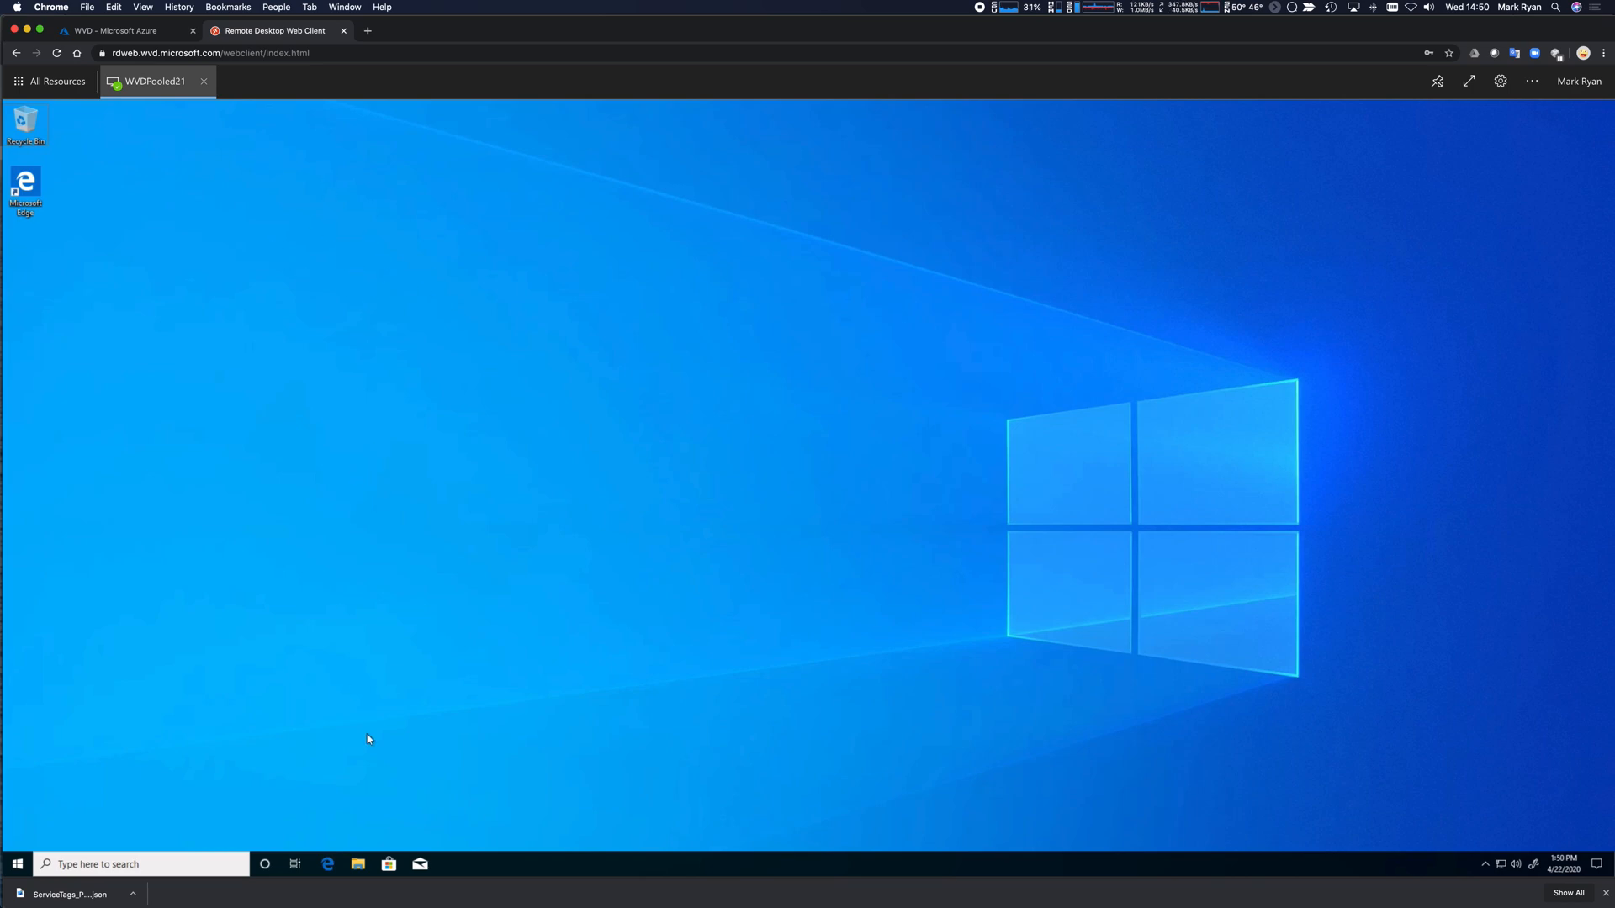
Open Downloads in File Explorer and inspect the Zscaler shortcut's Target domain and cloud arguments.
click(358, 864)
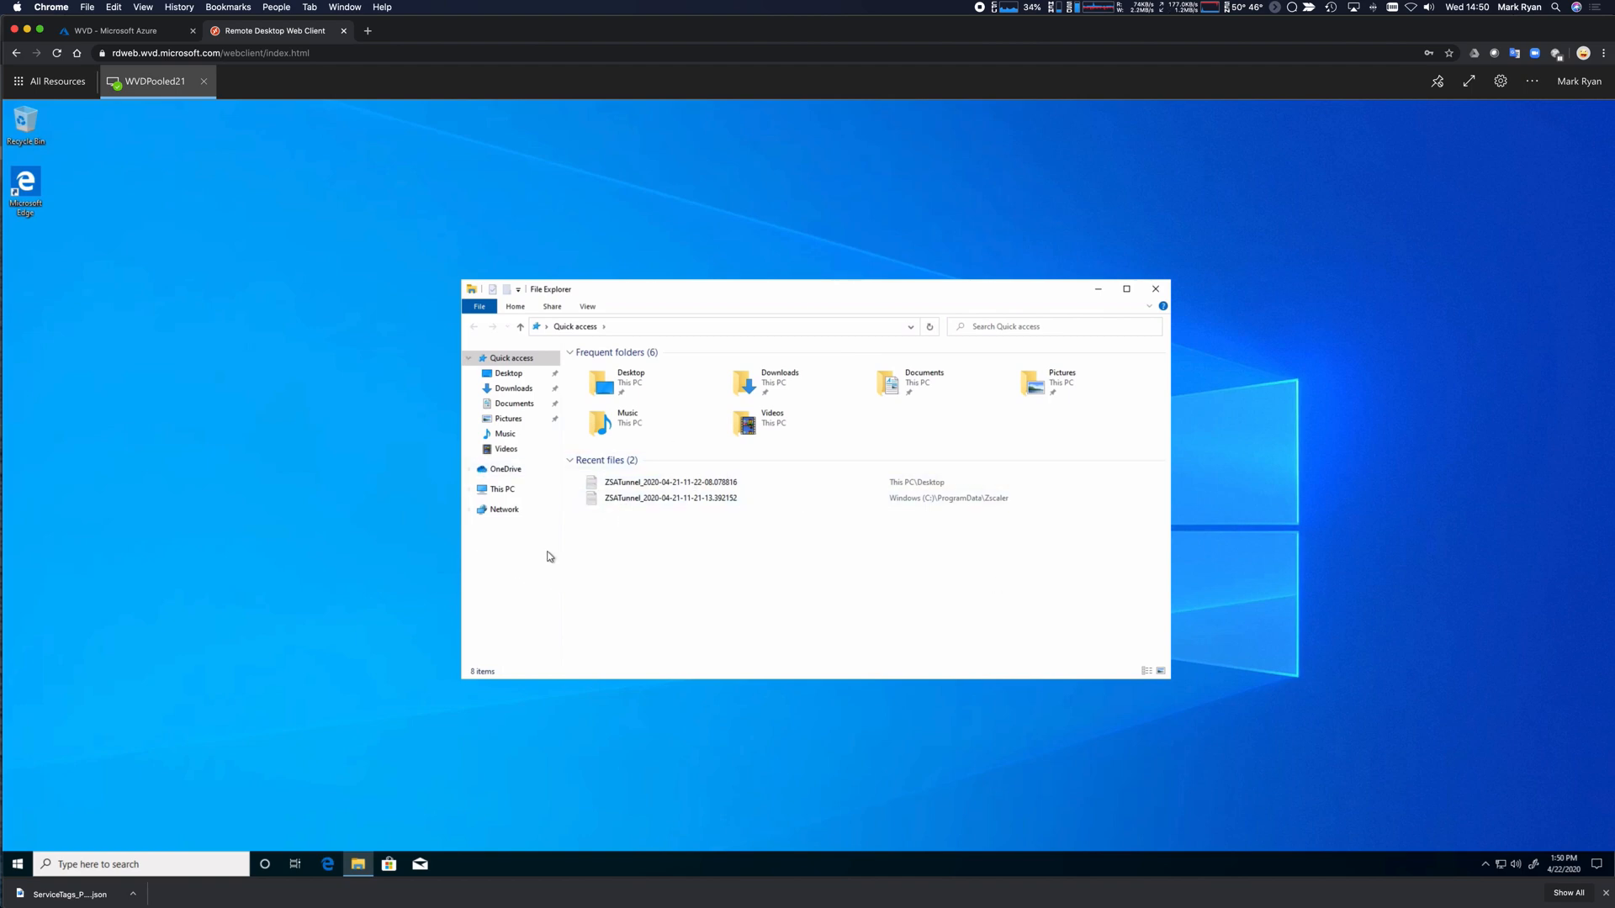
click(506, 400)
click(506, 391)
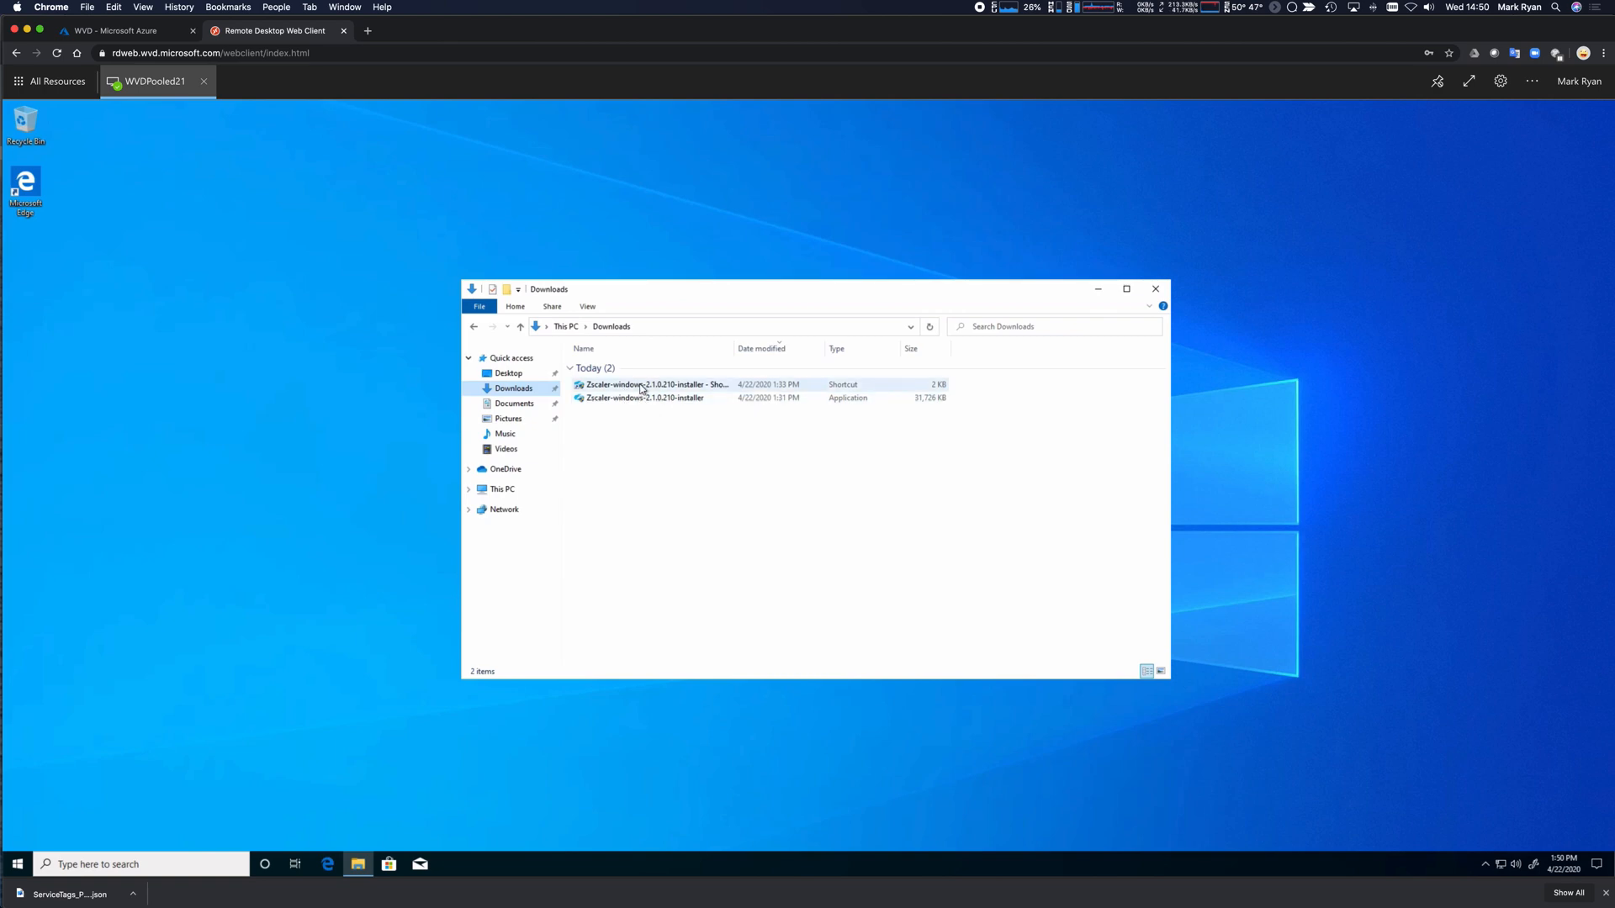
right_click(641, 388)
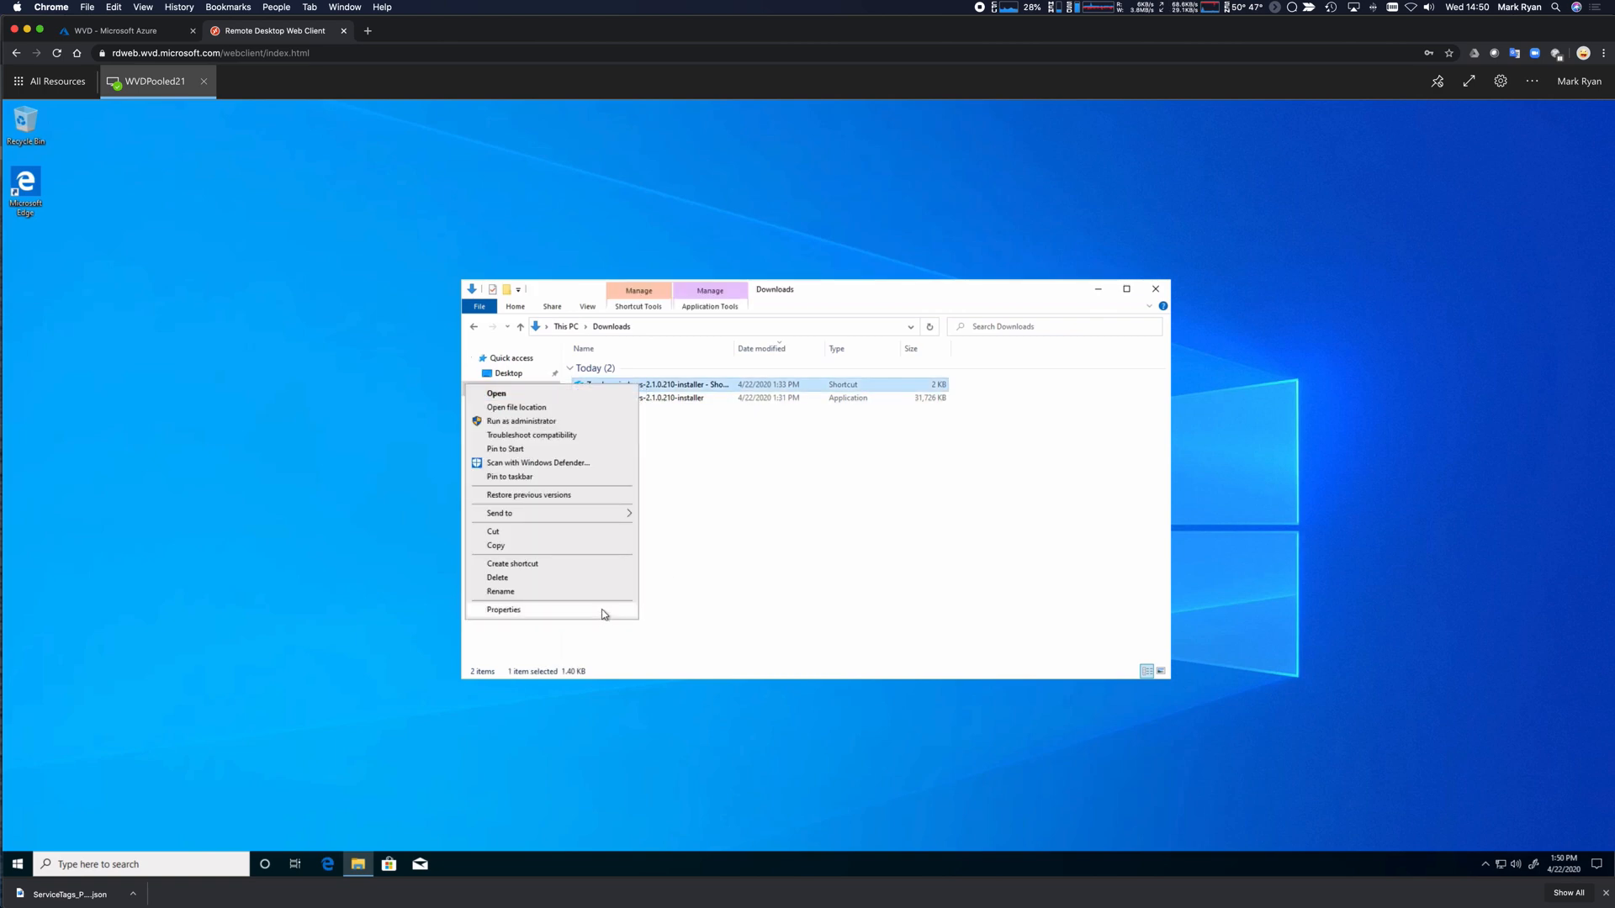
click(621, 613)
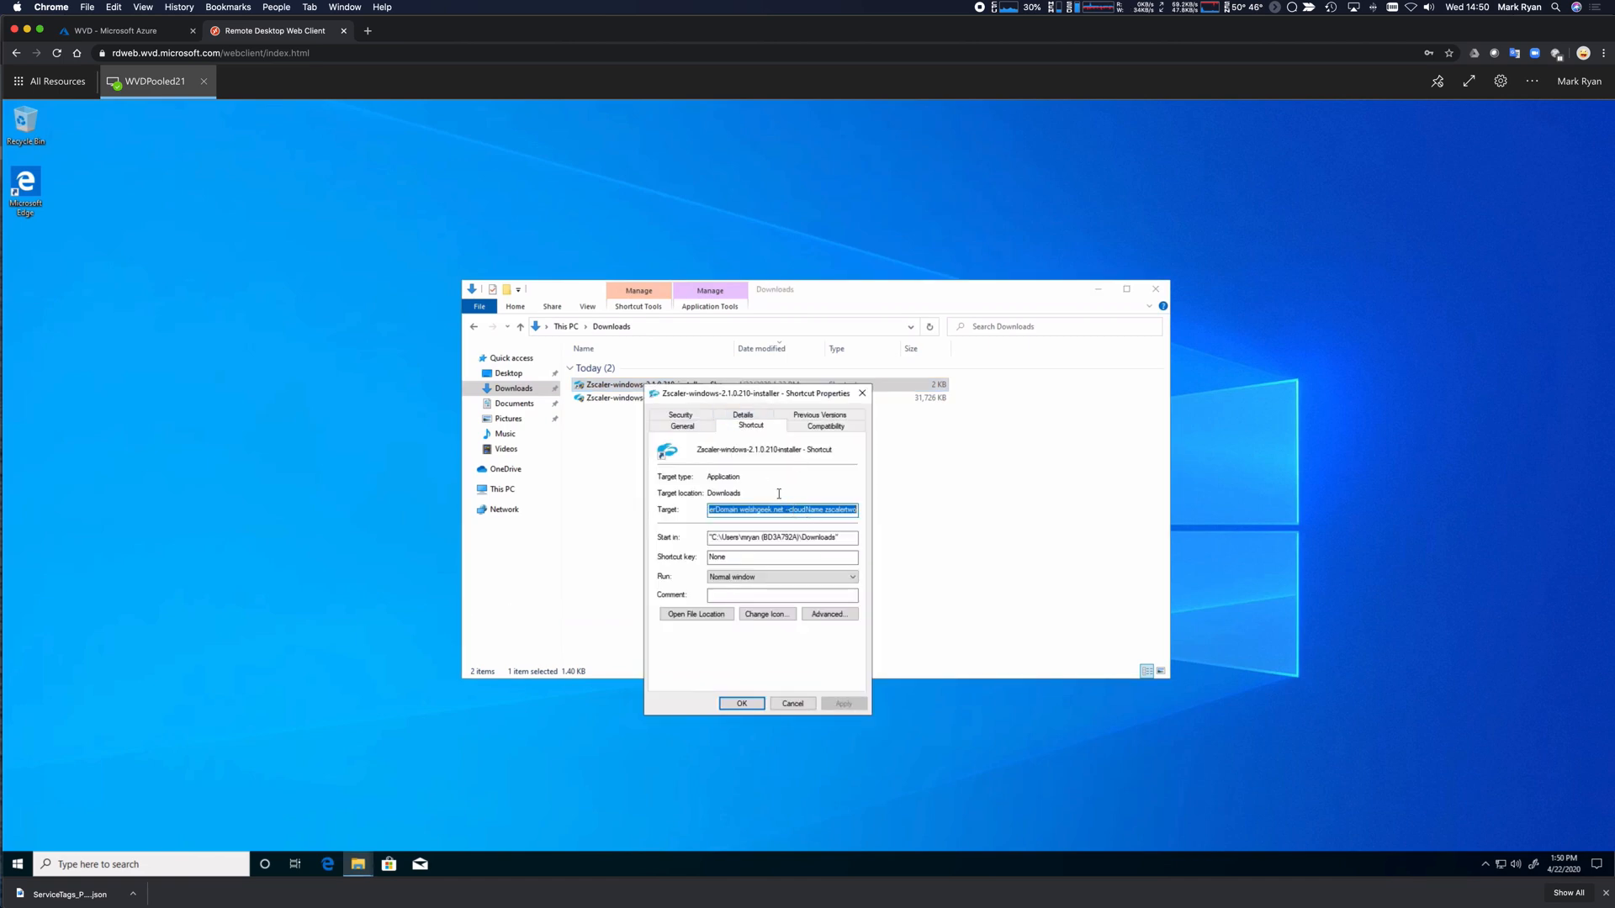
click(716, 511)
drag(739, 510, 899, 515)
click(863, 396)
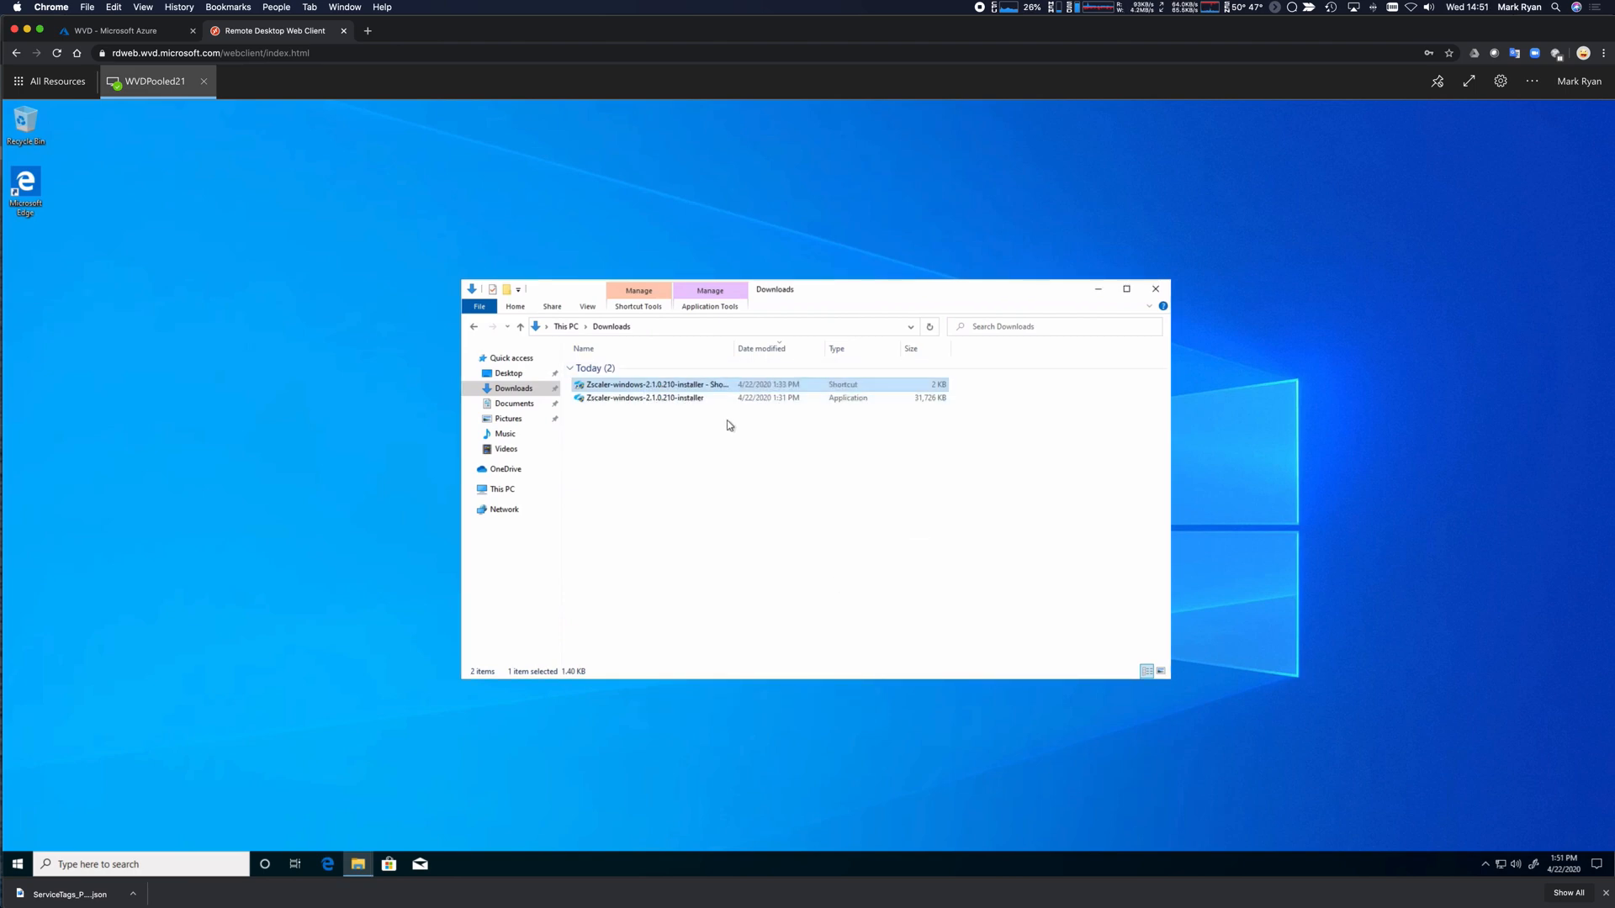
Run the Zscaler 2.1.0.210 installer shortcut, approve UAC, and complete the setup wizard.
double_click(644, 387)
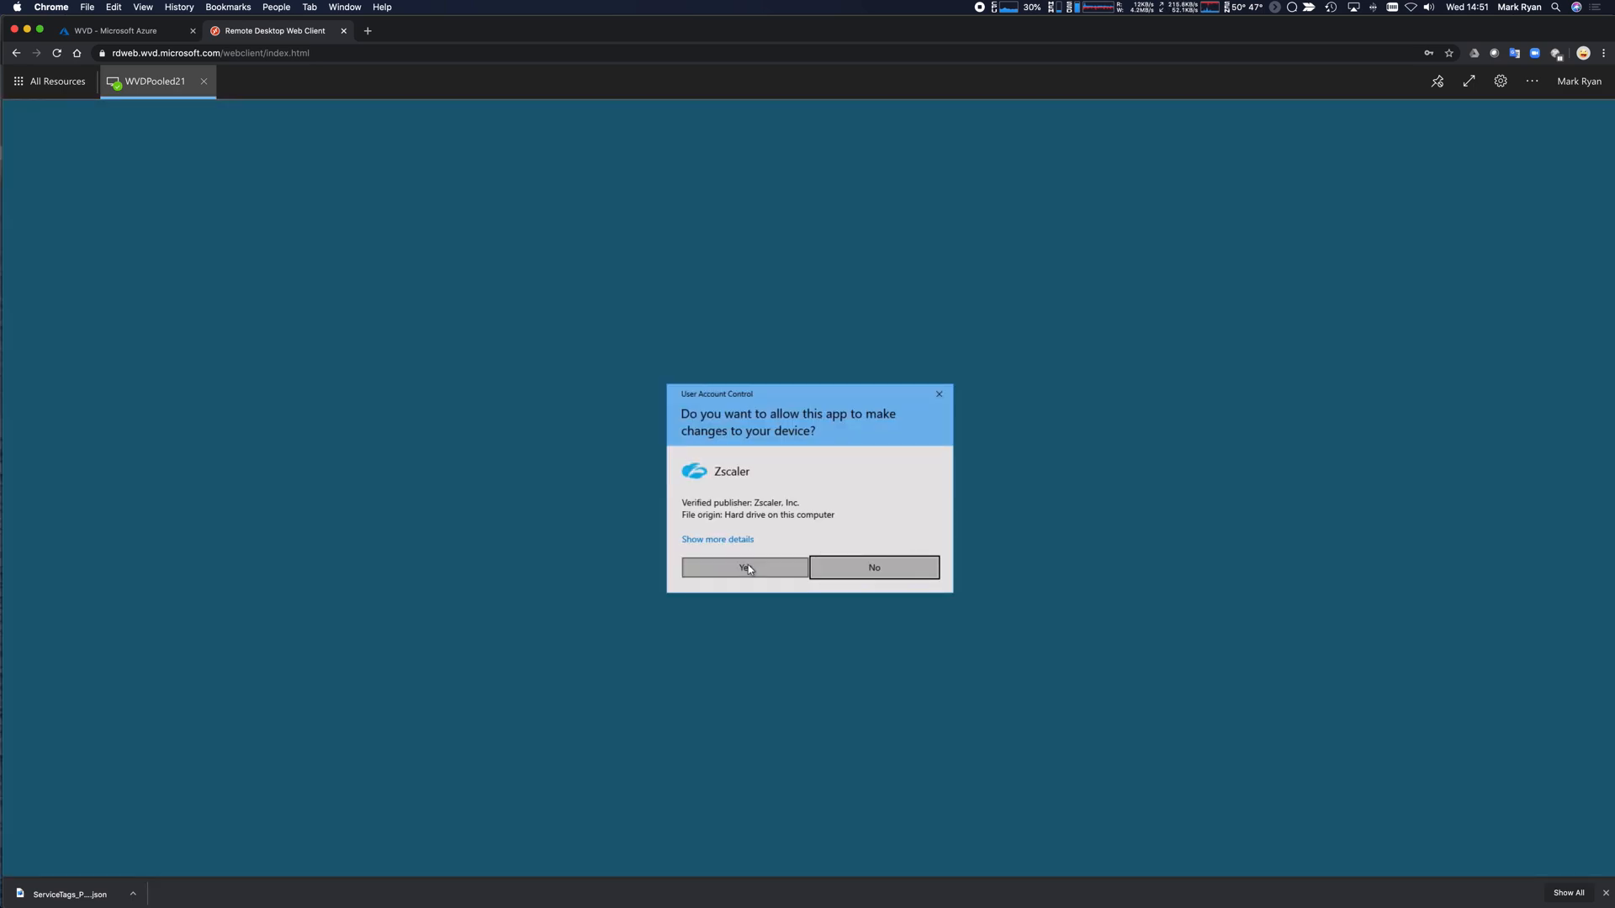
click(747, 568)
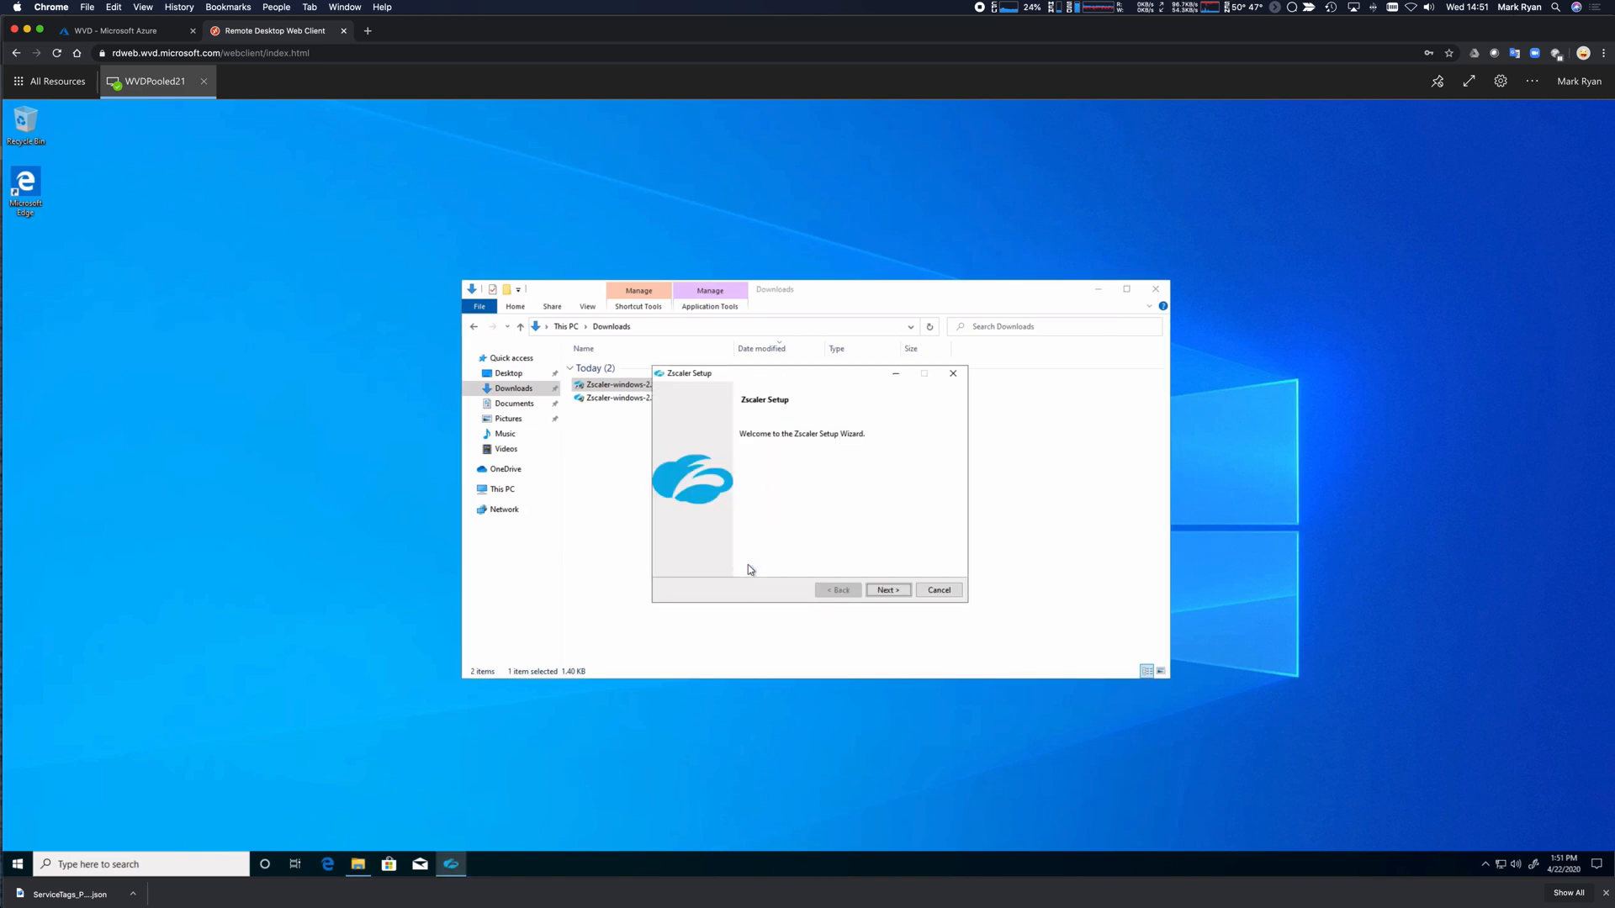
click(879, 591)
click(879, 593)
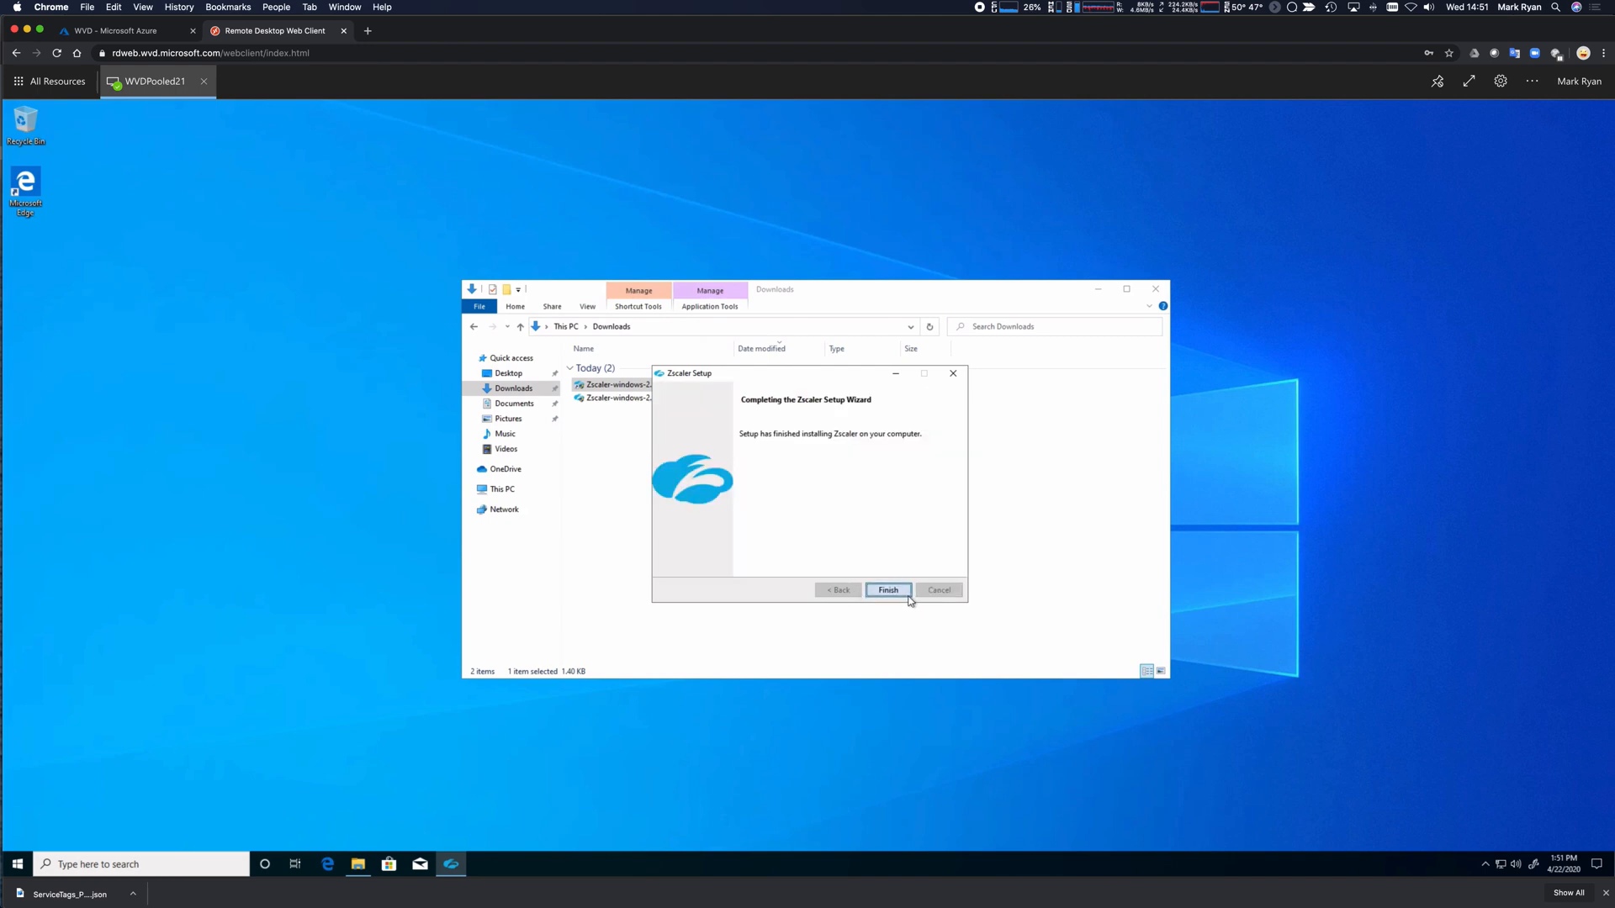
click(907, 593)
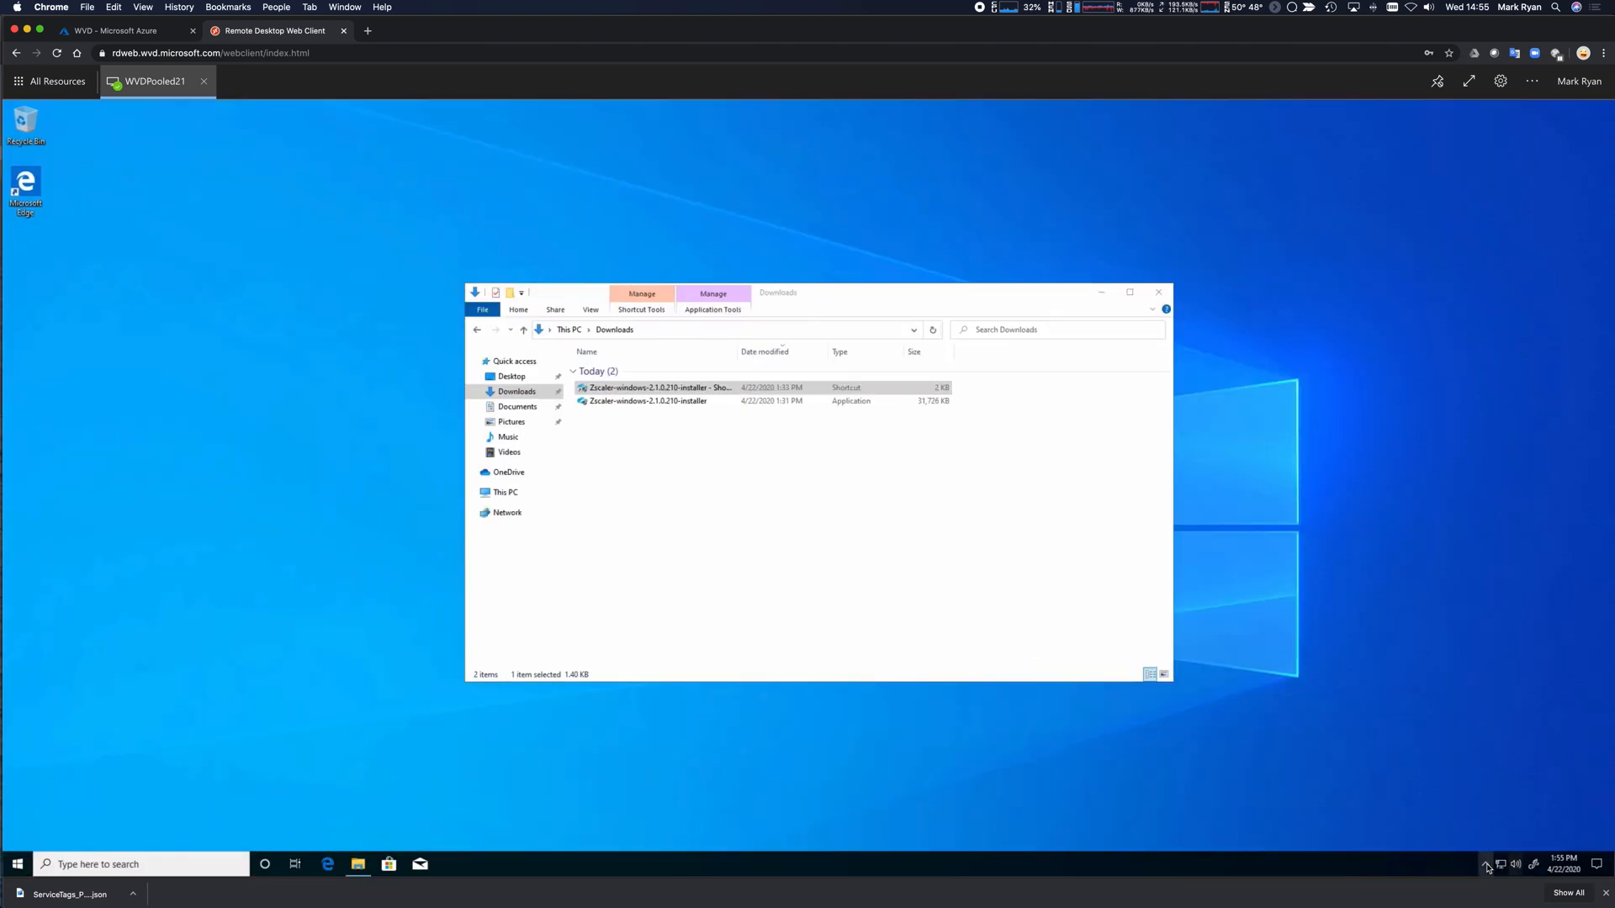
Open the Zscaler App window from the Zscaler icon among the hidden tray icons.
click(1480, 861)
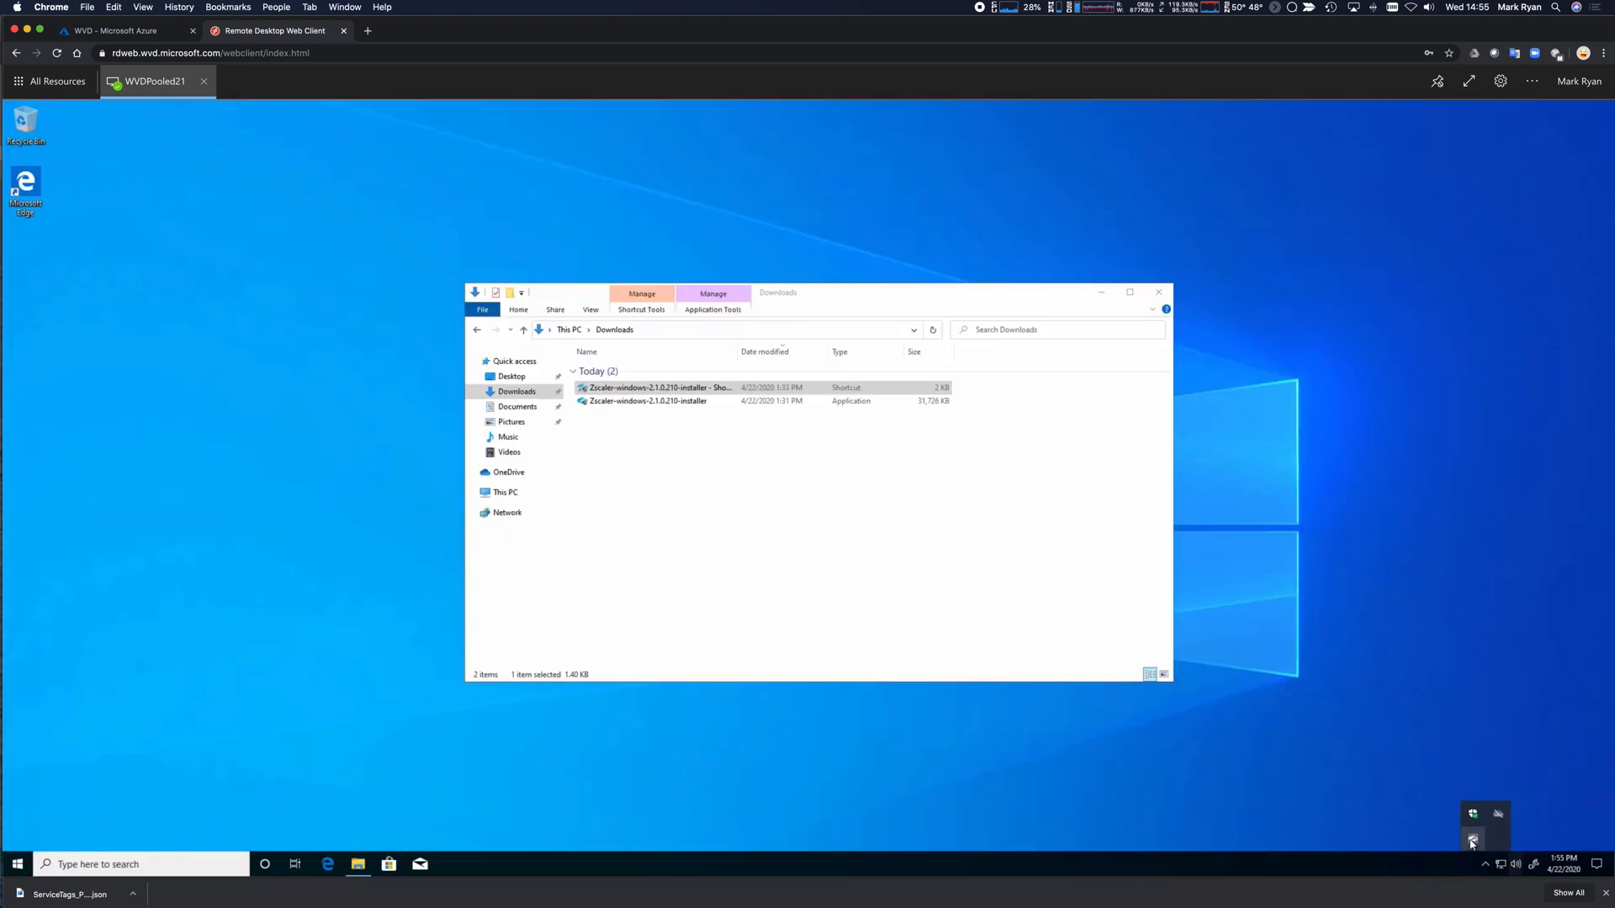
right_click(1473, 839)
click(1416, 803)
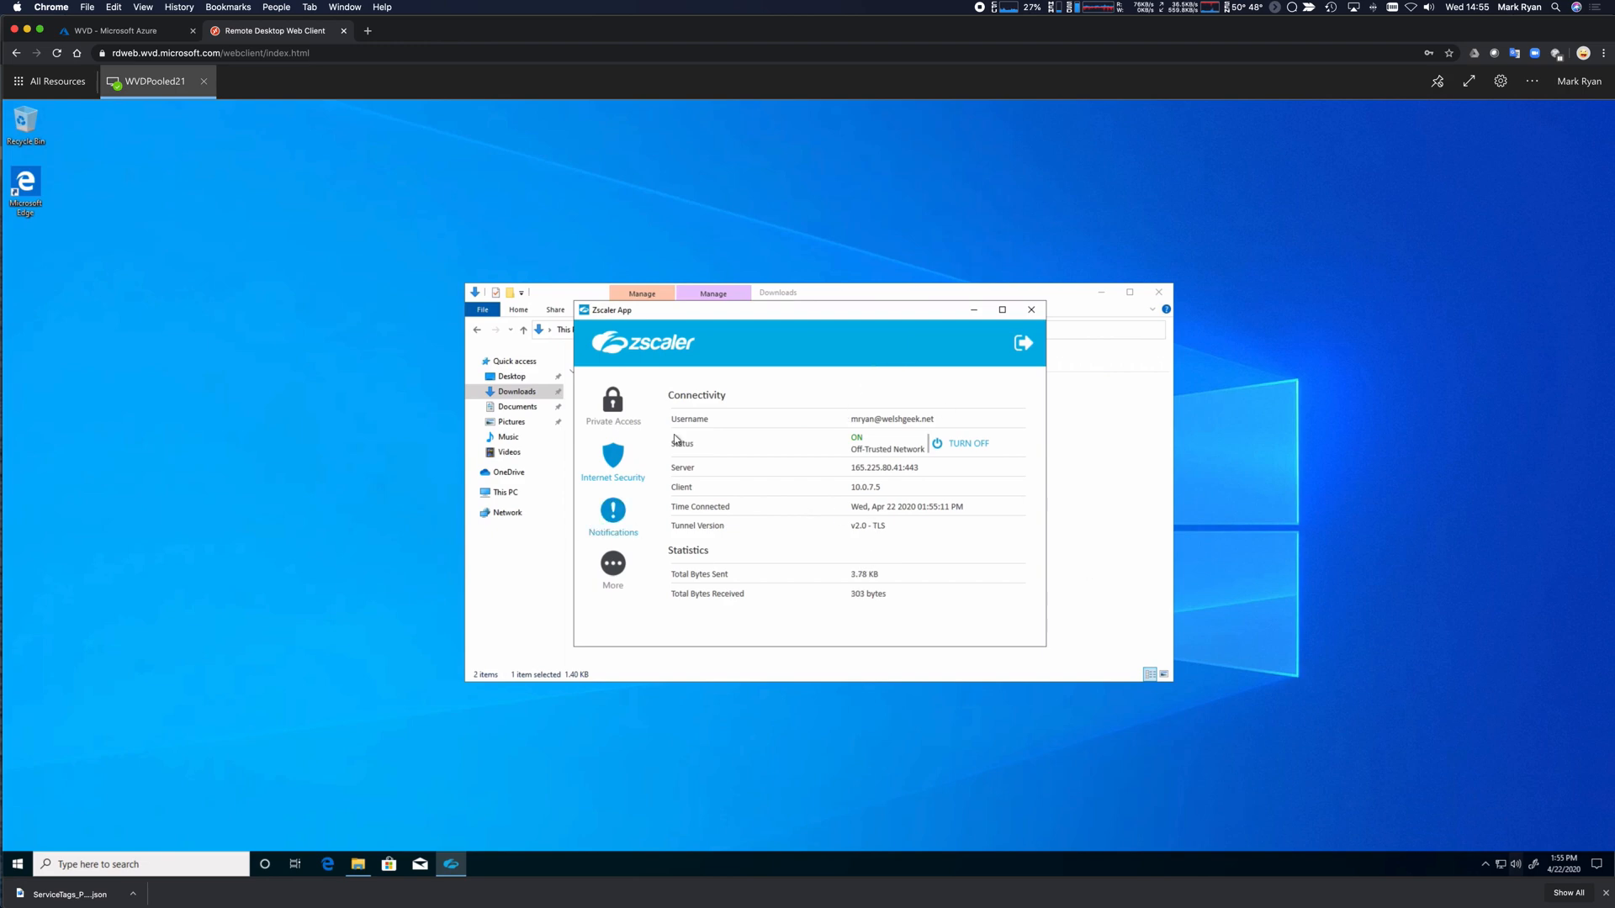
Check Private Access, then confirm Internet Security is ON, and close the Downloads window.
click(613, 402)
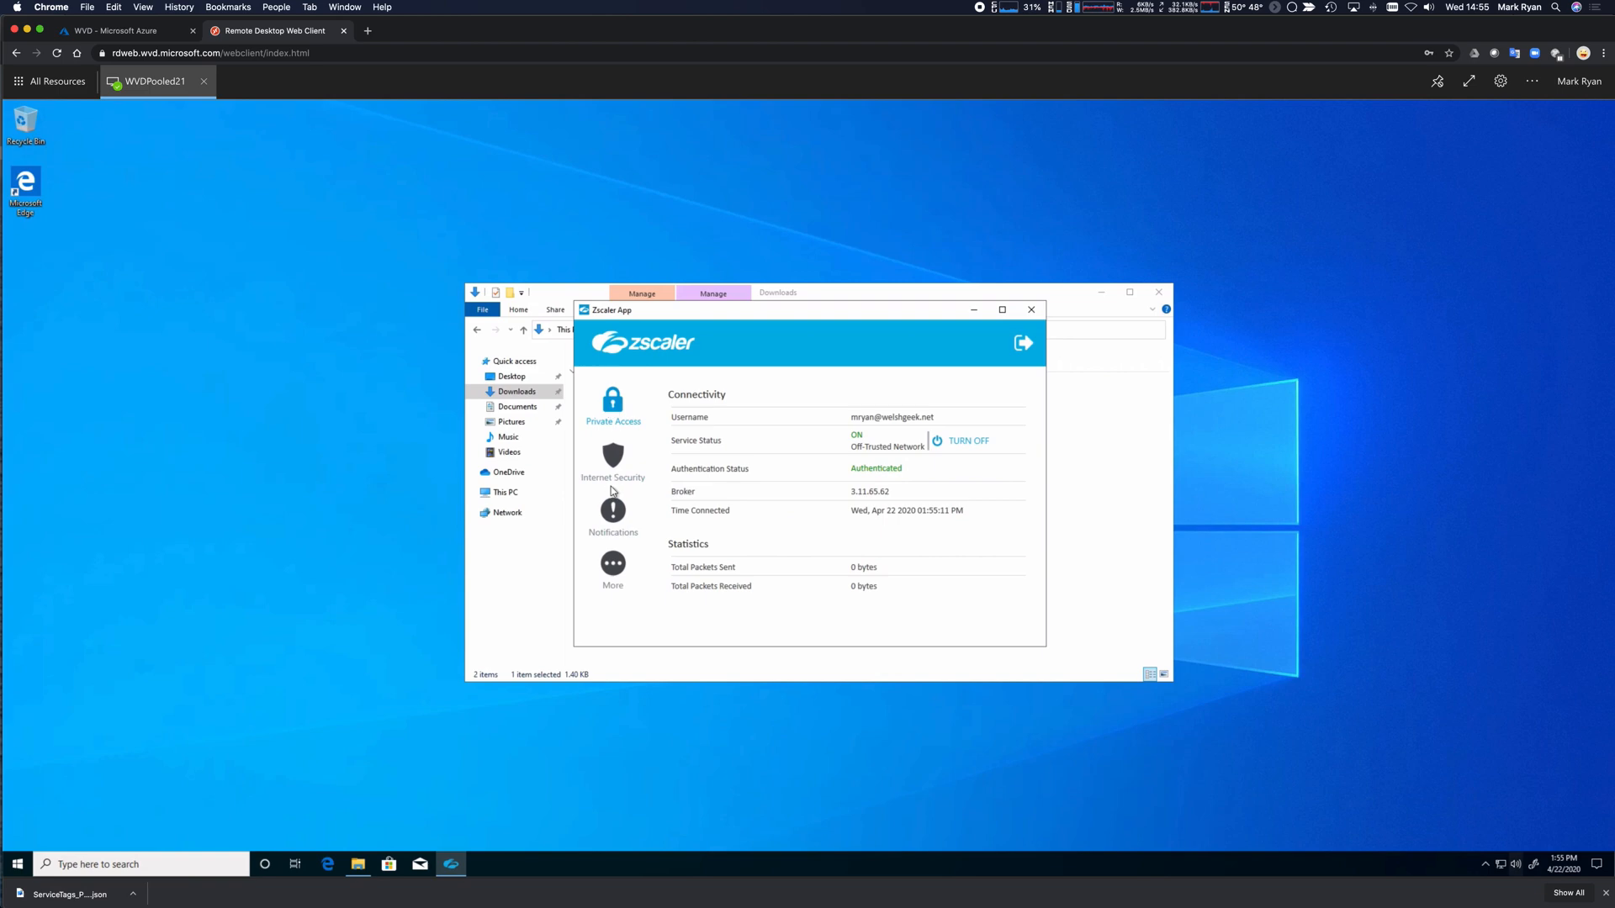
click(615, 477)
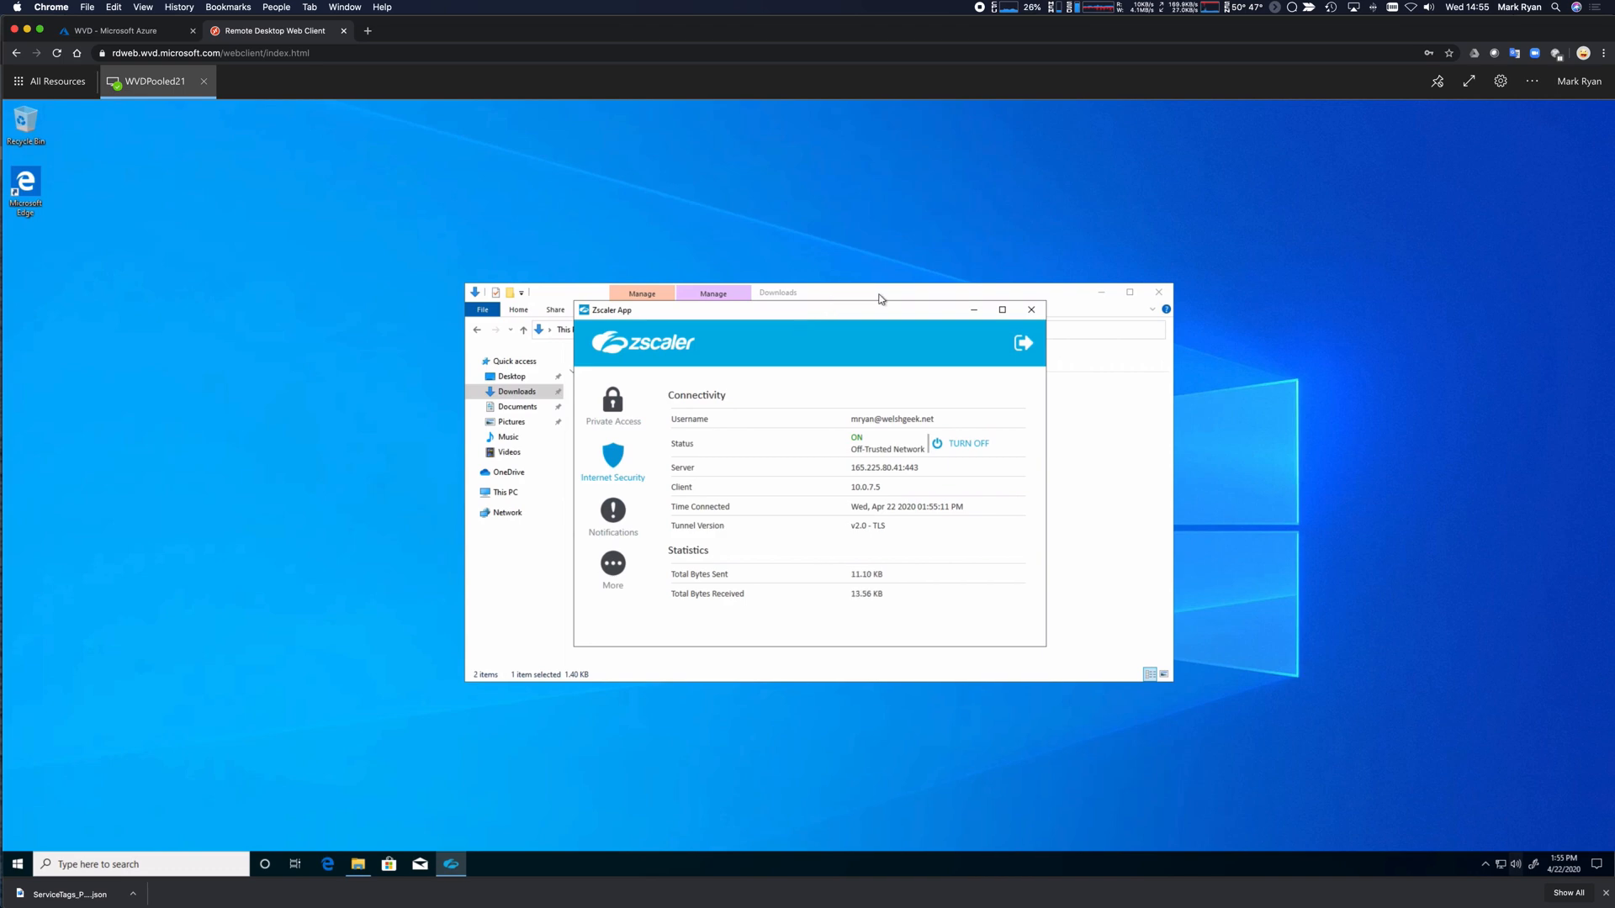
click(1022, 296)
click(1158, 290)
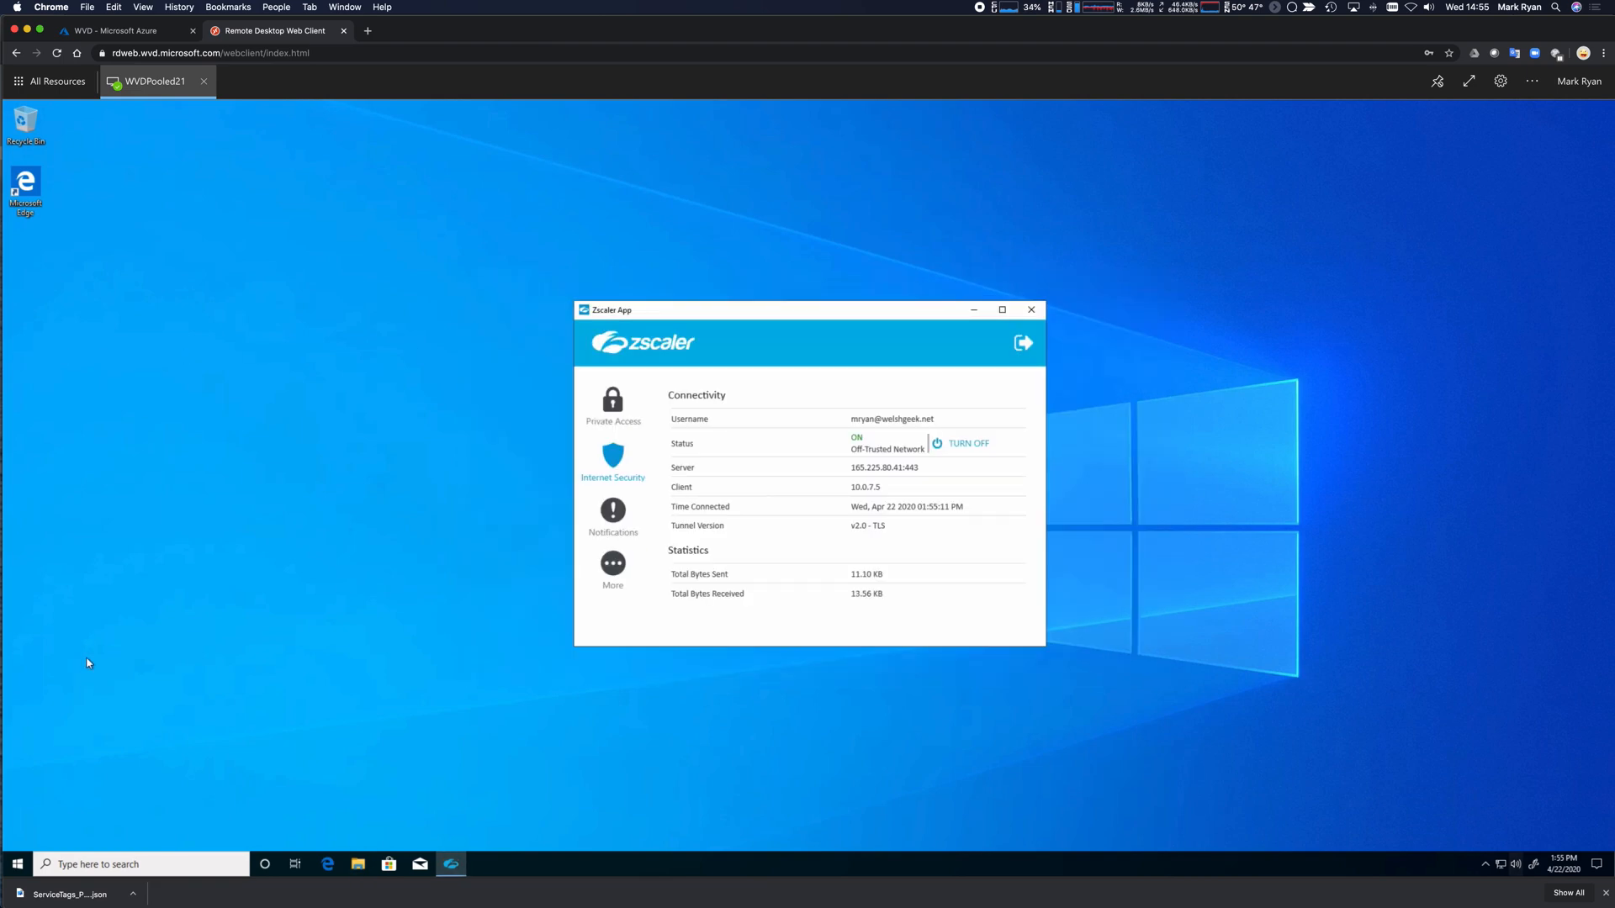
Open Command Prompt and briefly ping connector.welshgeek.net.
click(21, 862)
text(cmd)
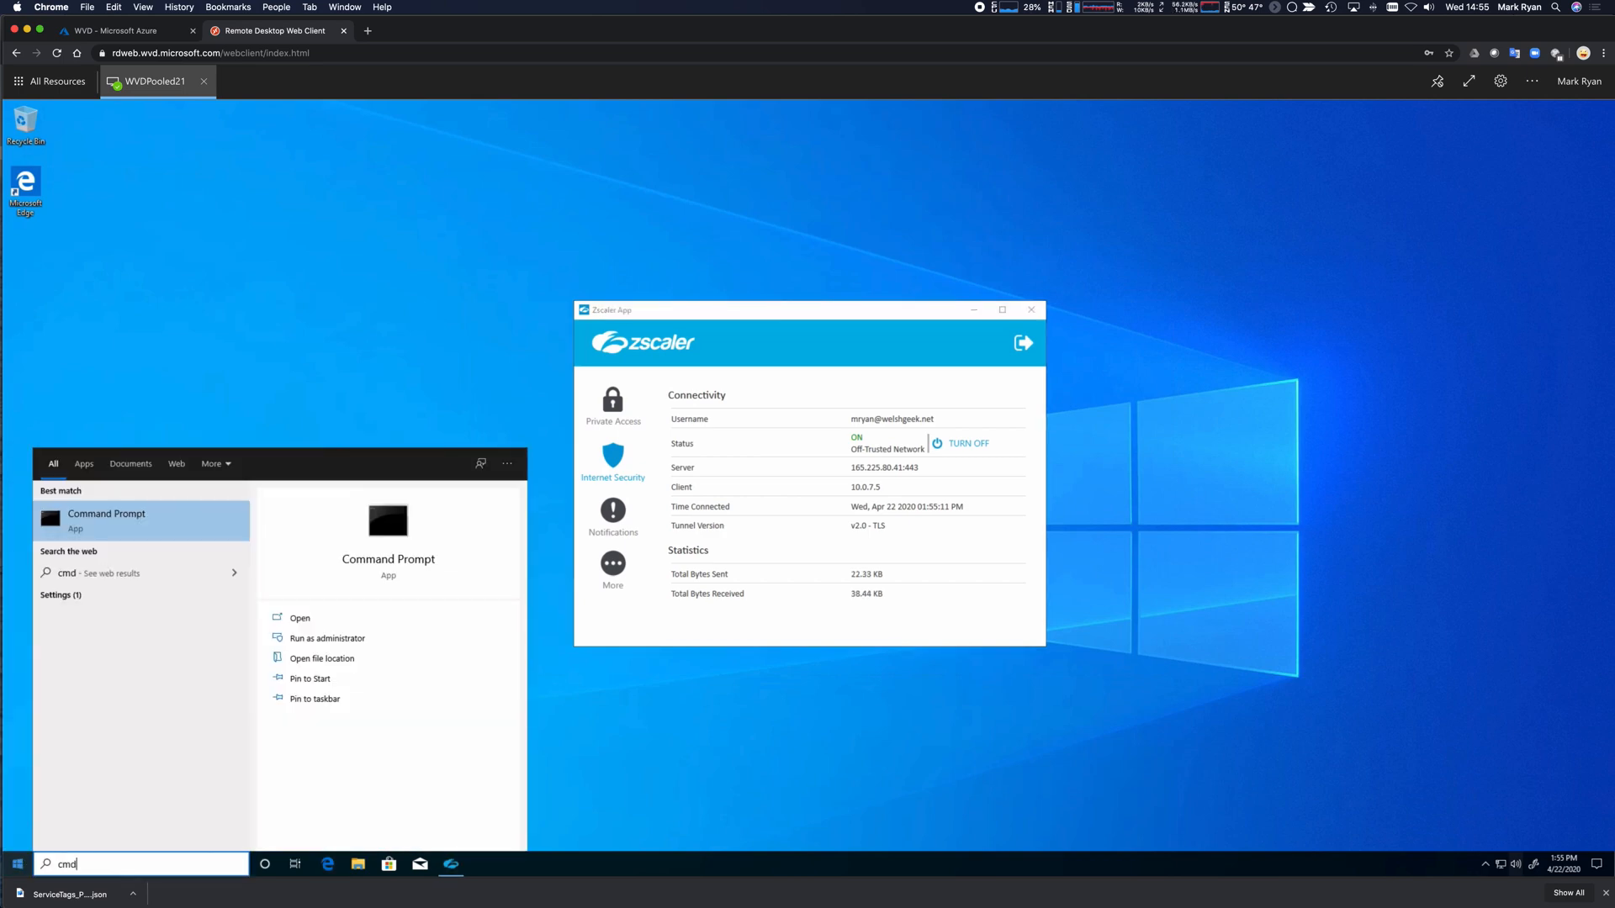
key(Return)
text(ssh)
key(BackSpace)
key(BackSpace)
key(BackSpace)
key(BackSpace)
text(ping connector.welshgeek.net)
key(Return)
key(ctrl+c)
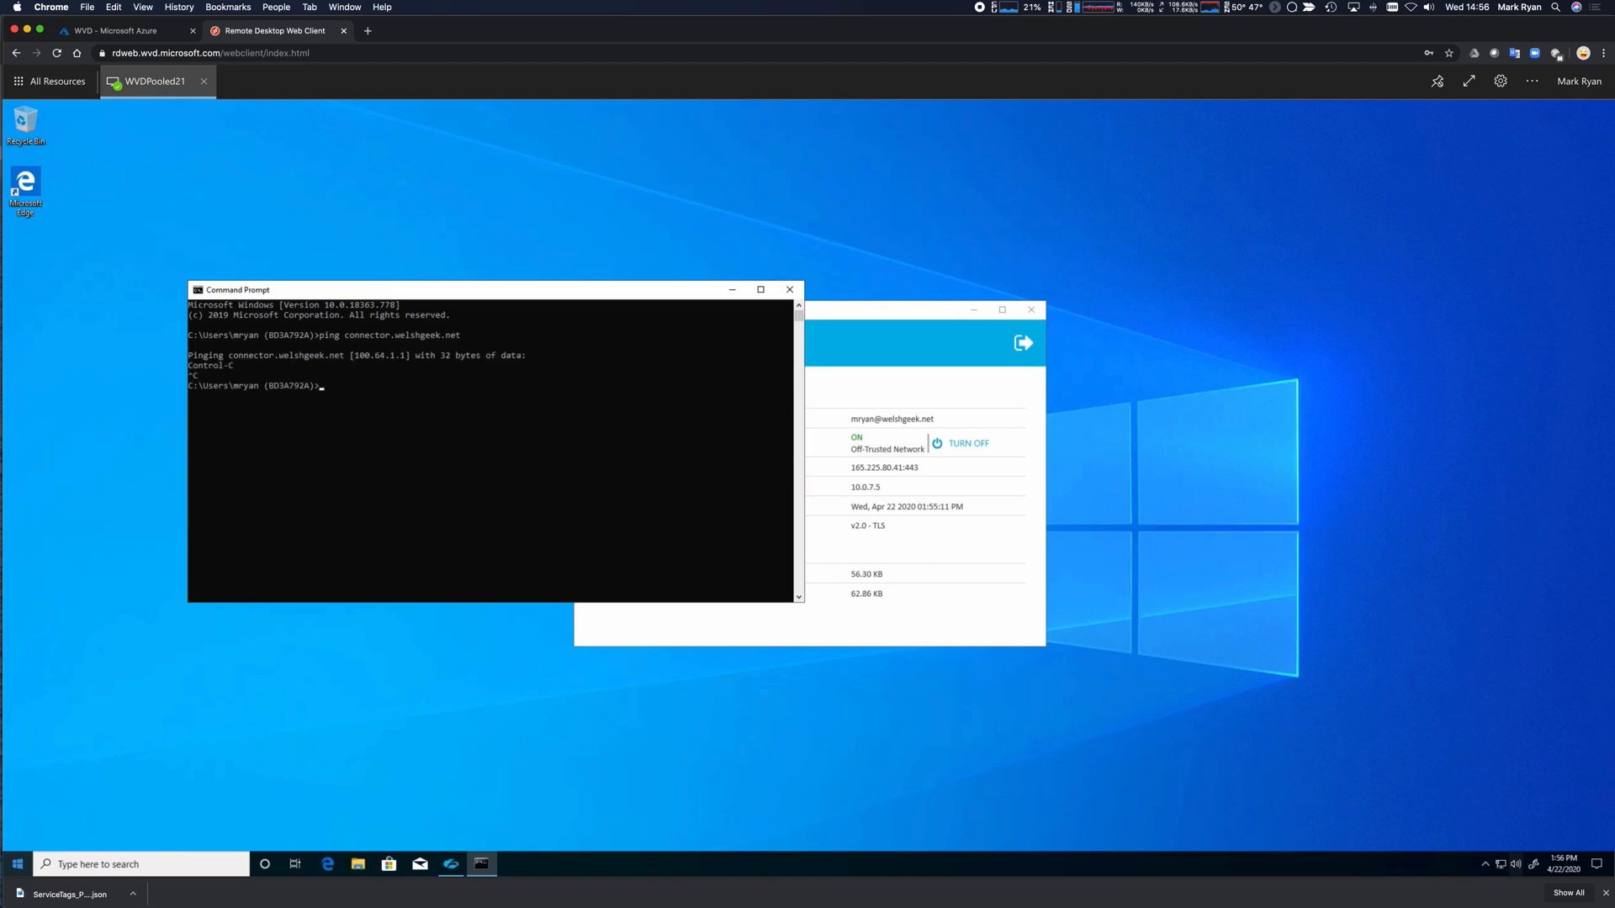
SSH into connector.welshgeek.net as admin and enter the password.
text(ssh connector.welshgeek.net)
key(Return)
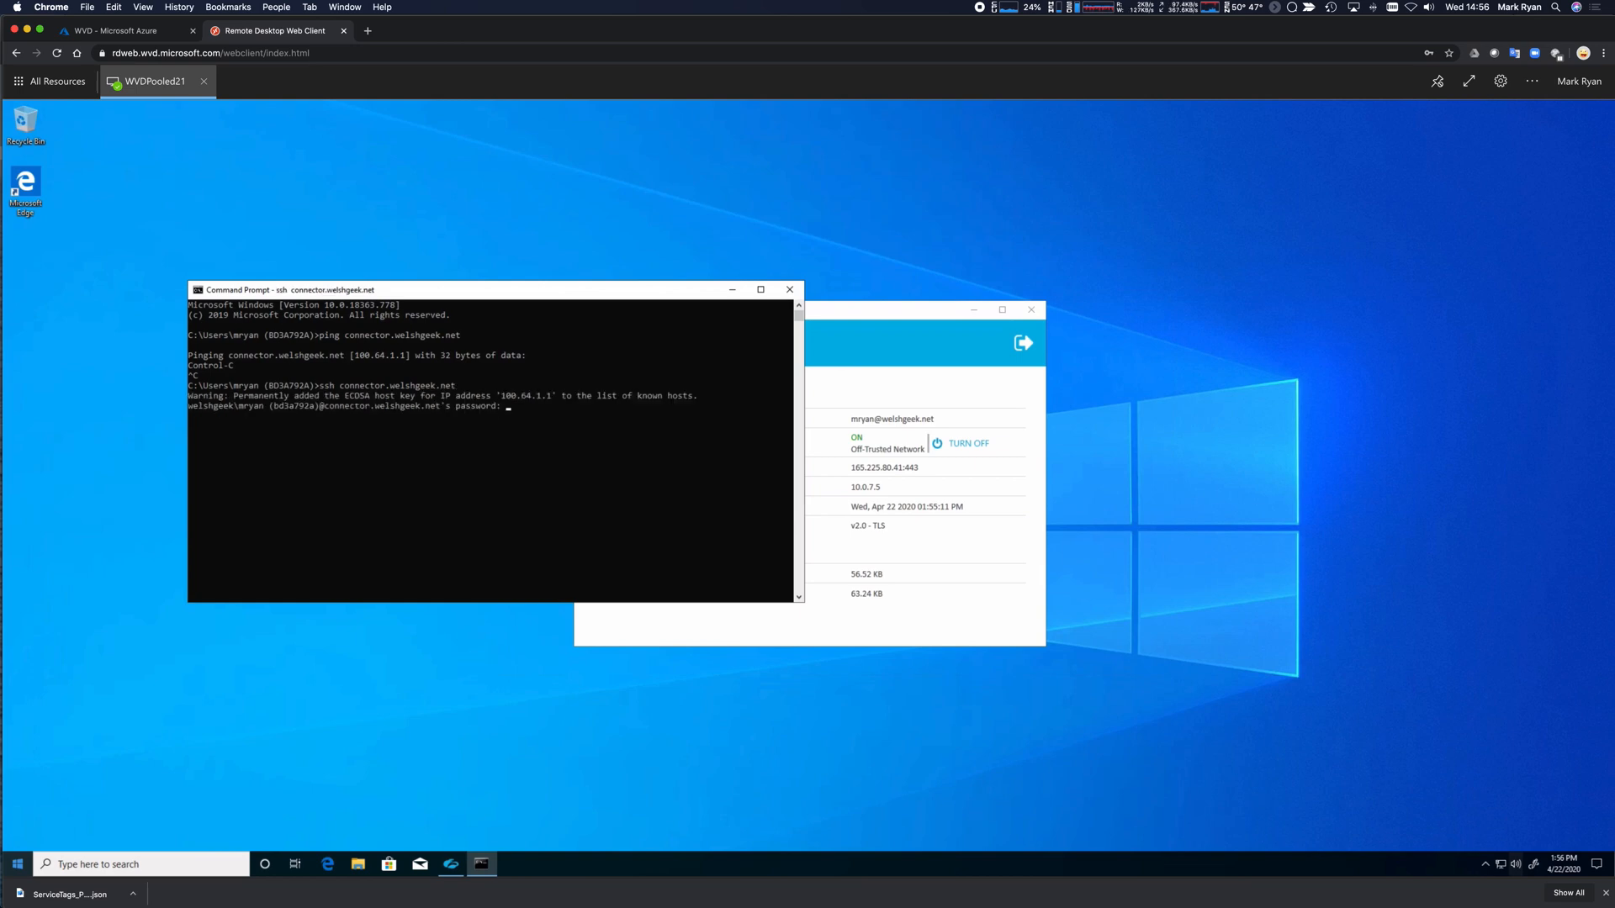
key(ctrl+c)
key(Up)
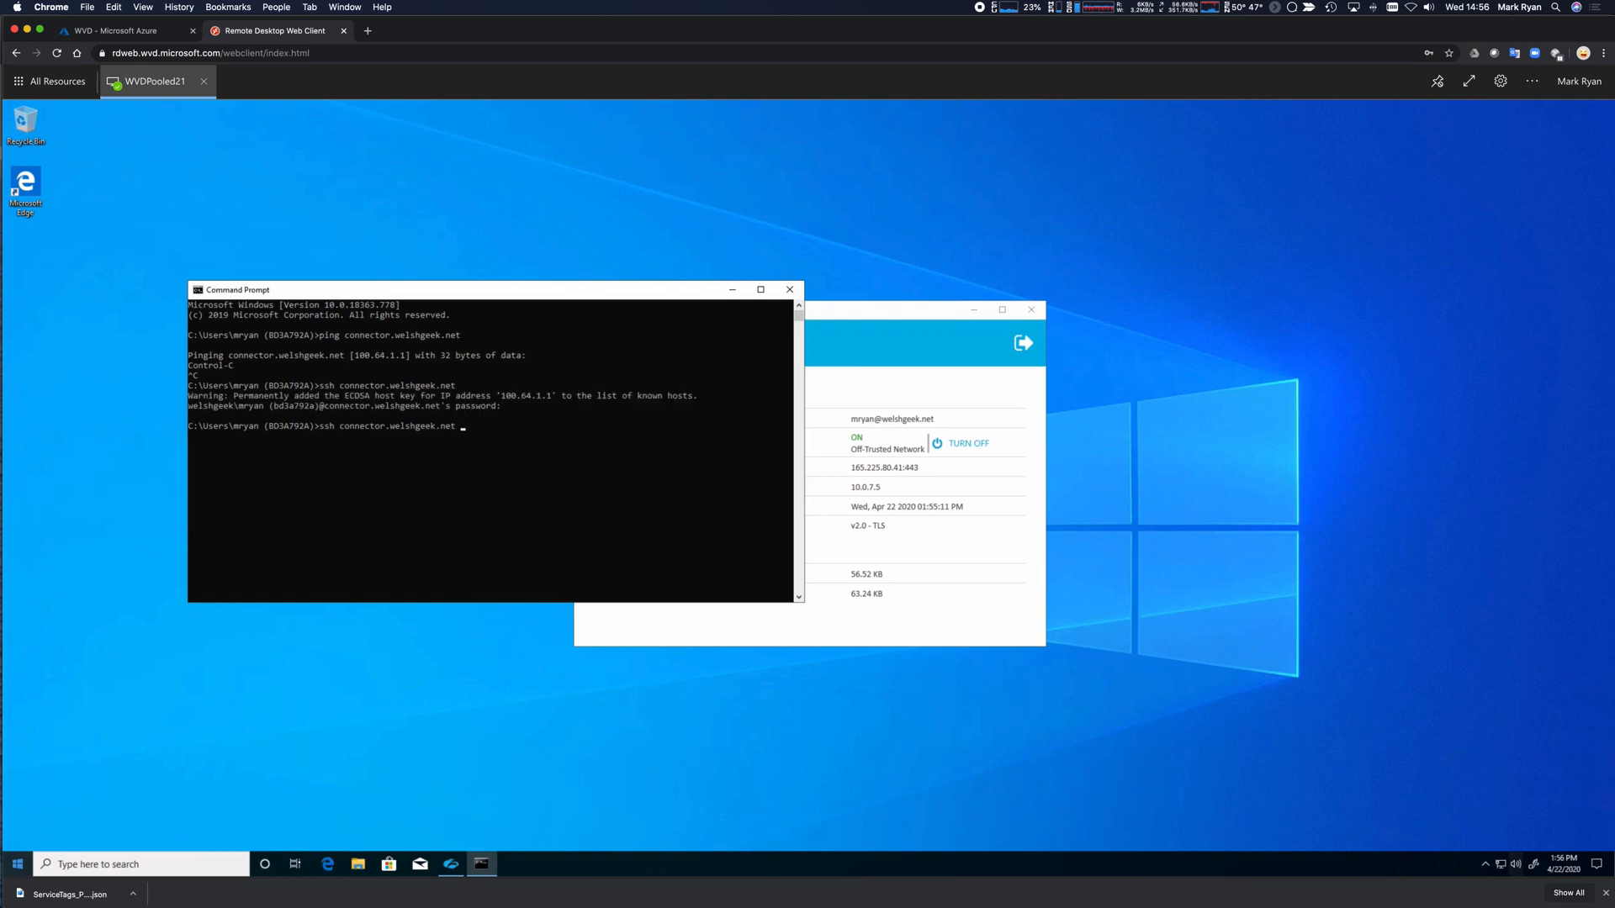
text(-l admin)
key(Return)
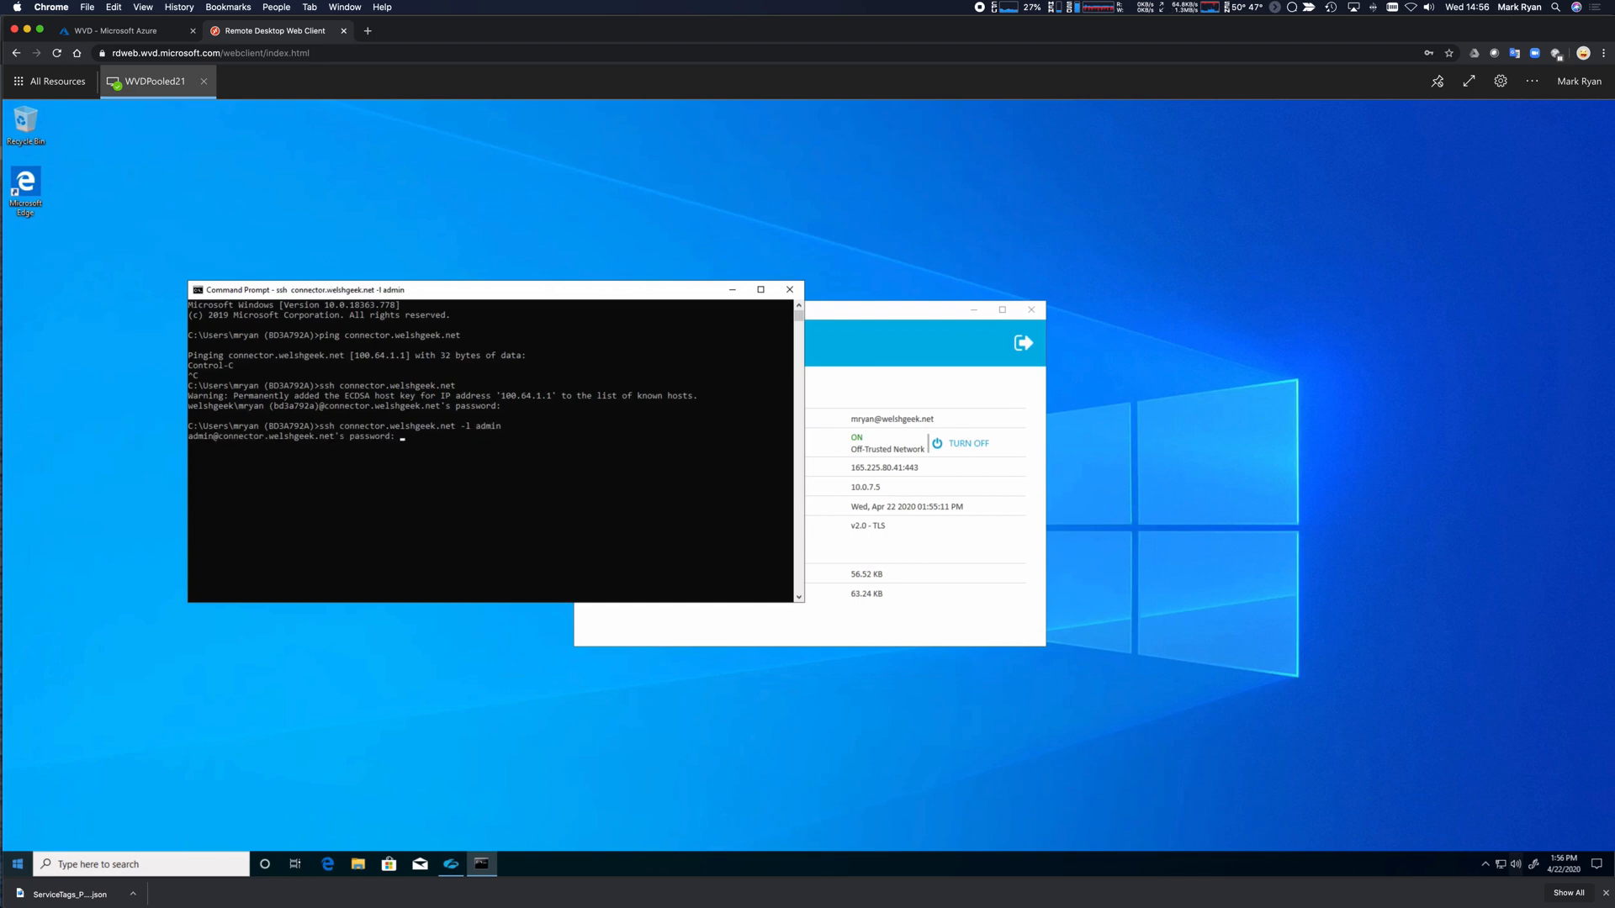
key(Return)
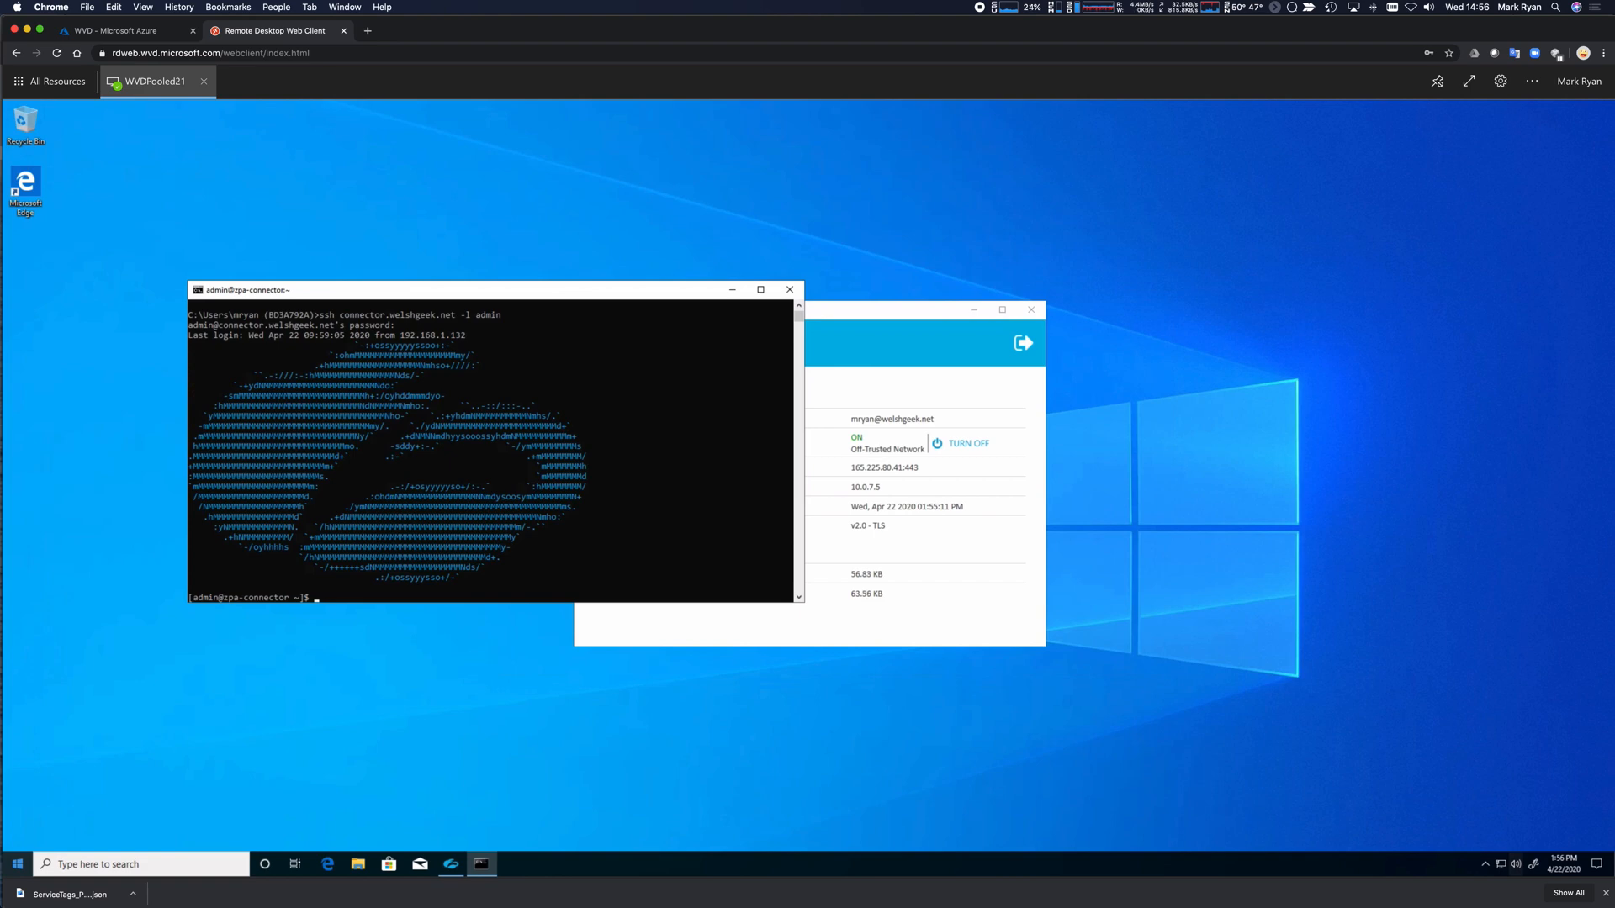
Exit the SSH session and begin a curl request to centos.welshgeek.net.
text(exit)
key(Return)
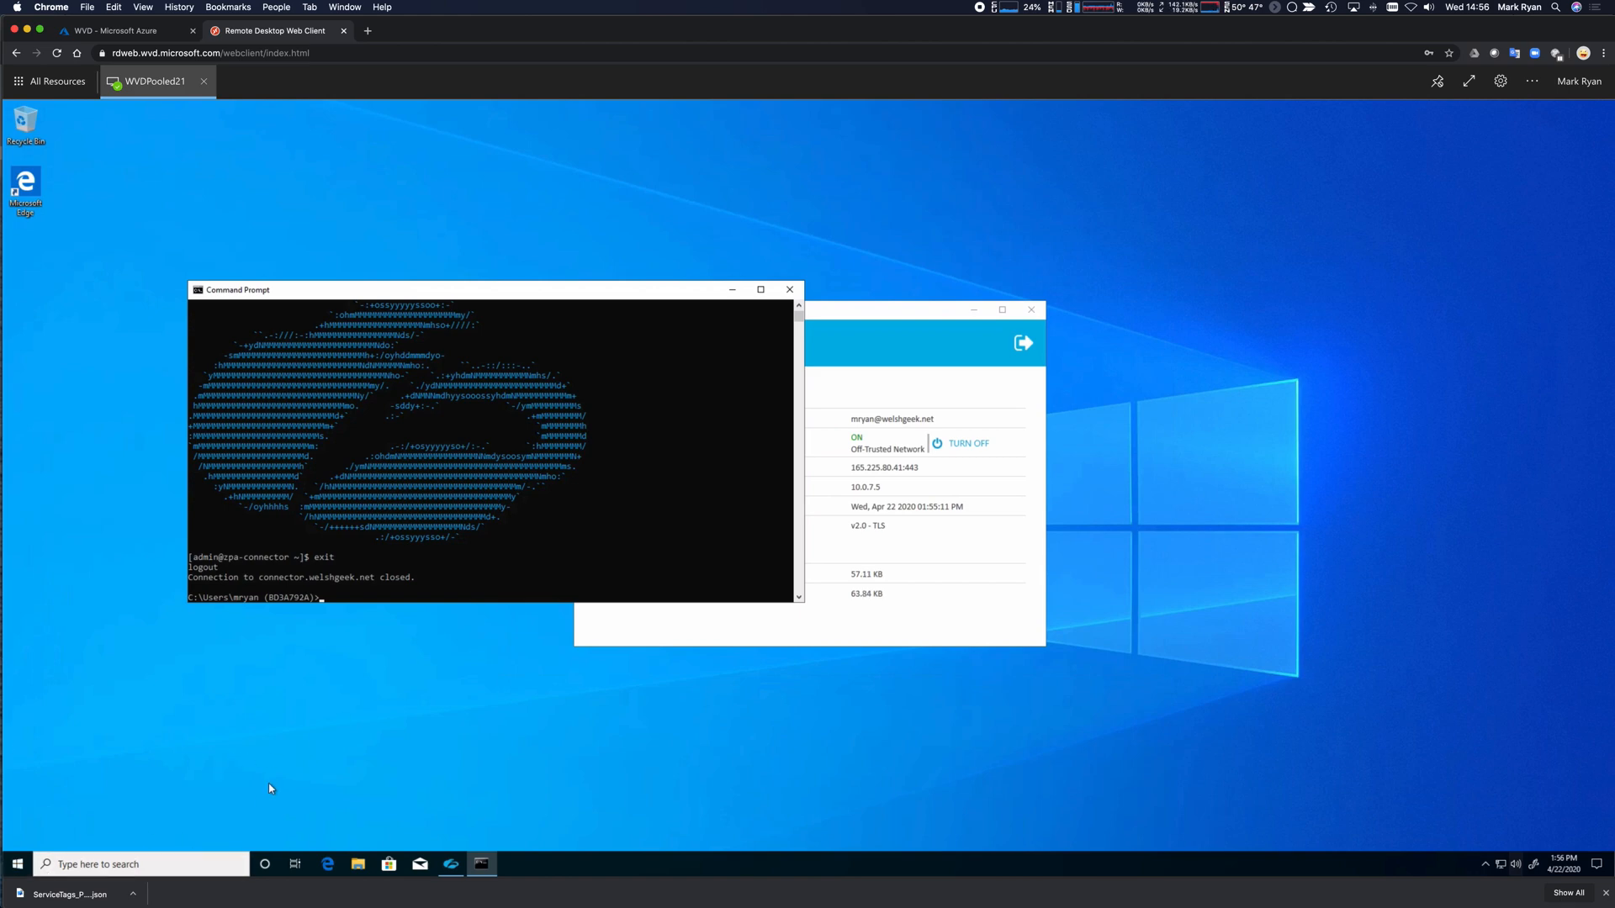
text(url http)
text(://cen)
text(tos.welshgeek.net)
text(/cua)
Curl centos.welshgeek.net/guacamole and then the site root; both fail.
key(BackSpace)
key(BackSpace)
key(BackSpace)
text(guacap)
text(ole)
key(Return)
key(Up)
key(BackSpace)
key(BackSpace)
key(BackSpace)
key(BackSpace)
key(BackSpace)
key(BackSpace)
key(BackSpace)
key(BackSpace)
key(Return)
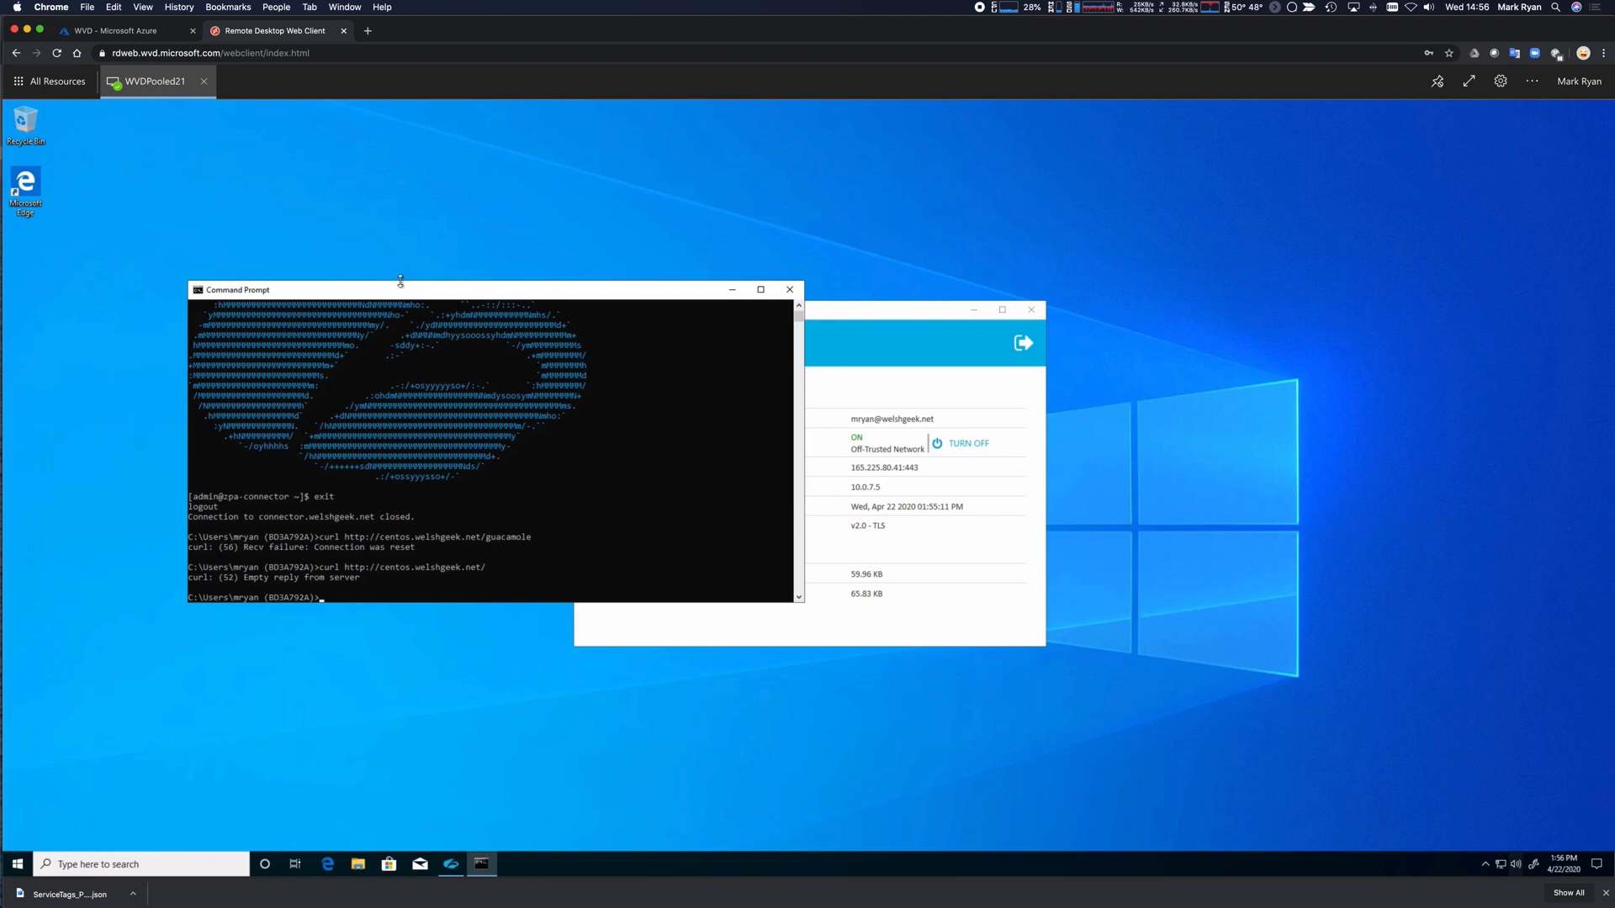
text(curl http://wed.welshgeek.net)
key(Return)
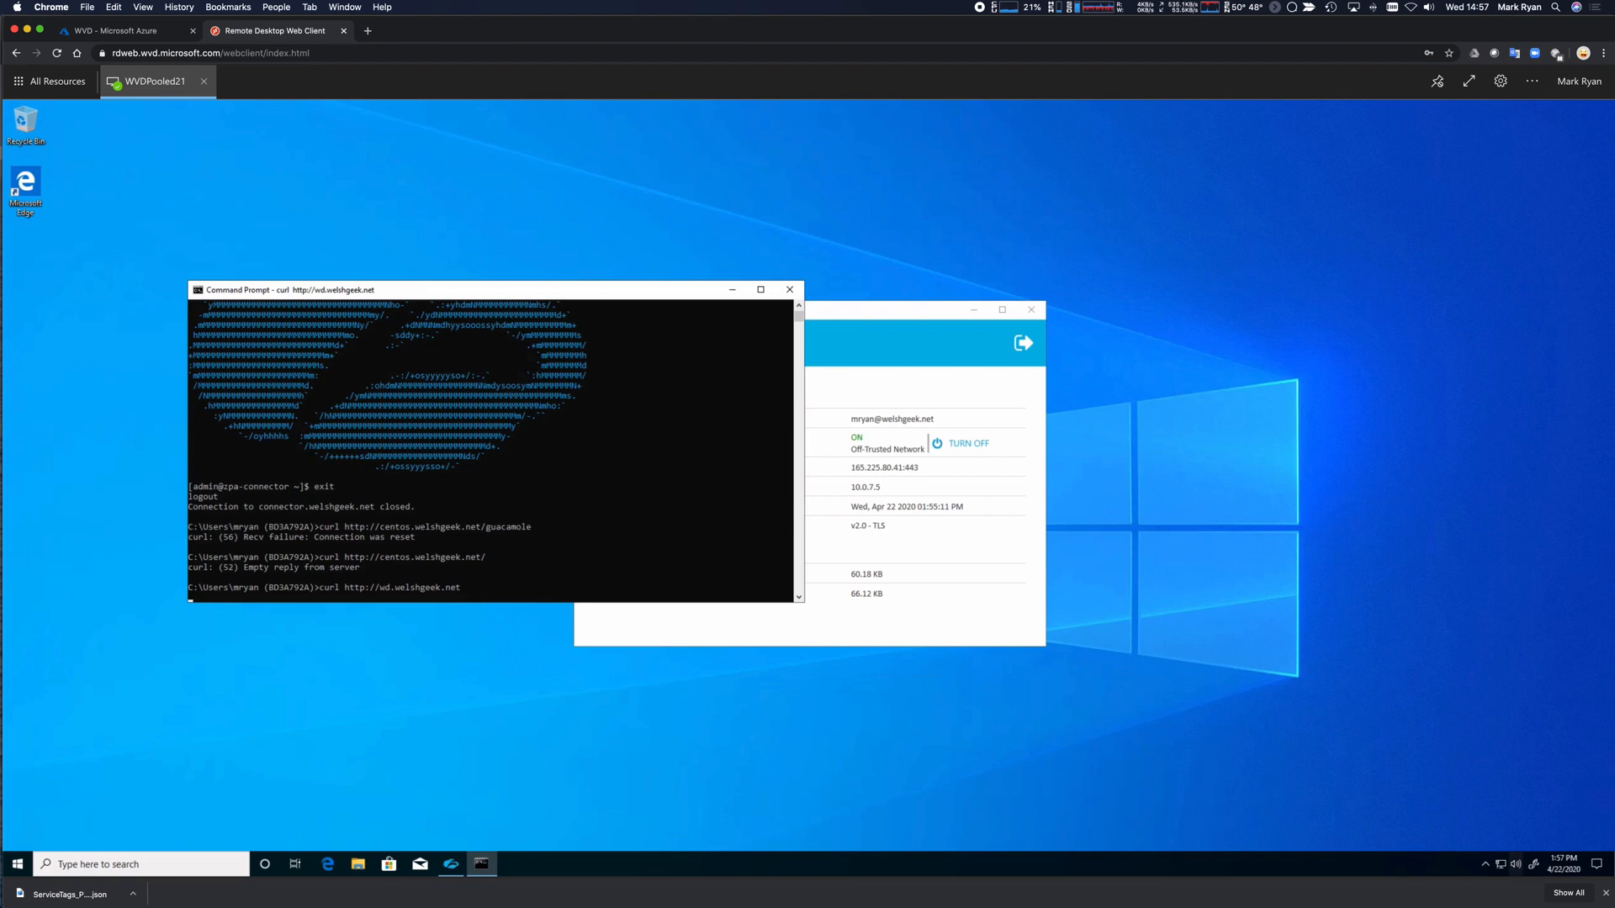
drag(422, 289, 286, 239)
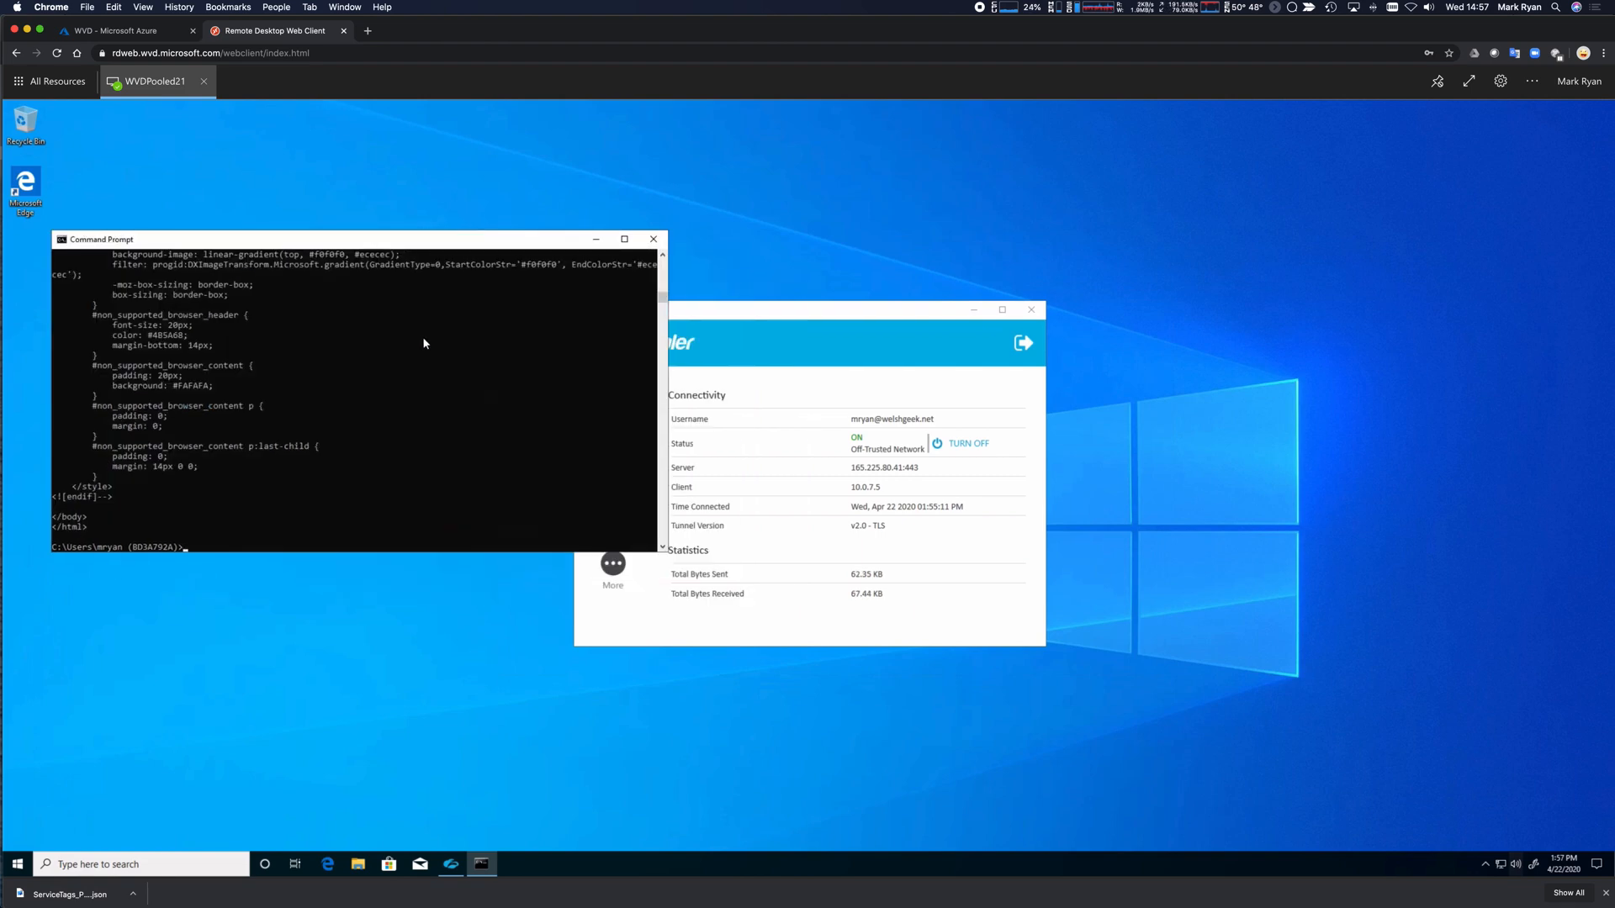
Ping wd.welshgeek.net, resolving to 100.64.1.3, stop it, and launch Edge.
text(ign wd.welshgeek.net)
key(Return)
text(pin)
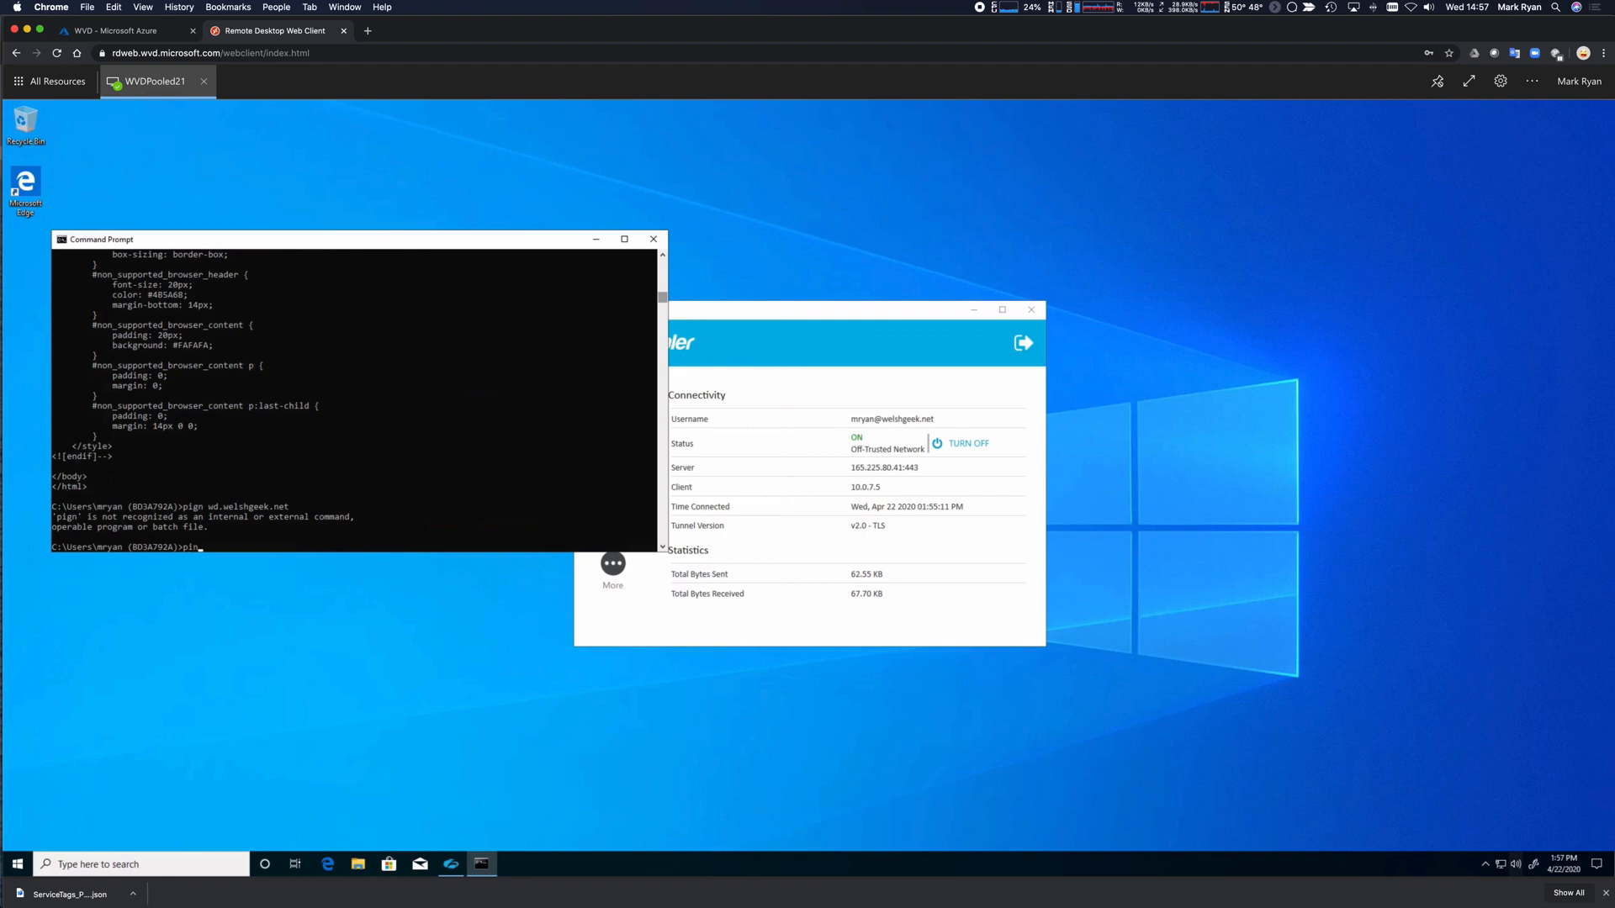
text(g wd.welshgeek.net)
key(Return)
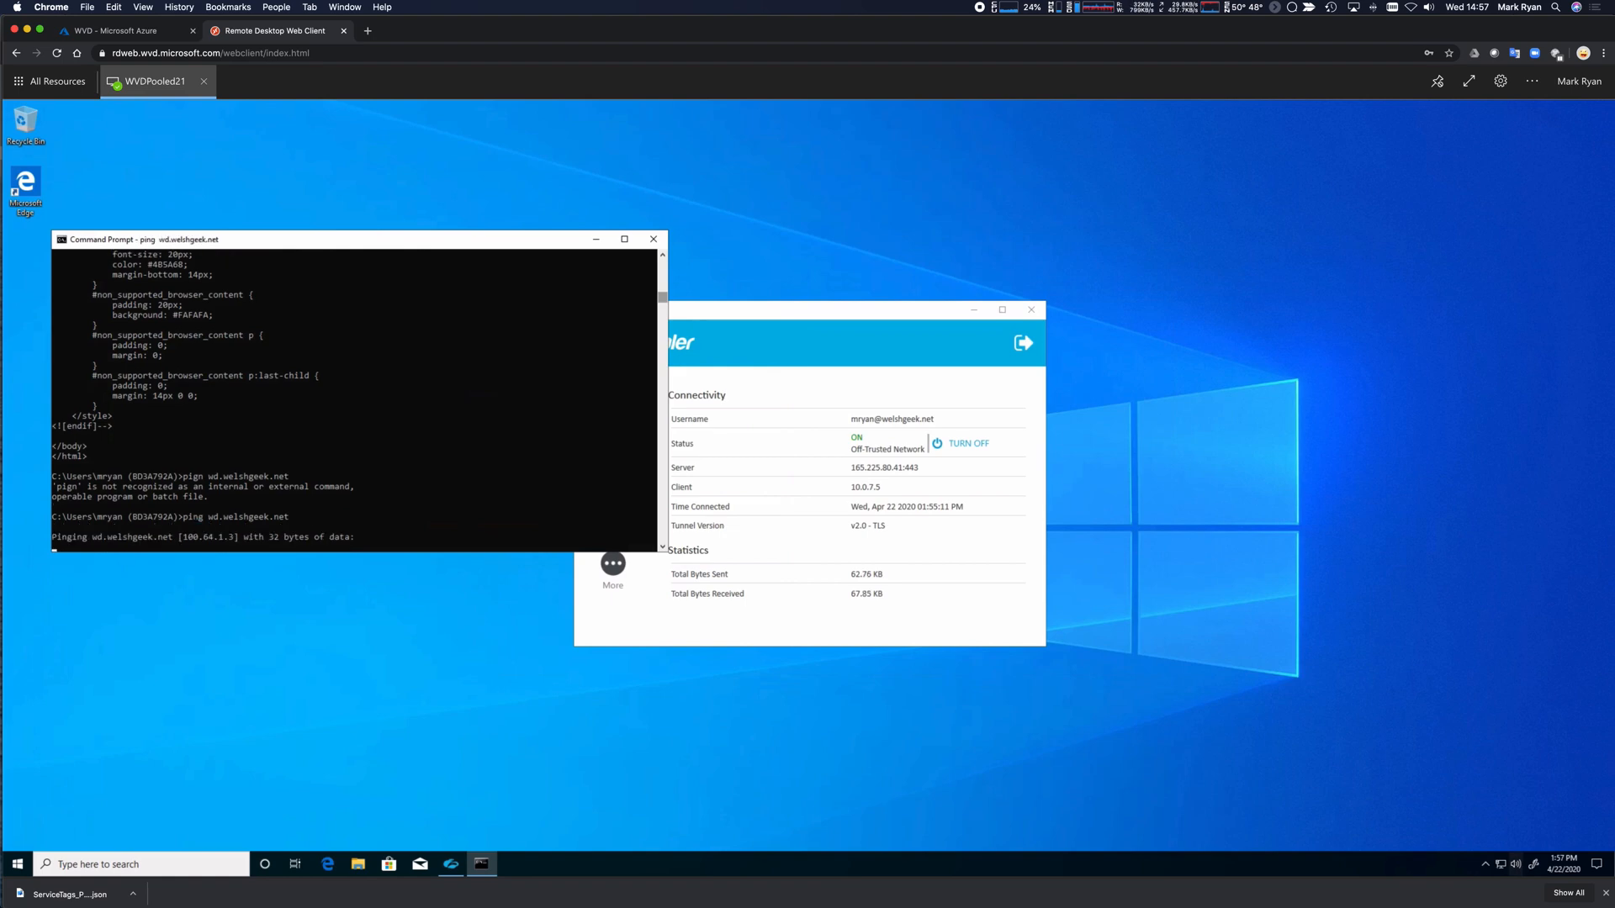
key(ctrl+c)
click(328, 865)
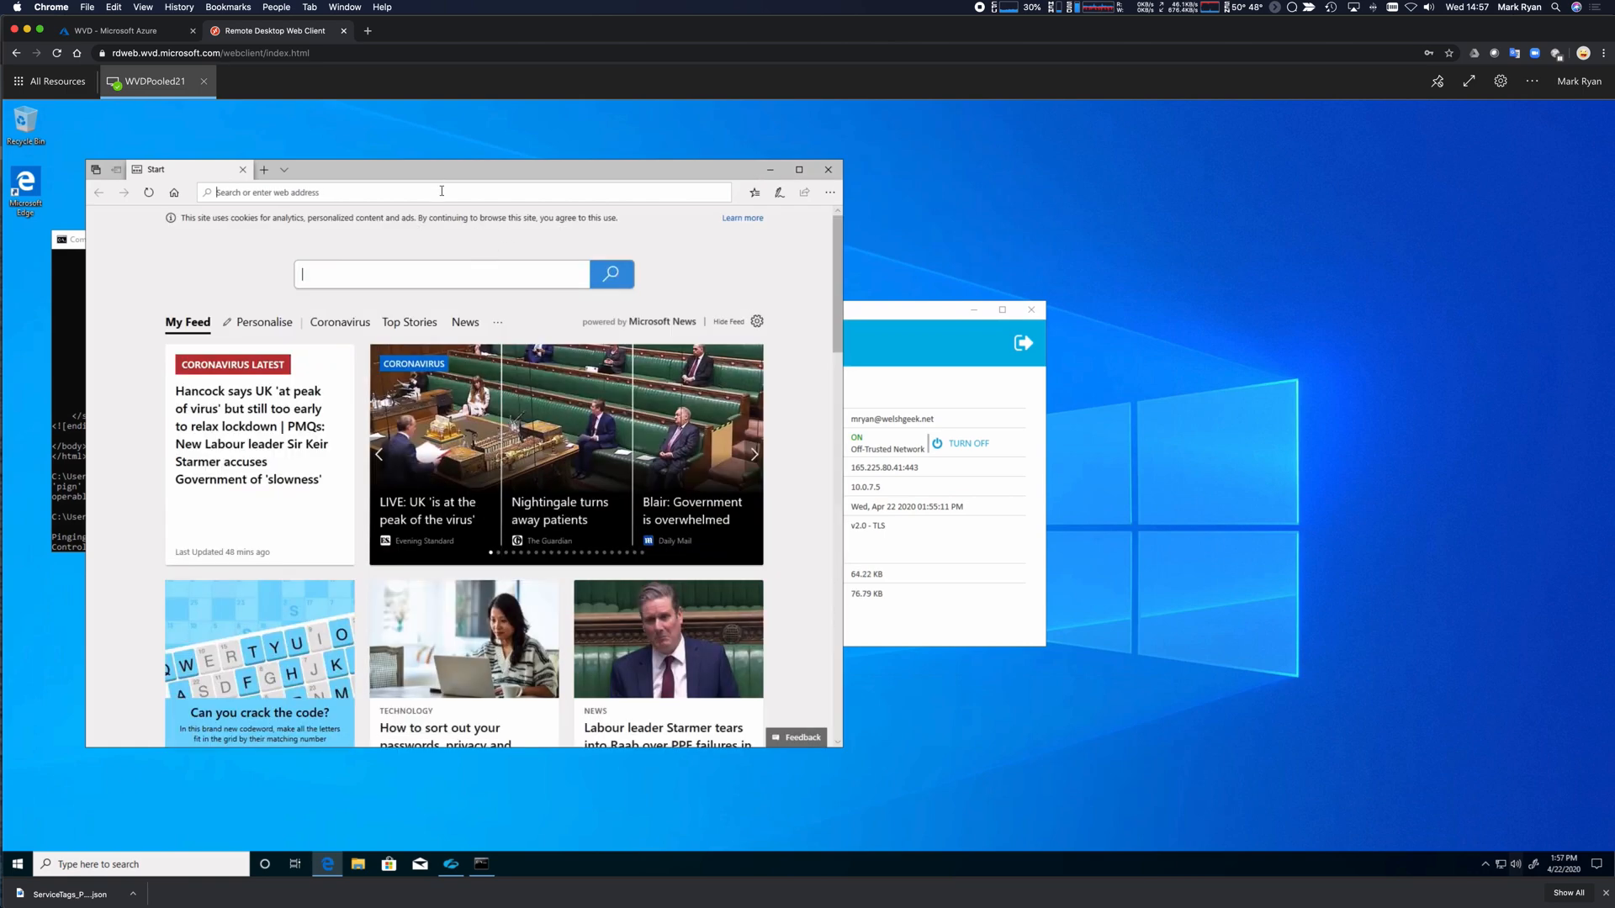
Visit ip.zscaler.com to confirm the London III cloud, then 888.com, blocked as Gambling.
click(216, 193)
text(ip.zscaler.com)
key(Return)
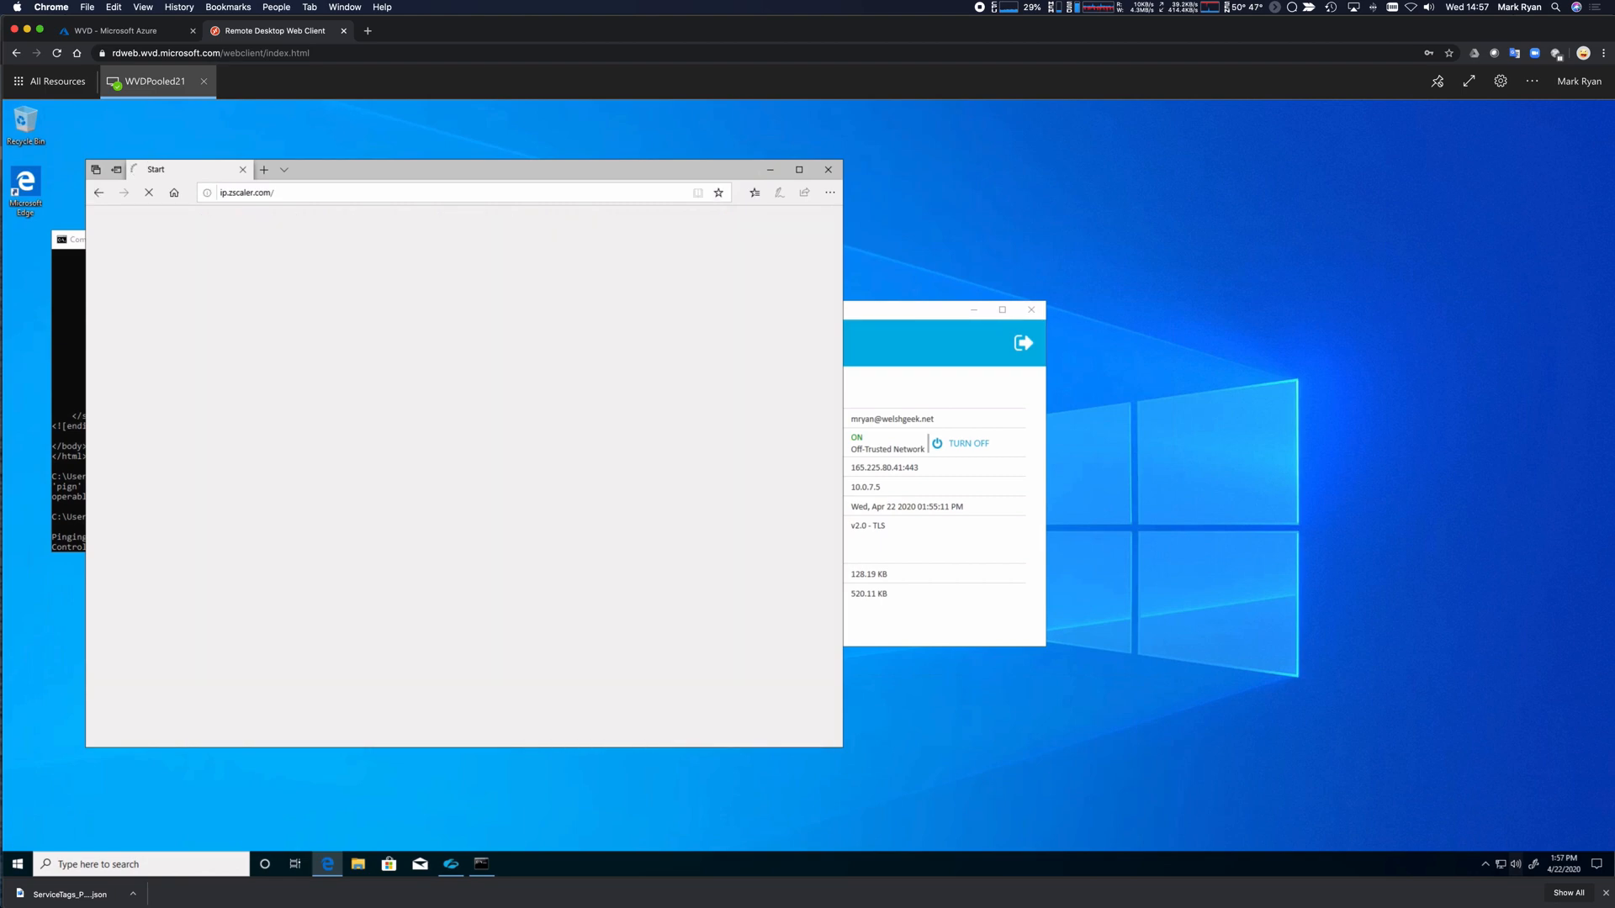
click(336, 190)
double_click(337, 190)
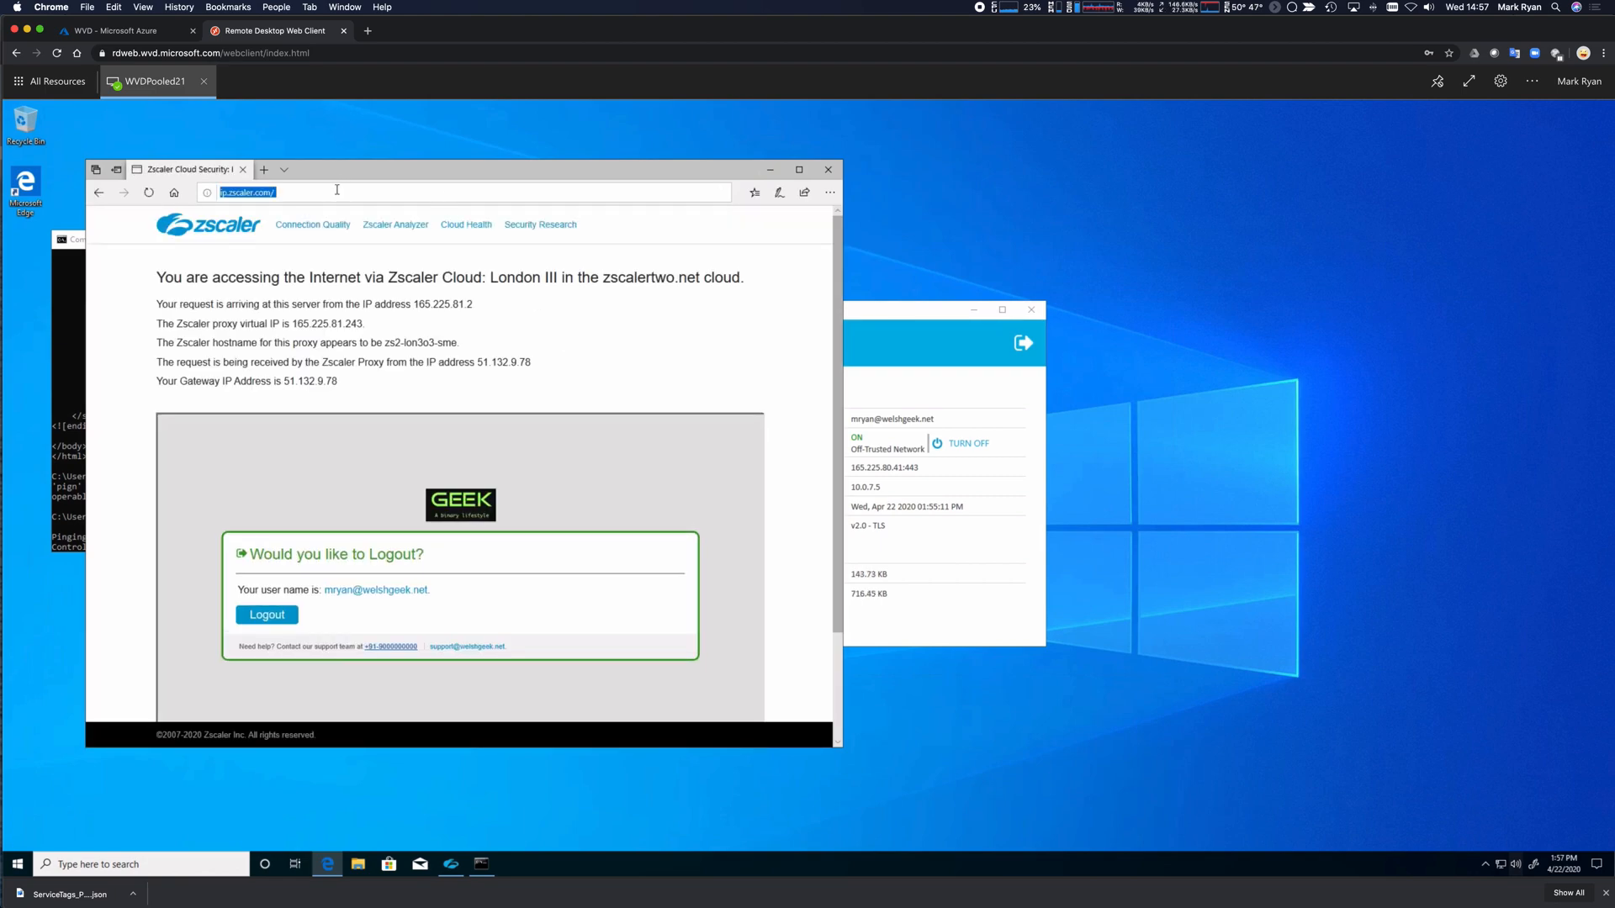
text(888.com)
key(Return)
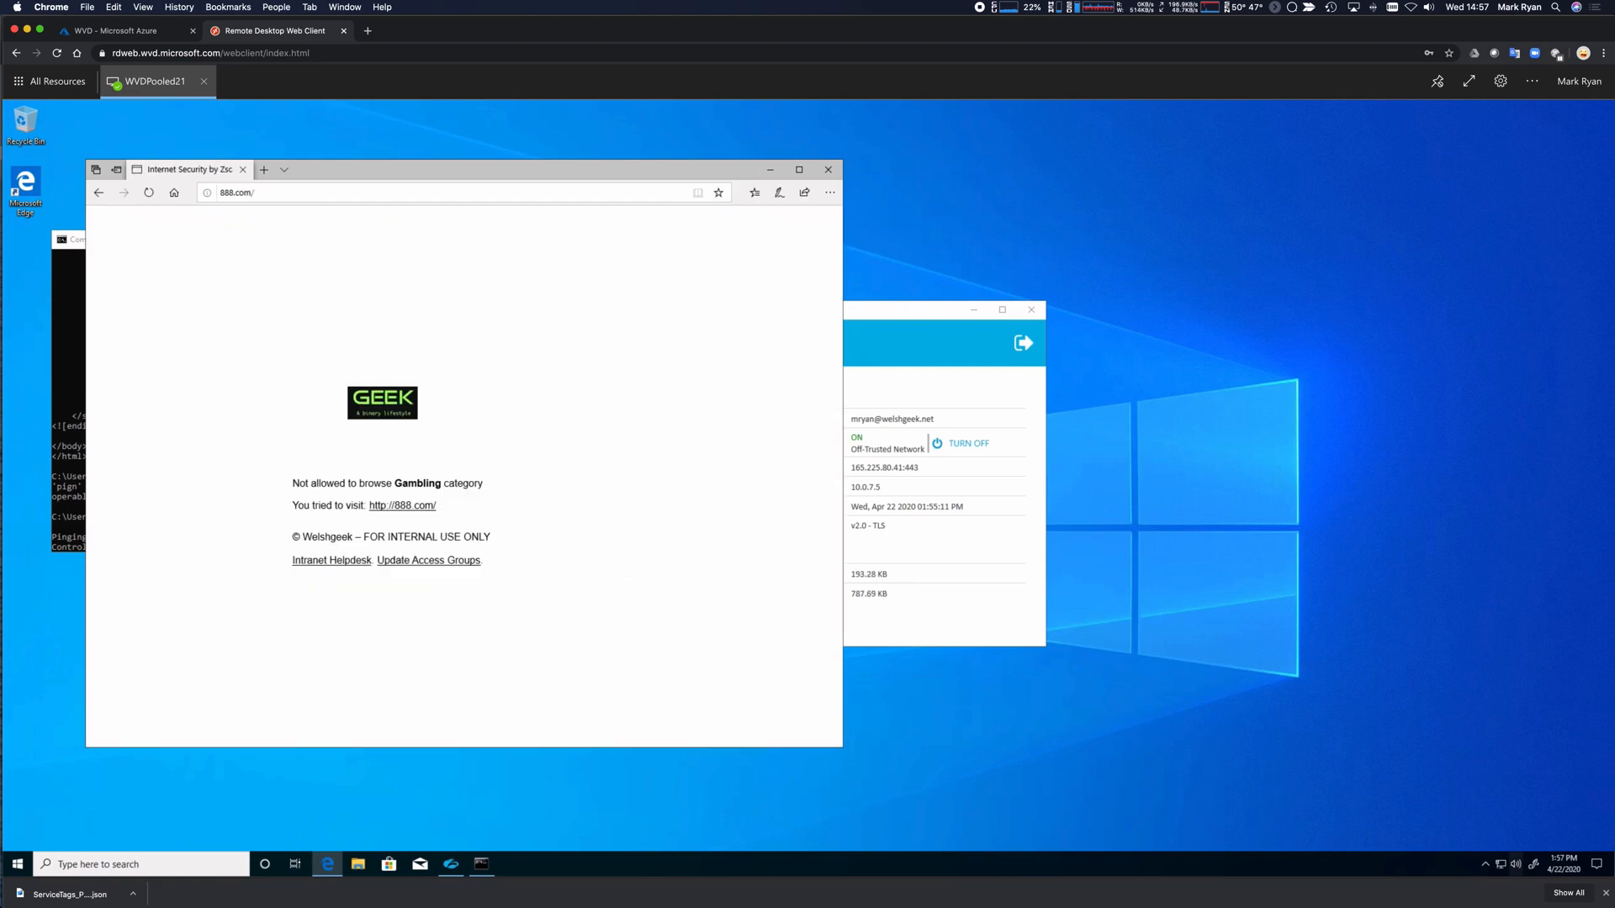
click(341, 191)
text(https:/)
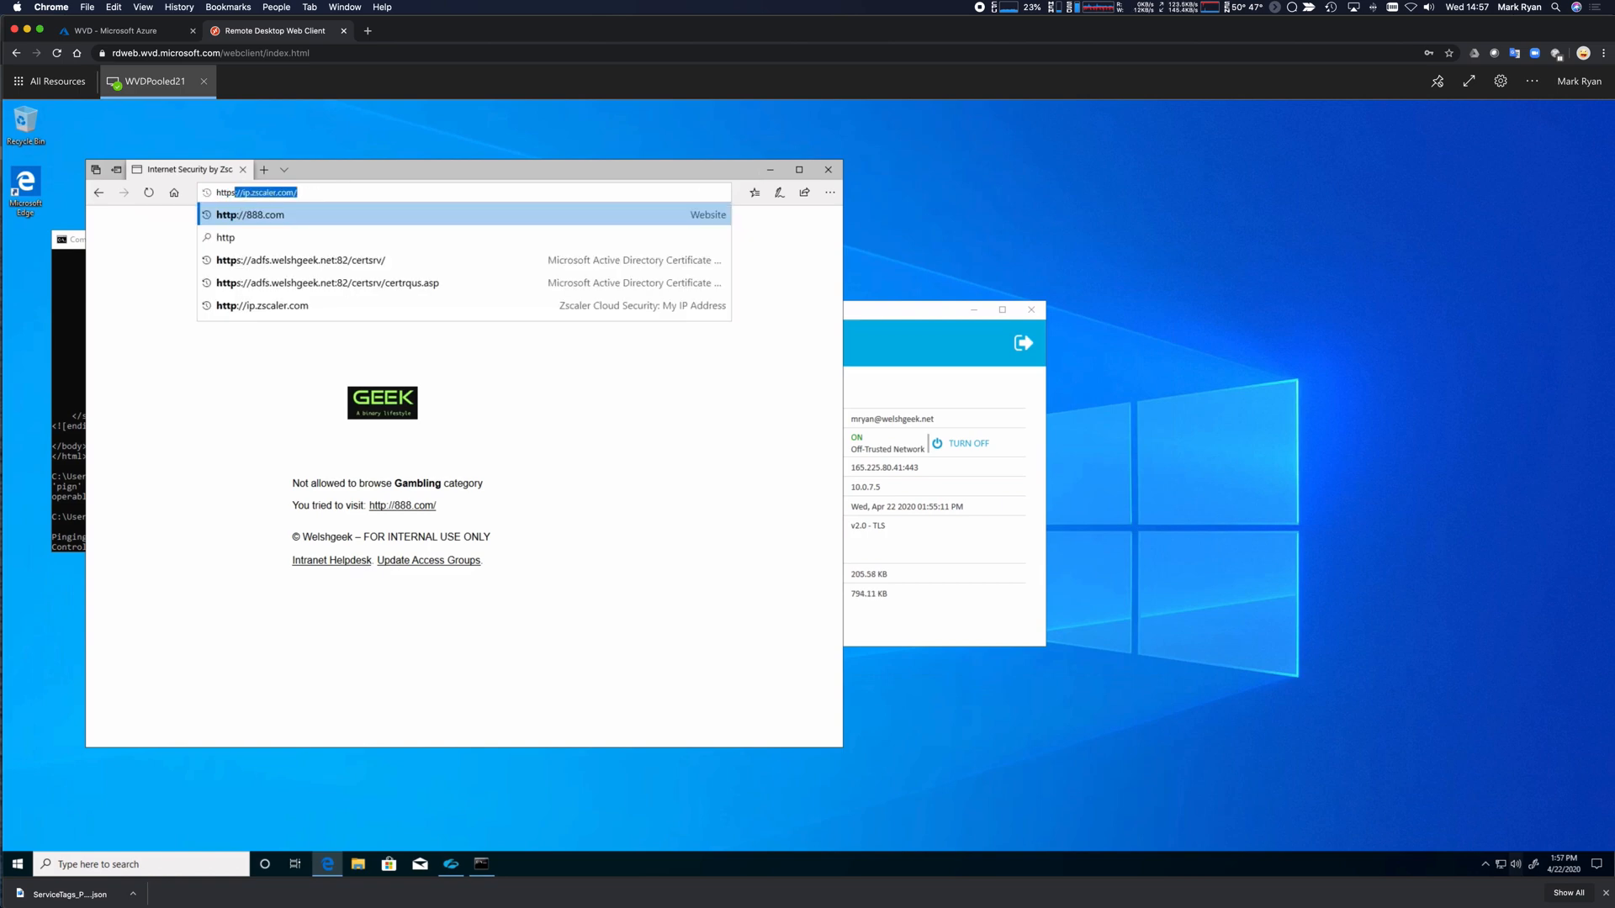
text(/www.face.)
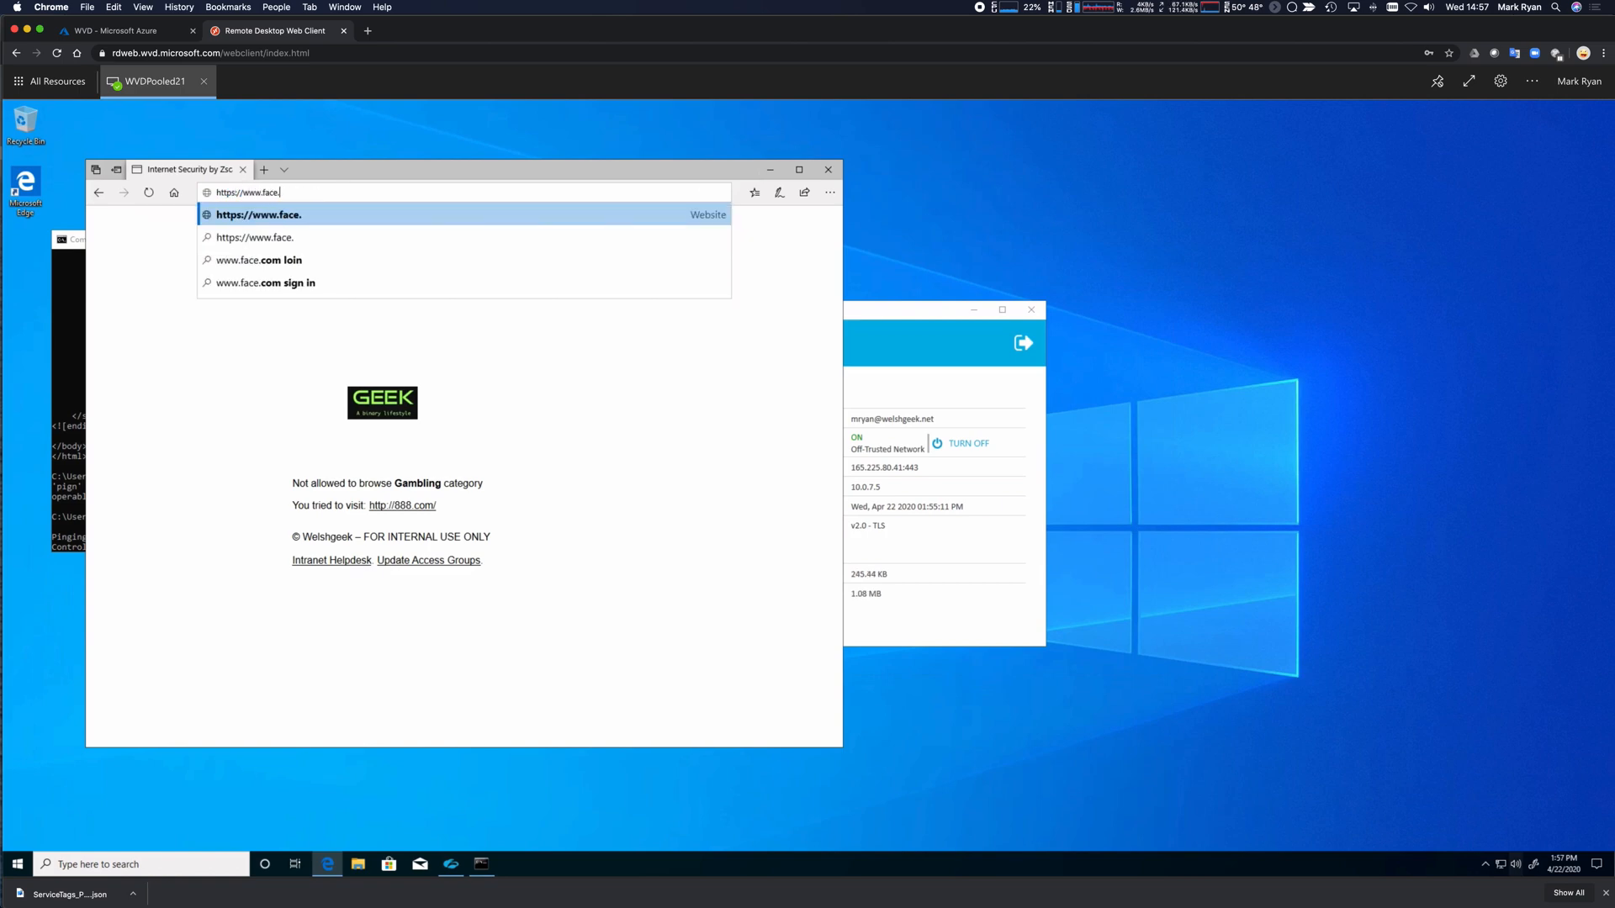
text(book.com)
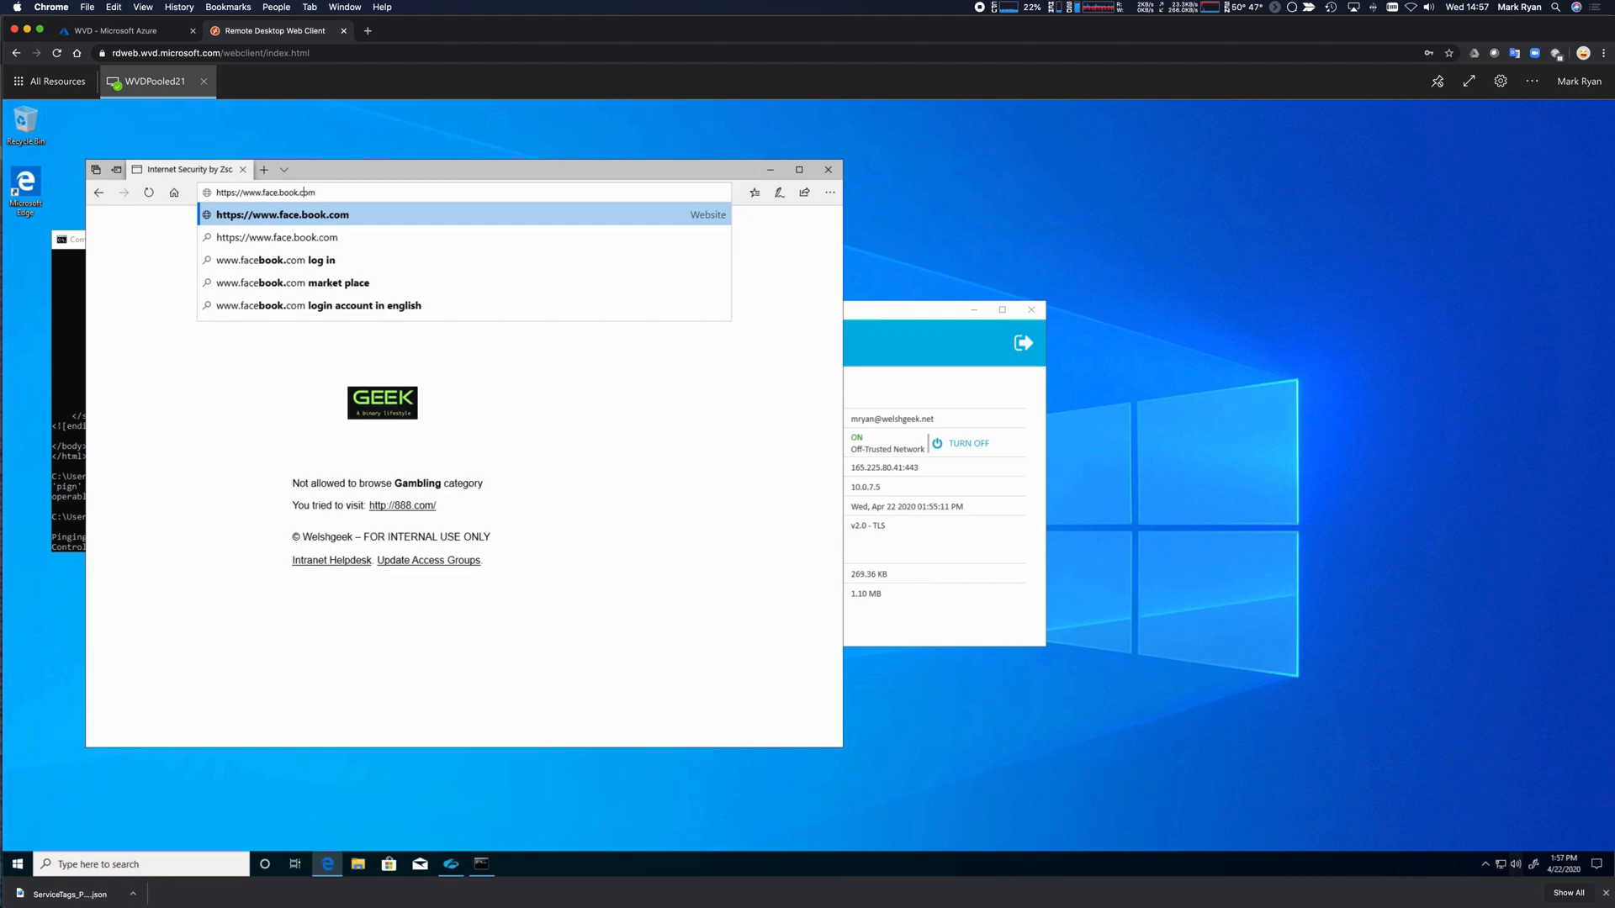
key(BackSpace)
key(Return)
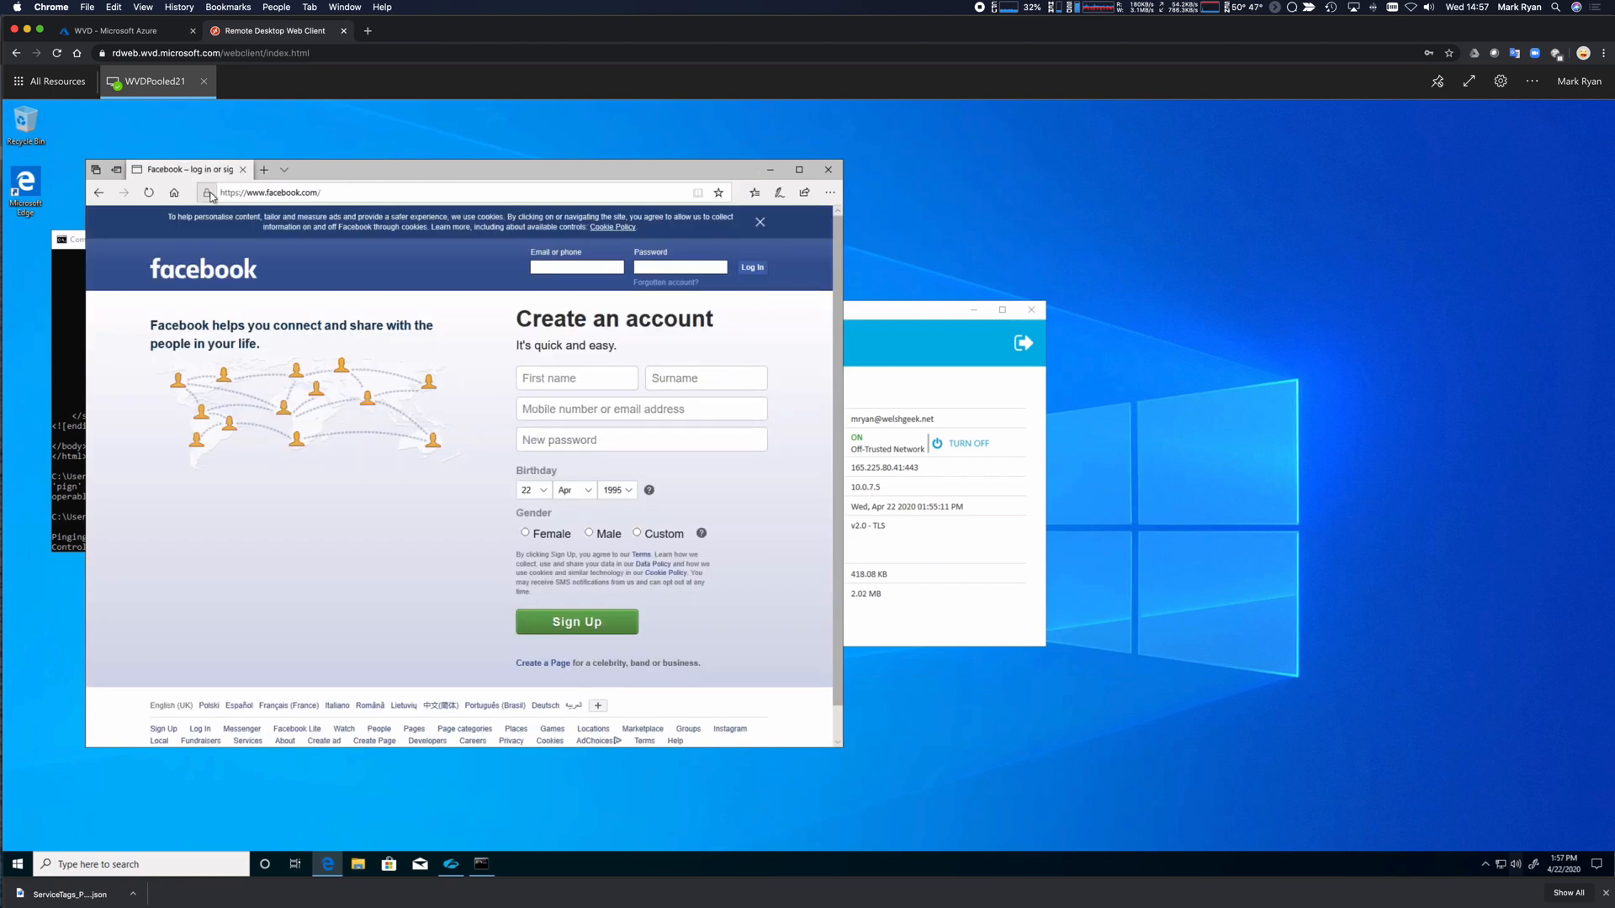
click(206, 192)
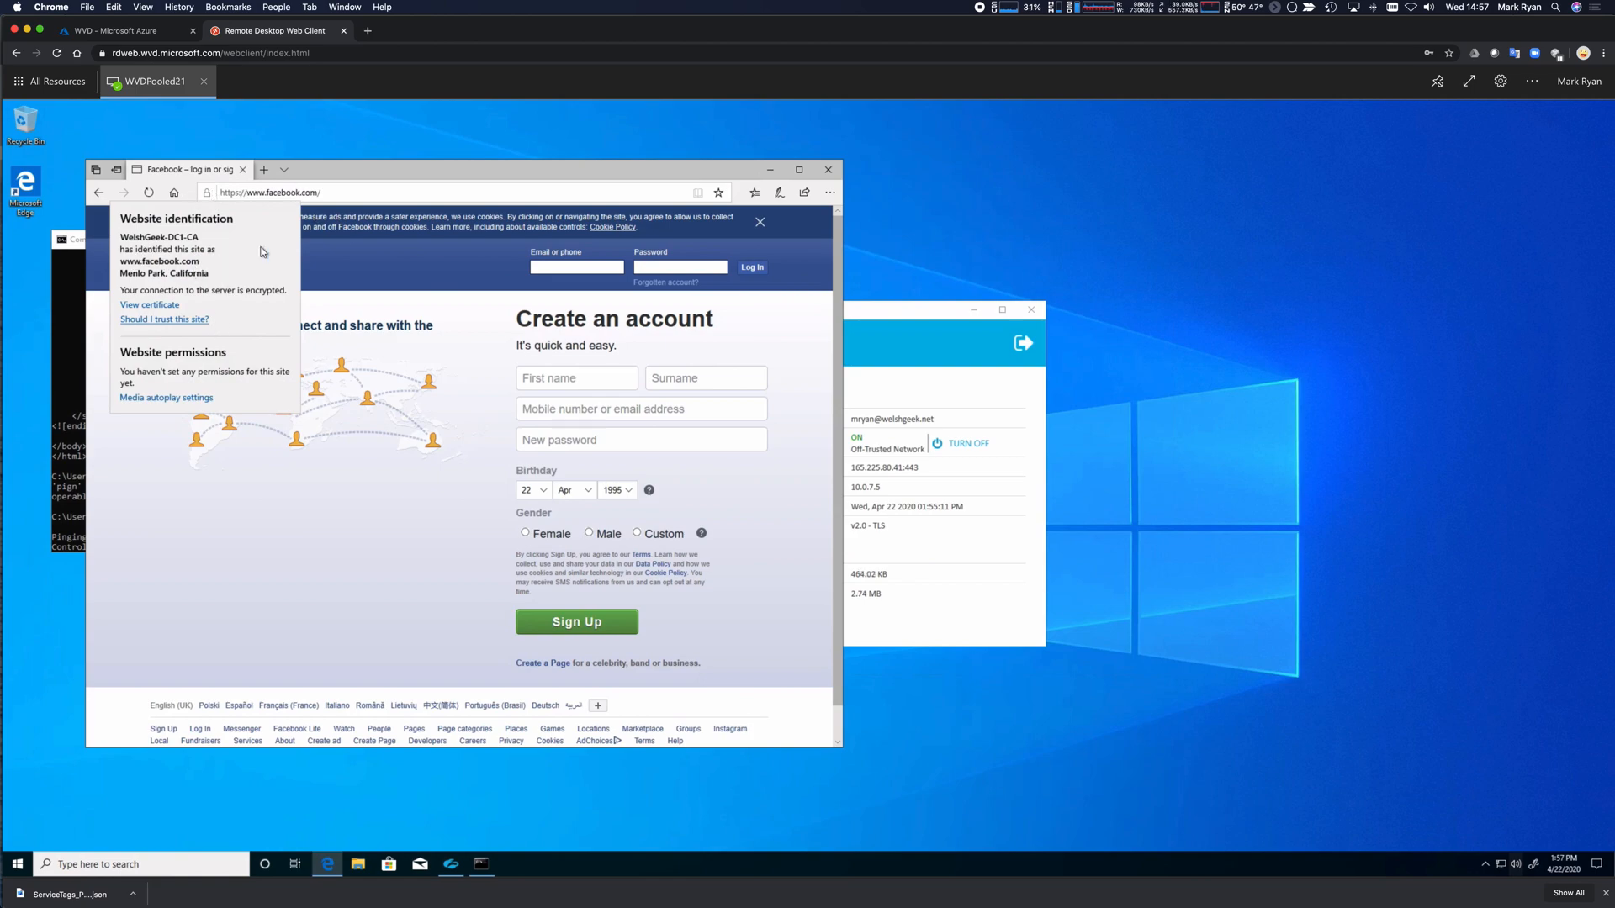
Return to the console to stop the ping, then start a new tab for the Zscaler admin portal.
click(74, 270)
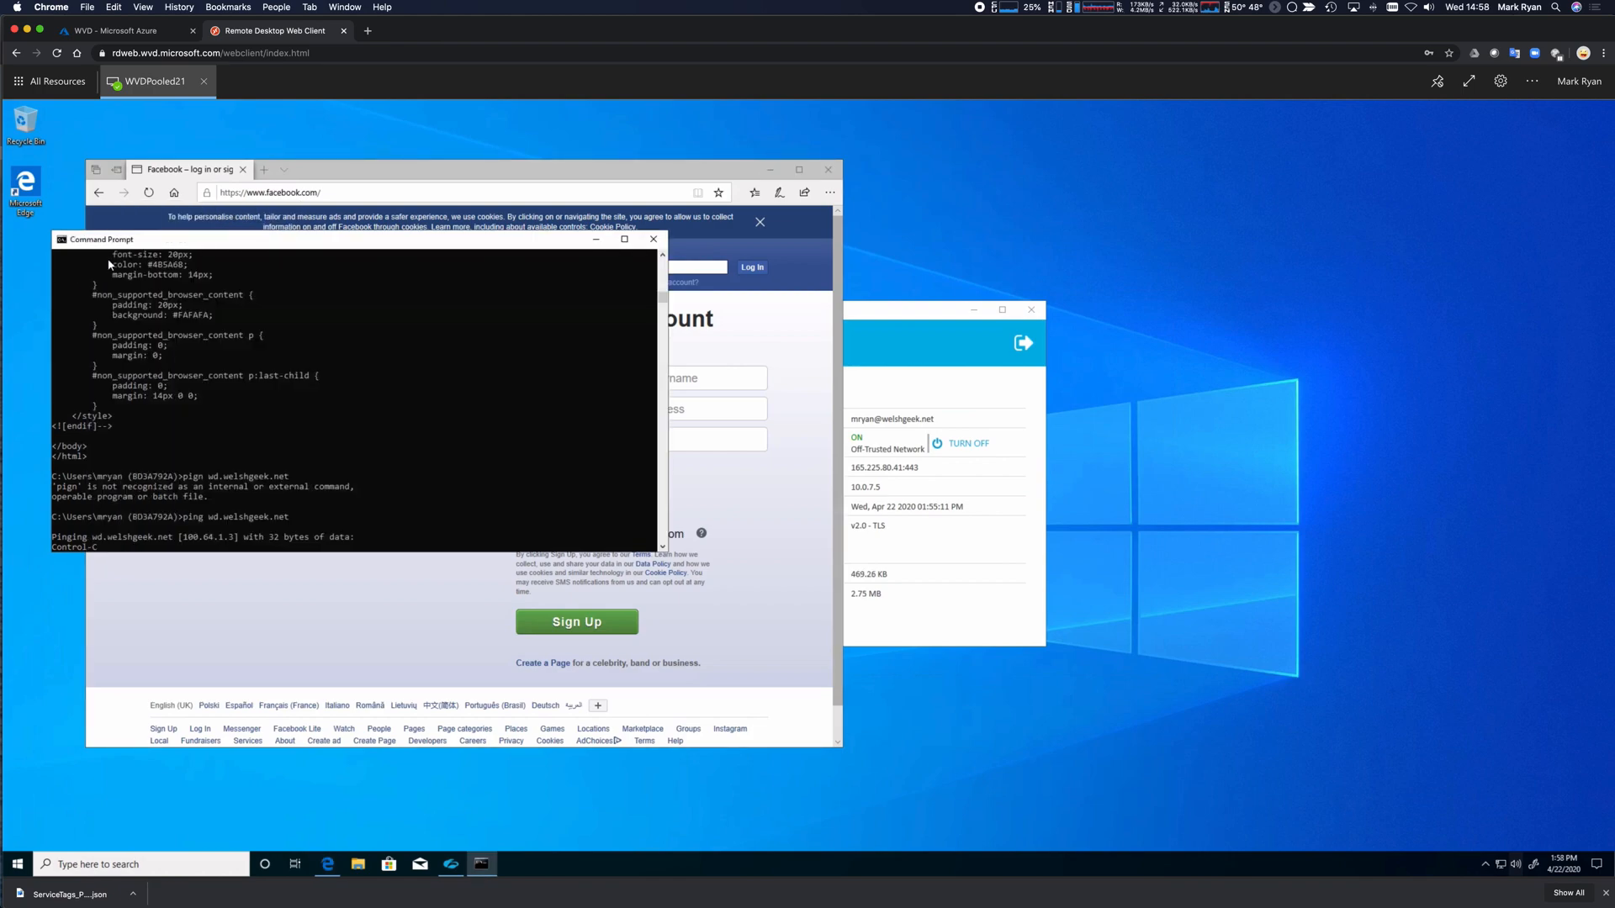
click(872, 315)
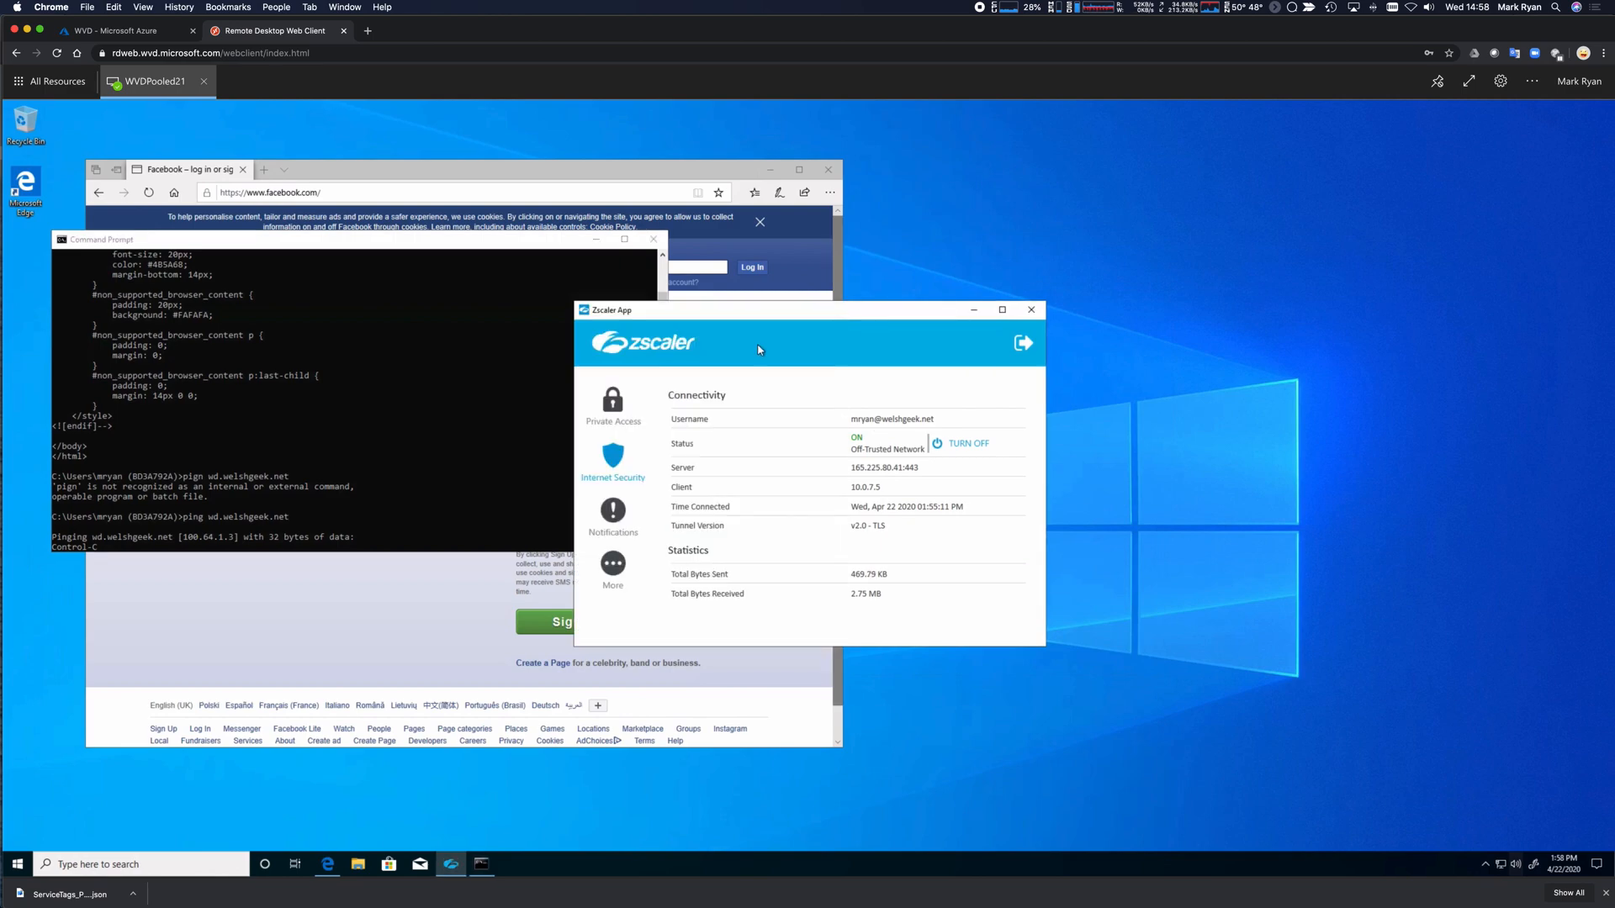
click(345, 245)
key(Return)
key(Return)
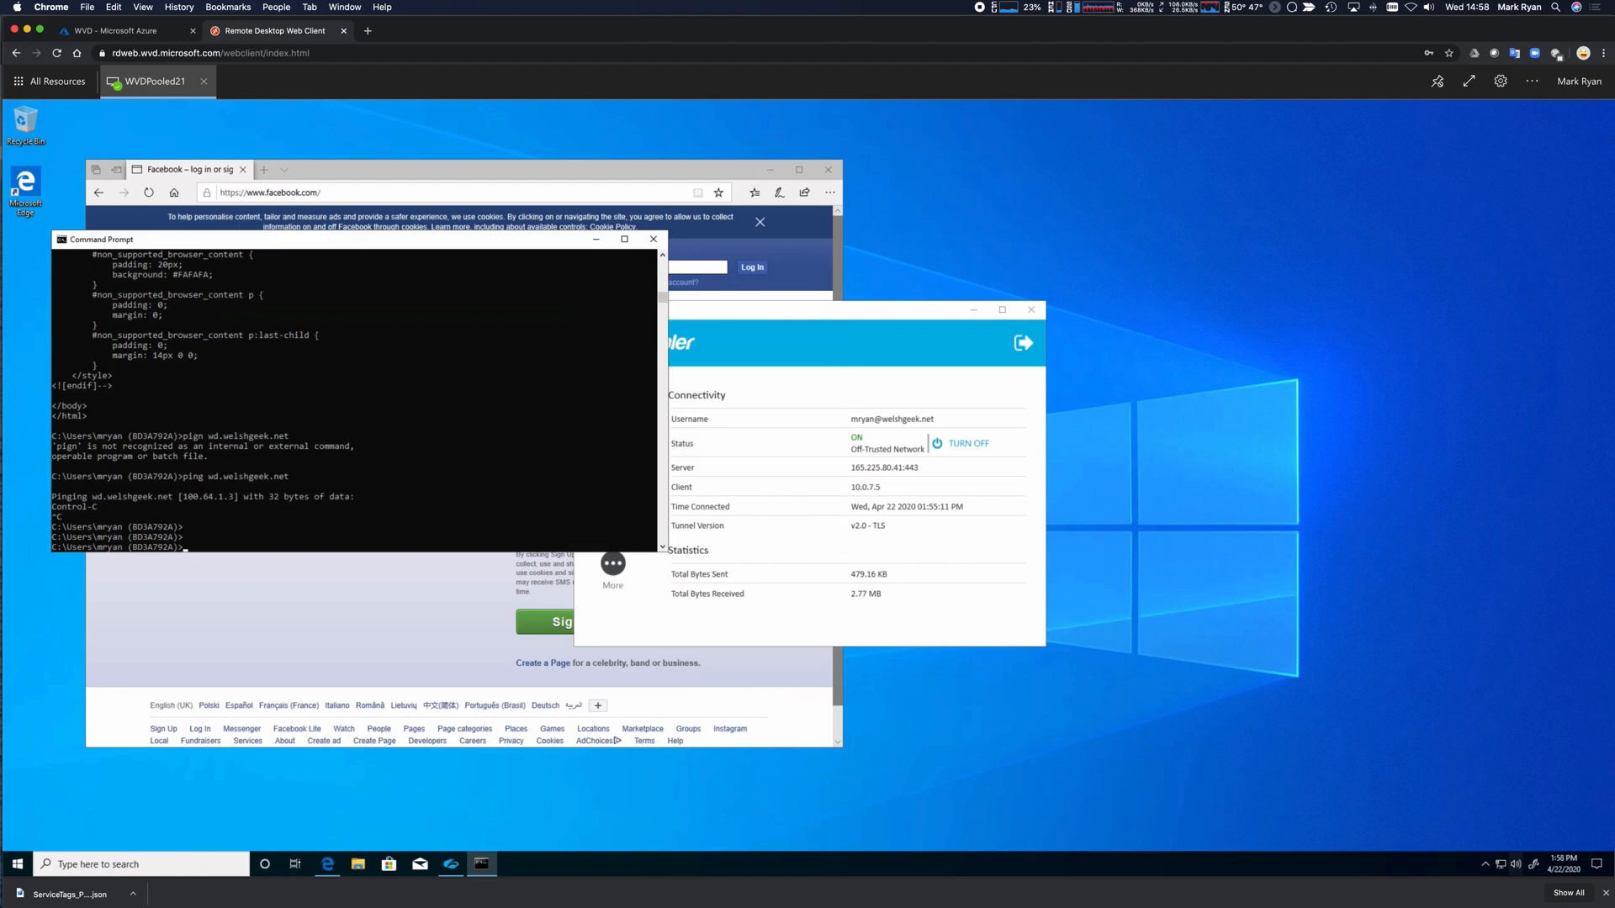
key(super+t)
text(admin.zscaler)
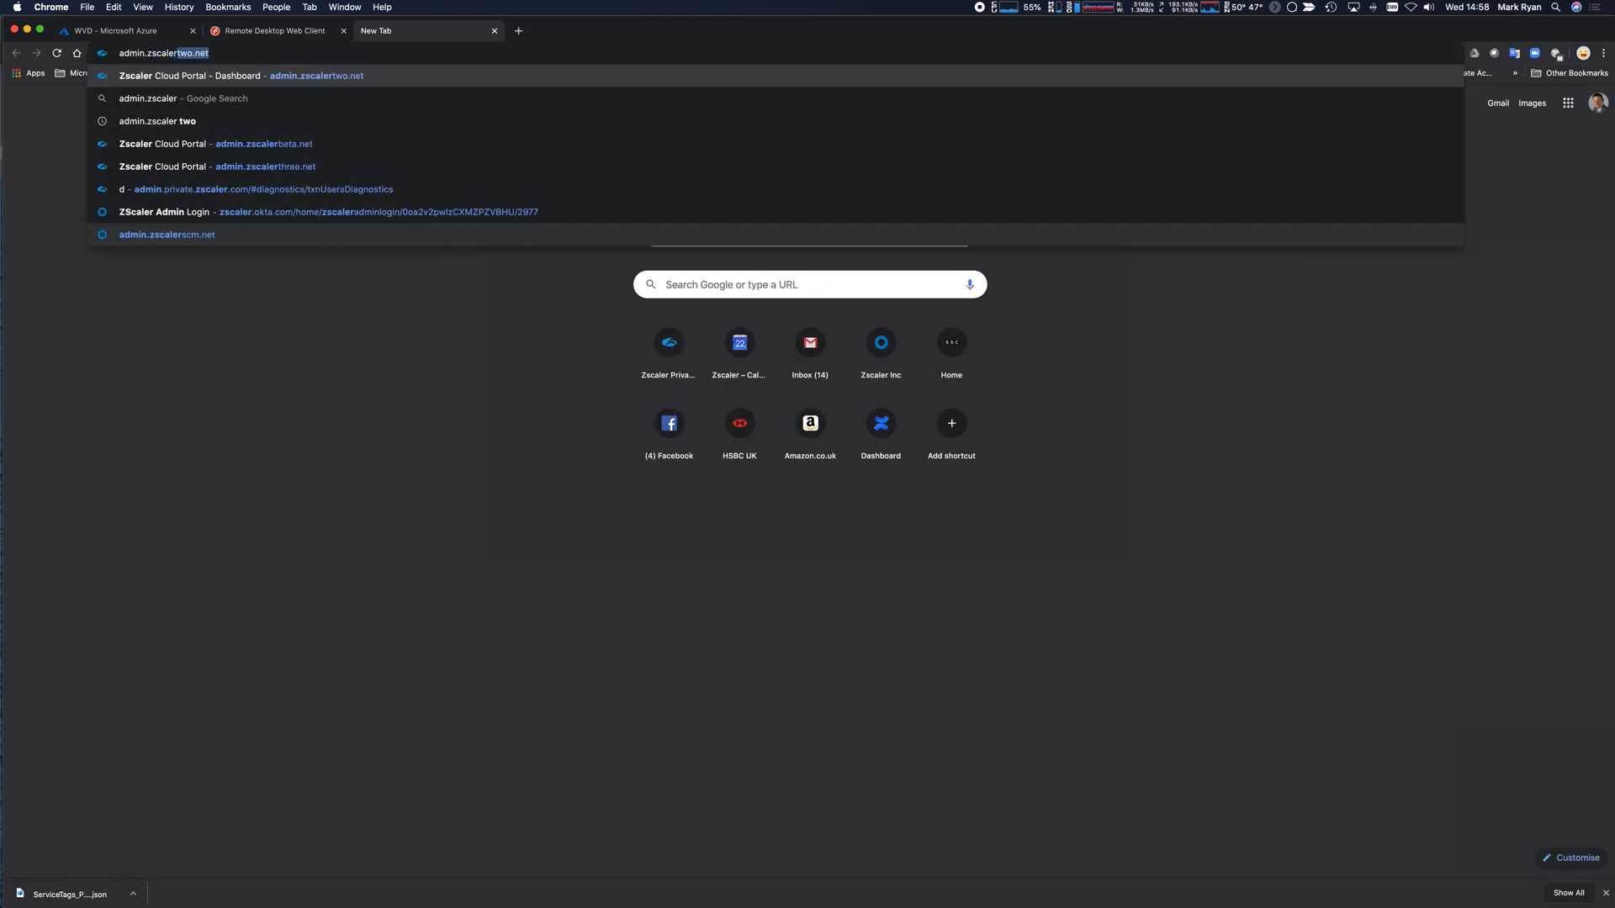
Sign in to the Zscaler admin portal and open the Firewall Insights report.
key(Return)
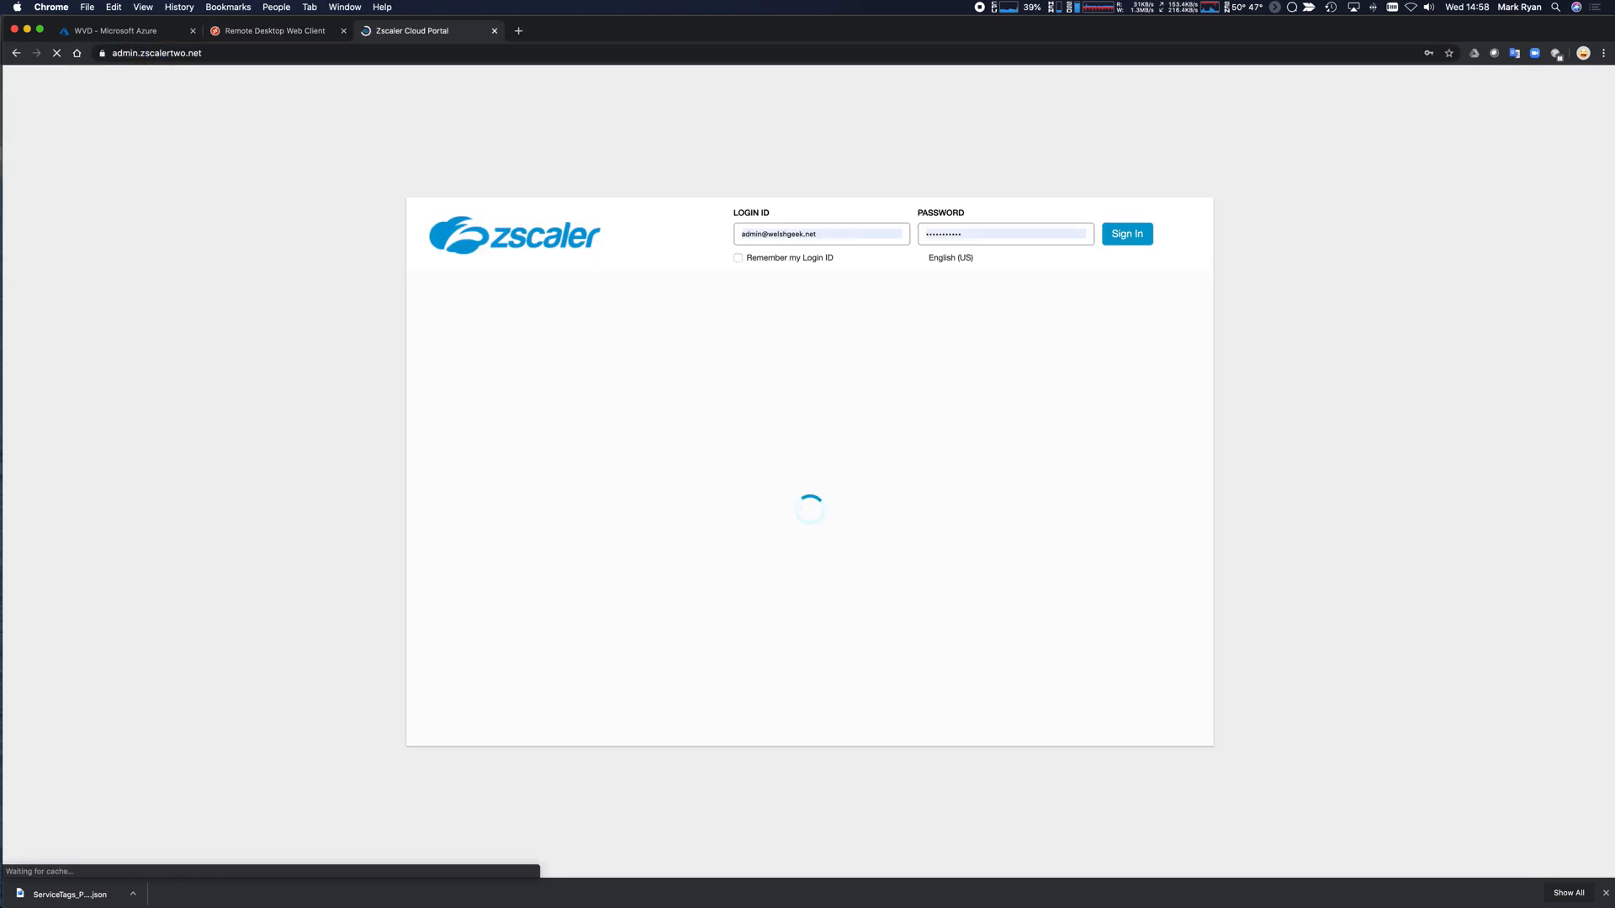
click(1131, 234)
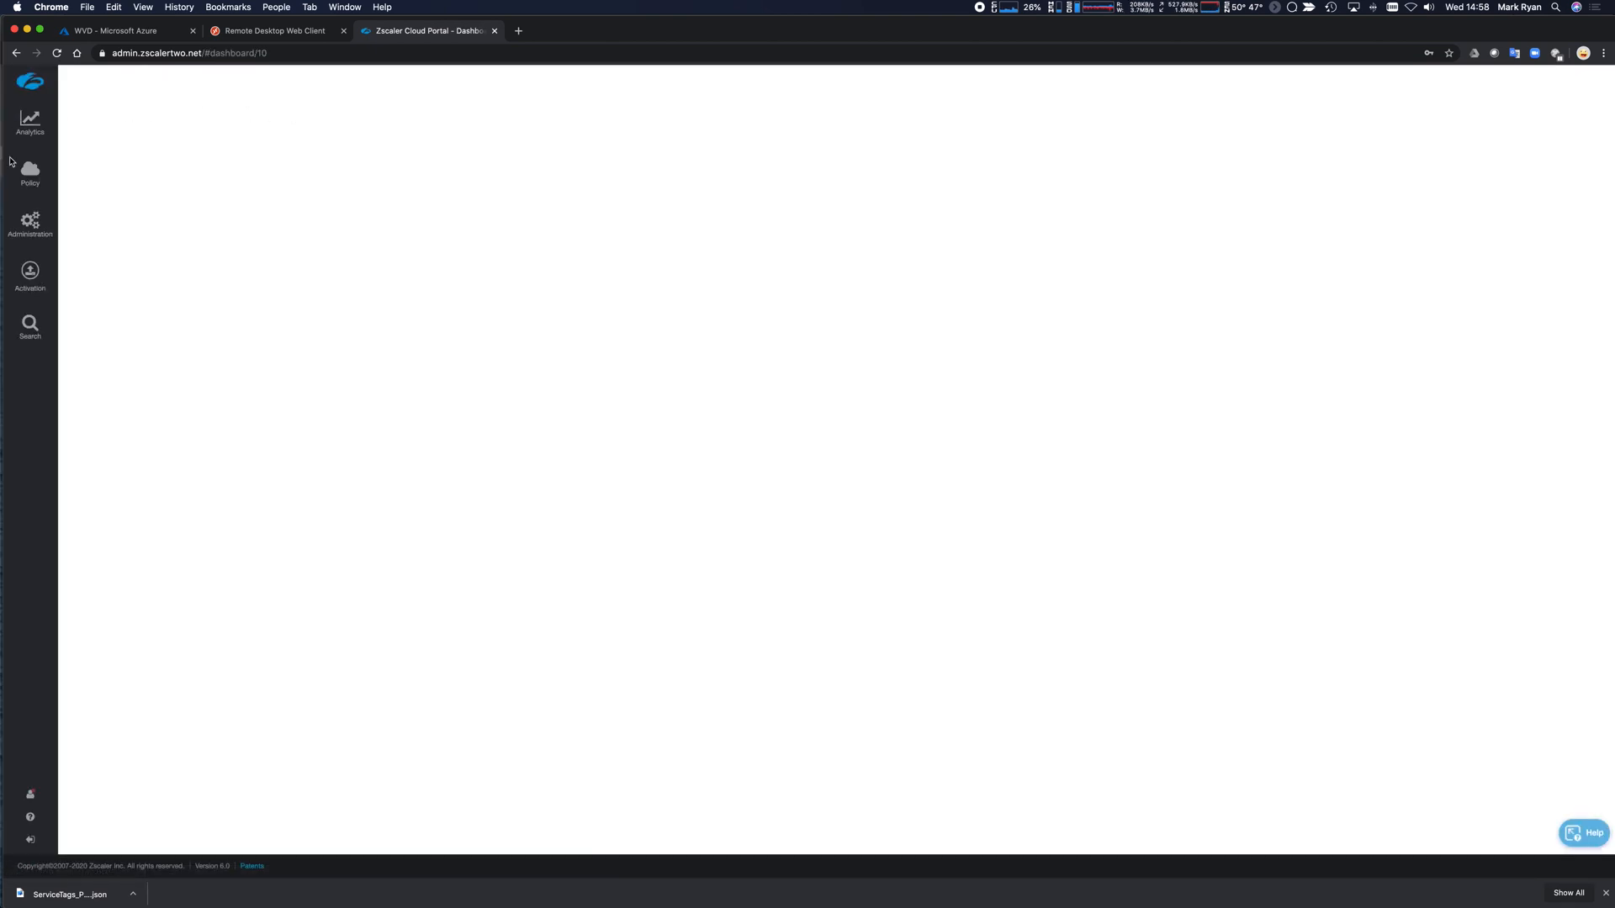
mouse_move(46, 229)
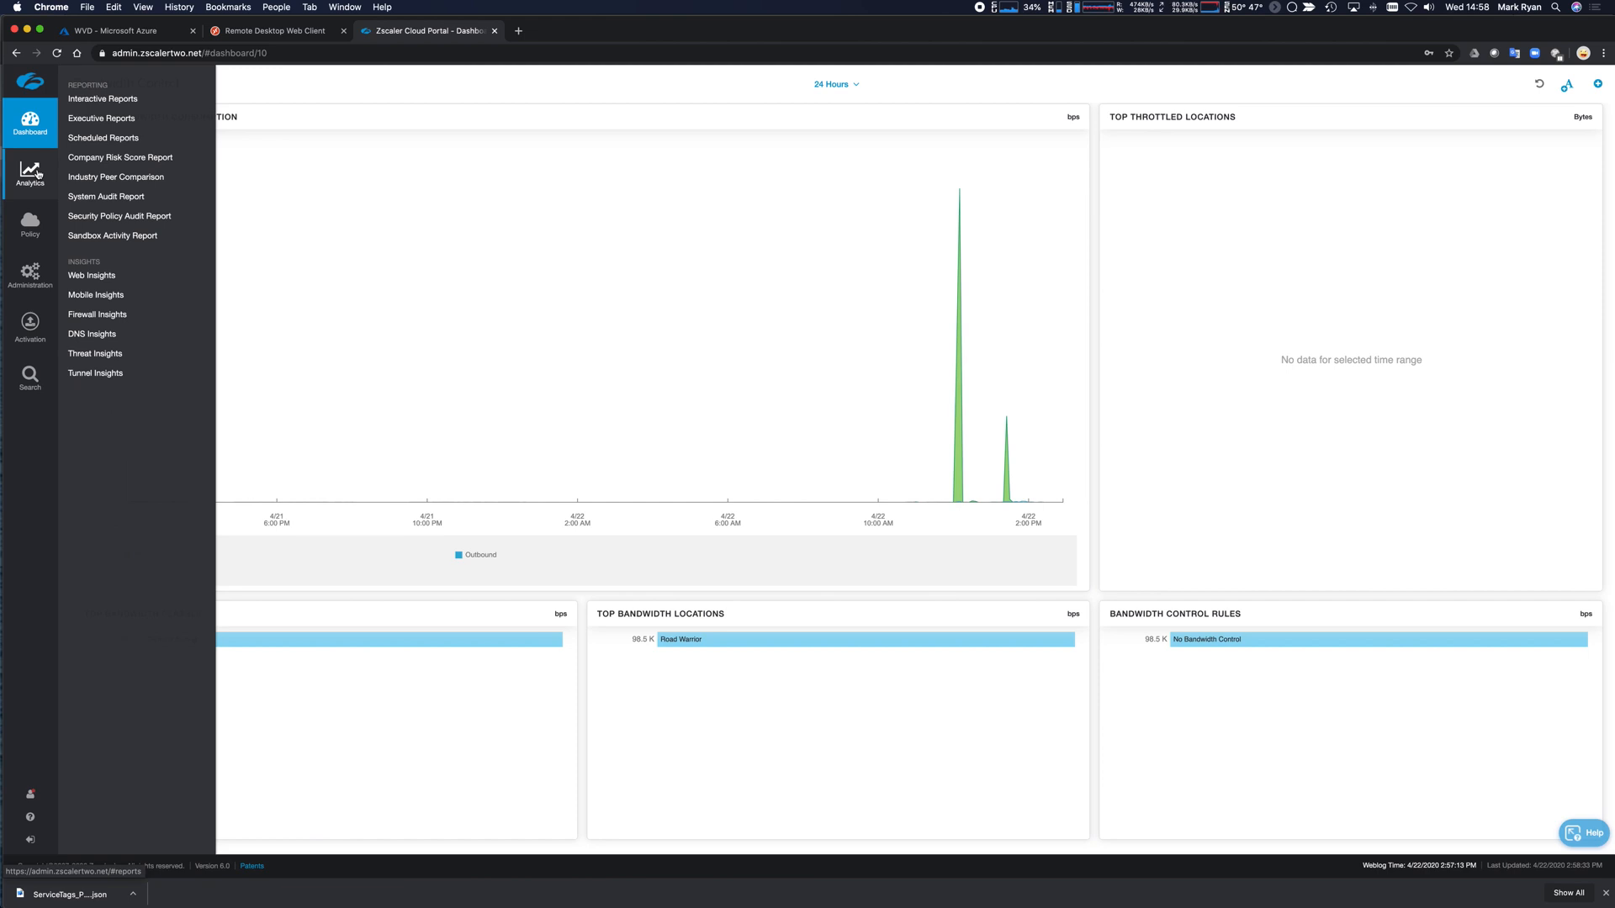
mouse_move(29, 176)
click(97, 314)
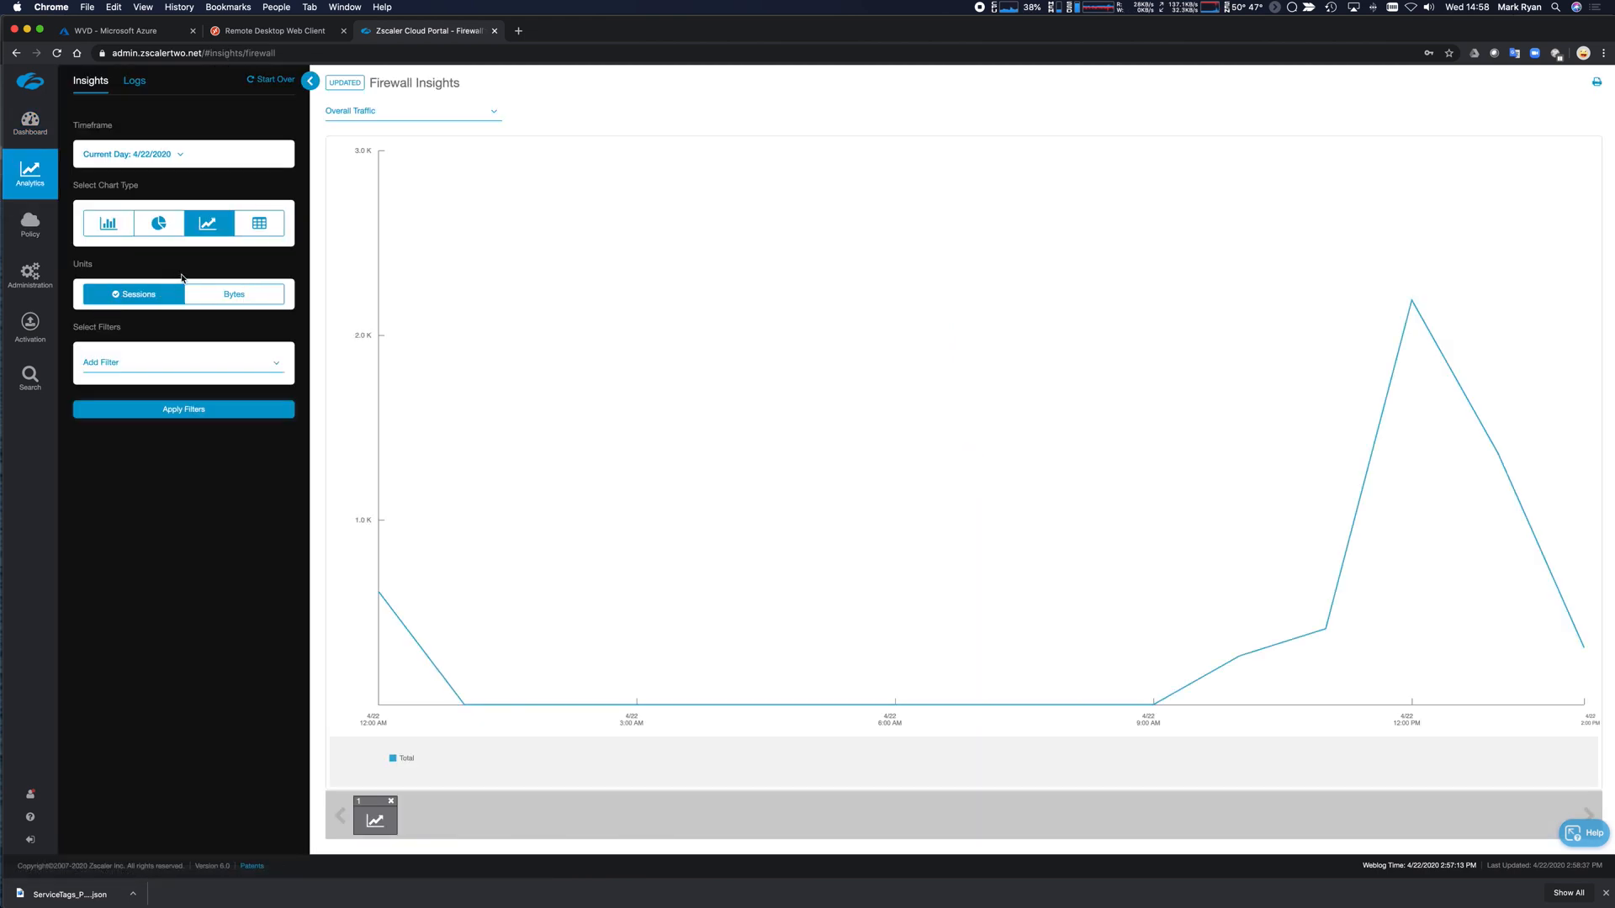
Show Firewall Insights Logs for the Last 5 Minutes and apply the filters.
click(177, 156)
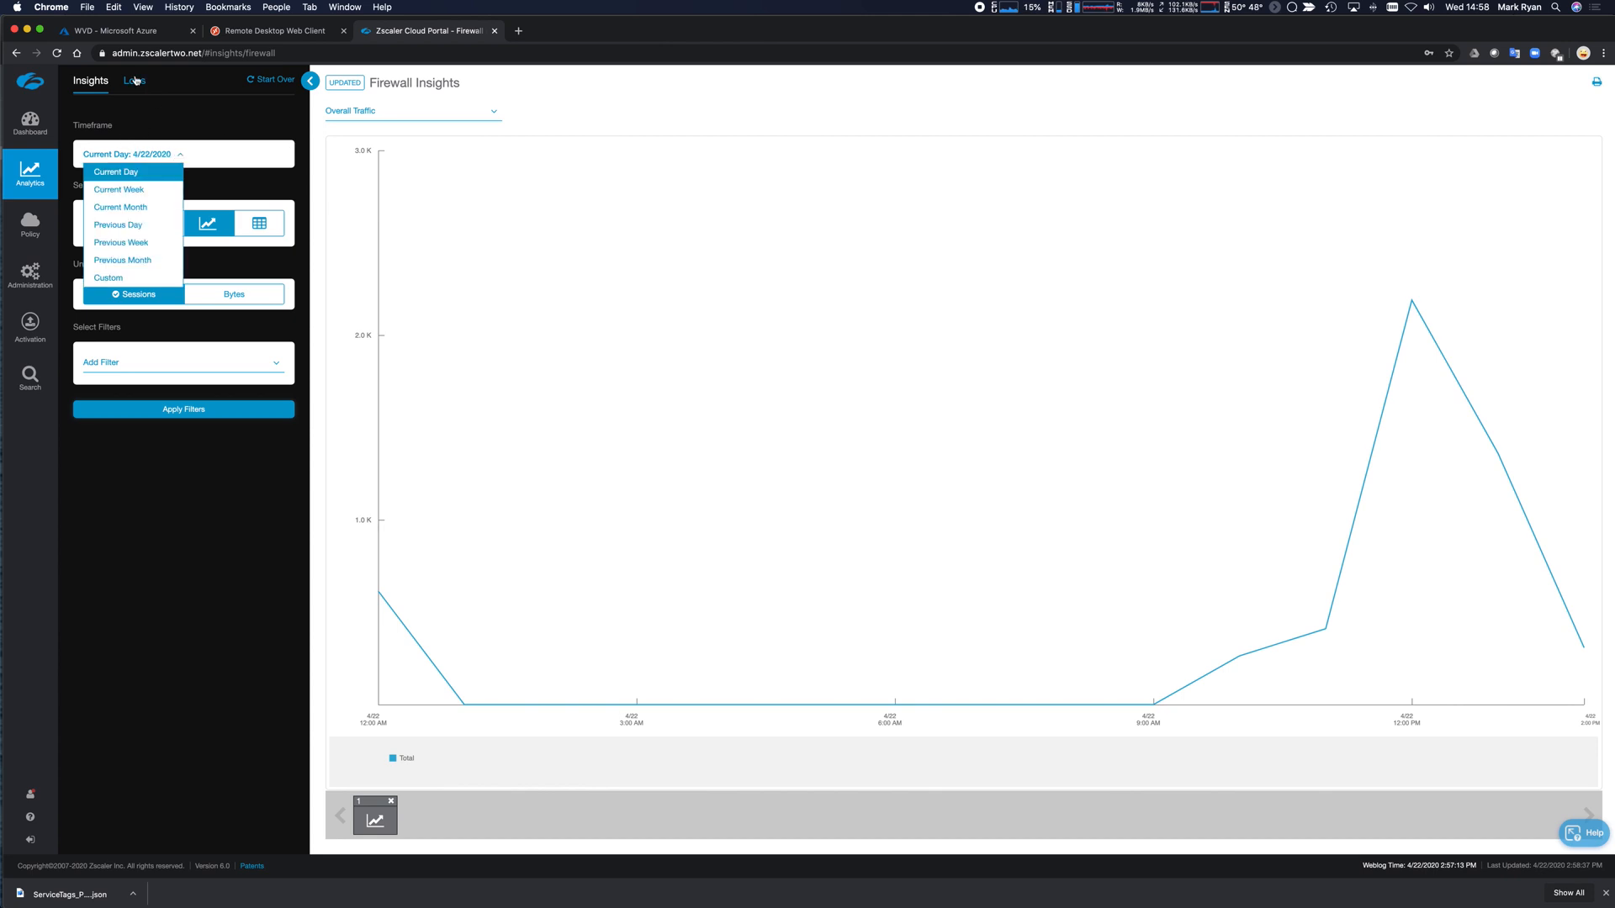
click(134, 81)
click(171, 158)
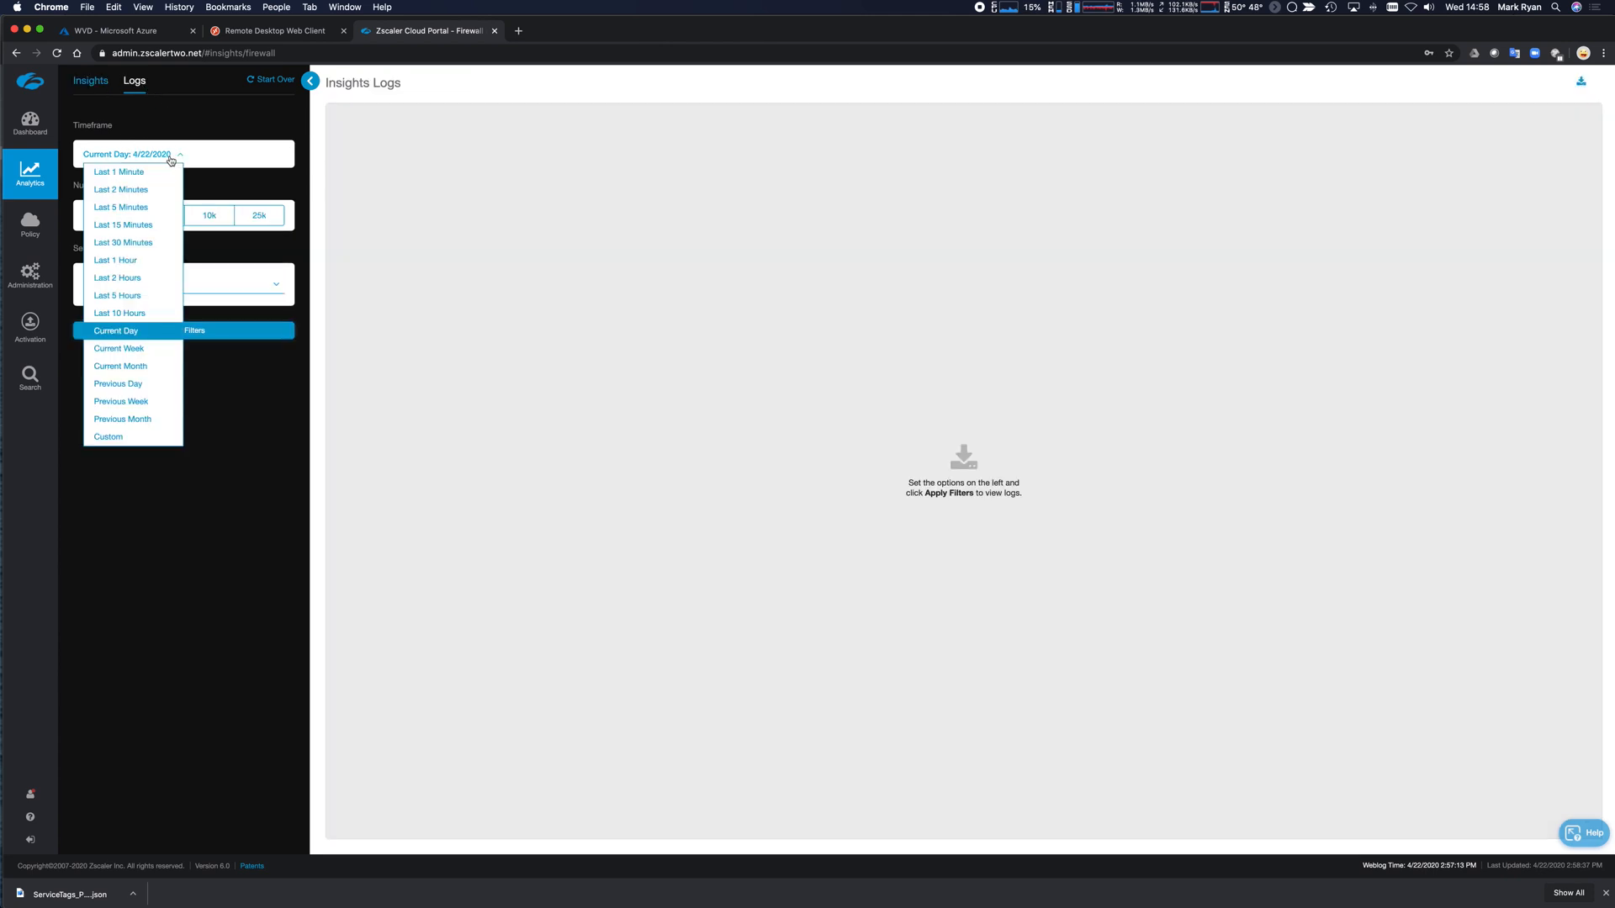
click(150, 207)
click(177, 329)
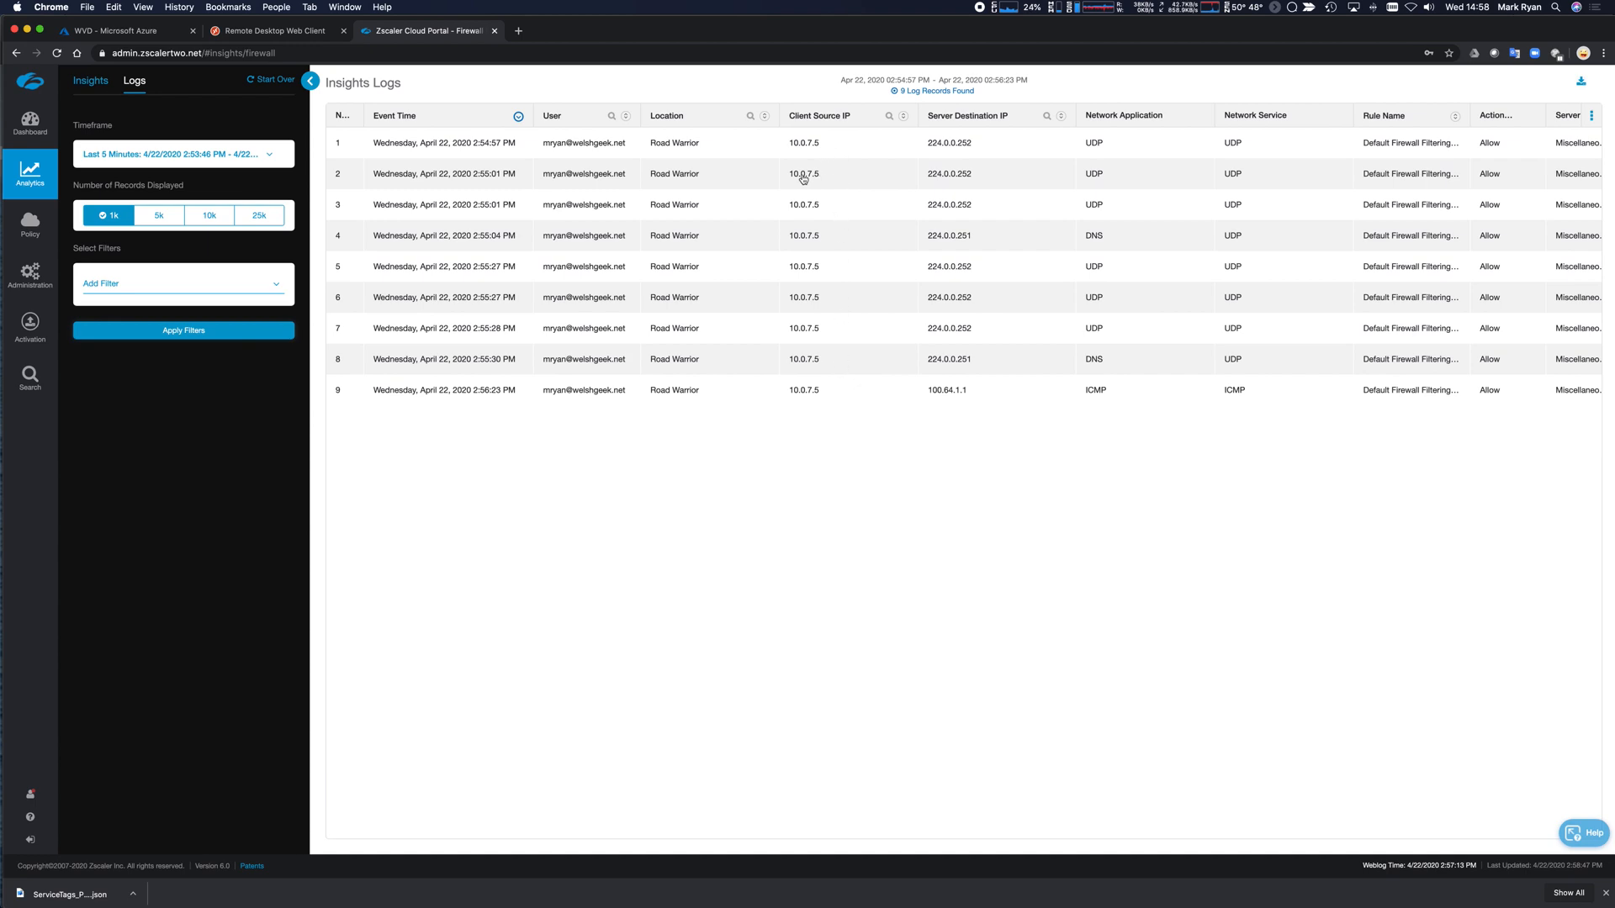
key(super+Tab)
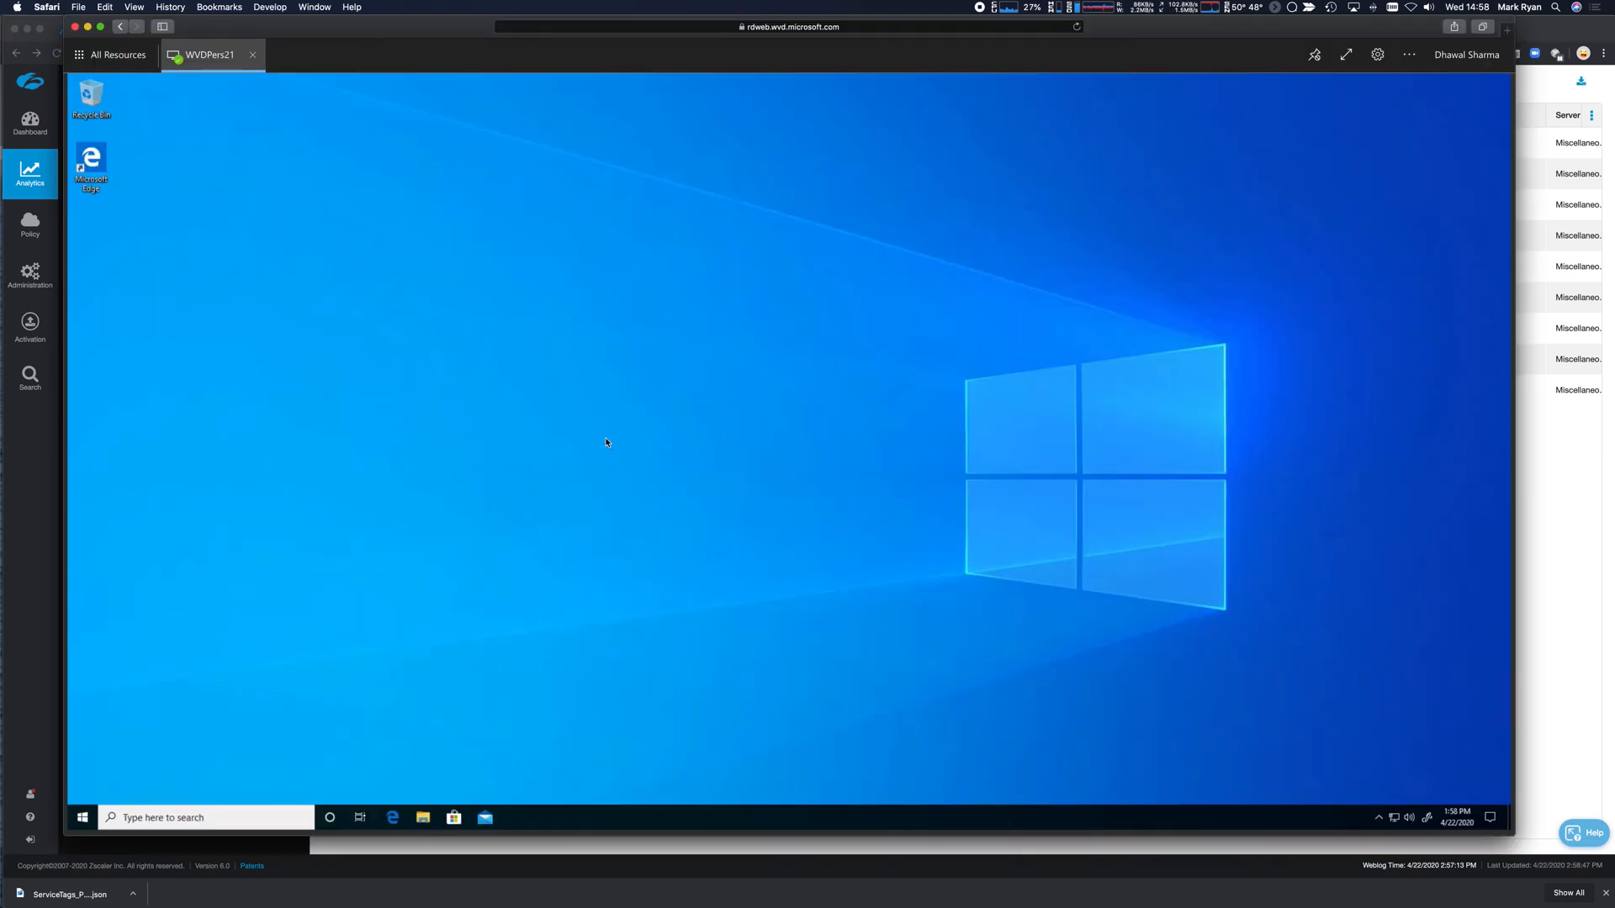
Run ipconfig in the remote desktop session's console.
key(super+Tab)
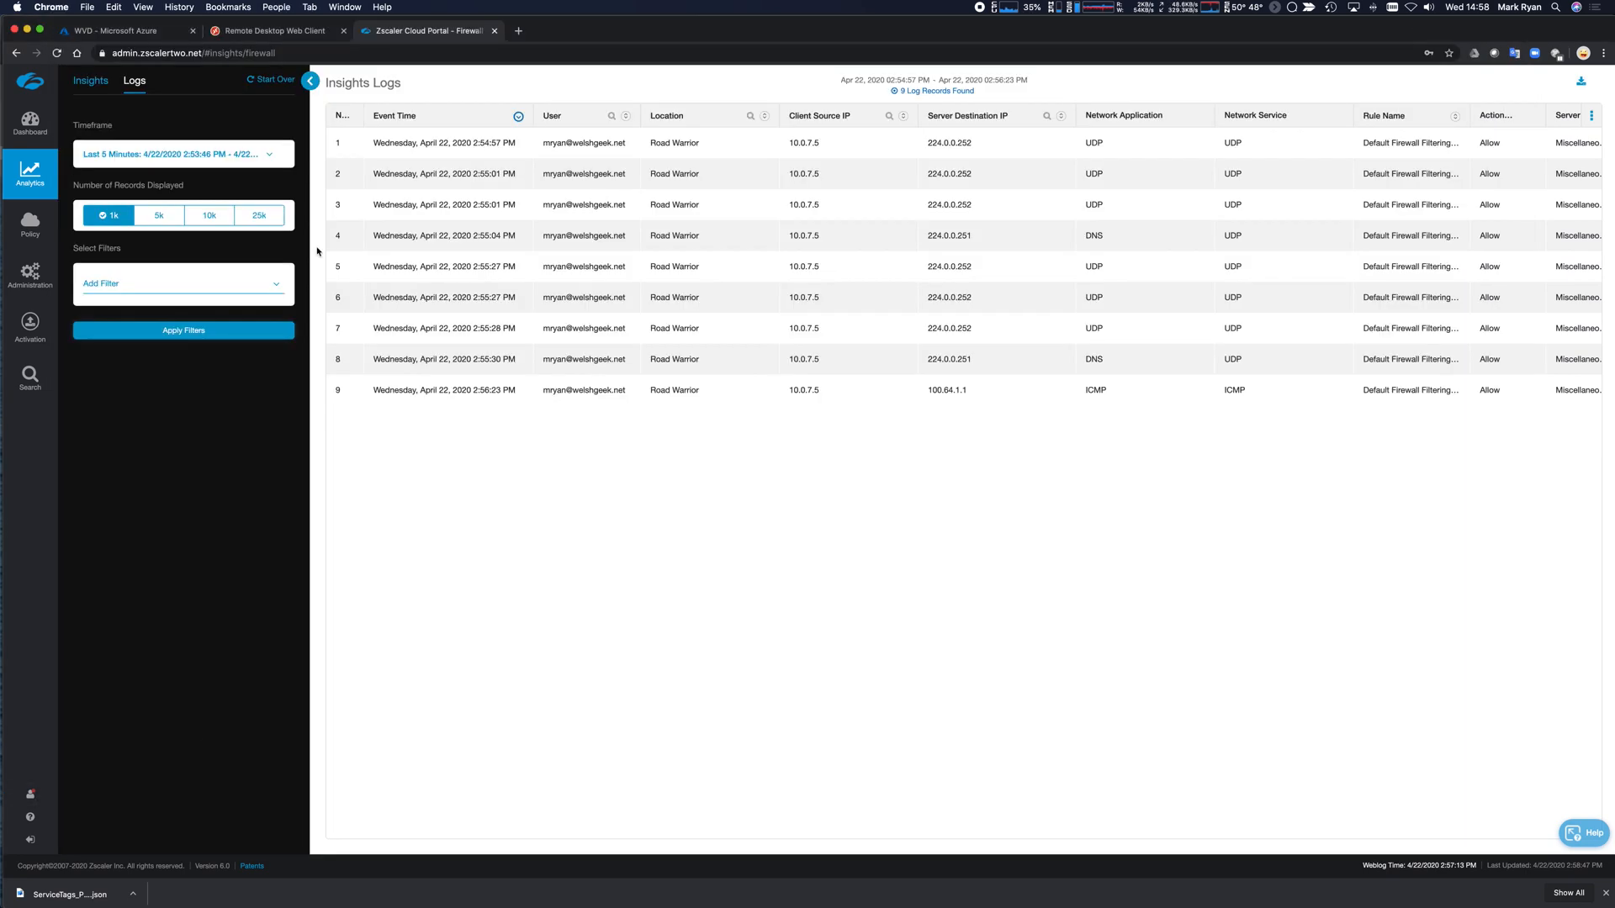
click(256, 31)
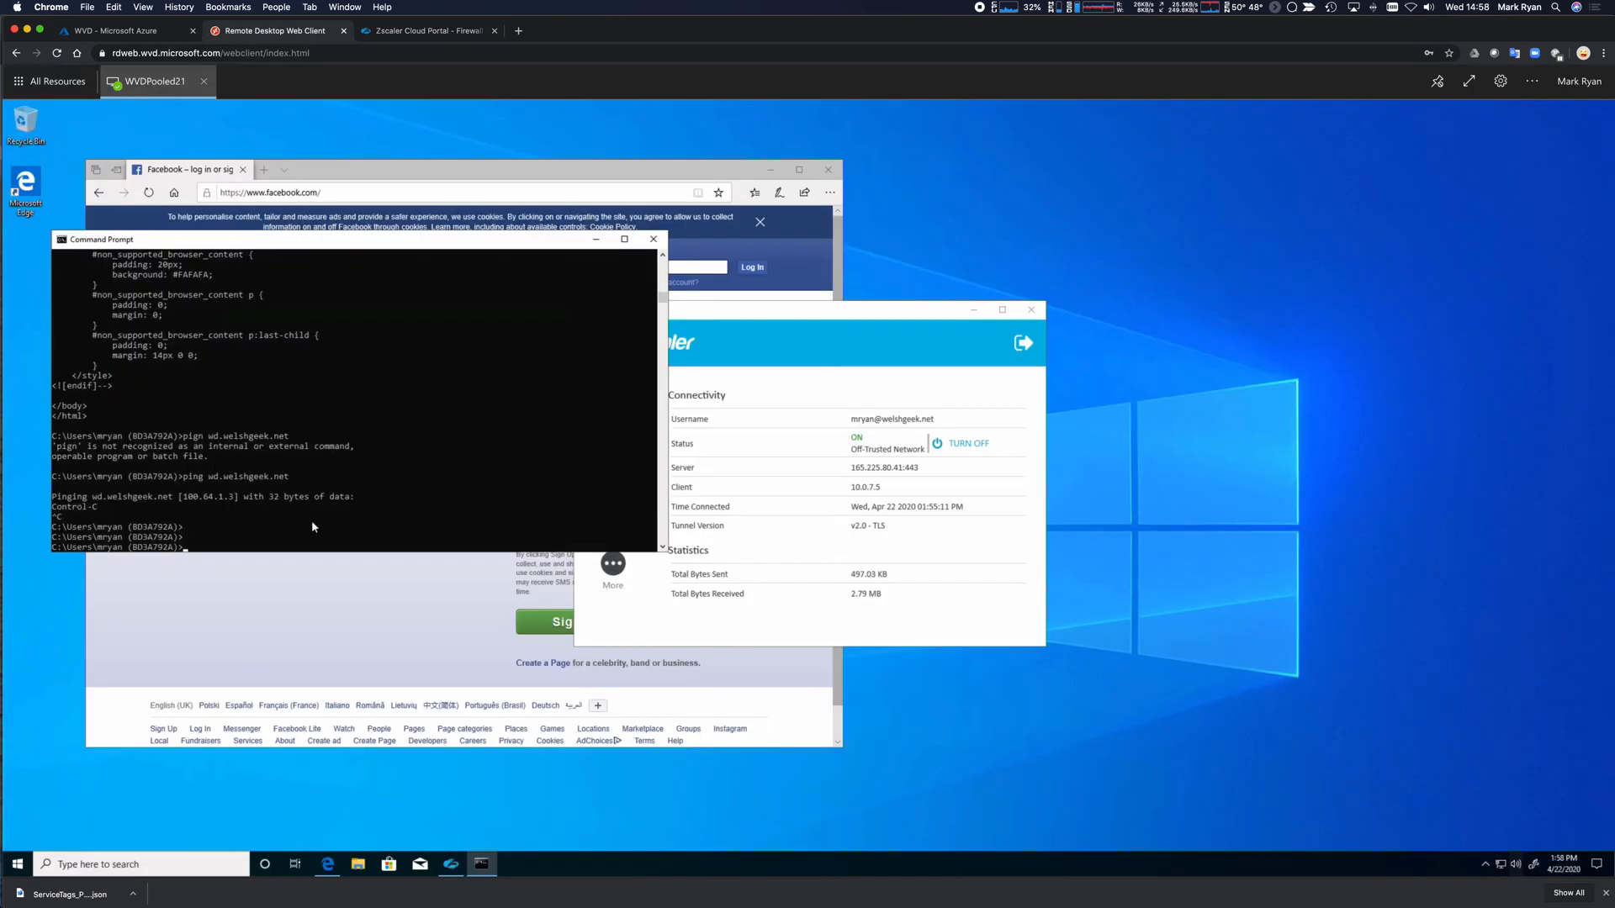
text(ipconfig)
key(Return)
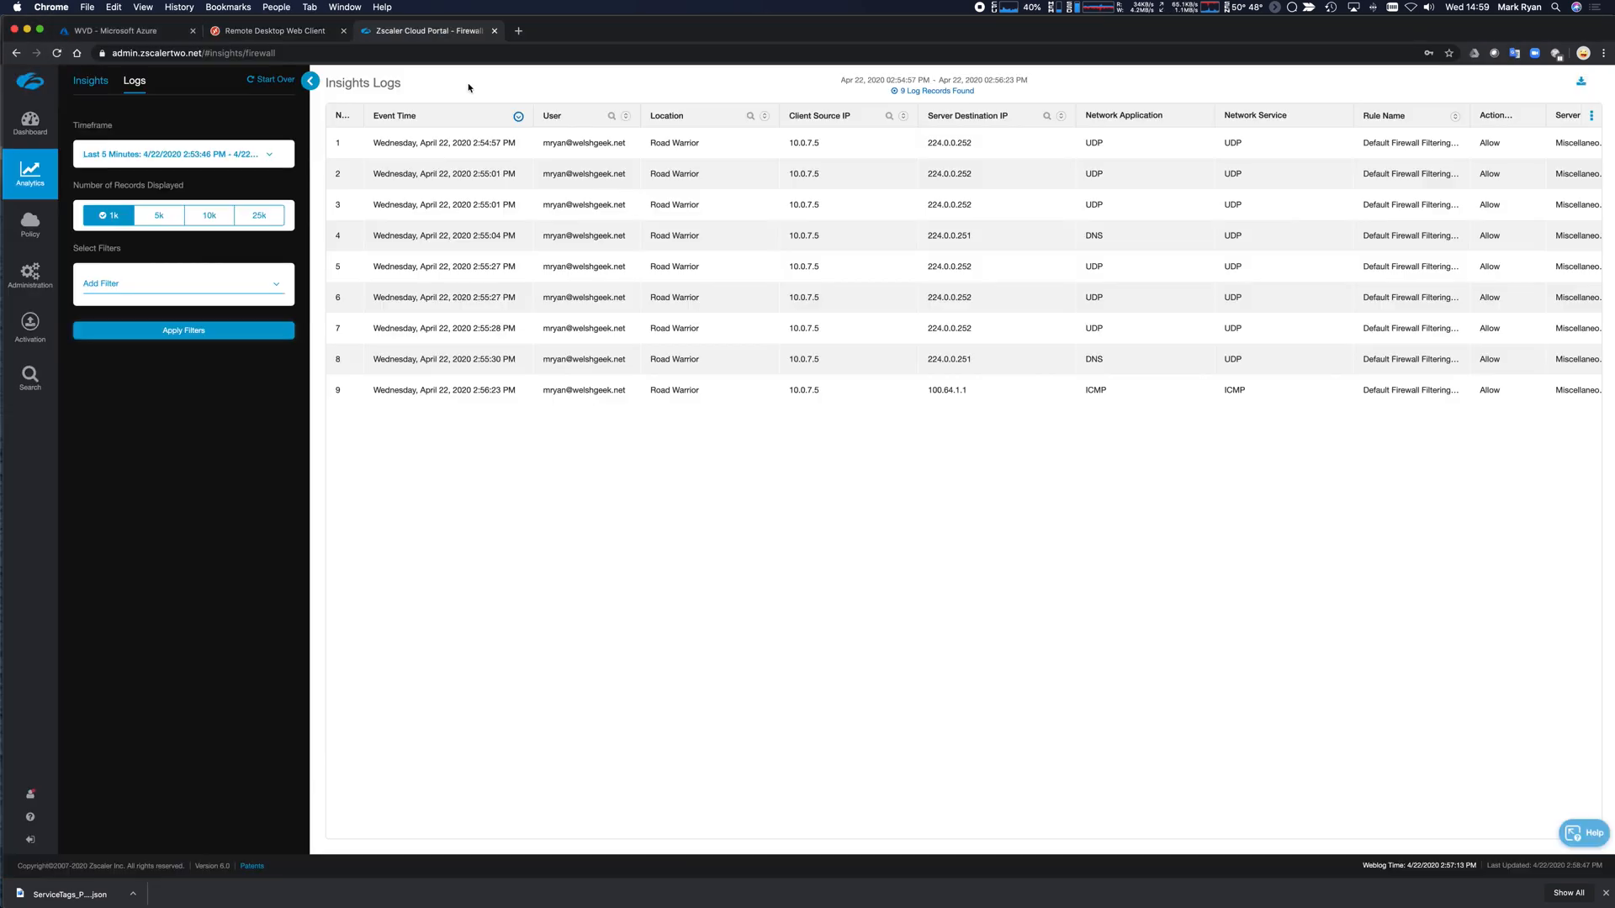
Review the Zscaler firewall logs, picking out the ICMP entry in row 9.
click(459, 28)
double_click(1093, 392)
click(1244, 393)
Return to the remote desktop session and open a new browser tab.
click(293, 31)
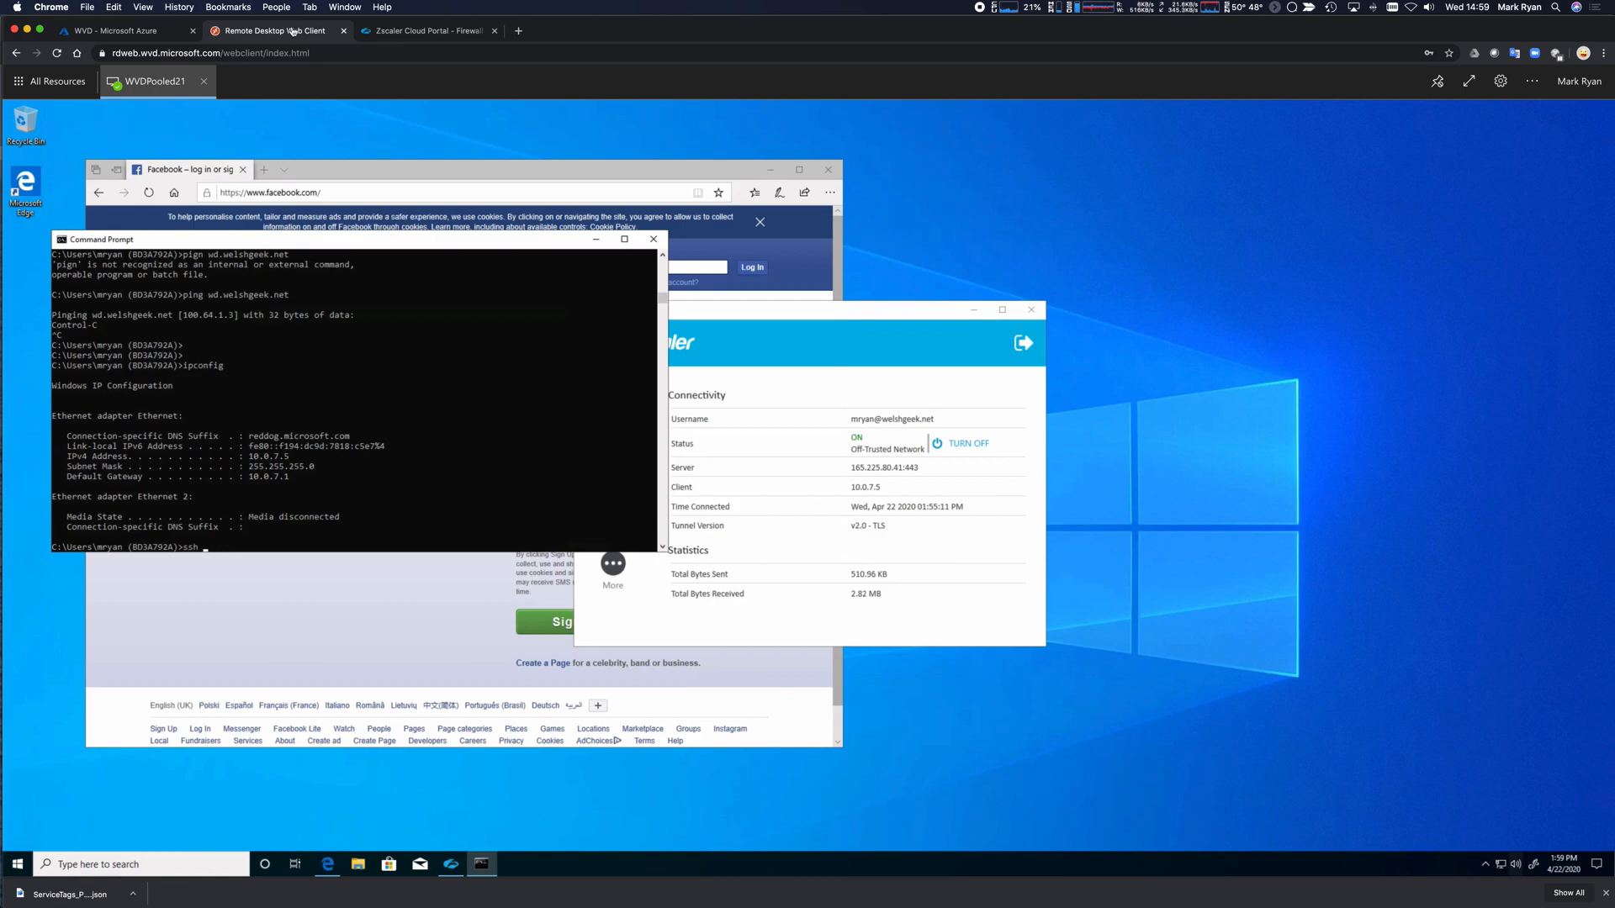
key(super+Tab)
key(super+shift+Tab)
click(517, 31)
Go to console.aws.amazon.com and list the EC2 instances.
text(co)
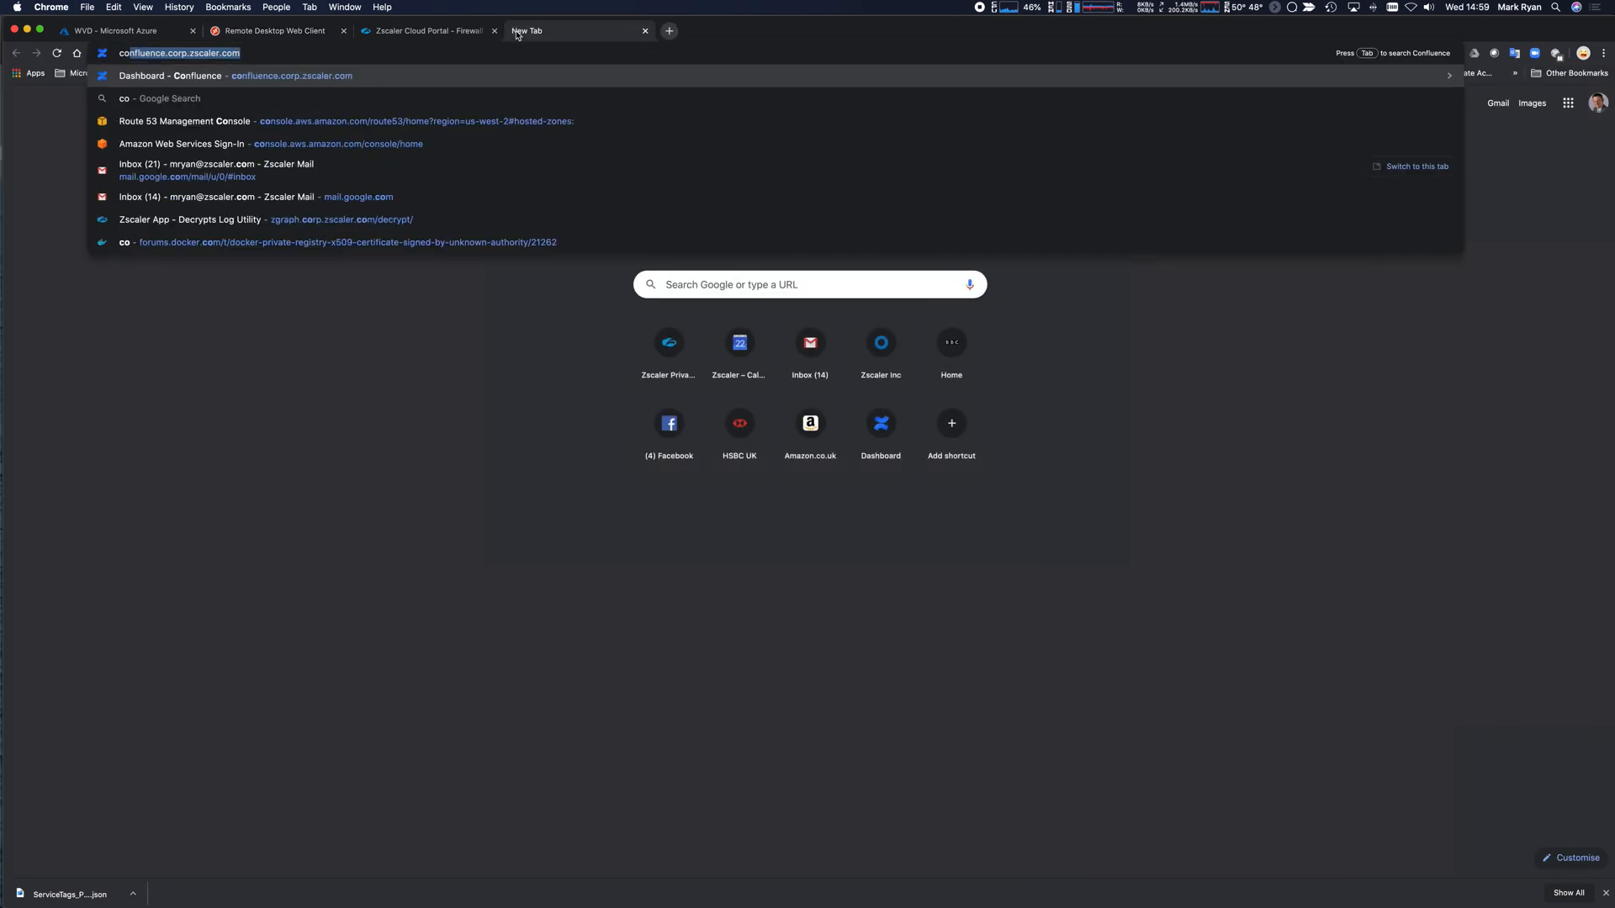
text(nsole.aws.amazon)
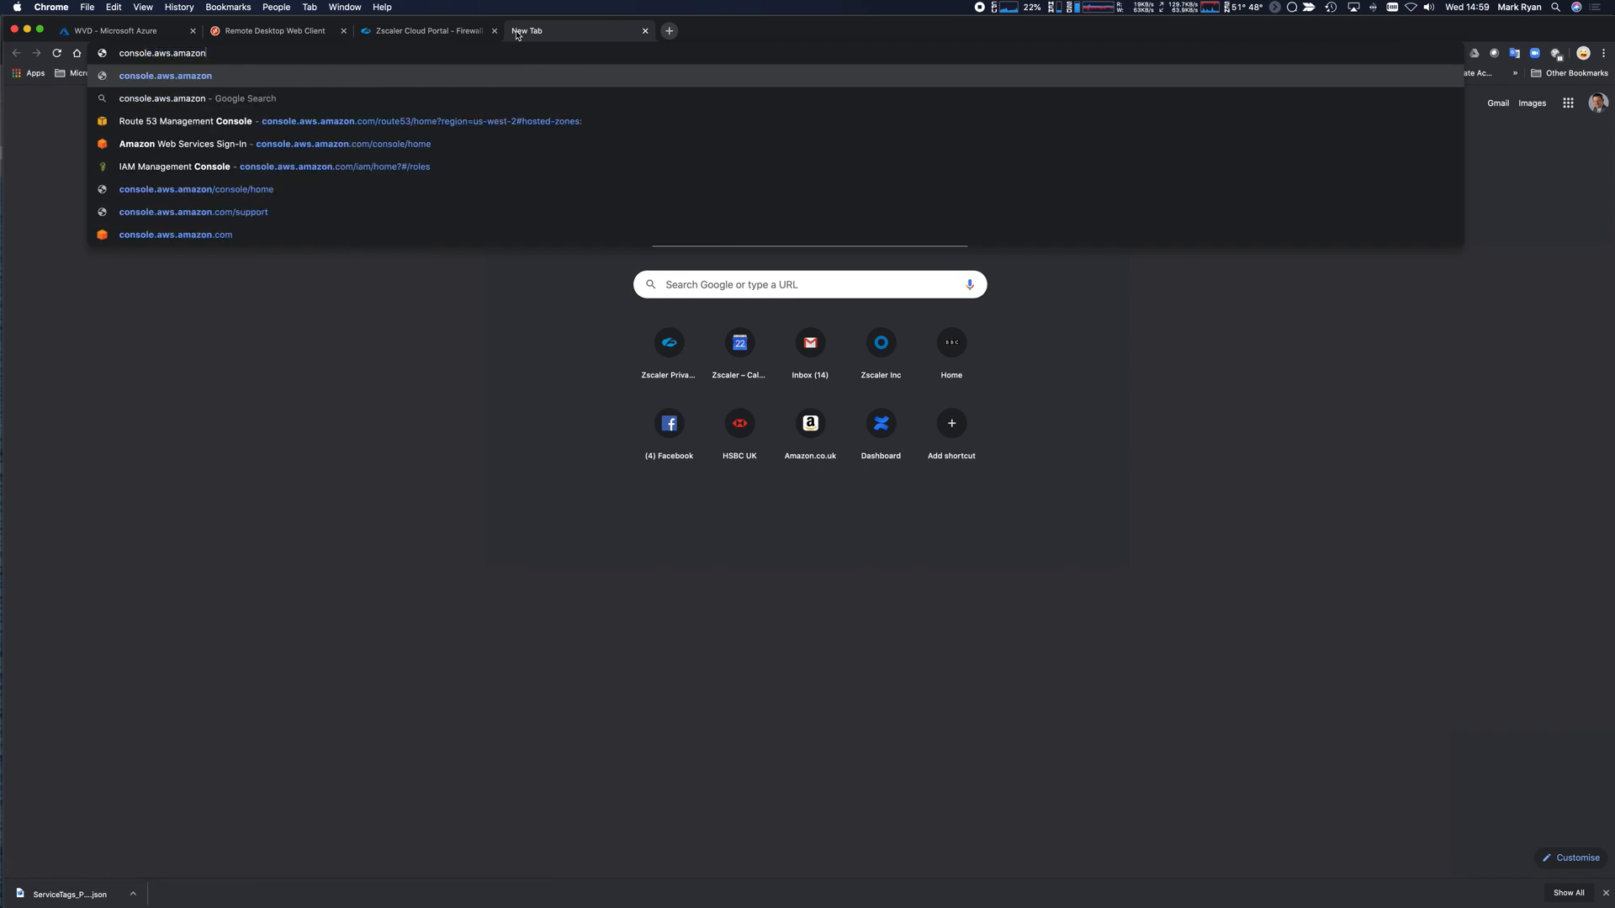
text(.com)
key(Return)
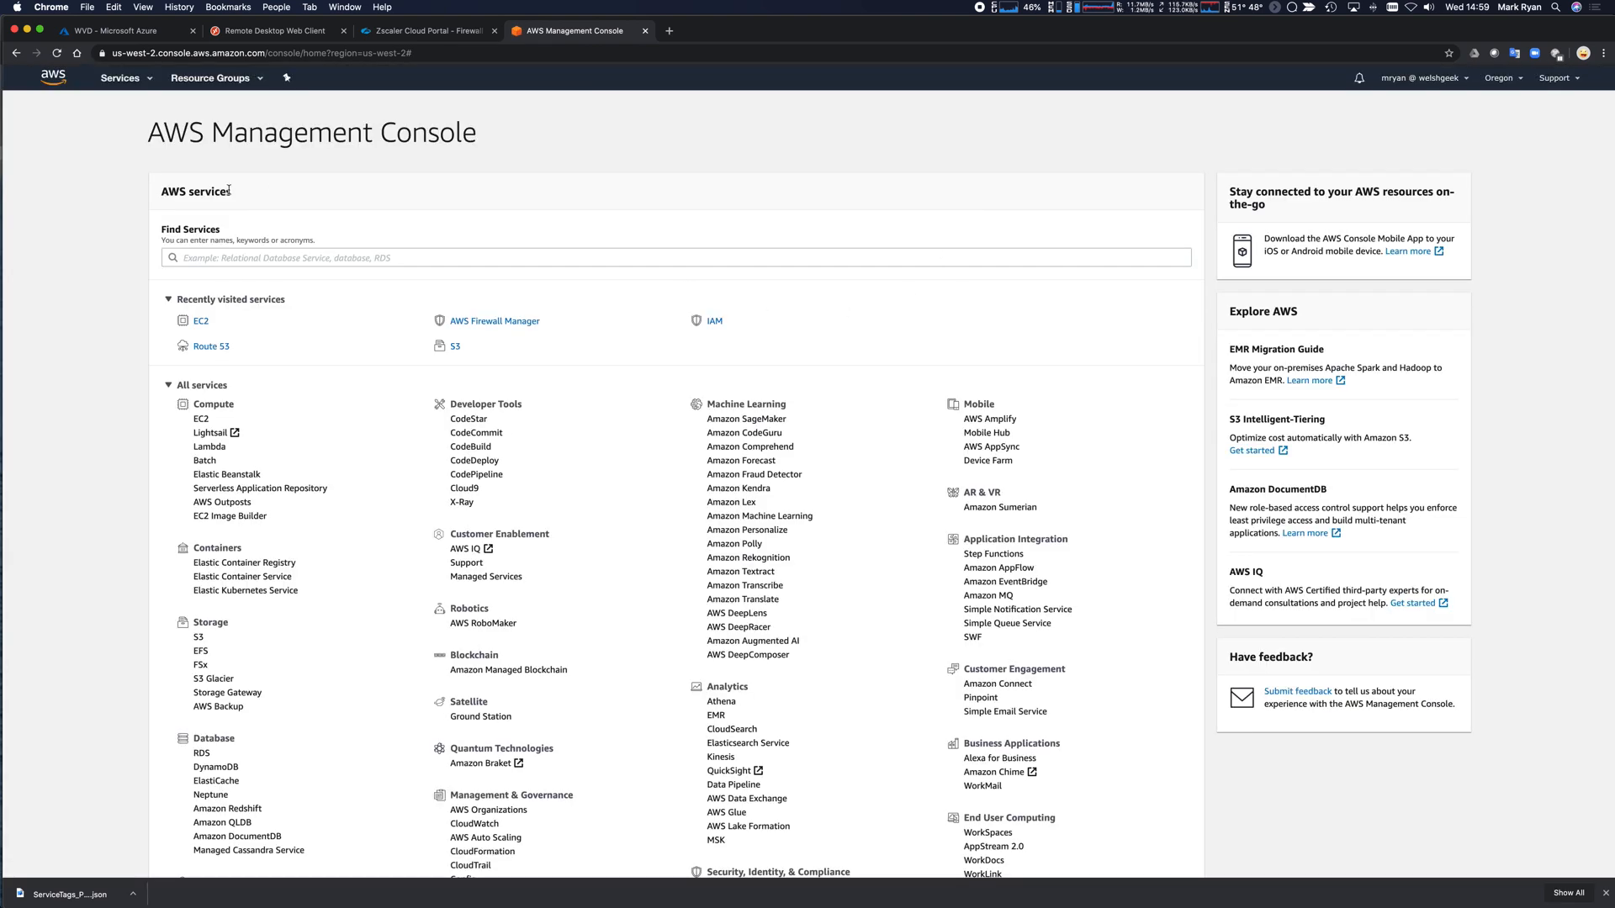
click(200, 321)
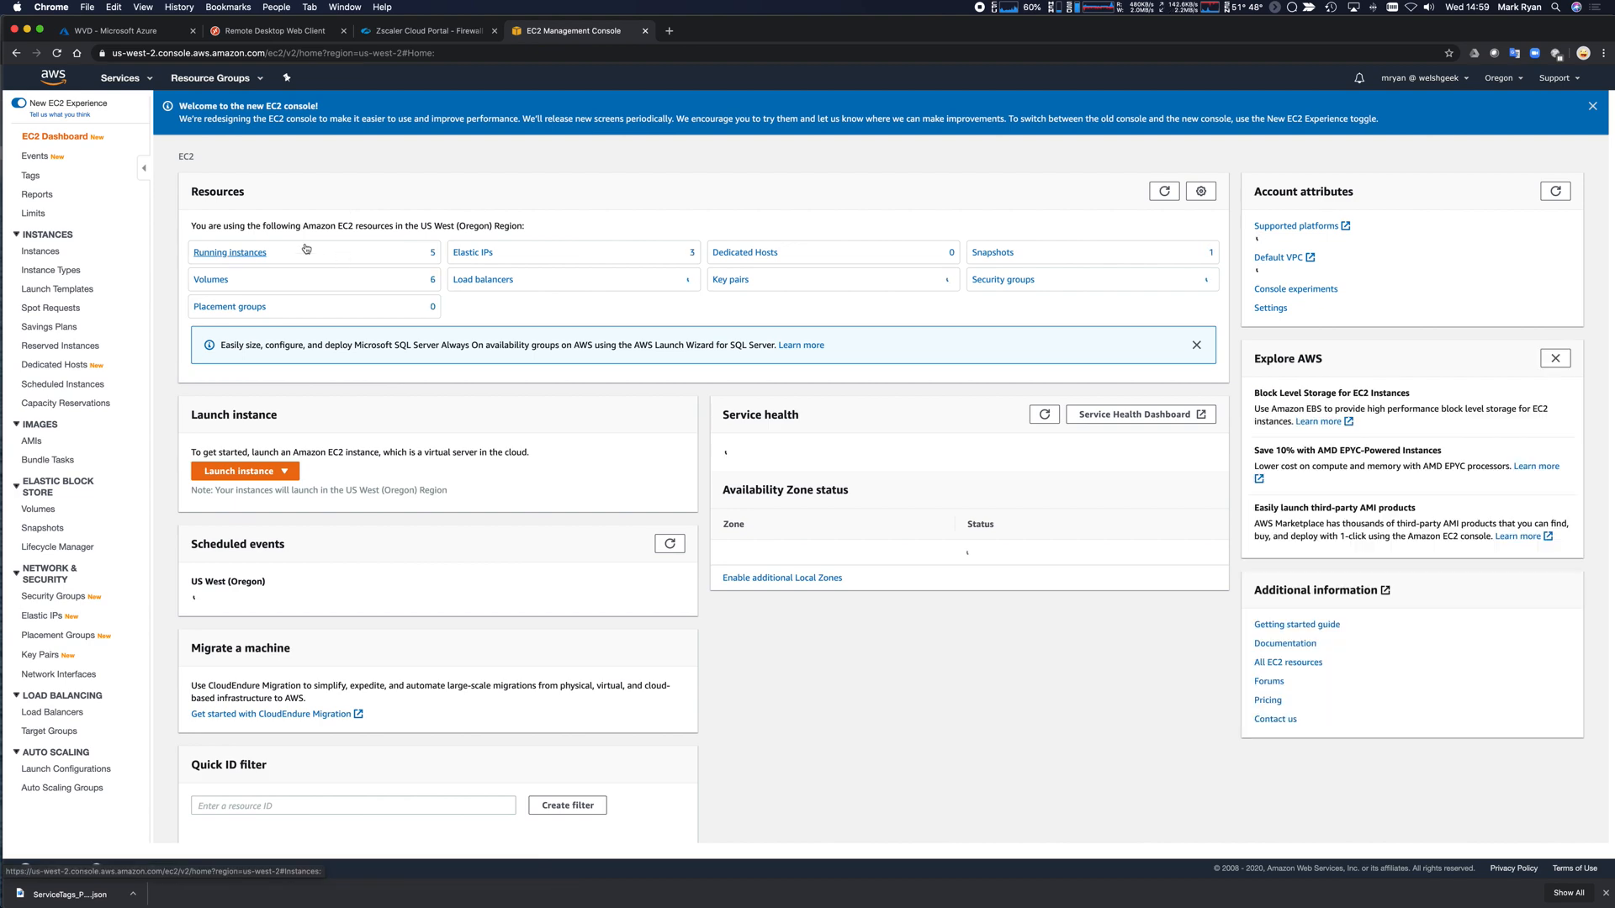
click(229, 253)
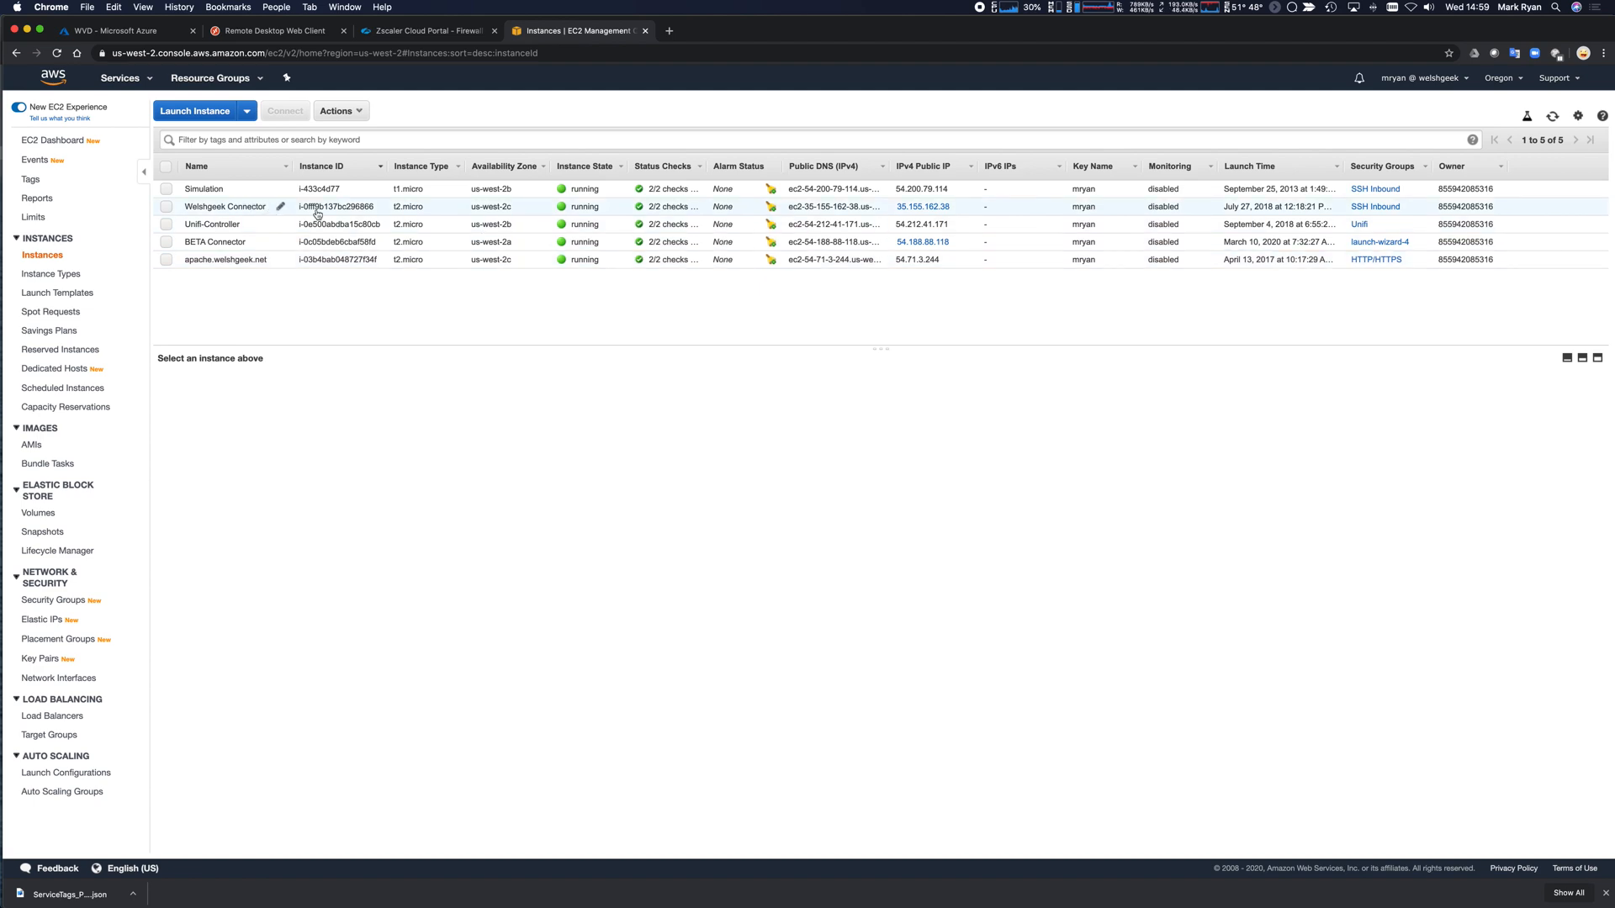
Copy the Welshgeek Connector's public IP 35.155.162.38 and return to the remote desktop.
right_click(944, 212)
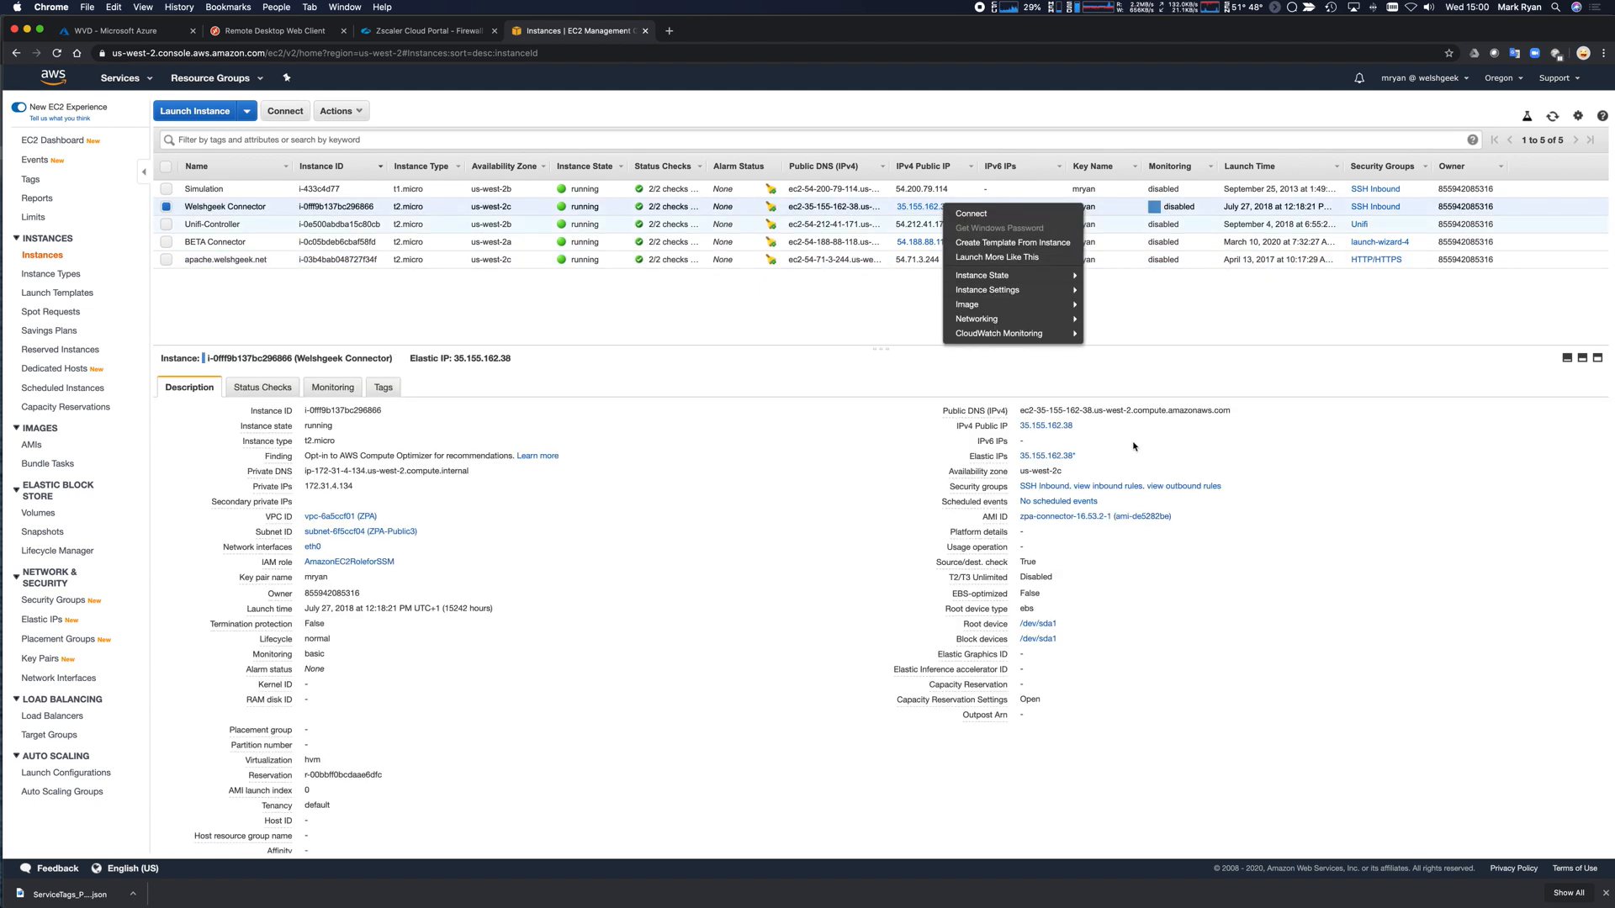
click(1081, 427)
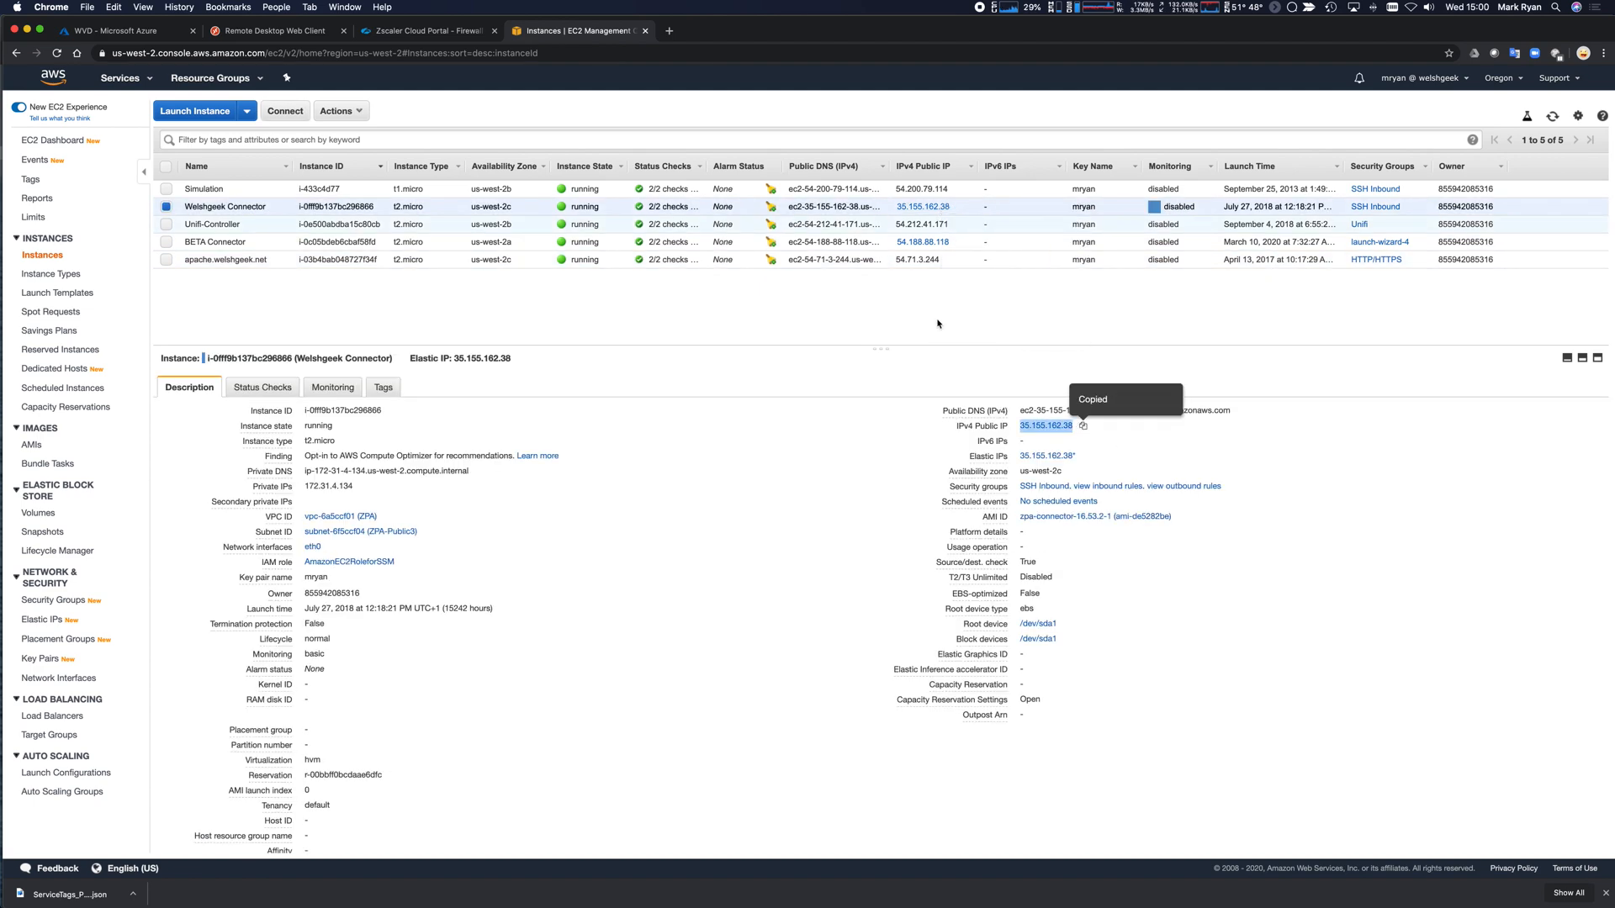
click(275, 30)
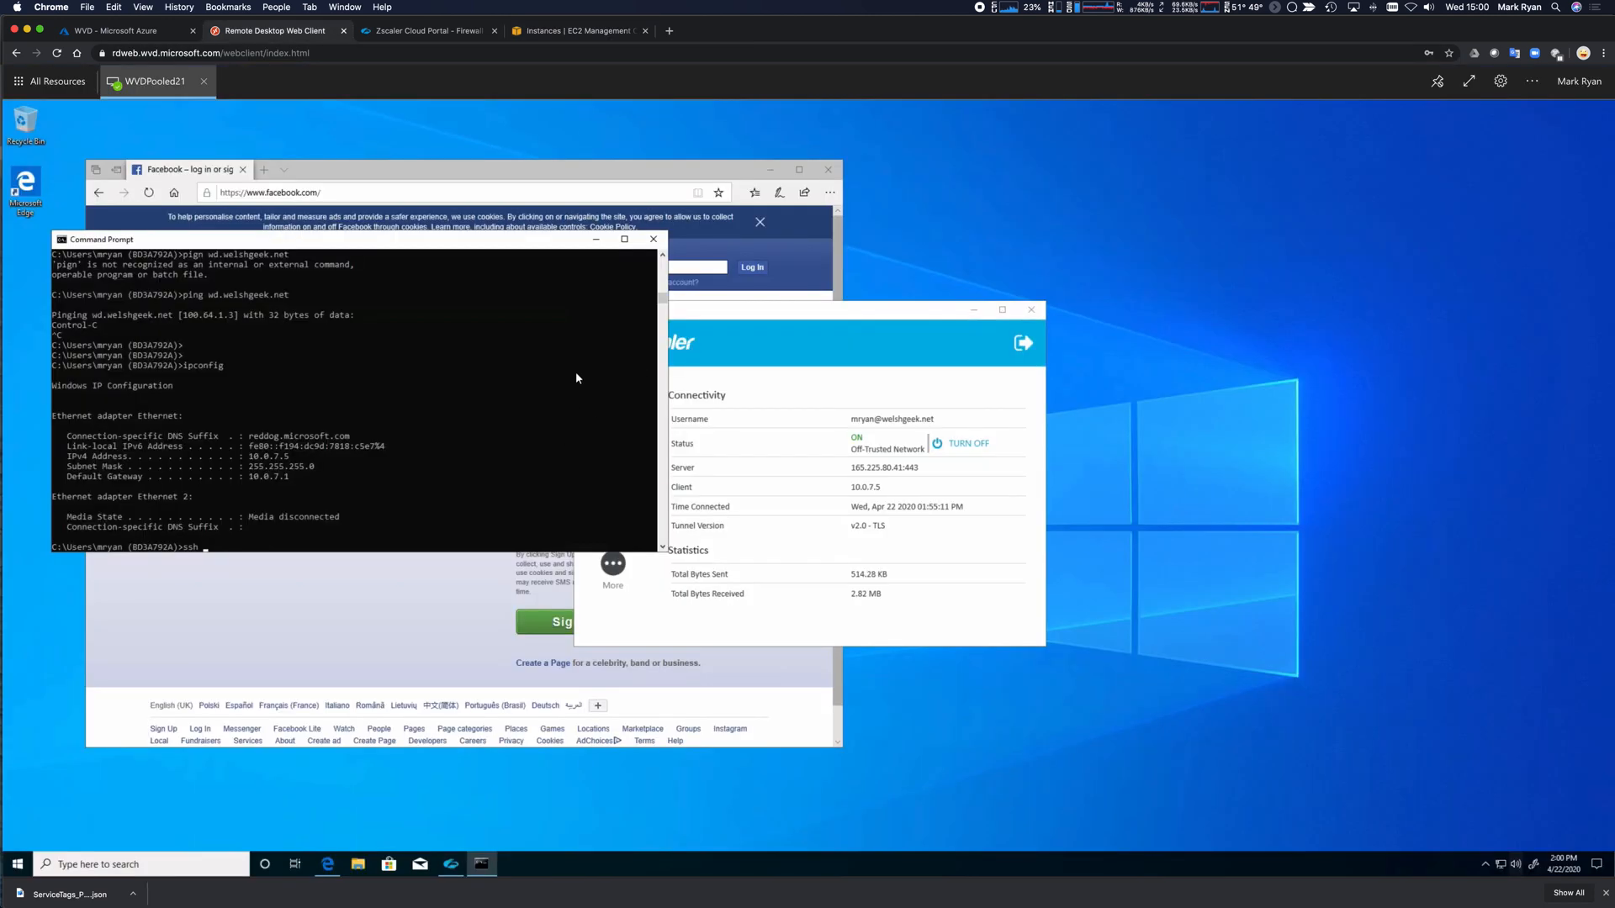
Recheck the connector's EC2 instance details before returning to the remote desktop.
click(576, 31)
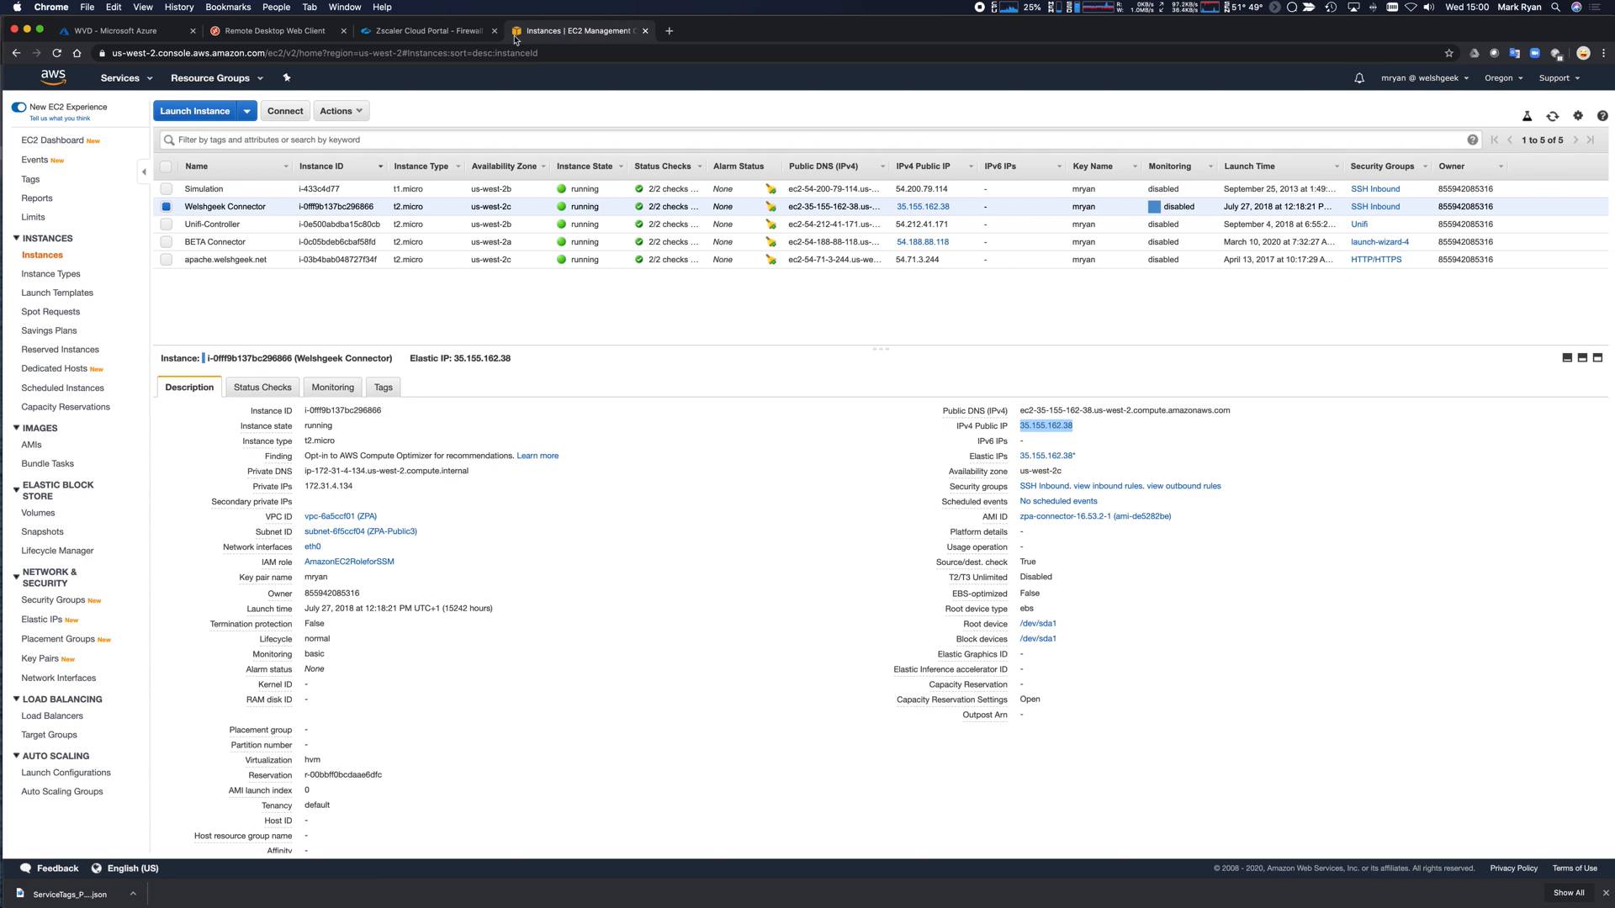
click(302, 32)
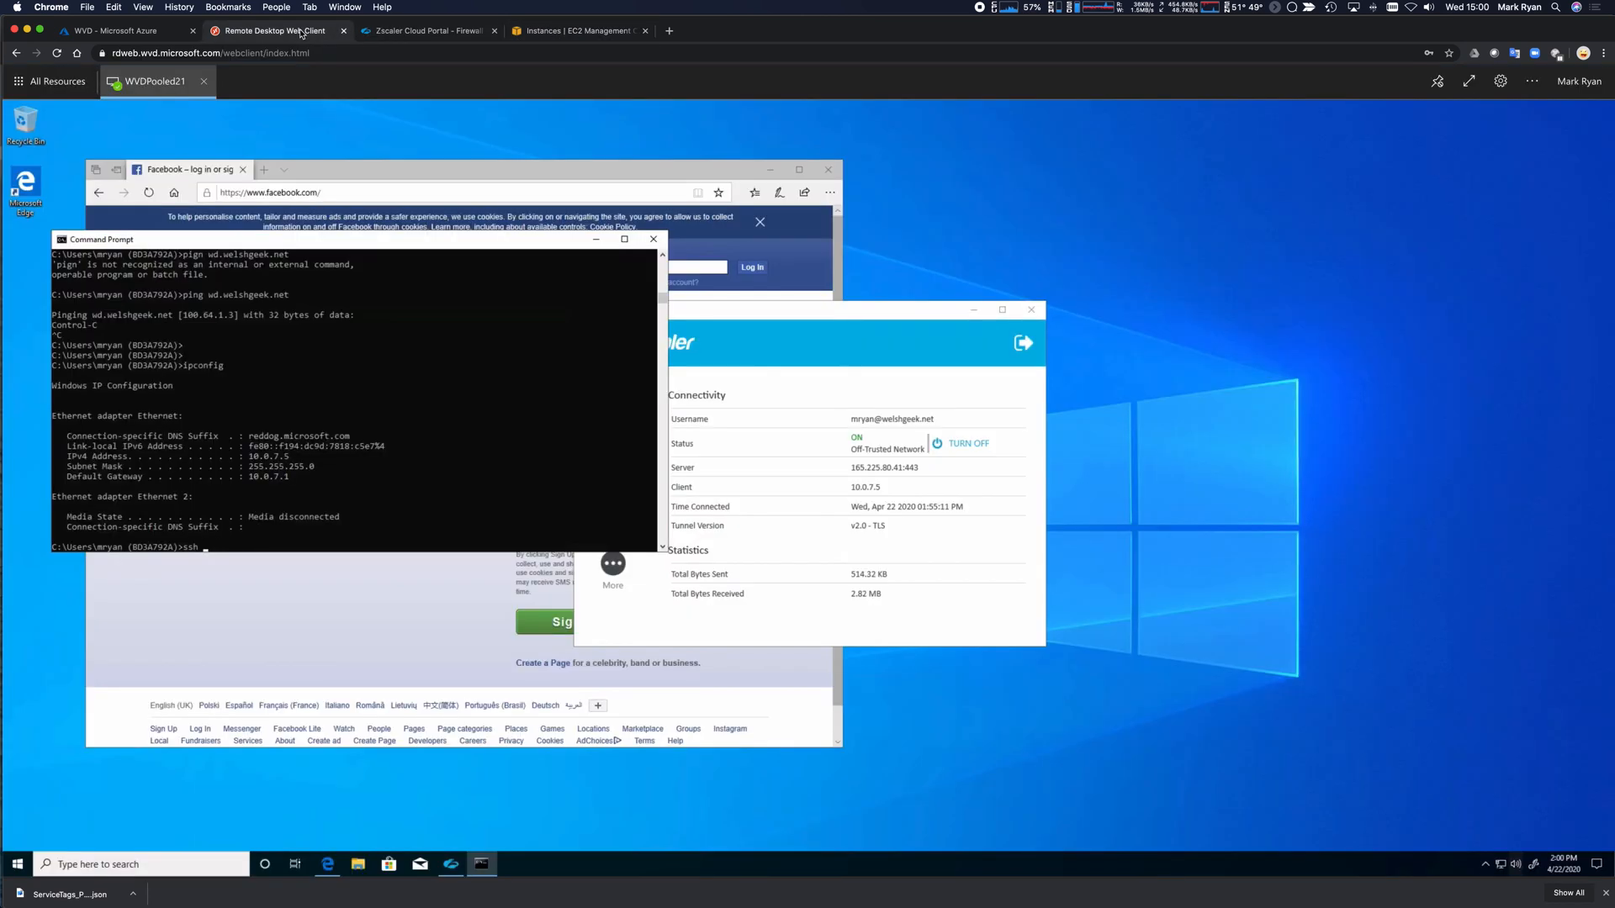
click(575, 31)
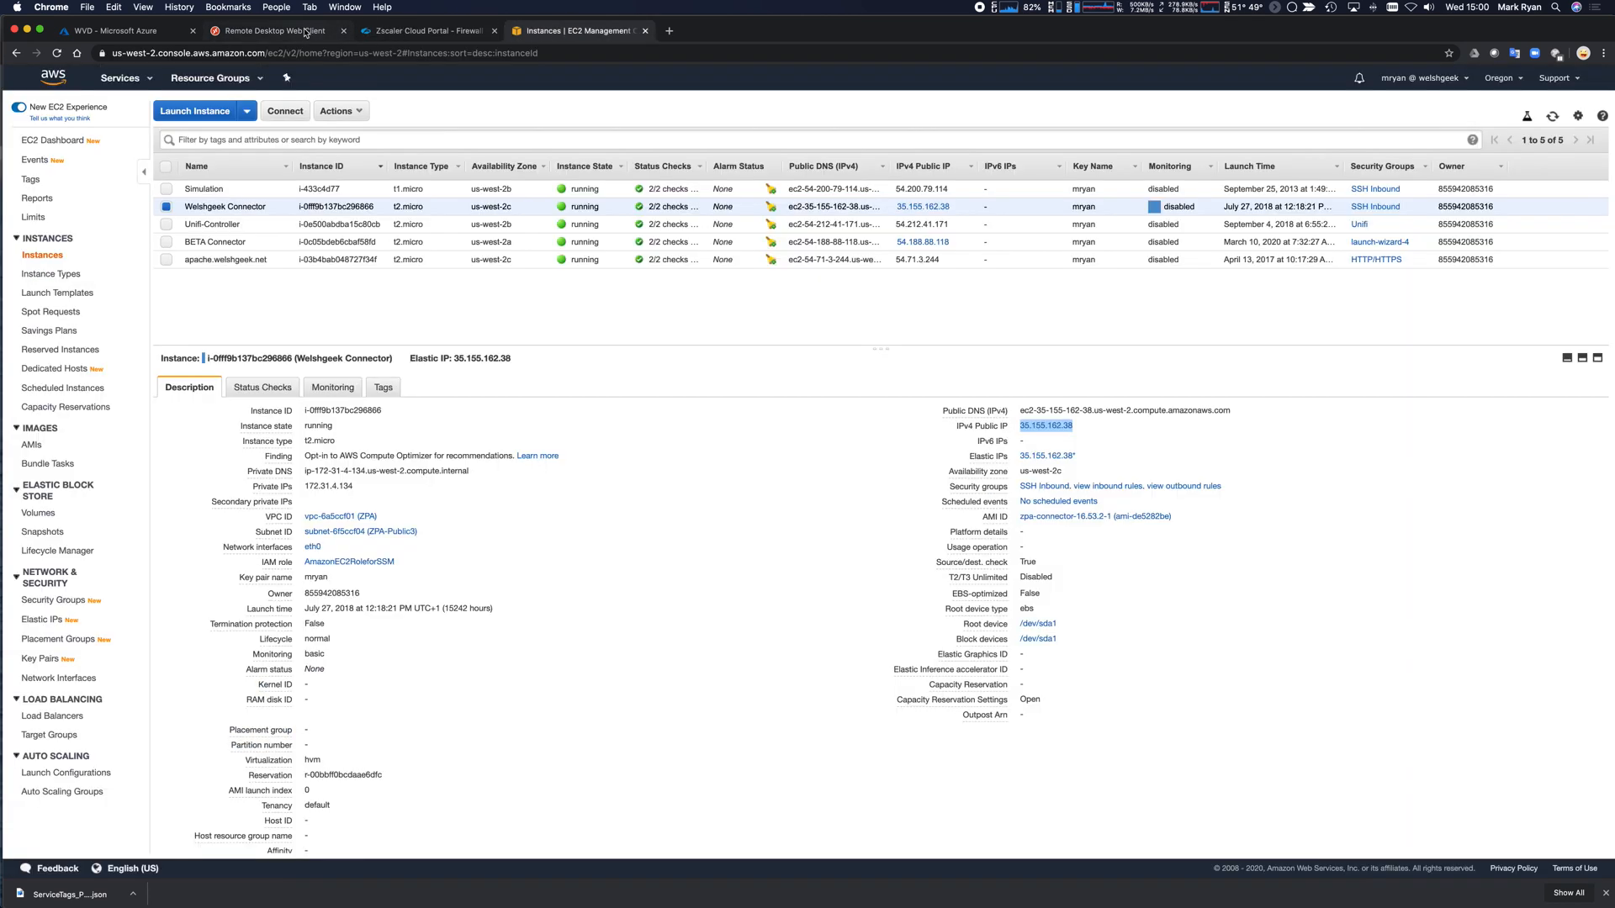
click(304, 33)
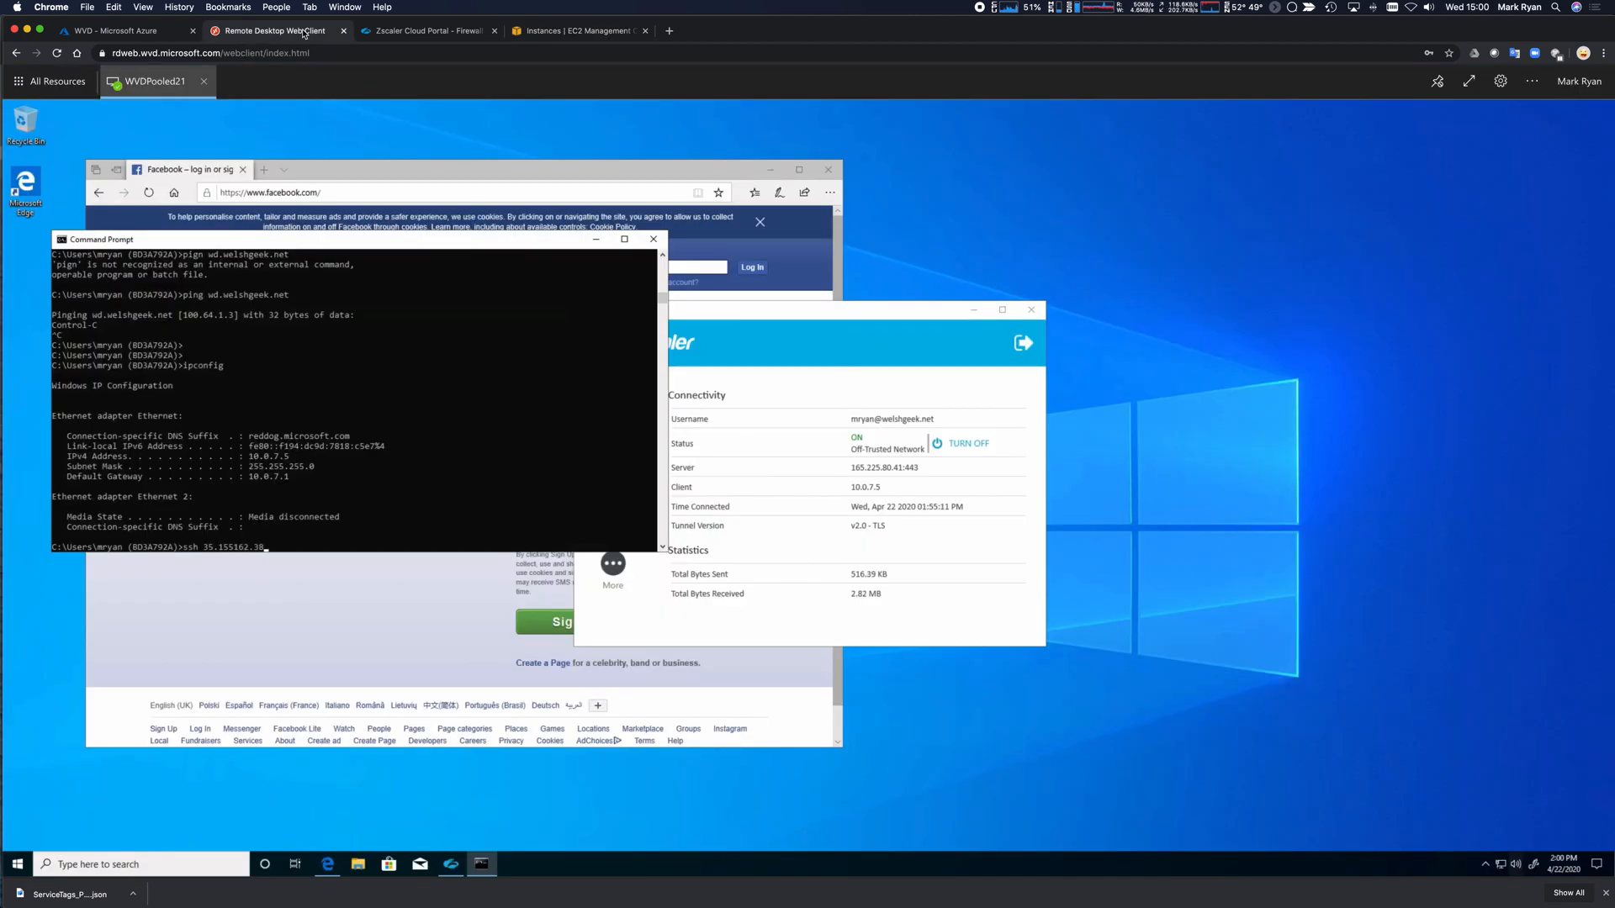
SSH to 35.155.162.38, fixing the IP typo and accepting the host key, then refresh the Zscaler logs.
key(Return)
key(Up)
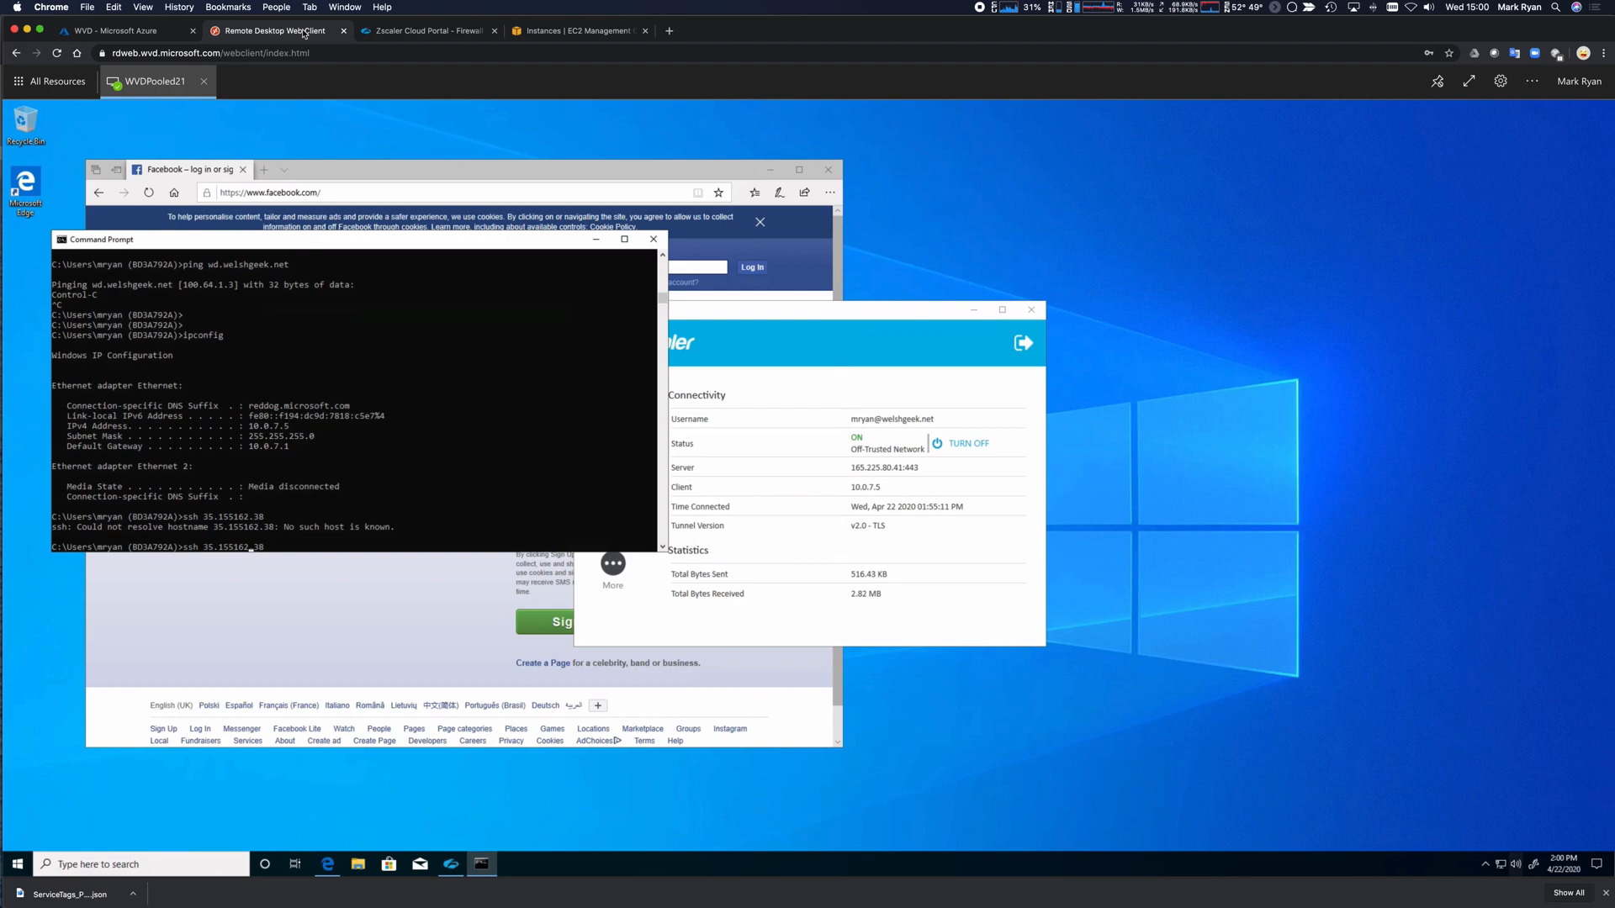
text(.)
key(Return)
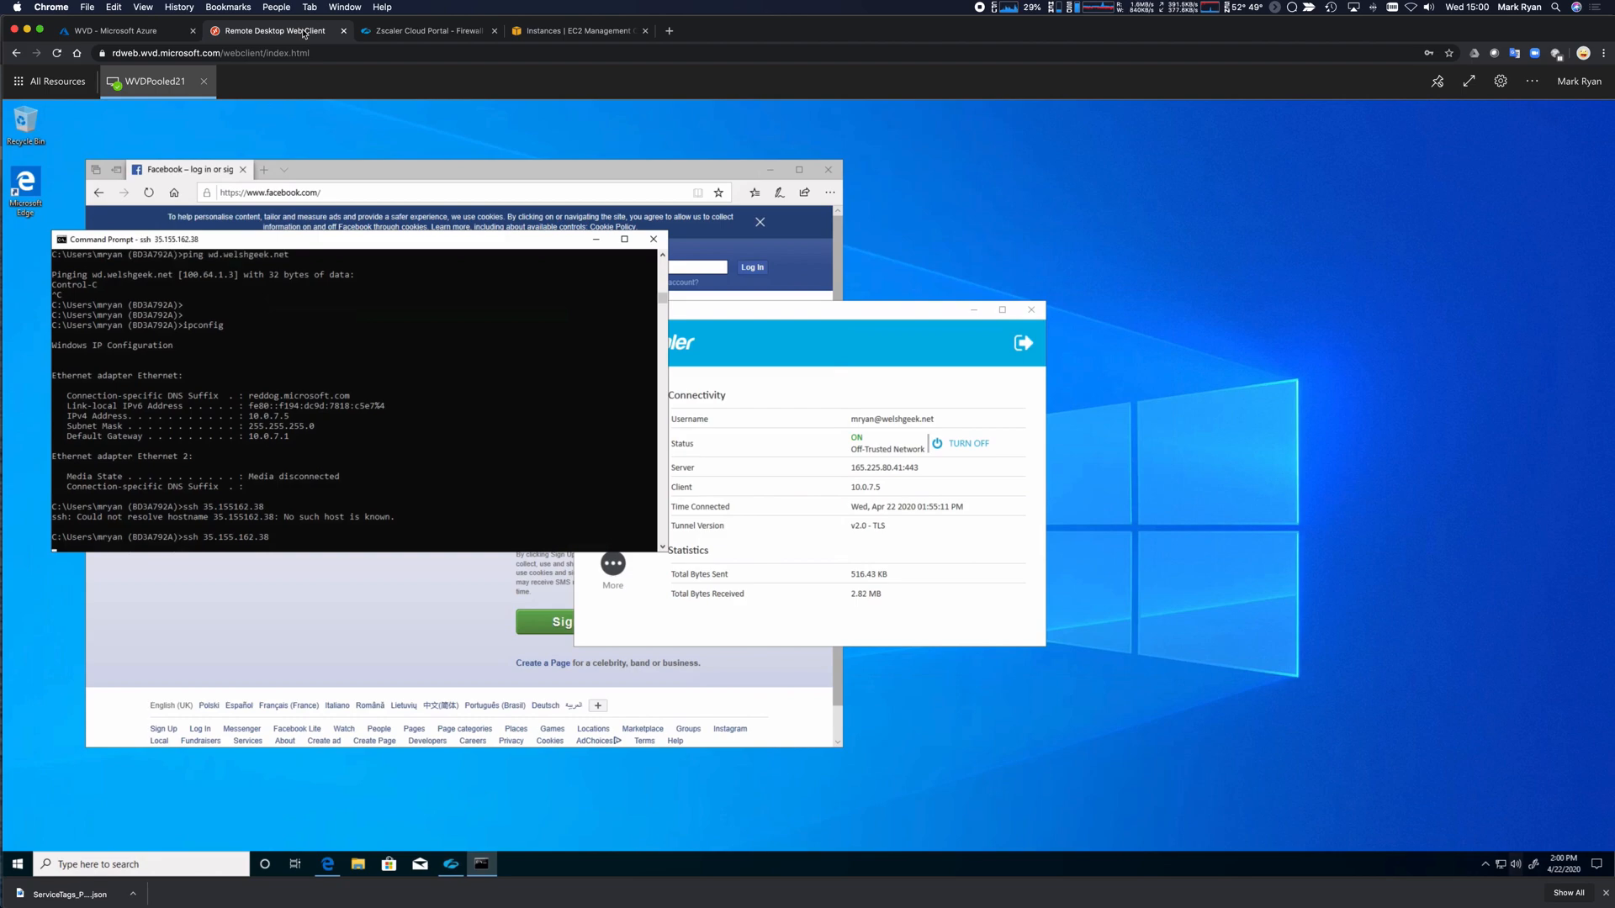
text(yes)
key(Return)
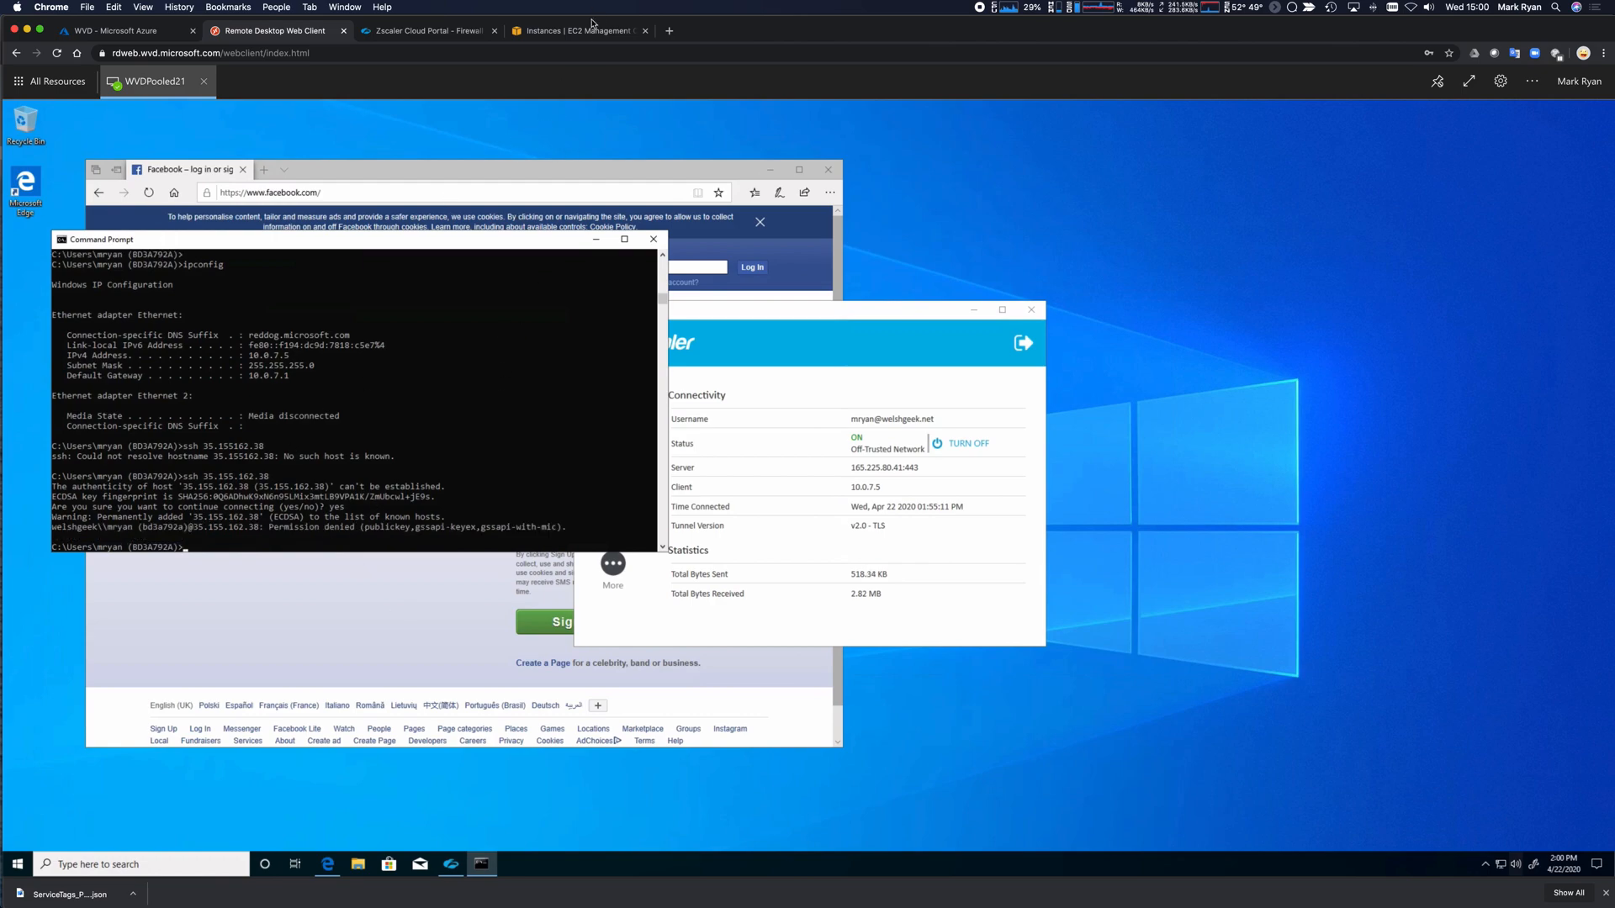
click(439, 32)
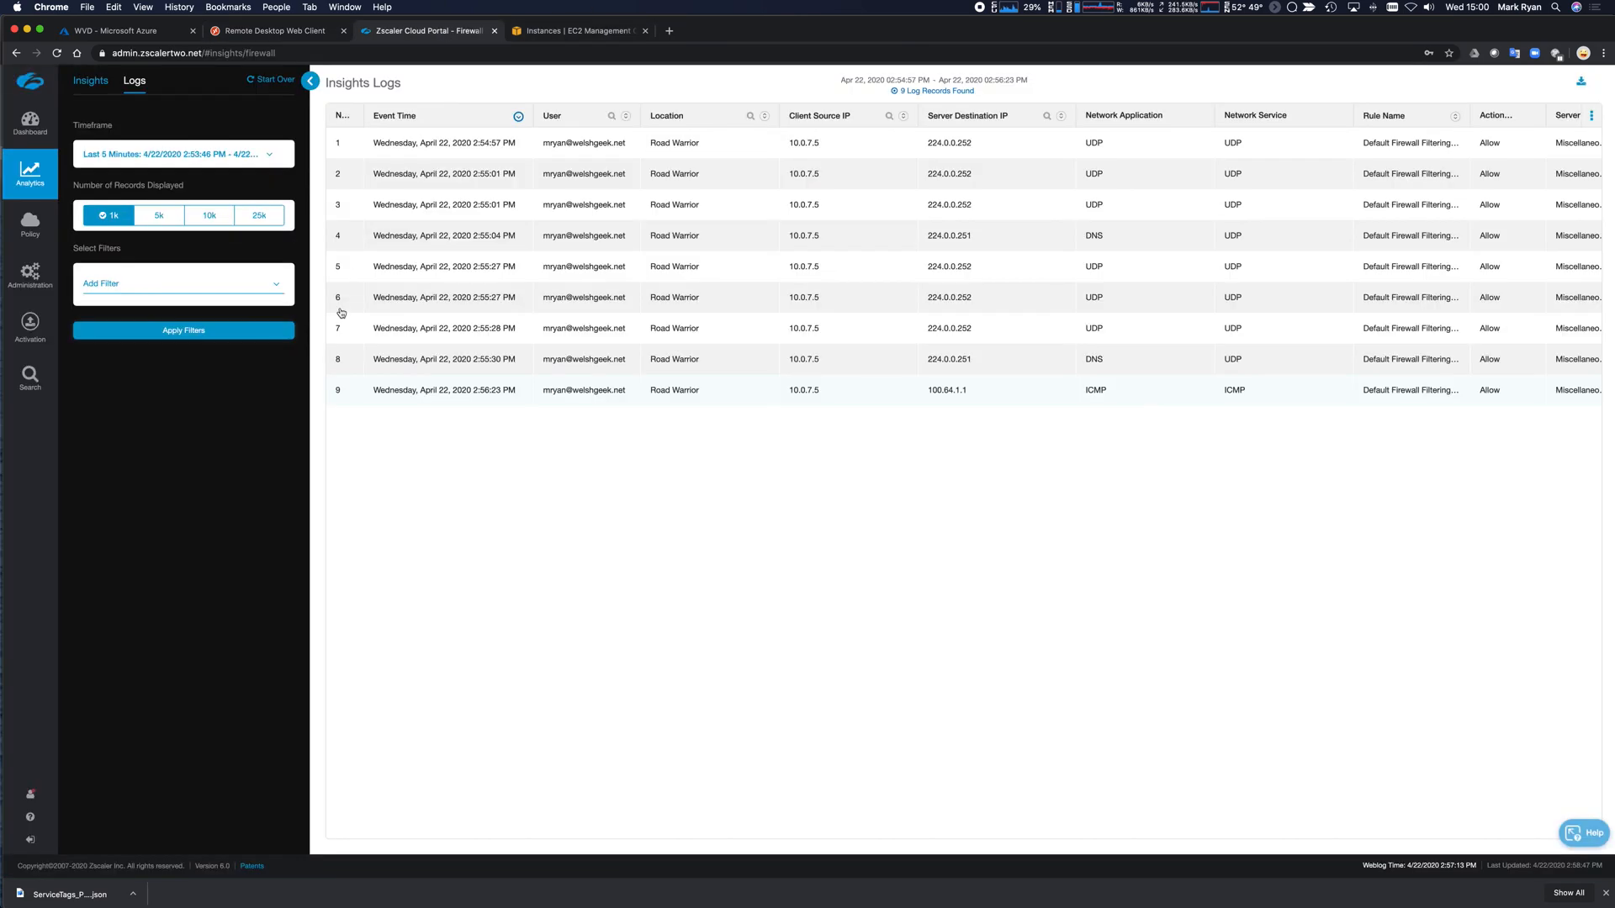
click(176, 337)
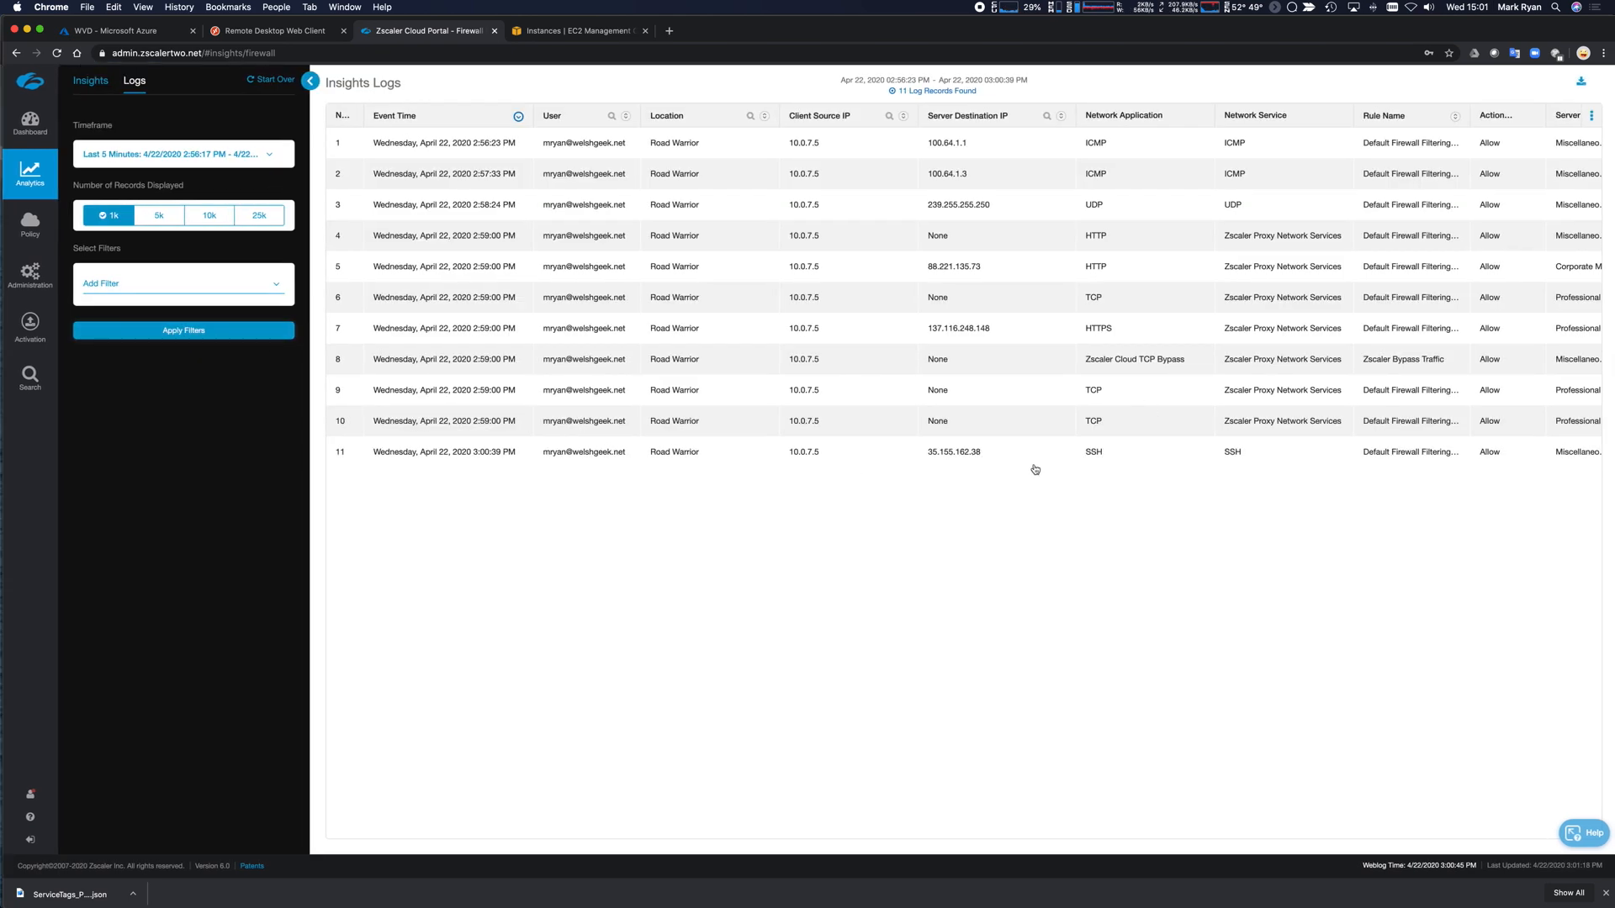
Review the SSH entry to 35.155.162.38 among 11 log records, then return to the remote desktop.
scroll(707, 269, right, 1)
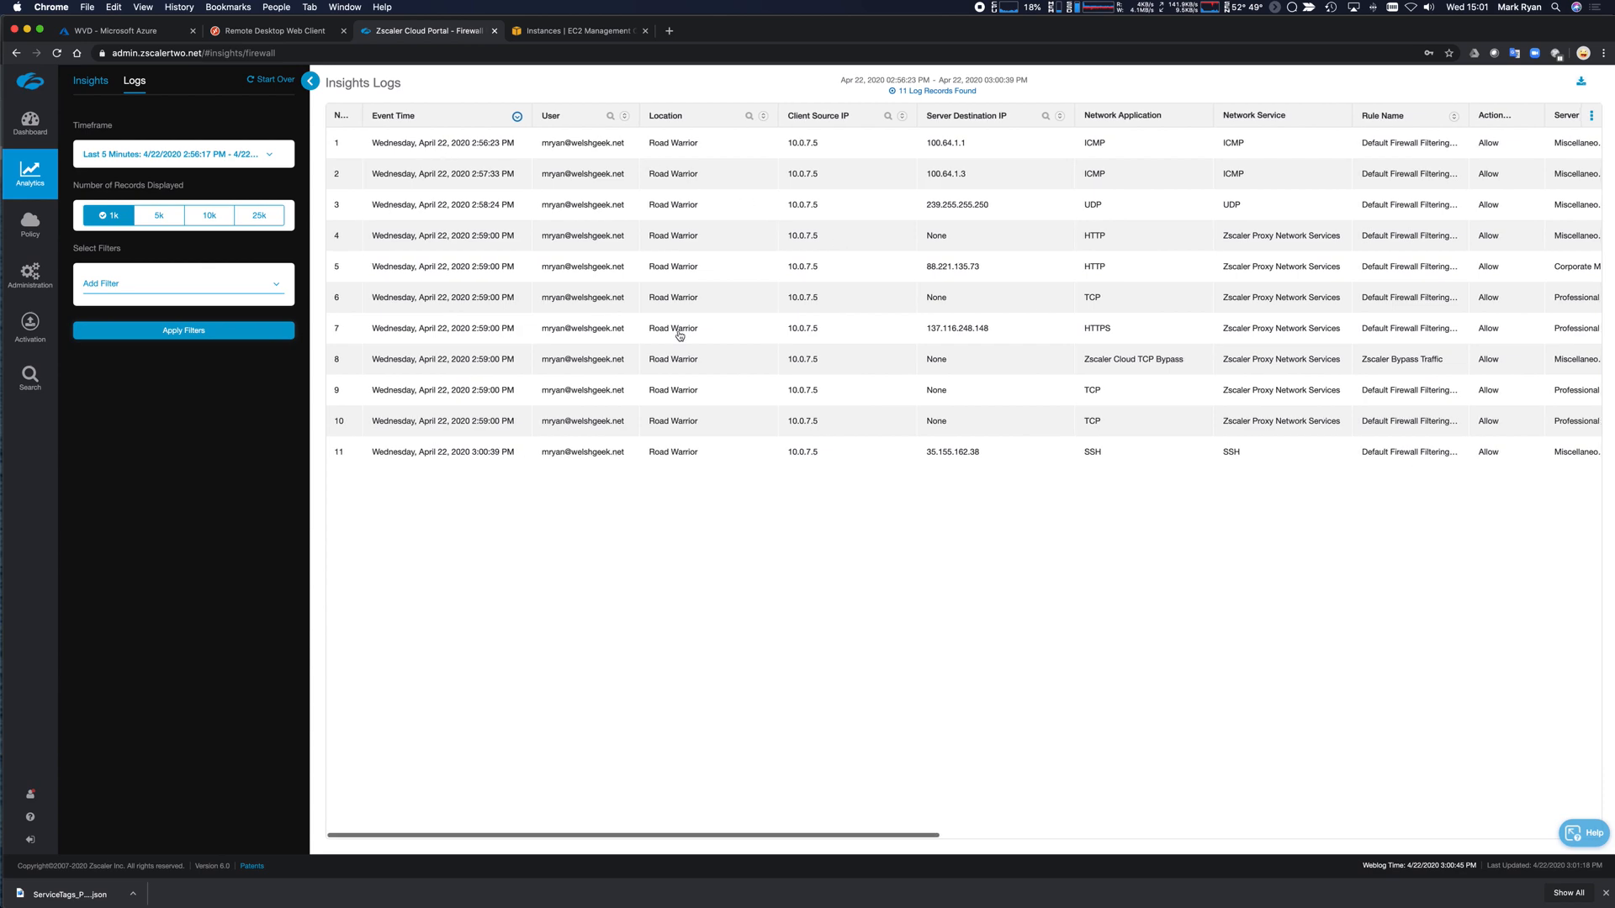
click(287, 32)
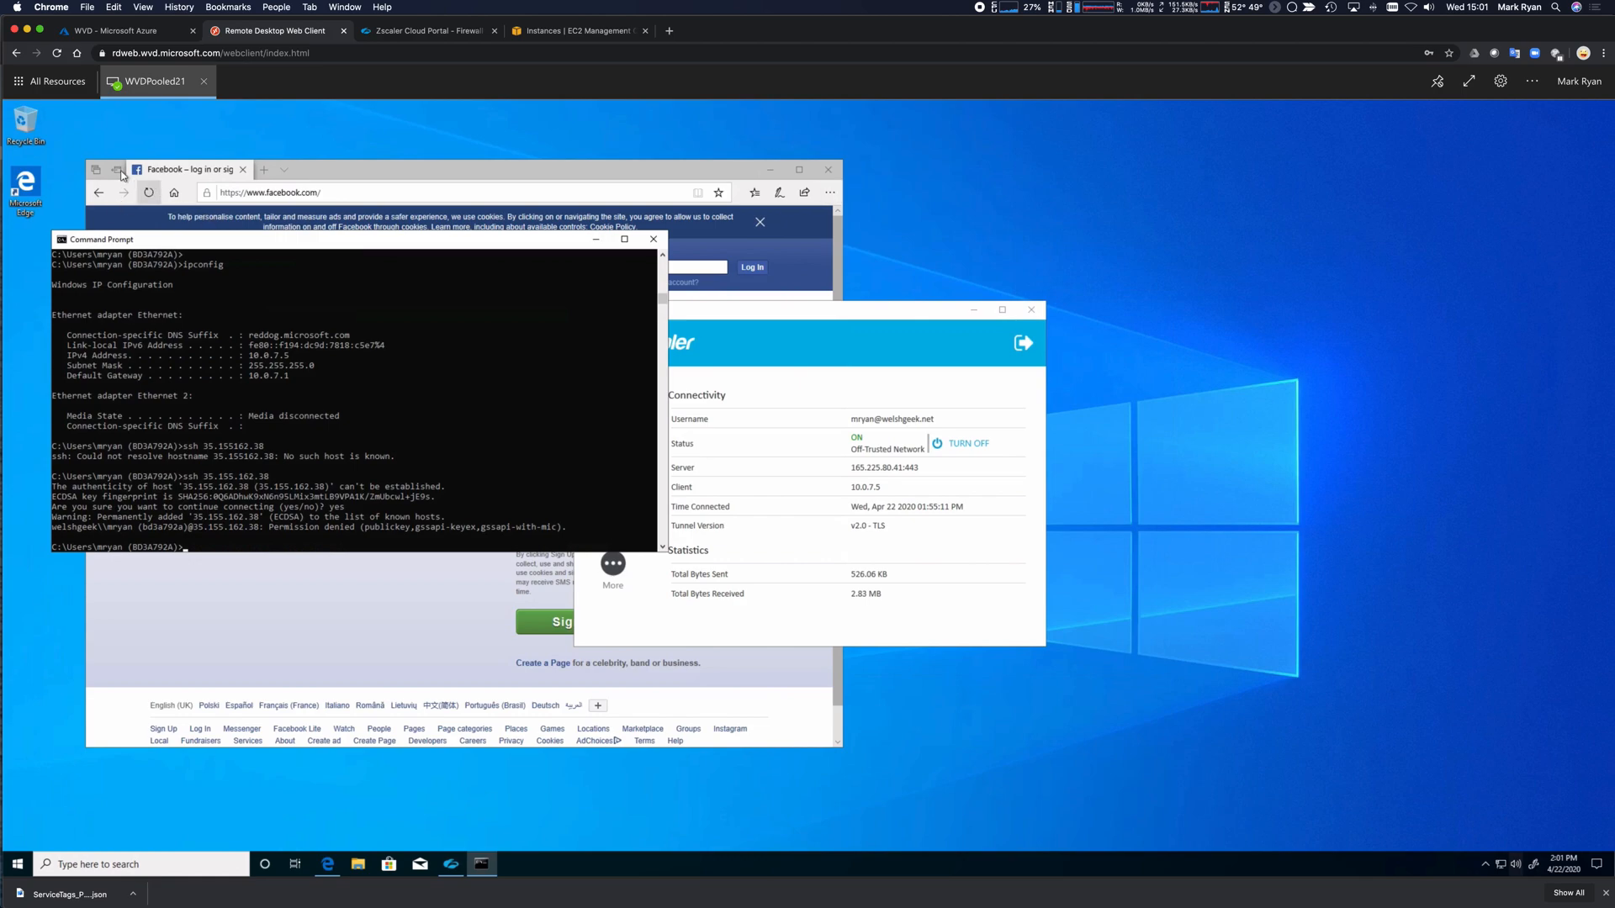
Launch WVDPers21 from All Resources, sign in with the user's credentials, and dismiss the Start menu.
click(61, 86)
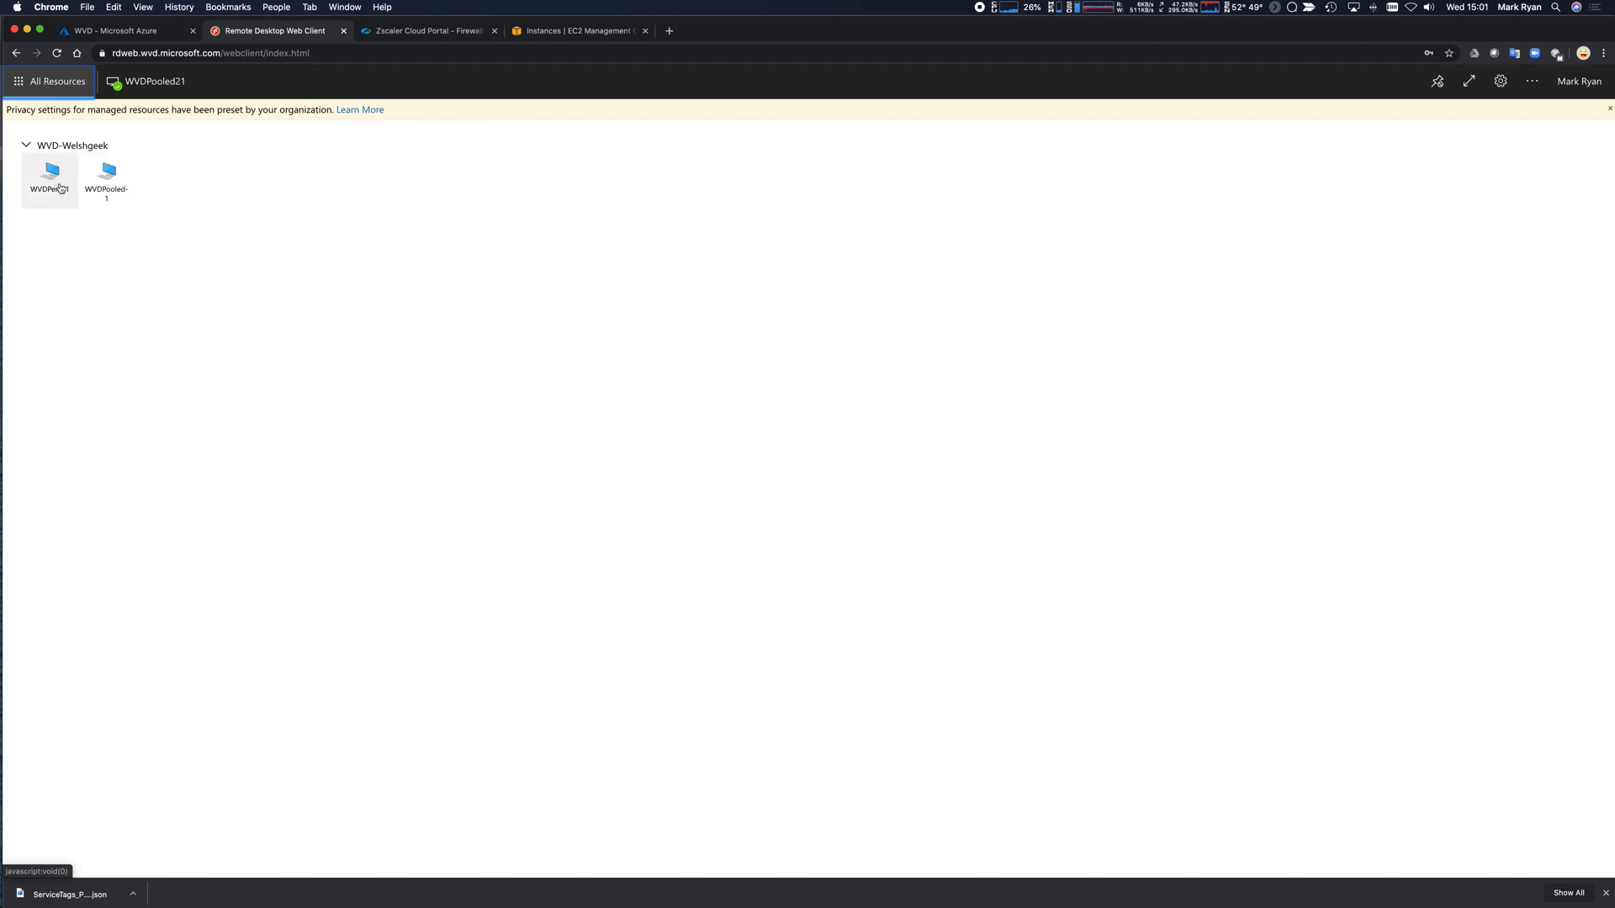
click(58, 187)
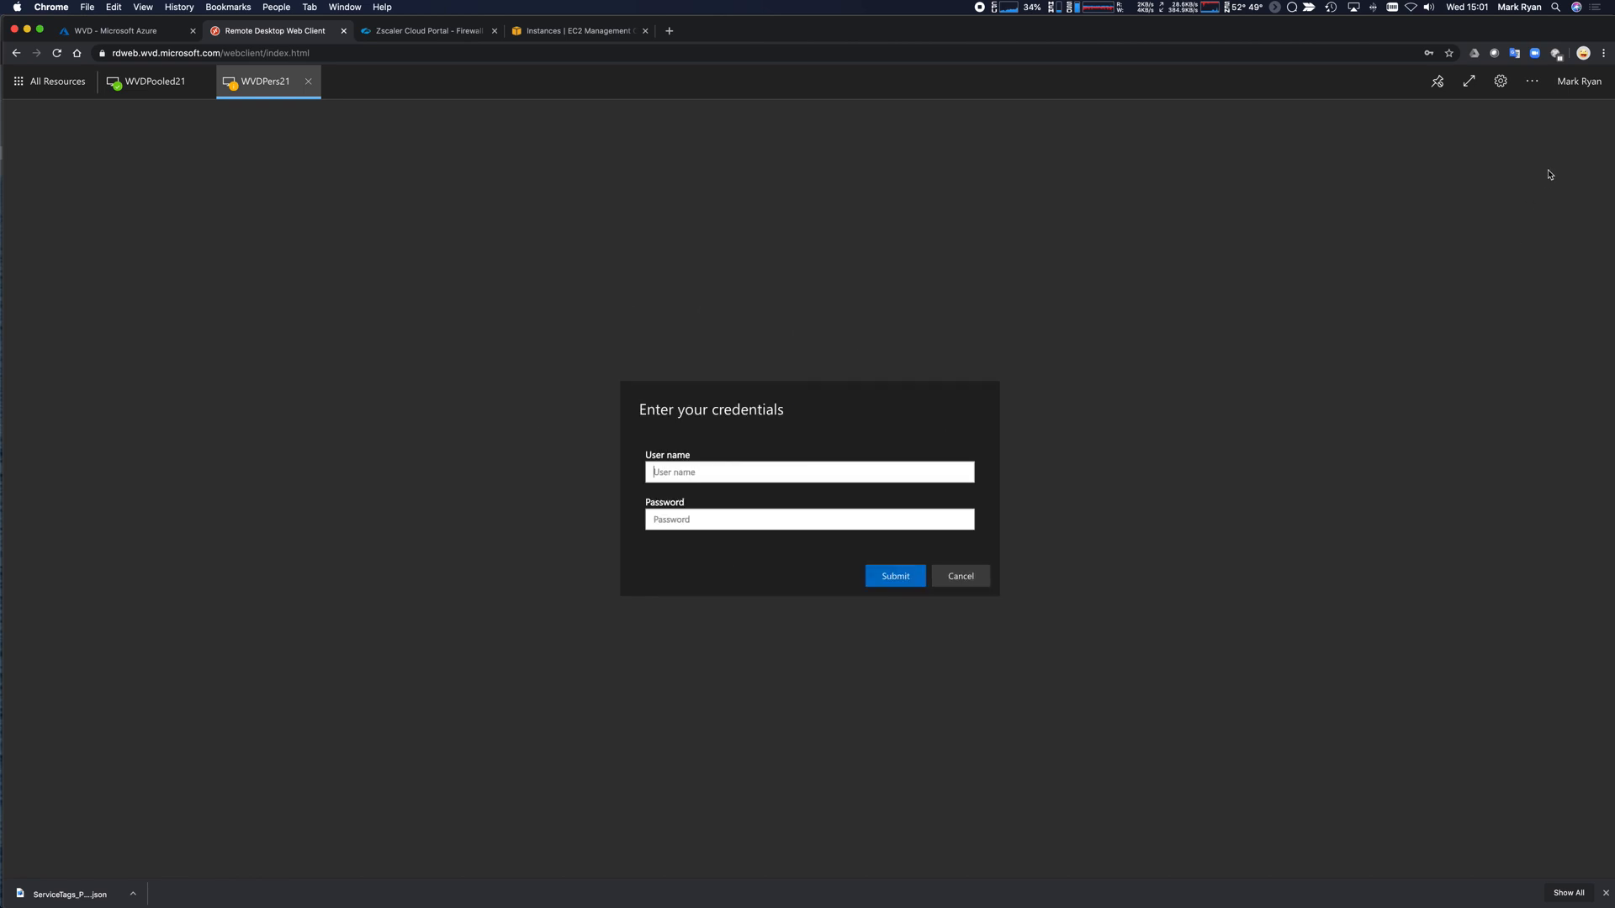
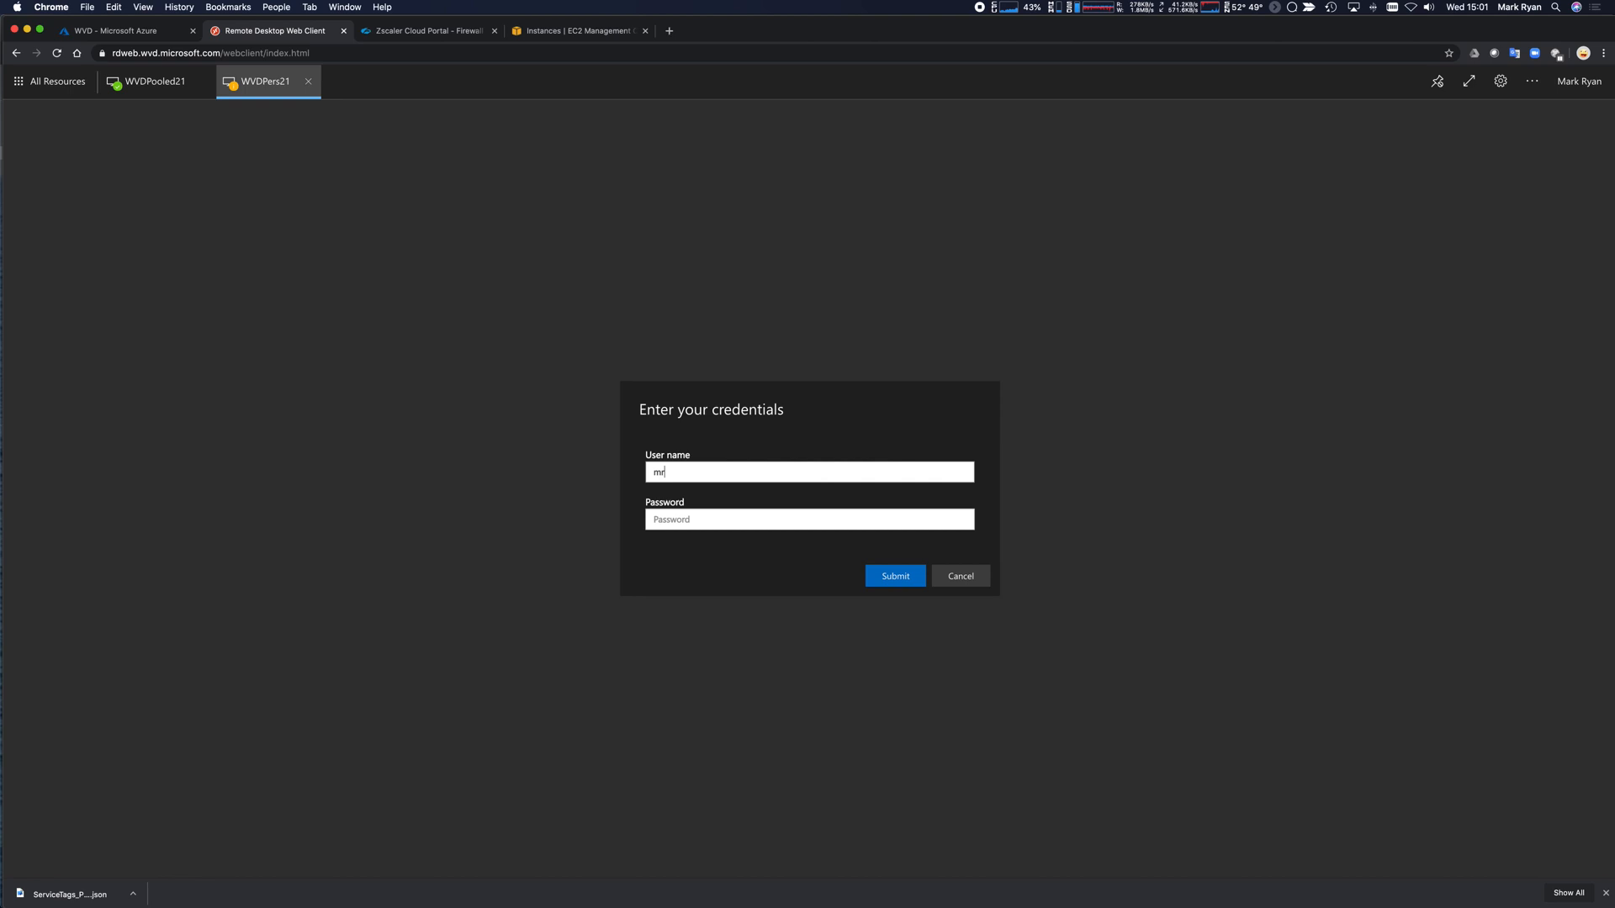
key(Tab)
text(•)
key(Return)
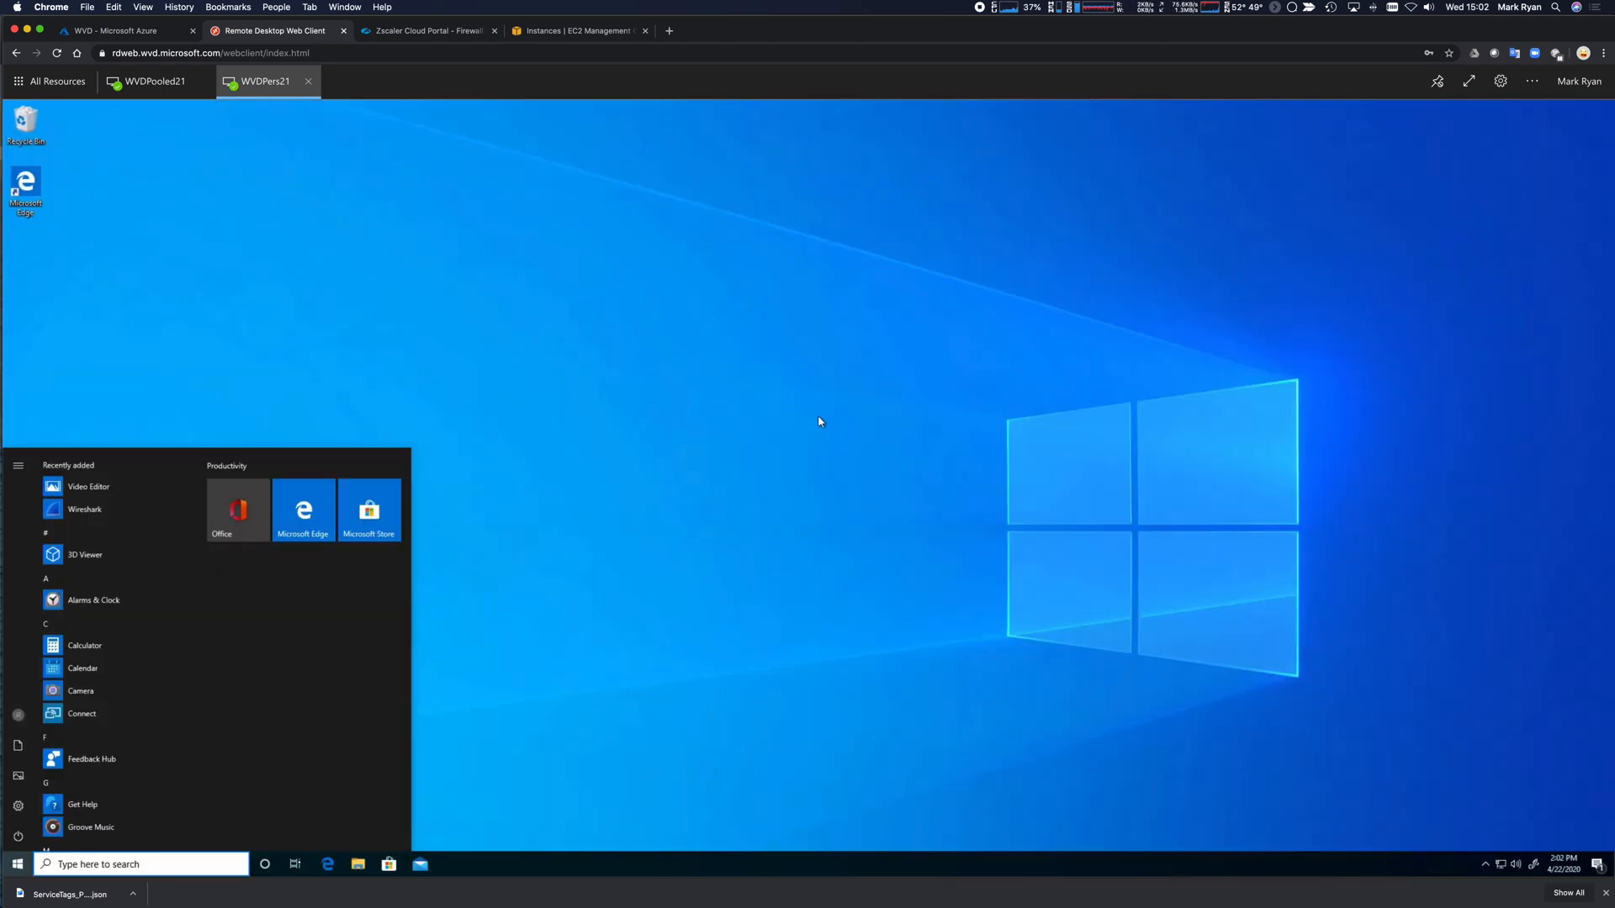
click(434, 547)
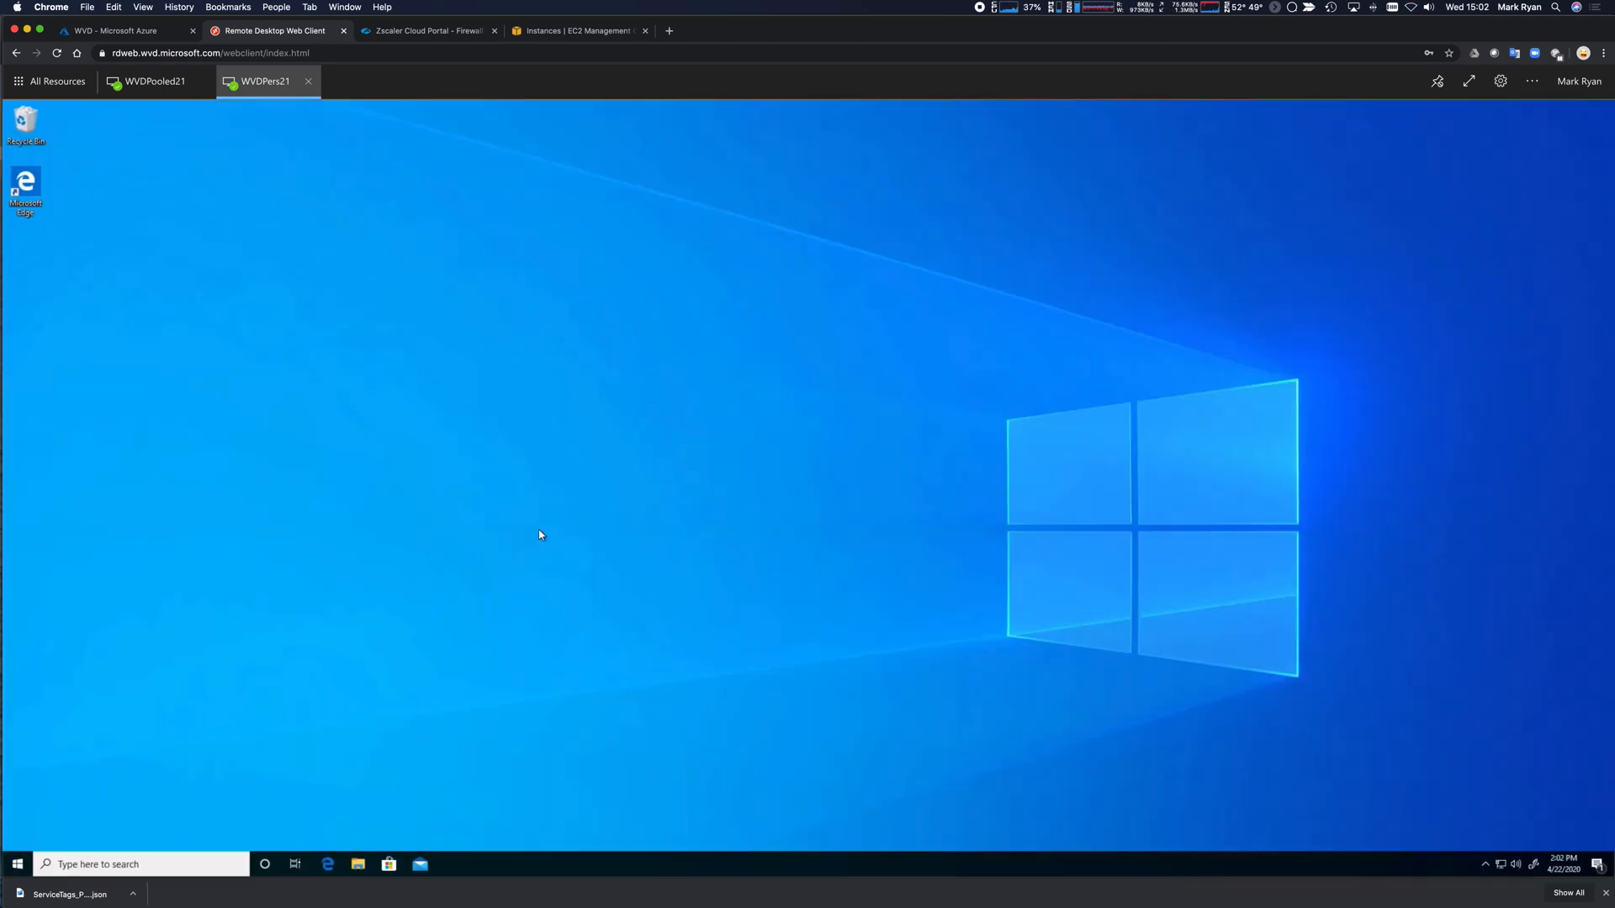
key(super+Tab)
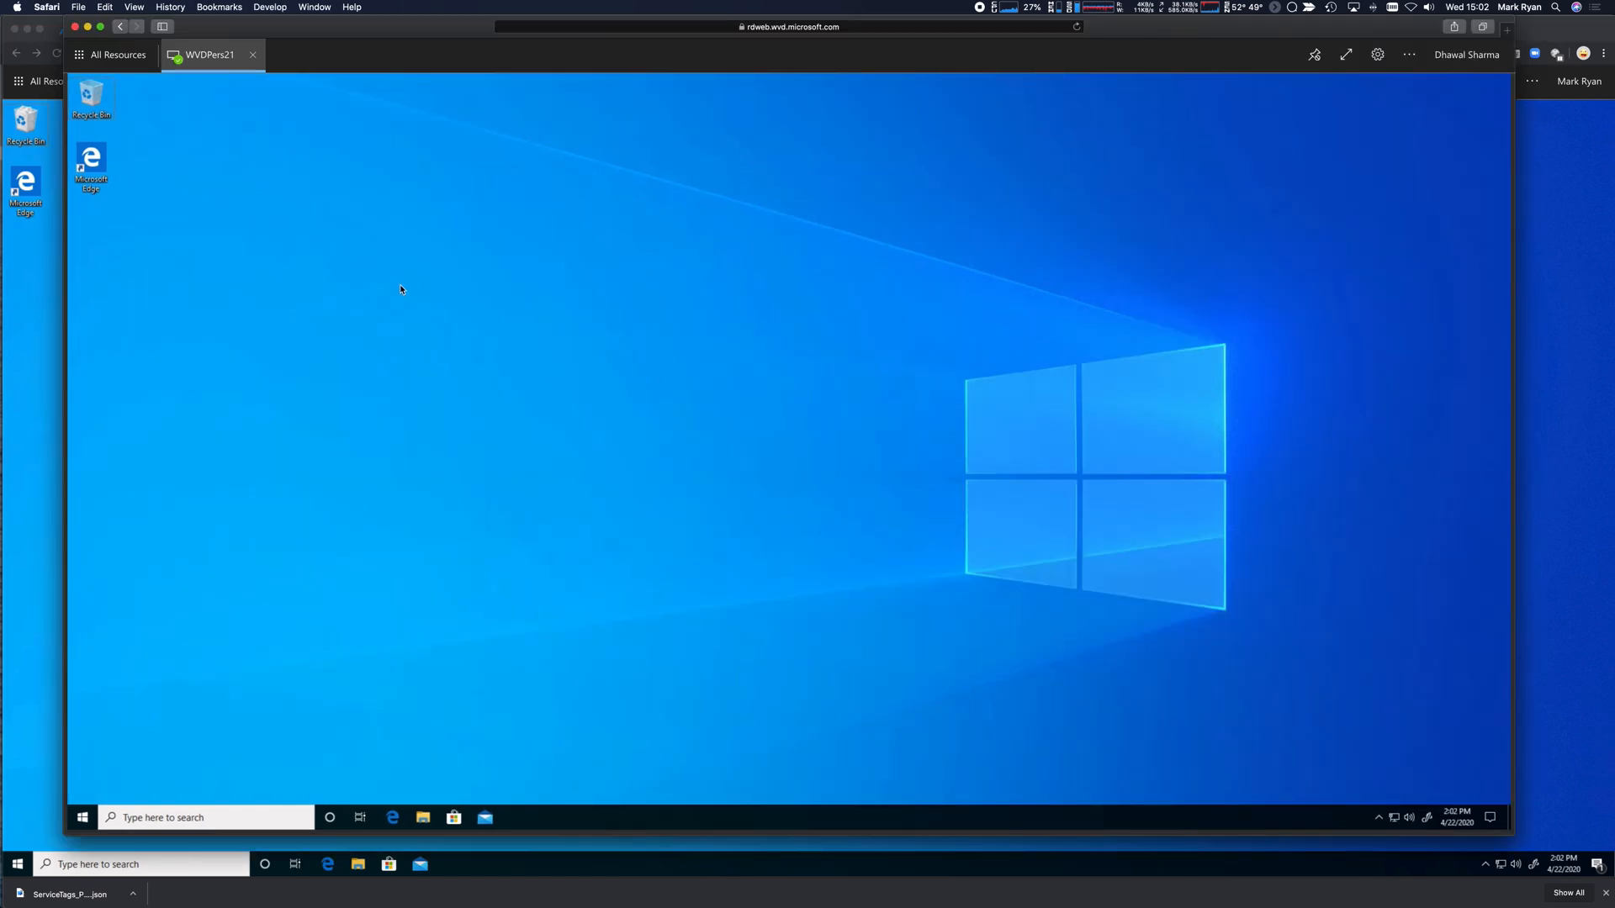
Run ipconfig in Command Prompt on the first remote desktop session.
drag(296, 27, 465, 39)
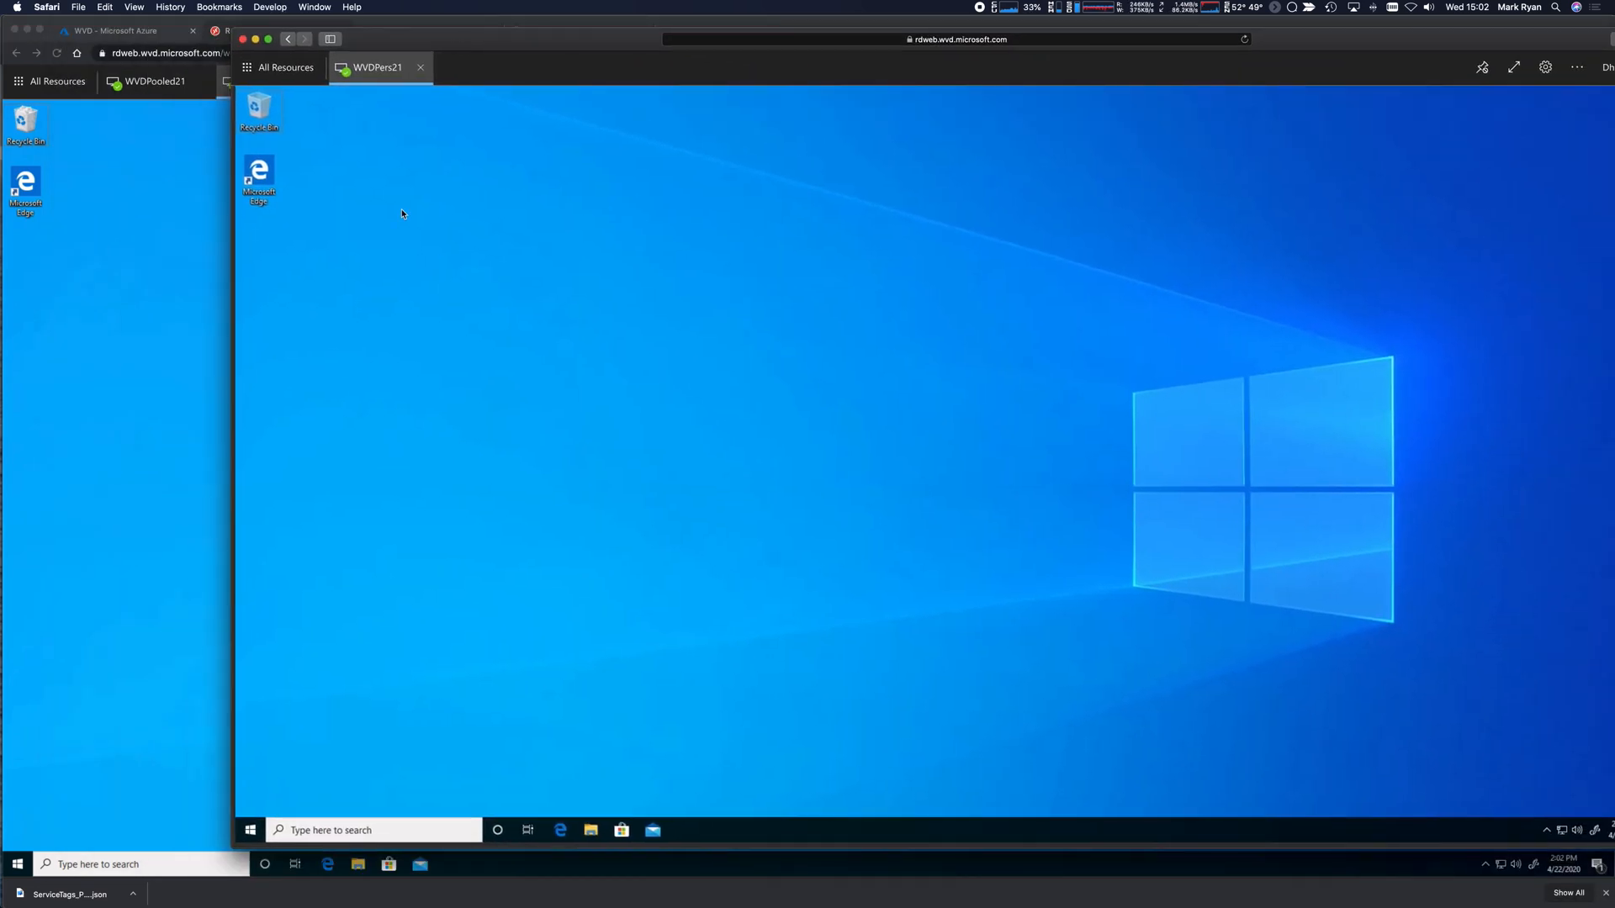
click(250, 830)
text(cmd)
key(Return)
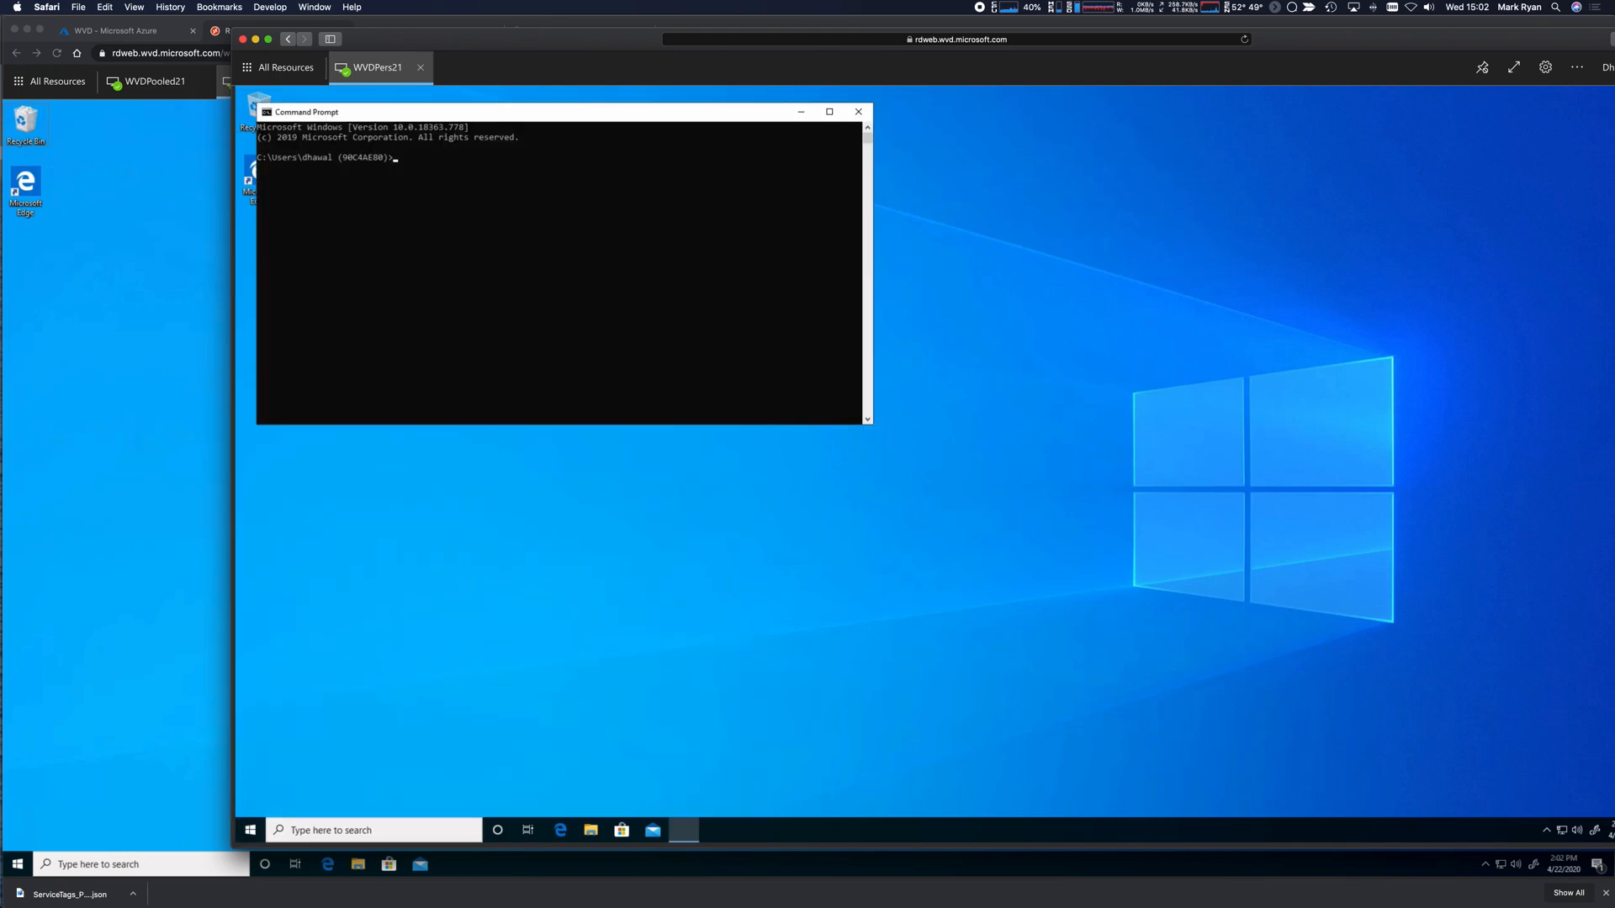
text(ipconfig)
key(Return)
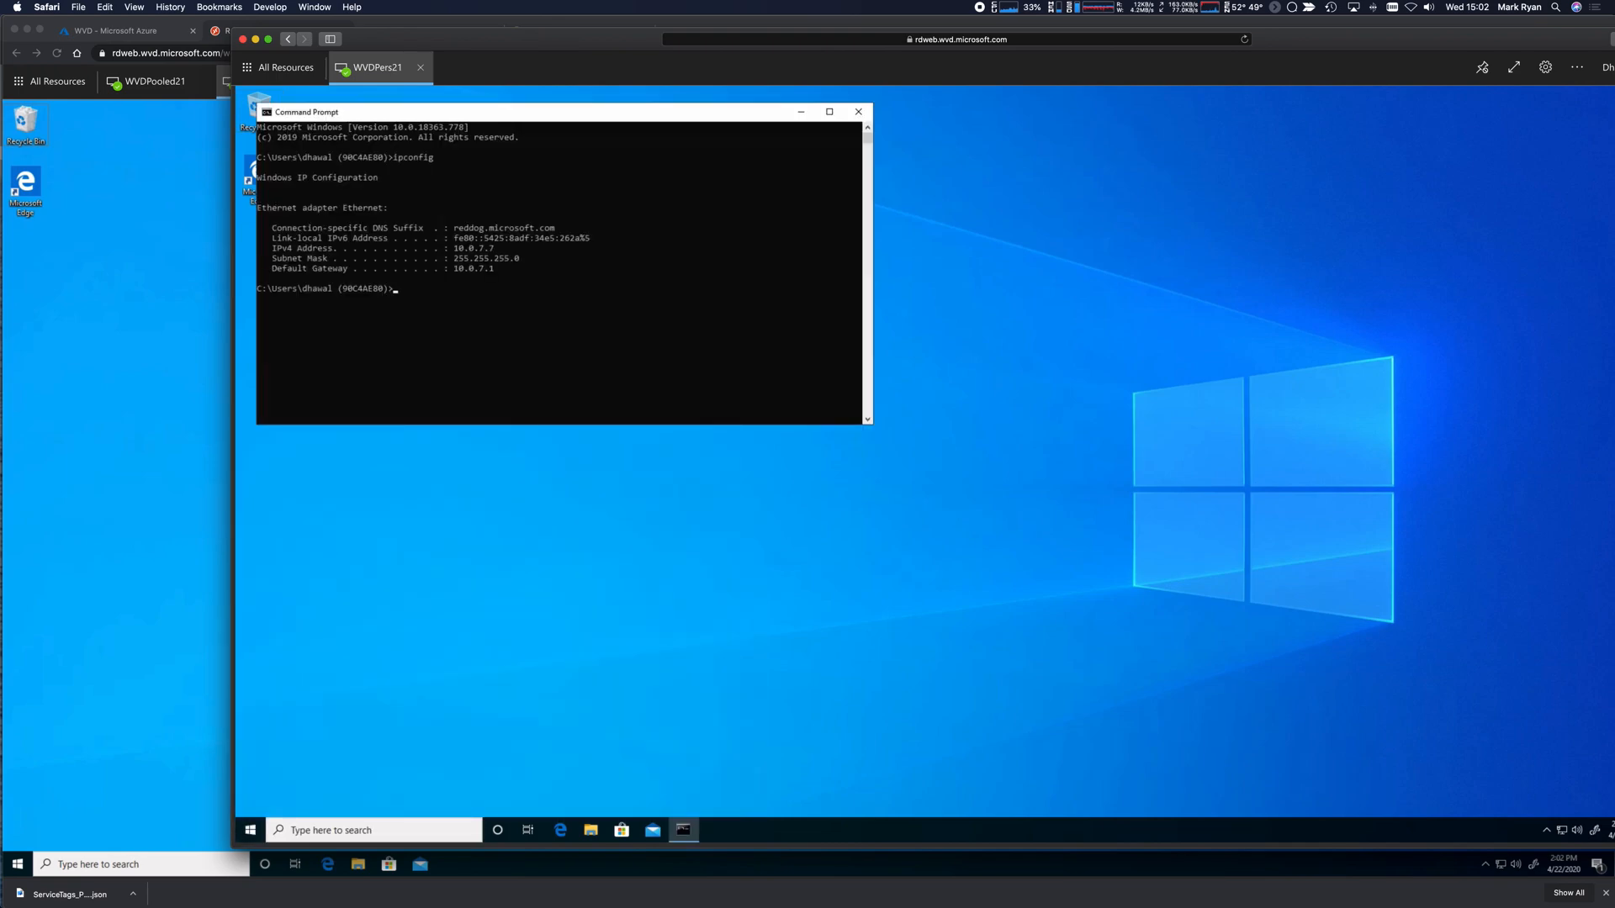
Run ipconfig on the WVDPers21 desktop, note IPv4 10.0.7.8, then close Command Prompt.
click(11, 903)
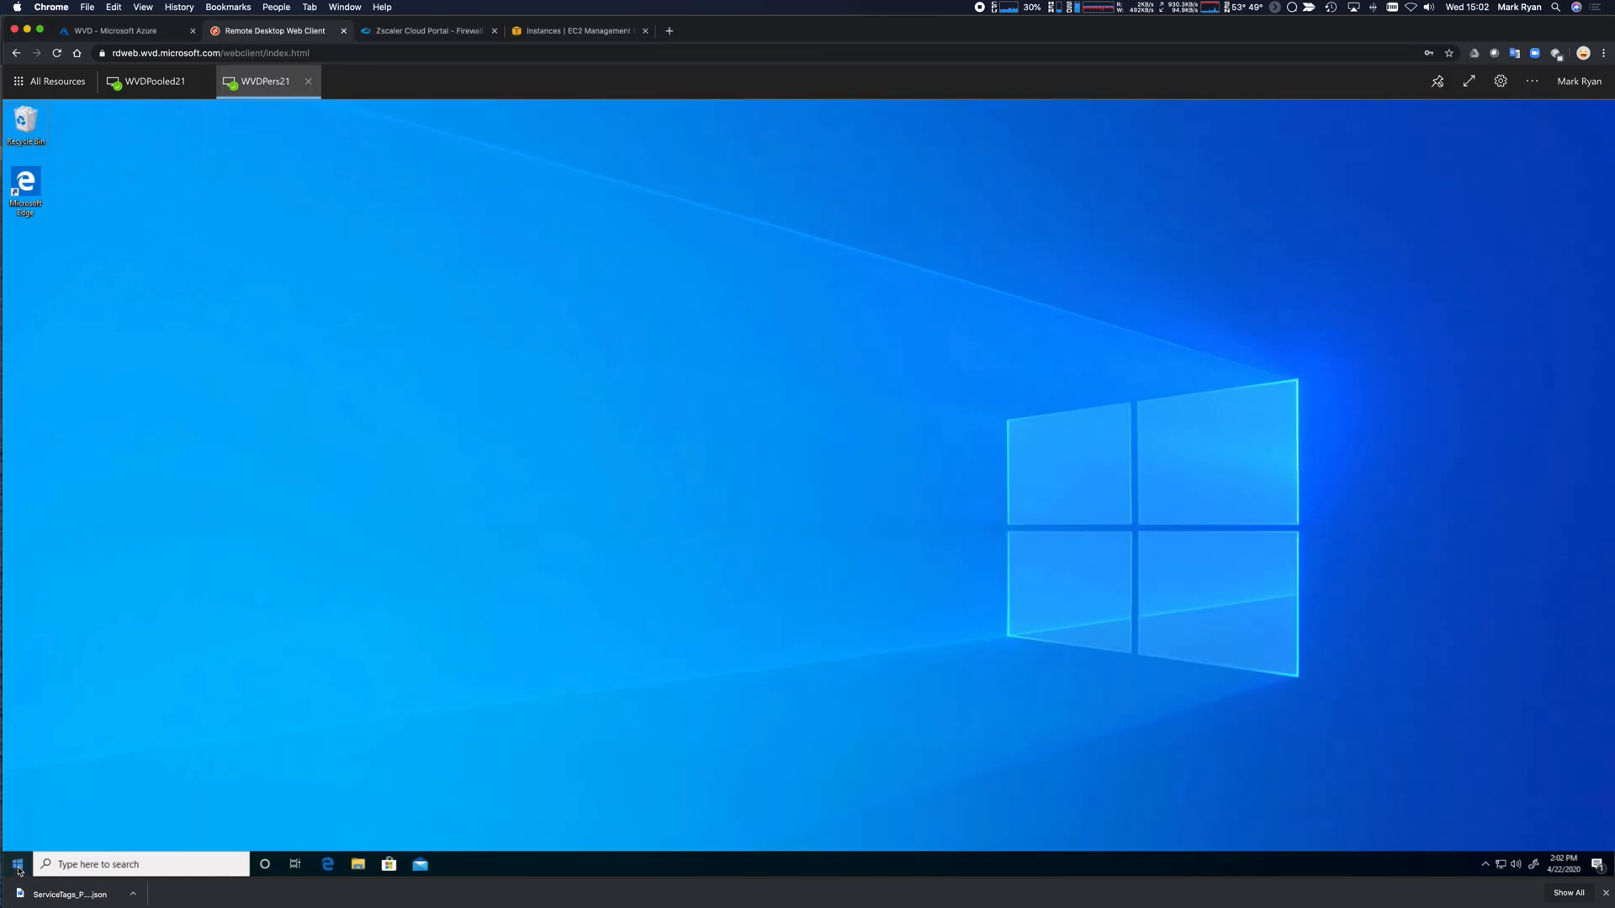
click(17, 865)
text(cmd)
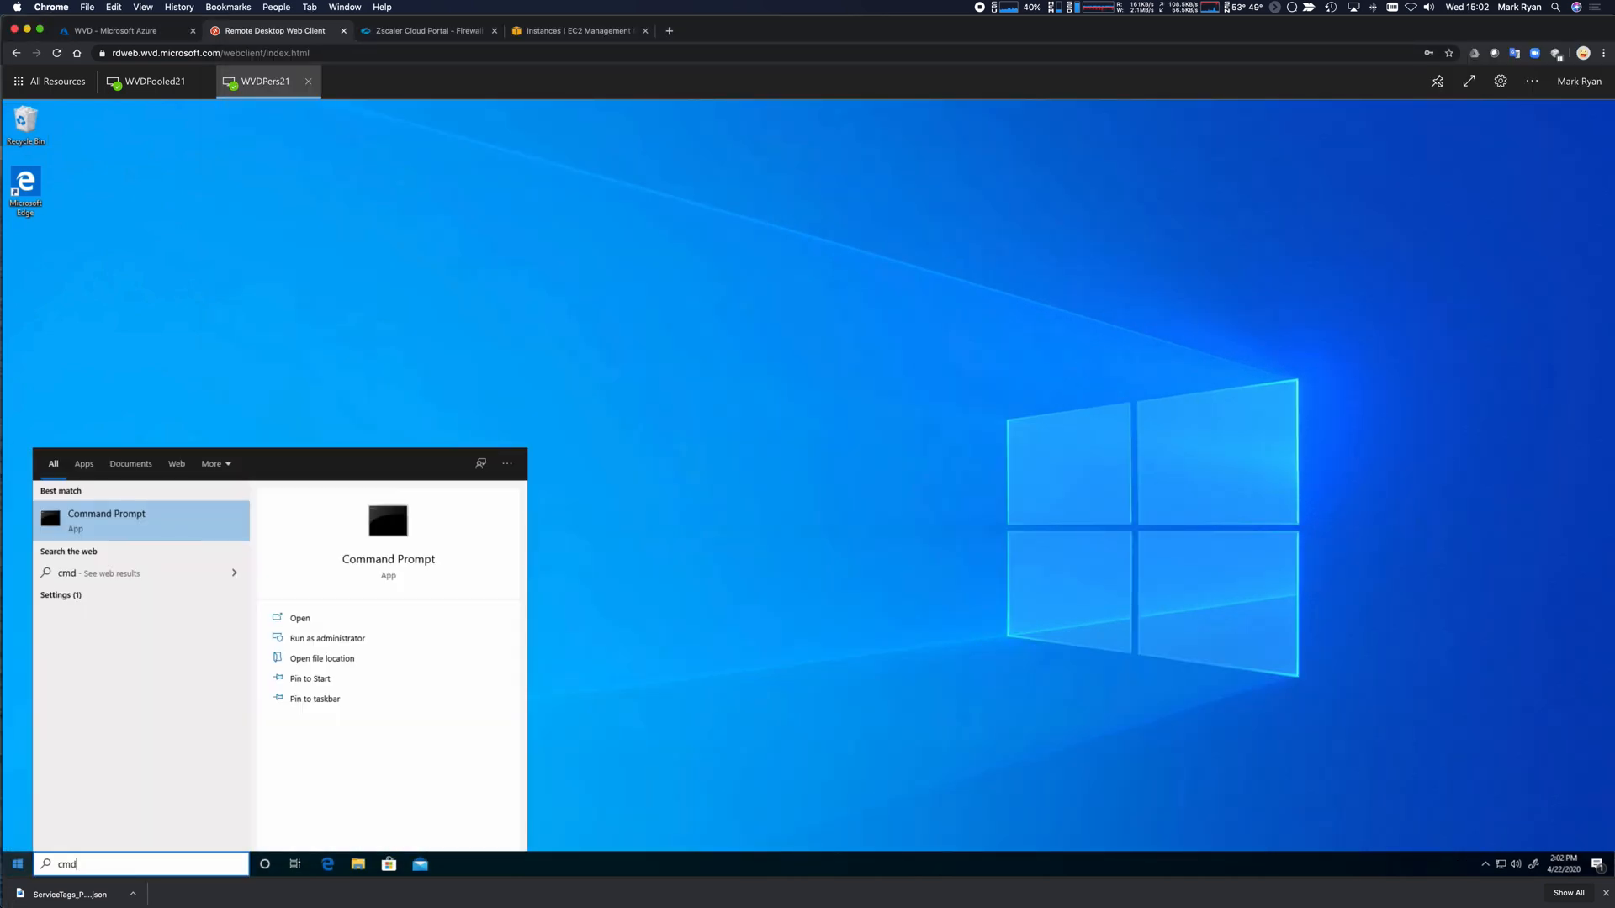
key(Return)
text(ipconfig)
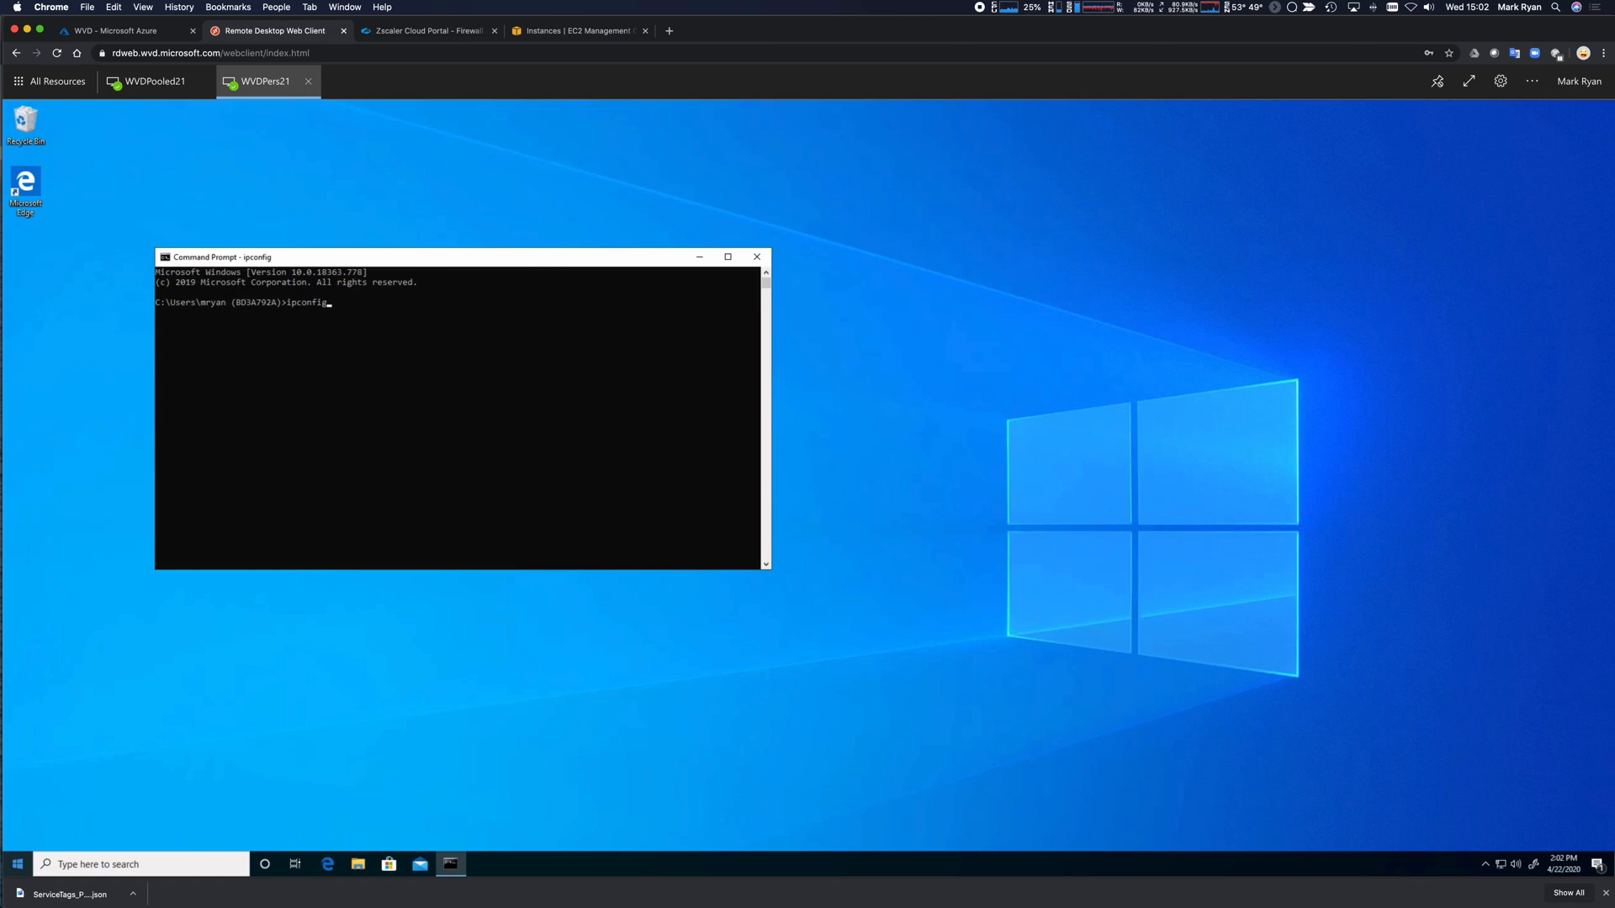
key(Return)
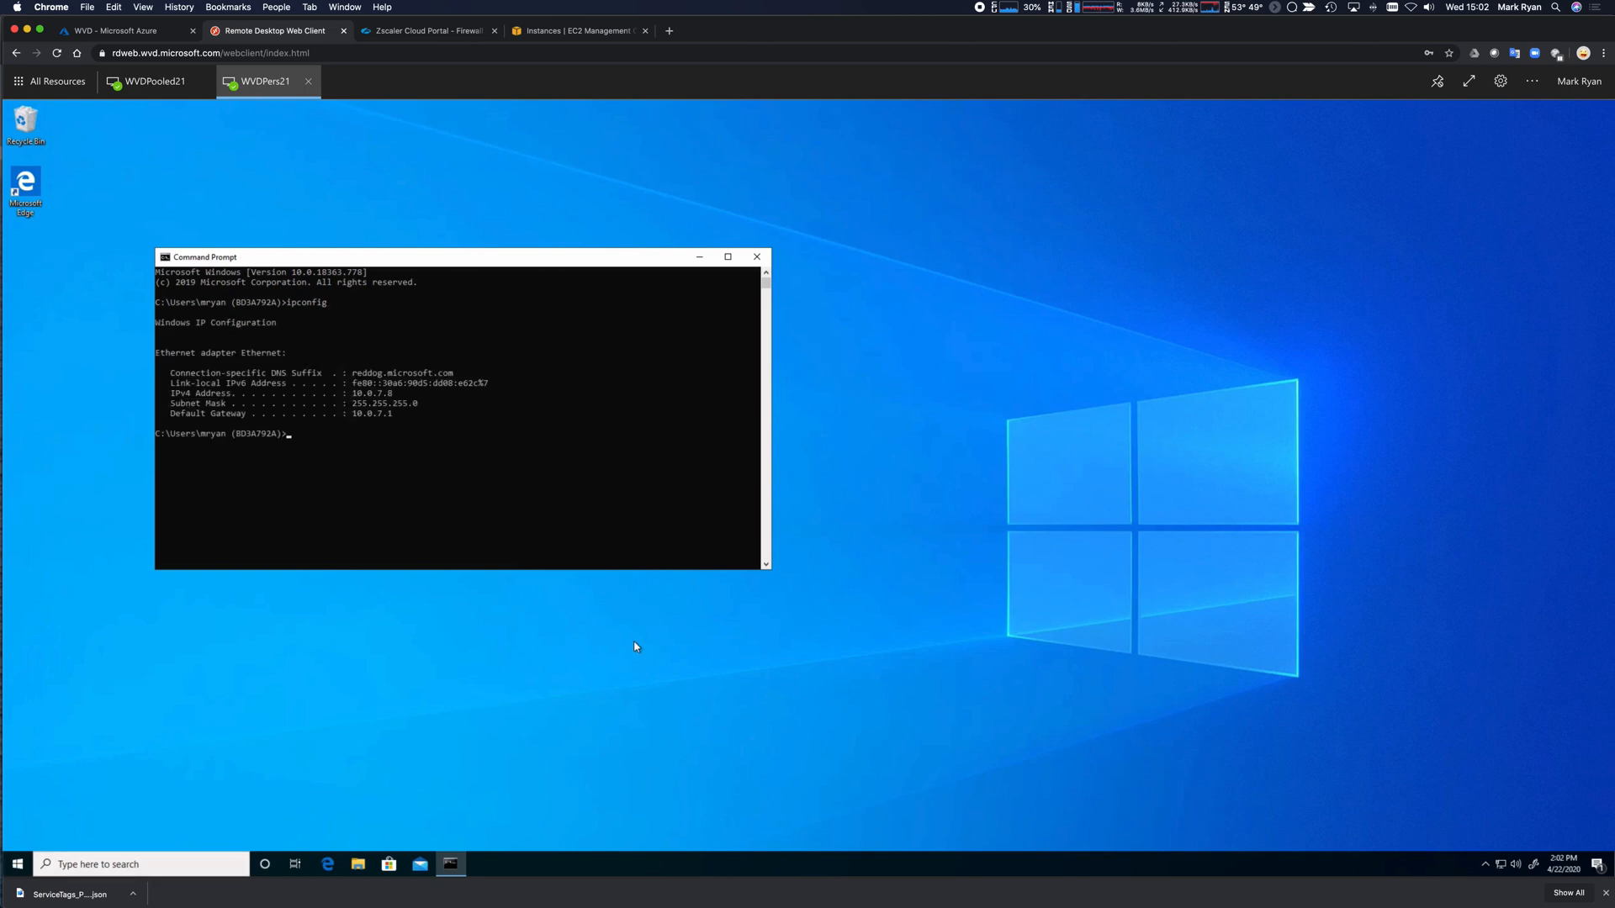
click(757, 258)
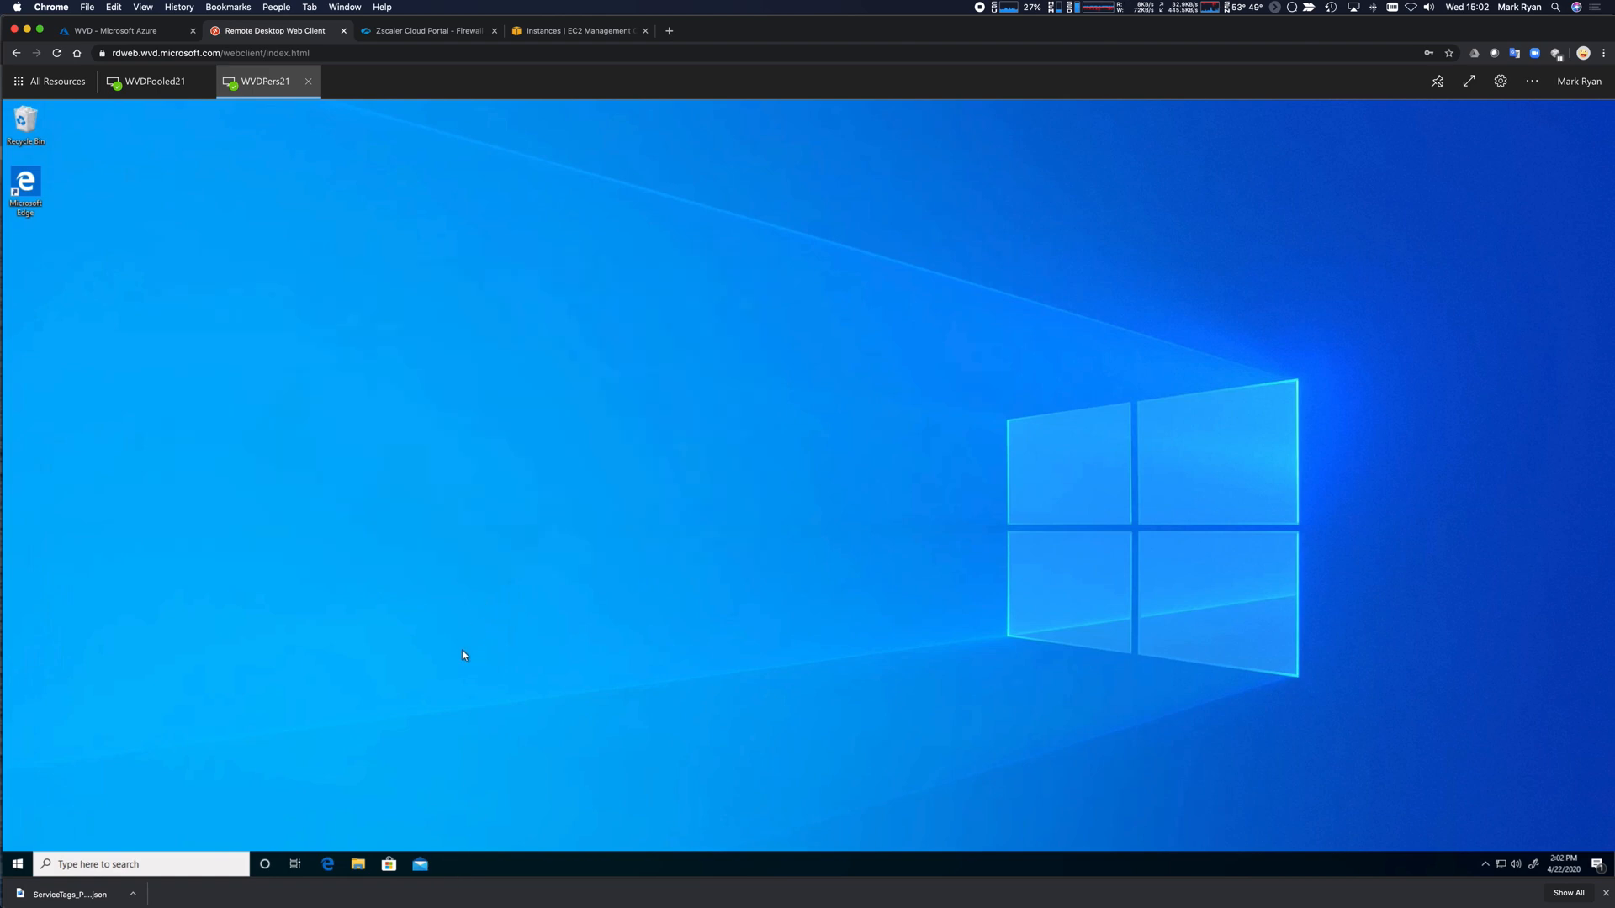
Launch the Zscaler installer from Downloads on the first desktop and approve its permission request.
click(358, 864)
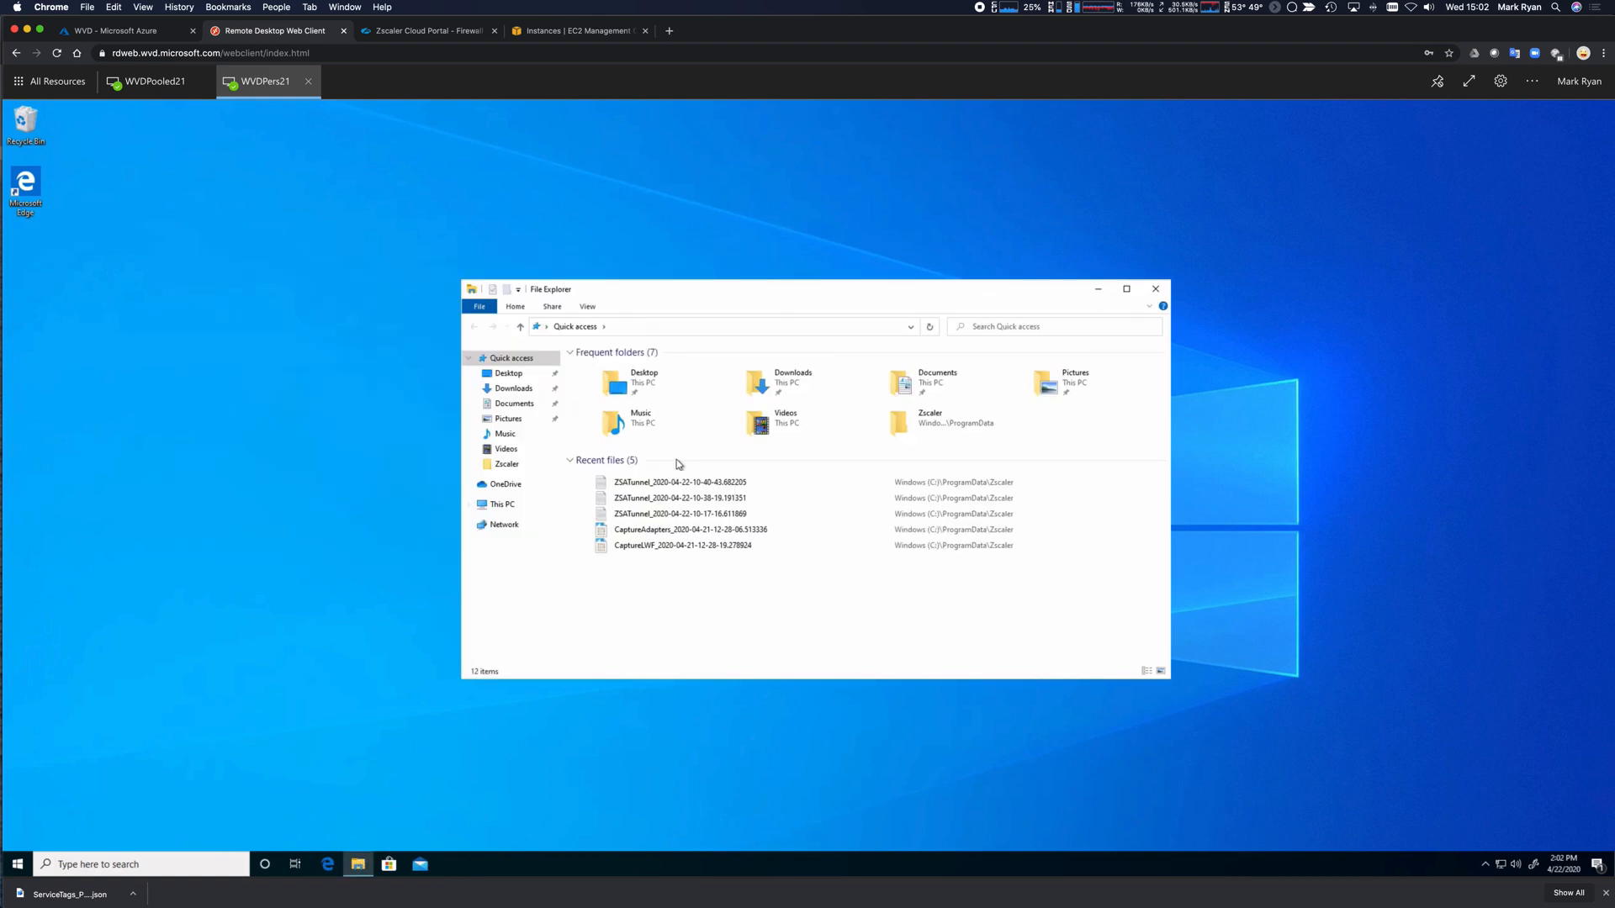
click(513, 388)
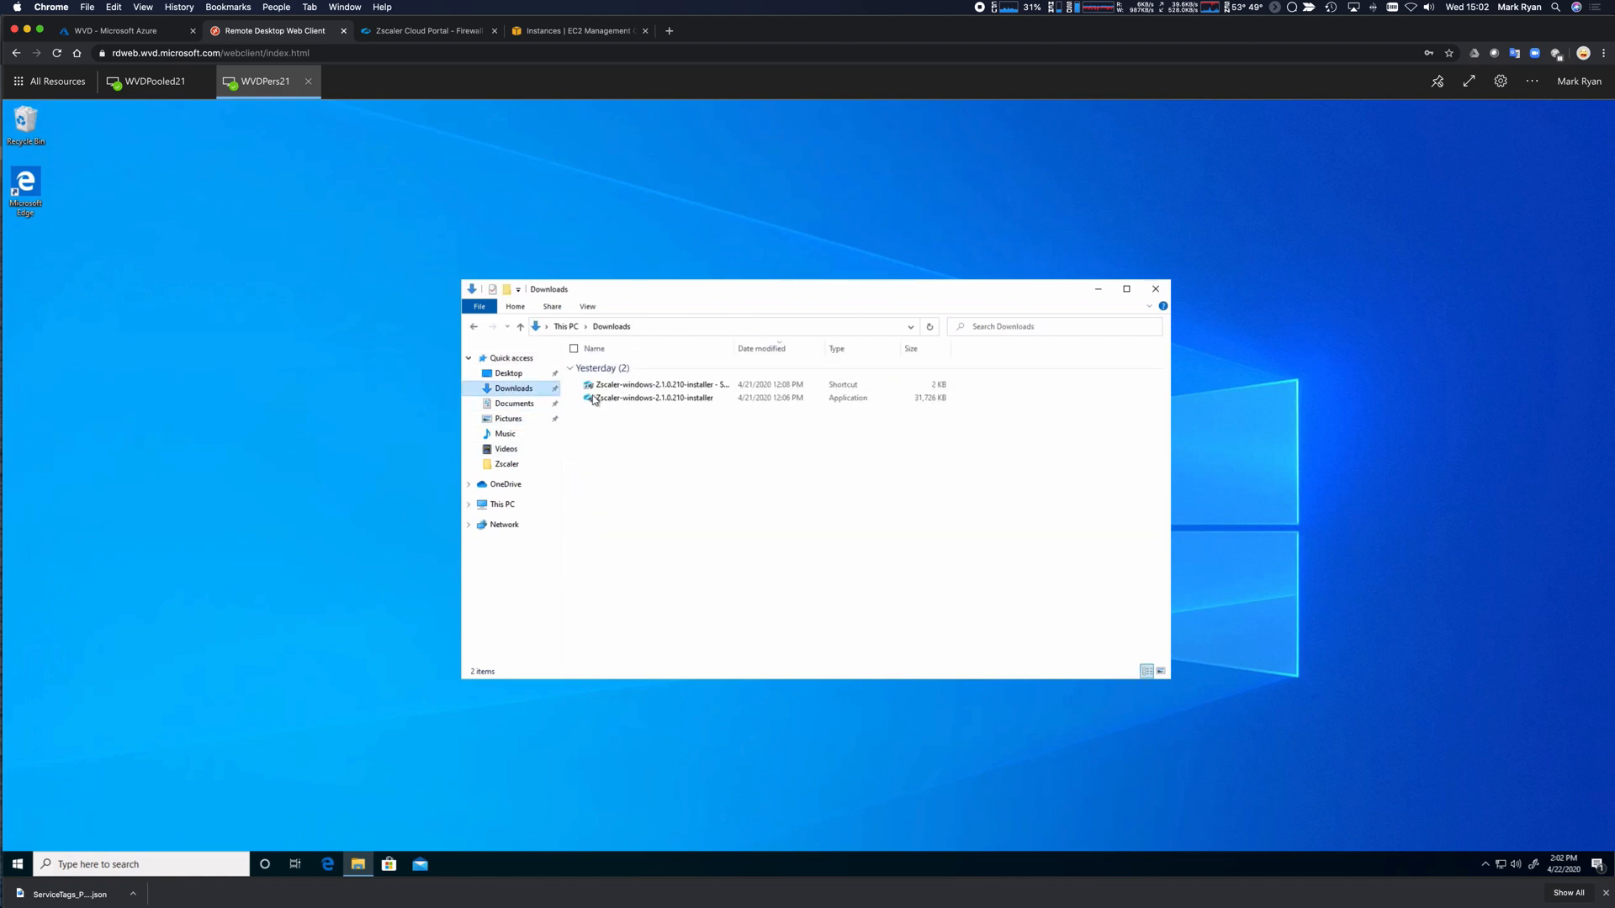
click(632, 389)
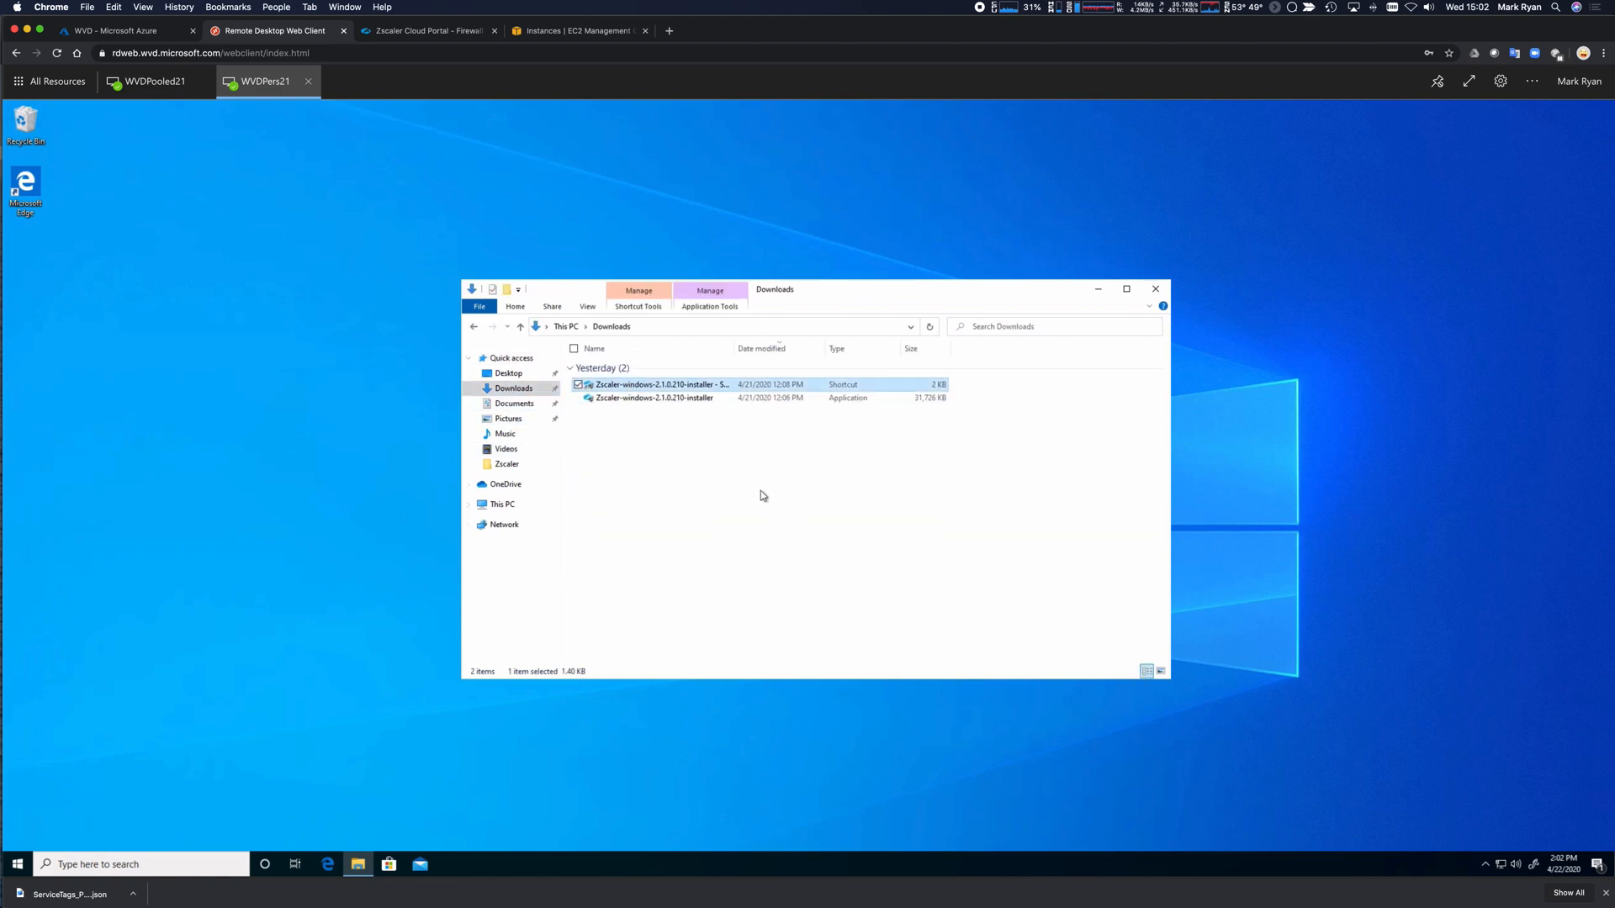
key(super+Tab)
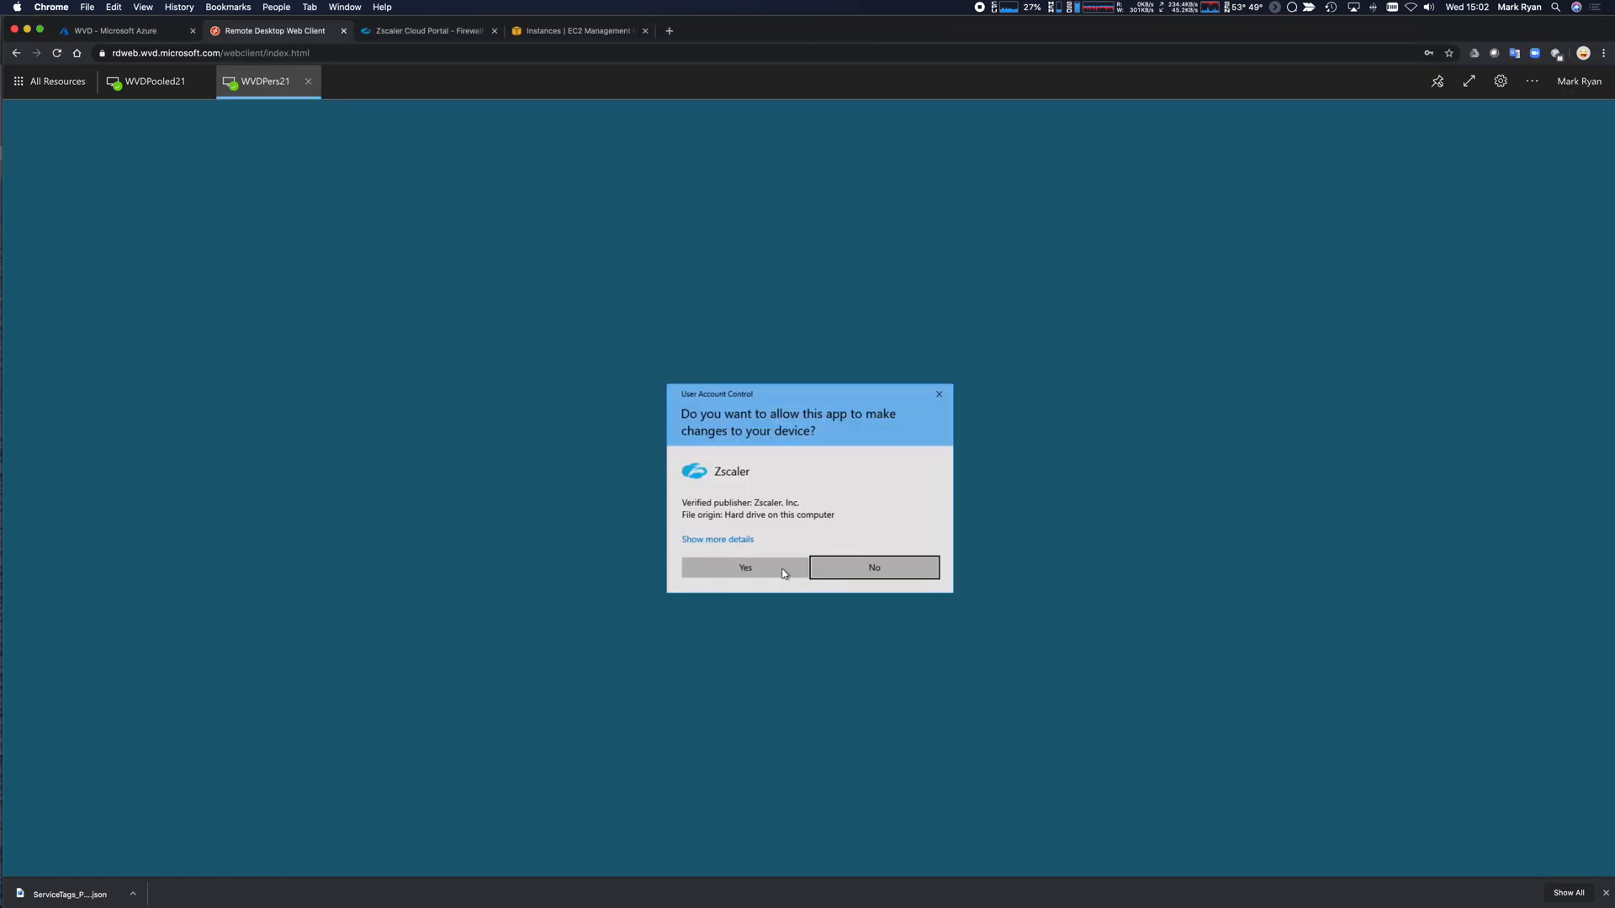
click(782, 568)
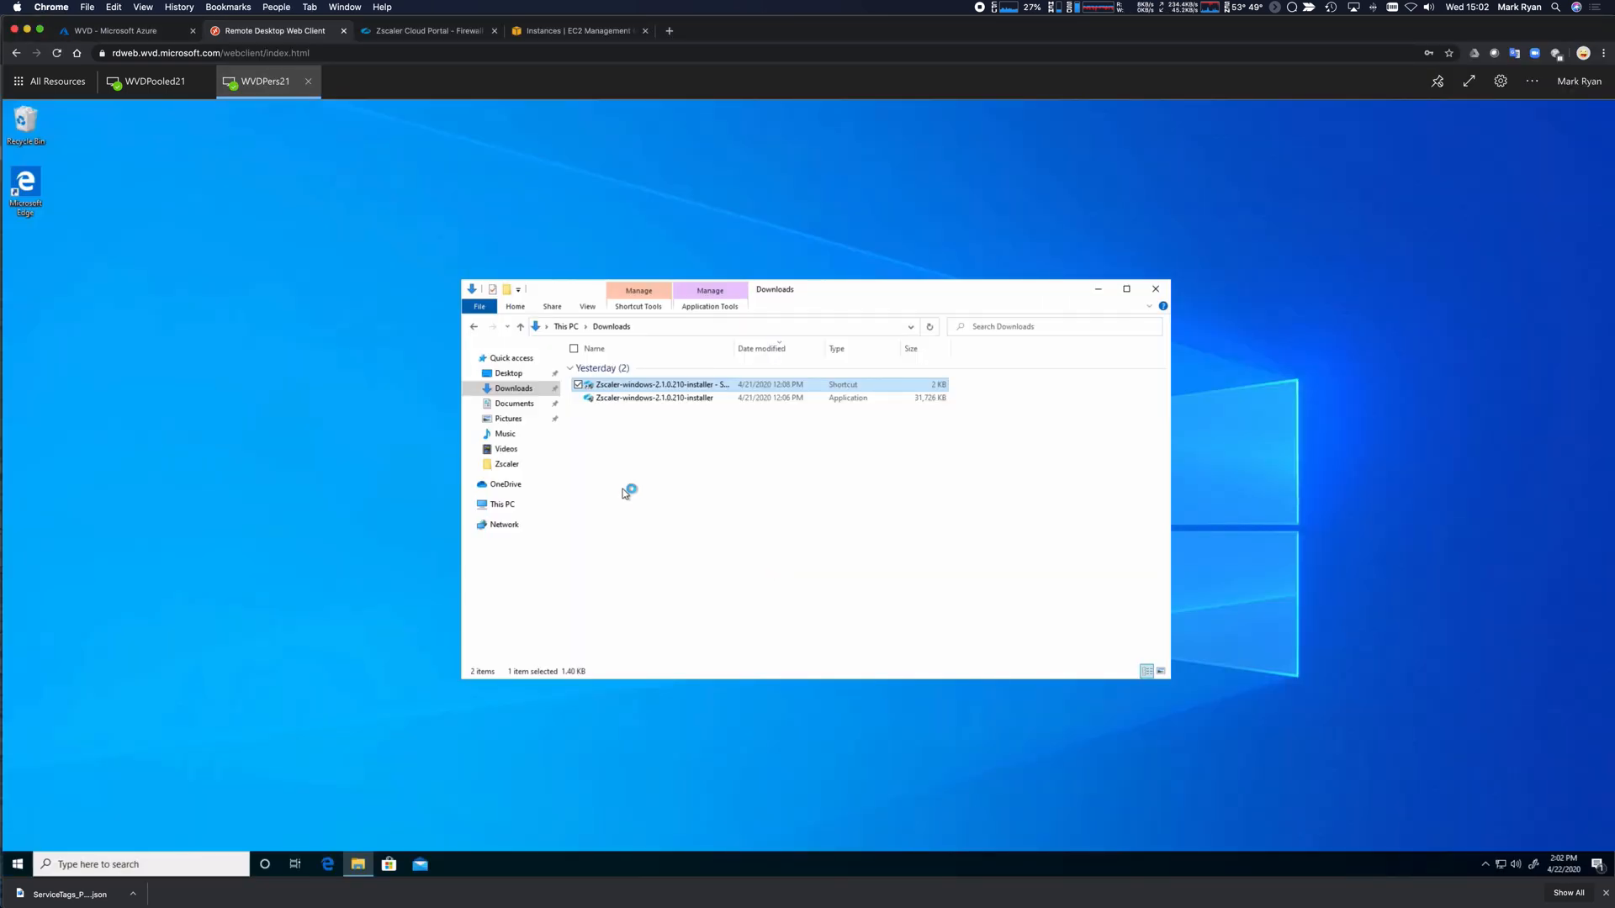
On the second desktop, launch the Zscaler installer from the Downloads folder.
key(super+Tab)
click(591, 831)
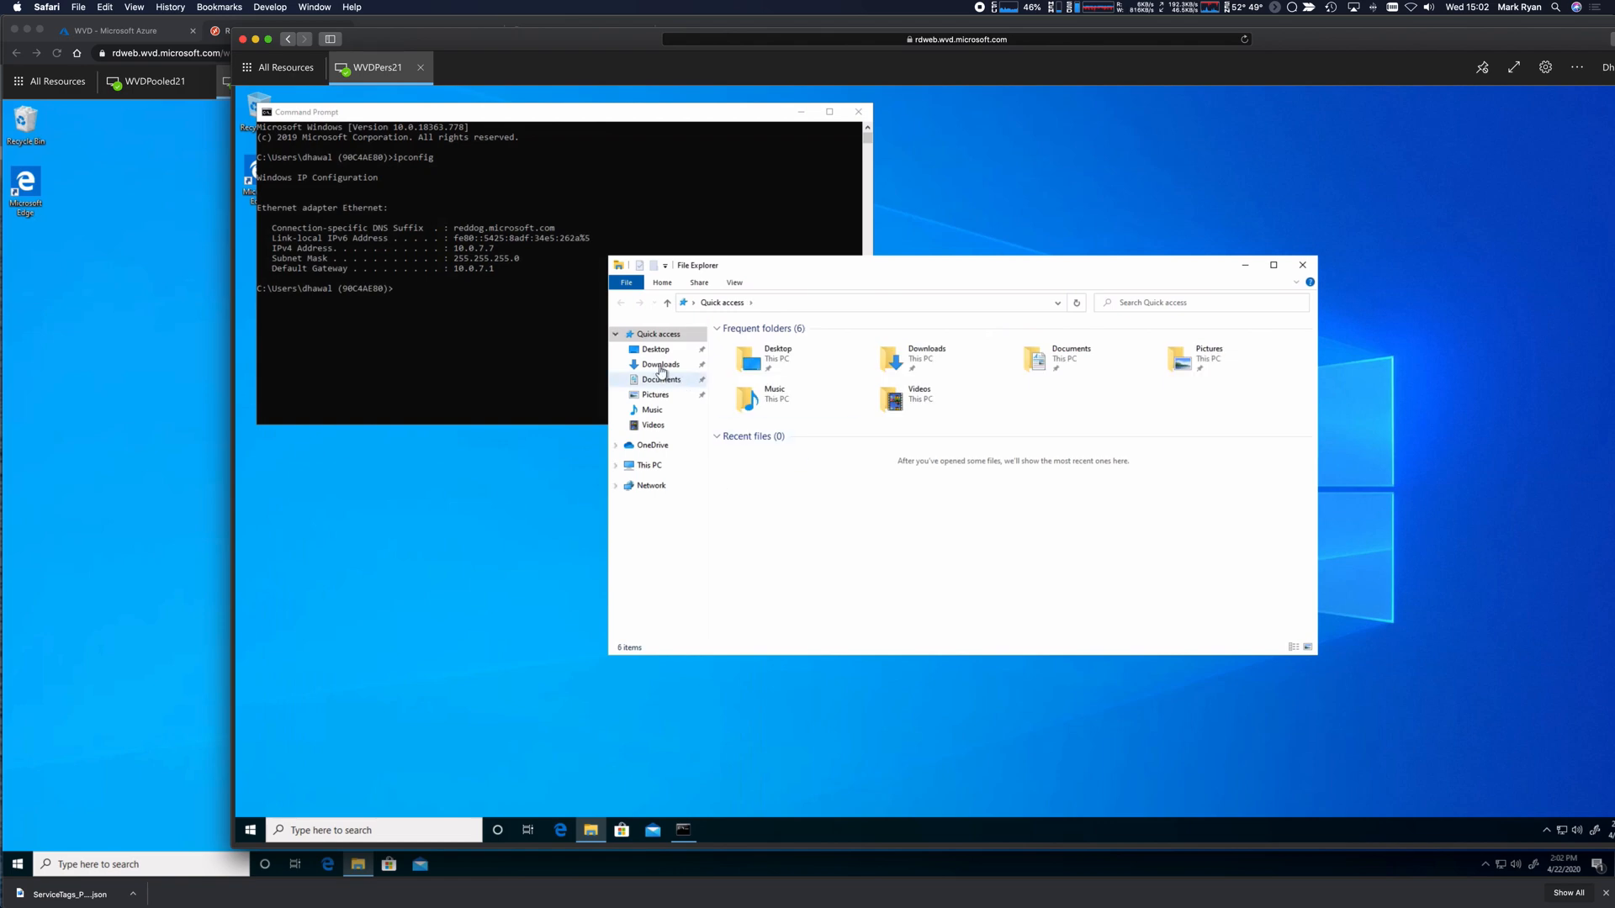
click(660, 365)
double_click(769, 343)
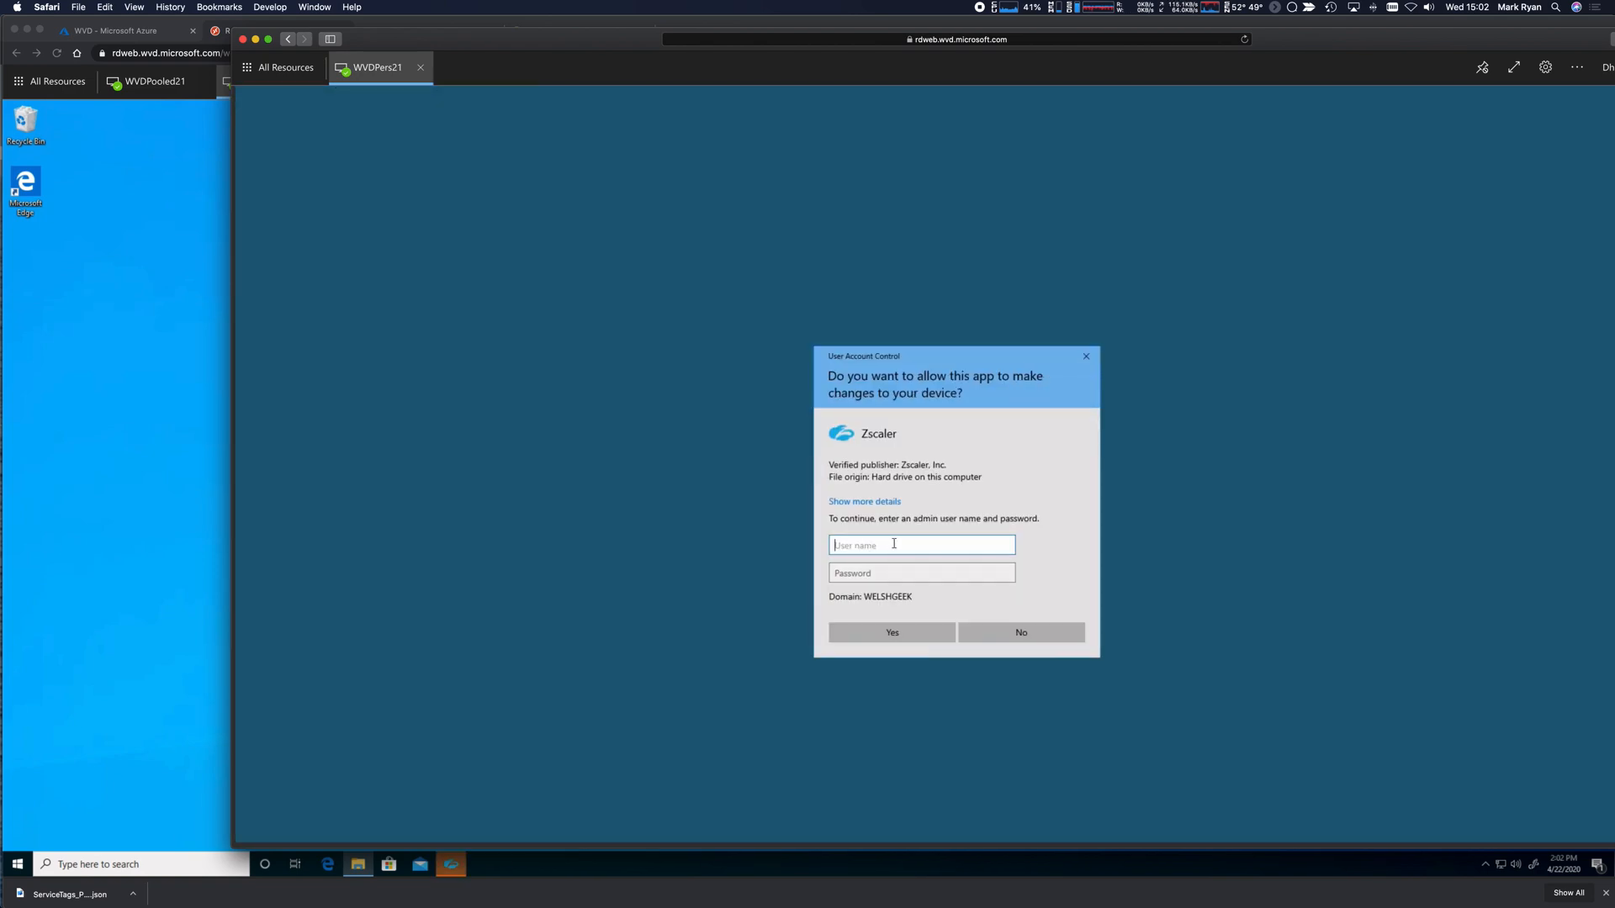
Enter the admin account's e-mail and password to allow the installation, and advance past the welcome page.
key(Tab)
text(••••••••)
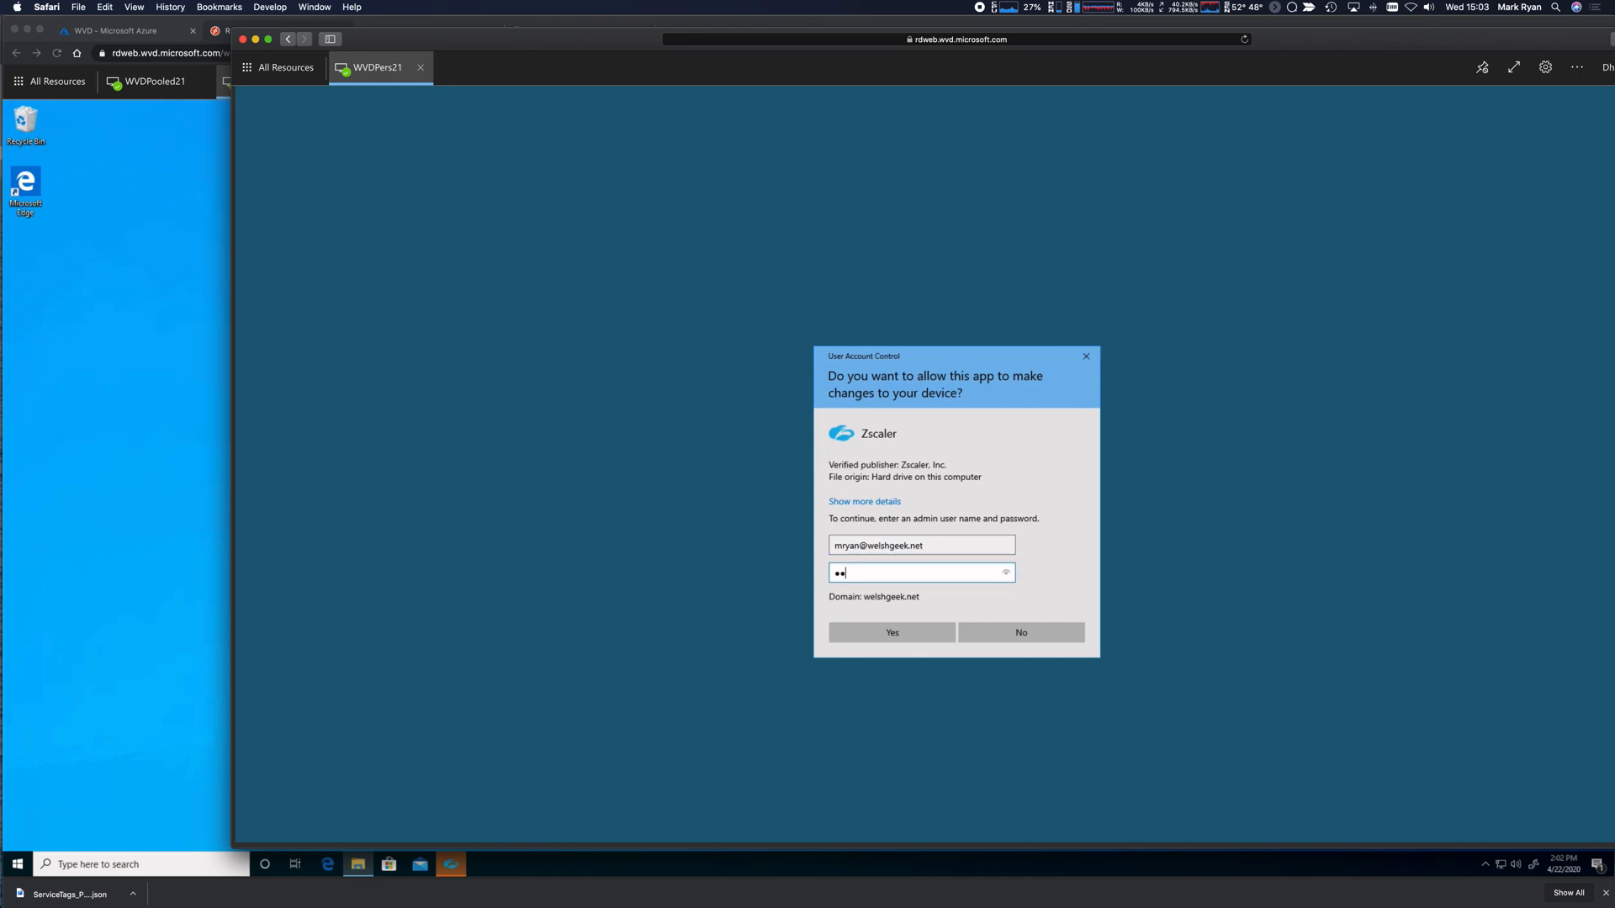
key(Return)
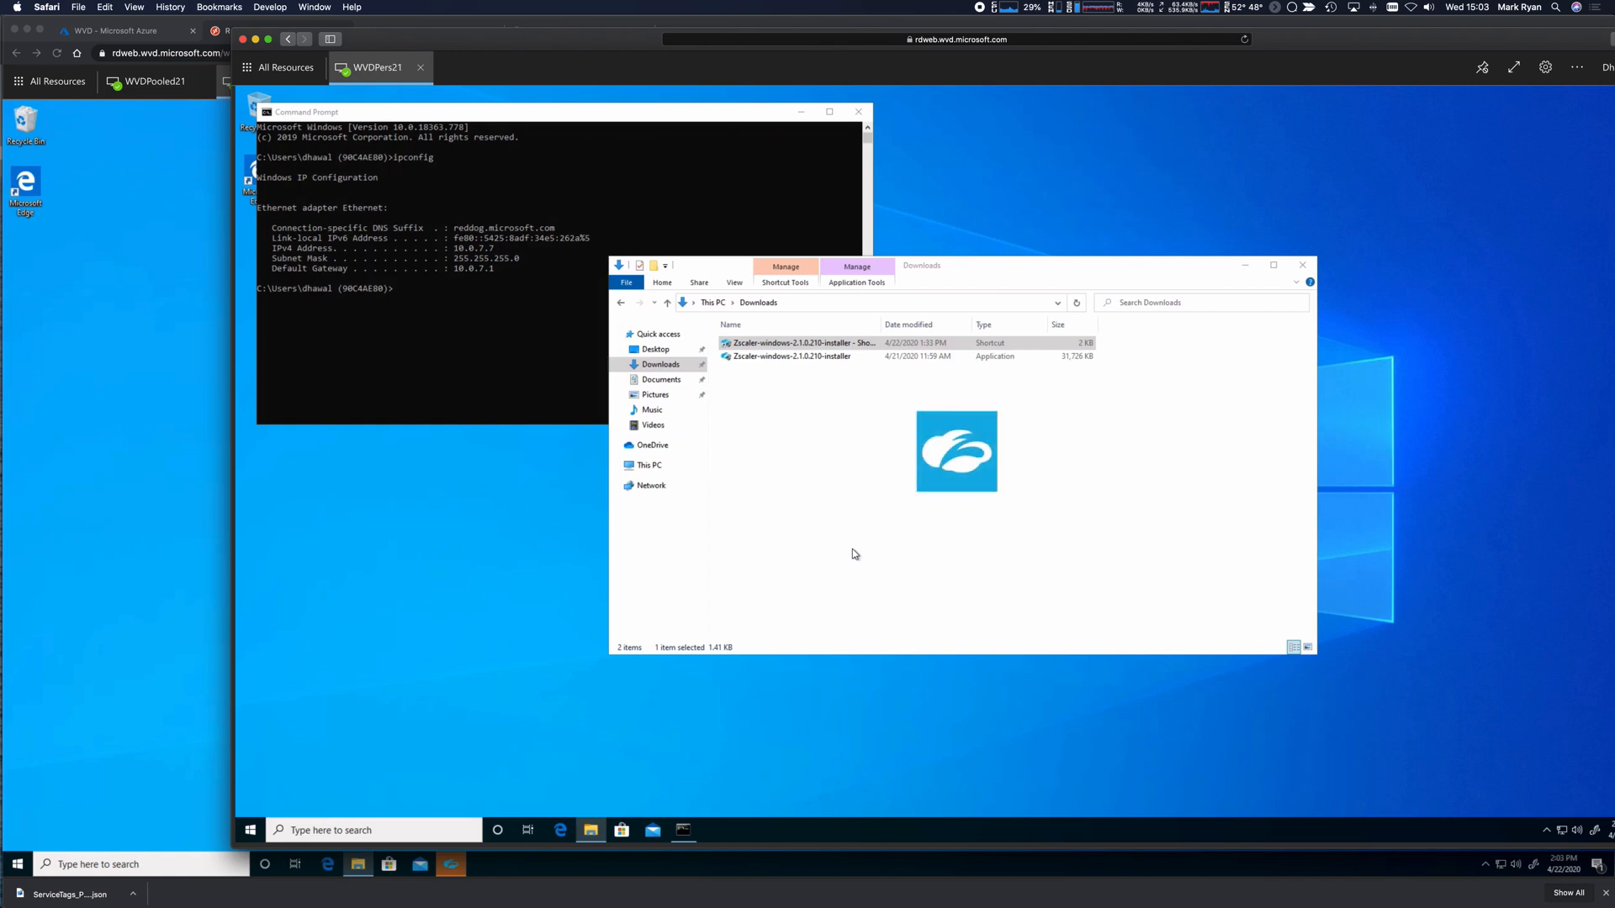
click(1035, 565)
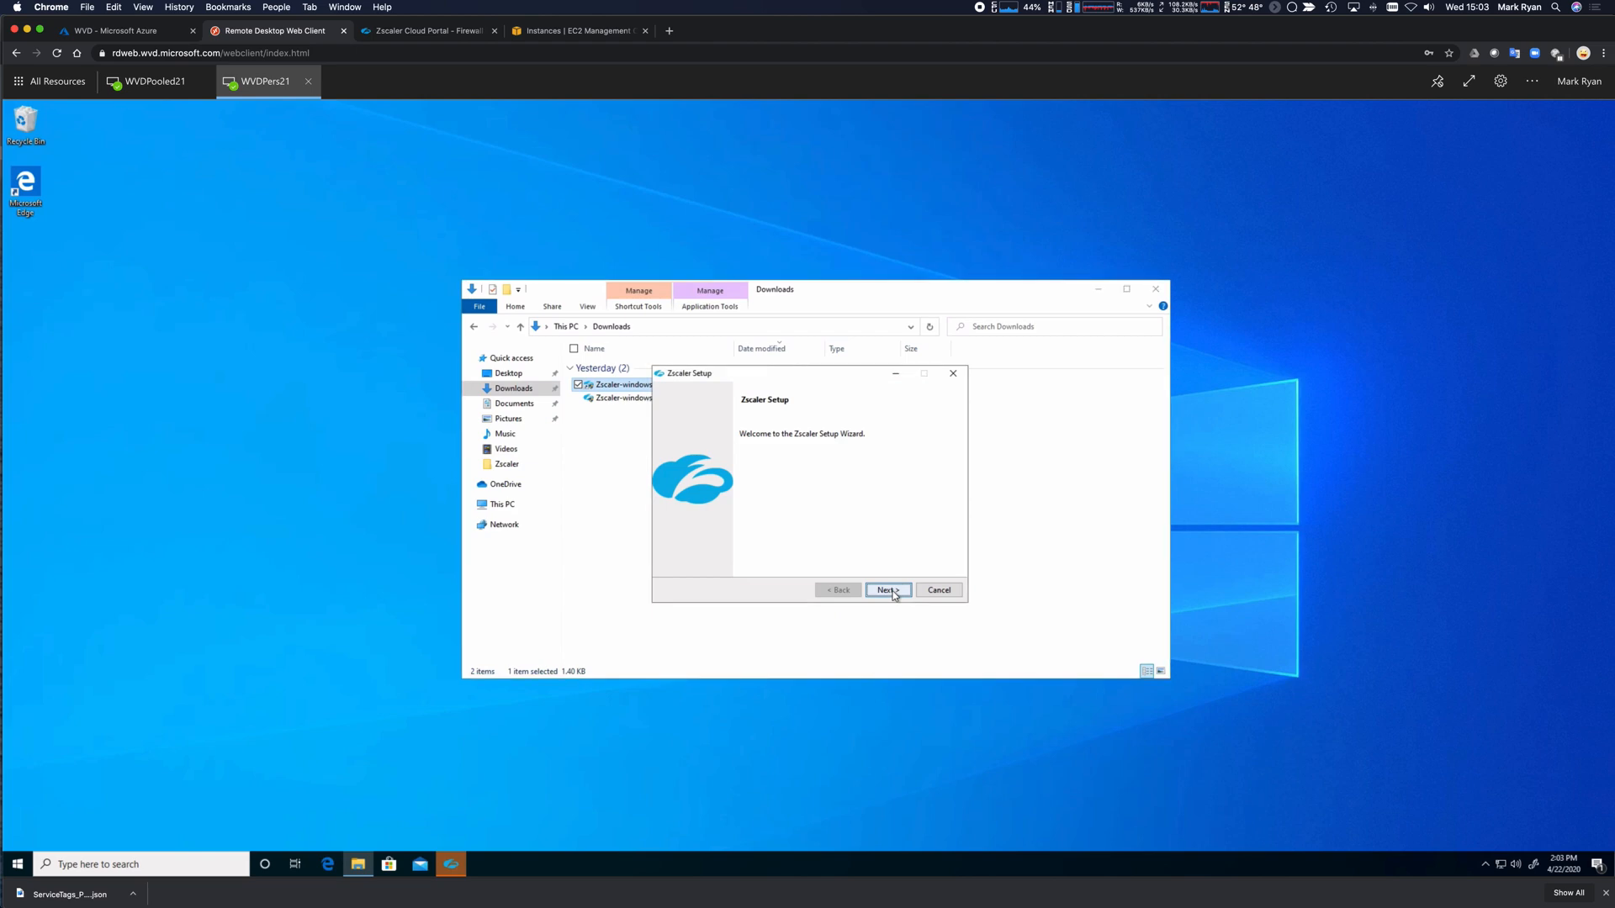
Run the Zscaler setup through installation to Finish on both desktops, then launch Zscaler.
click(888, 590)
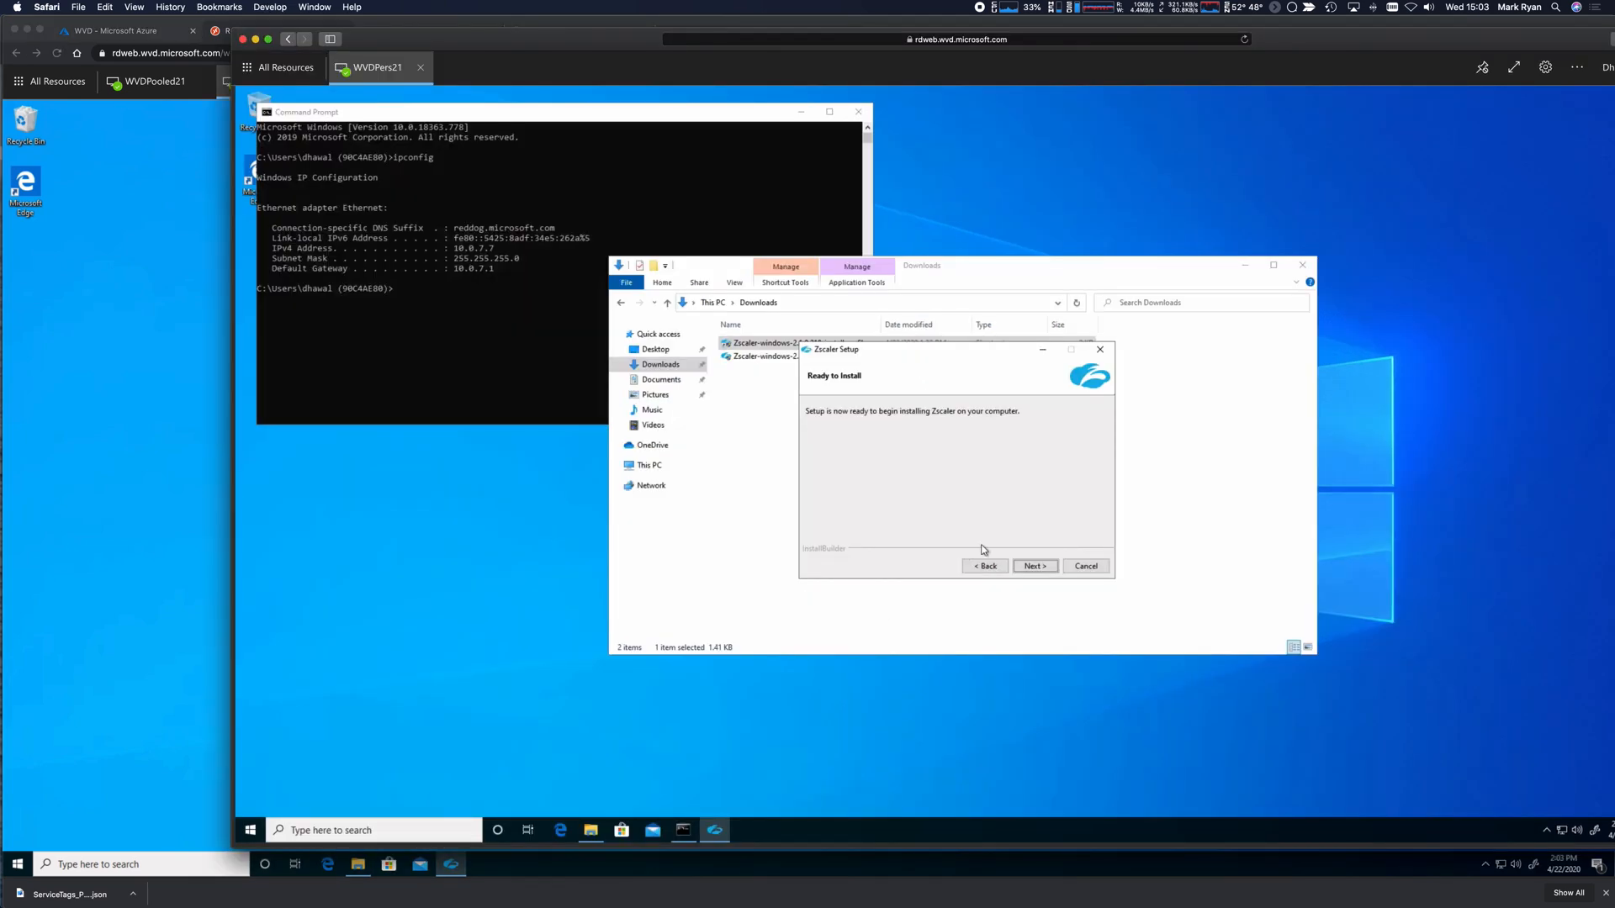
click(1041, 567)
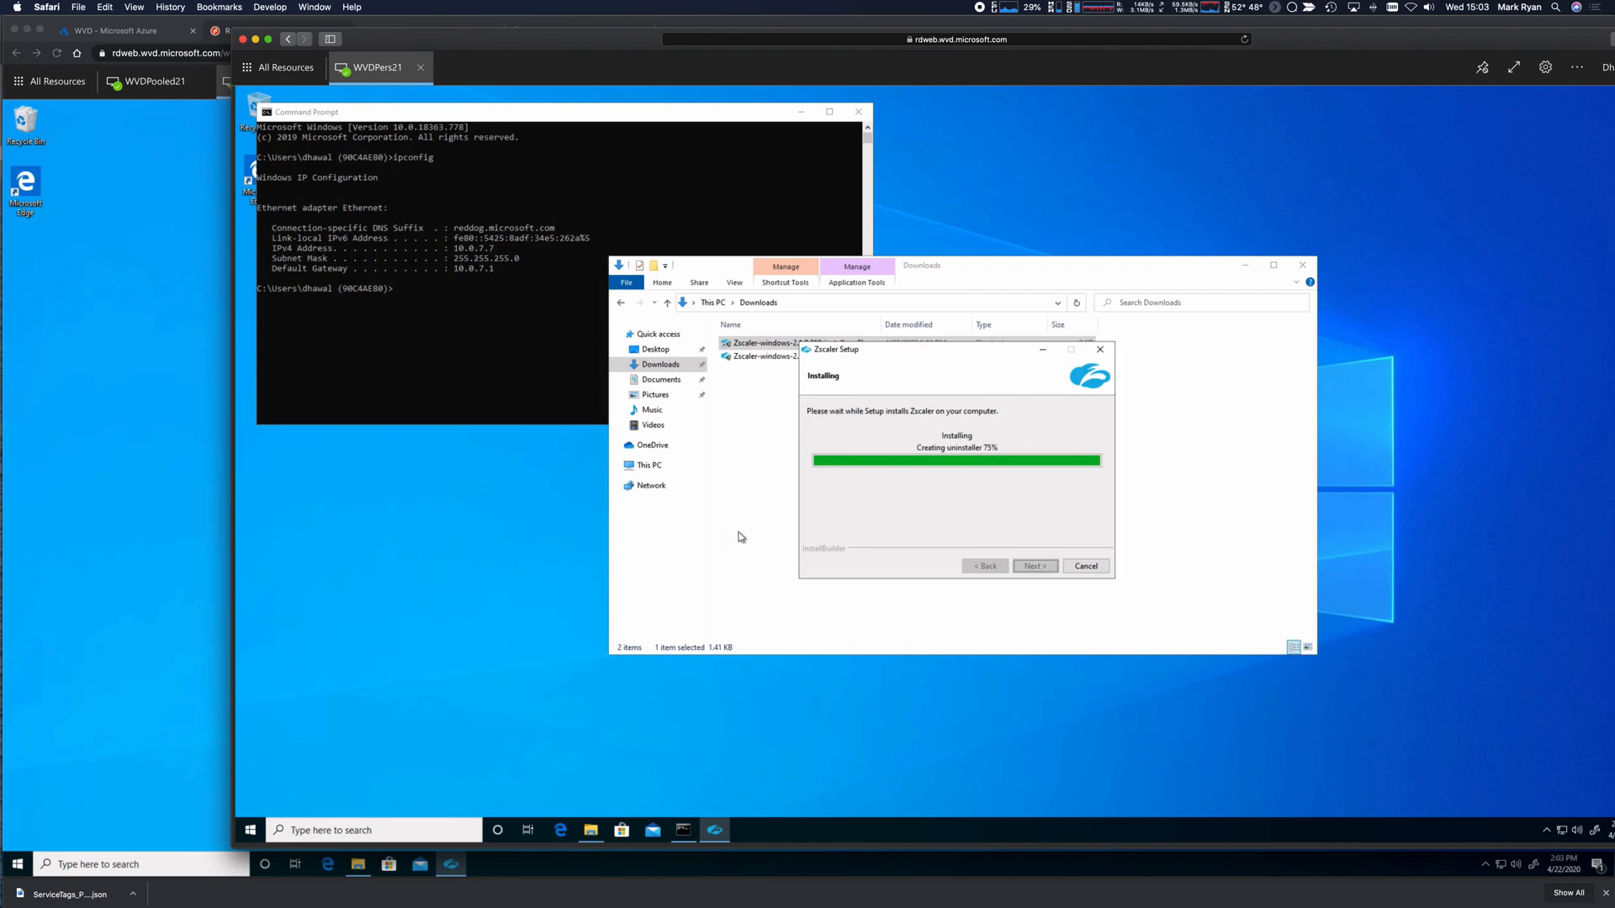
click(1033, 565)
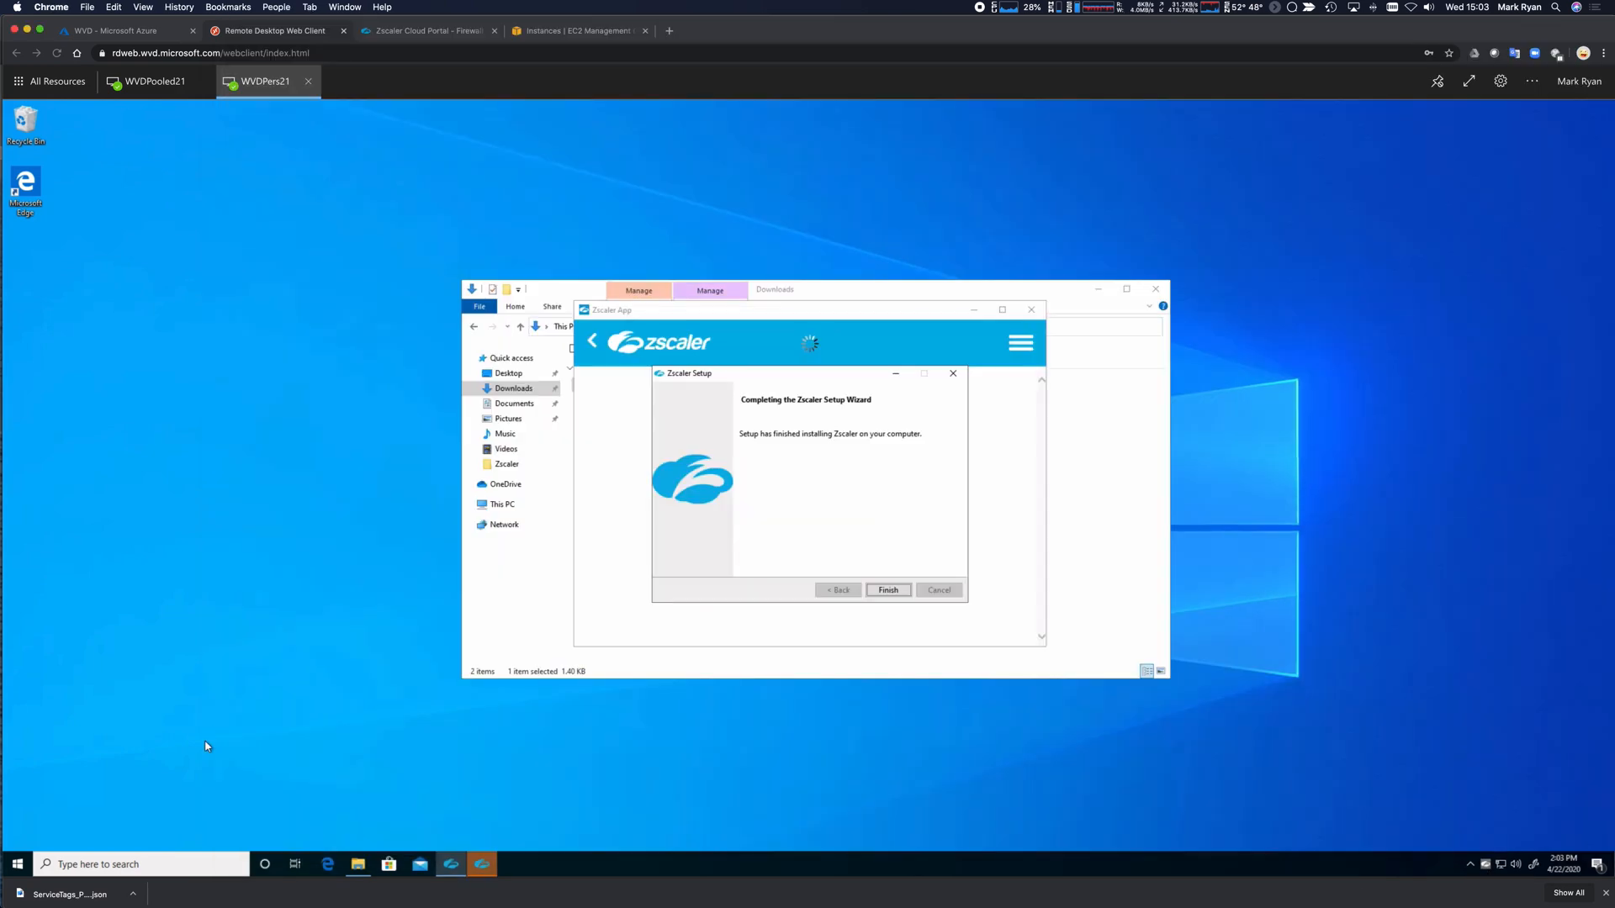
click(888, 591)
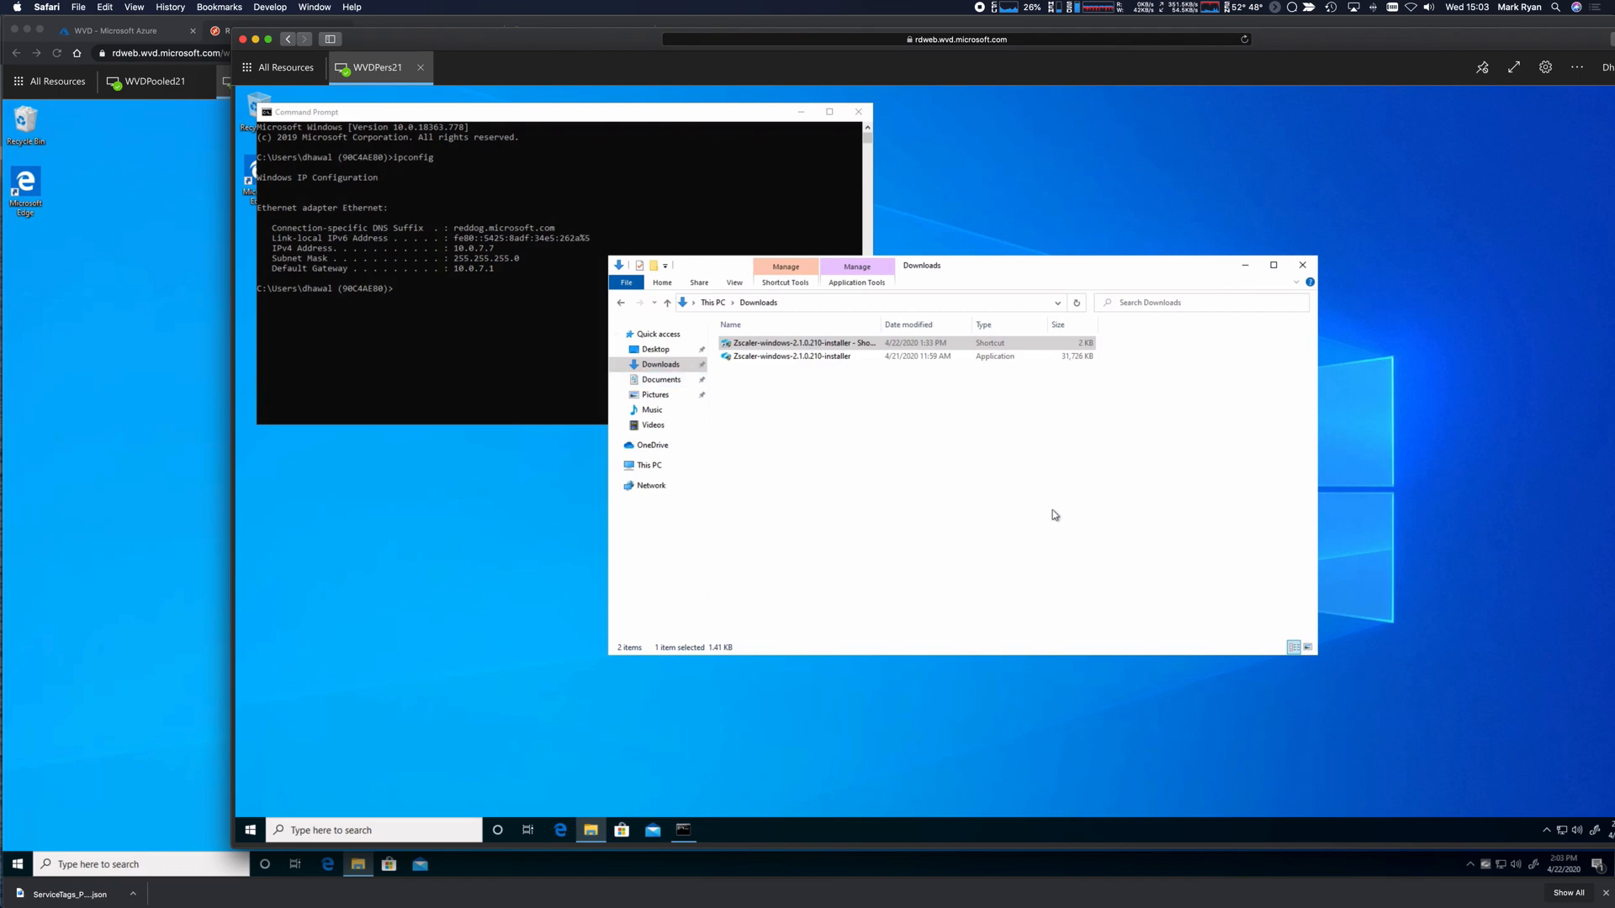
click(1548, 831)
Close Explorer and Command Prompt, confirm Zscaler Private Access is ON and Authenticated, then close Zscaler.
click(1303, 265)
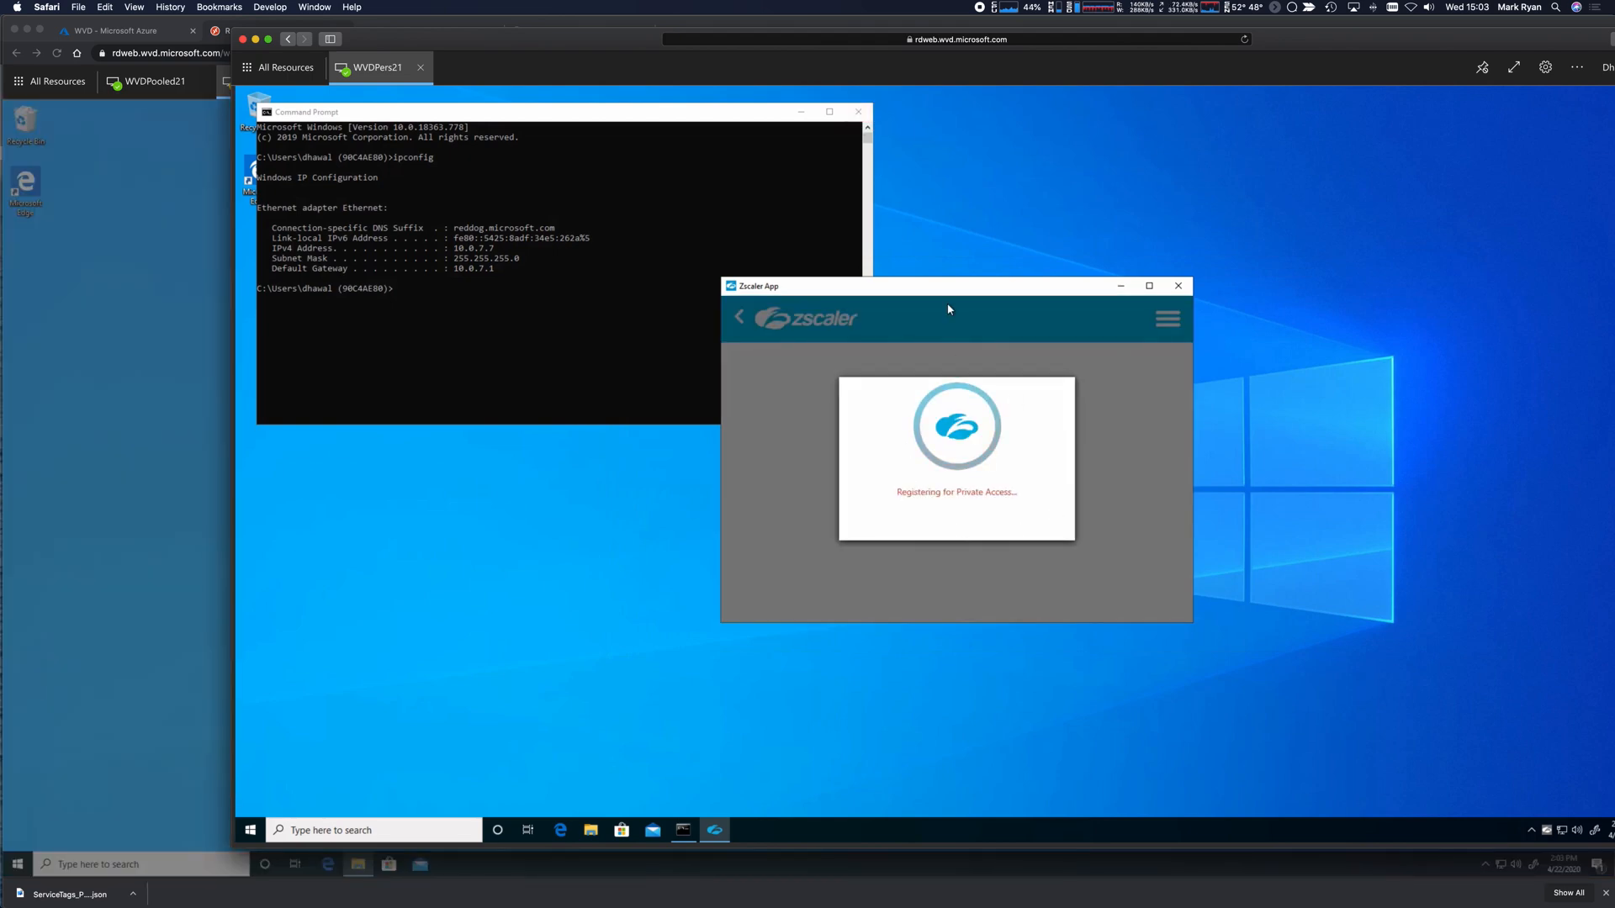
click(861, 115)
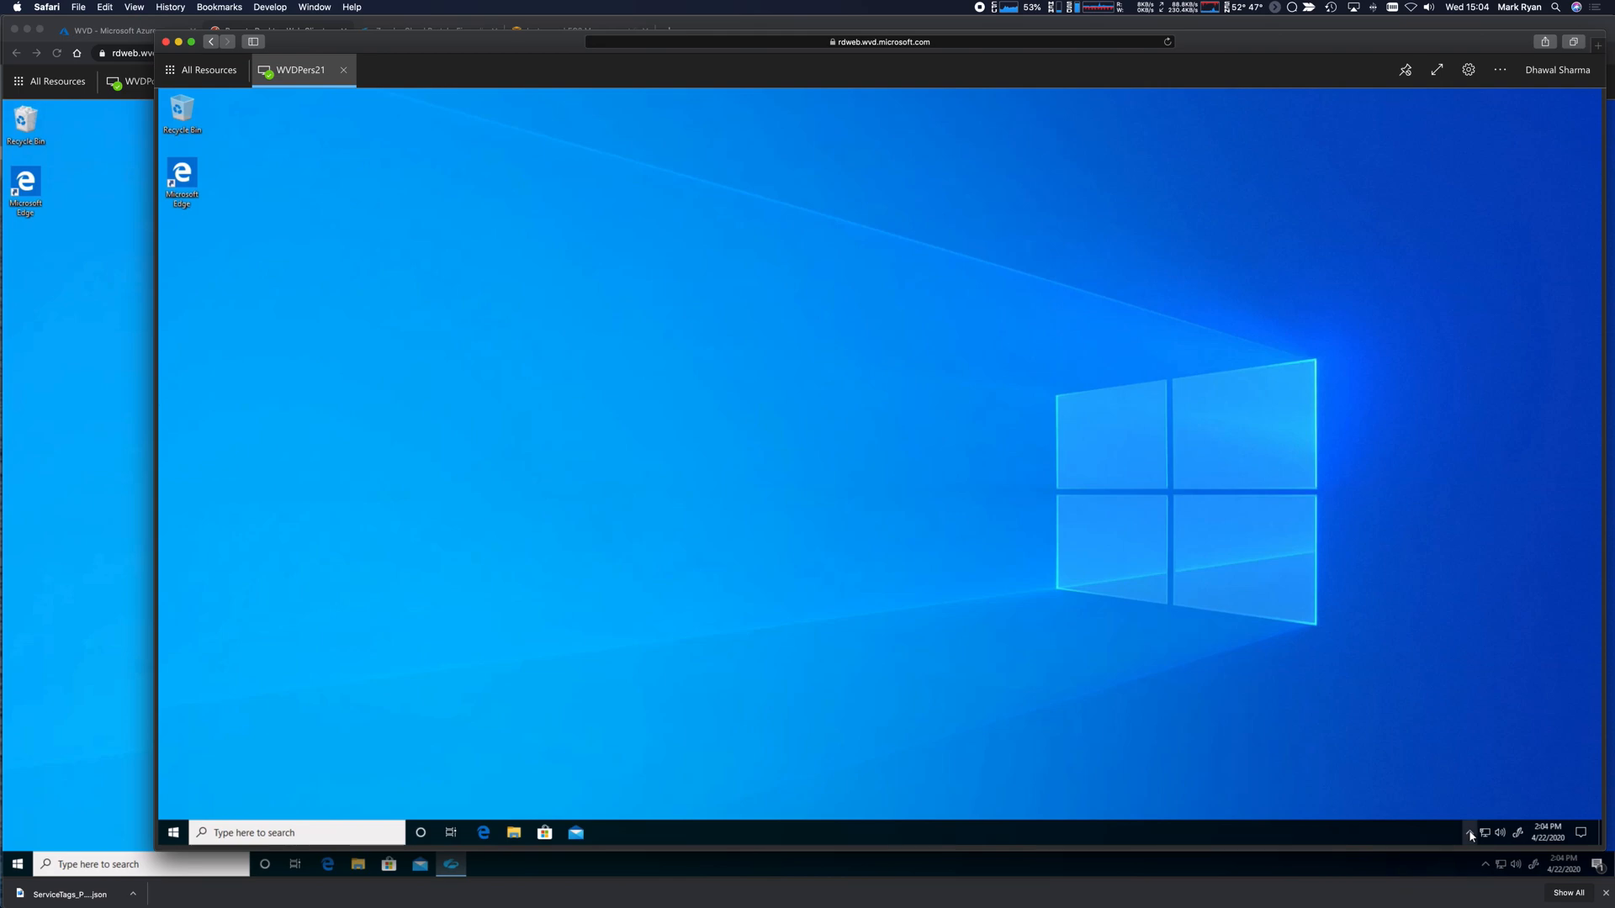
click(1470, 835)
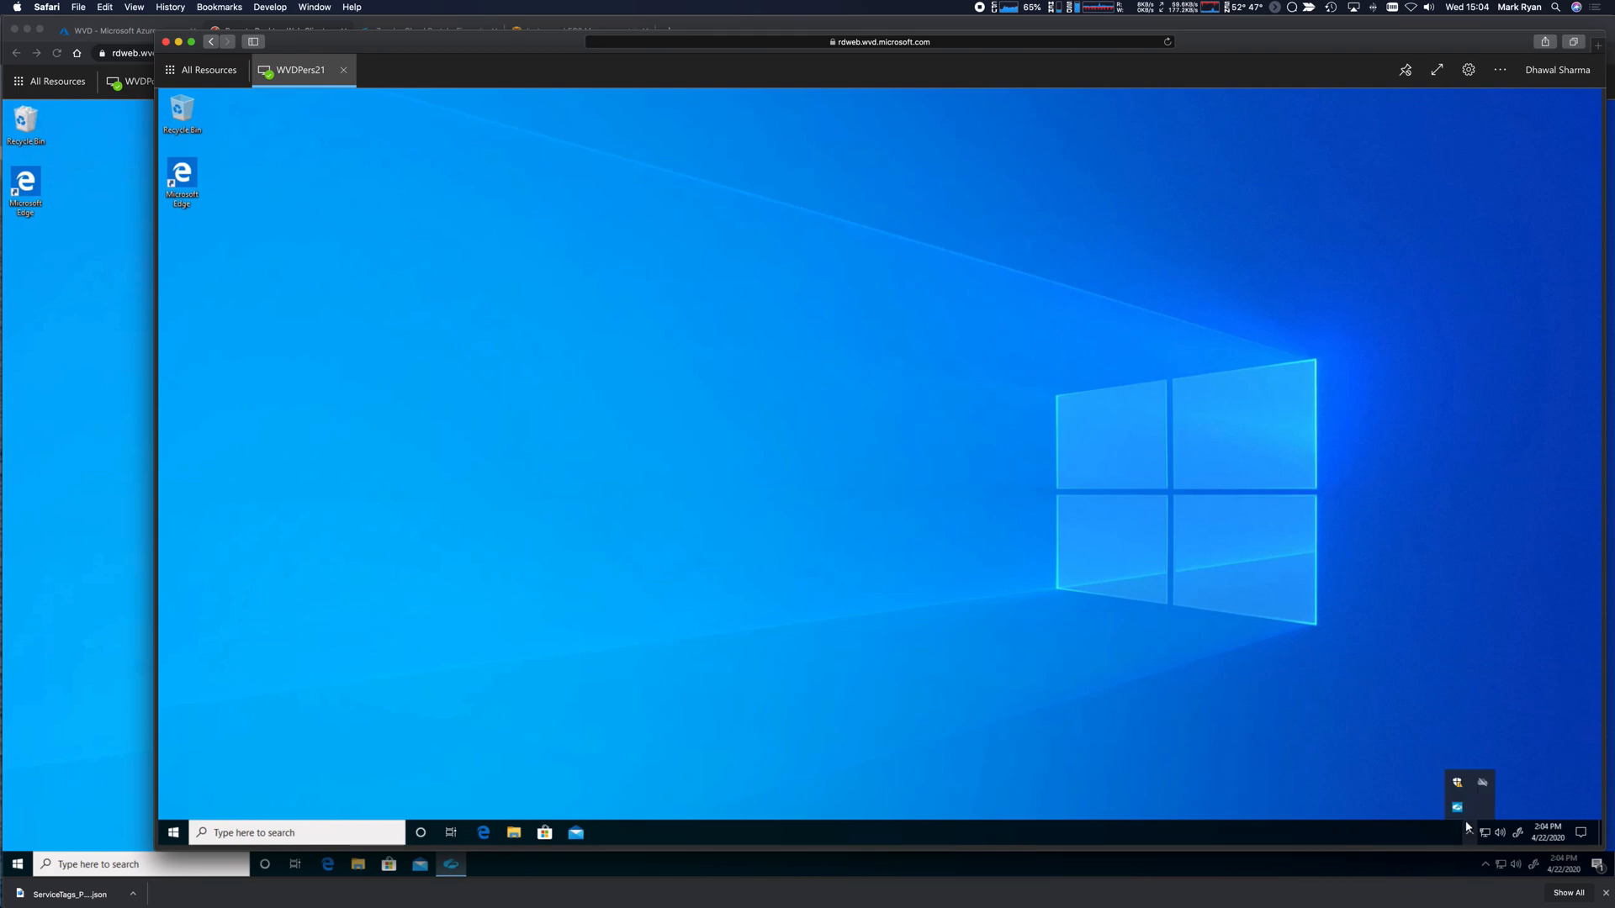
right_click(1457, 807)
click(1412, 771)
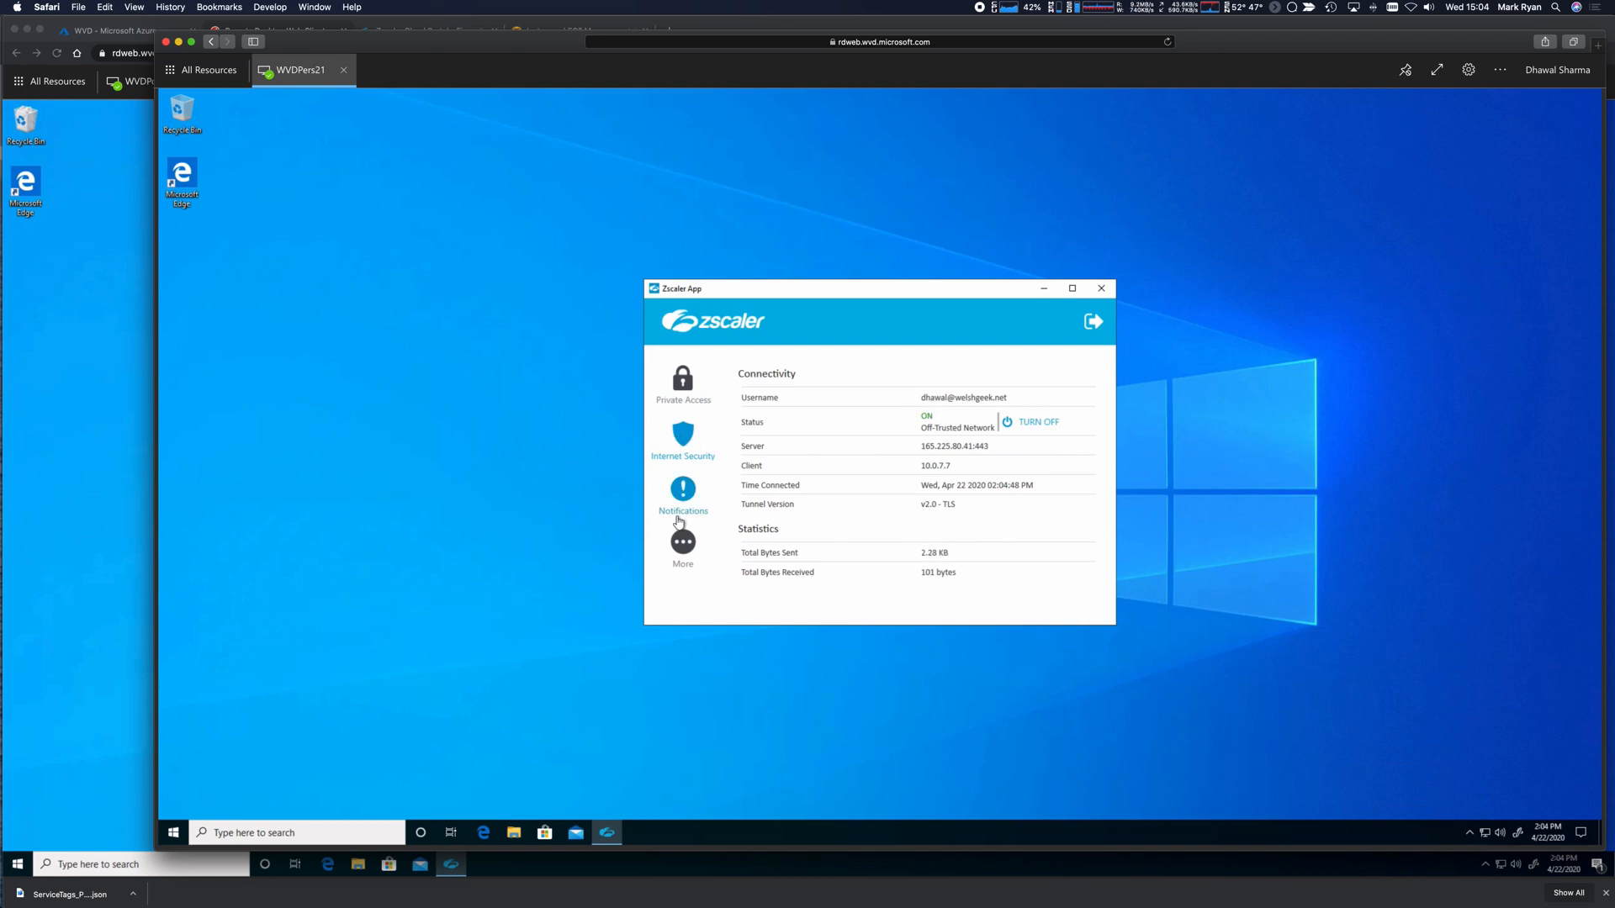
click(685, 402)
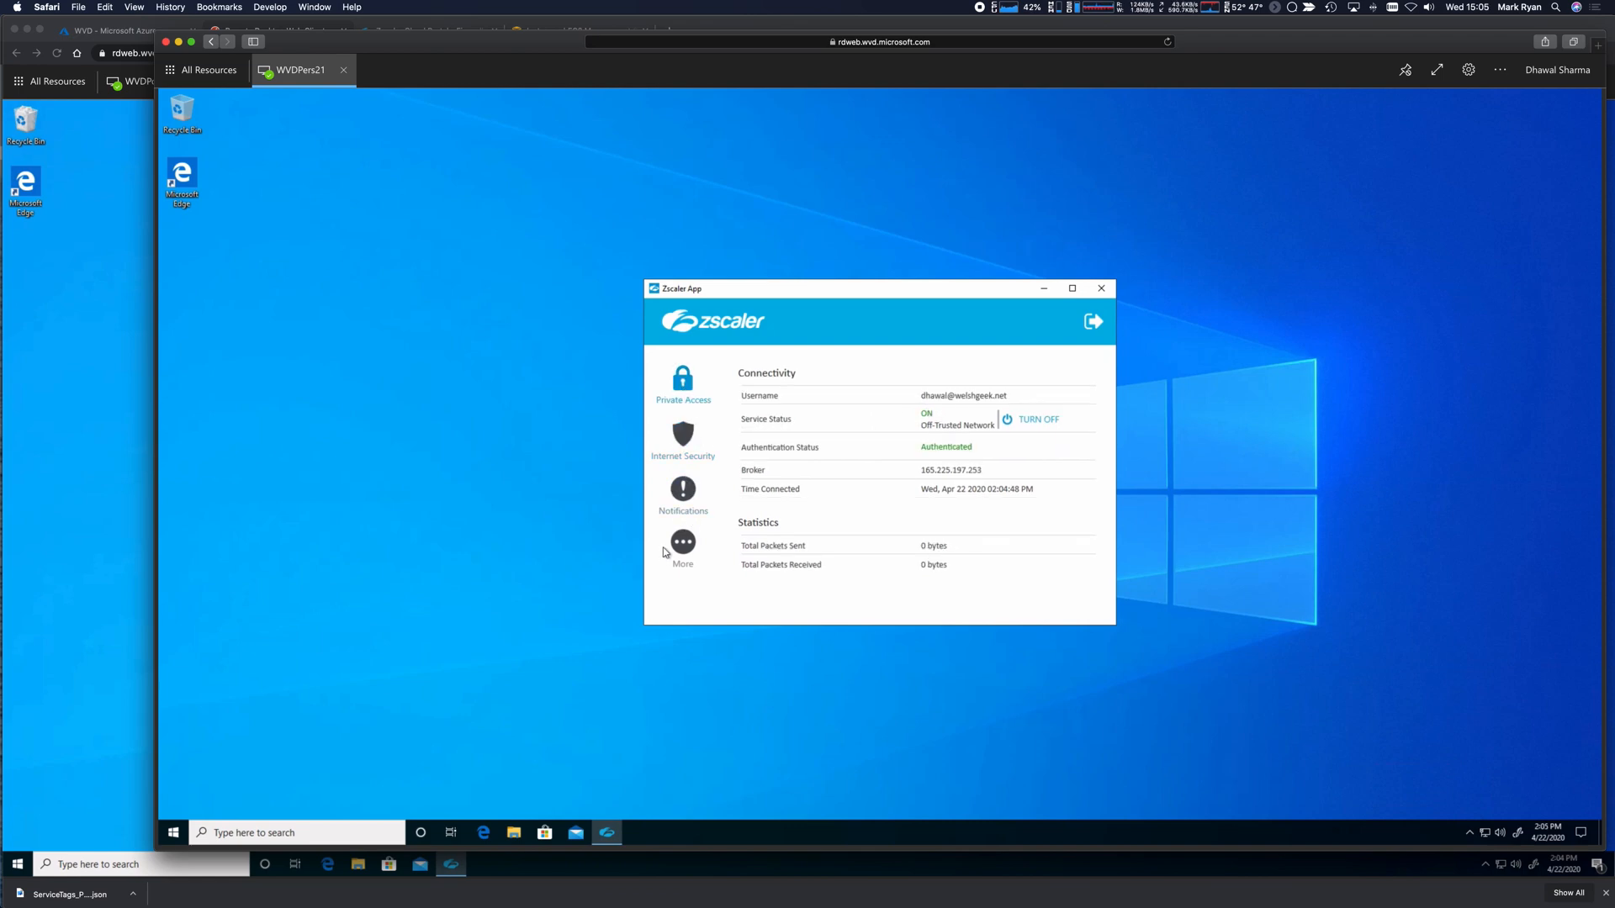
click(1101, 288)
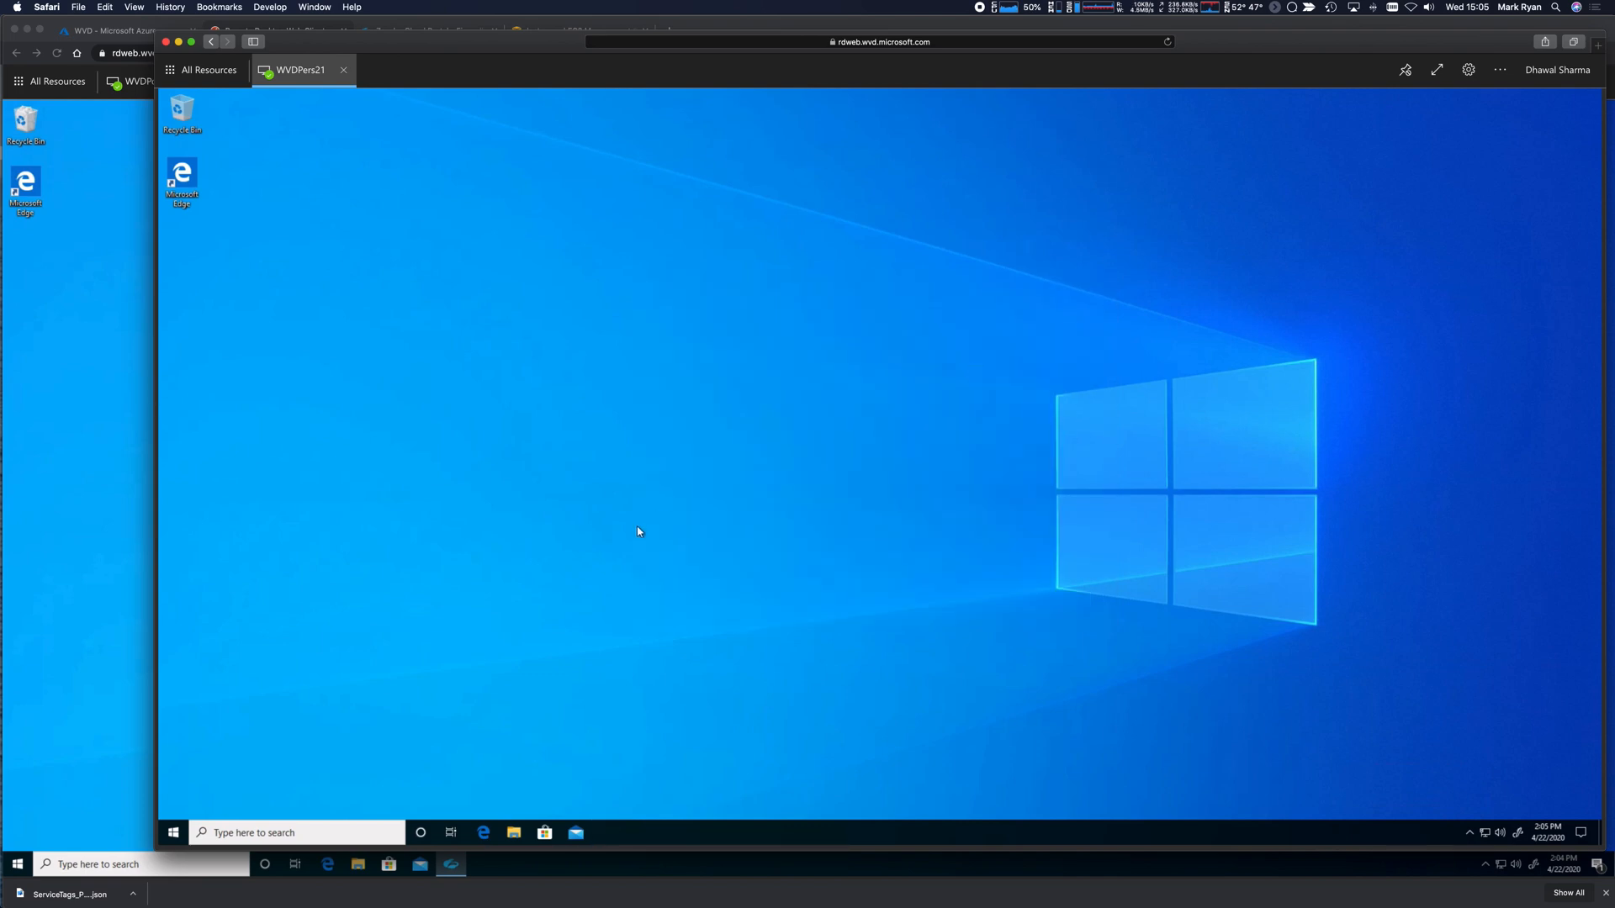
click(485, 832)
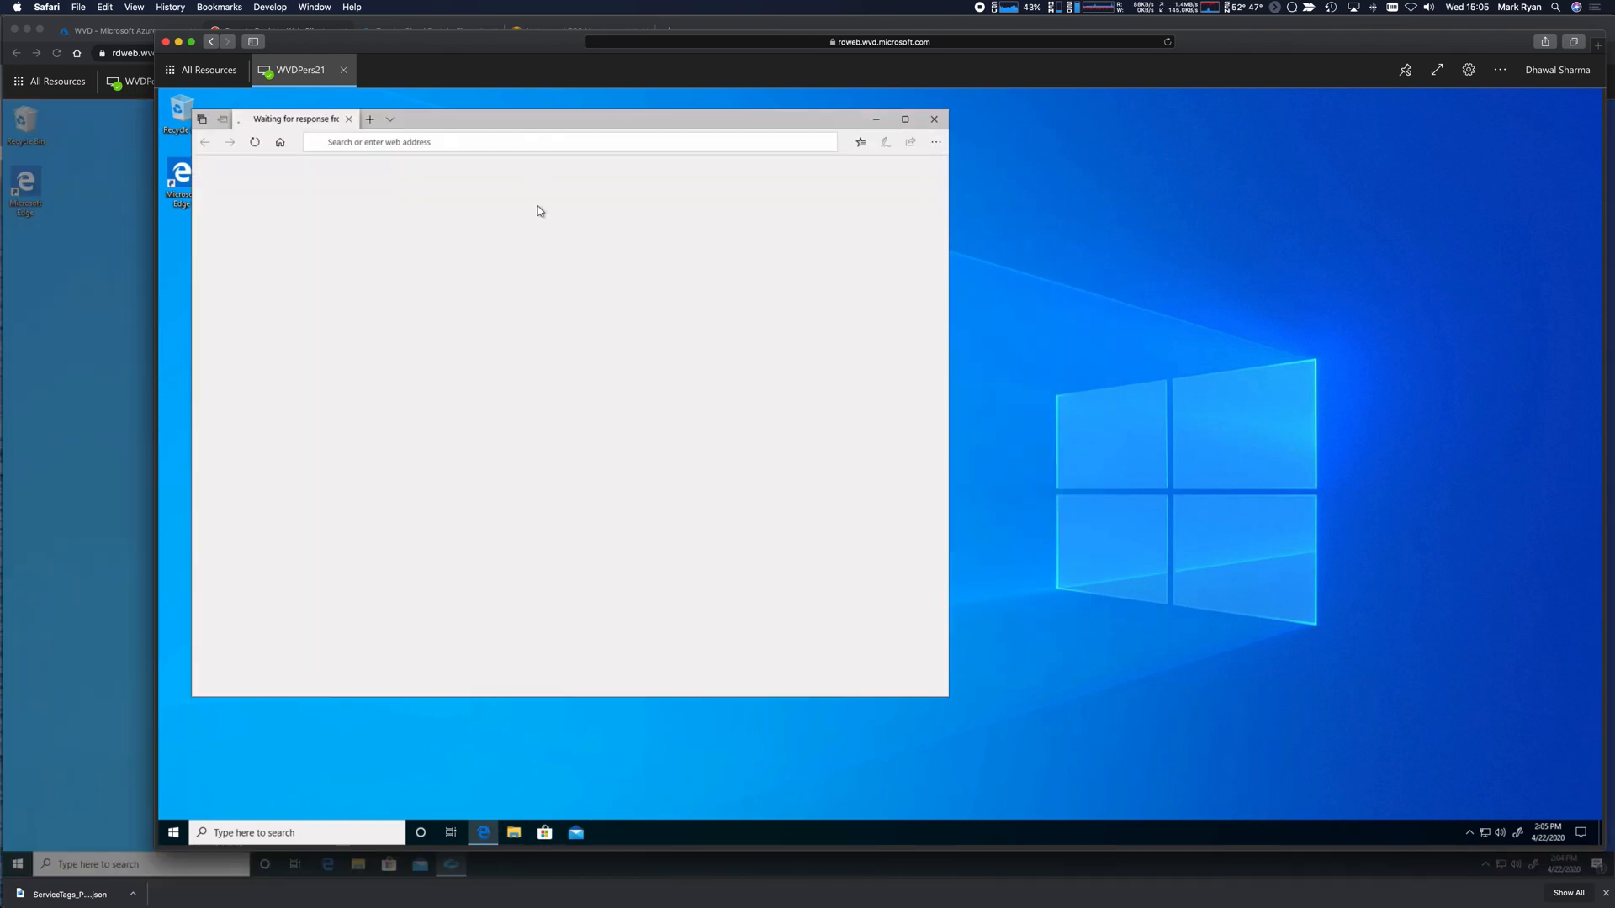
click(490, 143)
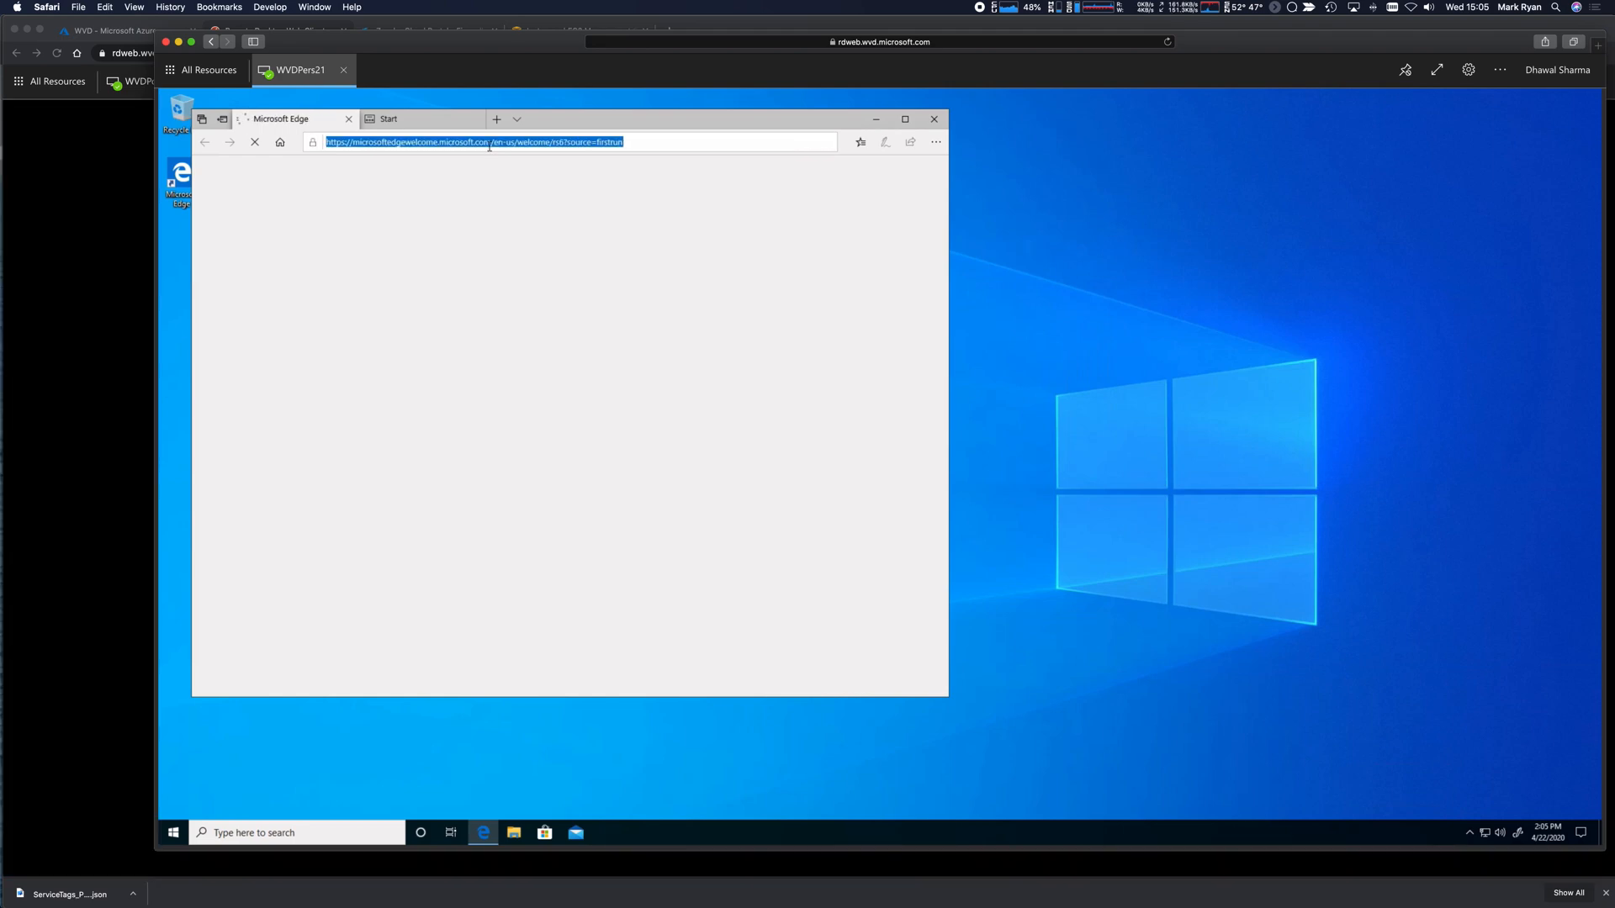
text(ip)
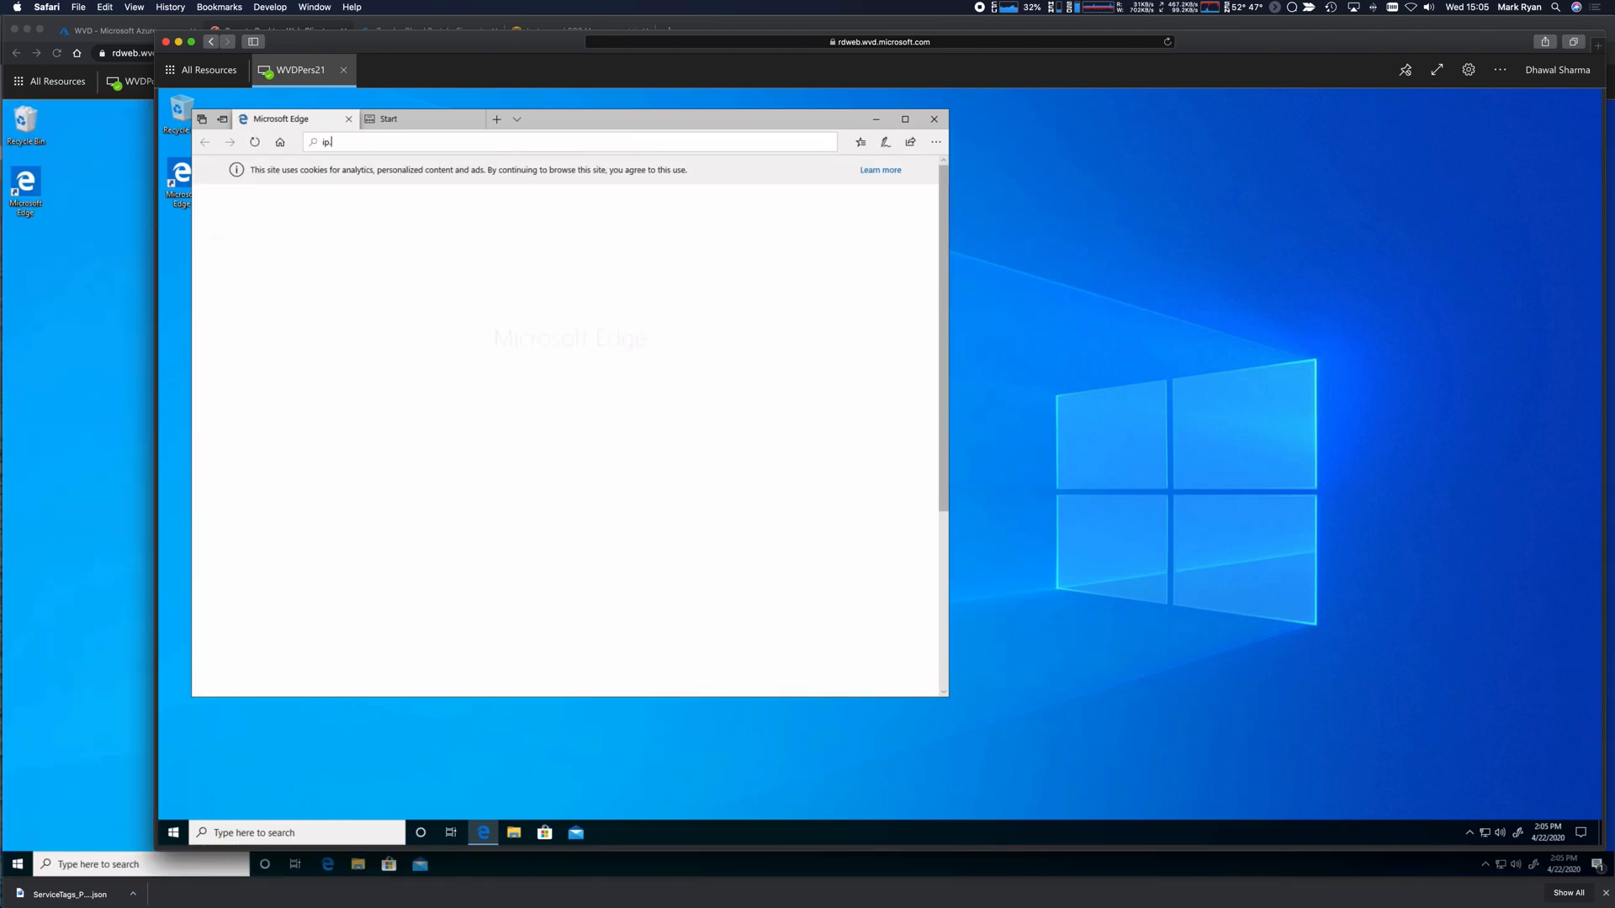
text(.zscaler.com)
key(Return)
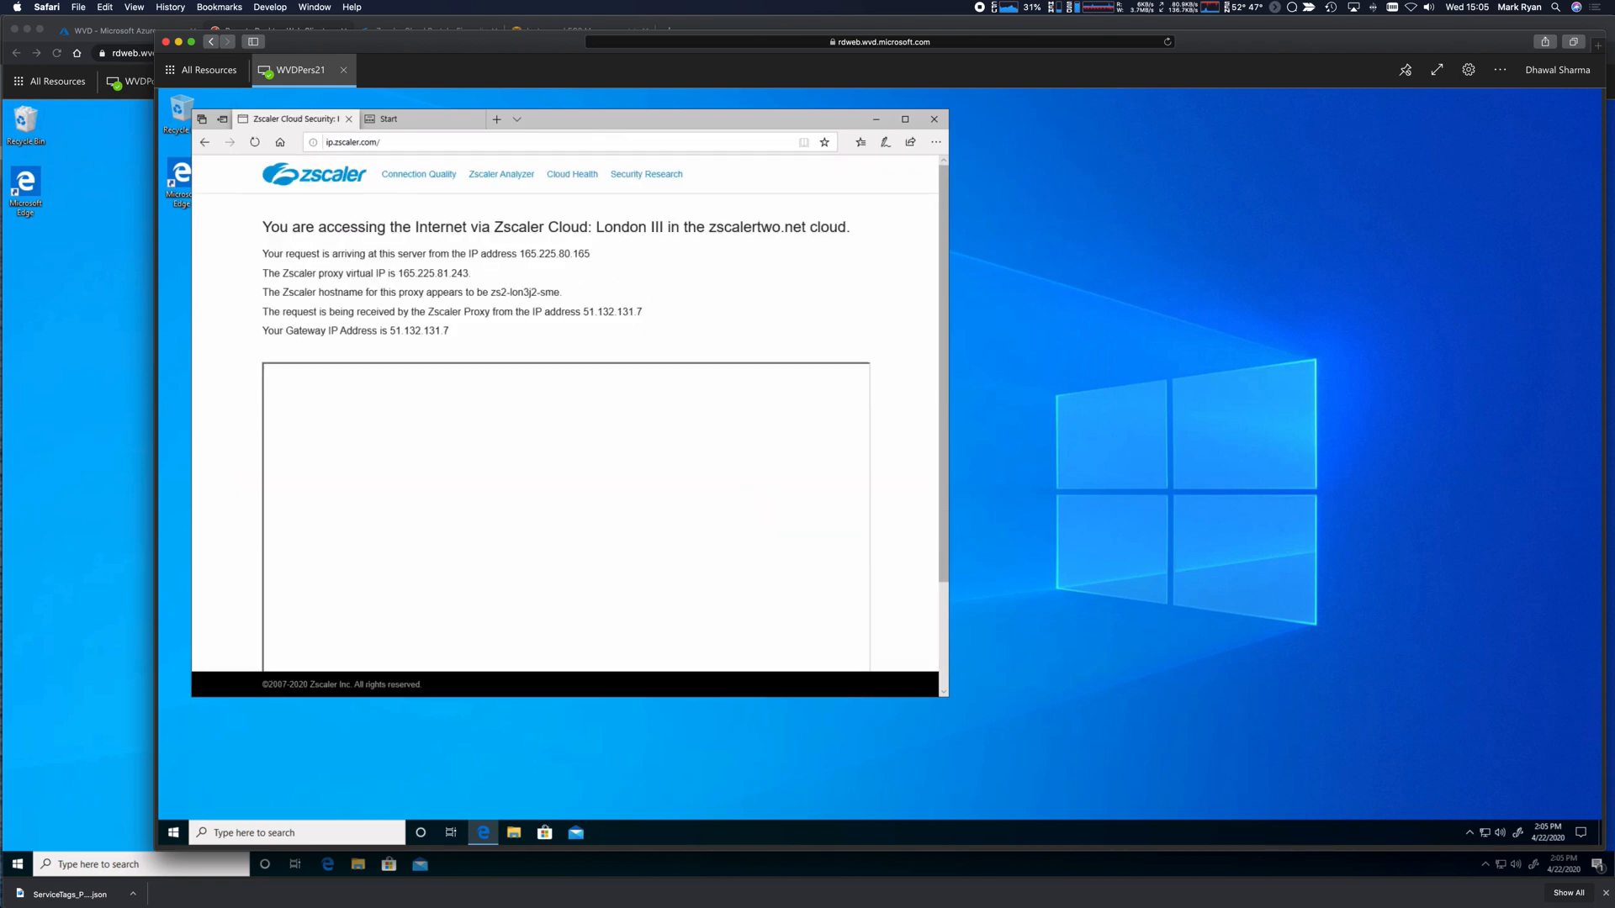
click(328, 142)
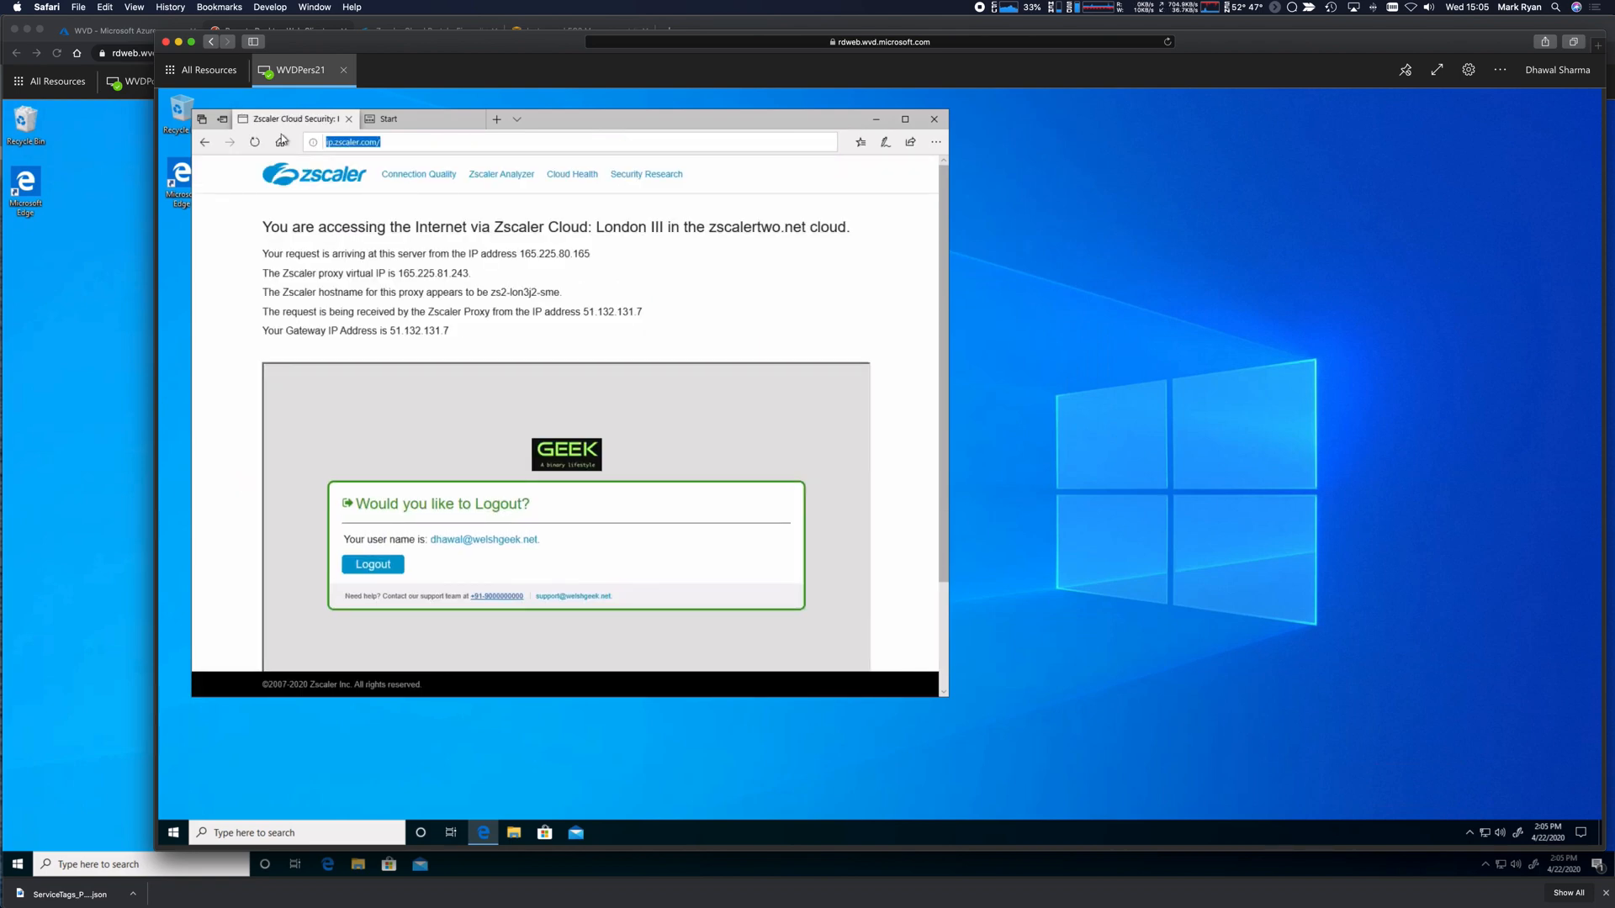
text(http://)
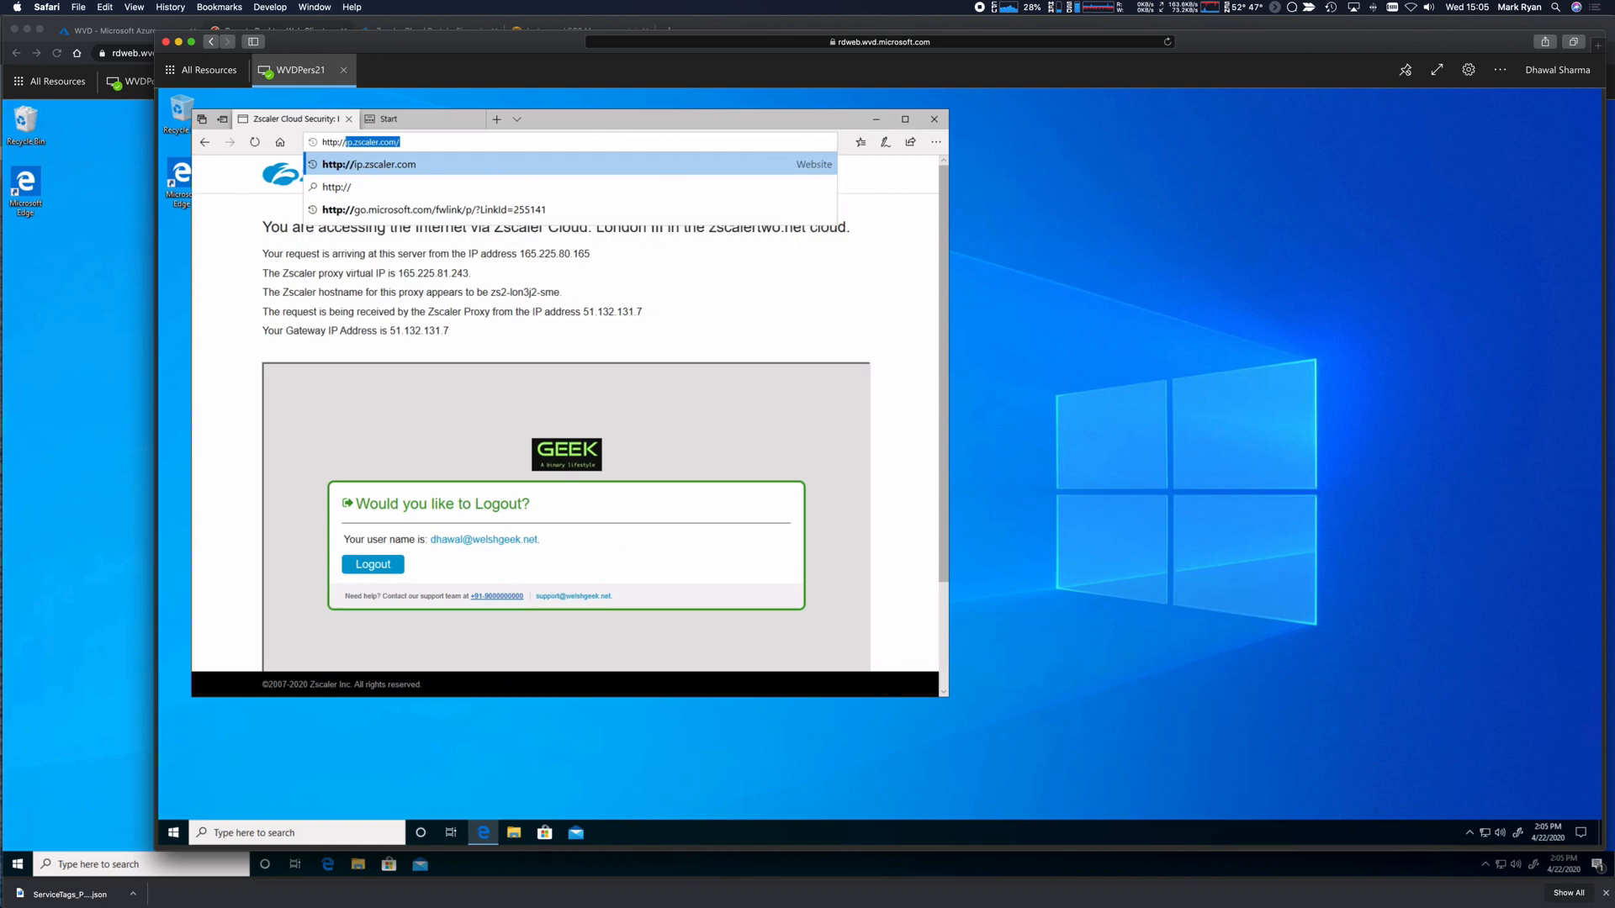
text(guac.welshgeek)
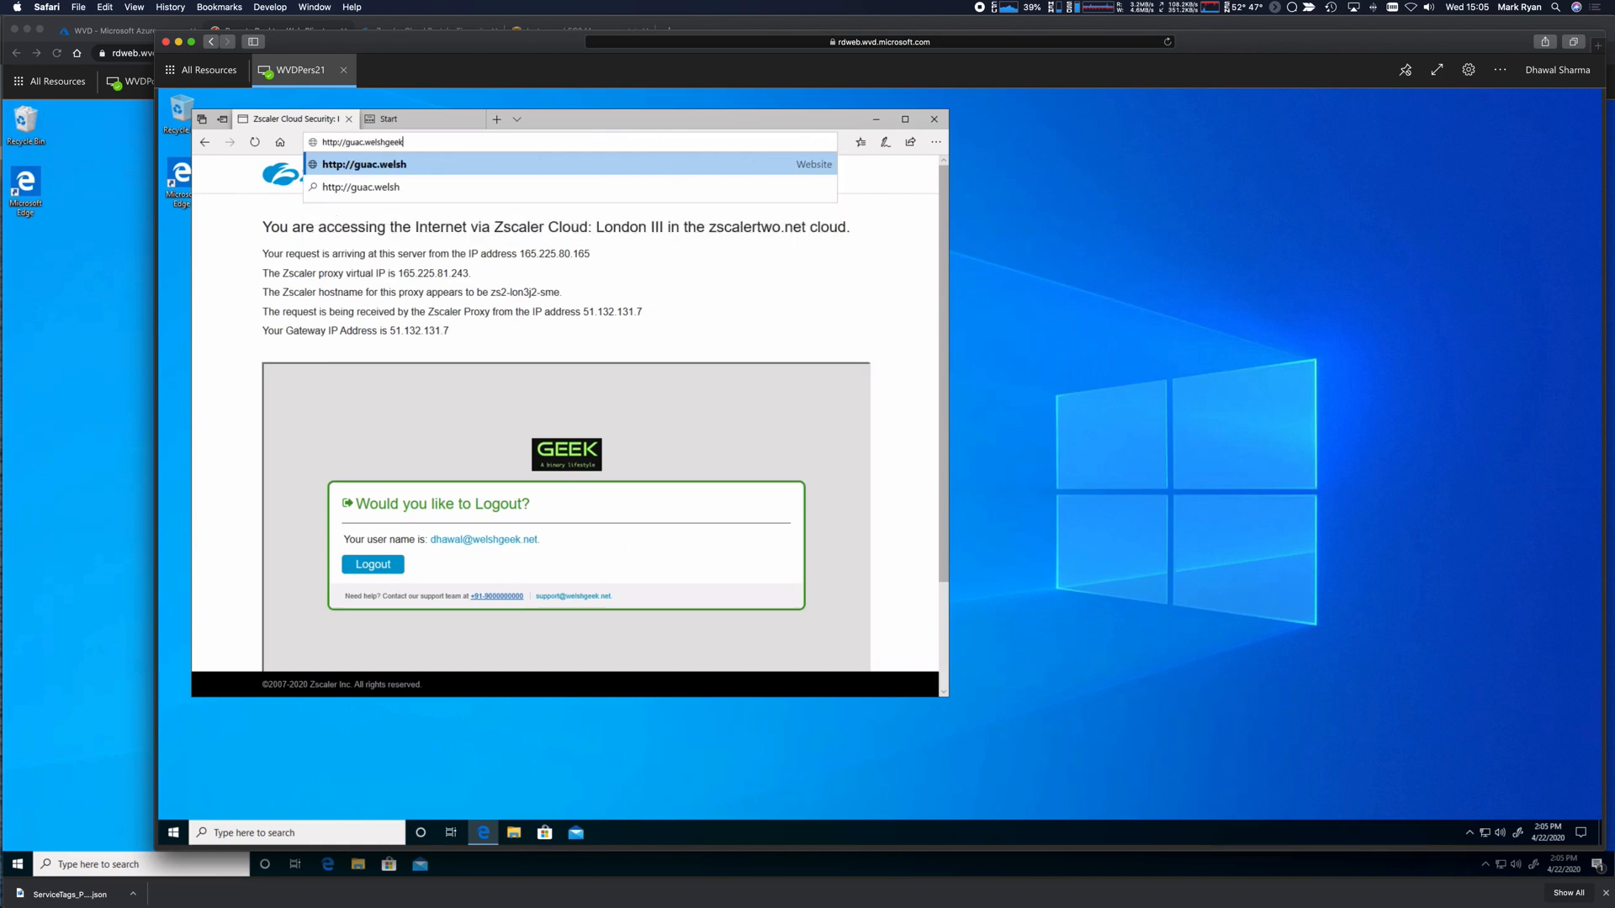
text(.net/)
key(Return)
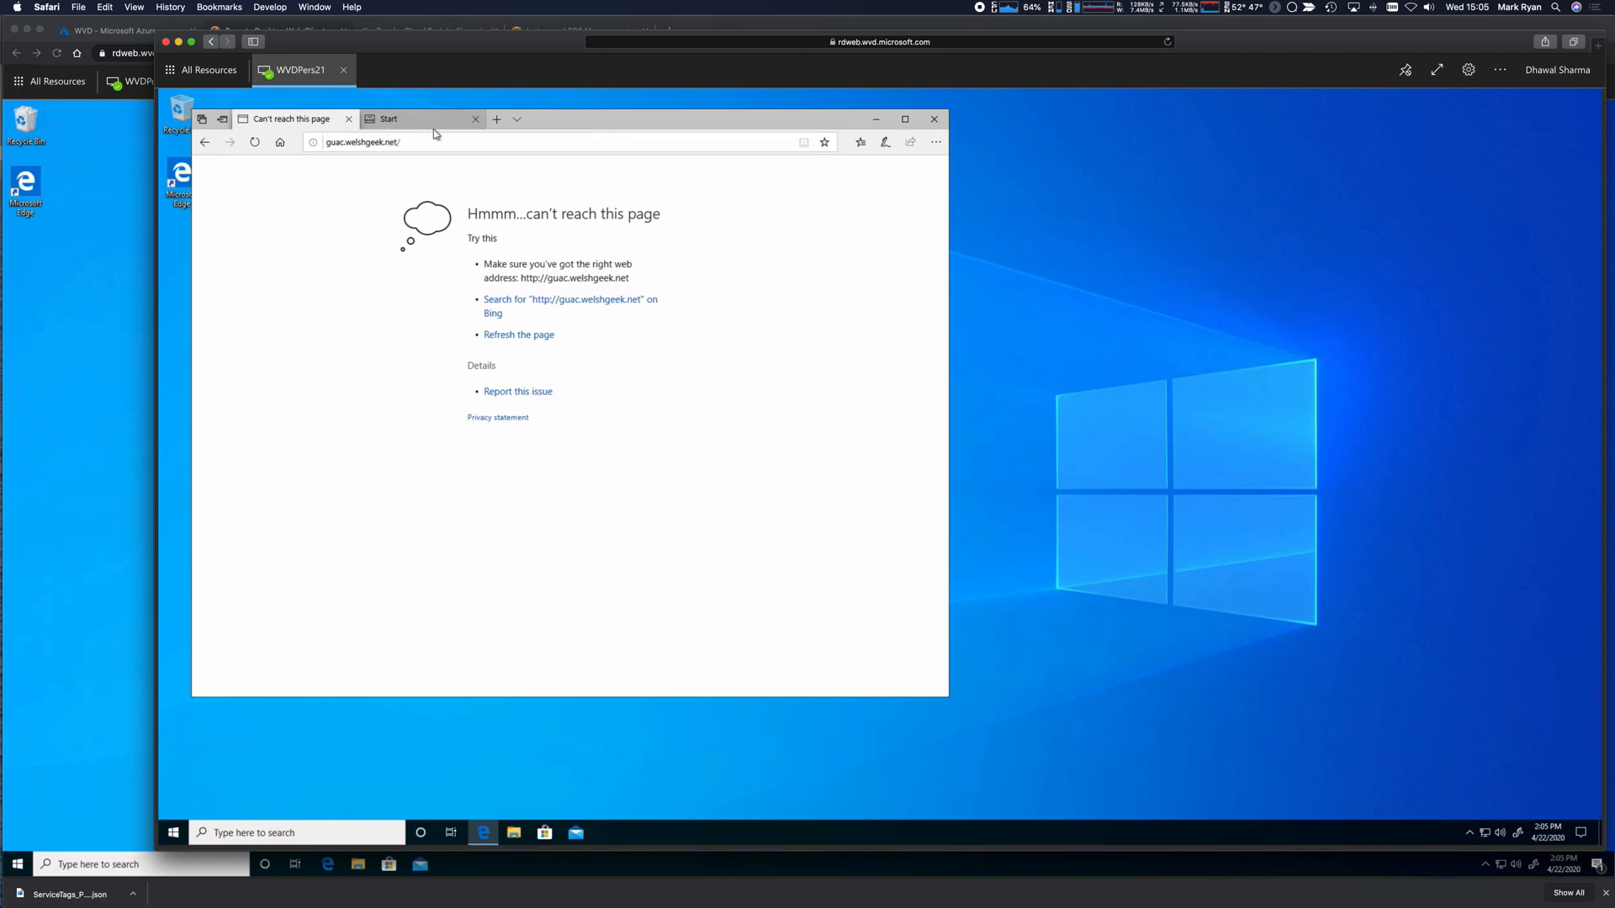
click(383, 142)
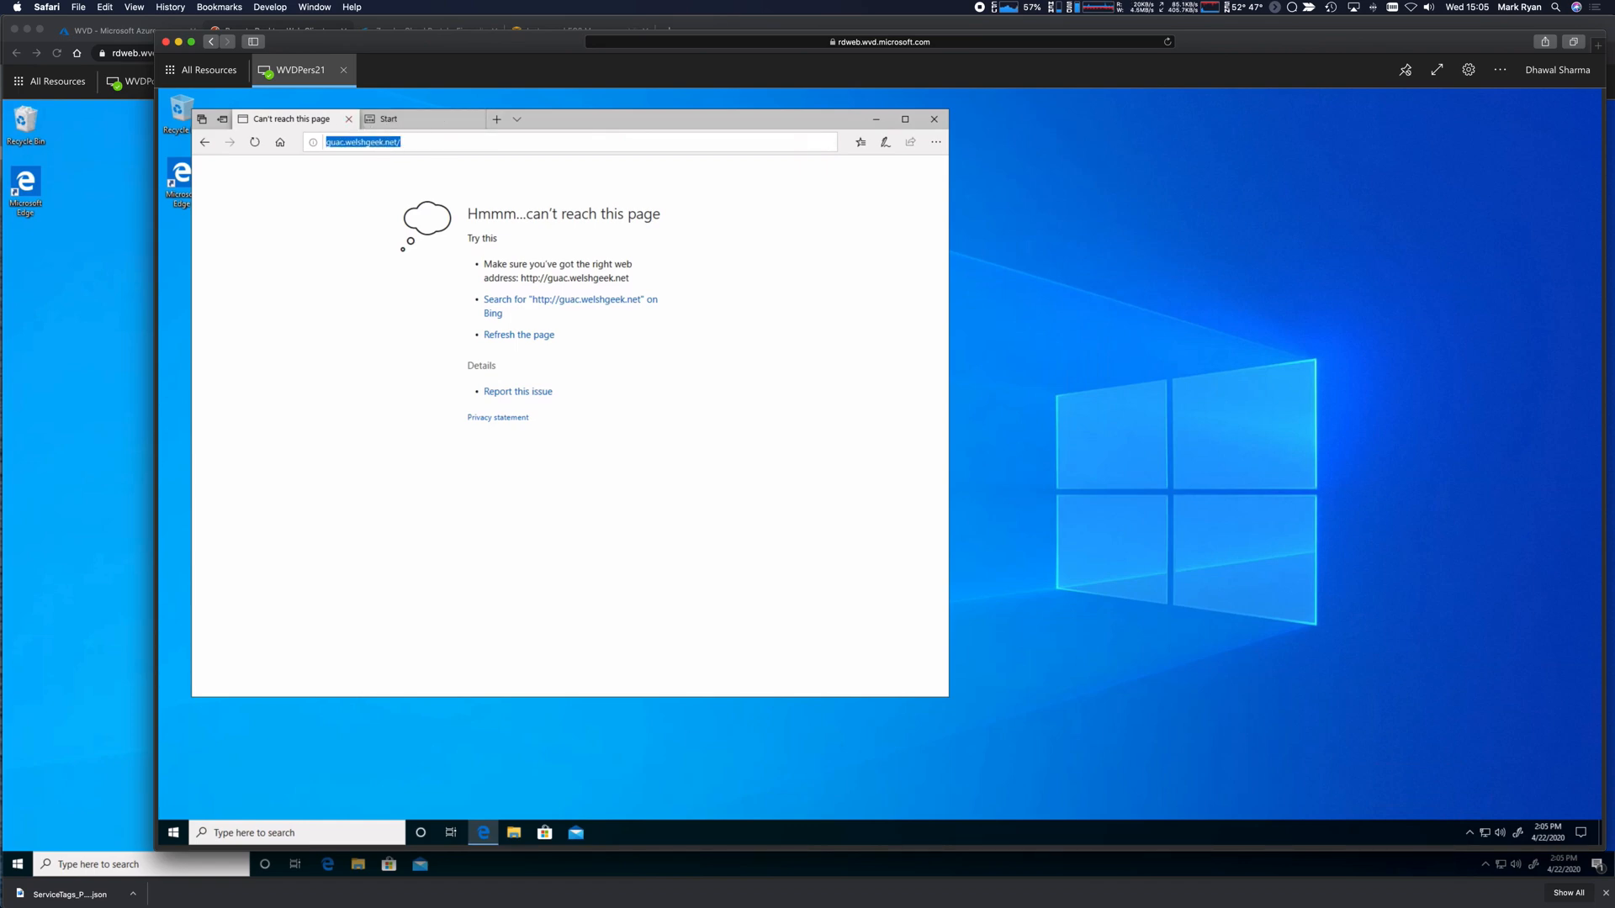
text(wd.welshgeek.net/)
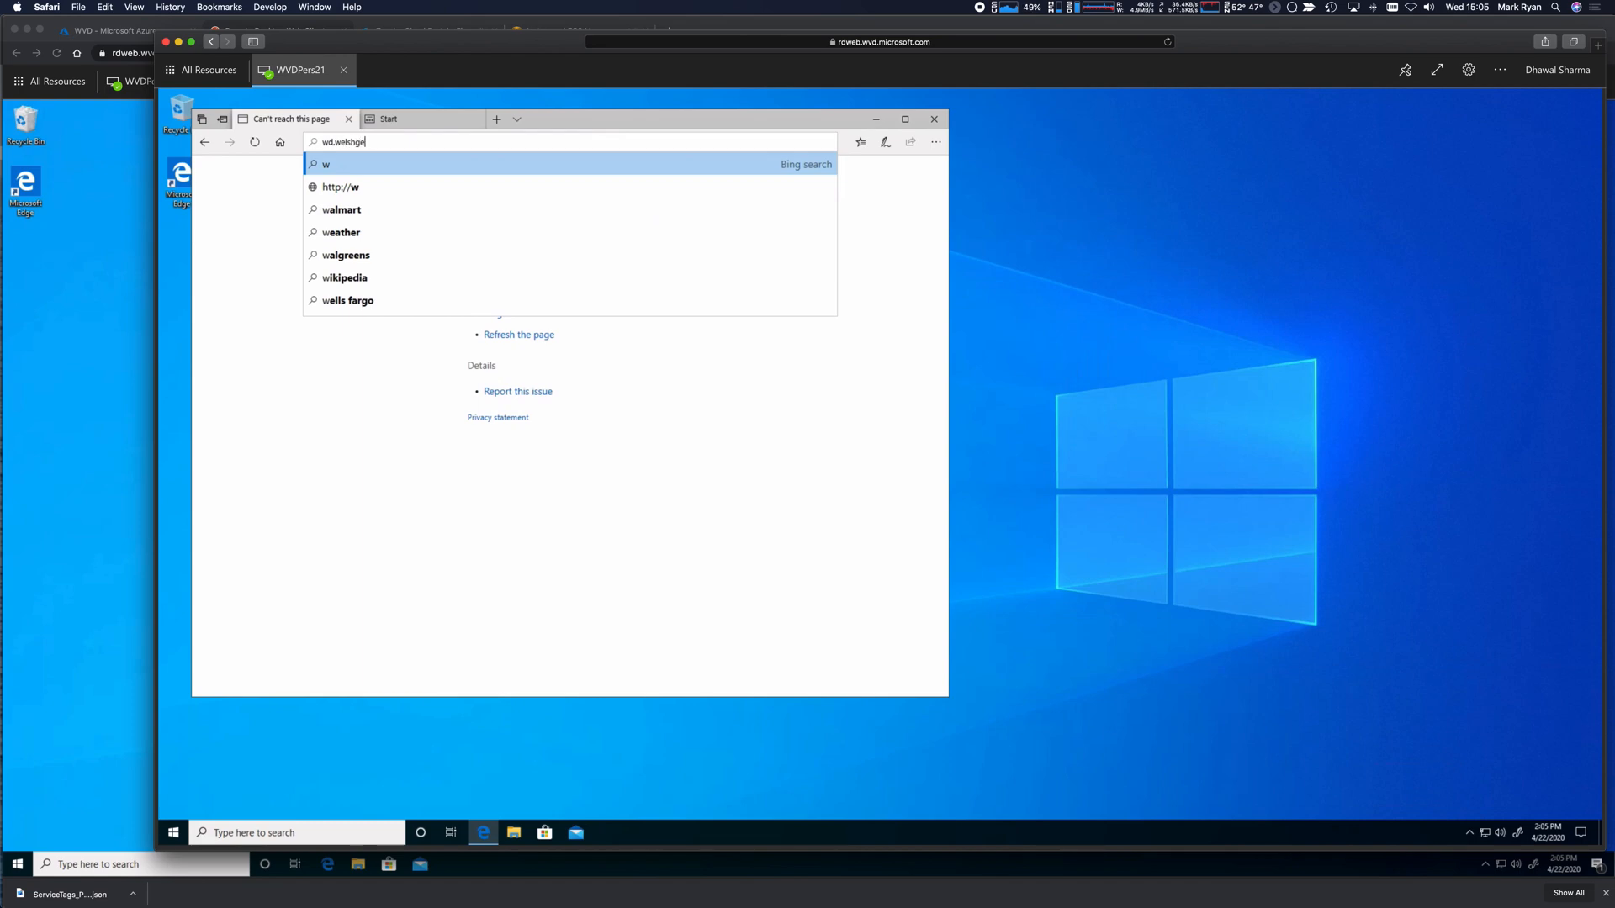
key(Return)
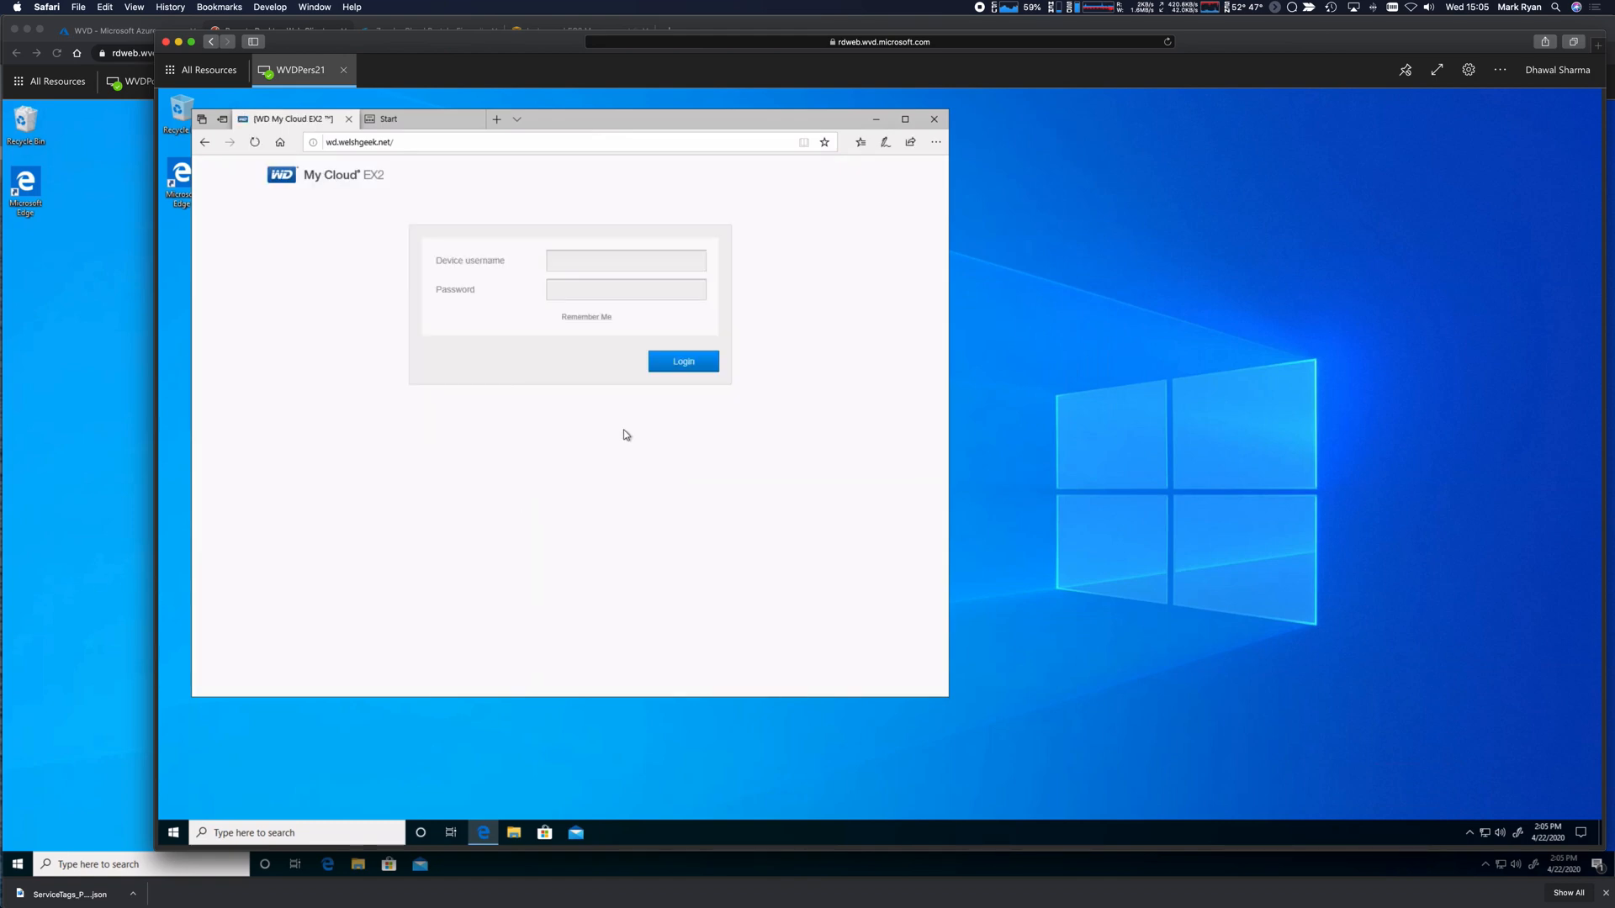
click(430, 123)
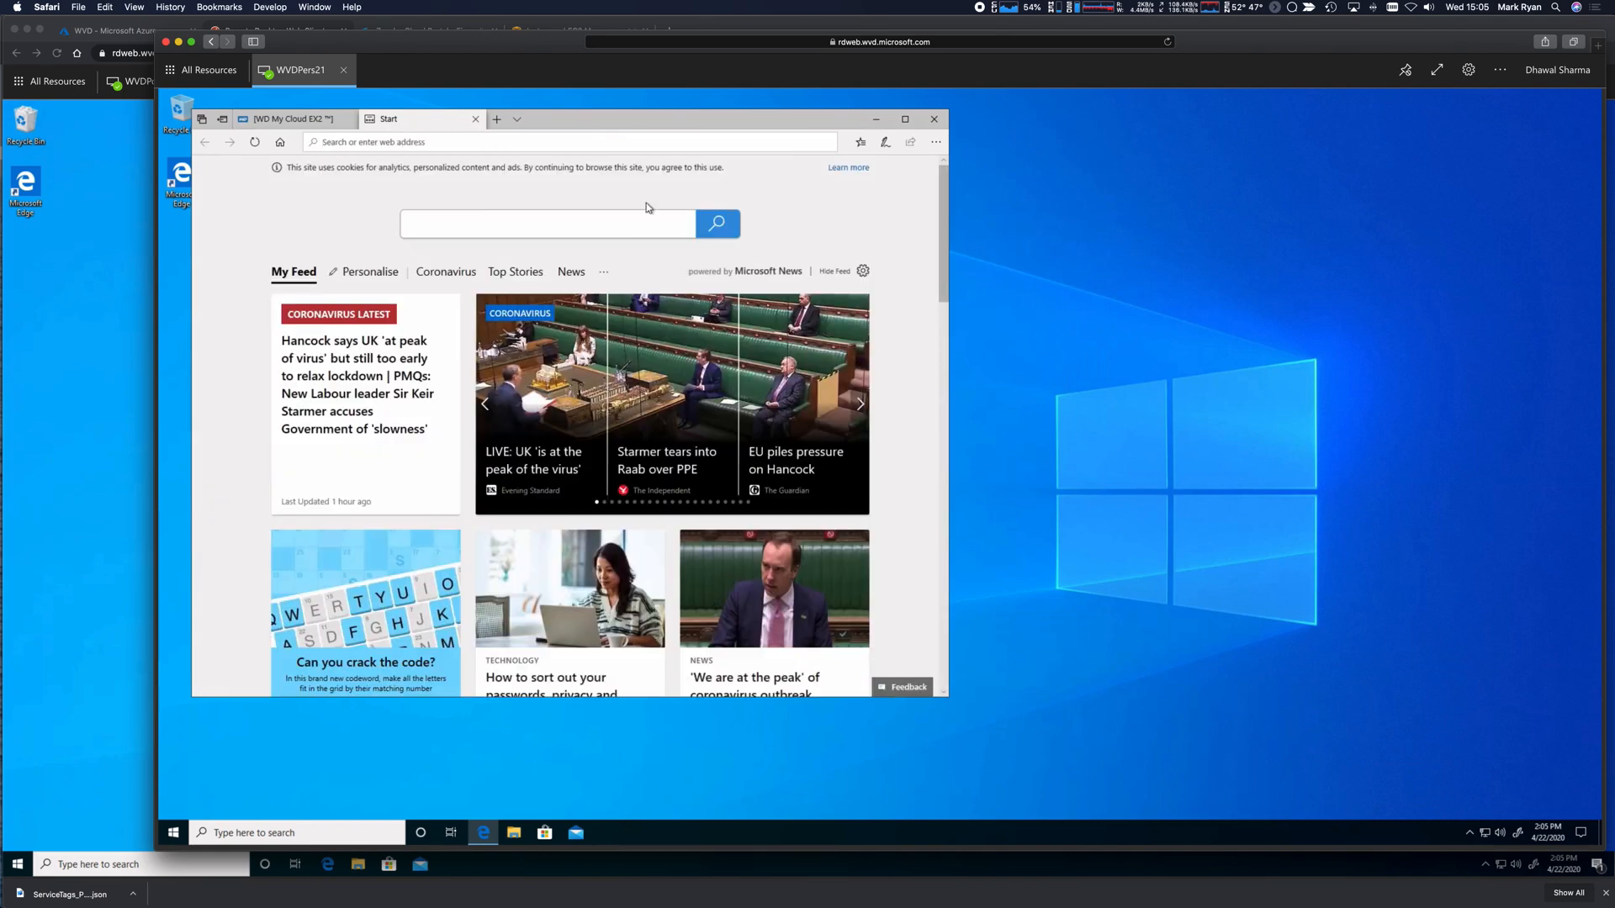
text(https)
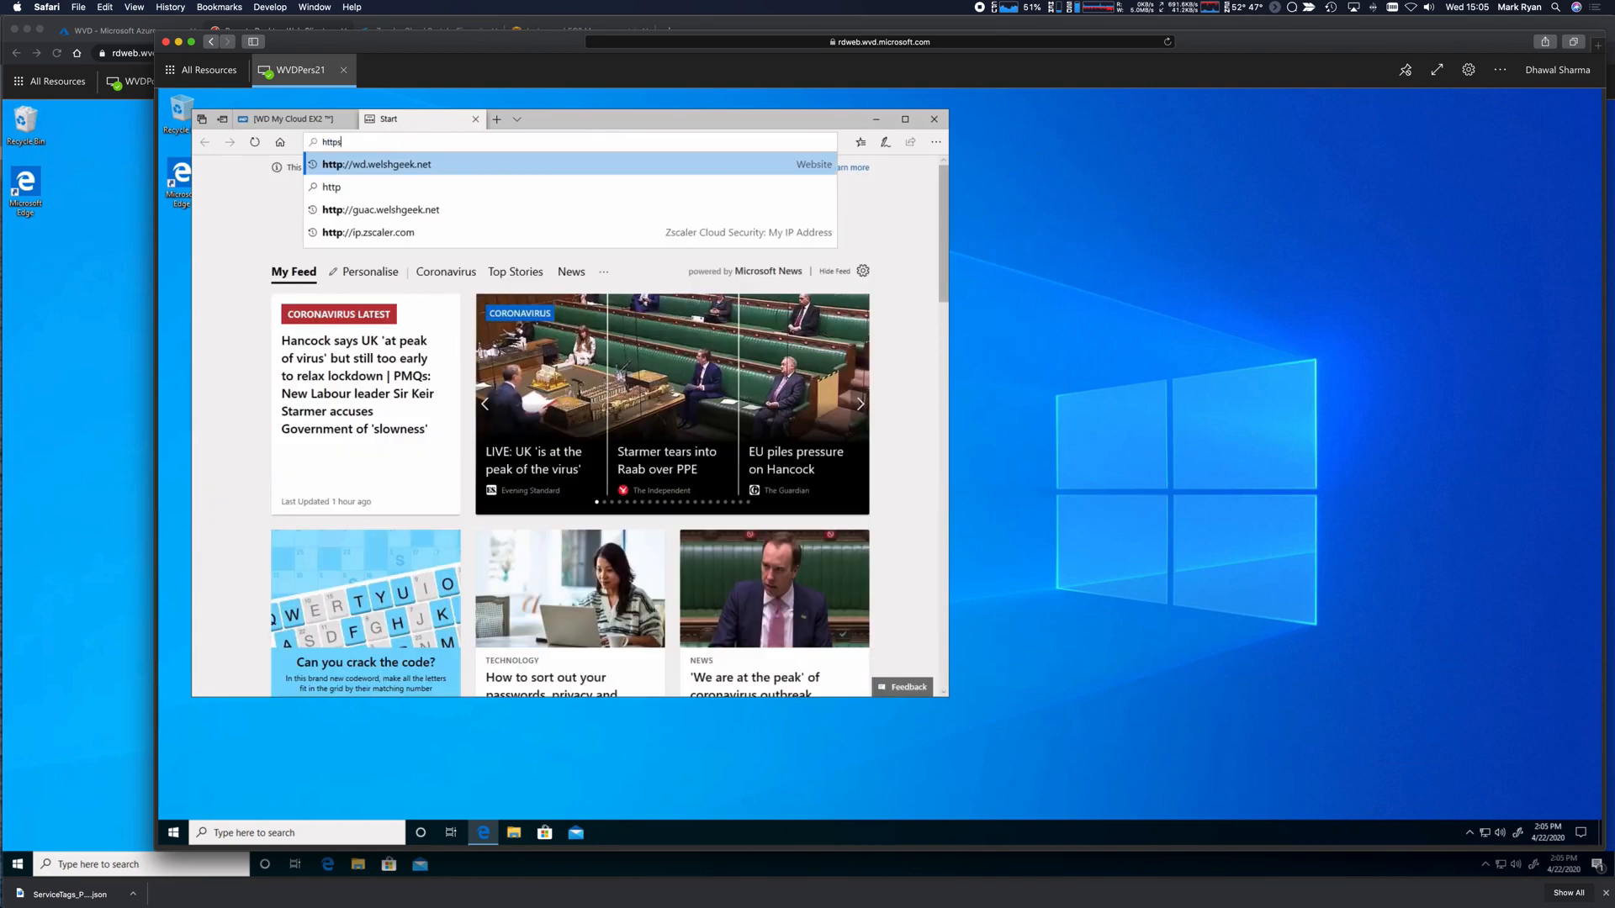
text(://www)
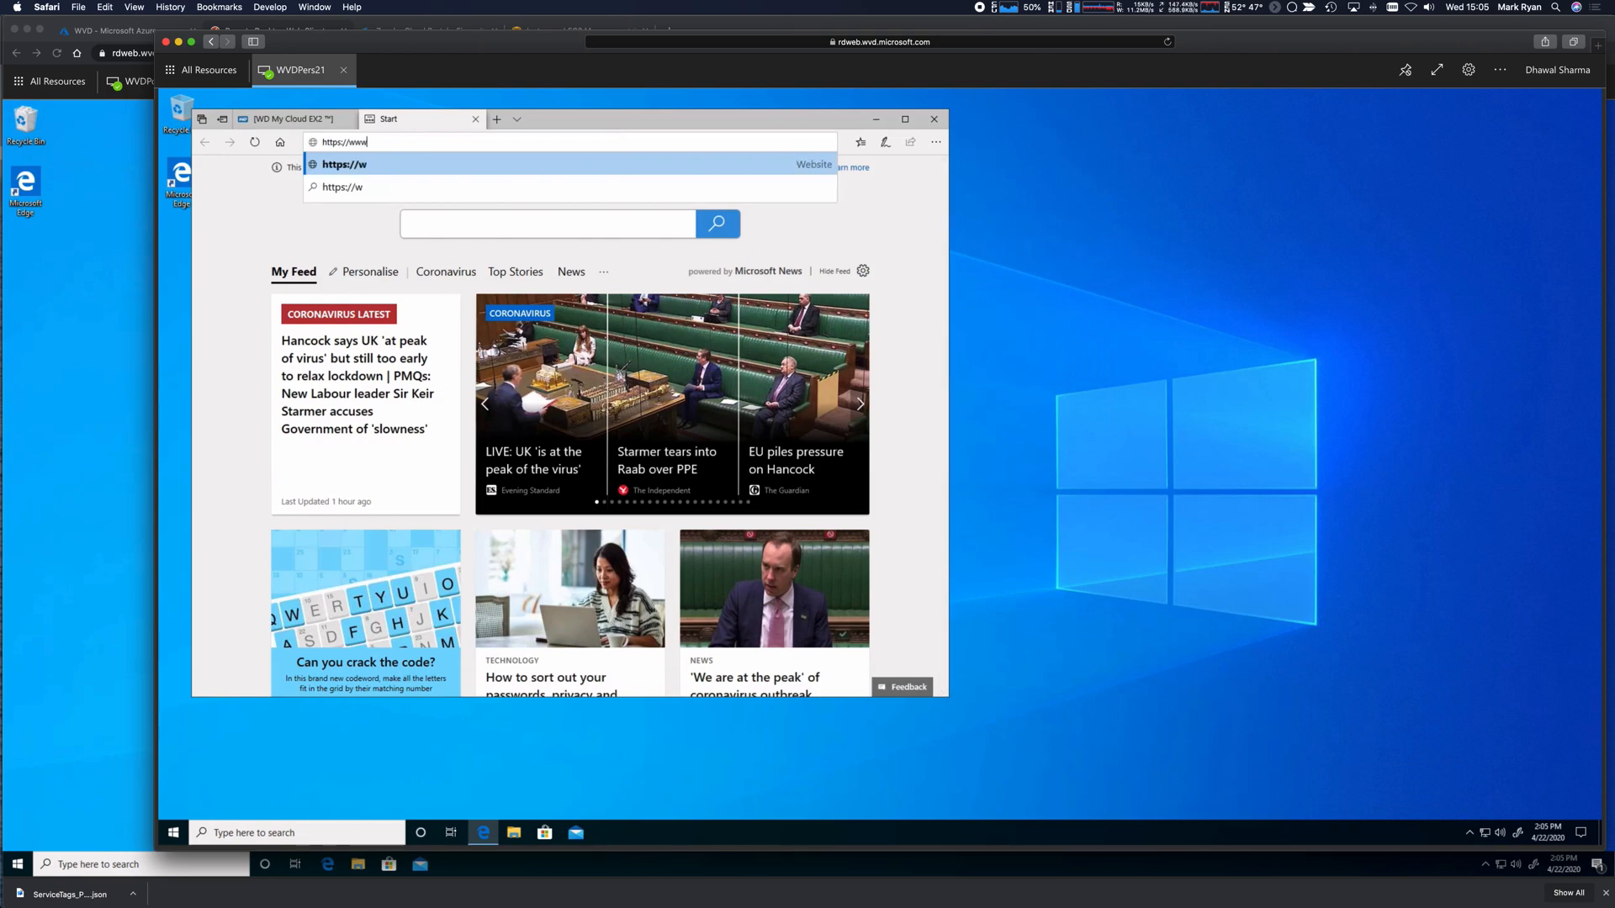
text(.facebook.com)
key(Return)
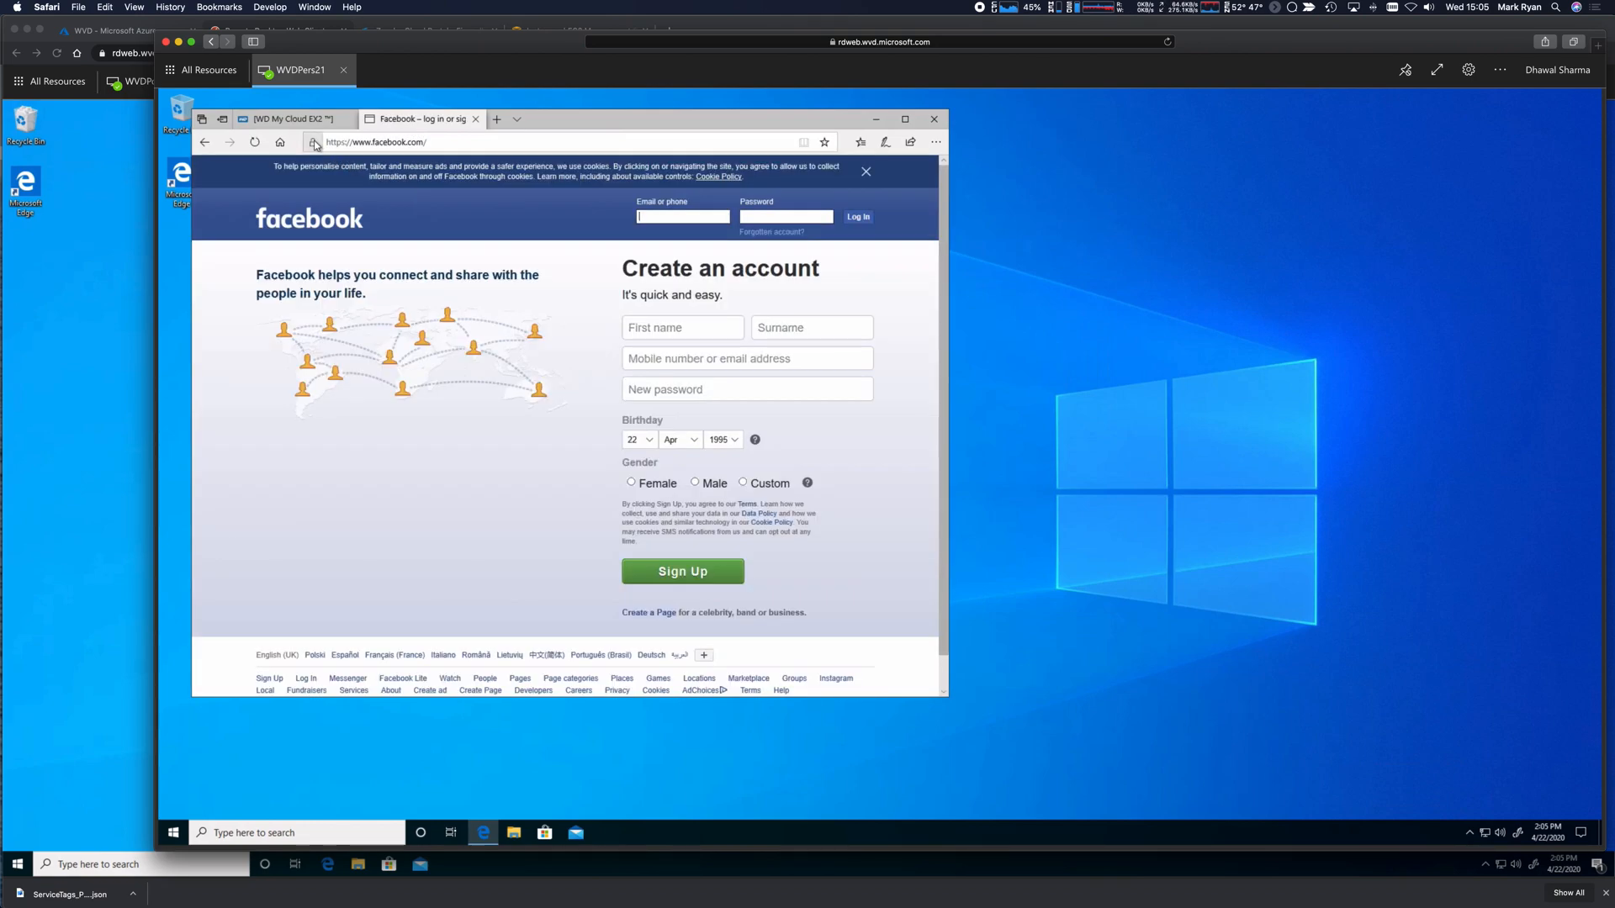
click(312, 142)
click(98, 281)
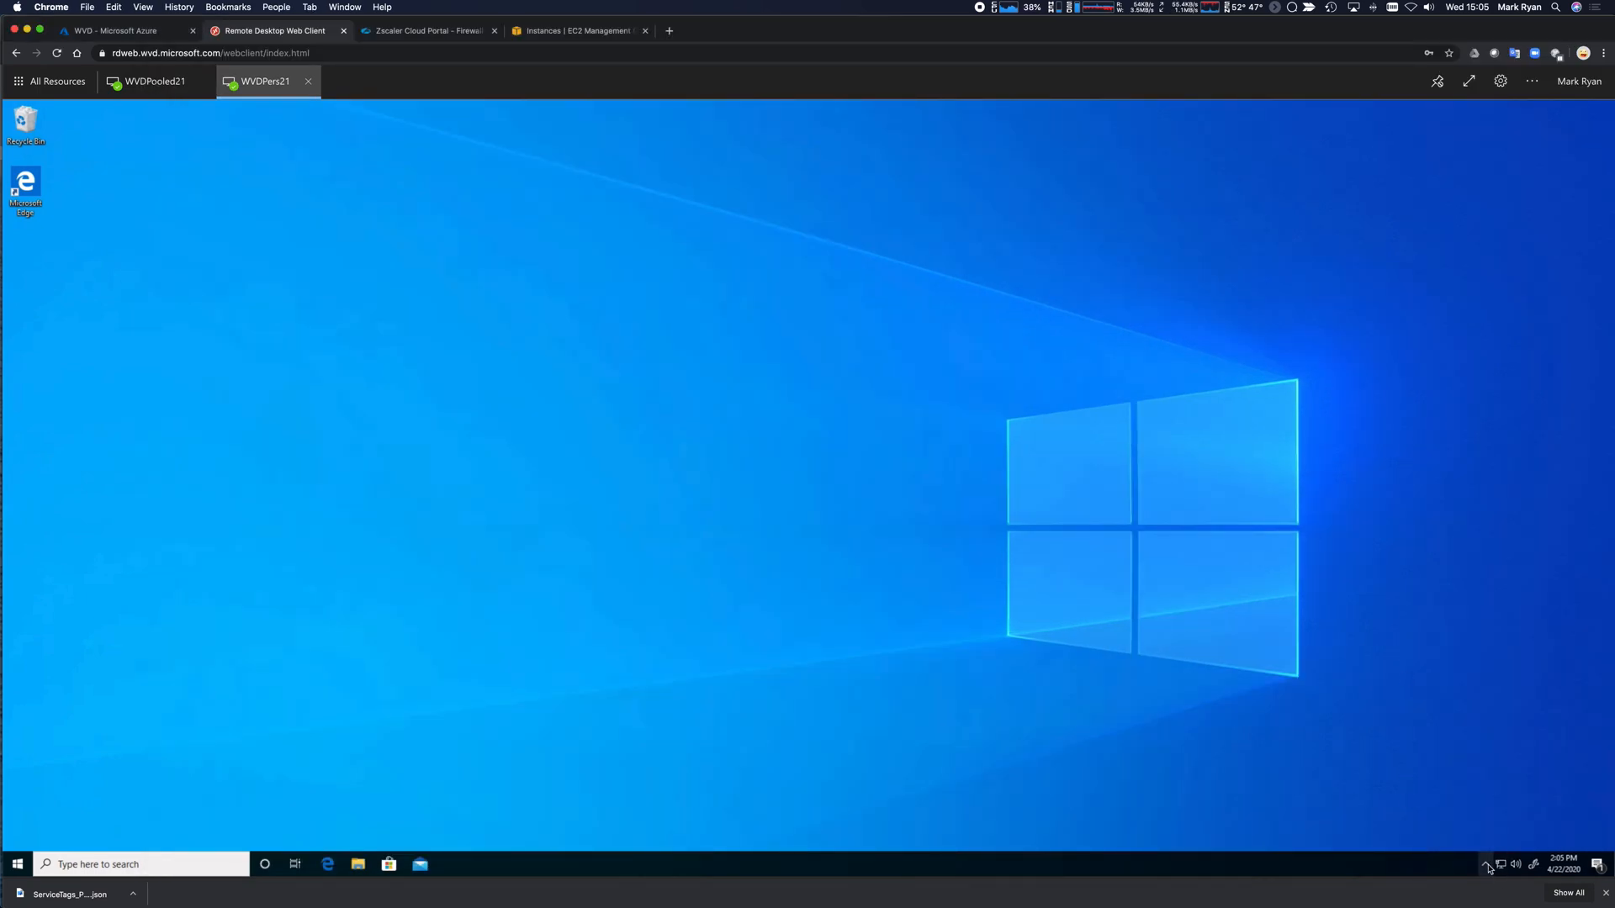
Open Zscaler from the tray, confirm Private Access is ON and Authenticated, then close it.
right_click(1473, 838)
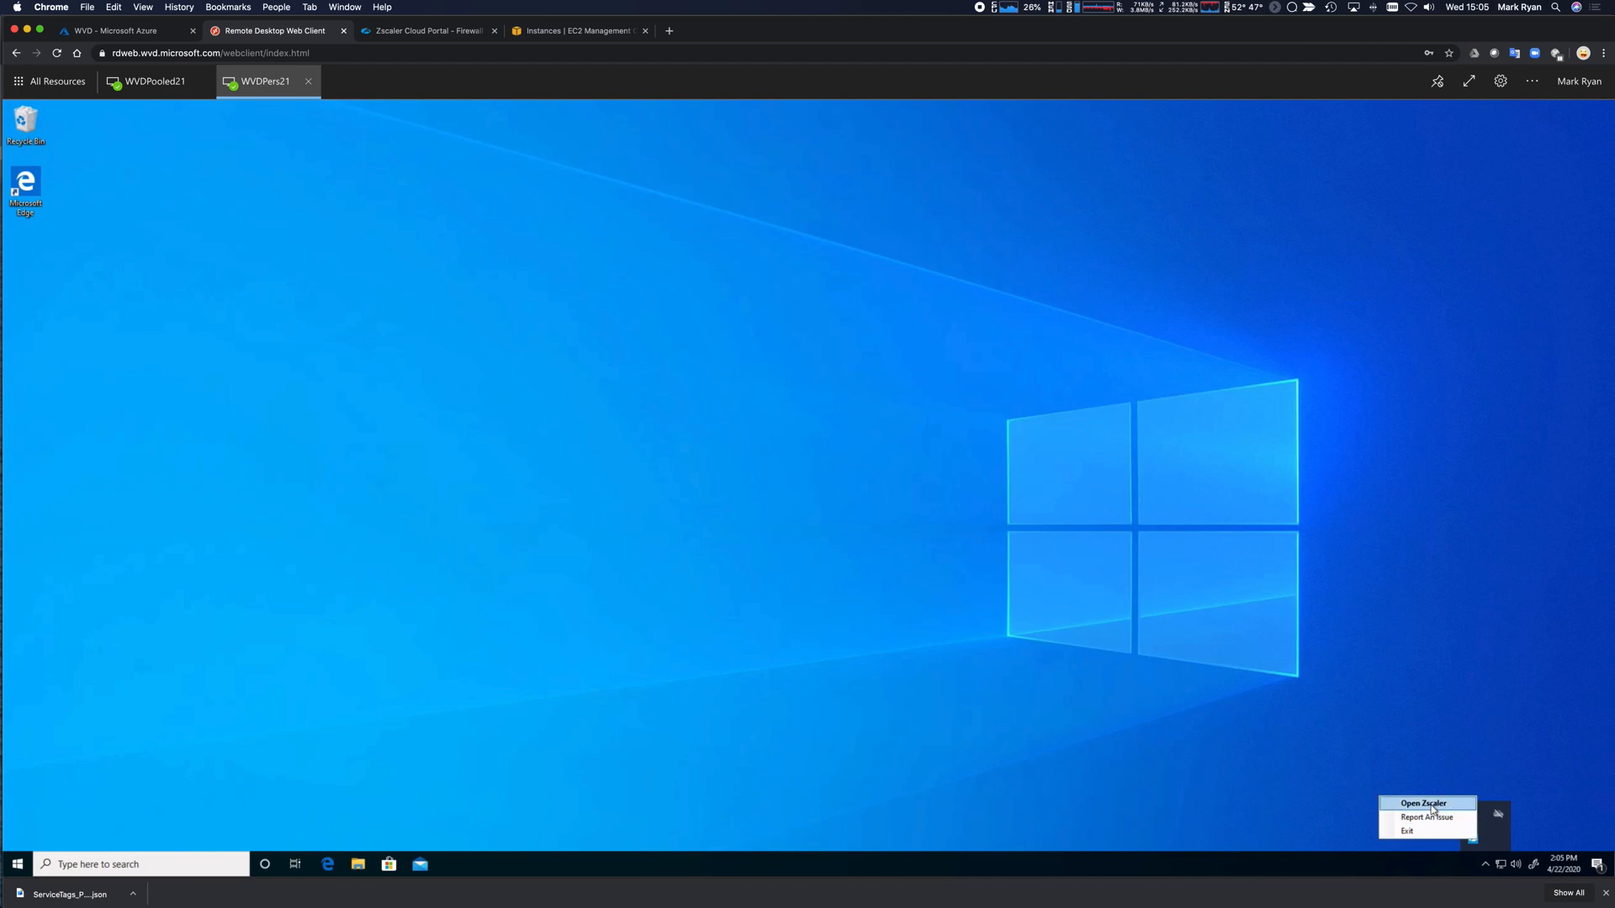
click(1430, 804)
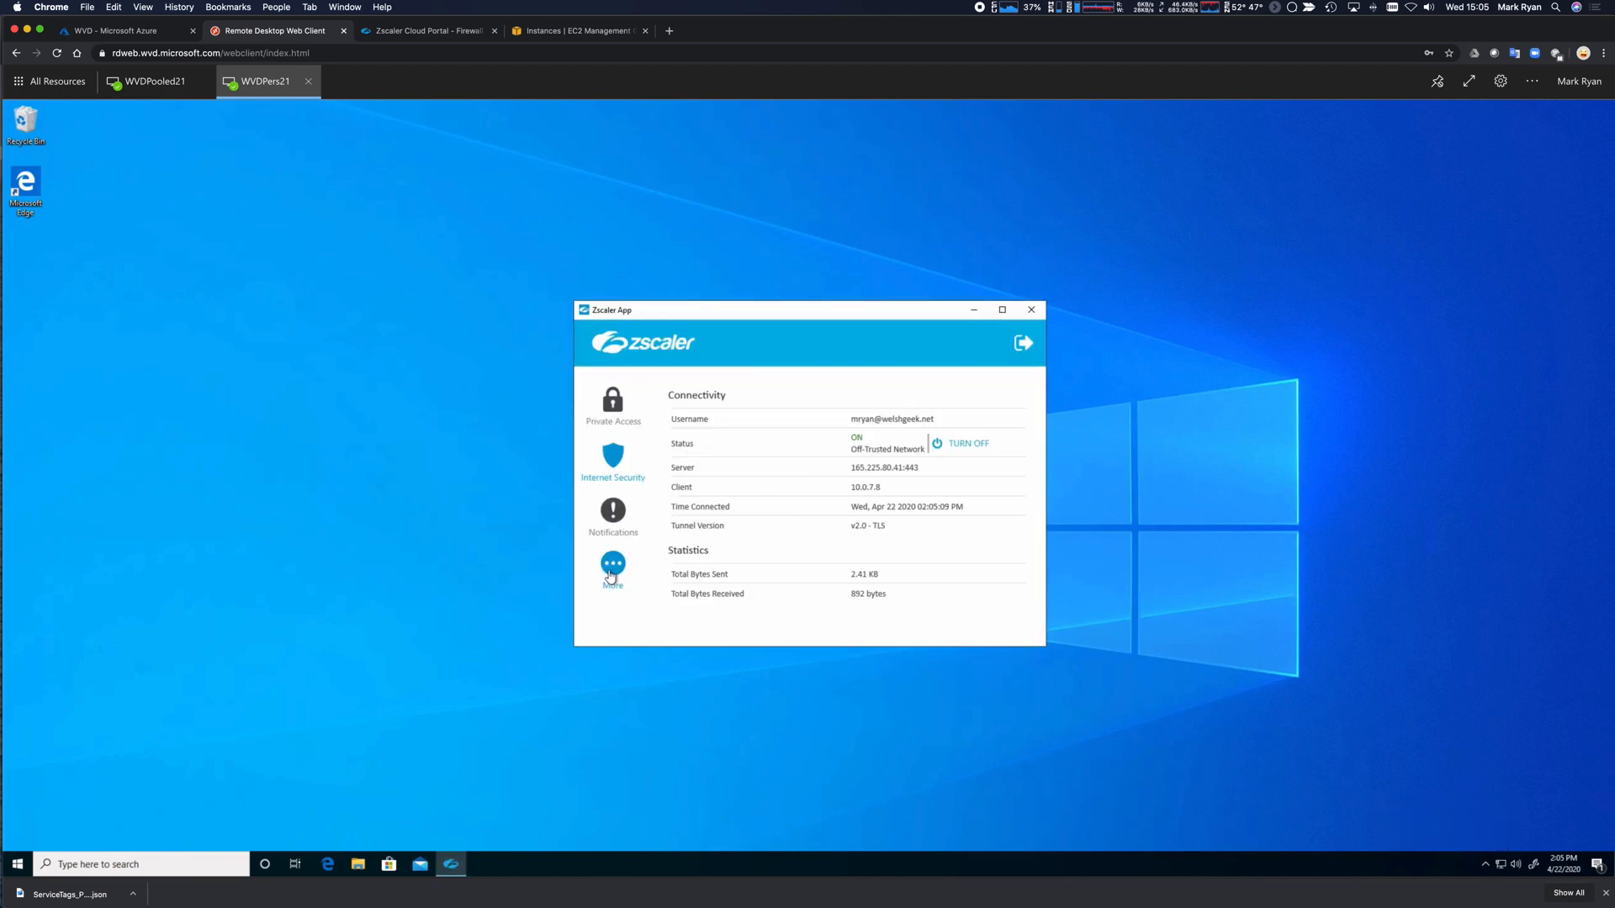
click(620, 412)
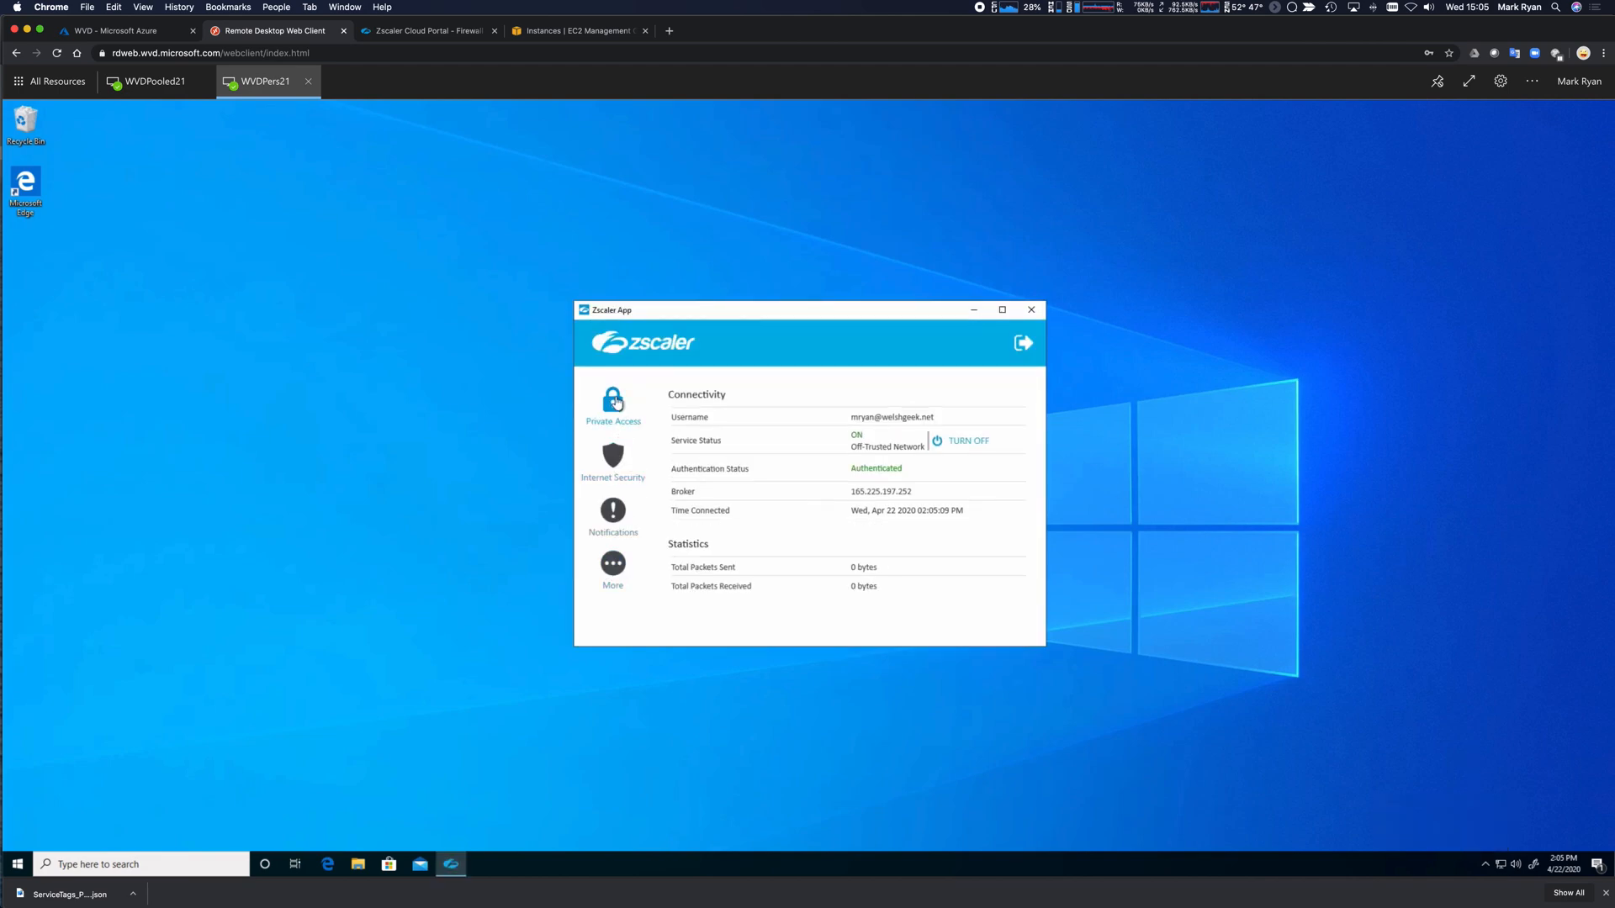
click(1033, 312)
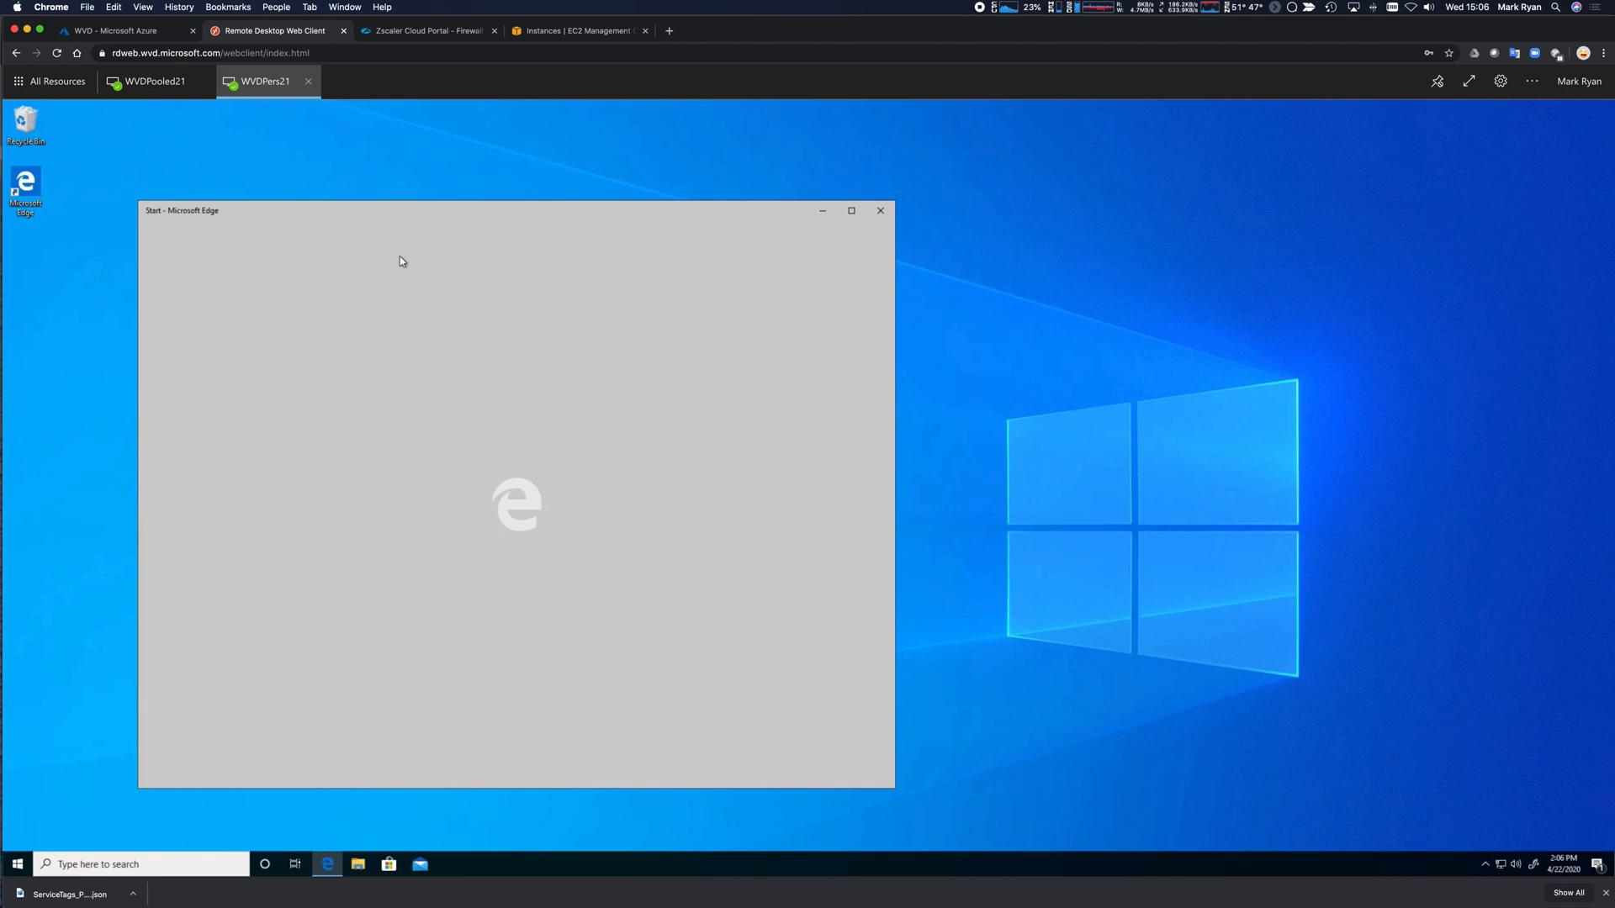
Load wd.welshgeek.net in the remote Edge window.
click(424, 236)
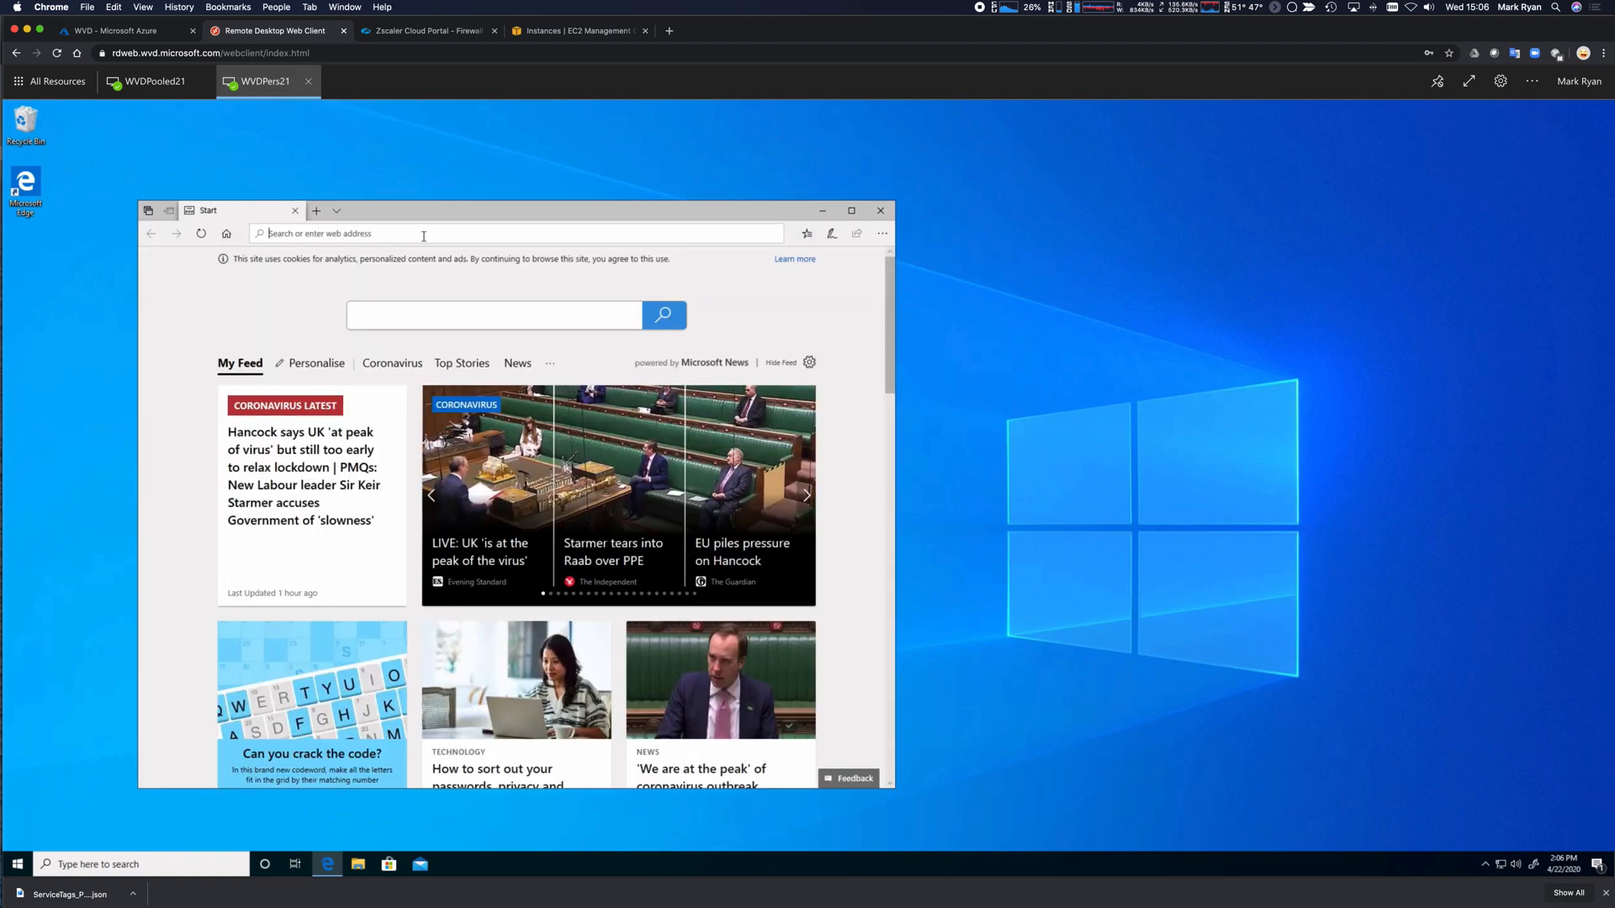
text(wd.welshgeek.net)
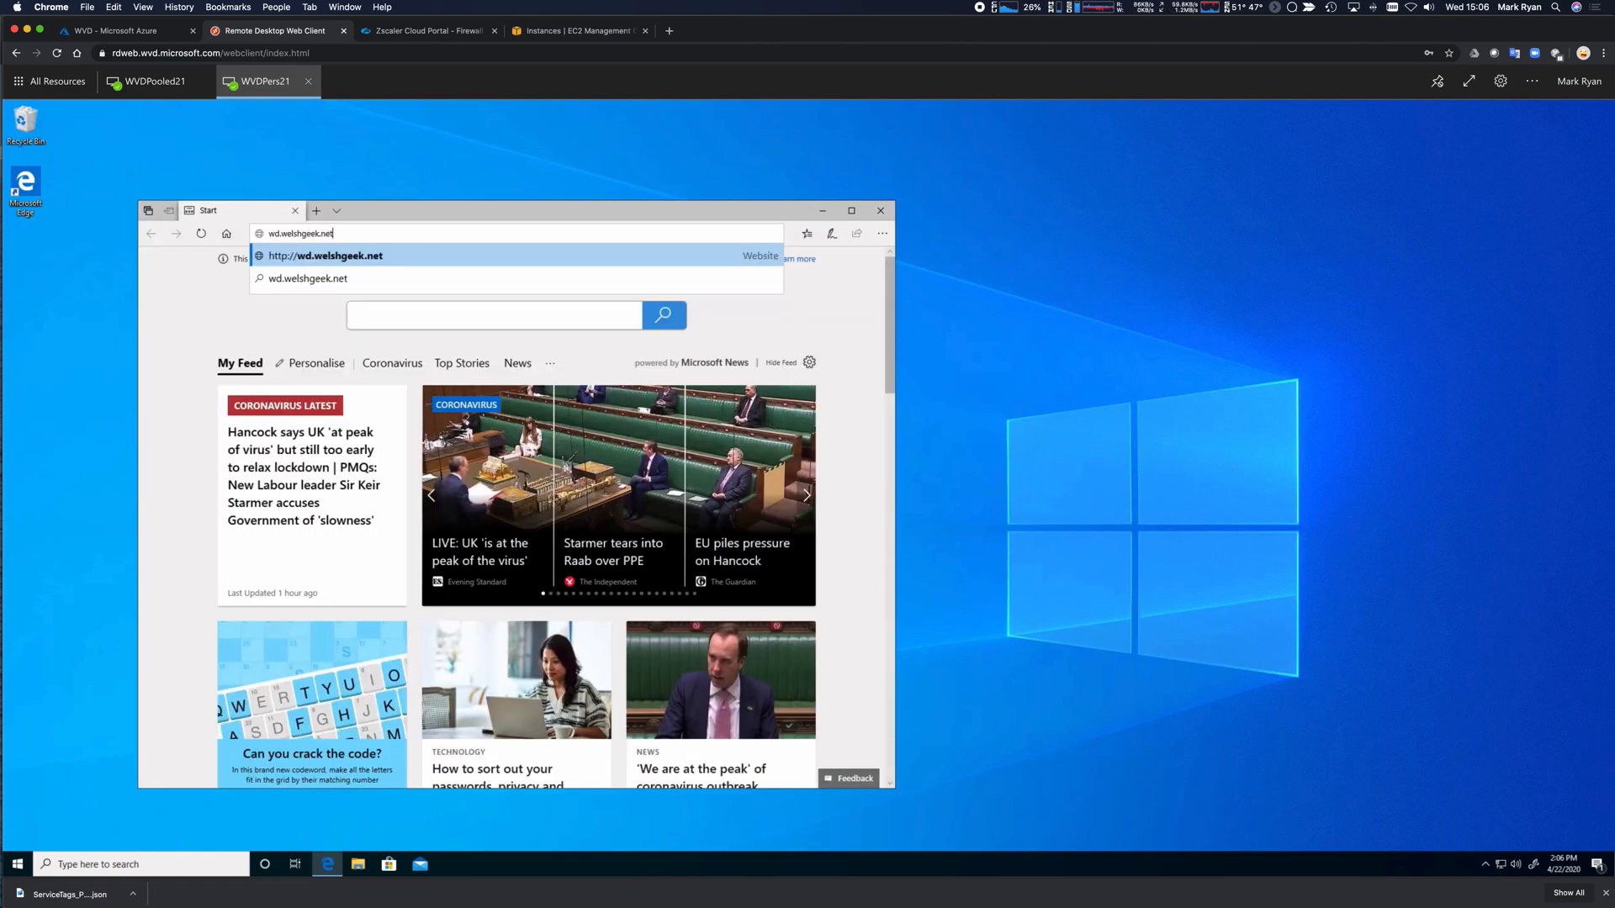
key(Return)
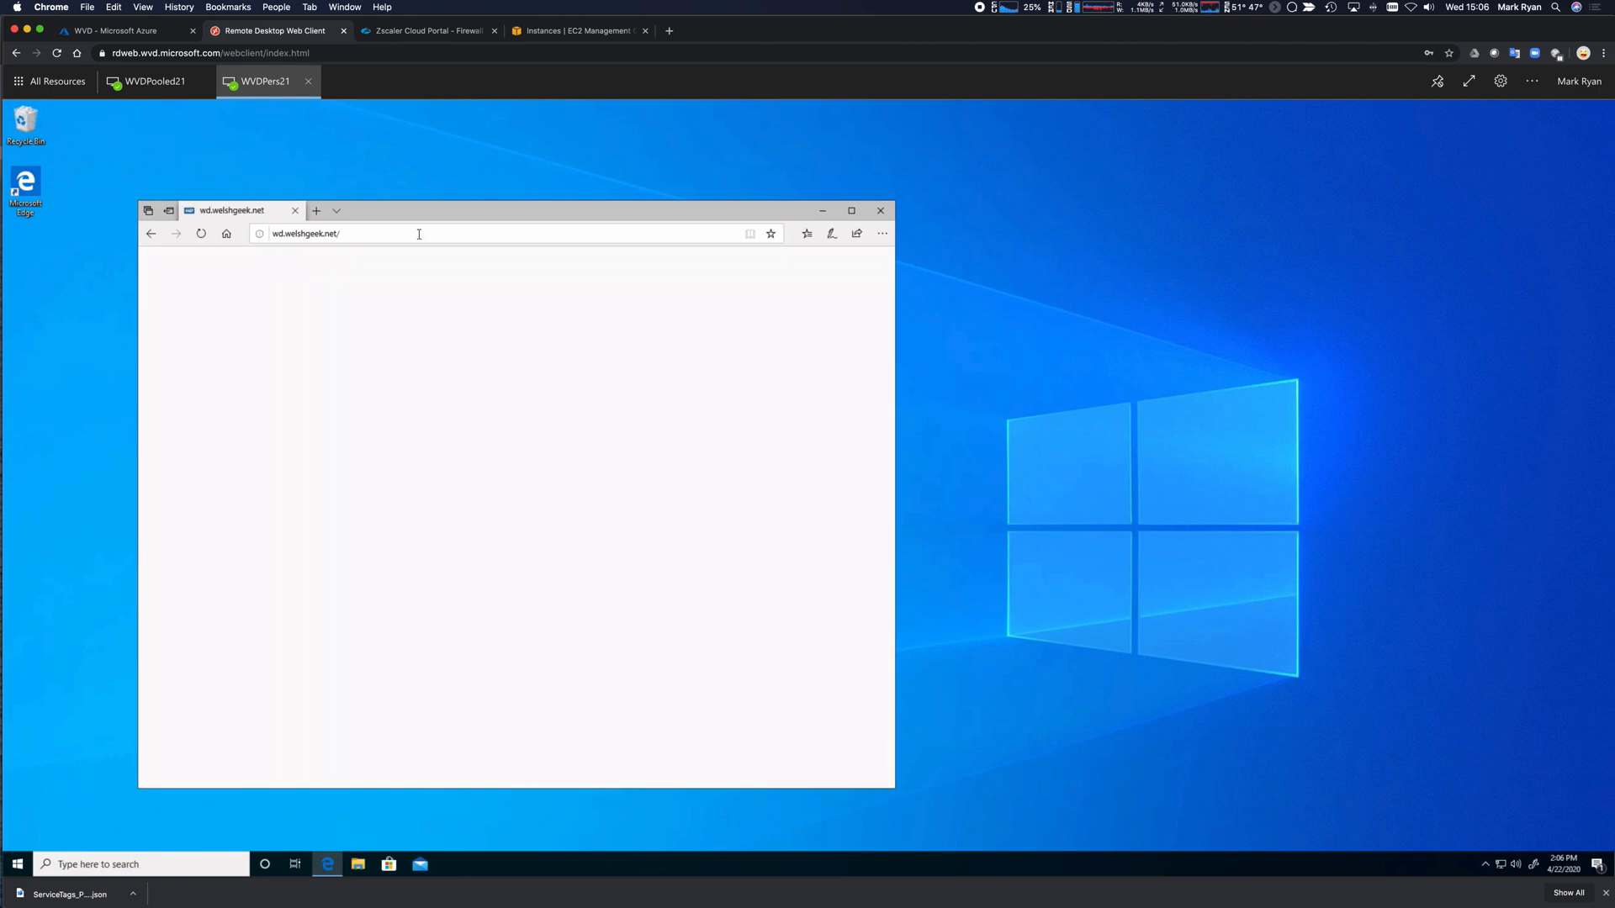
Load facebook.com, confirm its certificate is from WelshGeek-DC1-CA, and return to the firewall Insights Logs.
click(353, 230)
text(f)
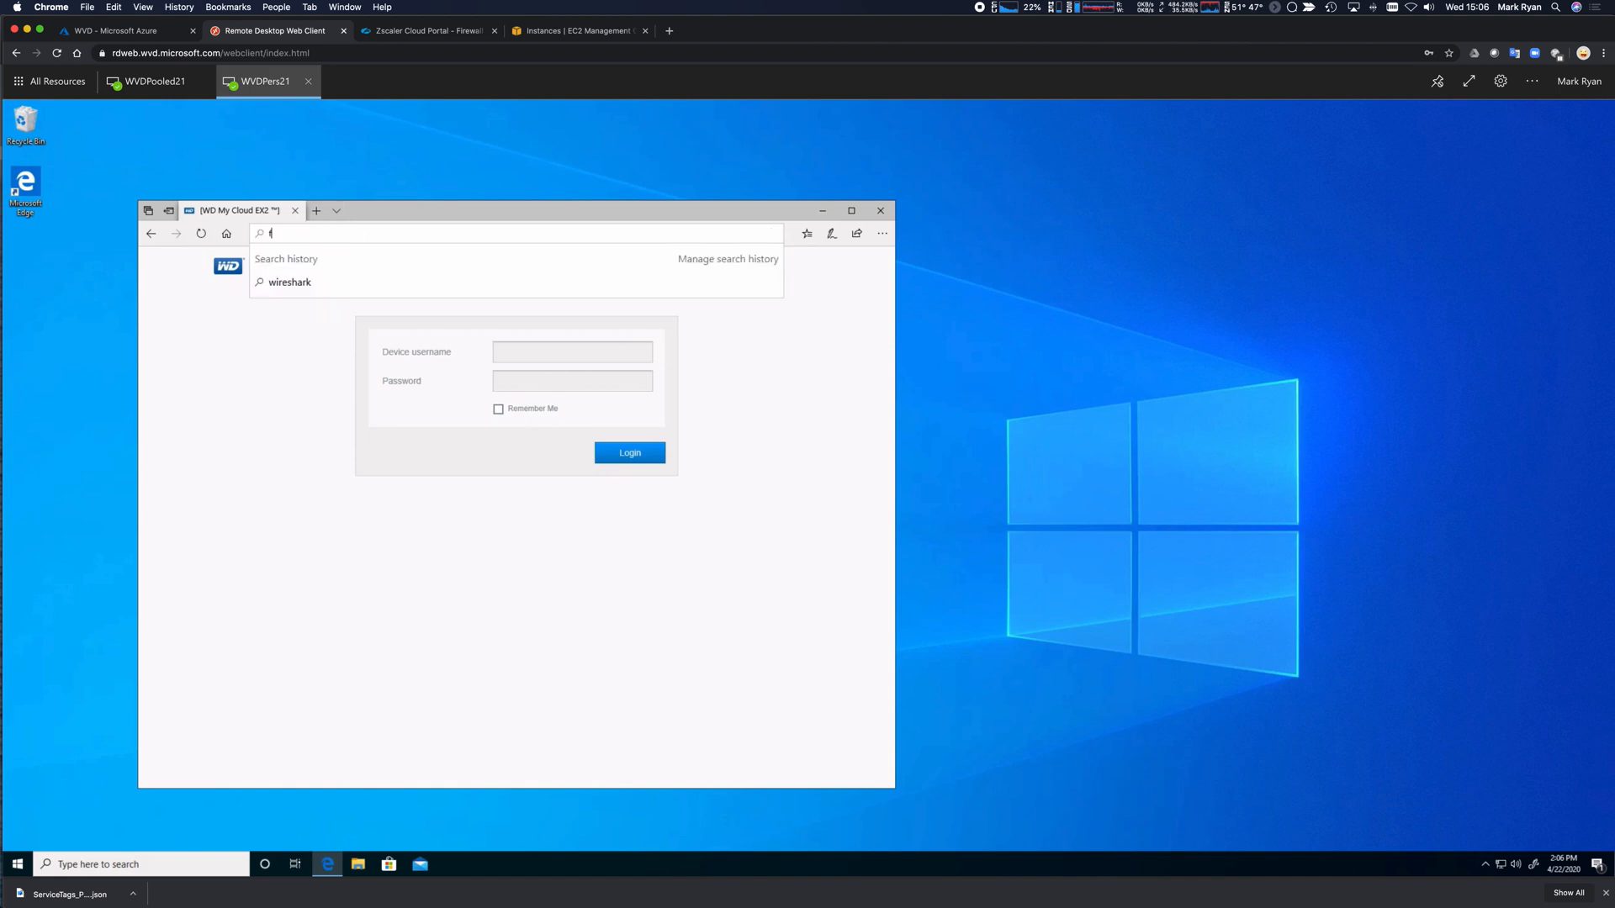
text(acebook.com)
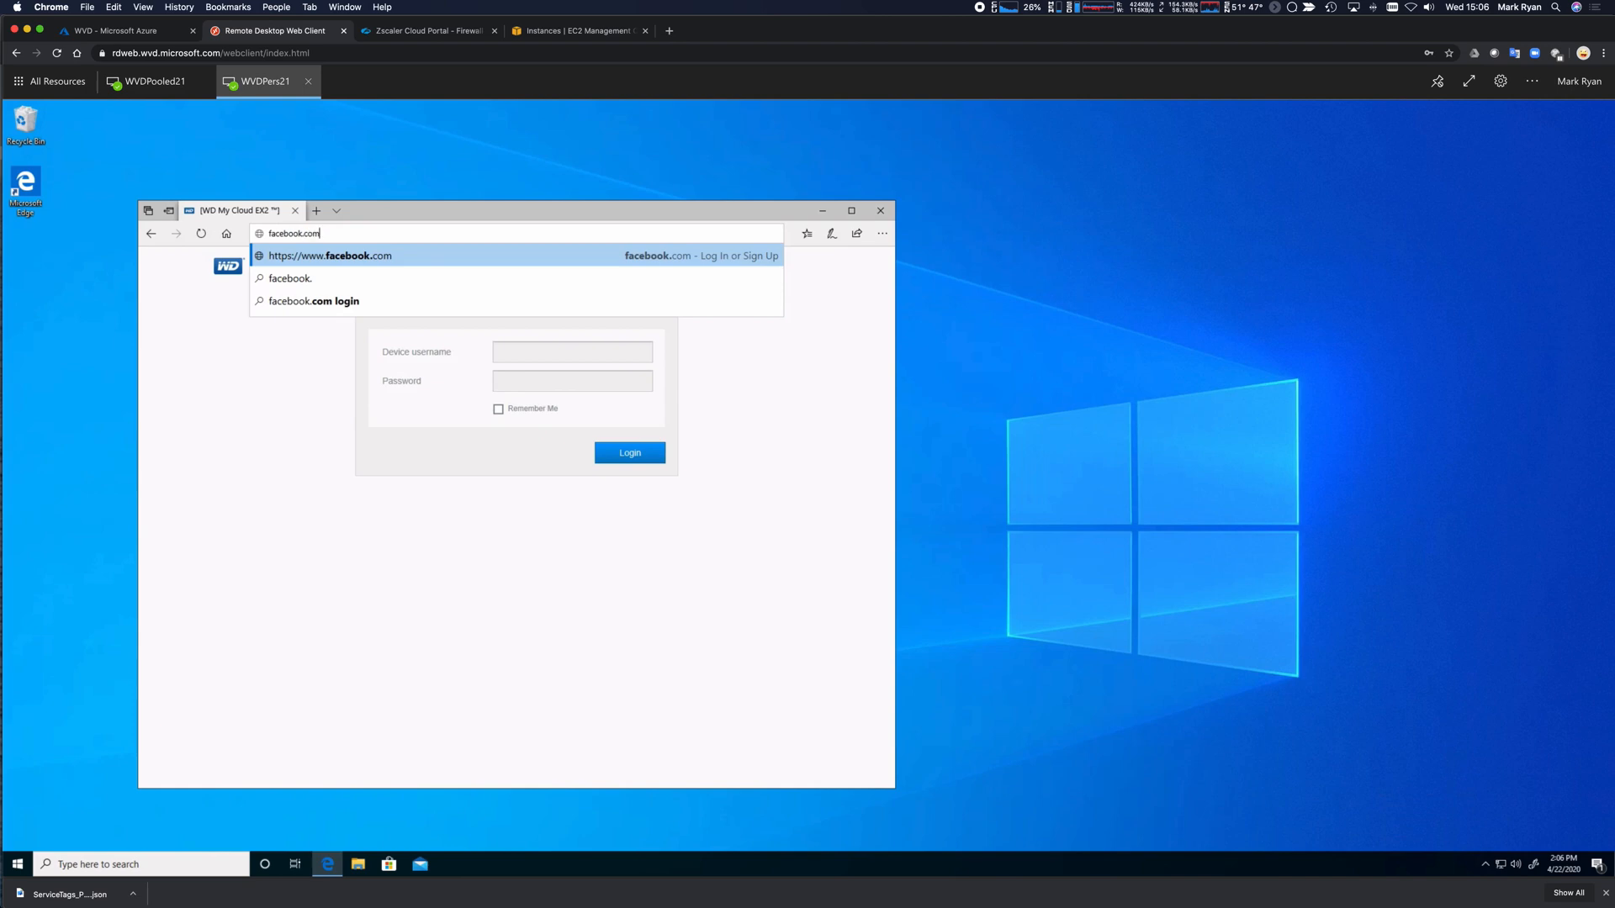
key(Return)
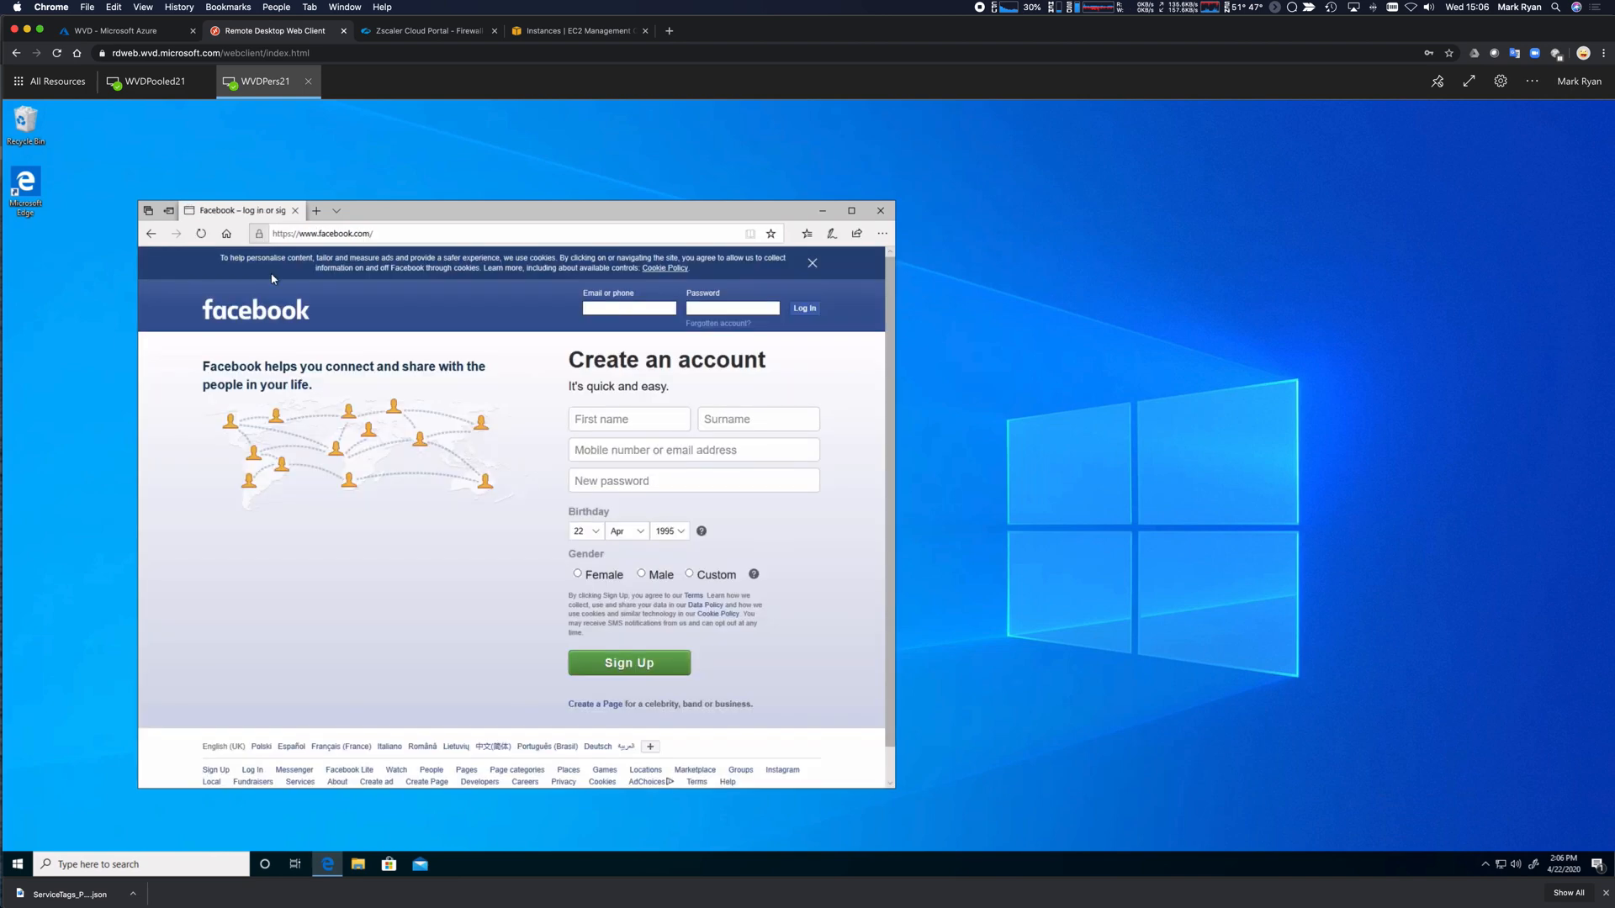
click(259, 235)
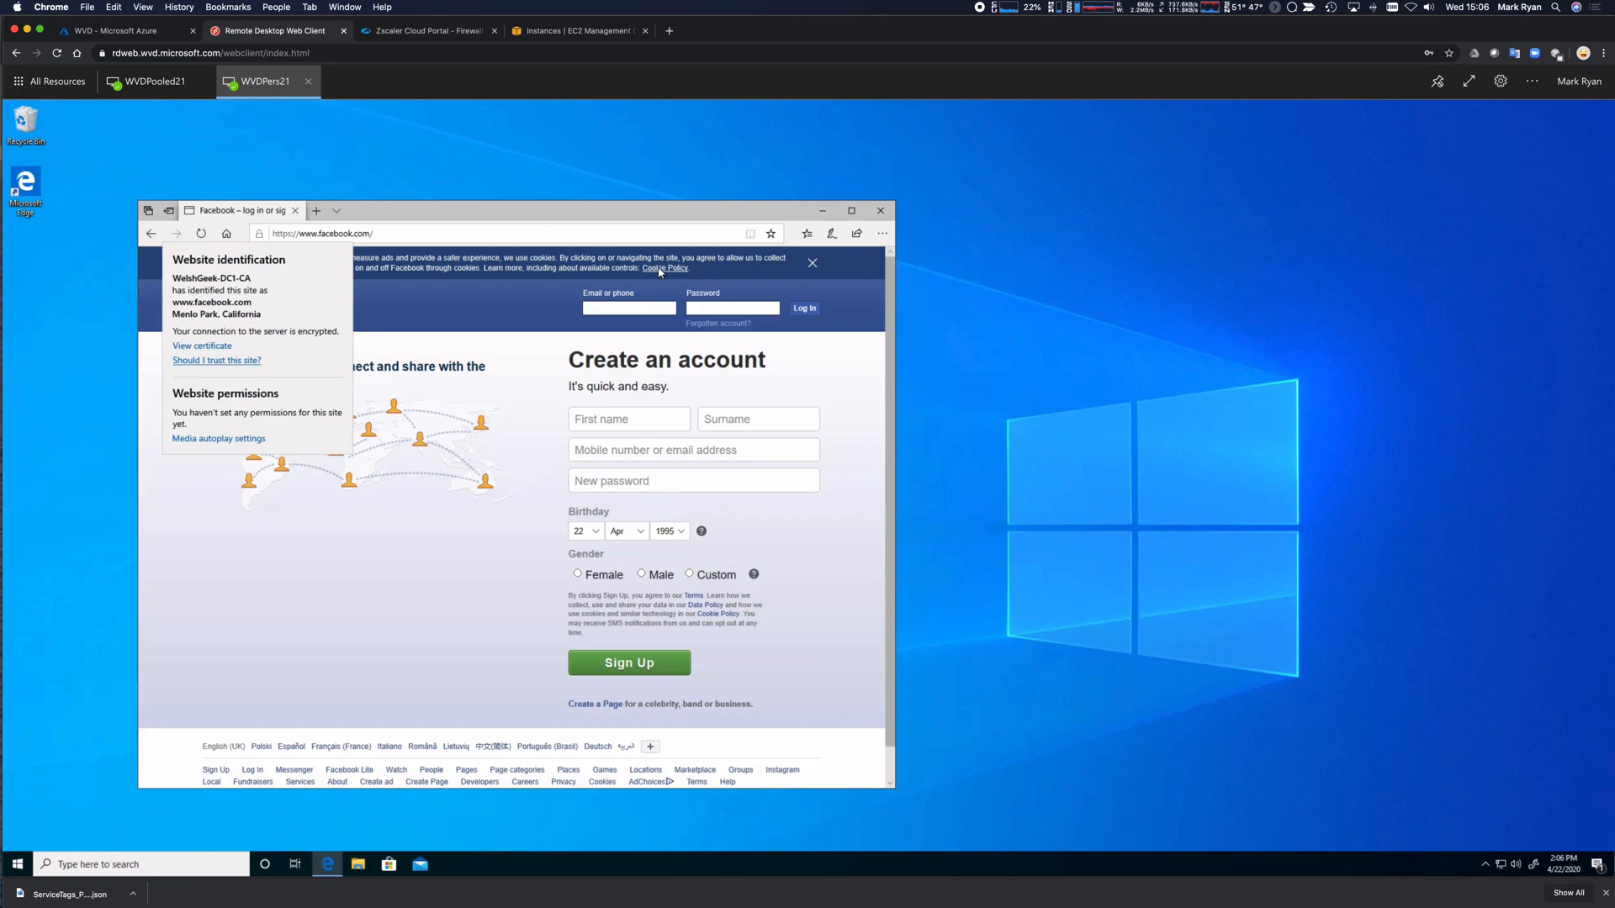
click(463, 141)
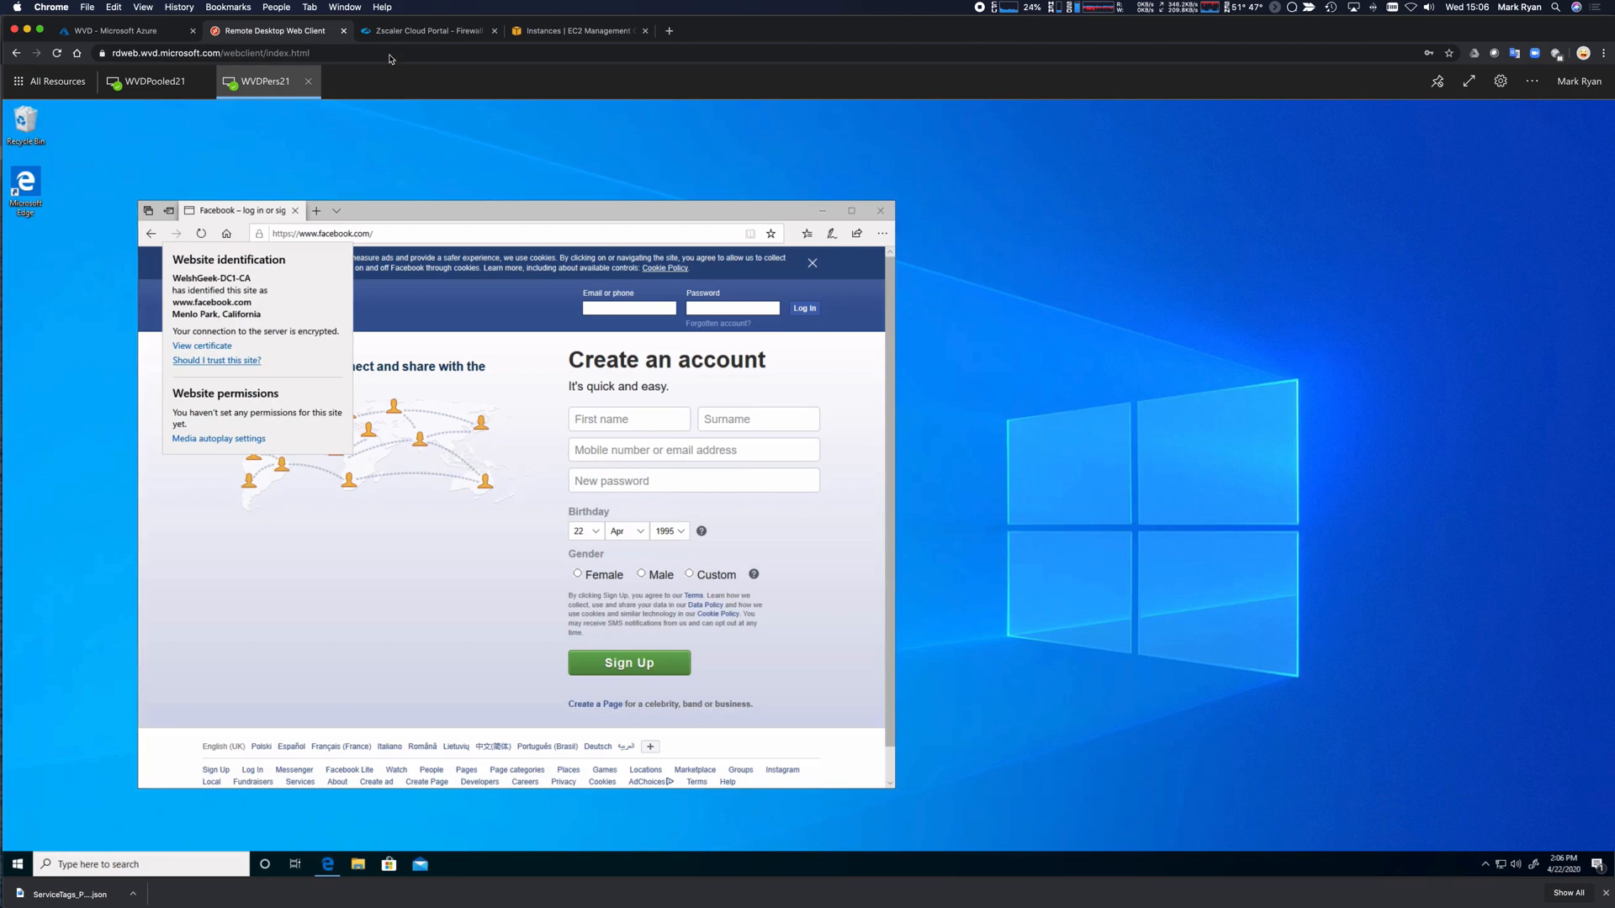
click(410, 32)
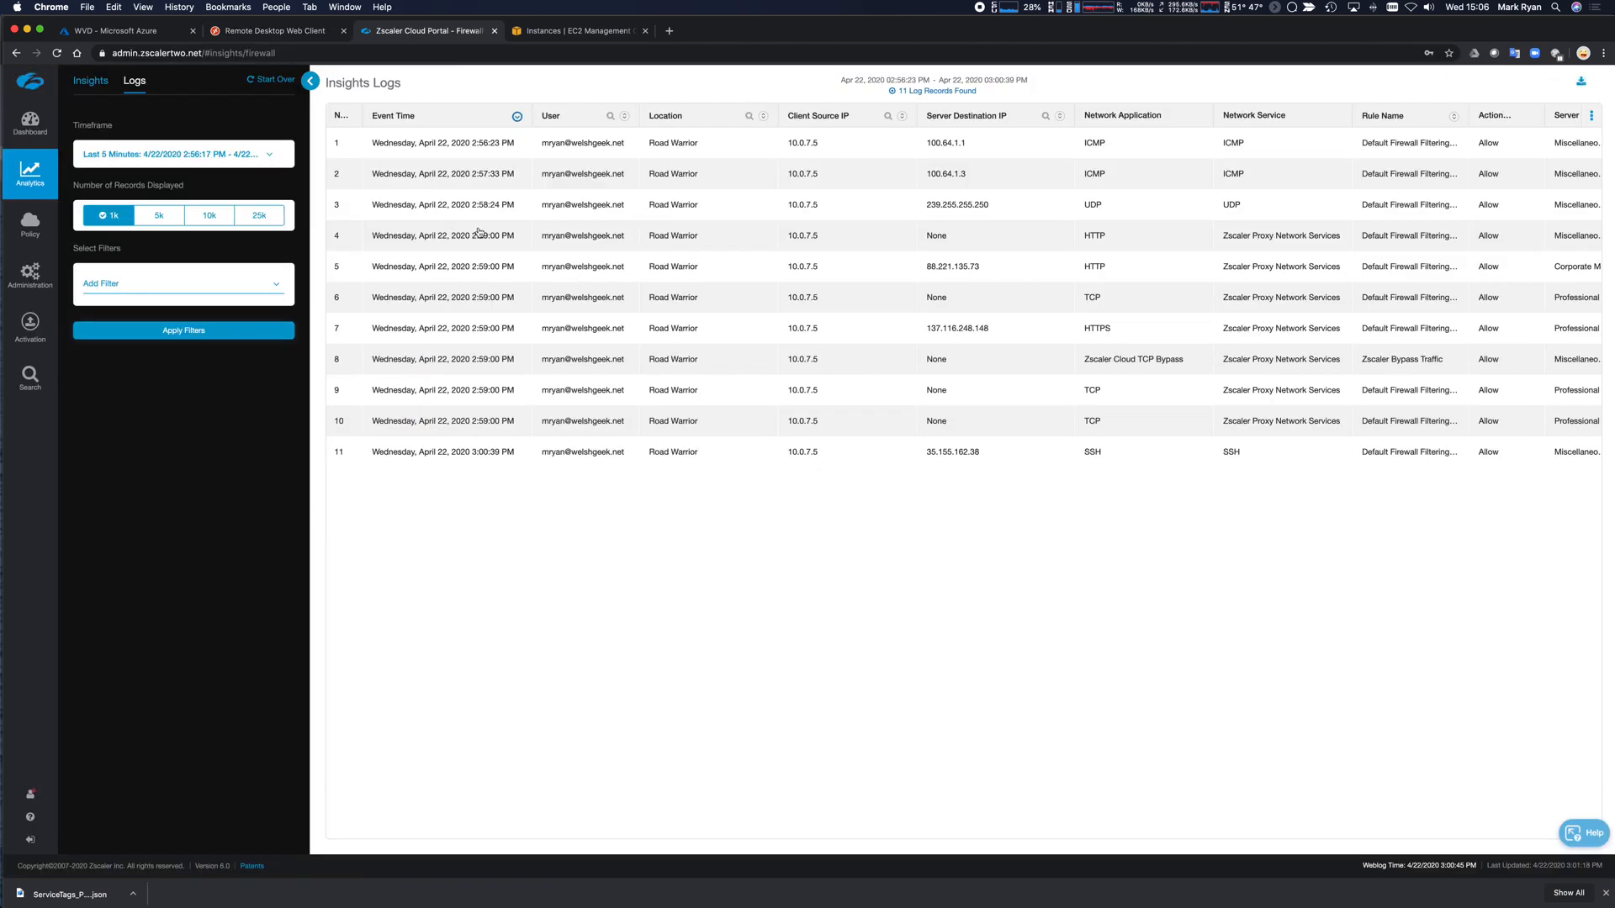
Apply Filters to refresh the firewall logs to 3 recent records, then go to Policy > Mobile.
click(190, 331)
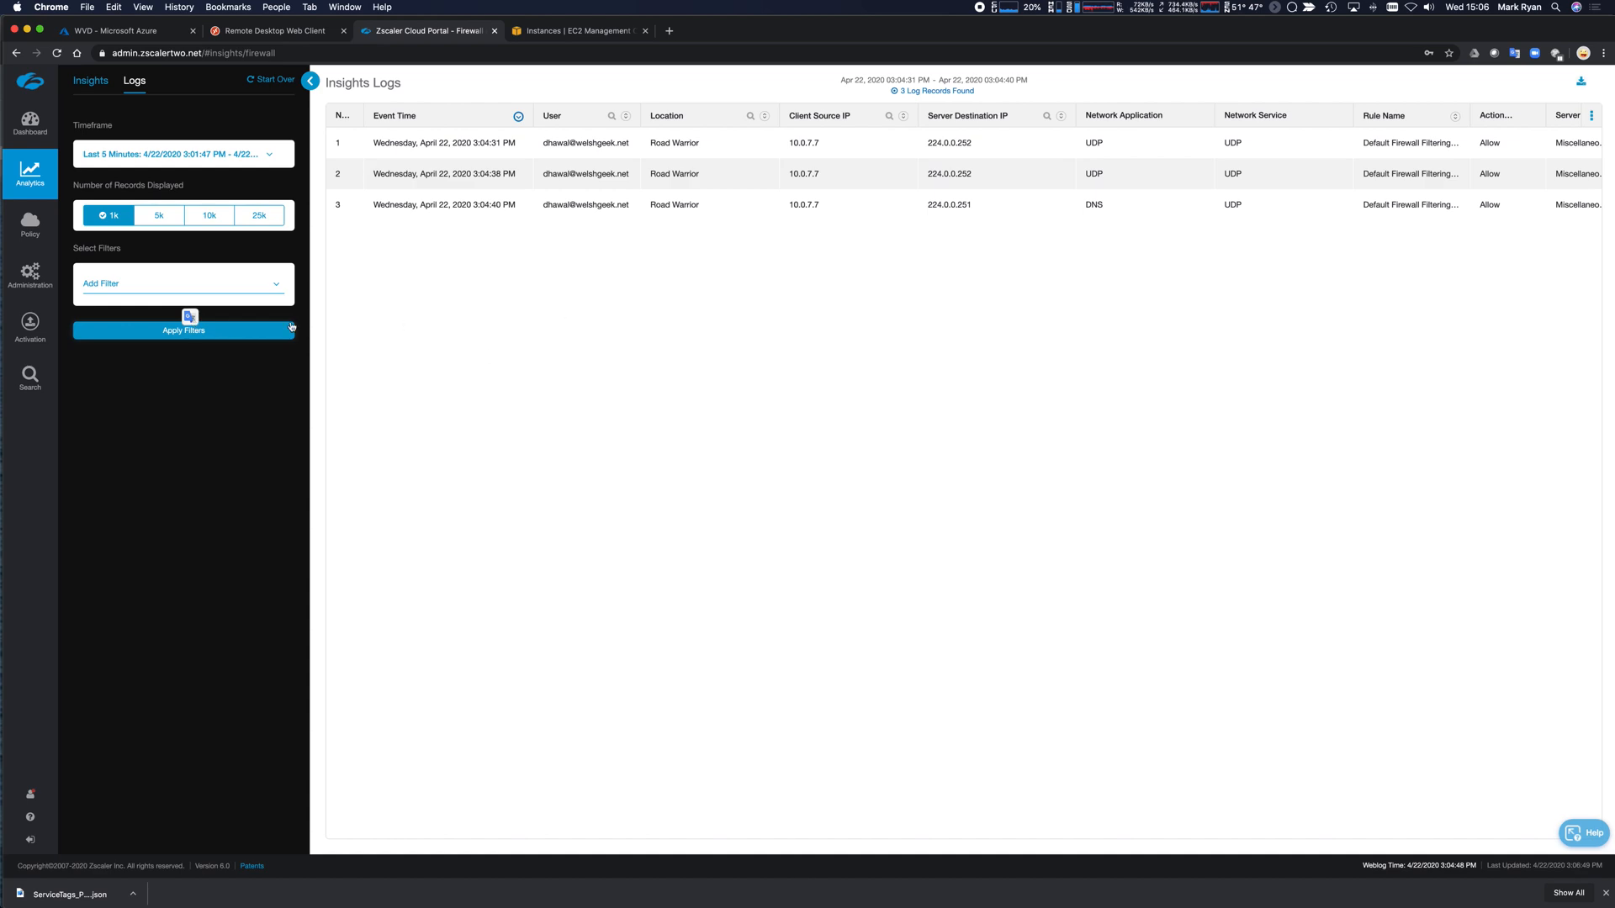
mouse_move(29, 225)
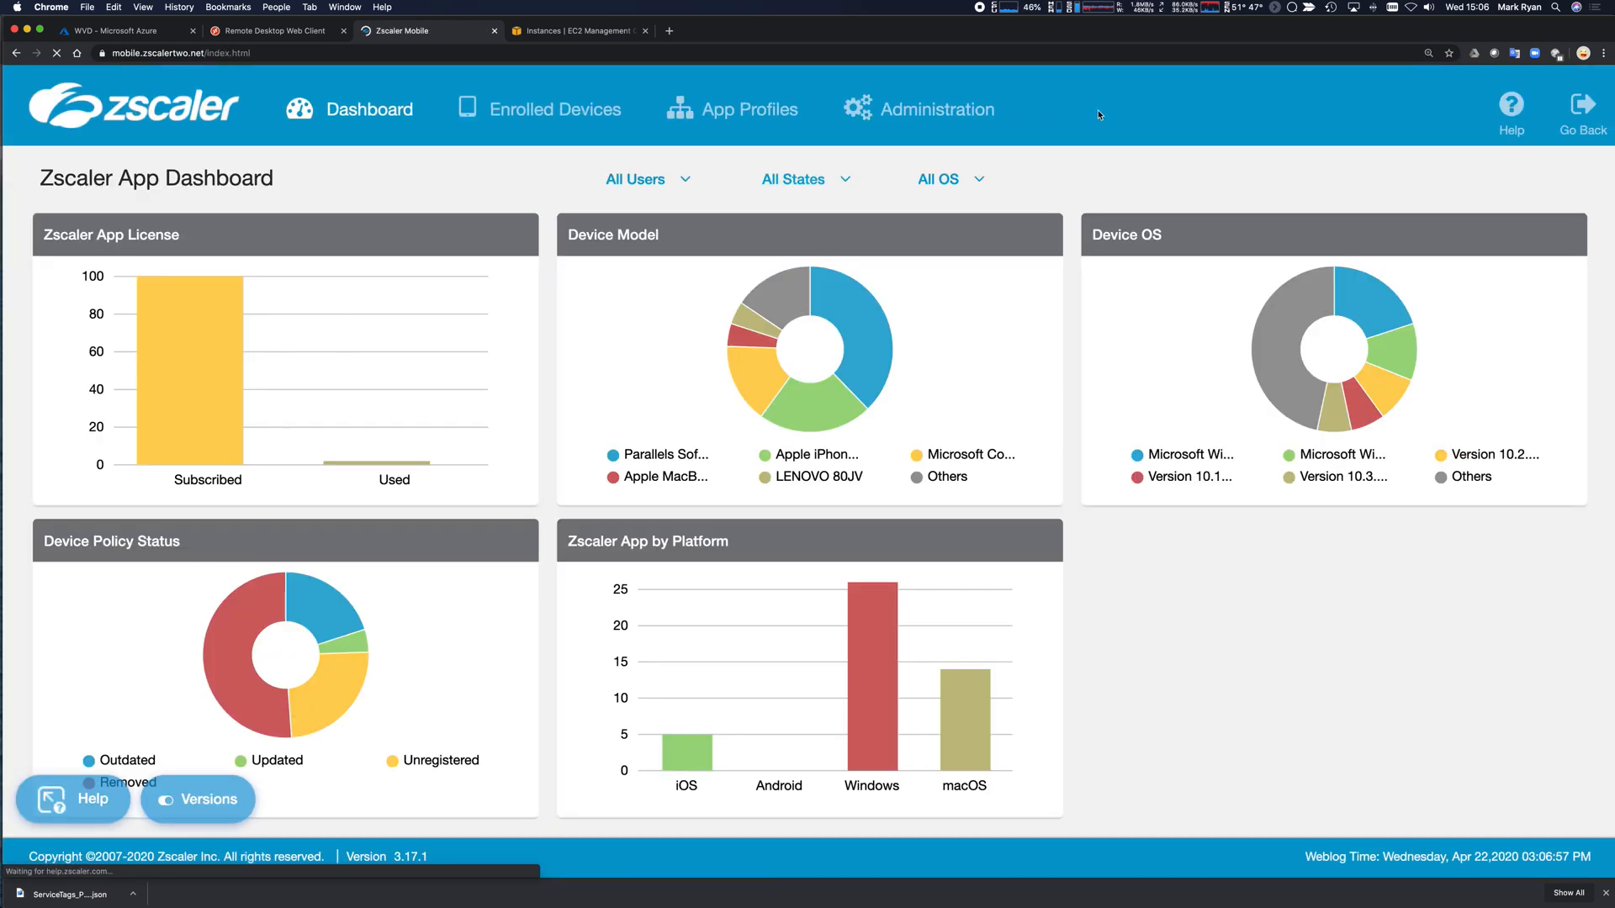
Edit the Welshgeek - Tunnel forwarding profile and expand its Z-Tunnel 2.0 settings showing TLS.
click(894, 109)
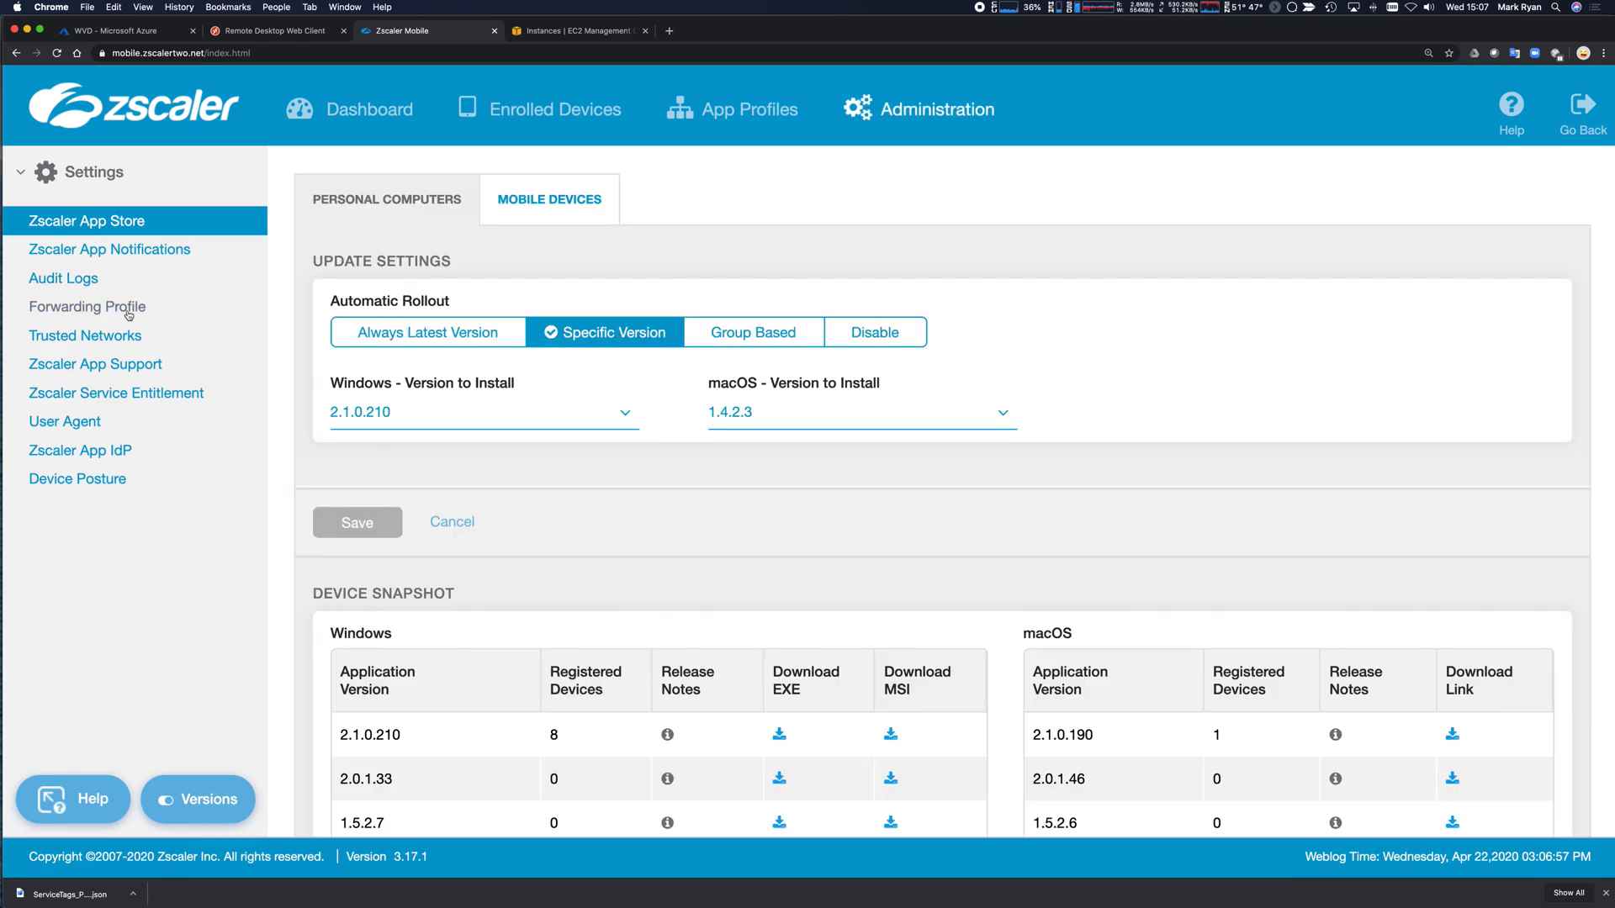
click(125, 309)
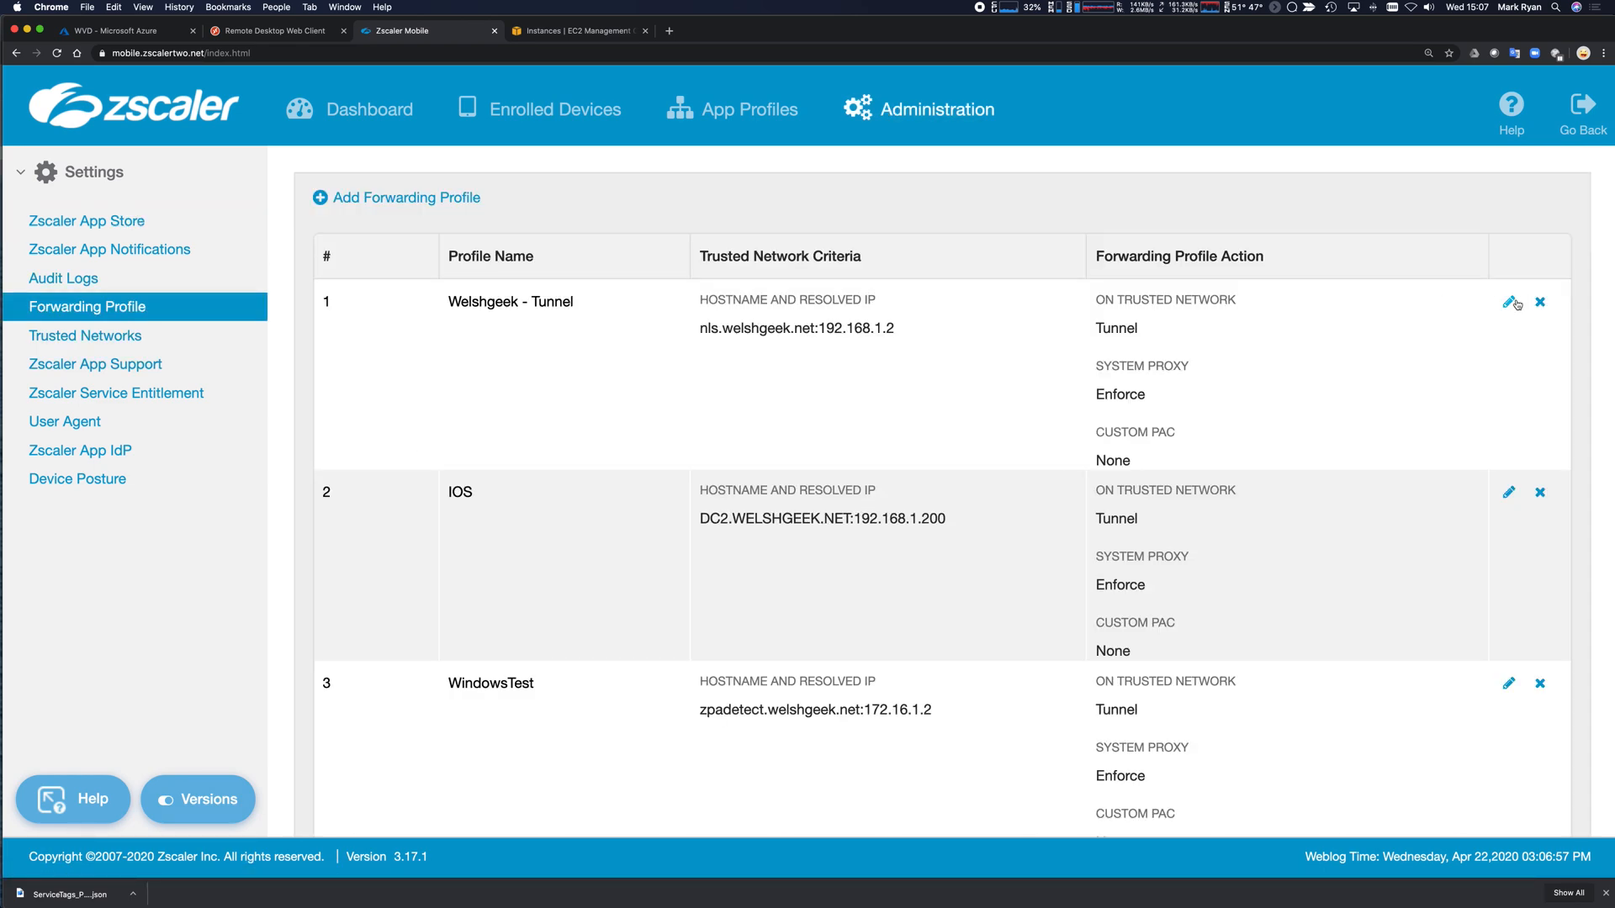
click(1510, 302)
scroll(1002, 526, down, 5)
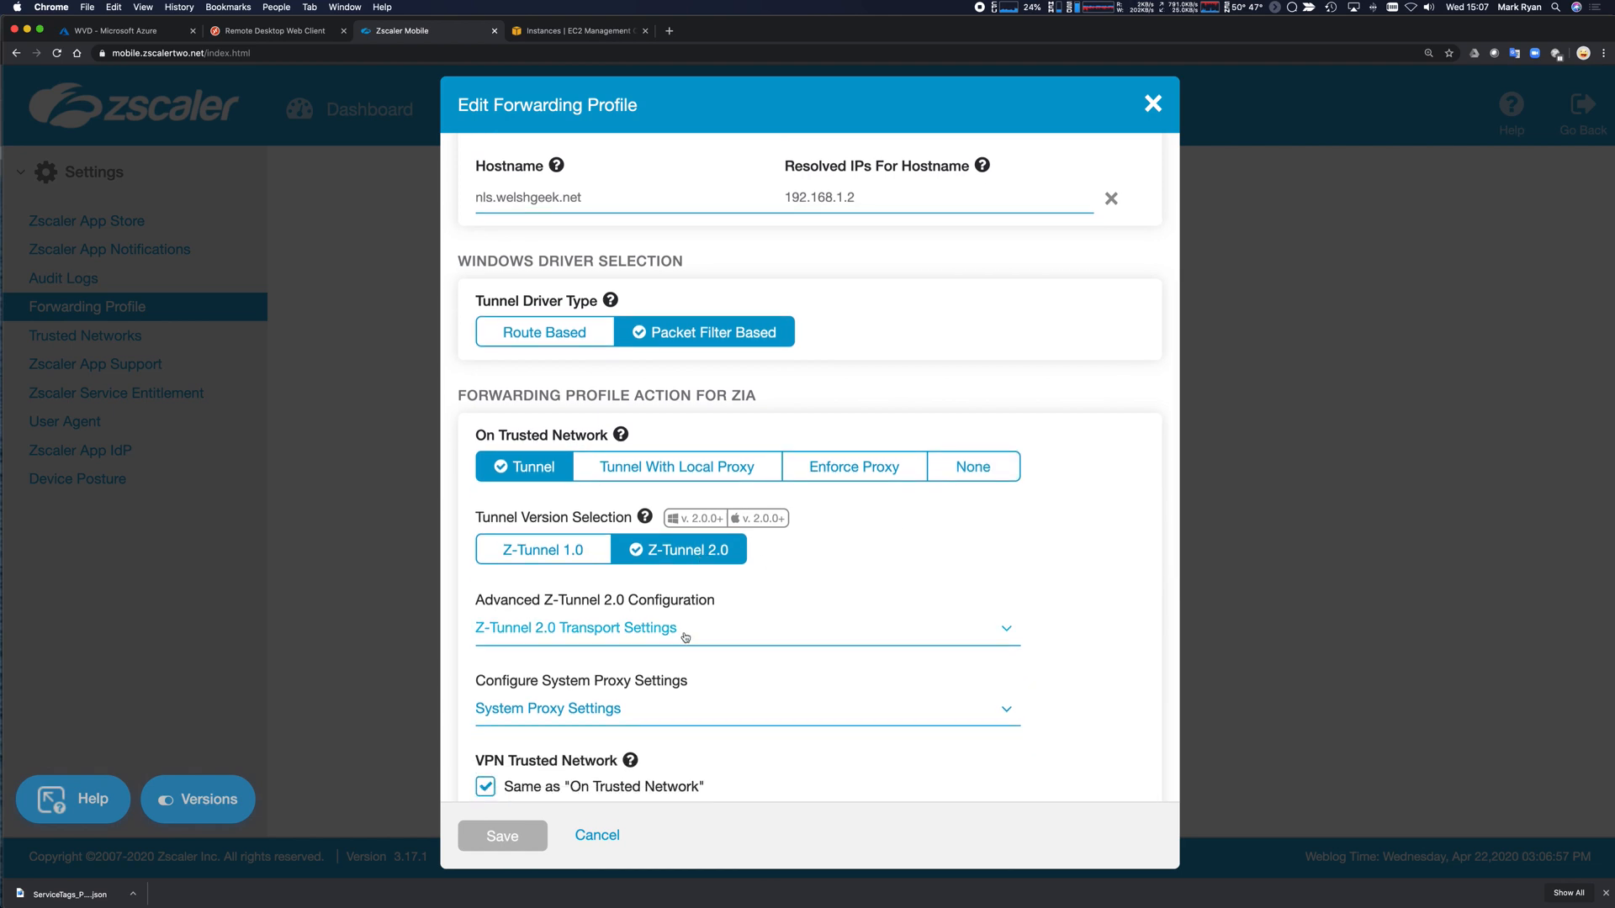
click(684, 638)
scroll(703, 637, down, 4)
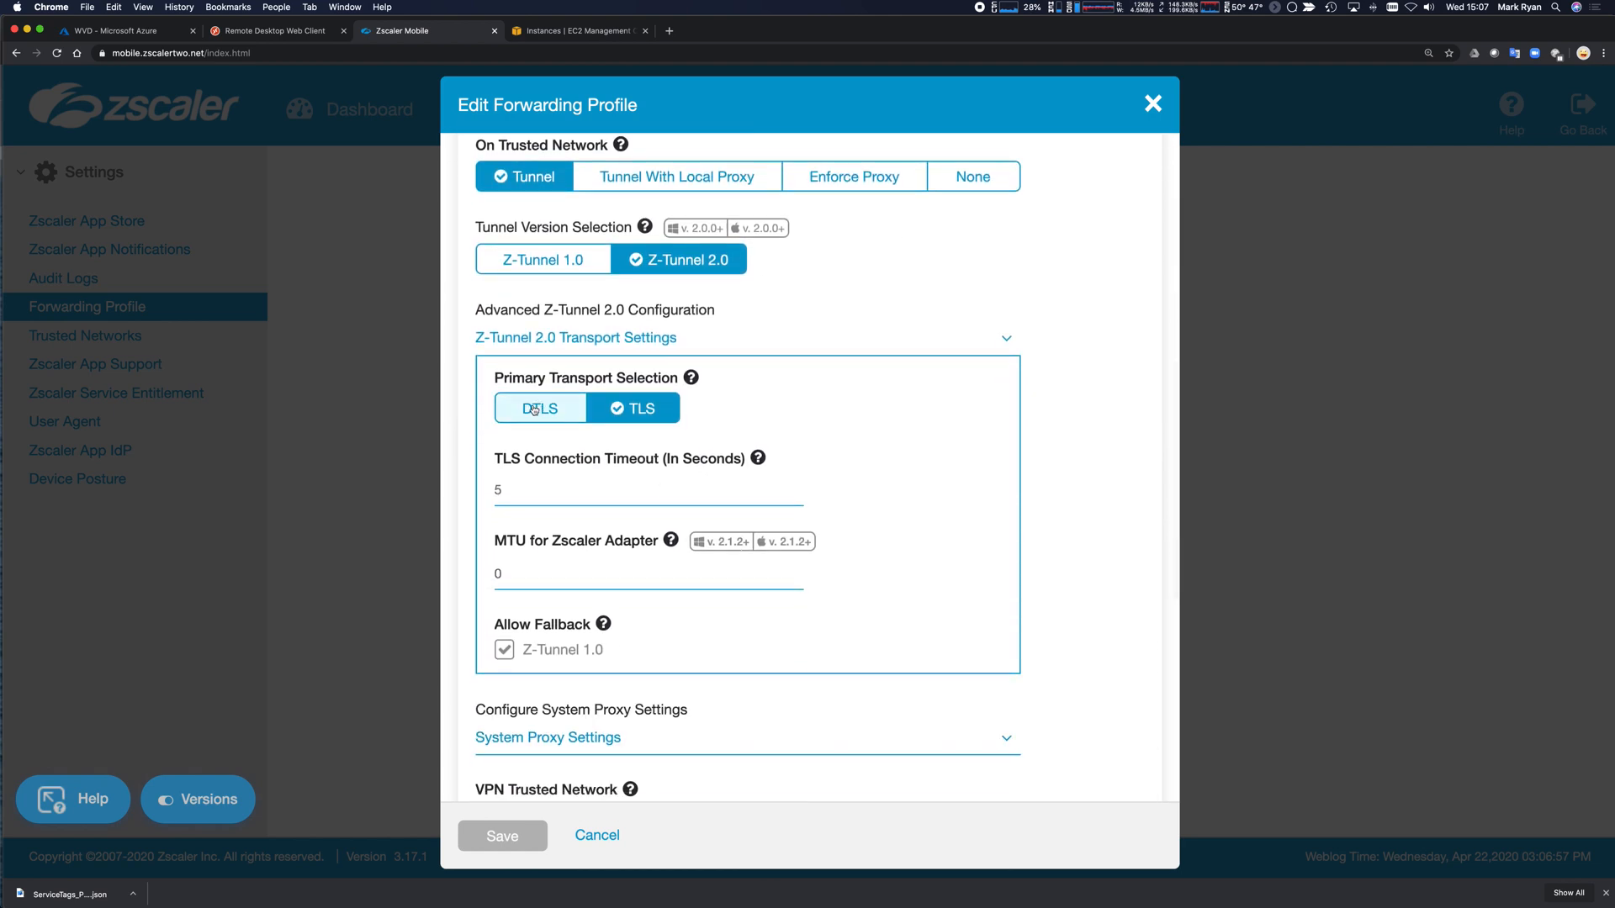
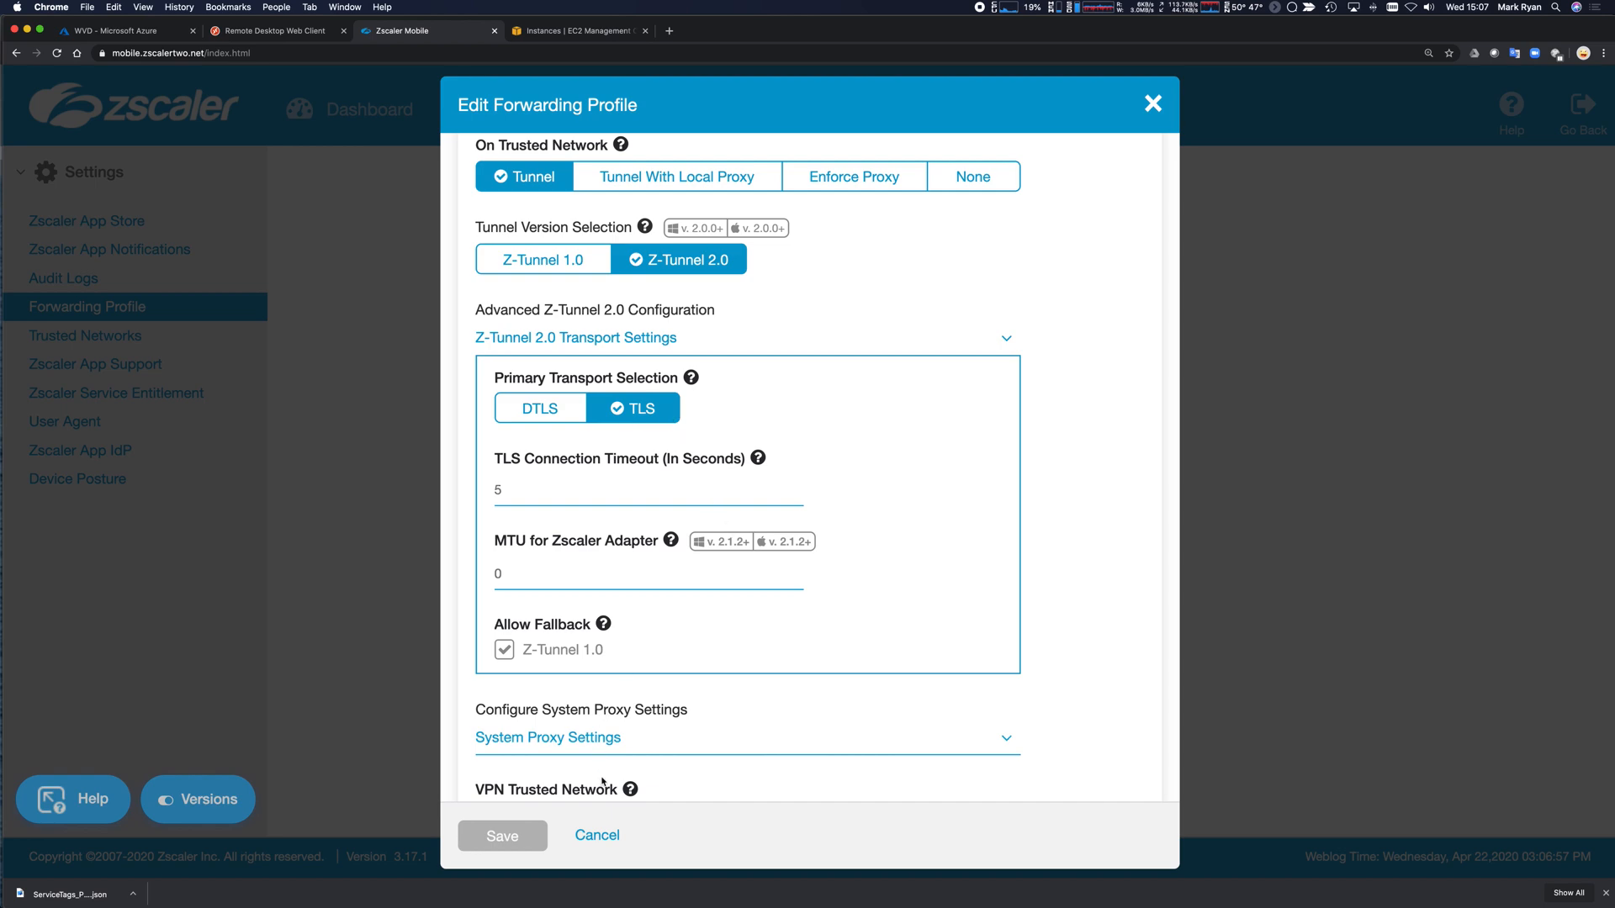
Cancel the forwarding profile edit and go to the Windows app policy list.
click(597, 835)
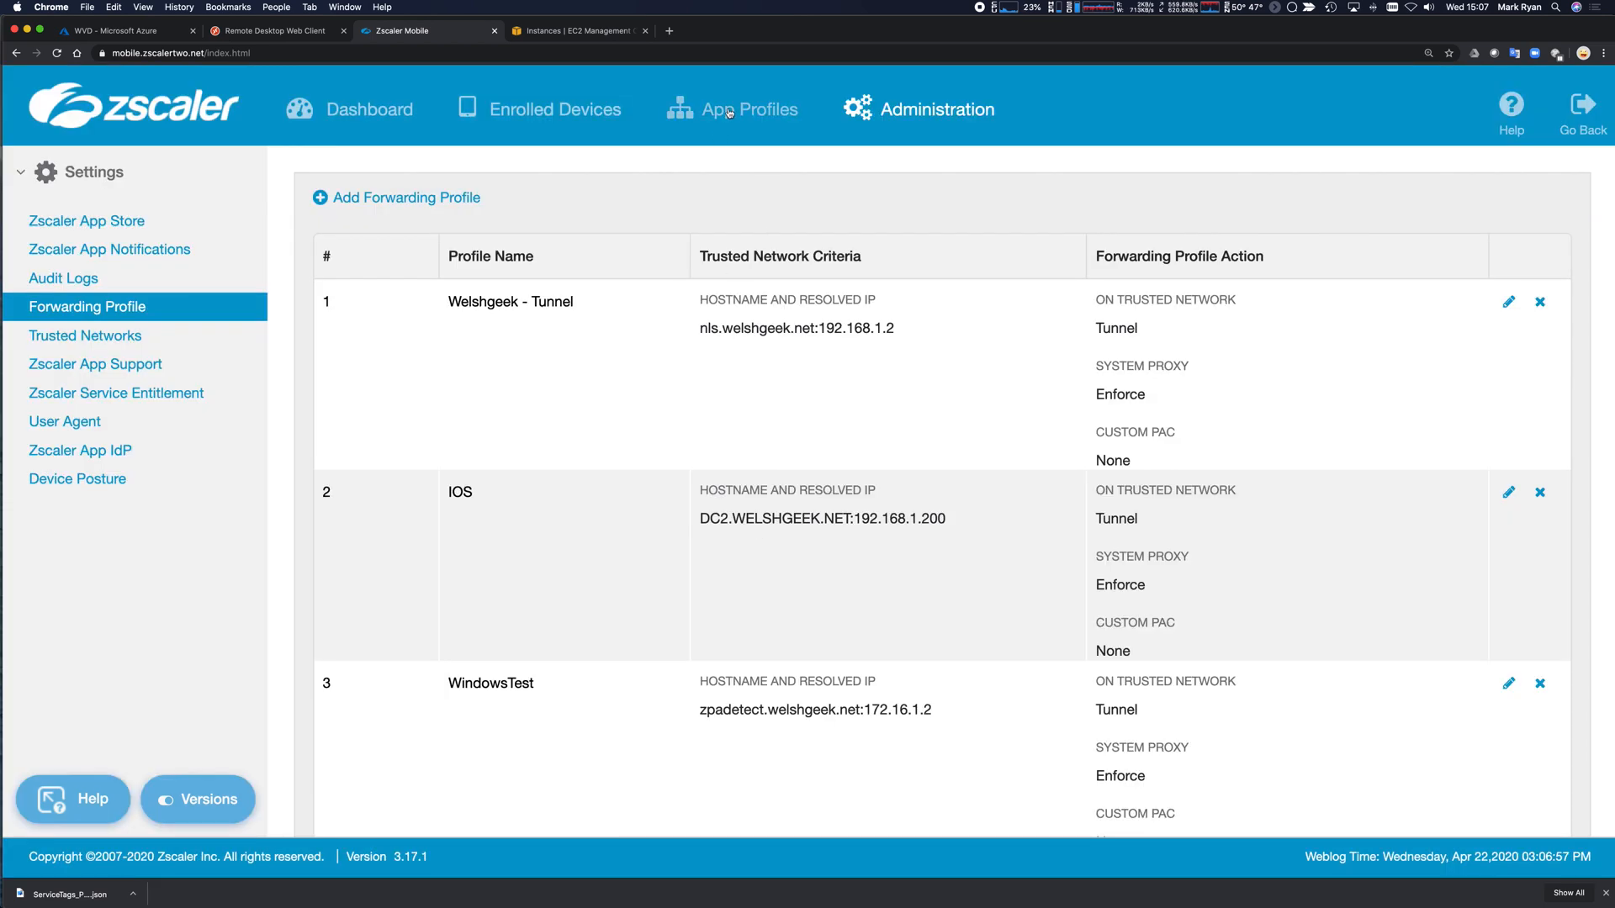
click(679, 108)
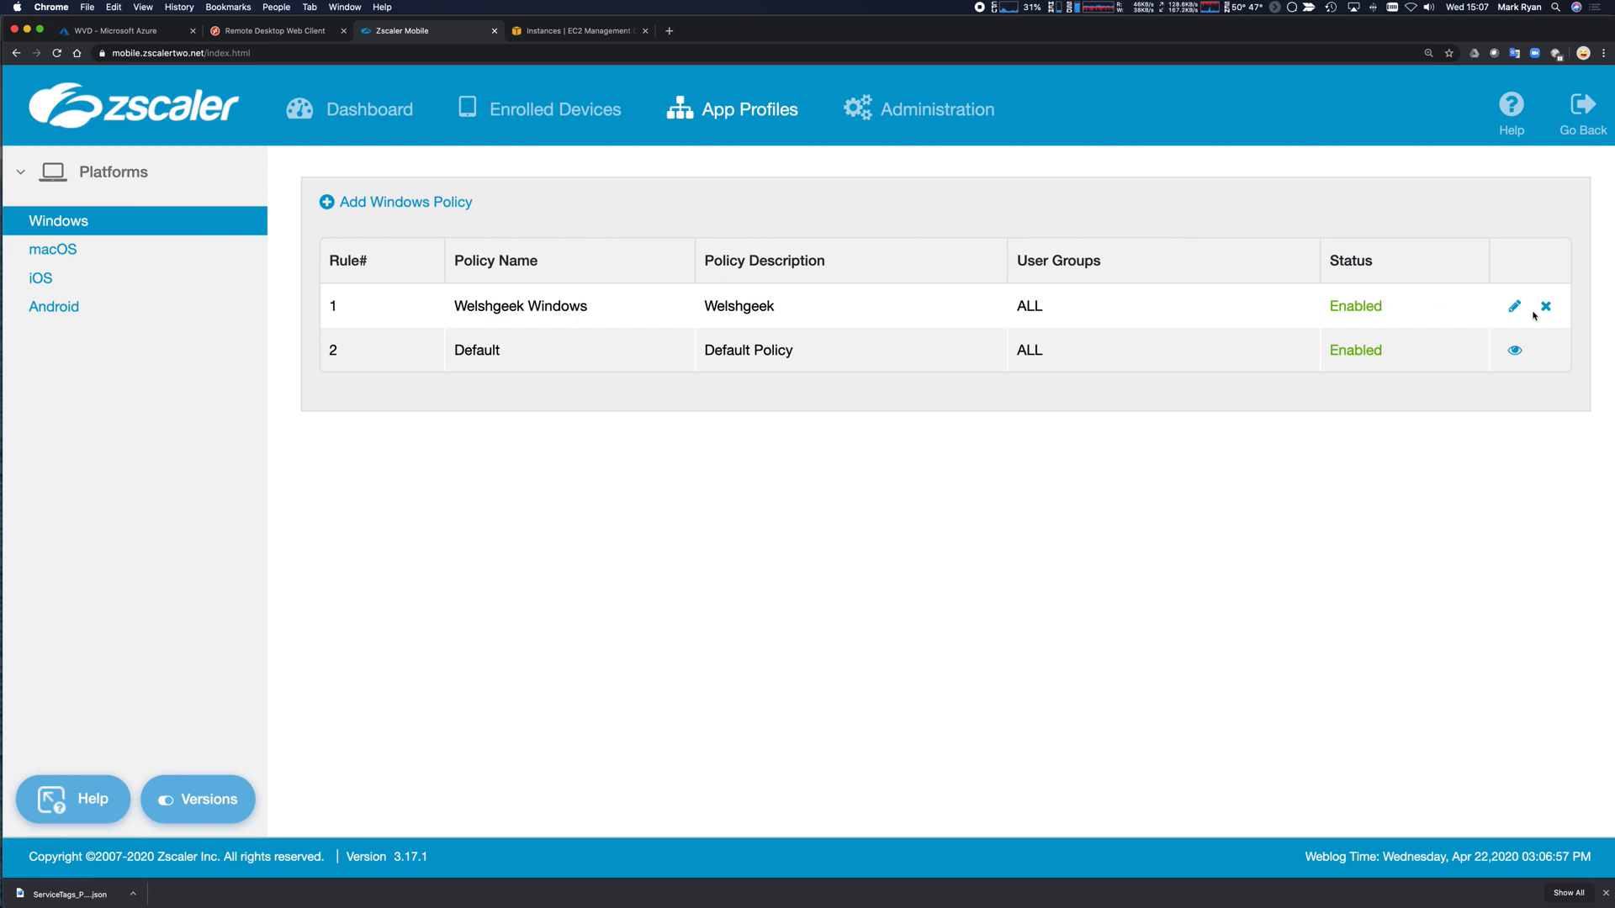
Open the Welshgeek Windows policy and review its Z-Tunnel 2.0 destination exclusions (51.0.0.0/8, 52.0.0.0/8, 104.0.0.0/8).
click(1514, 306)
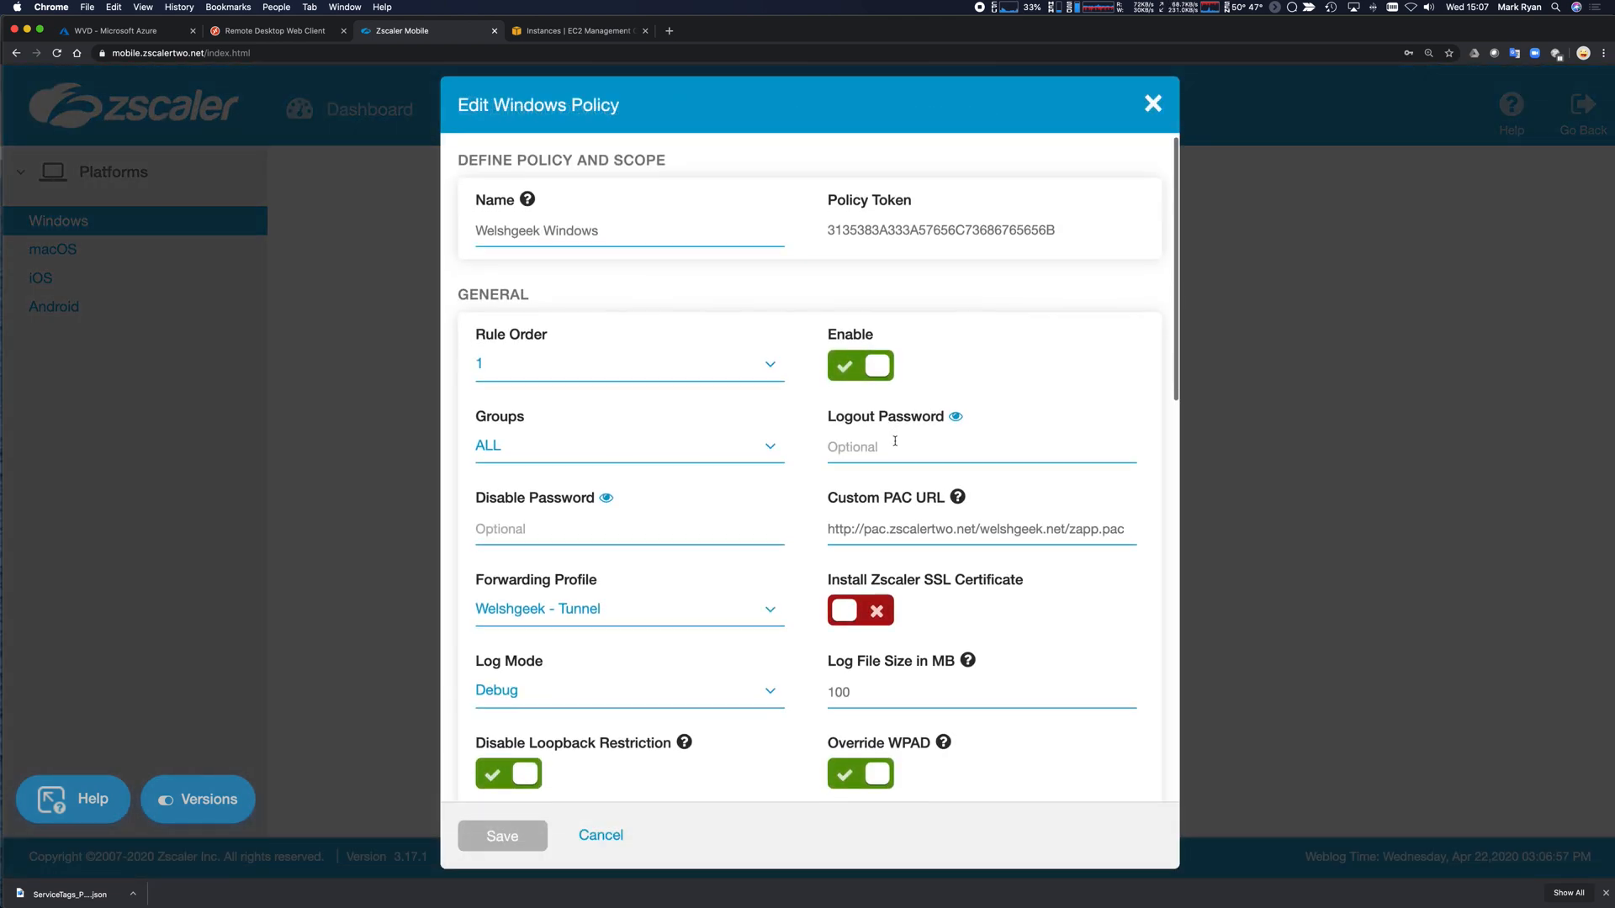
scroll(895, 441, down, 3)
scroll(895, 444, down, 15)
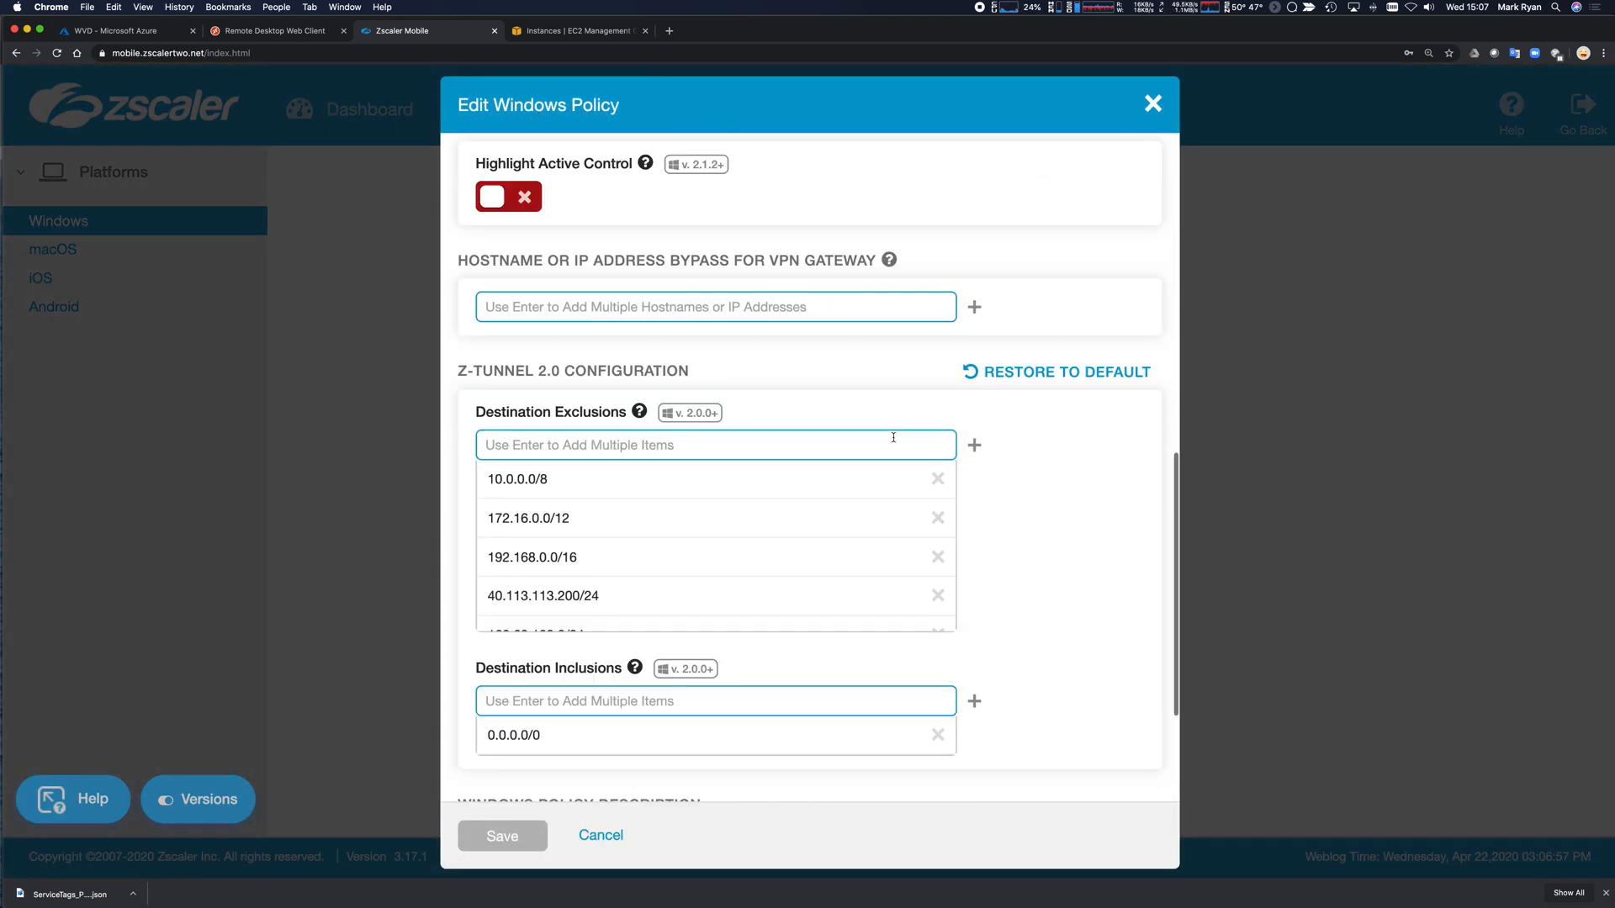
scroll(1028, 462, down, 3)
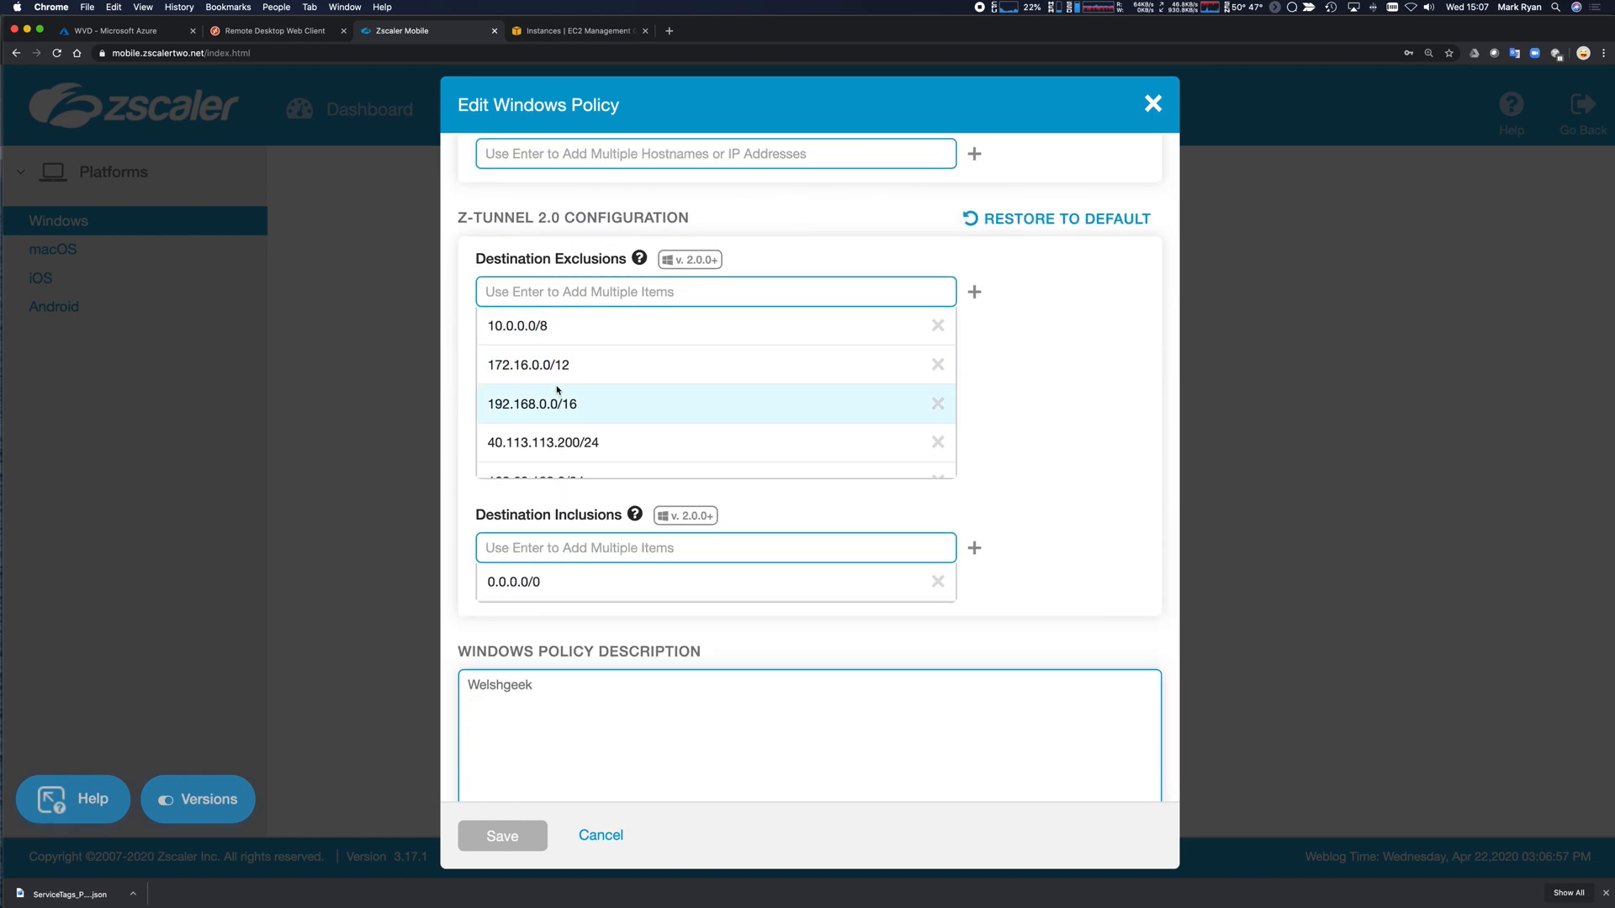
scroll(557, 385, down, 2)
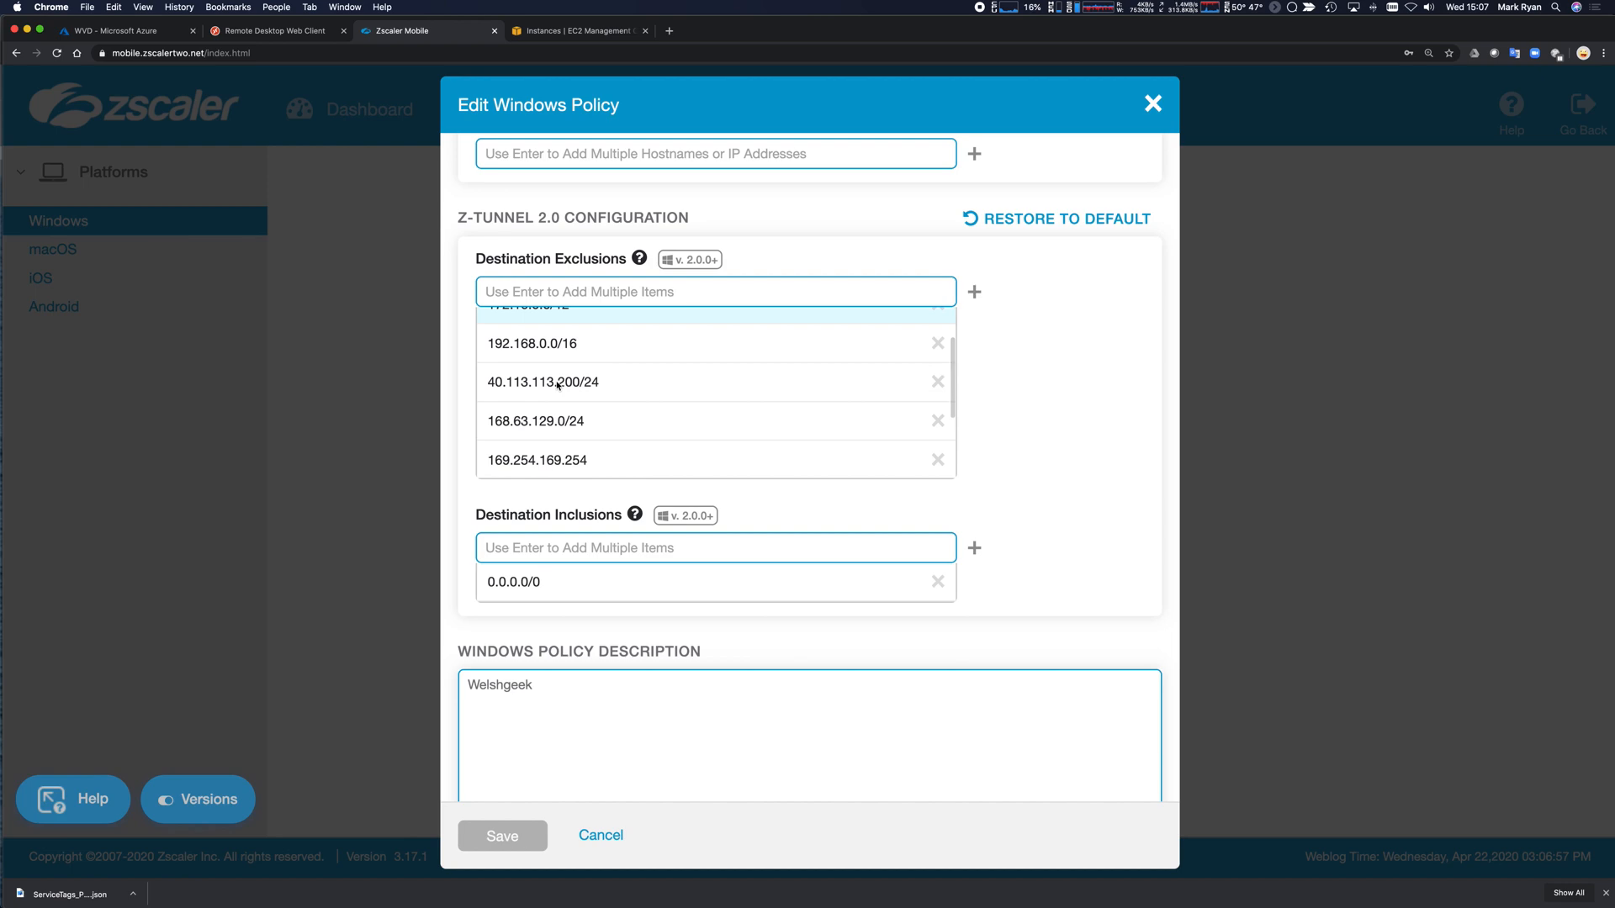
scroll(557, 386, down, 1)
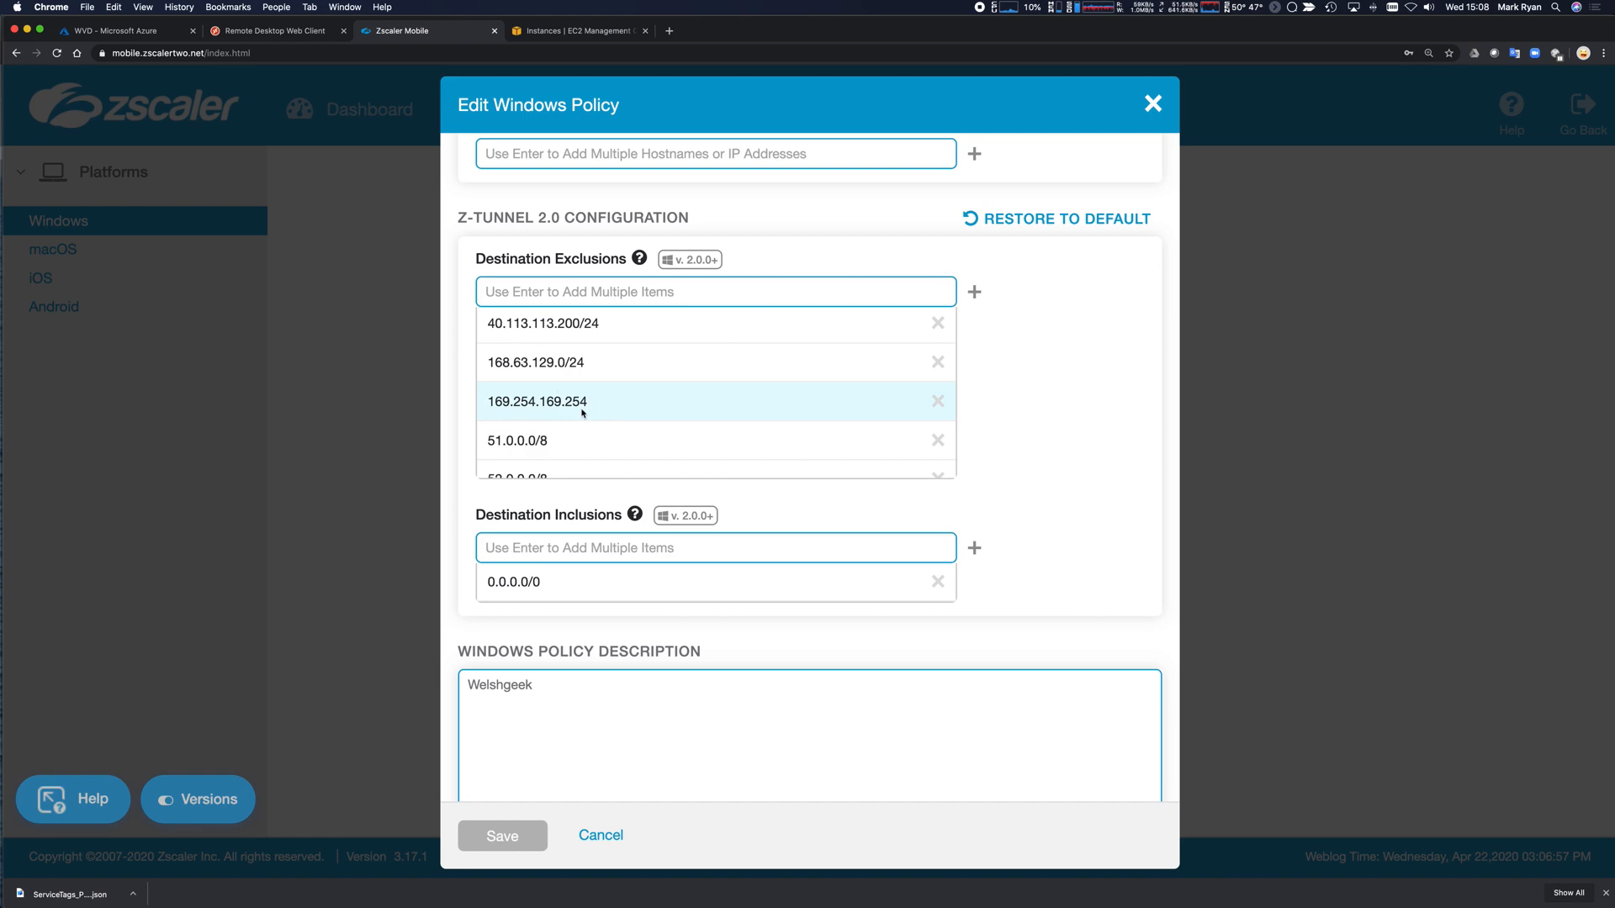
scroll(582, 413, down, 2)
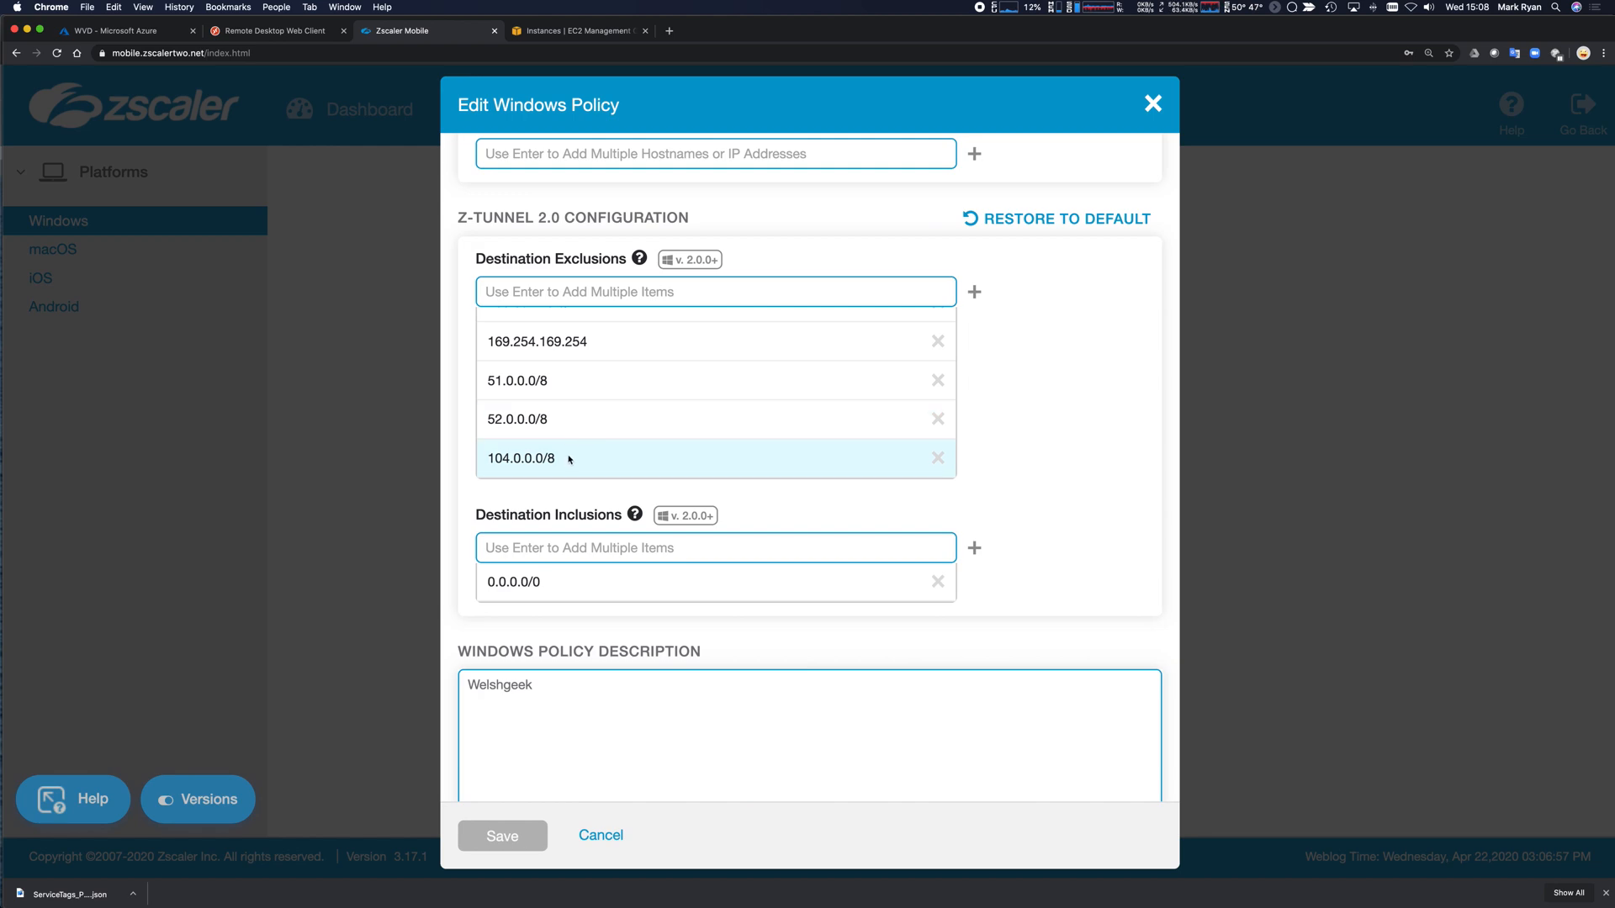
Stay in the browser and show Chrome's recent downloads list.
key(super+Tab)
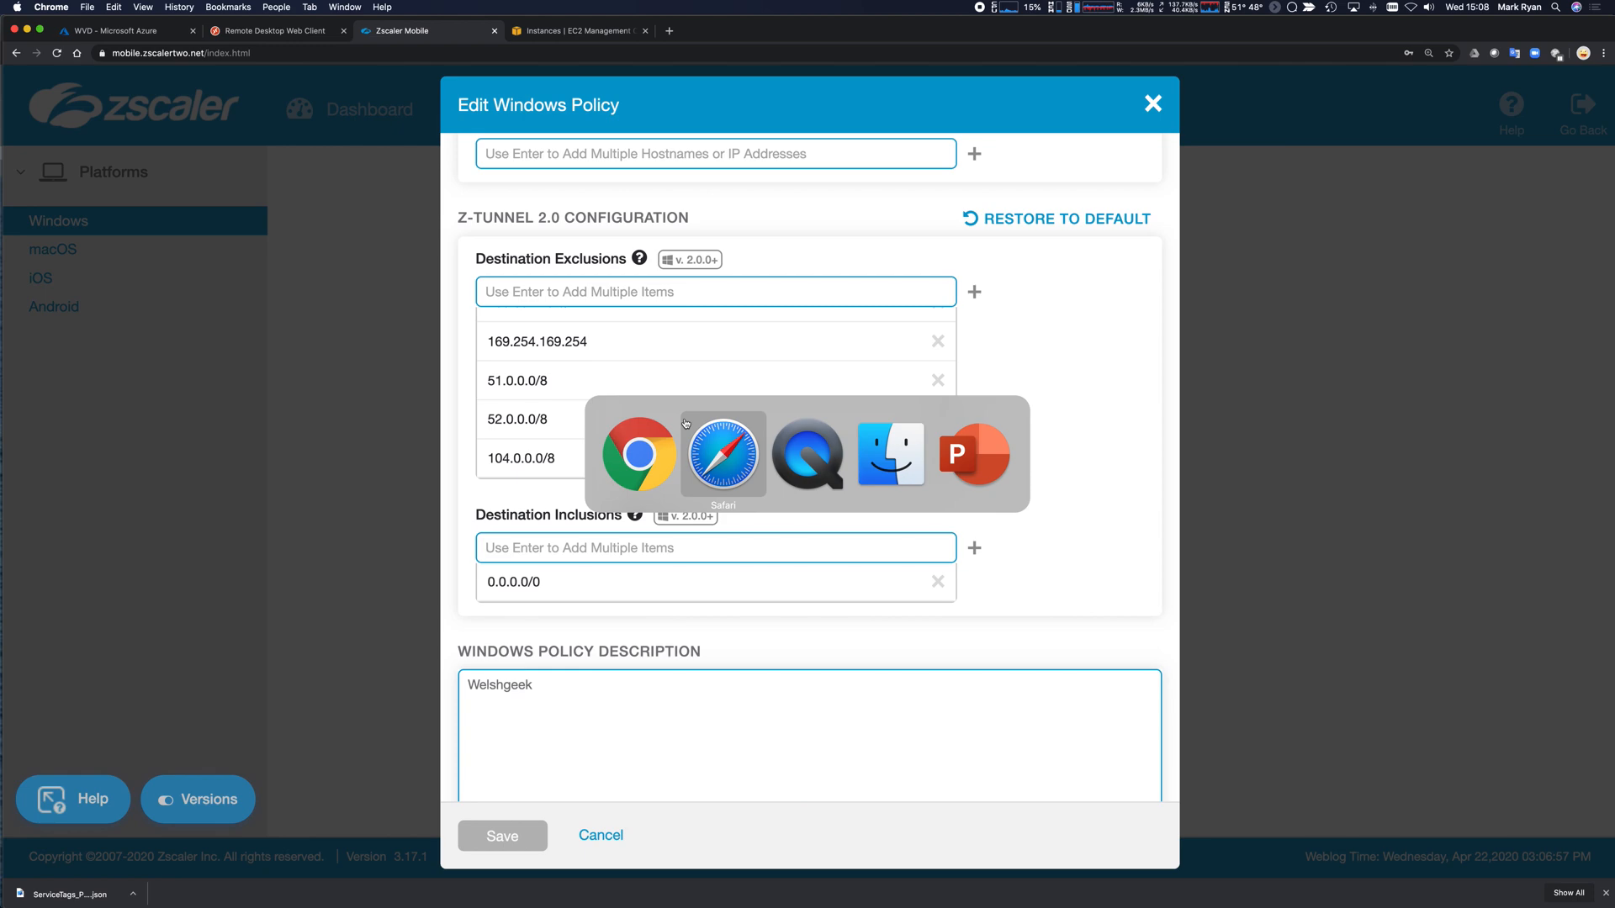
key(super+shift+Tab)
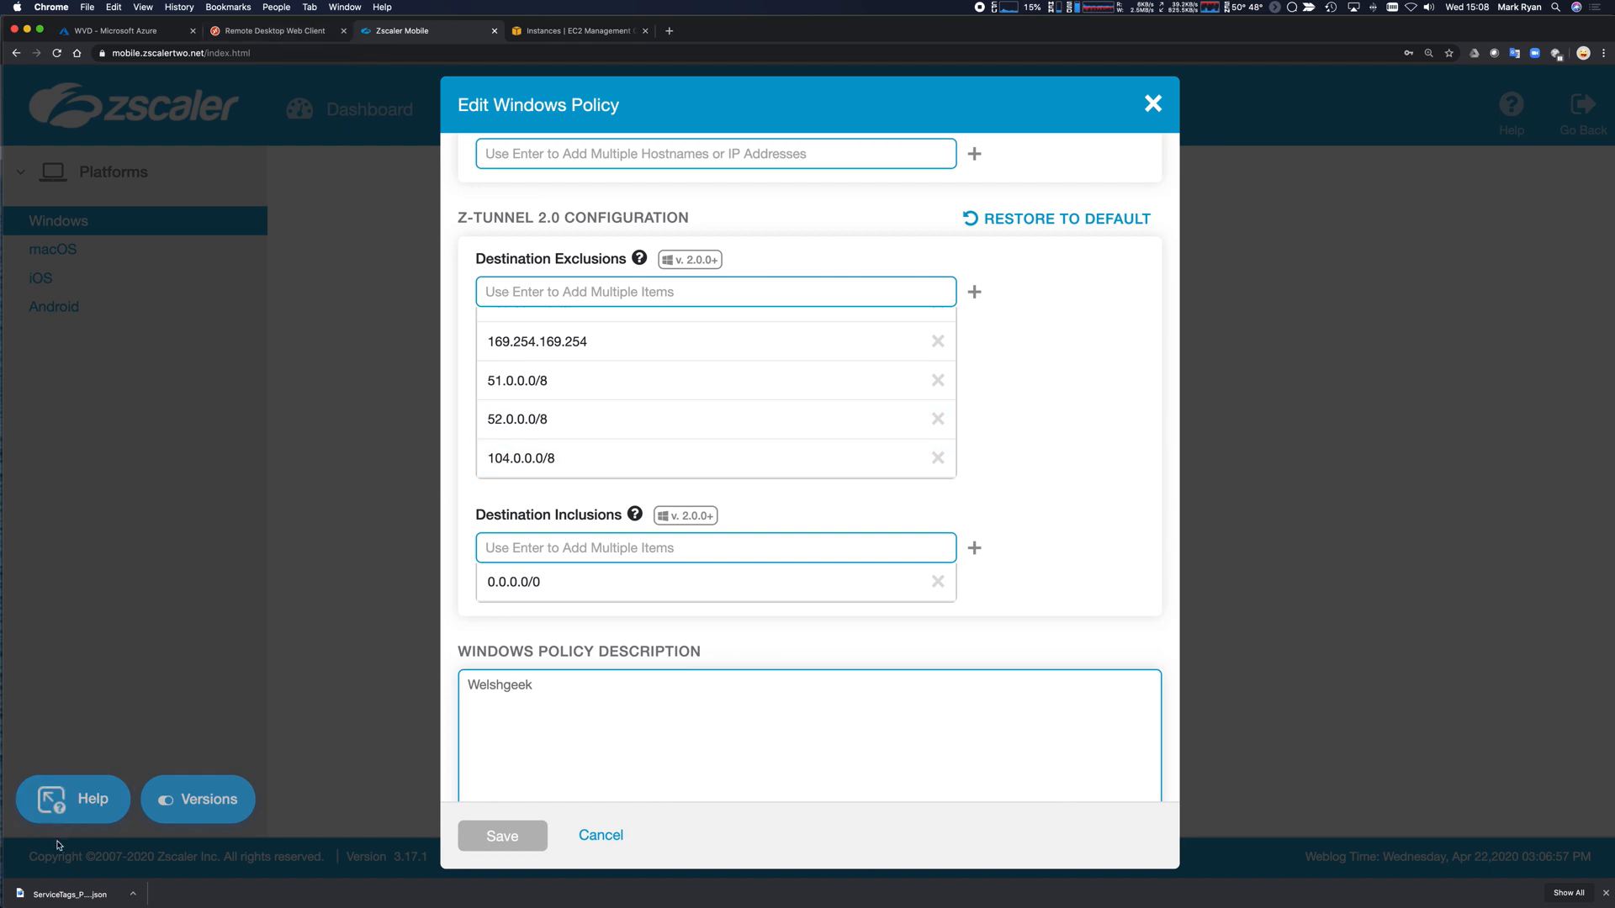
click(1386, 881)
Close the downloads list and launch Sublime Text from the launcher with 'subl'.
click(1383, 883)
key(alt+space)
text(subl)
key(Return)
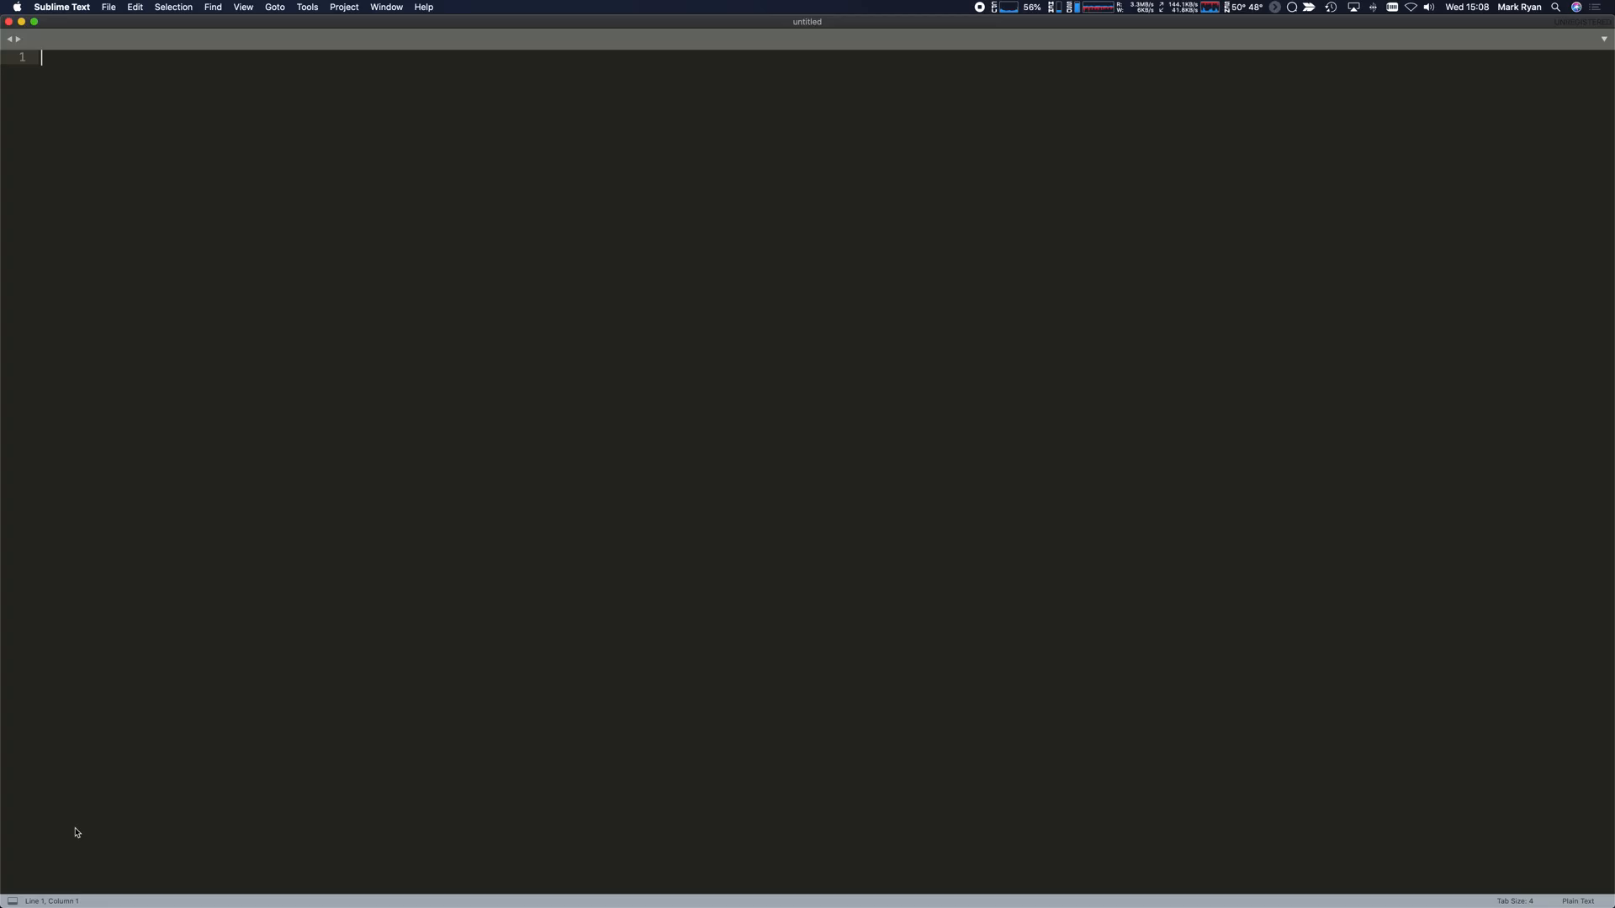
Open the downloaded ServiceTags_Public_20200420.json in Sublime Text and browse its address prefixes.
key(super+Tab)
key(super+Tab)
drag(63, 895, 363, 548)
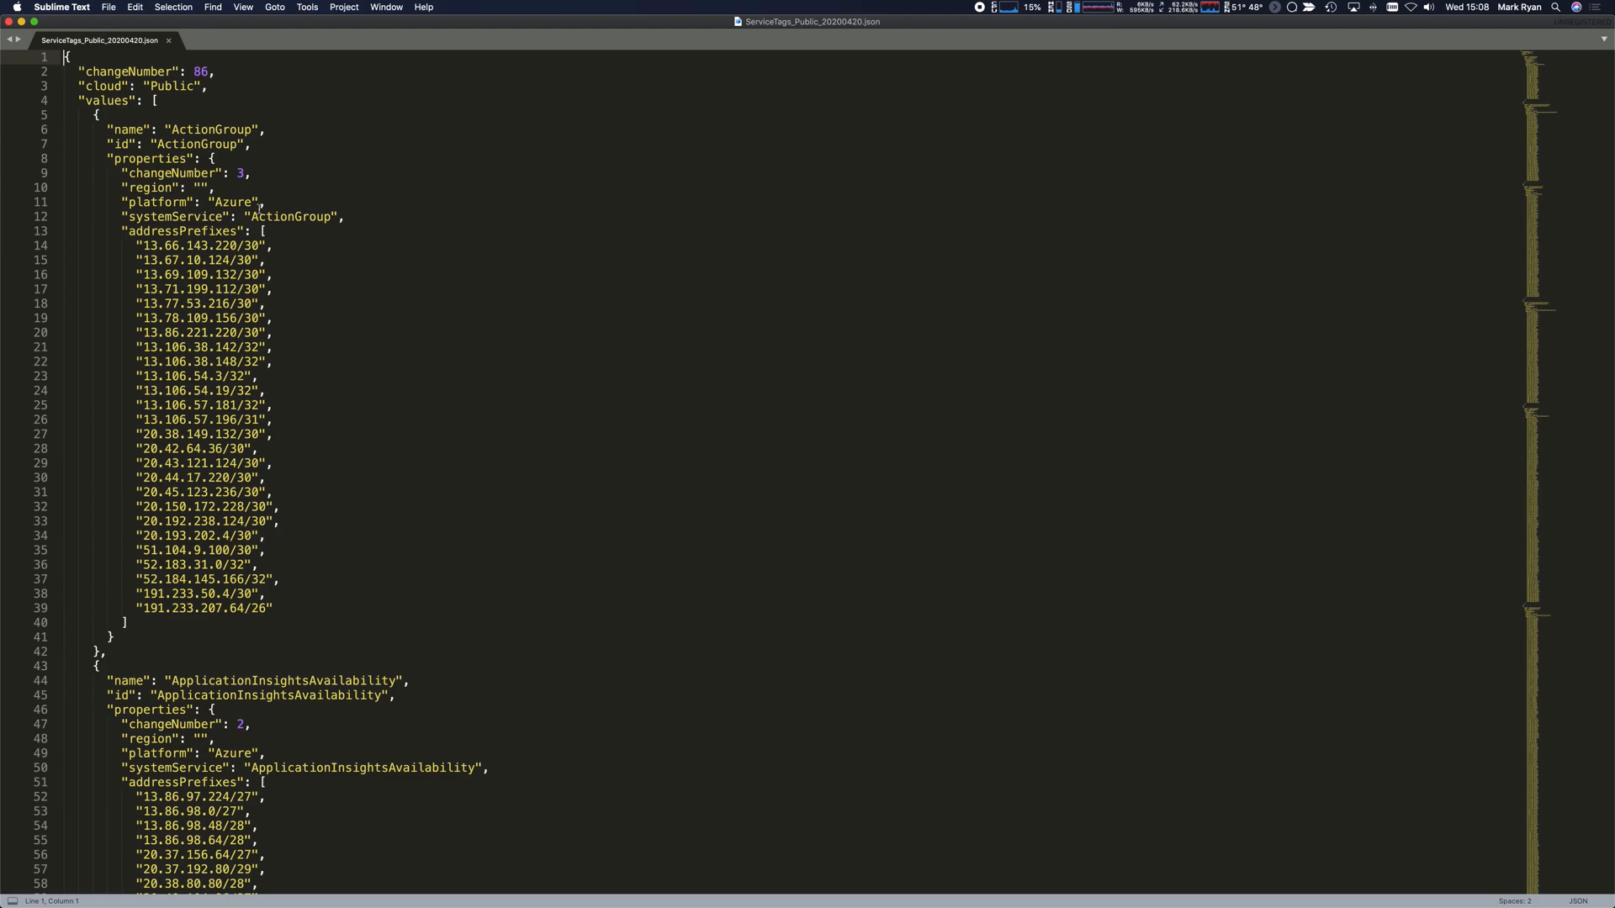
click(386, 260)
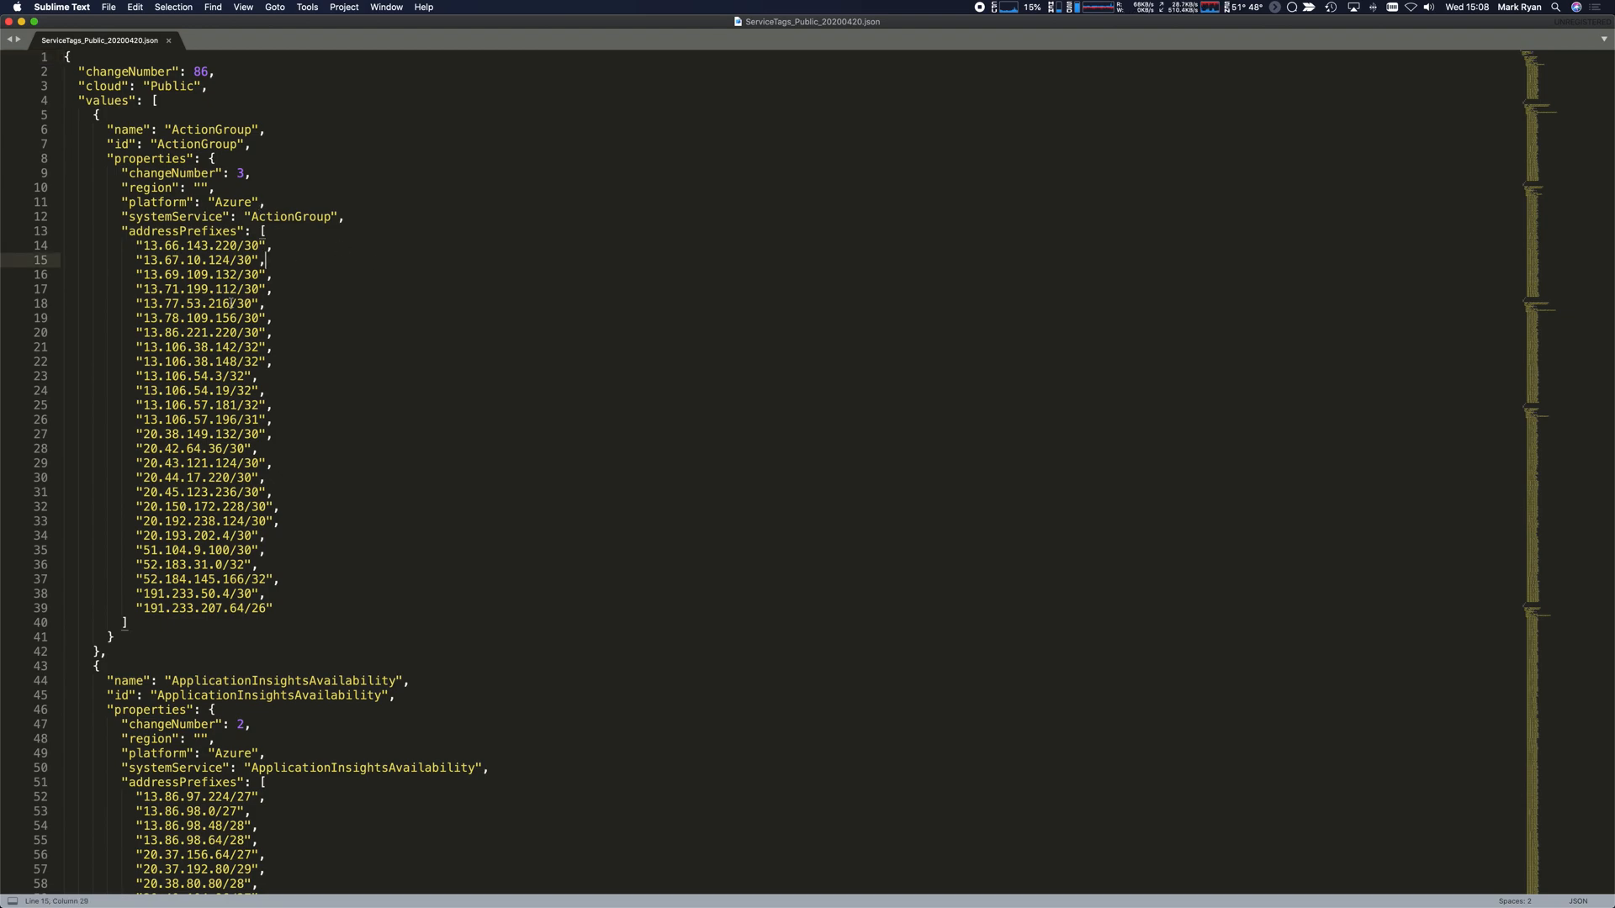
scroll(468, 244, down, 20)
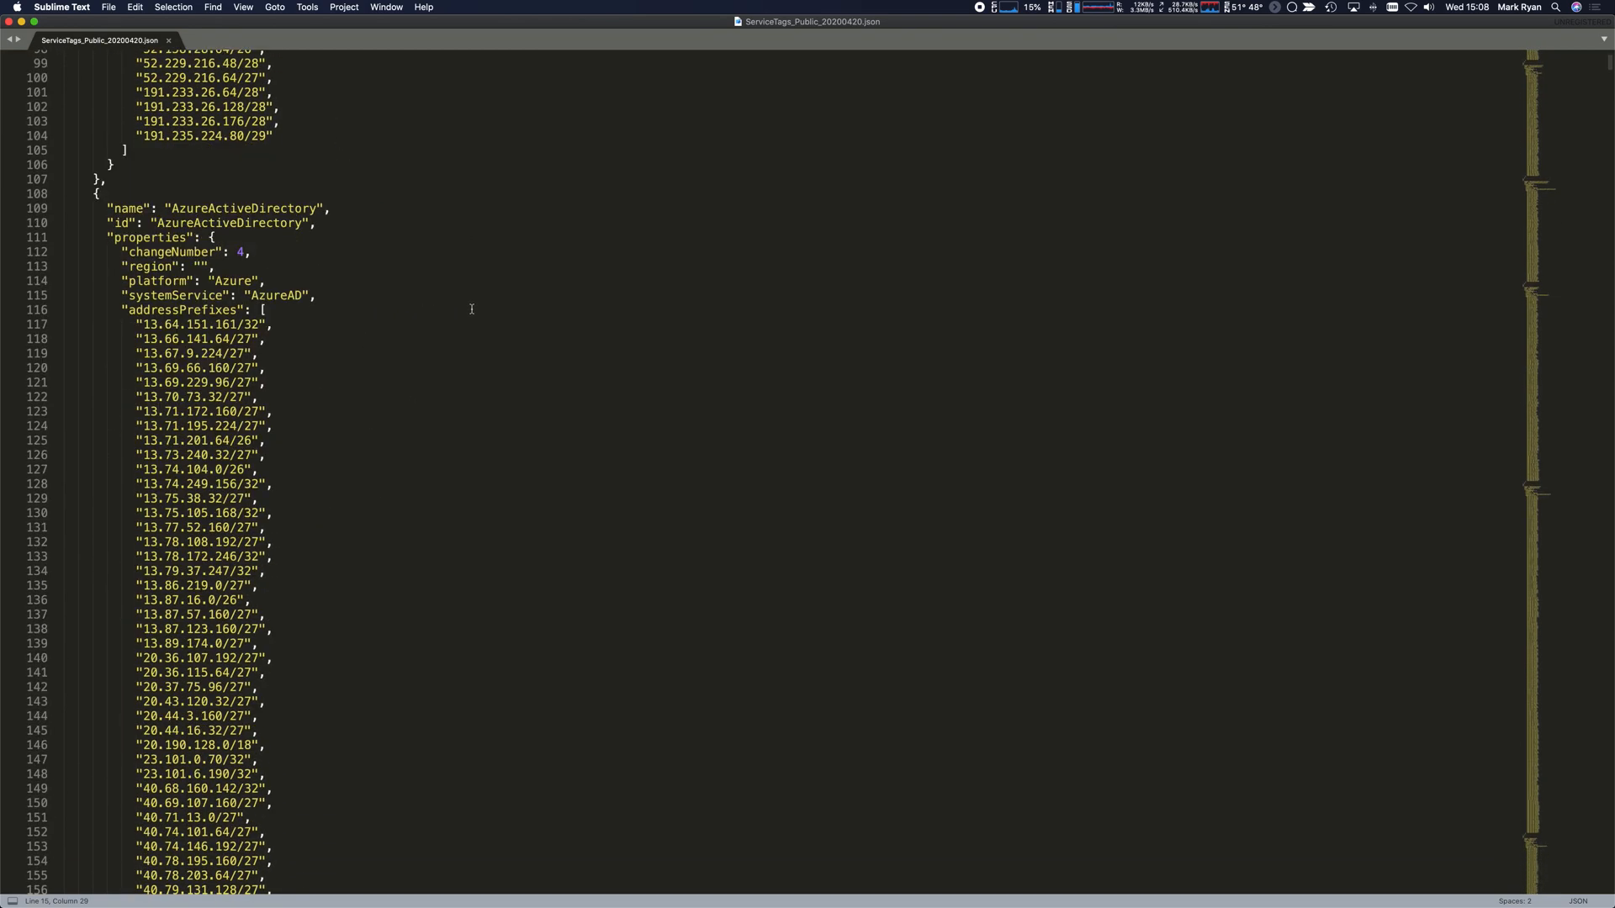
Search the service-tags file for 'uksouth', stepping through UK South ranges including AppService.UKSouth, then return to Chrome.
key(super+f)
text(u)
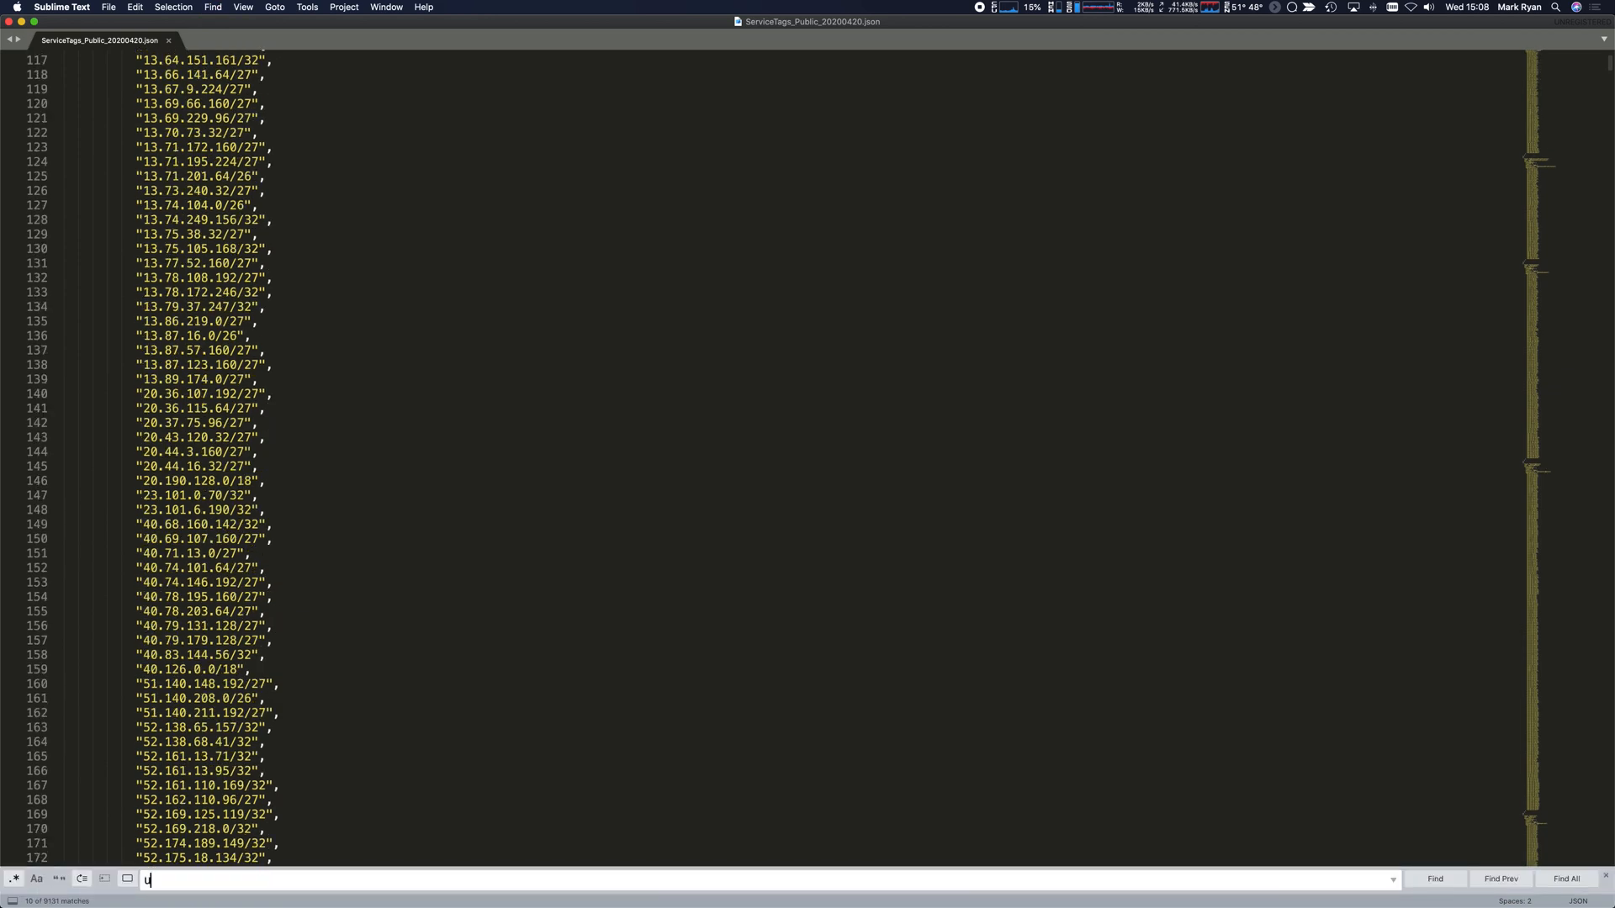
text(ksounth)
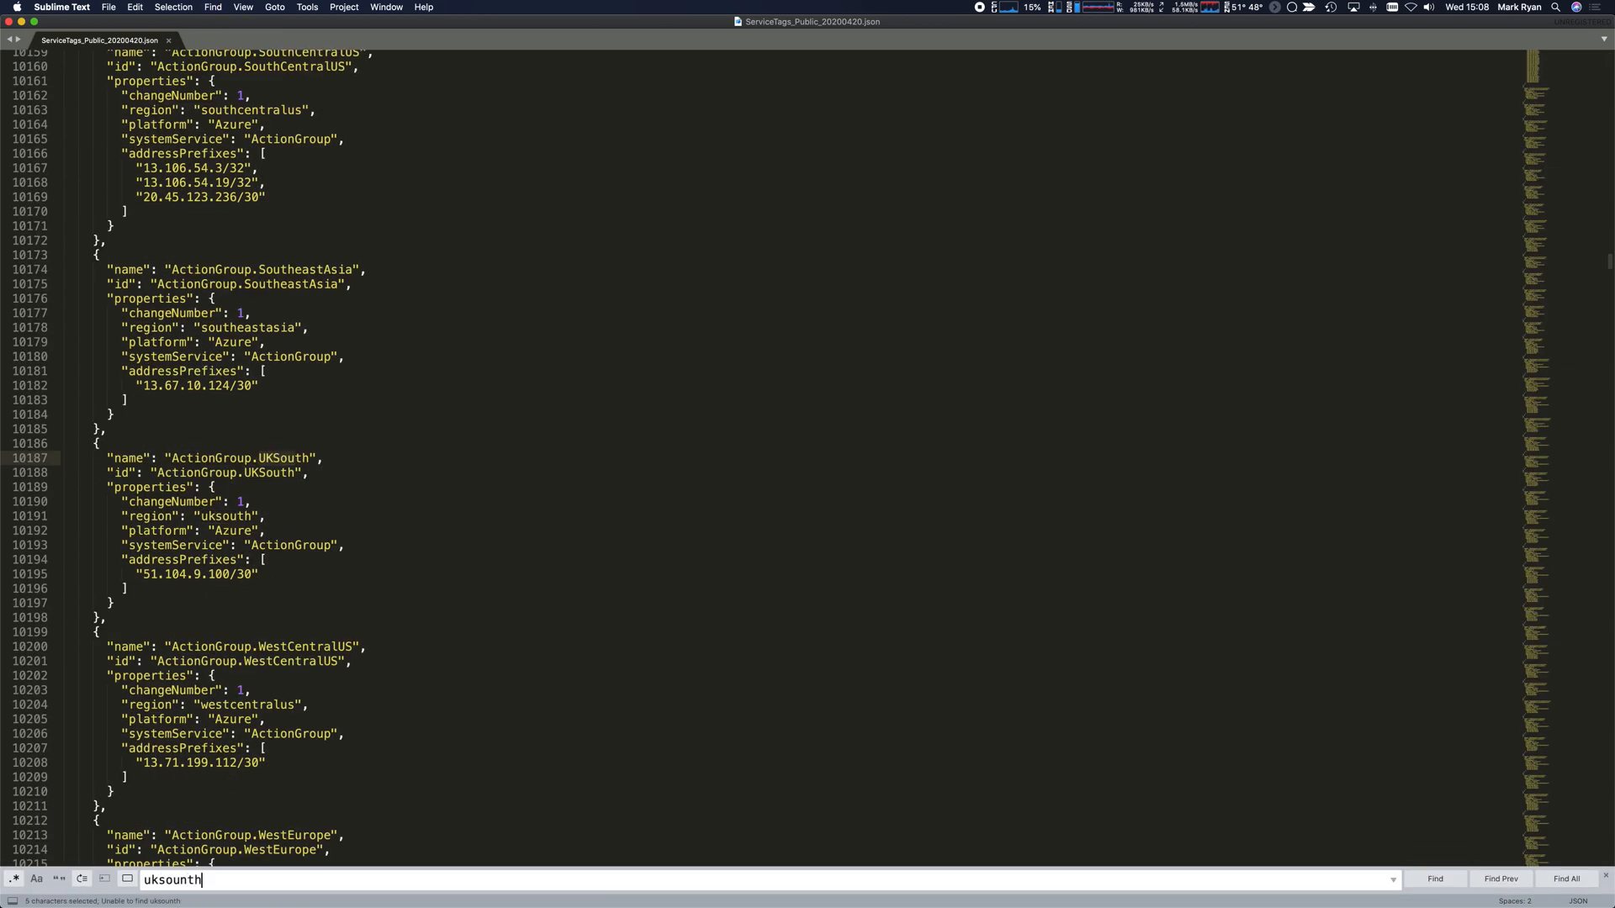
key(BackSpace)
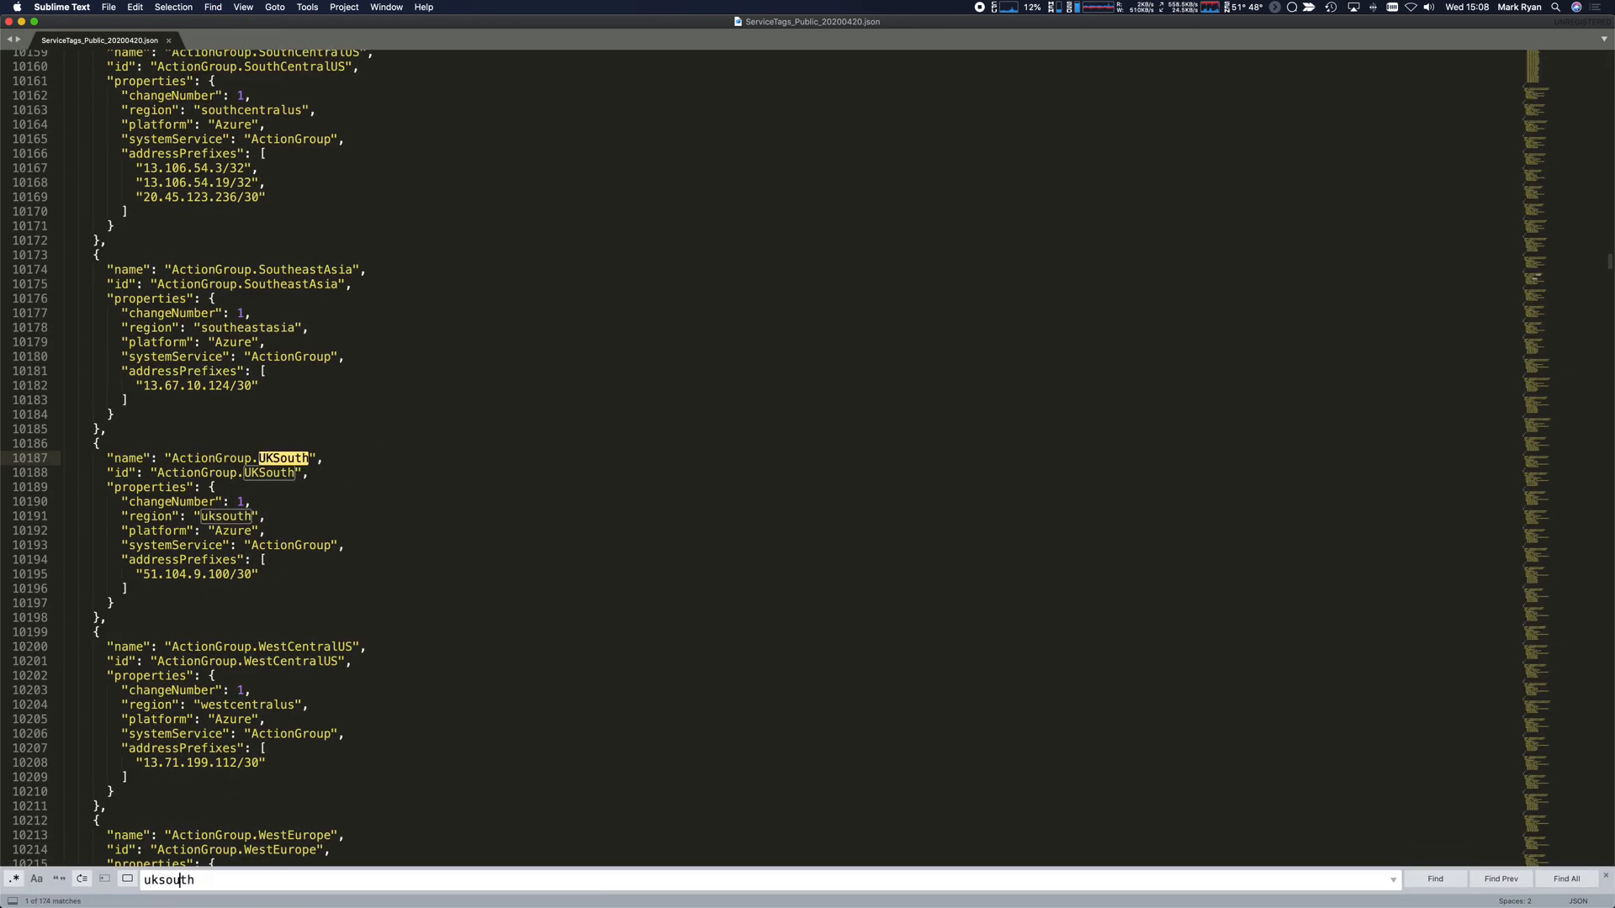
key(super+g)
key(super+g)
key(super+g)
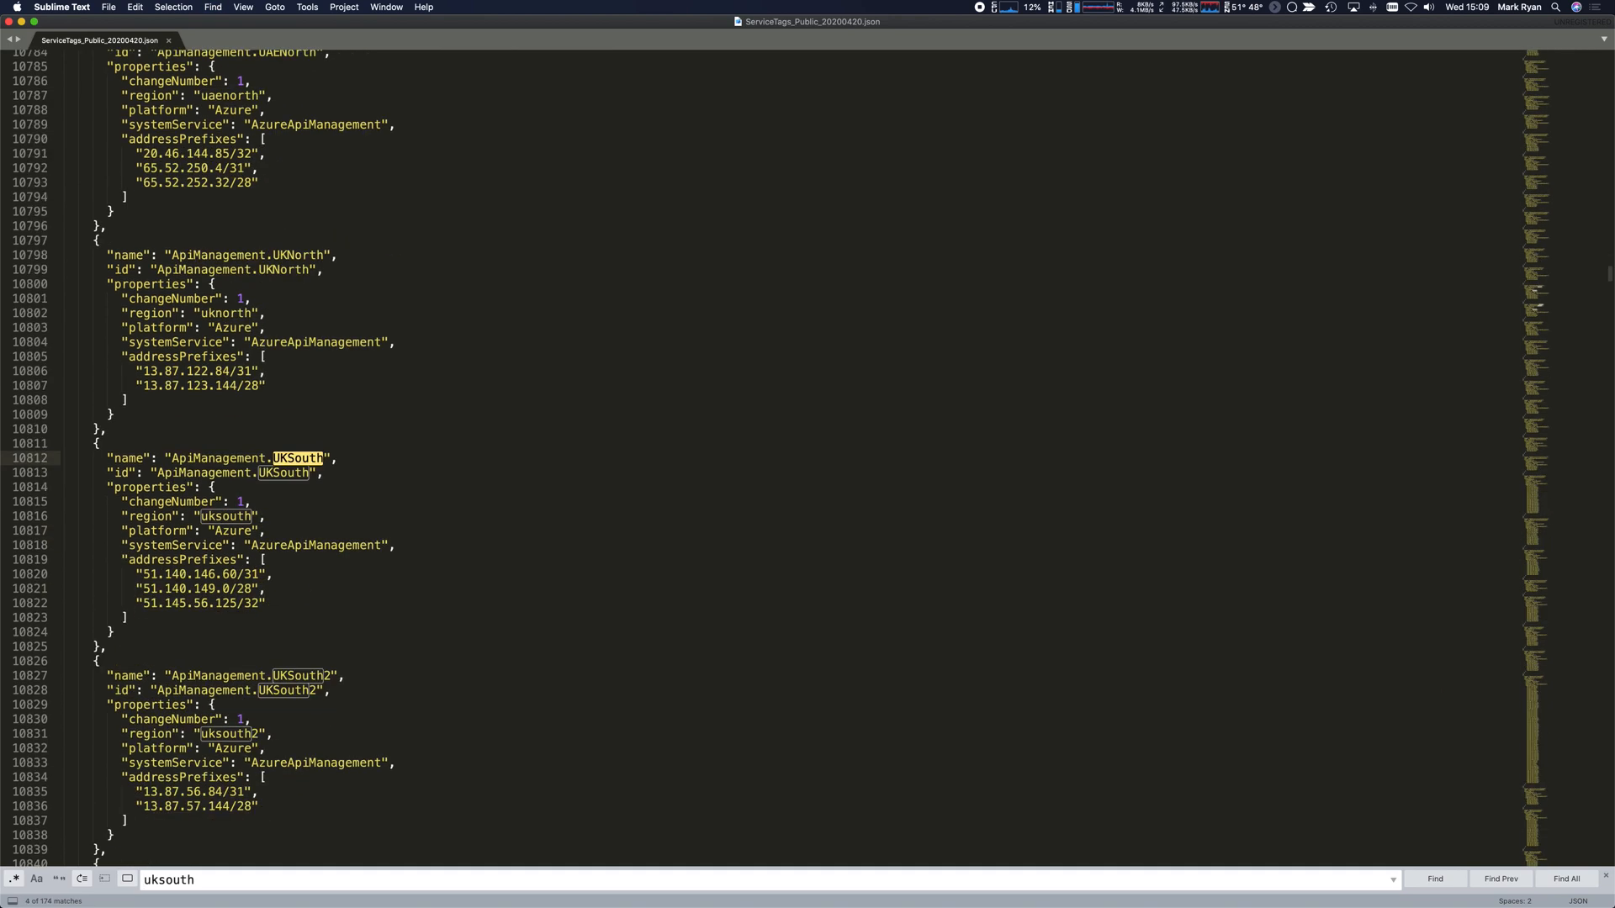
key(super+g)
key(super+g)
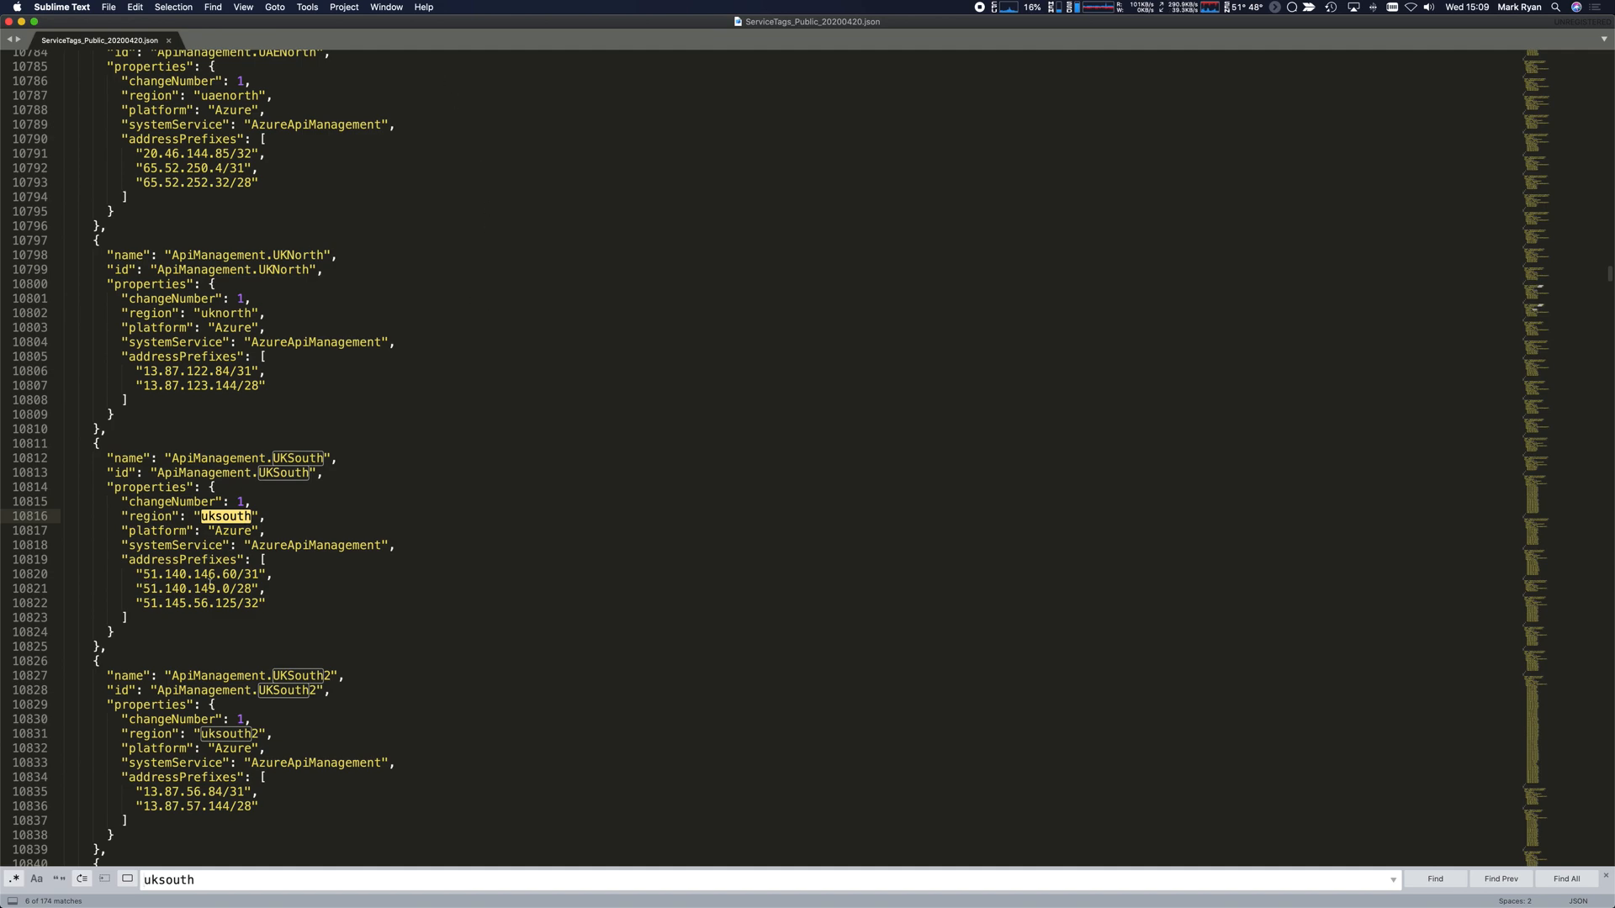
key(super+g)
key(super+g)
key(super+g)
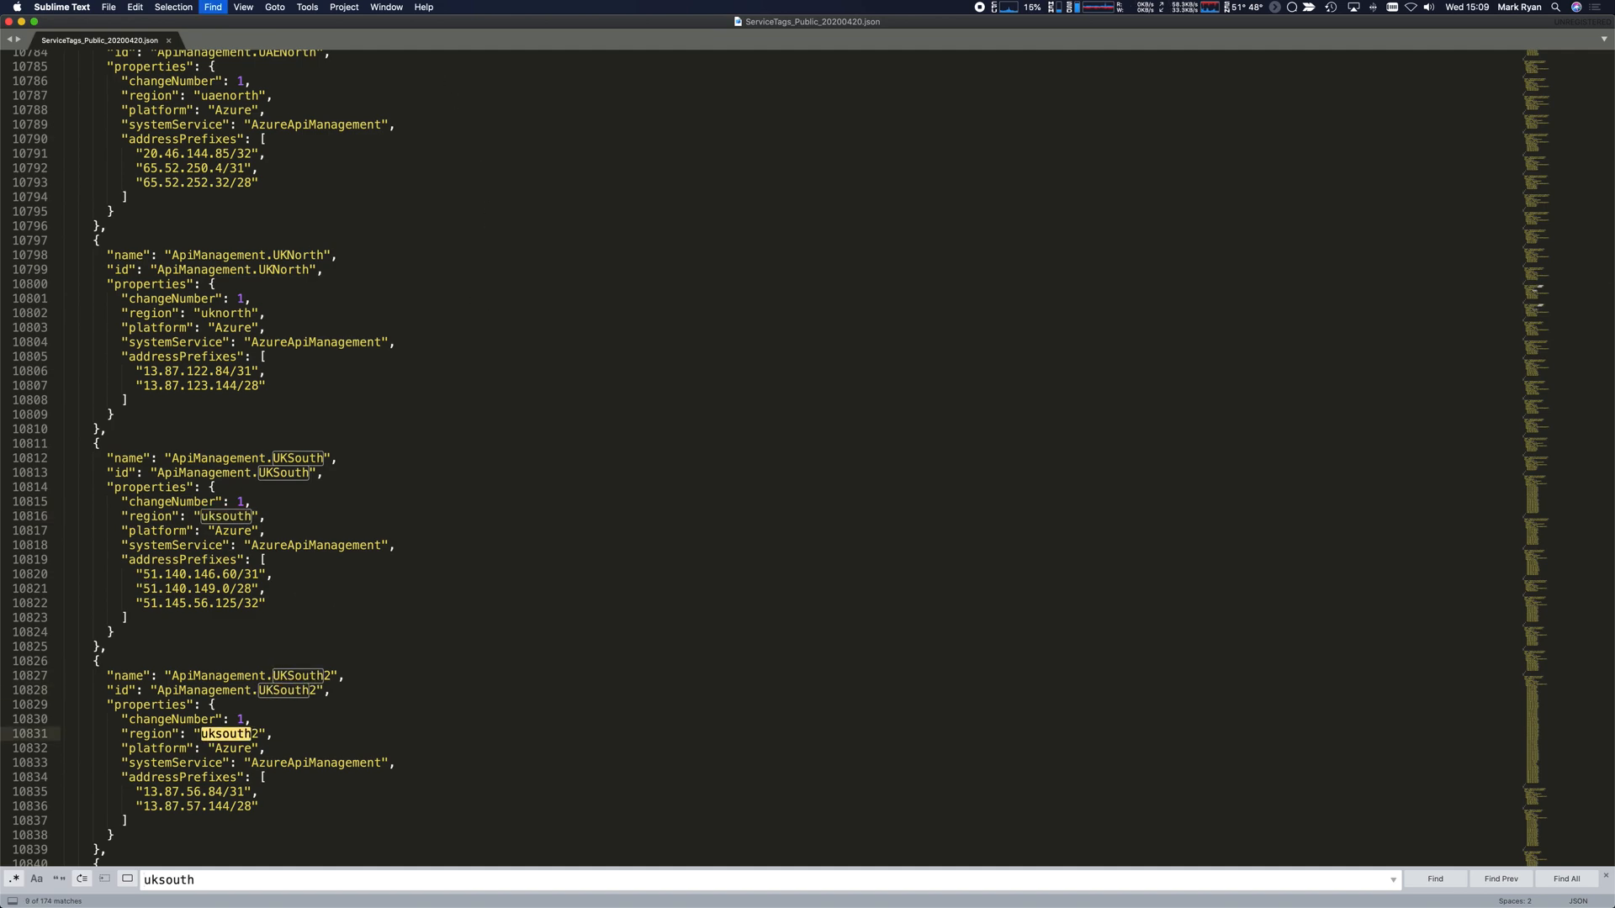
key(super+g)
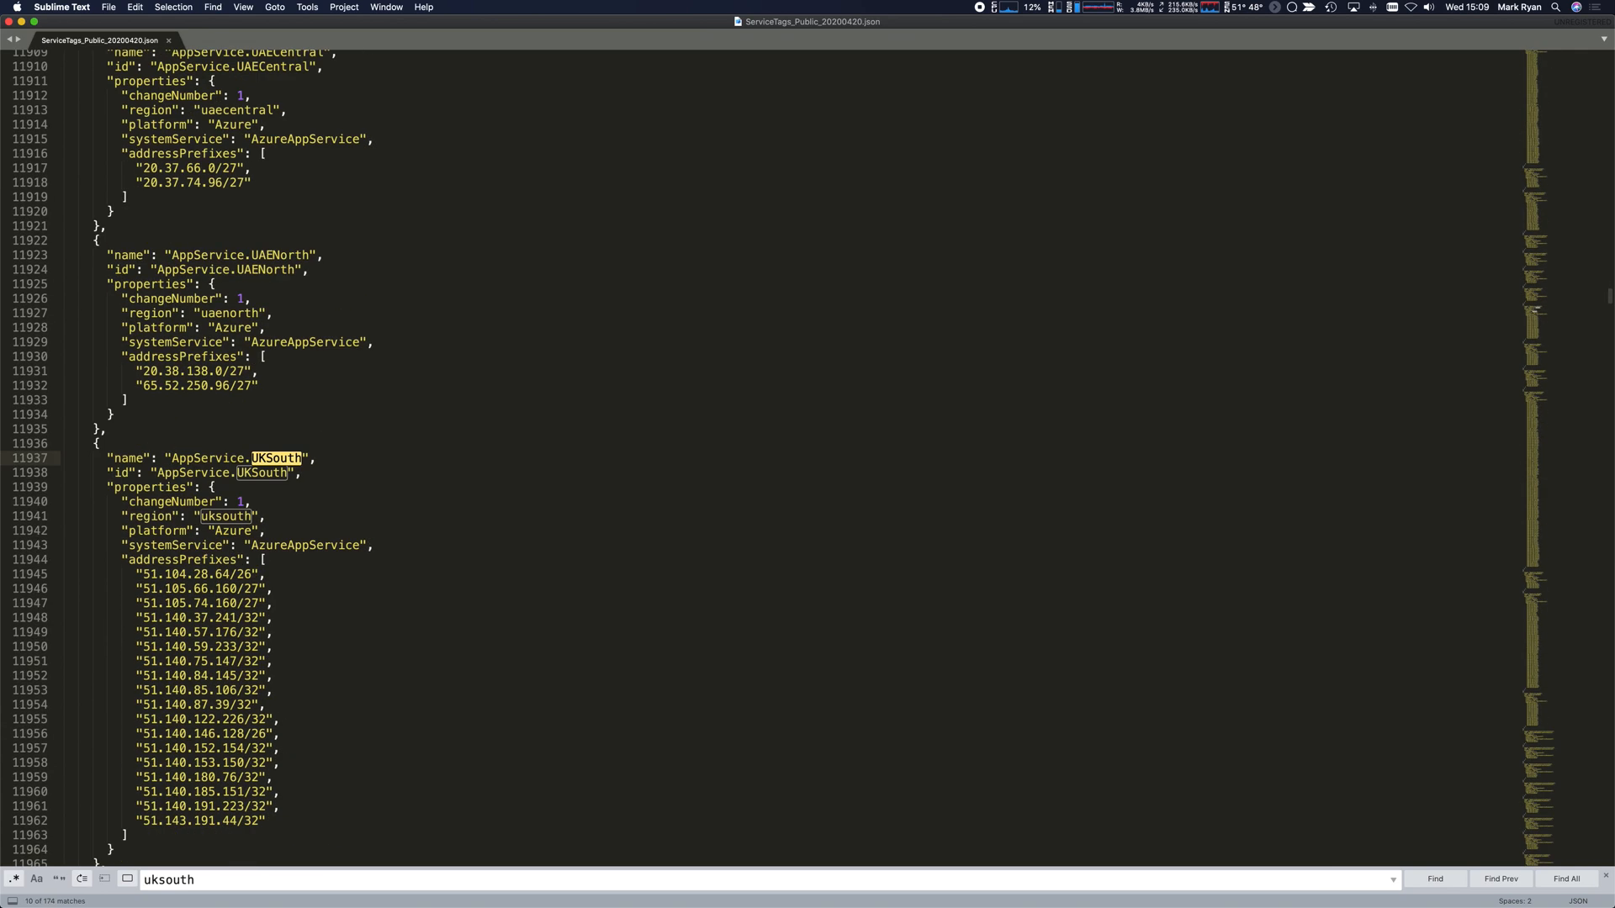
key(super+g)
key(super+g)
key(super+g)
key(super+g)
key(super+g)
key(super+g)
key(super+g)
key(super+g)
key(super+g)
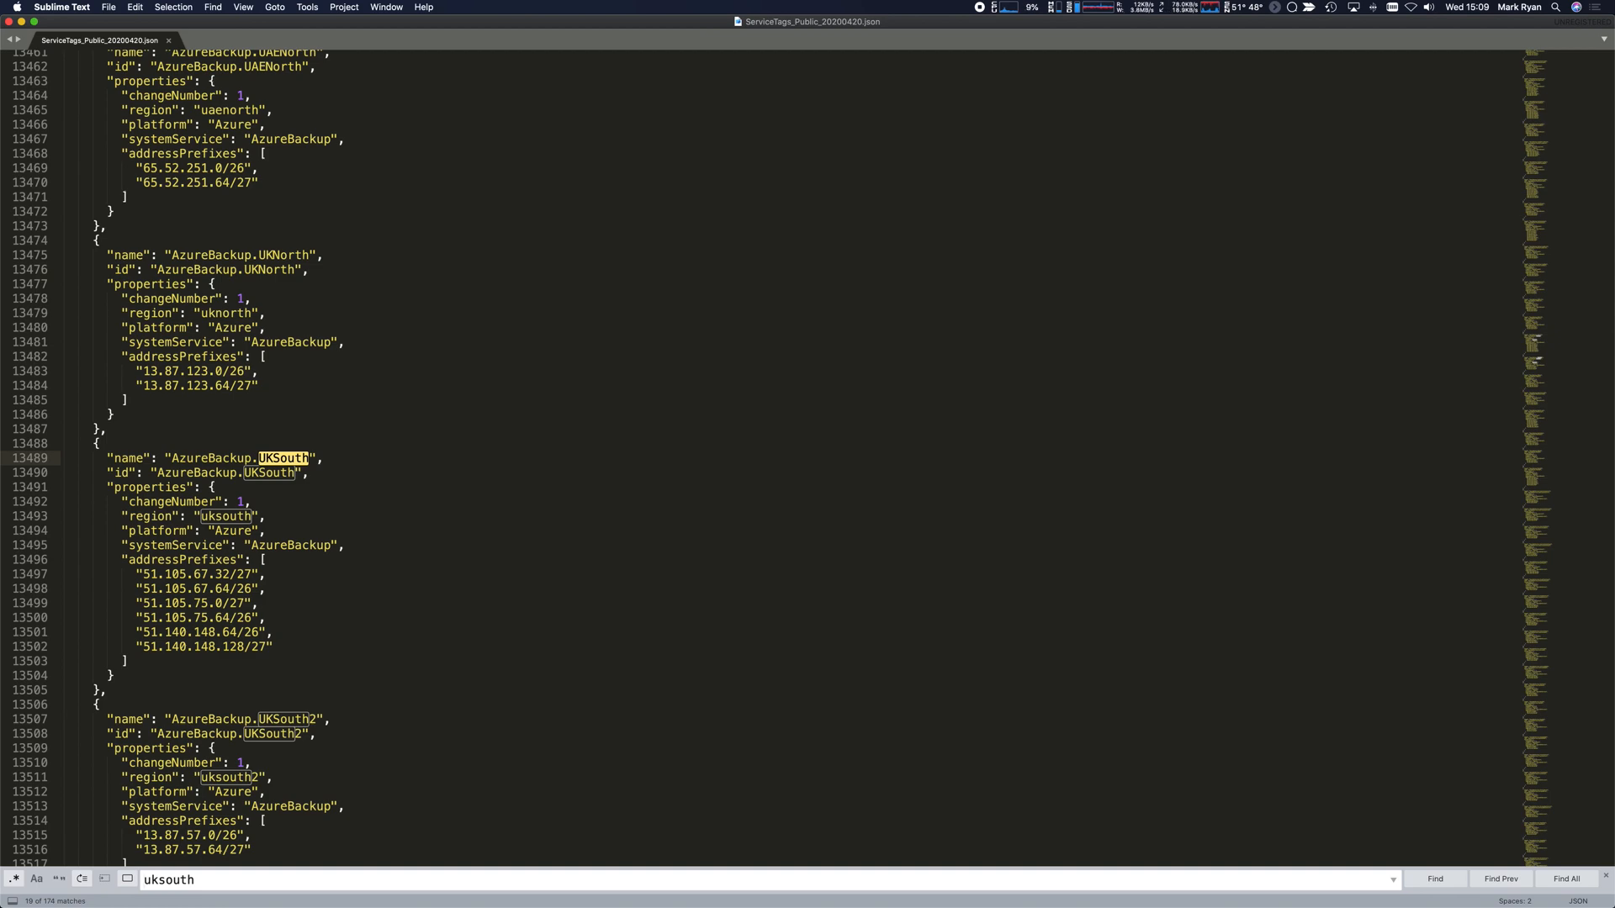
key(super+Tab)
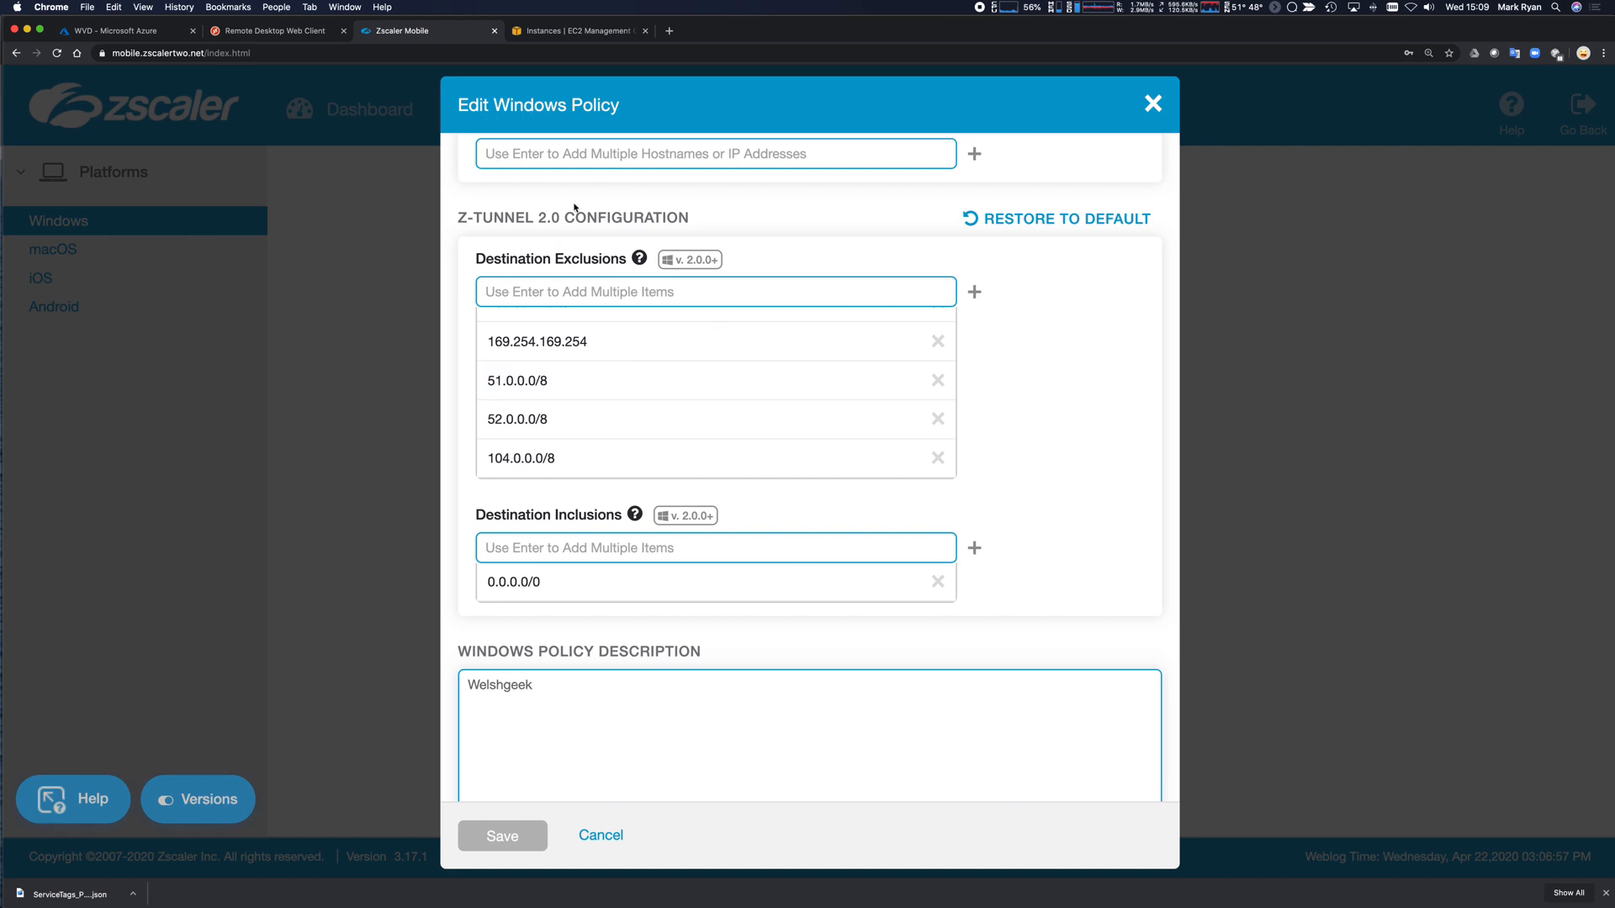
Recheck the Z-Tunnel 2.0 exclusions, then cancel the Welshgeek Windows policy editor without saving.
scroll(731, 231, up, 15)
scroll(743, 229, down, 3)
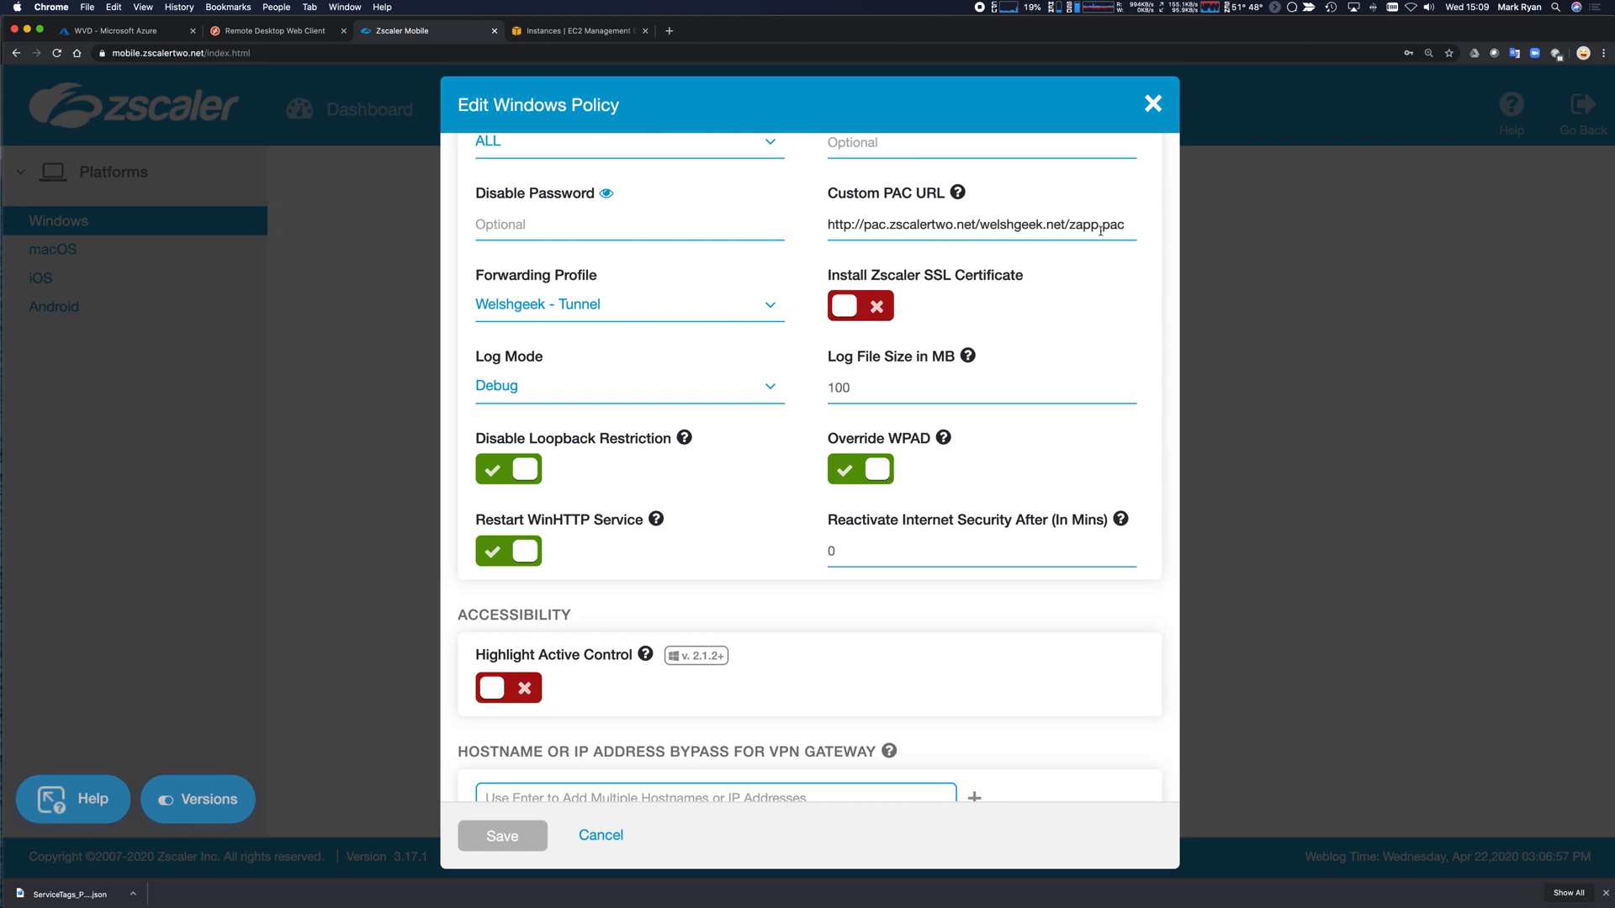
scroll(862, 564, down, 3)
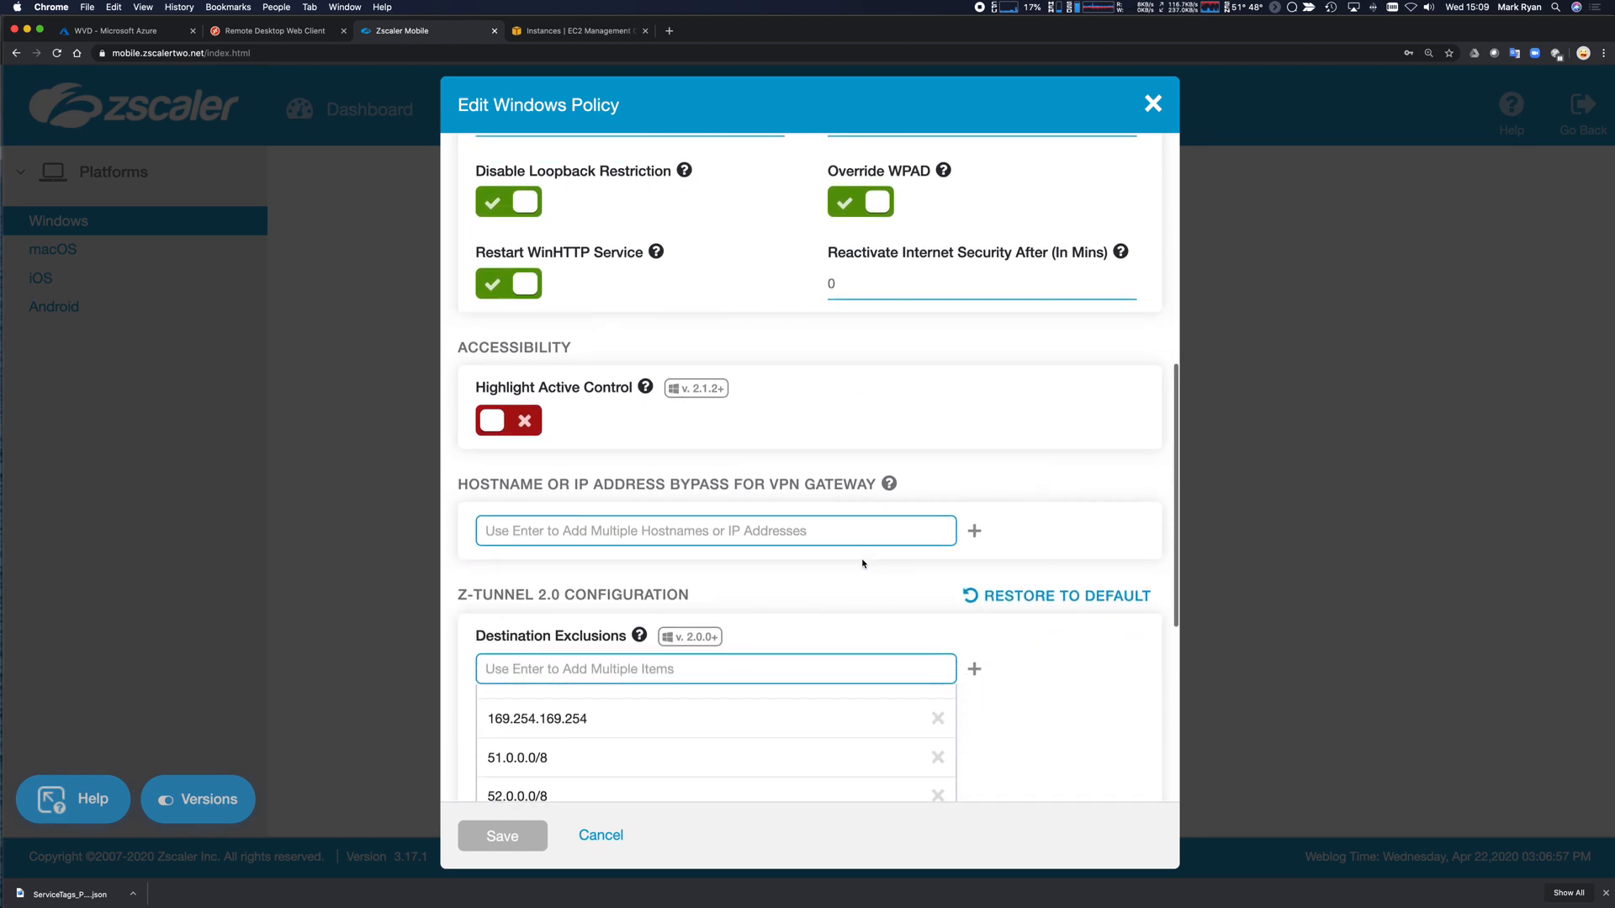
scroll(854, 551, down, 3)
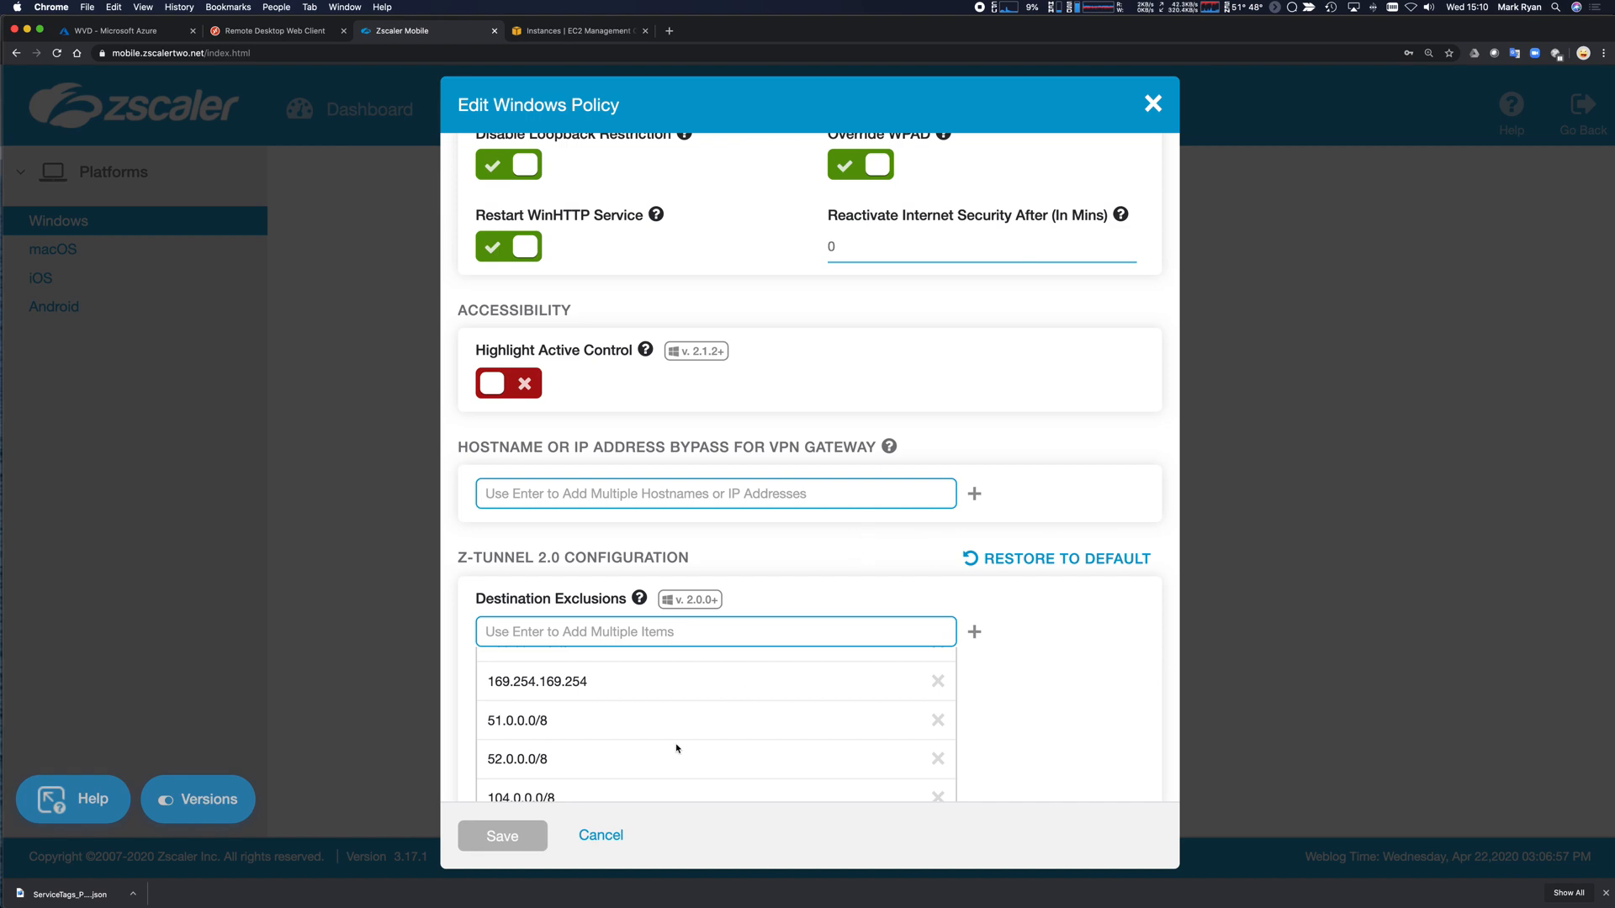
click(616, 835)
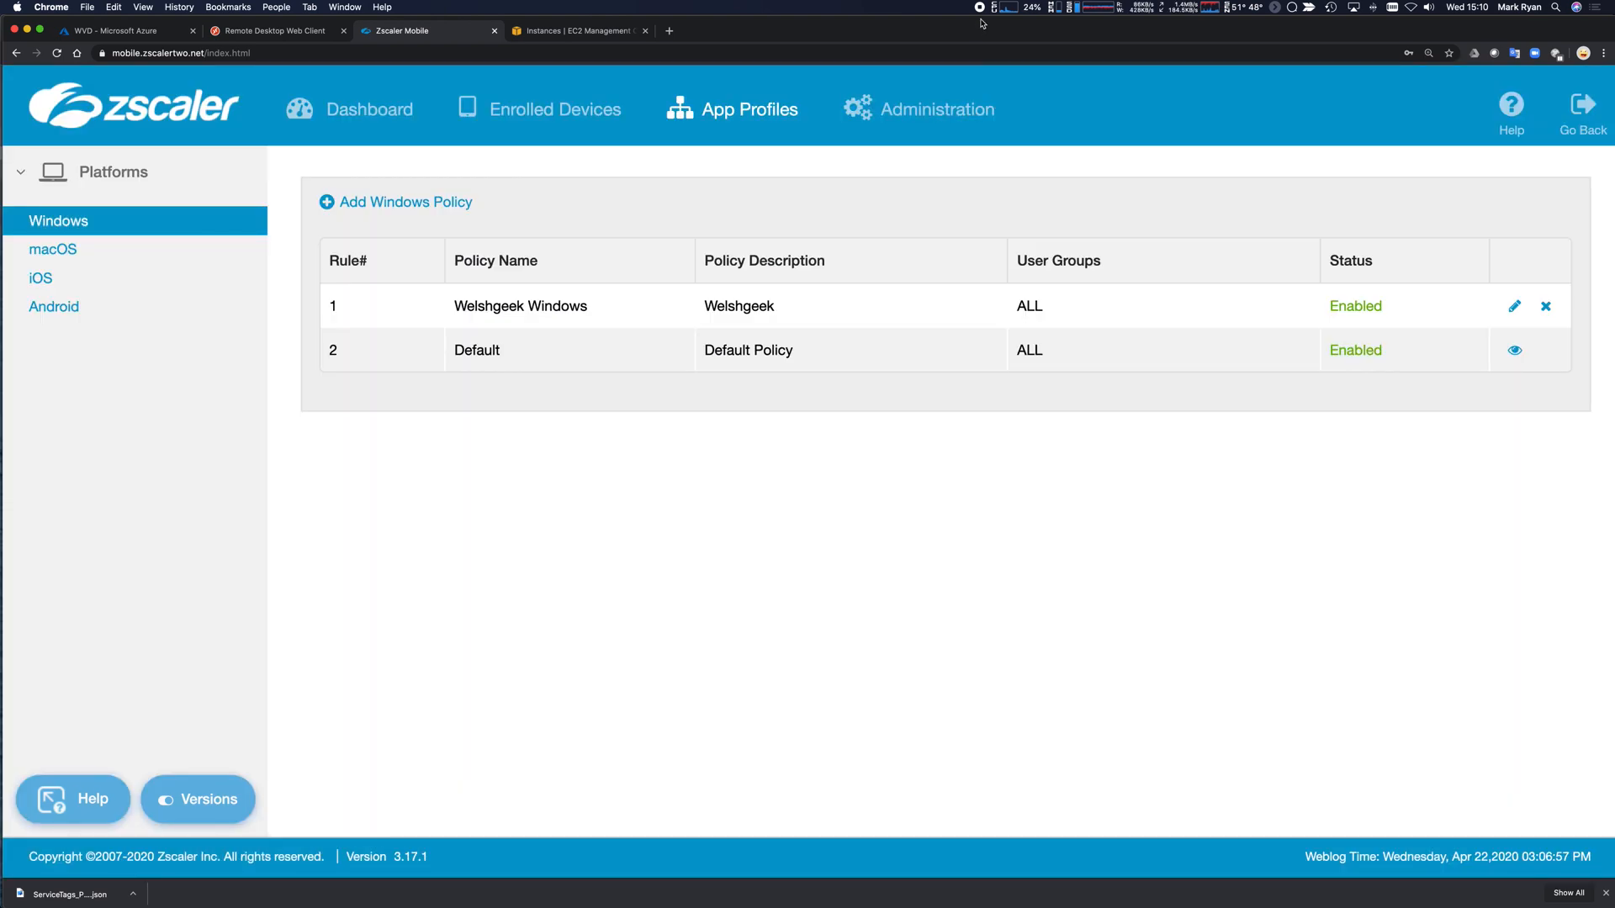